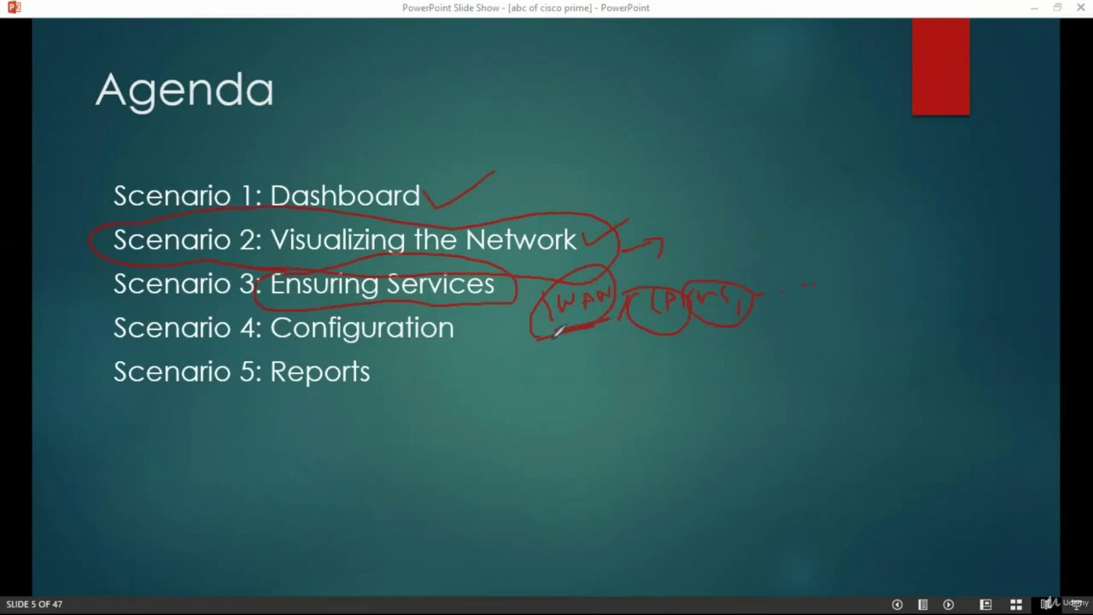
# Mark the WAN note and circle Configuration on the Agenda slide in red ink, then erase it
pyautogui.moveTo(538, 286); pyautogui.dragTo(534, 288)
pyautogui.moveTo(268, 317)
pyautogui.mouseDown()
pyautogui.moveTo(290, 344)
pyautogui.moveTo(454, 334)
pyautogui.moveTo(430, 310)
pyautogui.mouseUp()
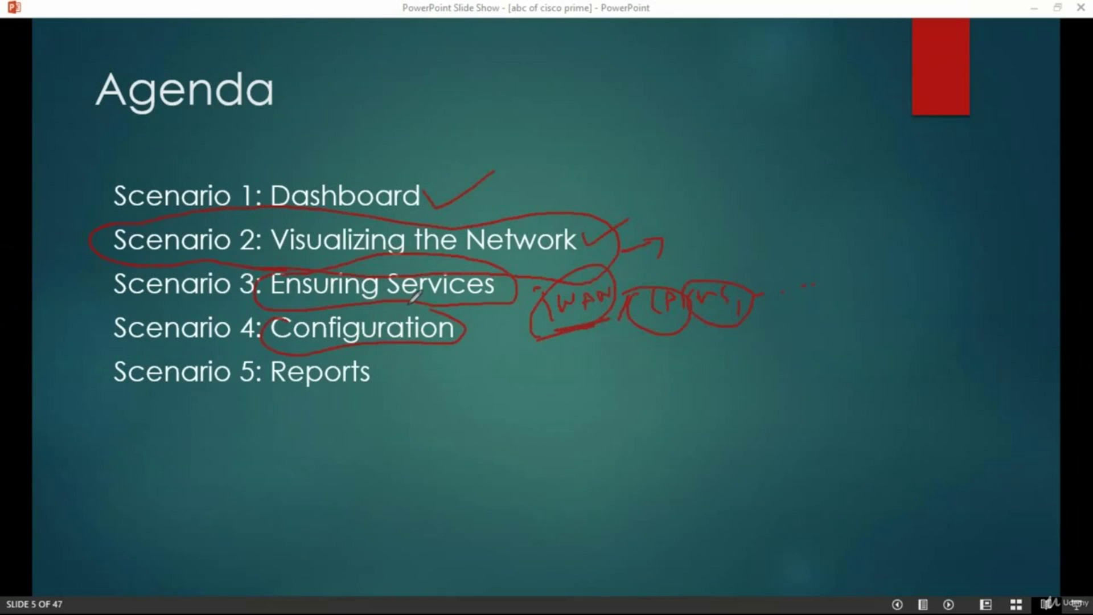
pyautogui.moveTo(442, 350); pyautogui.dragTo(473, 357)
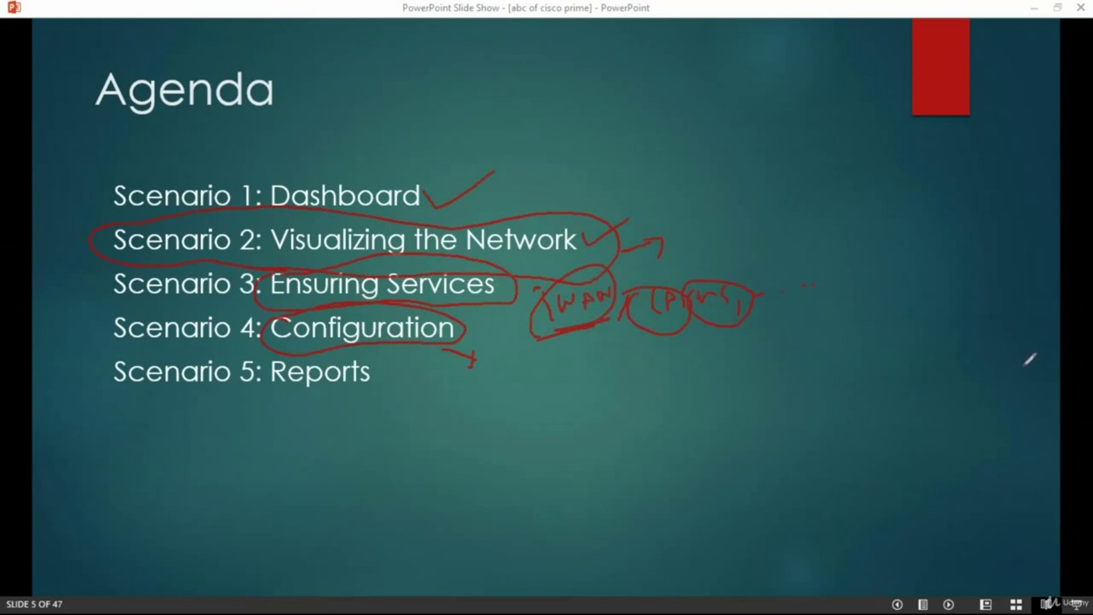
pyautogui.press('e')
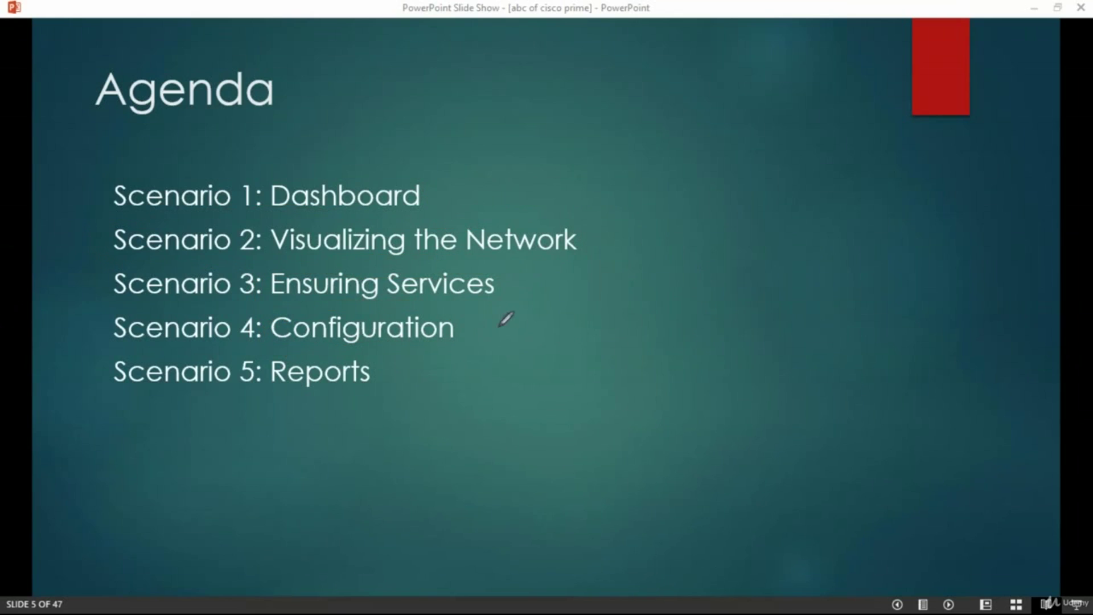
# Annotate Configuration and Reports with lines and a divided box, erase the ink, and advance to slide 6
pyautogui.moveTo(482, 330); pyautogui.dragTo(590, 317)
pyautogui.moveTo(310, 348)
pyautogui.mouseDown()
pyautogui.moveTo(259, 347)
pyautogui.moveTo(285, 393)
pyautogui.moveTo(350, 344)
pyautogui.moveTo(302, 347)
pyautogui.mouseUp()
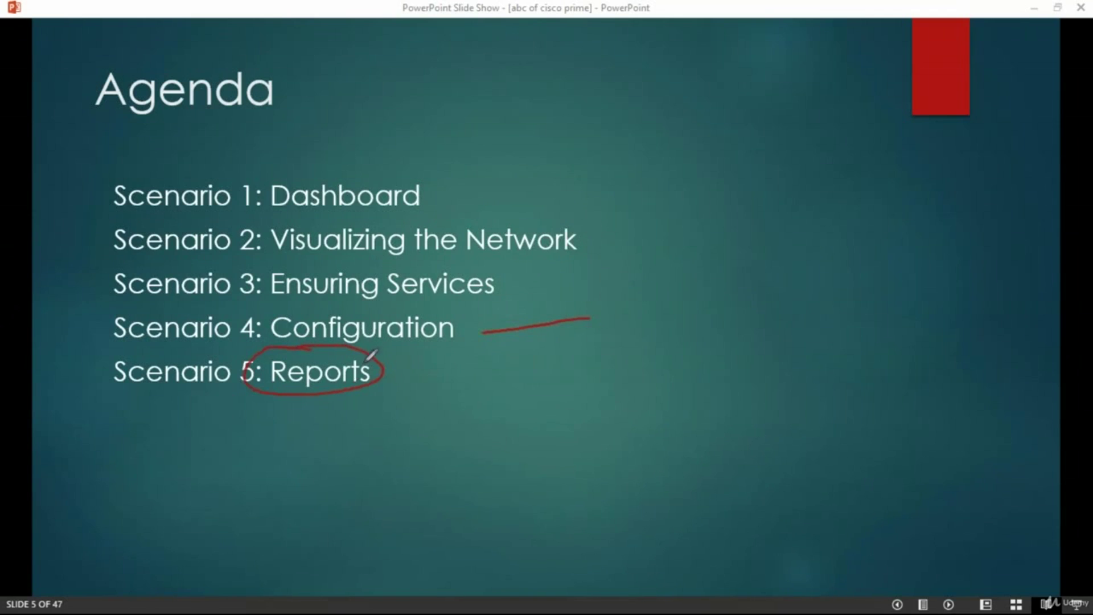
pyautogui.moveTo(384, 375)
pyautogui.mouseDown()
pyautogui.moveTo(464, 374)
pyautogui.moveTo(424, 391)
pyautogui.moveTo(475, 383)
pyautogui.mouseUp()
pyautogui.click(471, 377)
pyautogui.moveTo(537, 361)
pyautogui.mouseDown()
pyautogui.moveTo(647, 392)
pyautogui.moveTo(561, 349)
pyautogui.moveTo(743, 359)
pyautogui.moveTo(624, 391)
pyautogui.mouseUp()
pyautogui.moveTo(585, 358); pyautogui.dragTo(585, 399)
pyautogui.moveTo(552, 367)
pyautogui.mouseDown()
pyautogui.moveTo(563, 391)
pyautogui.moveTo(558, 375)
pyautogui.moveTo(575, 368)
pyautogui.moveTo(628, 391)
pyautogui.moveTo(592, 395)
pyautogui.moveTo(617, 373)
pyautogui.moveTo(618, 349)
pyautogui.moveTo(660, 390)
pyautogui.moveTo(631, 380)
pyautogui.moveTo(641, 369)
pyautogui.moveTo(645, 390)
pyautogui.mouseUp()
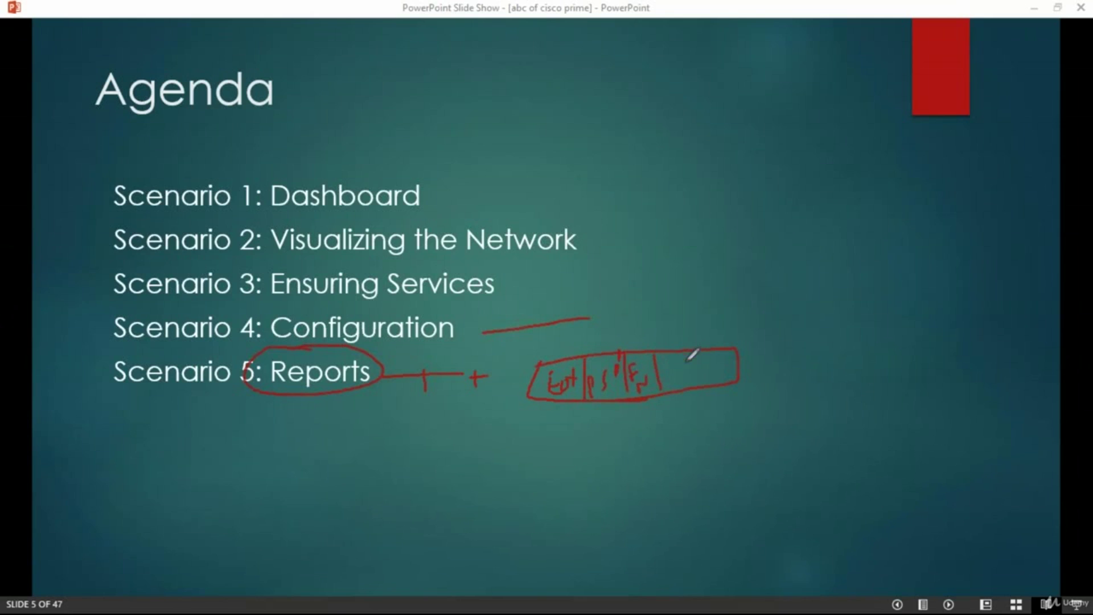
pyautogui.moveTo(684, 353)
pyautogui.mouseDown()
pyautogui.moveTo(689, 386)
pyautogui.moveTo(680, 363)
pyautogui.moveTo(722, 353)
pyautogui.mouseUp()
pyautogui.press('e')
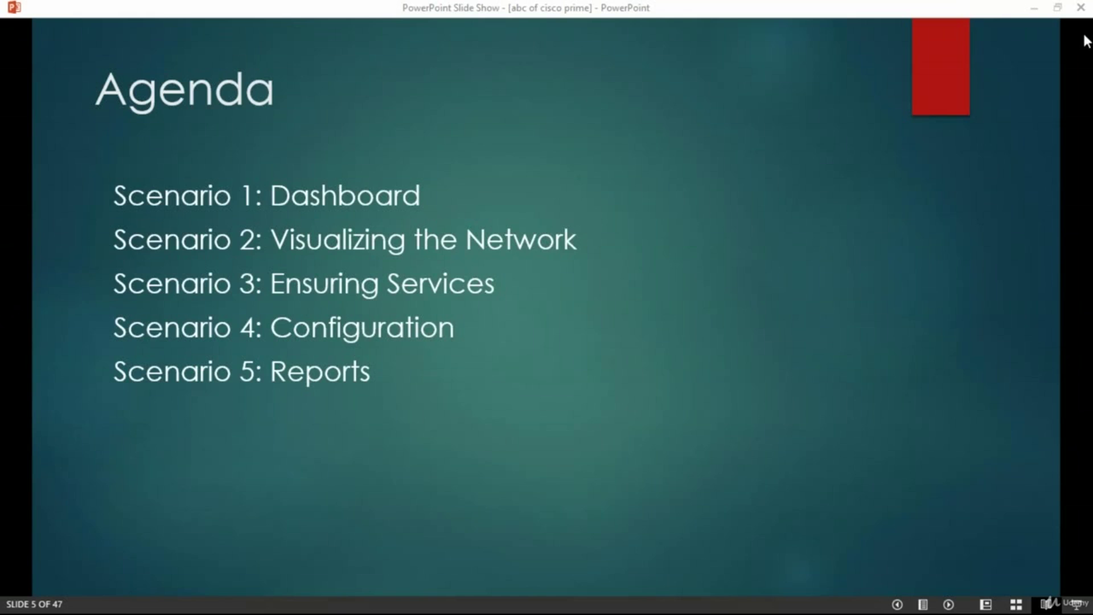
pyautogui.click(579, 360)
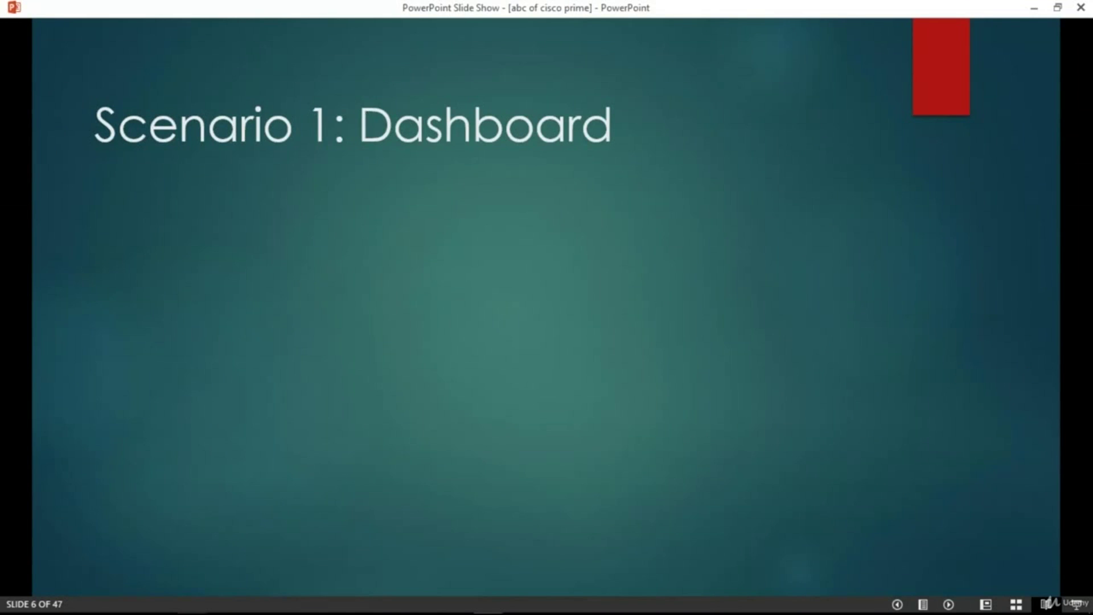
# Advance through the Login and Scenario 1. Dashboards slides, then switch to the Prime login page
pyautogui.press('Right')
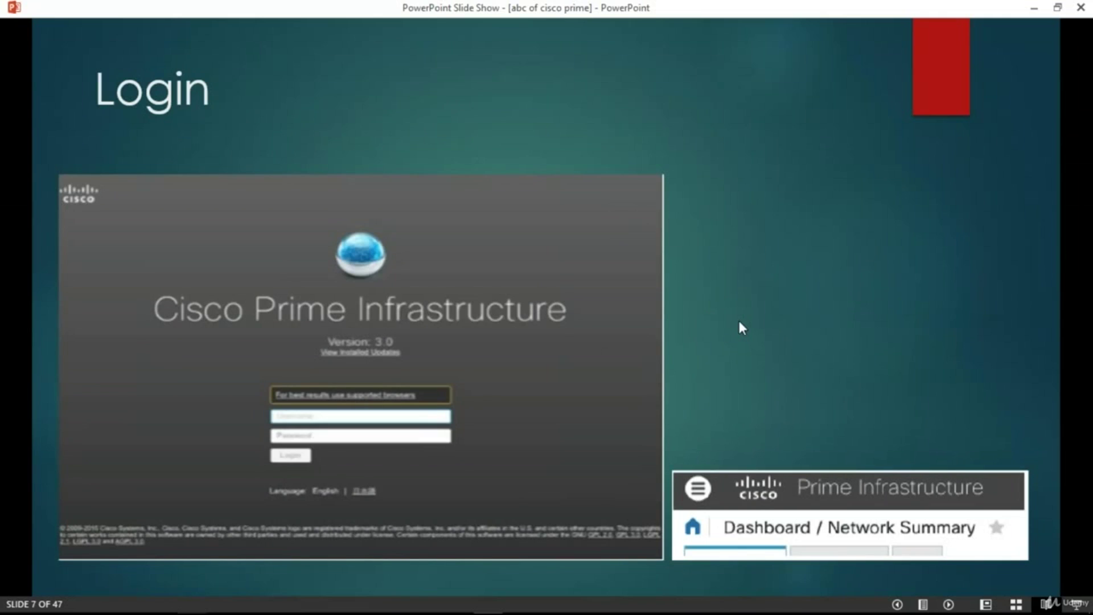
pyautogui.press('Right')
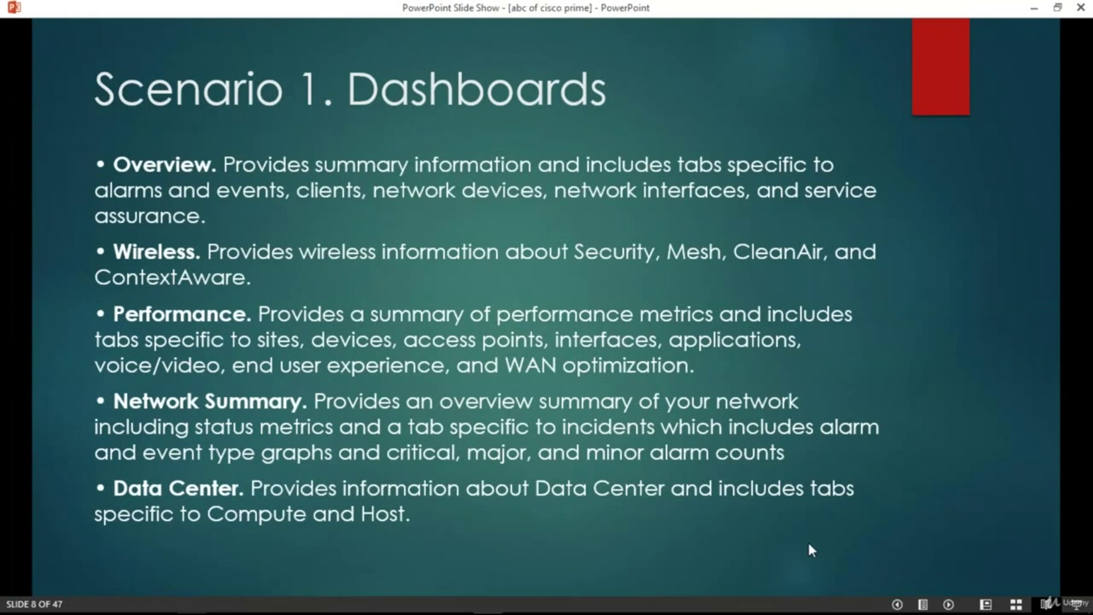
pyautogui.hotkey('alt', 'Tab')
# Log in to Prime Infrastructure as root with the account password
pyautogui.click(576, 391)
pyautogui.write('root')
pyautogui.press('Tab')
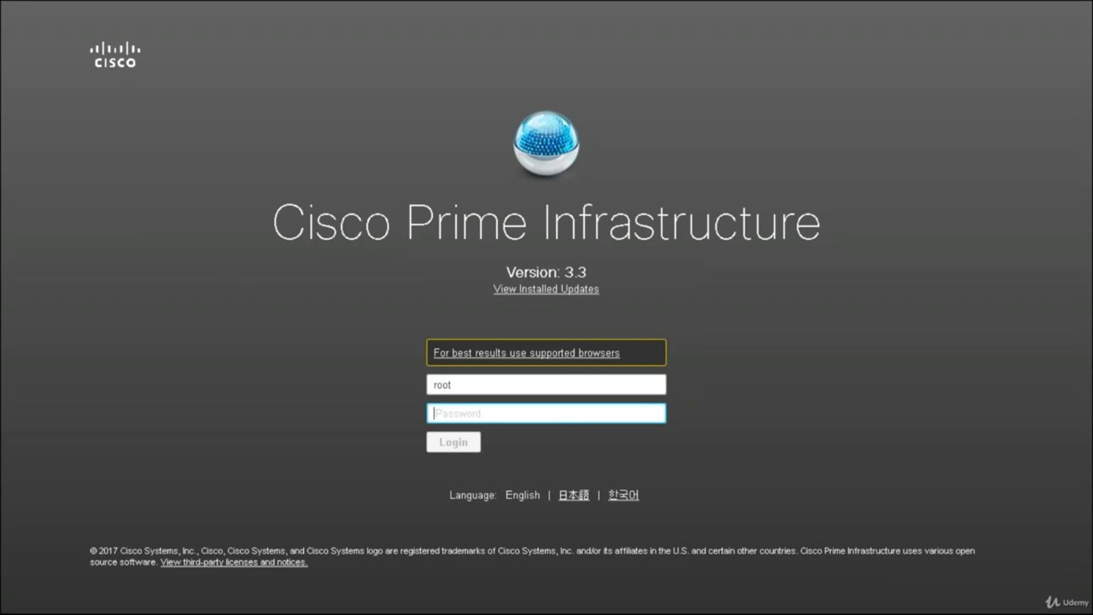
pyautogui.write('***********')
pyautogui.press('Return')
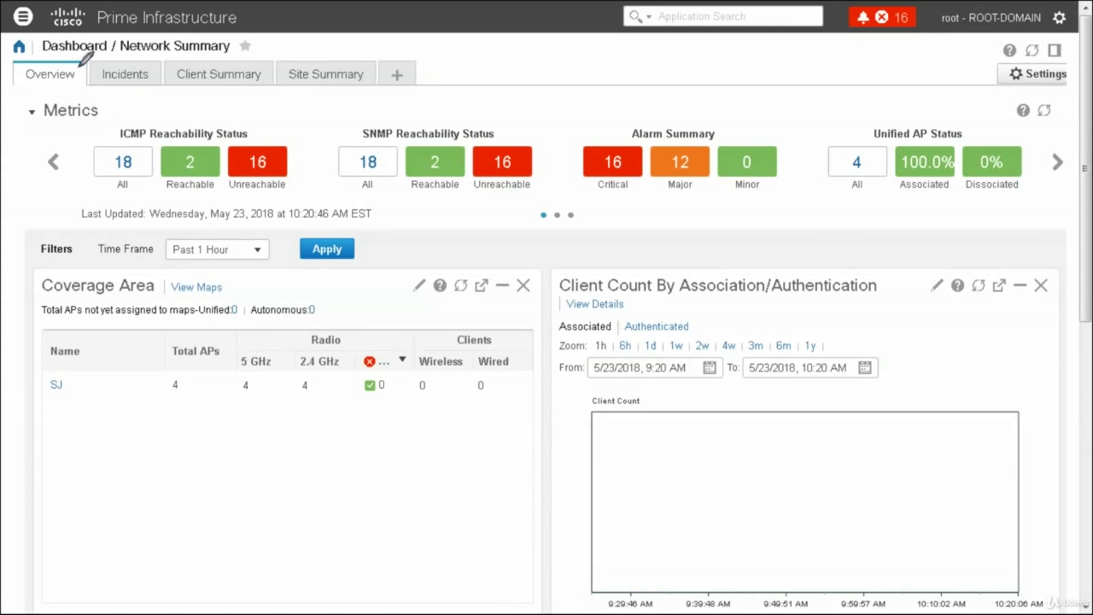
pyautogui.moveTo(38, 40)
pyautogui.mouseDown()
pyautogui.moveTo(117, 57)
pyautogui.moveTo(245, 42)
pyautogui.moveTo(139, 39)
pyautogui.mouseUp()
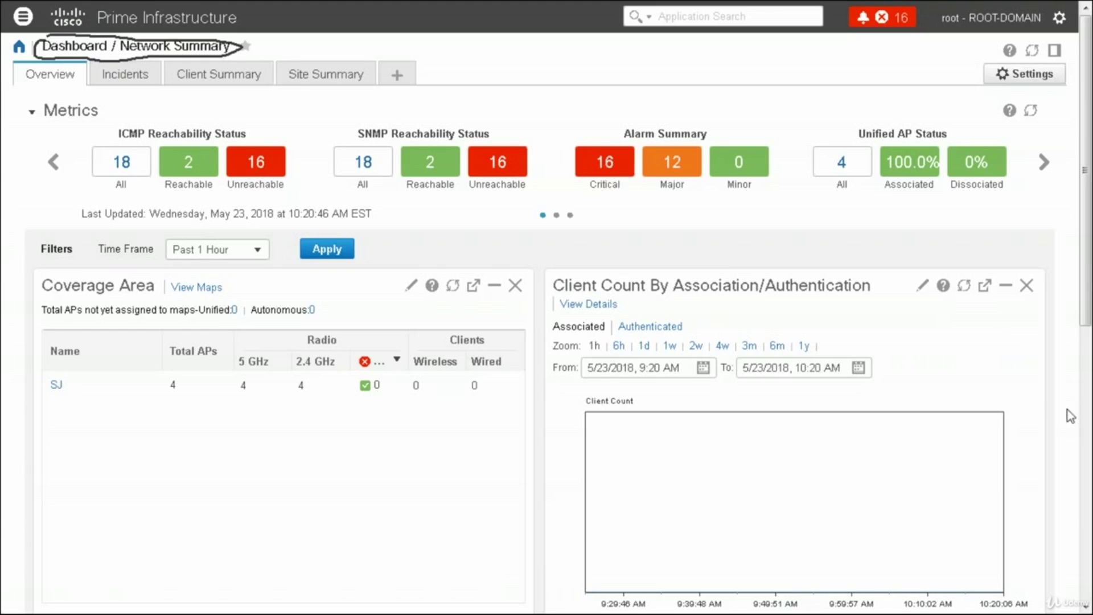
pyautogui.click(1037, 384)
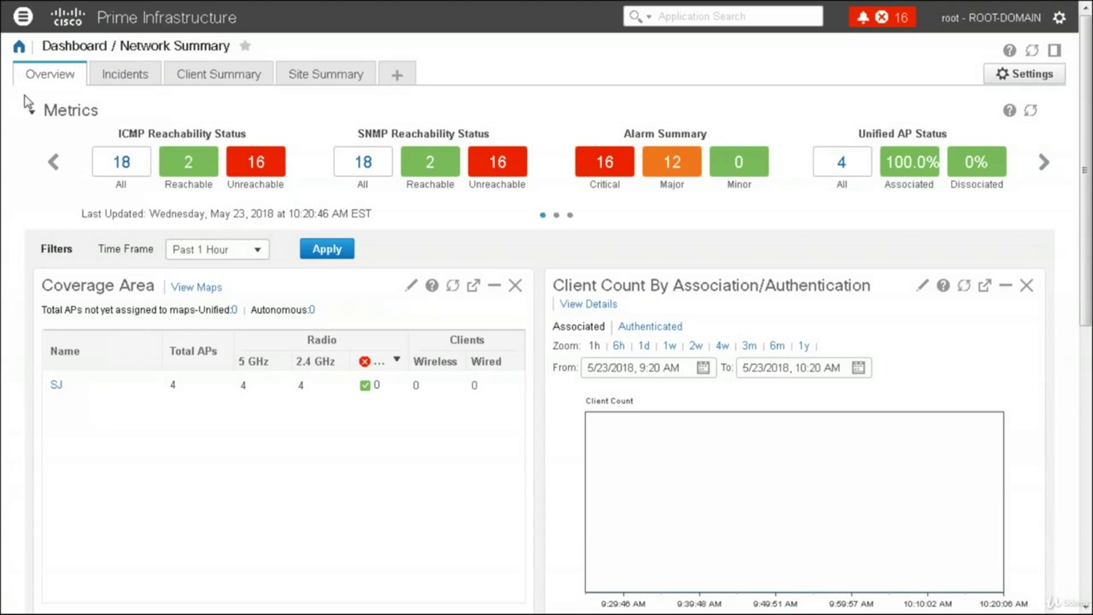
pyautogui.click(23, 18)
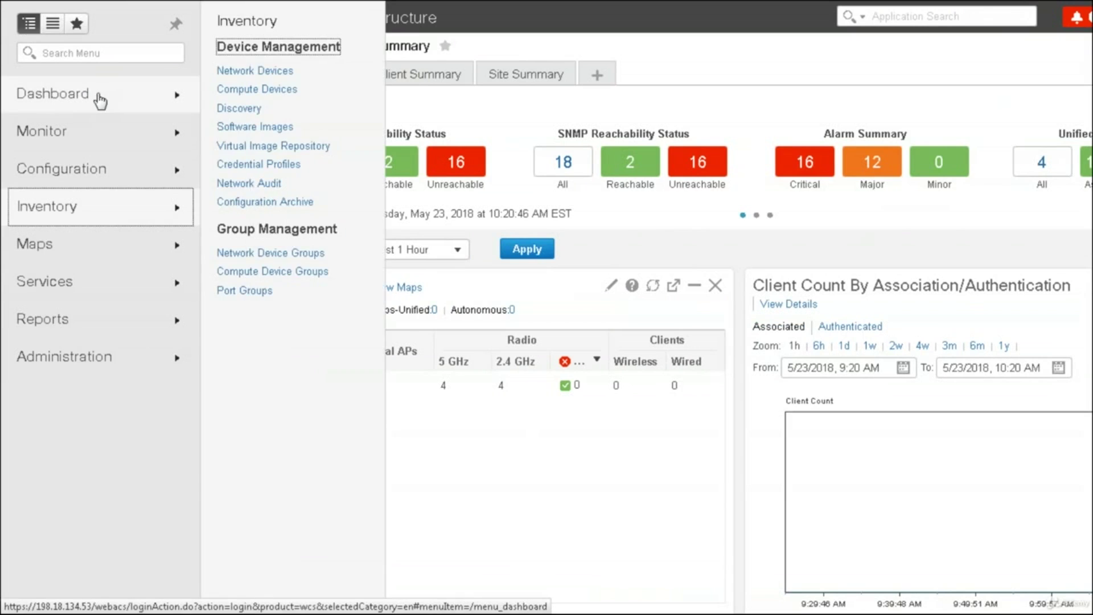
pyautogui.moveTo(94, 102)
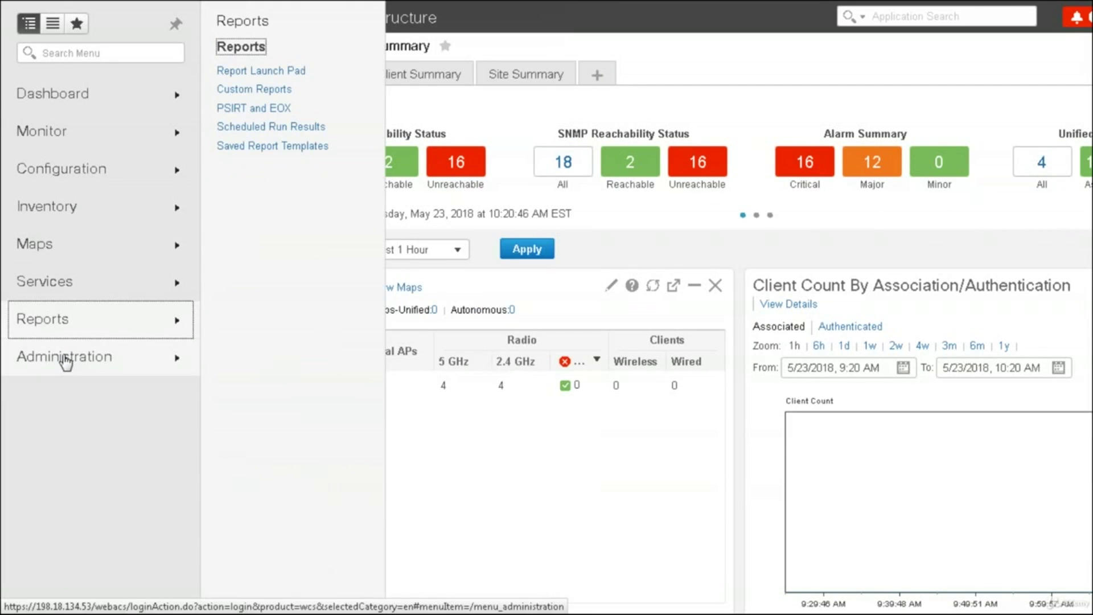
pyautogui.moveTo(66, 360)
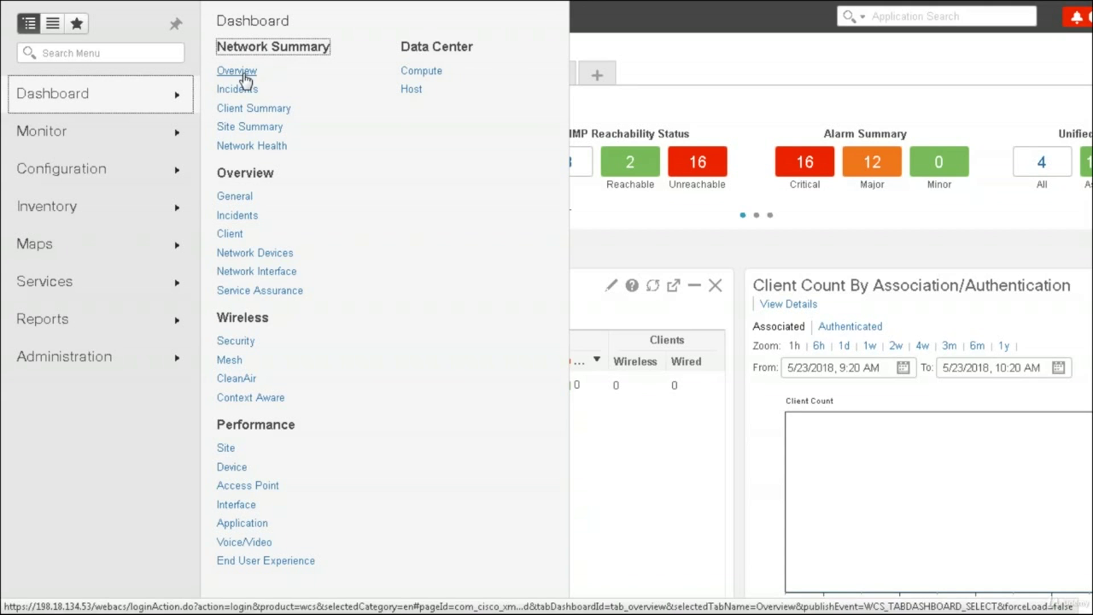
pyautogui.click(246, 74)
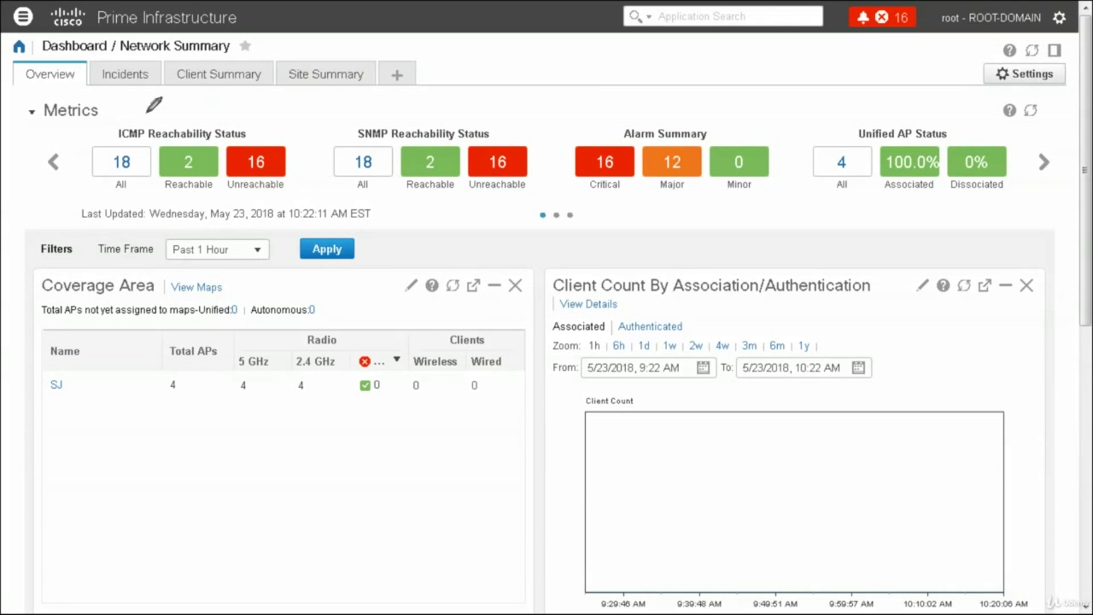
# Circle the ICMP, SNMP, Alarm Summary and Unified AP Status metrics, then list the 11 major System Health alarms
pyautogui.moveTo(126, 118)
pyautogui.mouseDown()
pyautogui.moveTo(80, 133)
pyautogui.moveTo(119, 187)
pyautogui.moveTo(214, 195)
pyautogui.moveTo(293, 181)
pyautogui.moveTo(185, 101)
pyautogui.moveTo(124, 116)
pyautogui.mouseUp()
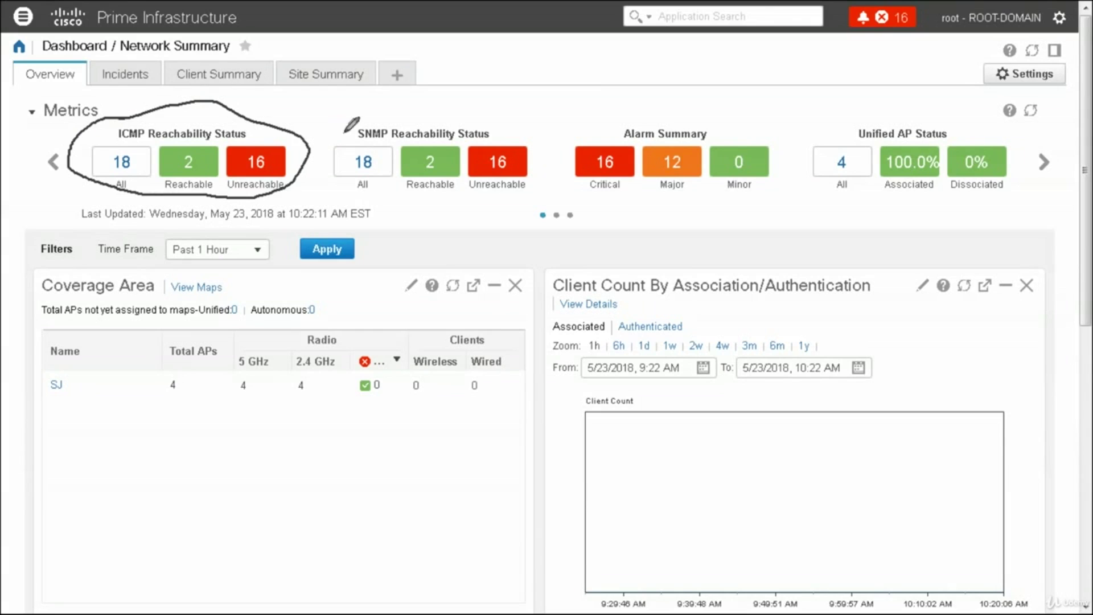
pyautogui.moveTo(402, 118)
pyautogui.mouseDown()
pyautogui.moveTo(348, 111)
pyautogui.moveTo(458, 199)
pyautogui.moveTo(483, 115)
pyautogui.moveTo(389, 117)
pyautogui.mouseUp()
pyautogui.moveTo(623, 122)
pyautogui.mouseDown()
pyautogui.moveTo(570, 130)
pyautogui.moveTo(766, 135)
pyautogui.moveTo(639, 121)
pyautogui.mouseUp()
pyautogui.moveTo(873, 119)
pyautogui.mouseDown()
pyautogui.moveTo(962, 185)
pyautogui.moveTo(929, 117)
pyautogui.mouseUp()
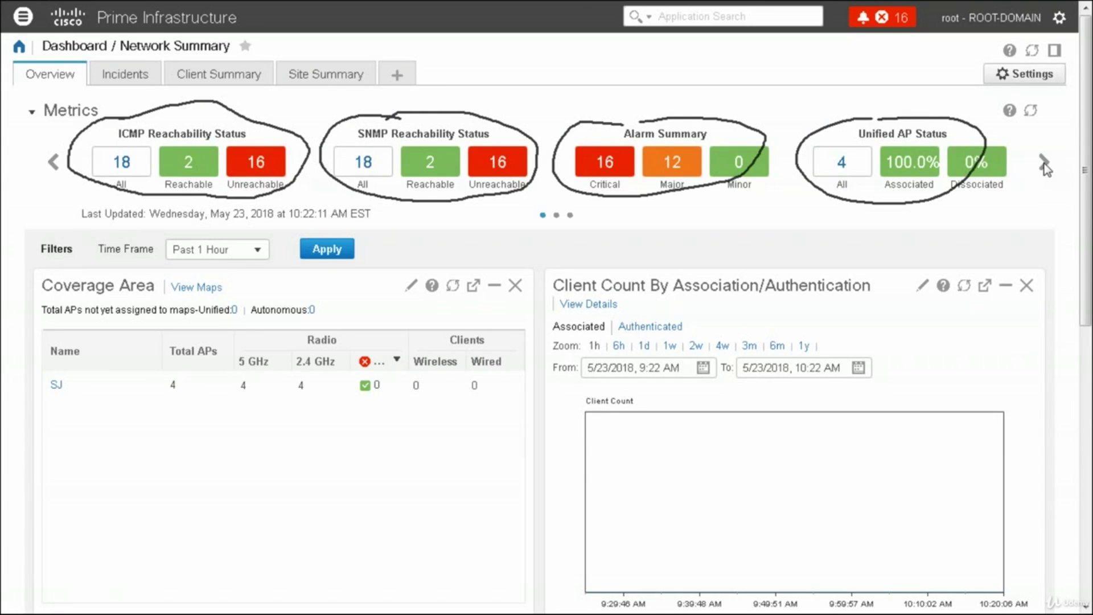
pyautogui.click(1043, 162)
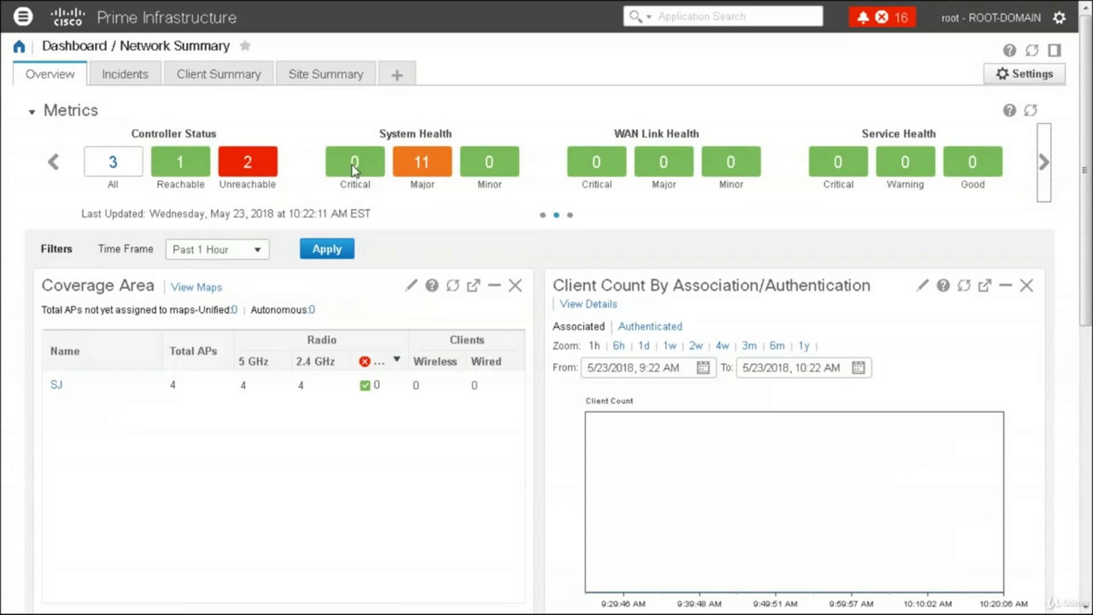
pyautogui.click(423, 165)
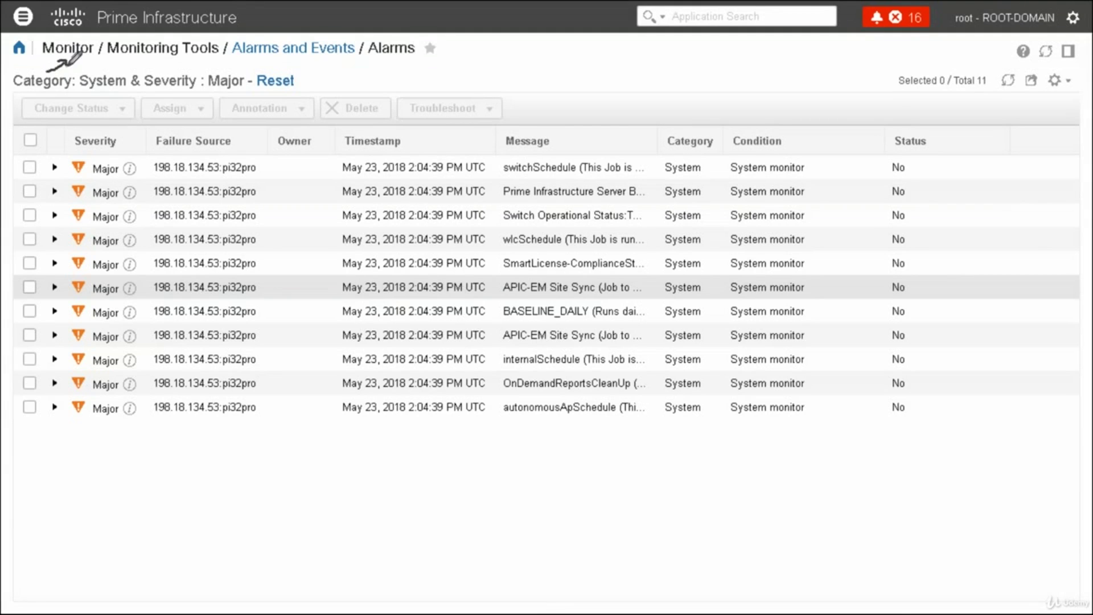
pyautogui.moveTo(92, 74); pyautogui.dragTo(136, 64)
pyautogui.moveTo(223, 73)
pyautogui.mouseDown()
pyautogui.moveTo(263, 57)
pyautogui.moveTo(263, 68)
pyautogui.mouseUp()
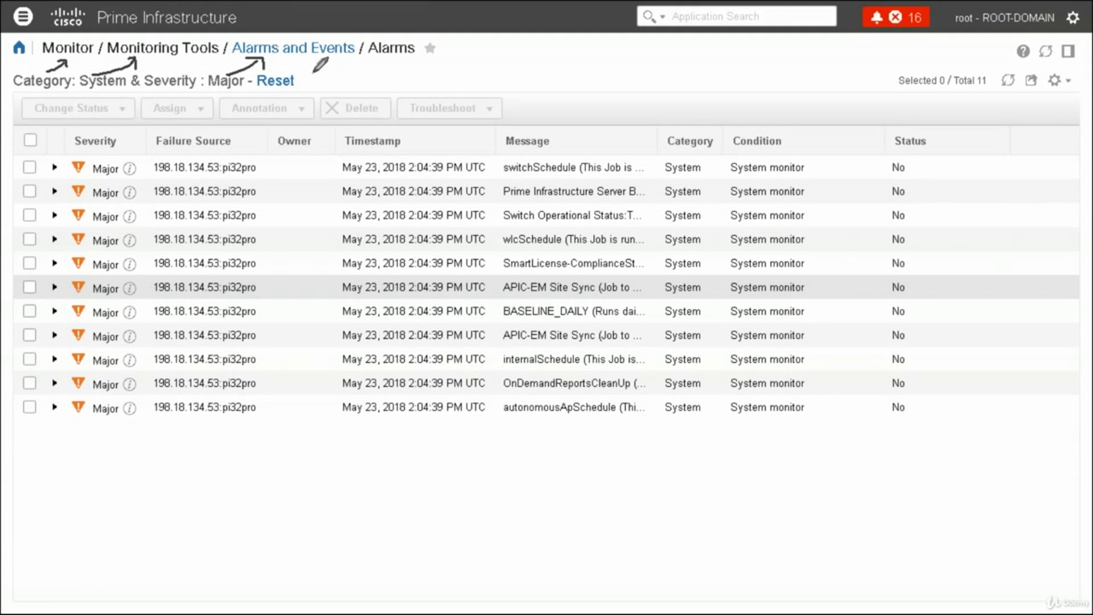
pyautogui.moveTo(341, 82)
pyautogui.mouseDown()
pyautogui.moveTo(377, 60)
pyautogui.moveTo(385, 74)
pyautogui.mouseUp()
pyautogui.moveTo(268, 63); pyautogui.dragTo(301, 64)
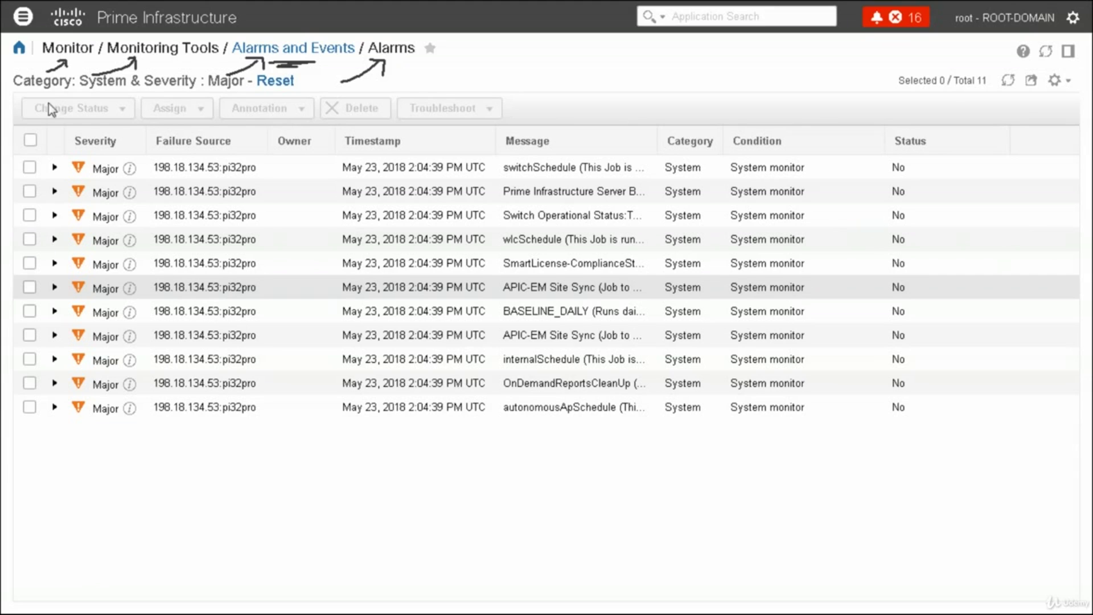
pyautogui.click(23, 17)
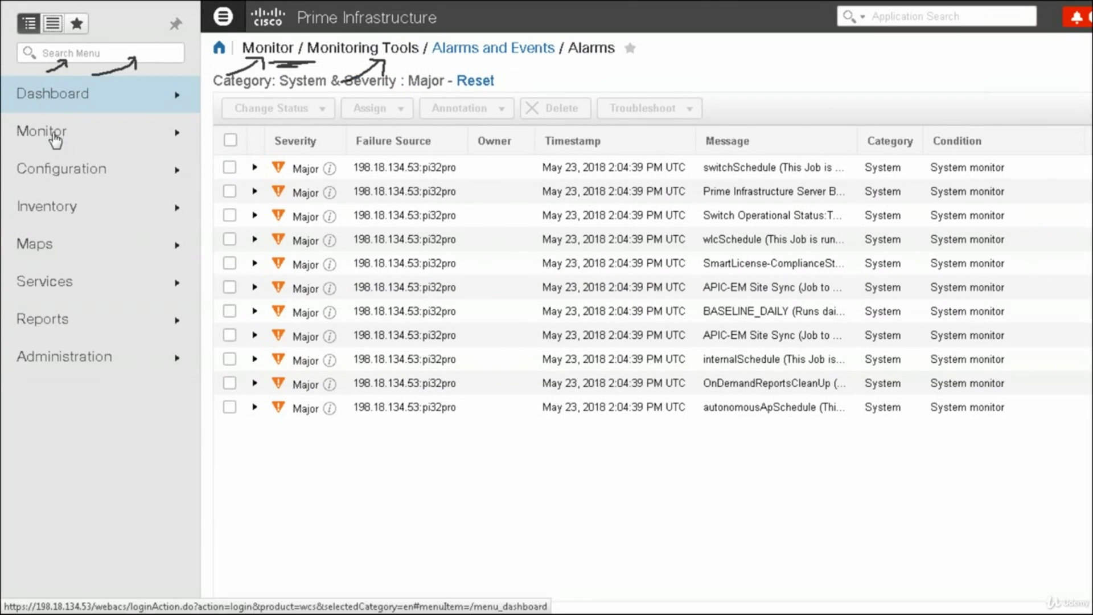
pyautogui.click(51, 136)
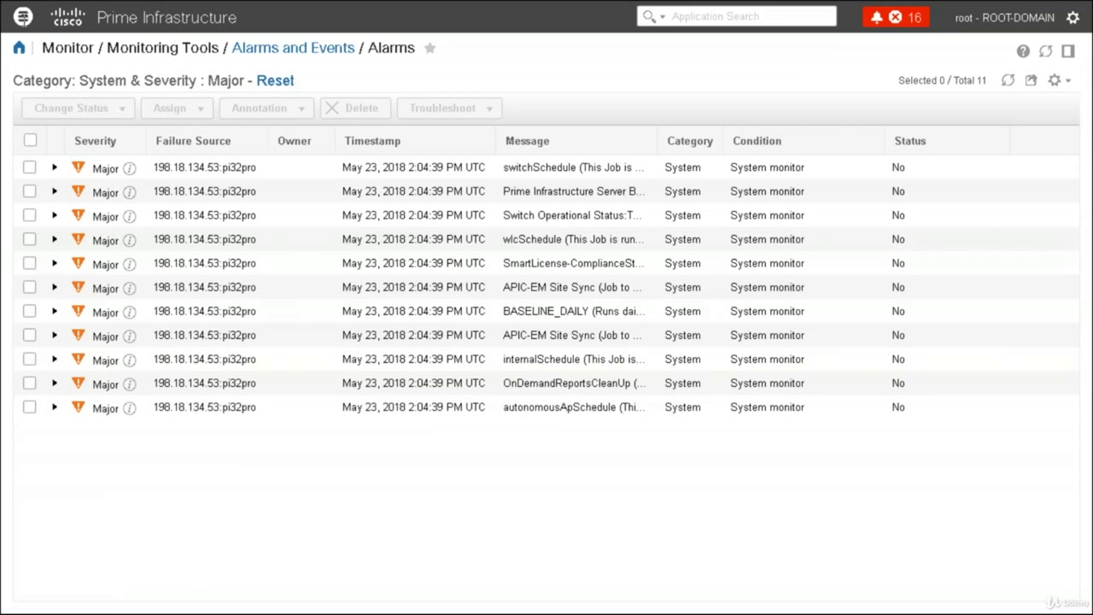
# Go to Dashboard > Network Summary > Overview and open the 16 Unreachable devices under ICMP Reachability
pyautogui.click(23, 17)
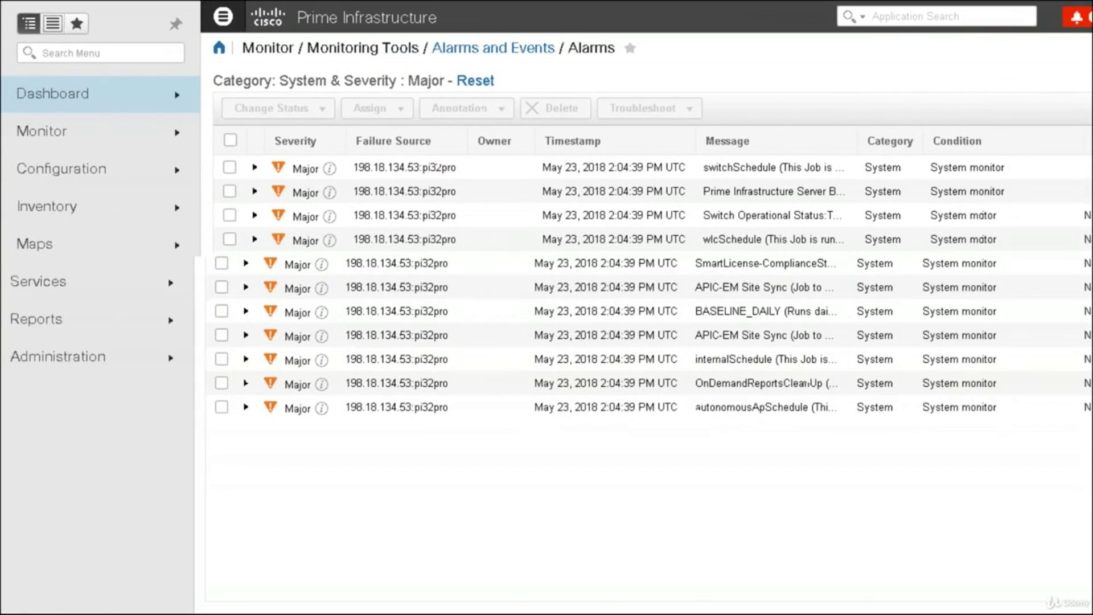
pyautogui.click(84, 100)
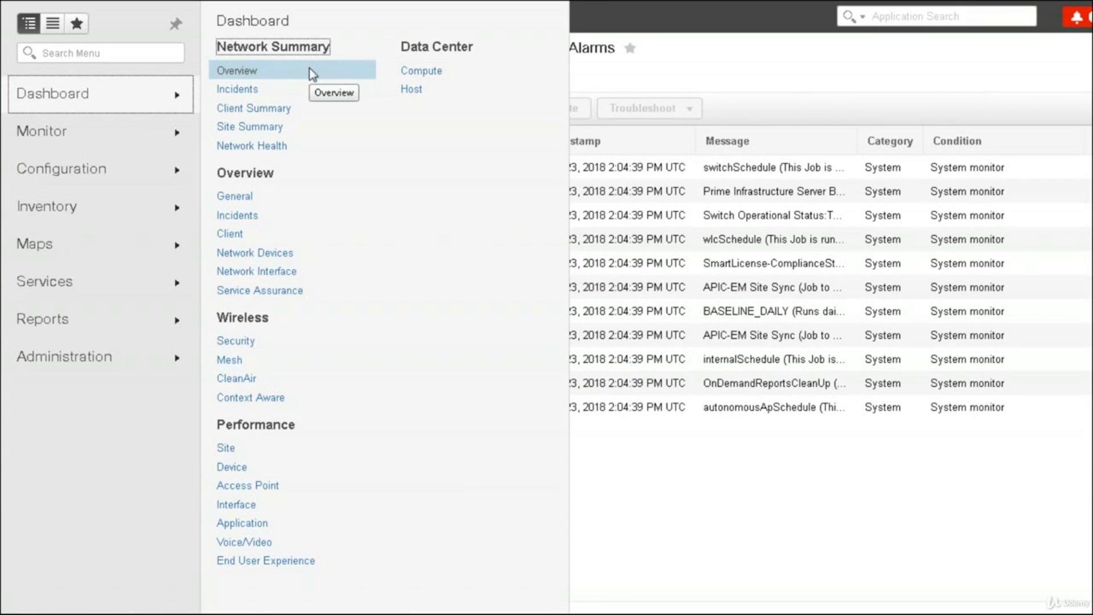
pyautogui.click(241, 74)
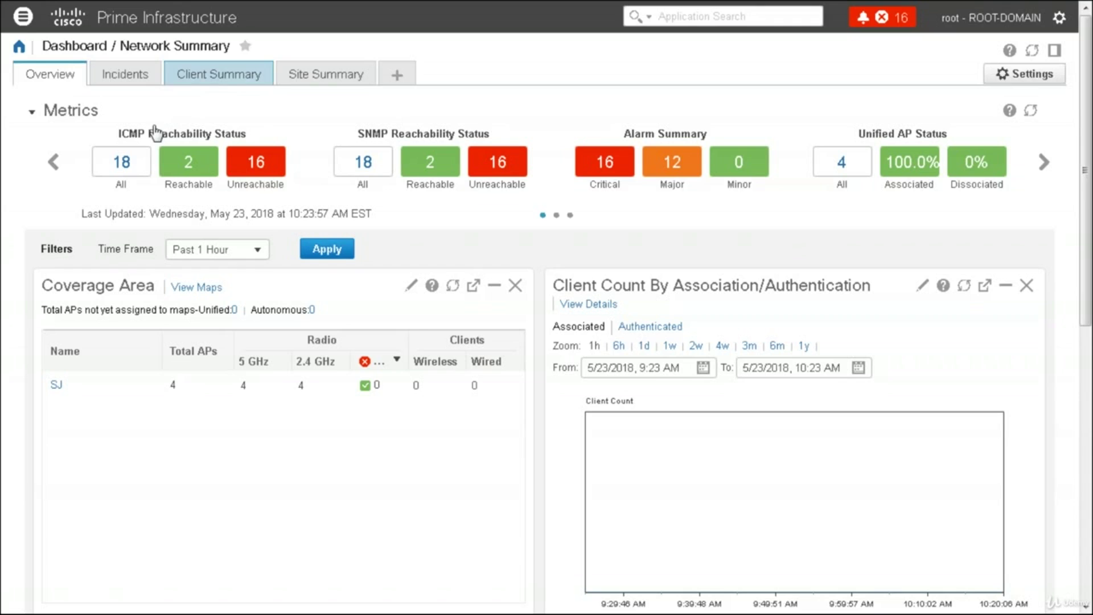
pyautogui.click(257, 165)
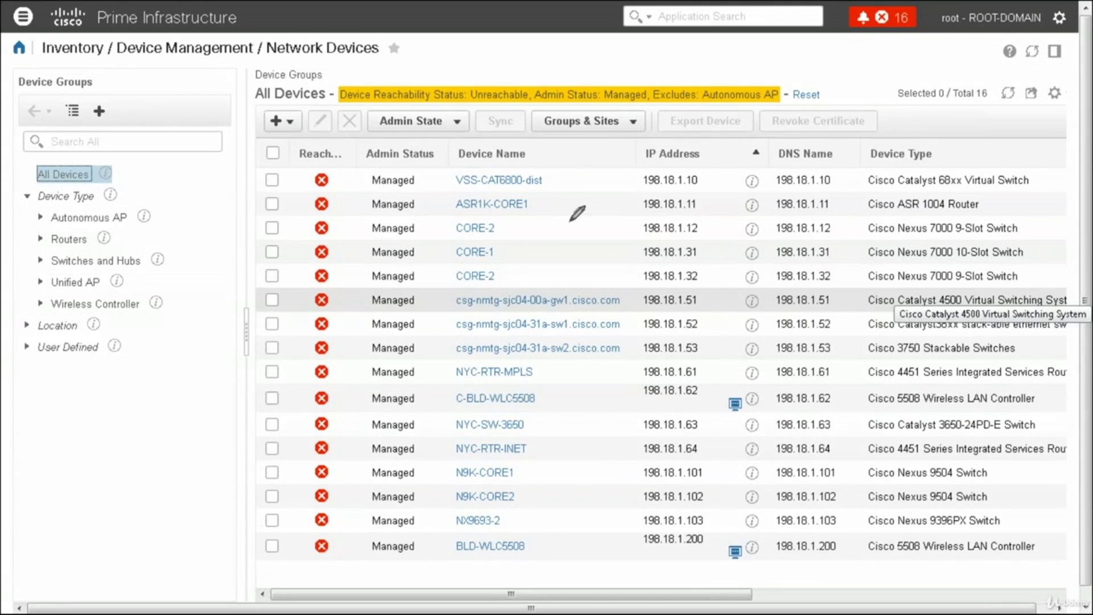
# Underline the page path, reopen Inventory > Device Management > Network Devices for all 18 devices, and dismiss the AnyConnect notice
pyautogui.moveTo(91, 60); pyautogui.dragTo(66, 61)
pyautogui.moveTo(170, 67); pyautogui.dragTo(359, 59)
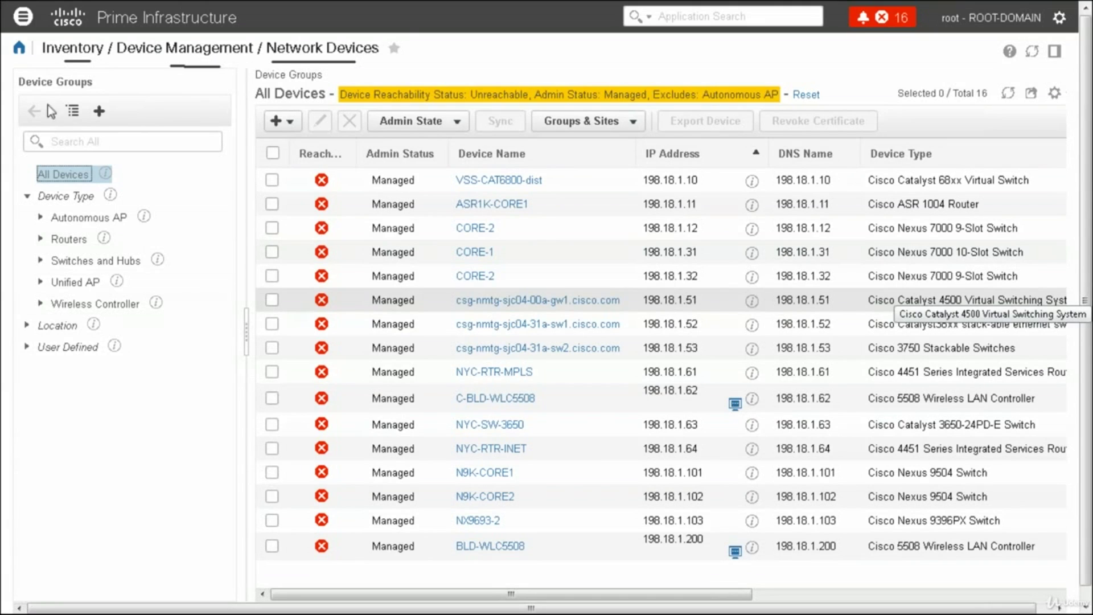
pyautogui.click(23, 20)
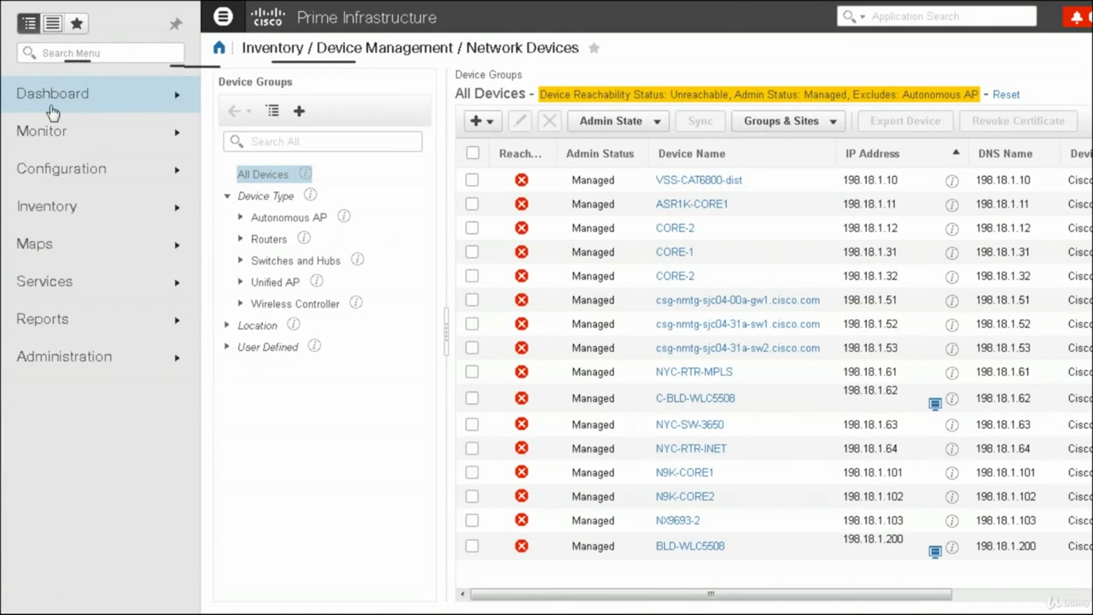
pyautogui.click(63, 204)
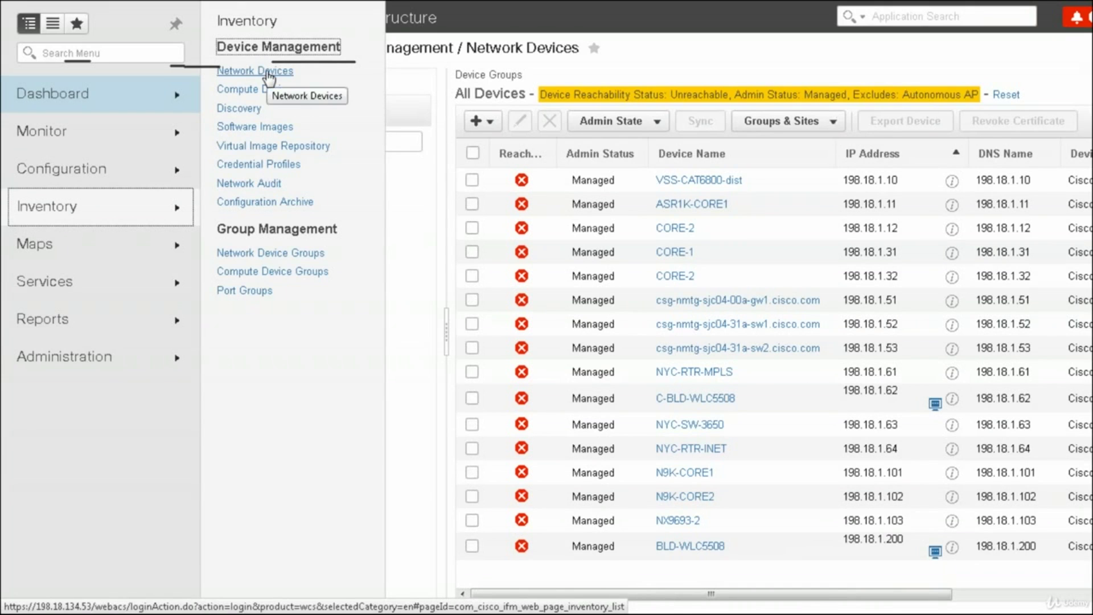
pyautogui.click(269, 76)
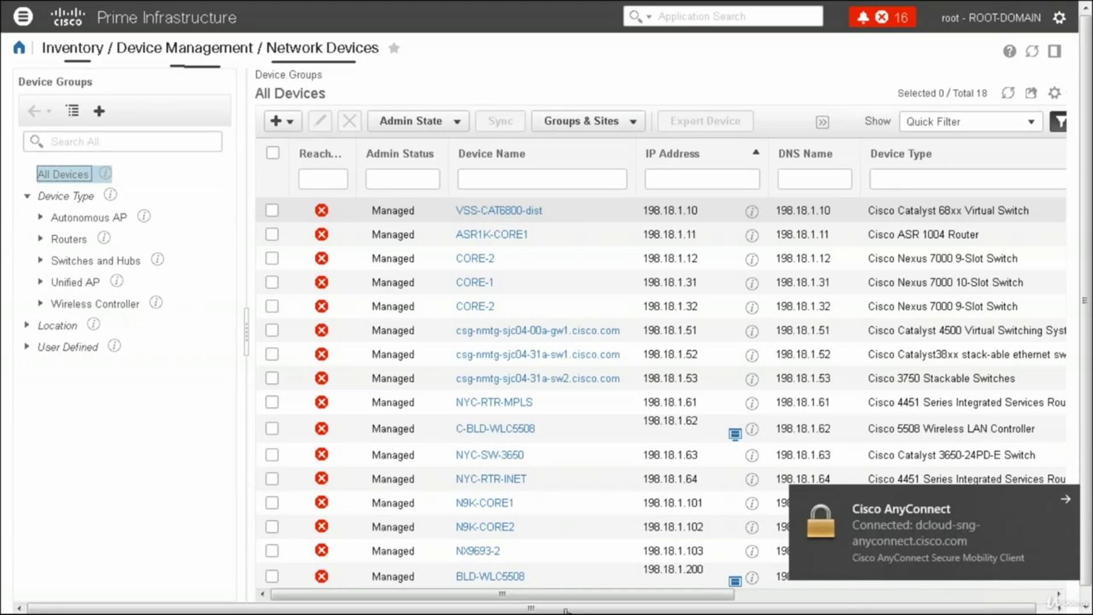
pyautogui.click(1065, 499)
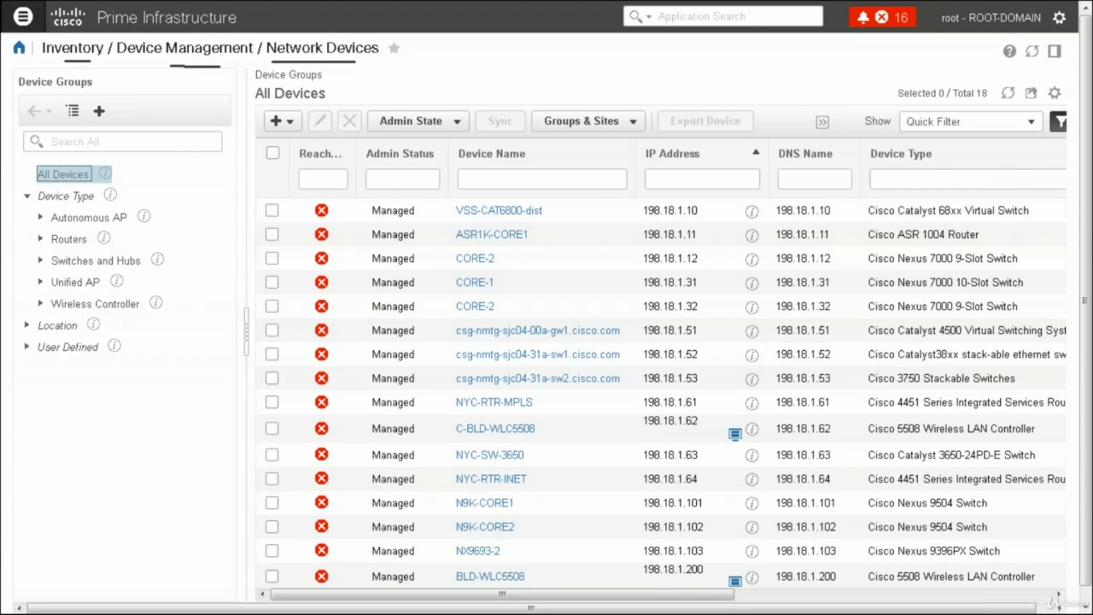
# From Dashboard > Network Summary > Overview, drill into the ICMP Reachability Unreachable count of 16
pyautogui.click(23, 17)
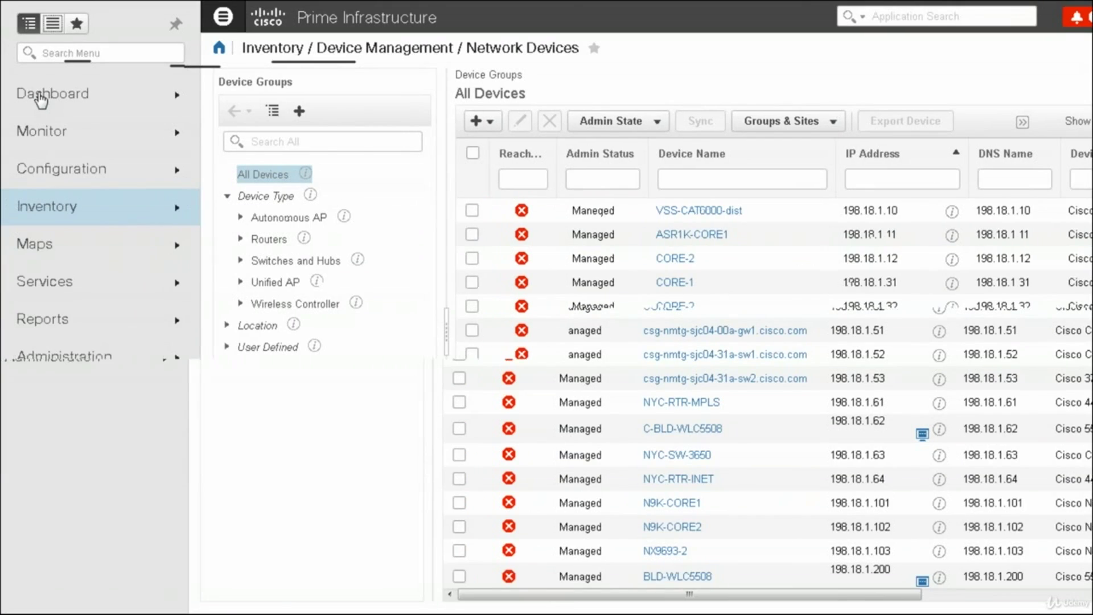
pyautogui.moveTo(40, 100)
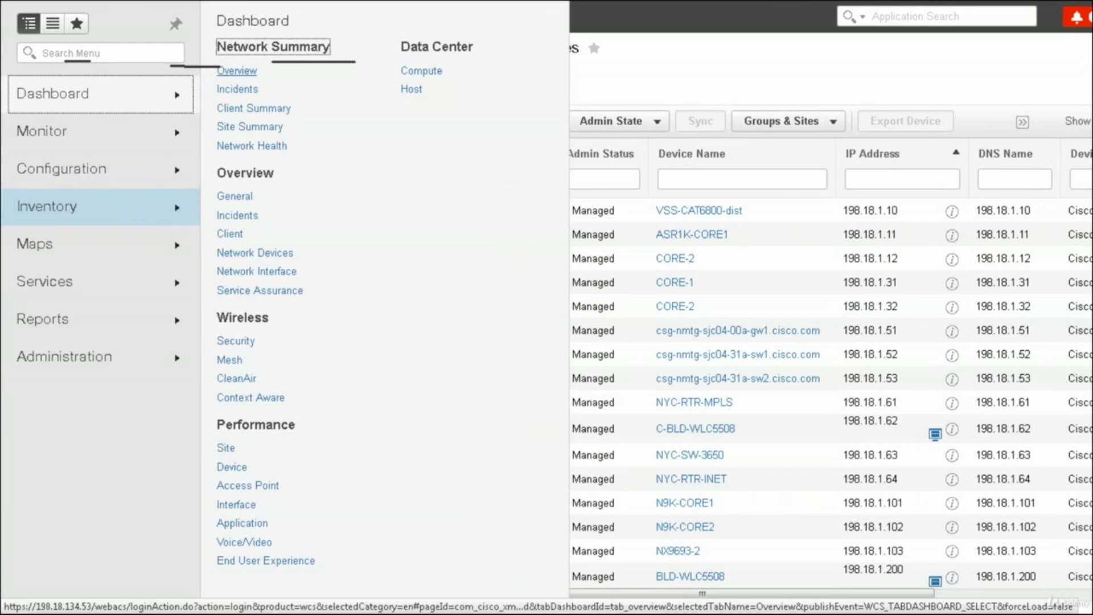
pyautogui.click(236, 71)
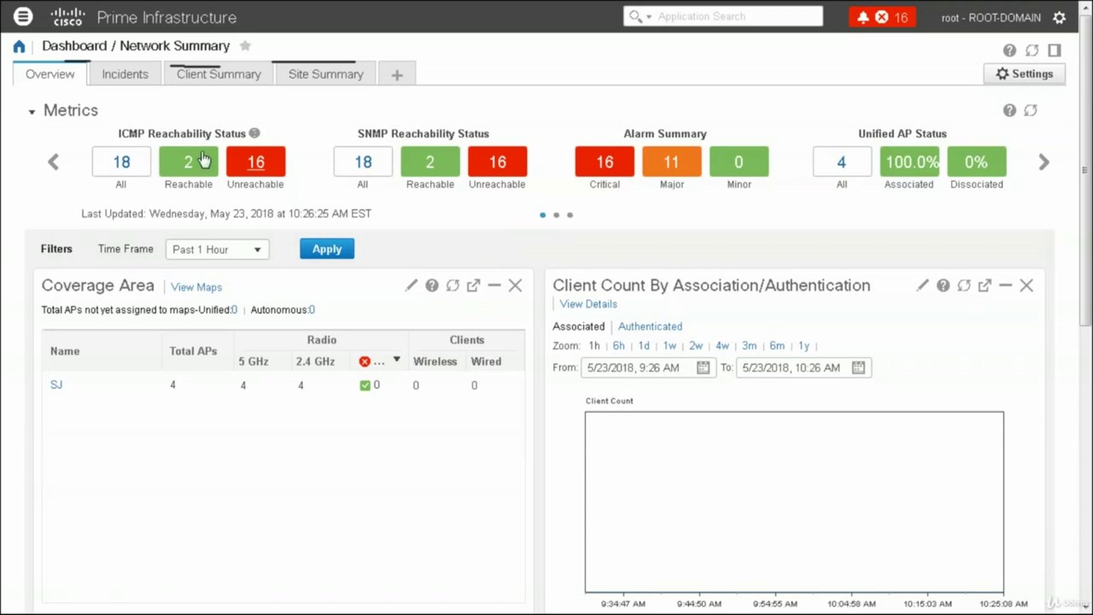
pyautogui.click(256, 161)
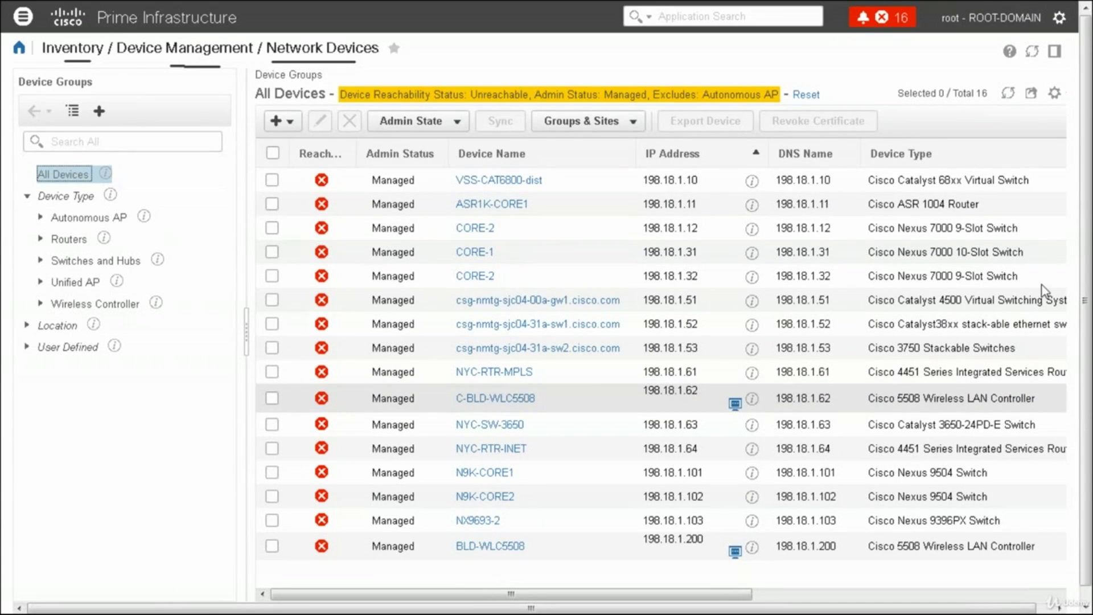
pyautogui.moveTo(277, 101)
pyautogui.mouseDown()
pyautogui.moveTo(307, 146)
pyautogui.moveTo(905, 149)
pyautogui.moveTo(857, 94)
pyautogui.moveTo(291, 94)
pyautogui.mouseUp()
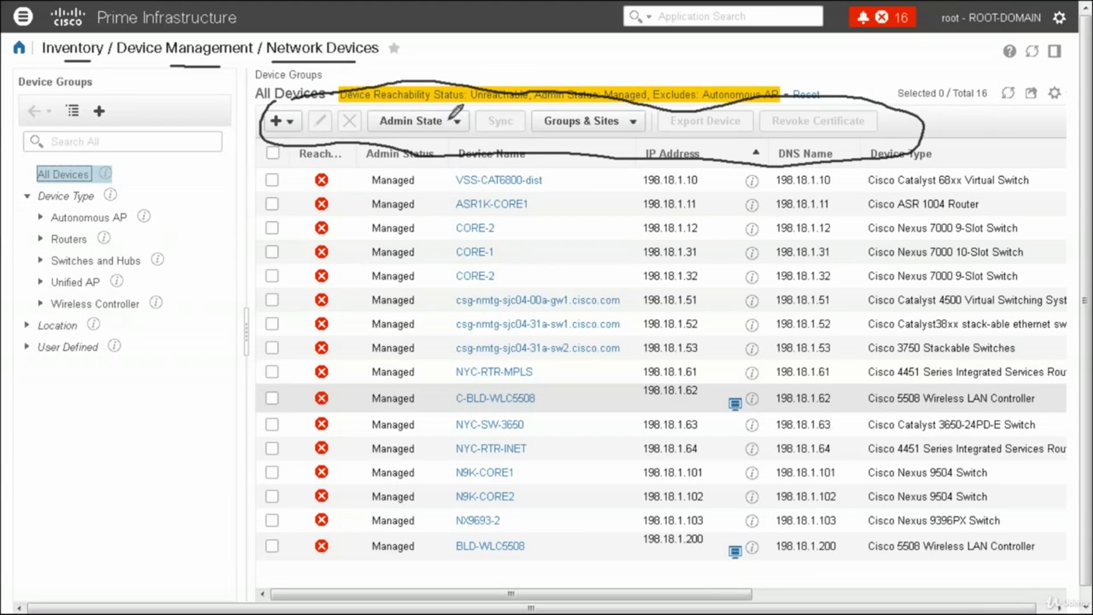
pyautogui.moveTo(400, 141); pyautogui.dragTo(573, 132)
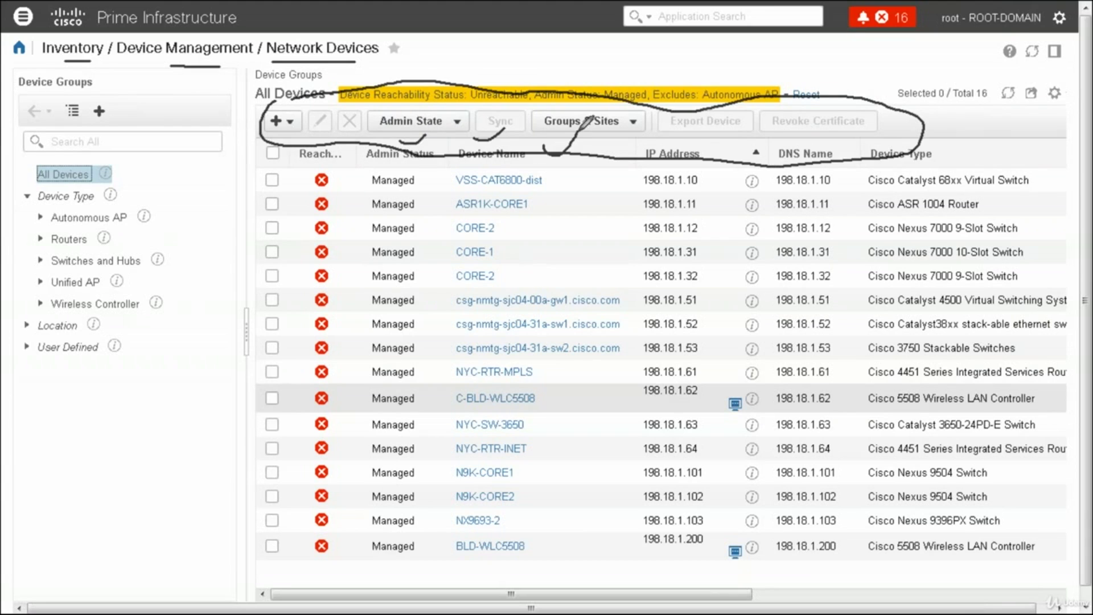
pyautogui.moveTo(674, 149); pyautogui.dragTo(707, 127)
pyautogui.moveTo(775, 148); pyautogui.dragTo(809, 129)
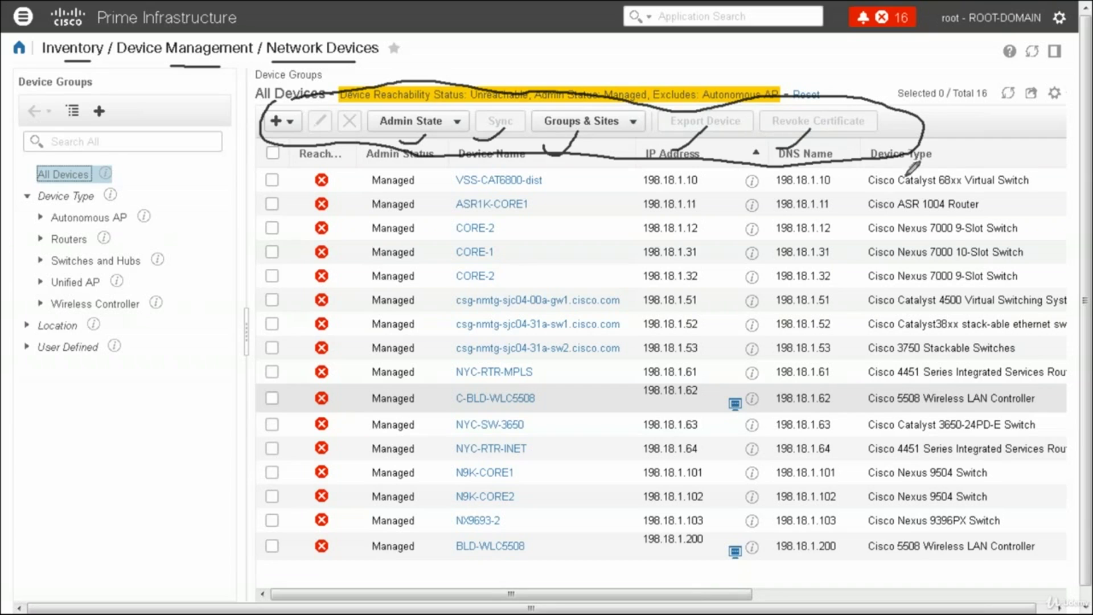
pyautogui.press('Escape')
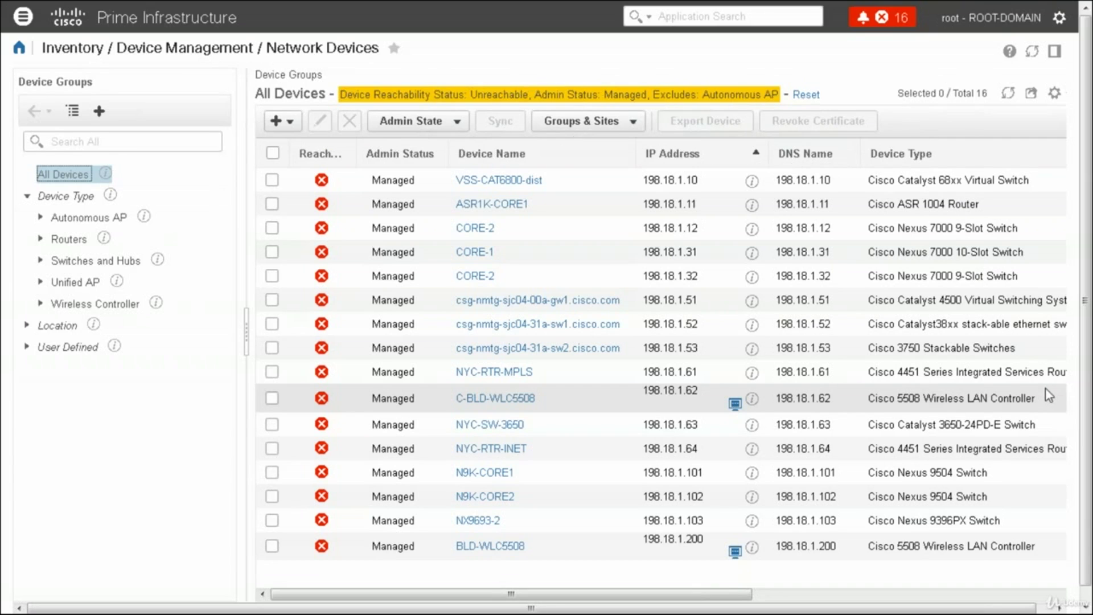
# Select VSS-CAT6800-dist and ASR1K-CORE1, check the Admin State options, and confirm a Sync of both
pyautogui.click(274, 179)
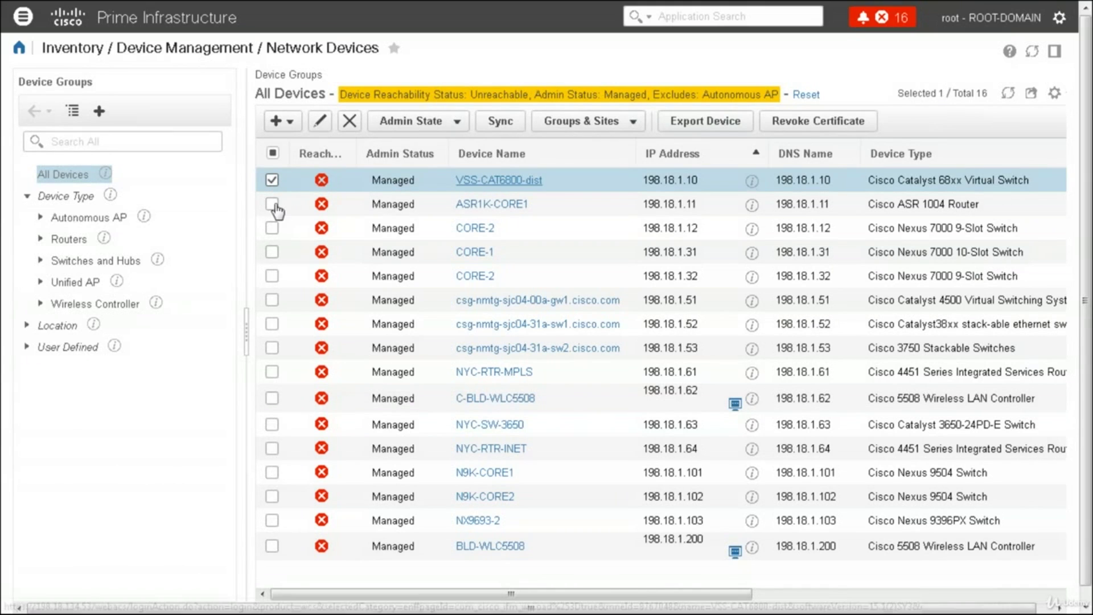
pyautogui.click(273, 204)
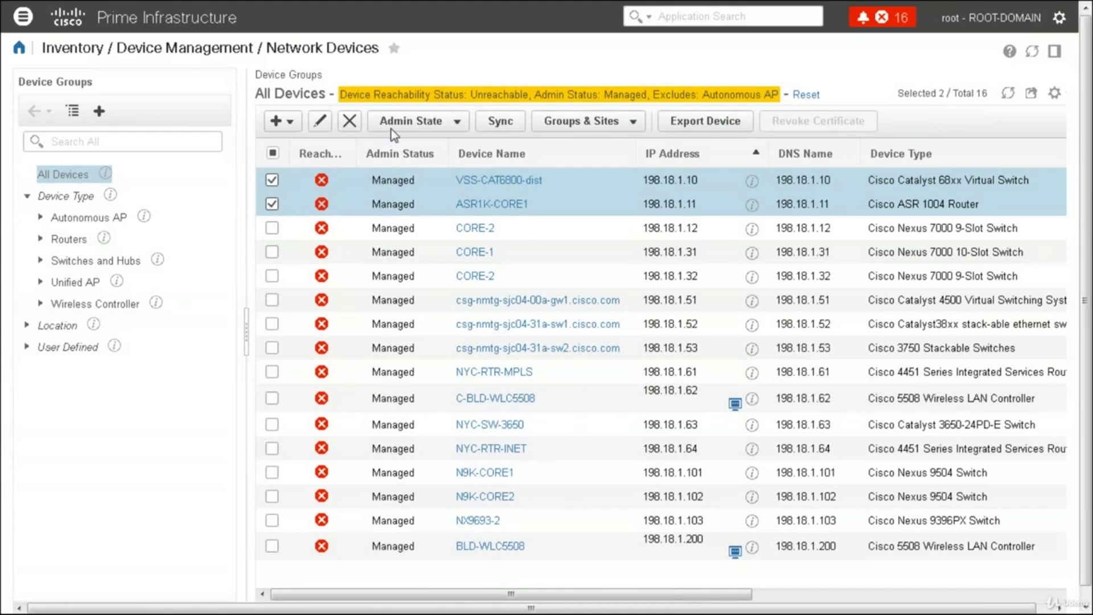
pyautogui.click(455, 124)
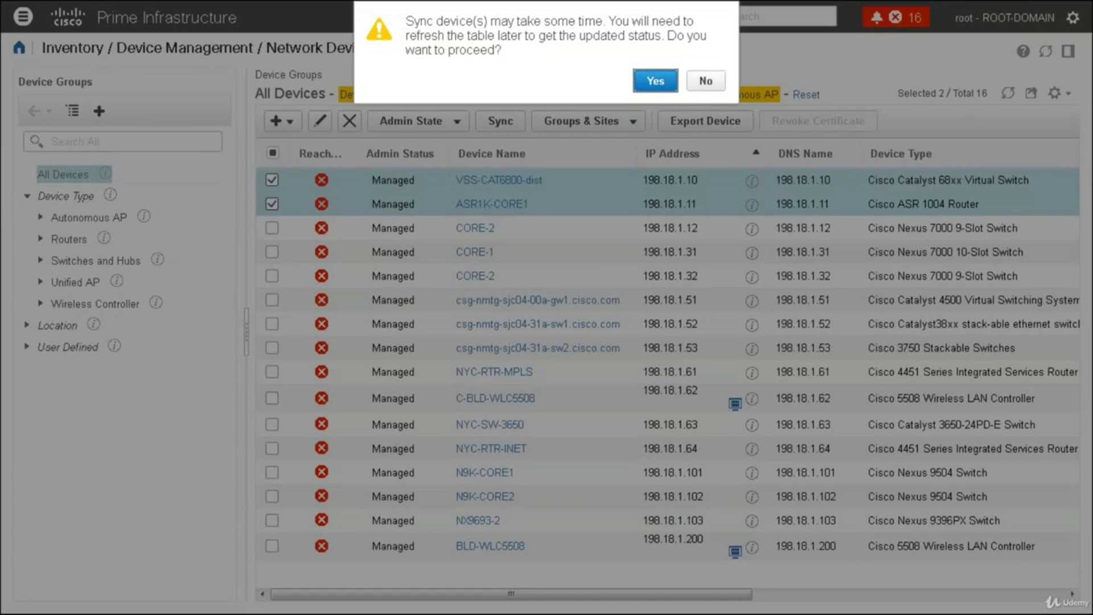
pyautogui.click(650, 83)
pyautogui.click(655, 81)
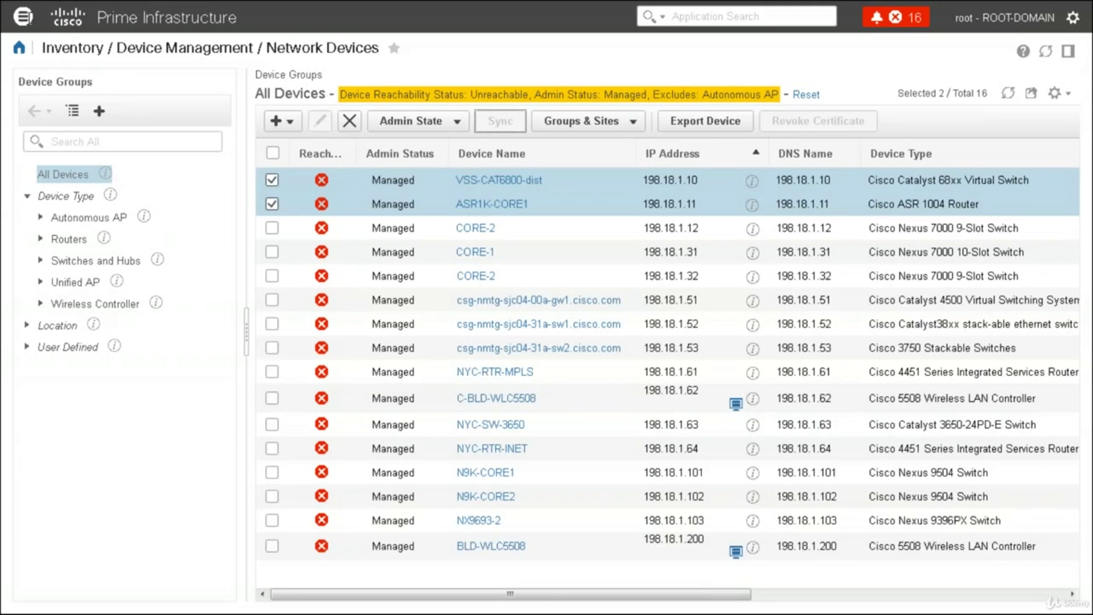
# Open Dashboard > Network Summary > Incidents and scroll through its alarm, event-type and syslog dashlets
pyautogui.click(23, 17)
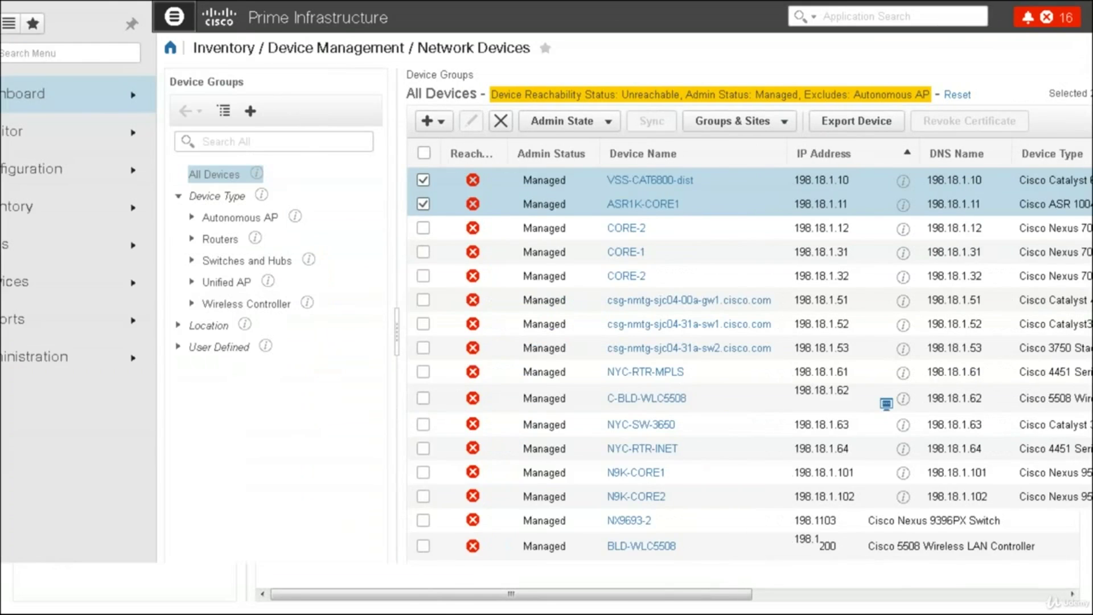
pyautogui.moveTo(85, 104)
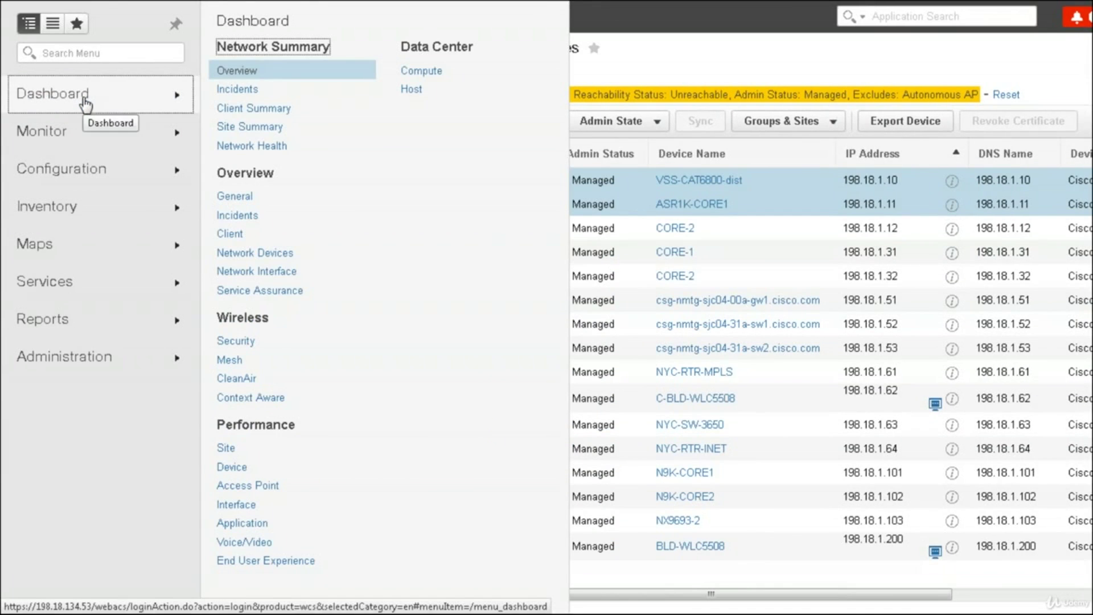
pyautogui.click(257, 78)
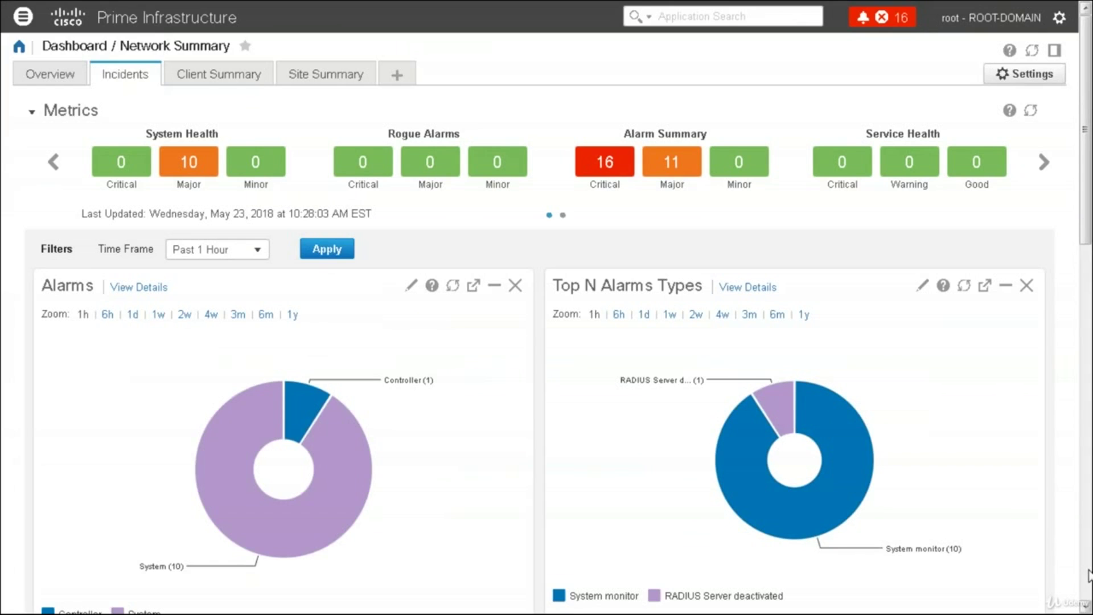
pyautogui.scroll(-10, 1088, 575)
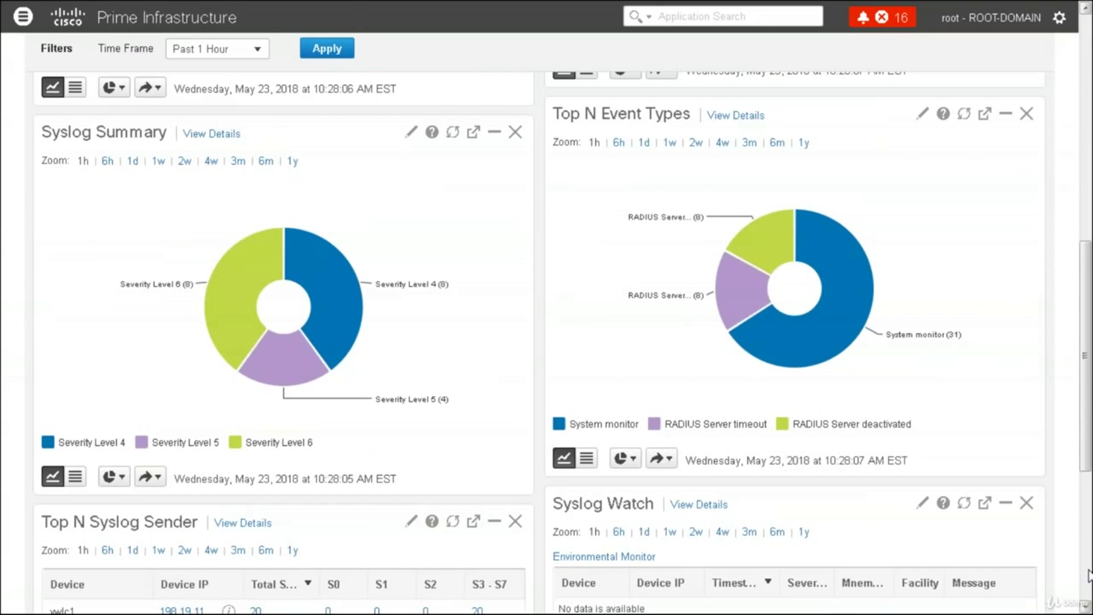
pyautogui.scroll(-5, 1088, 575)
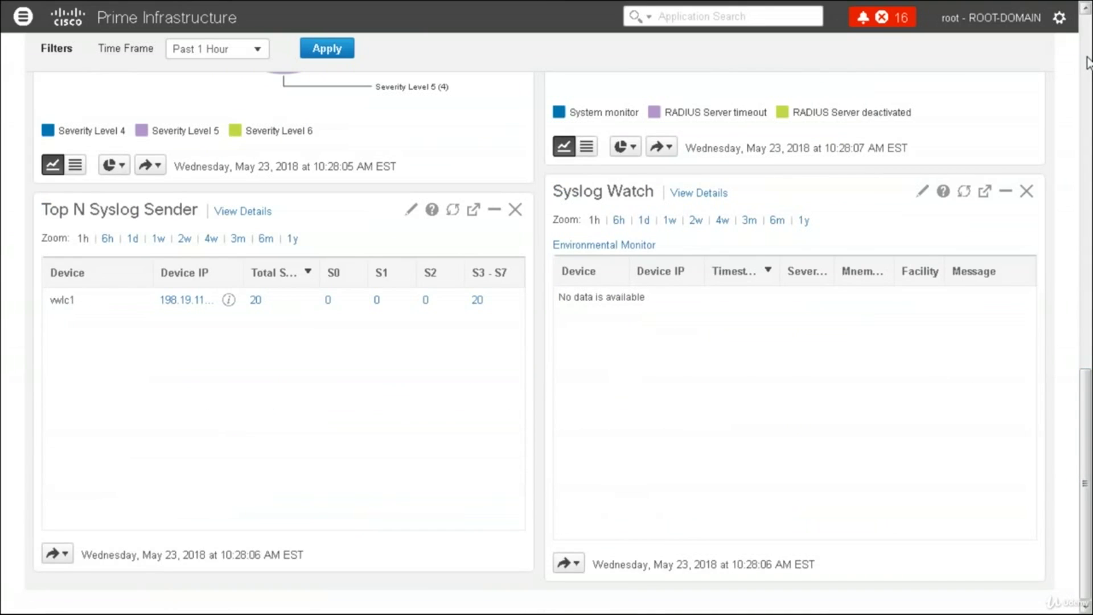
pyautogui.scroll(7, 511, 63)
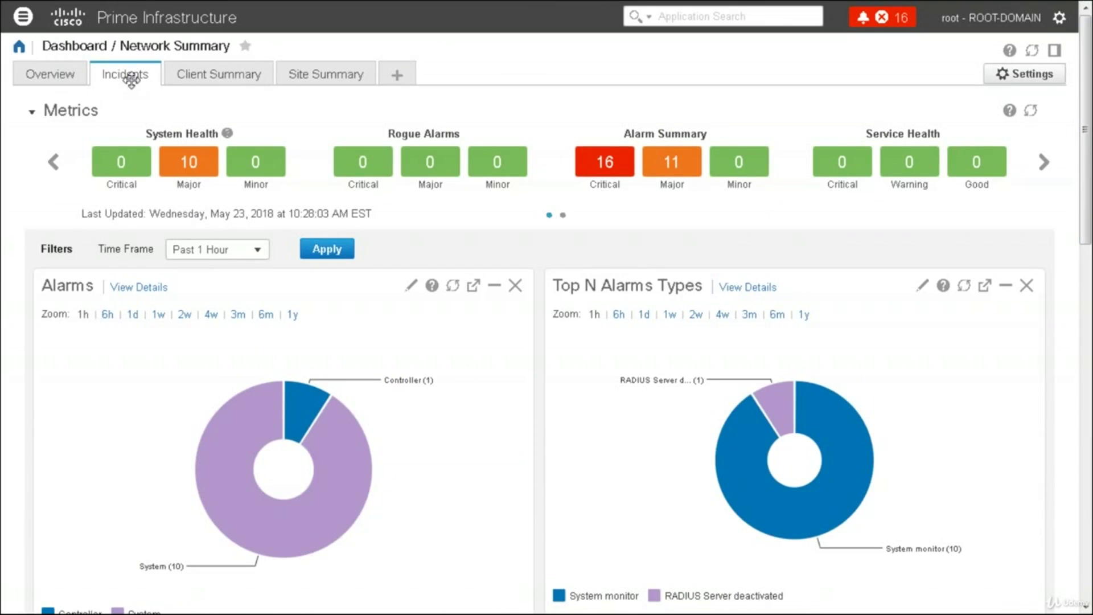
# Inspect the Add New Dashboard option under dashboard Settings without creating one, then reopen the main menu
pyautogui.click(22, 18)
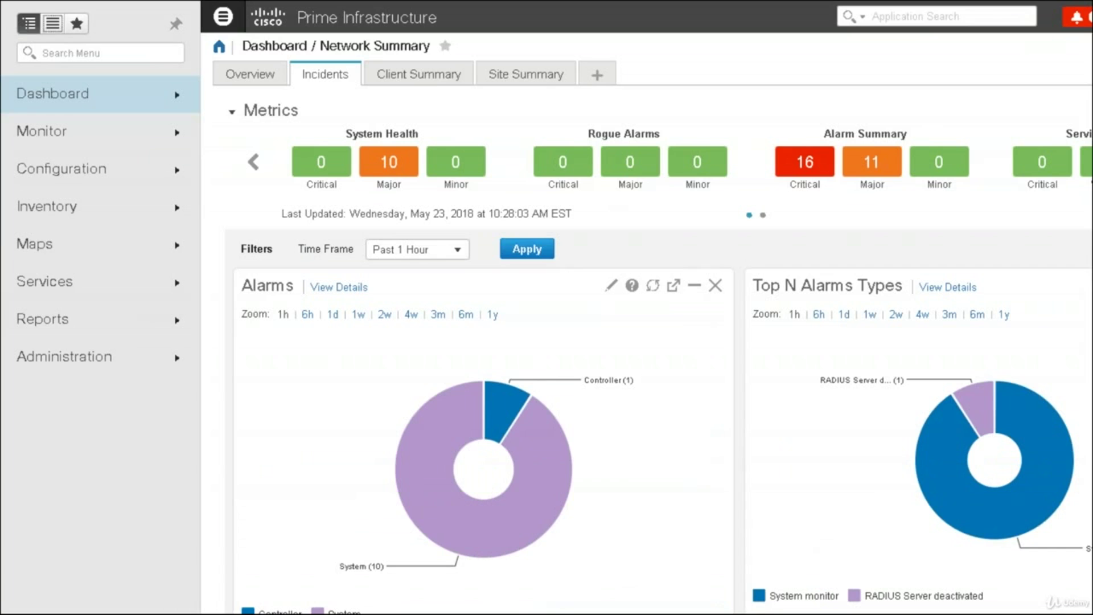
pyautogui.click(449, 112)
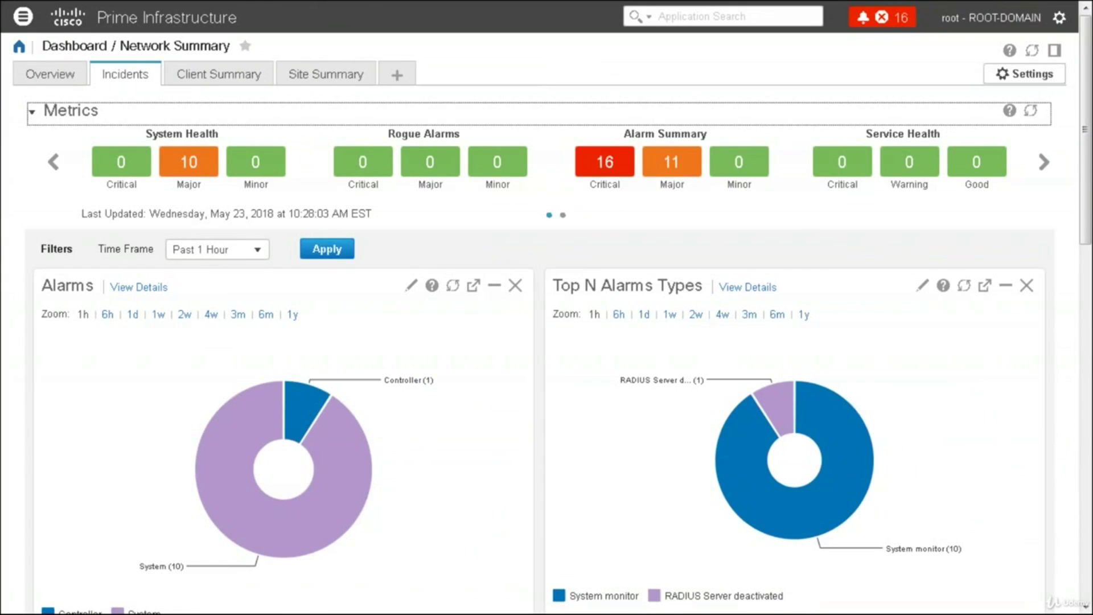
pyautogui.click(1024, 74)
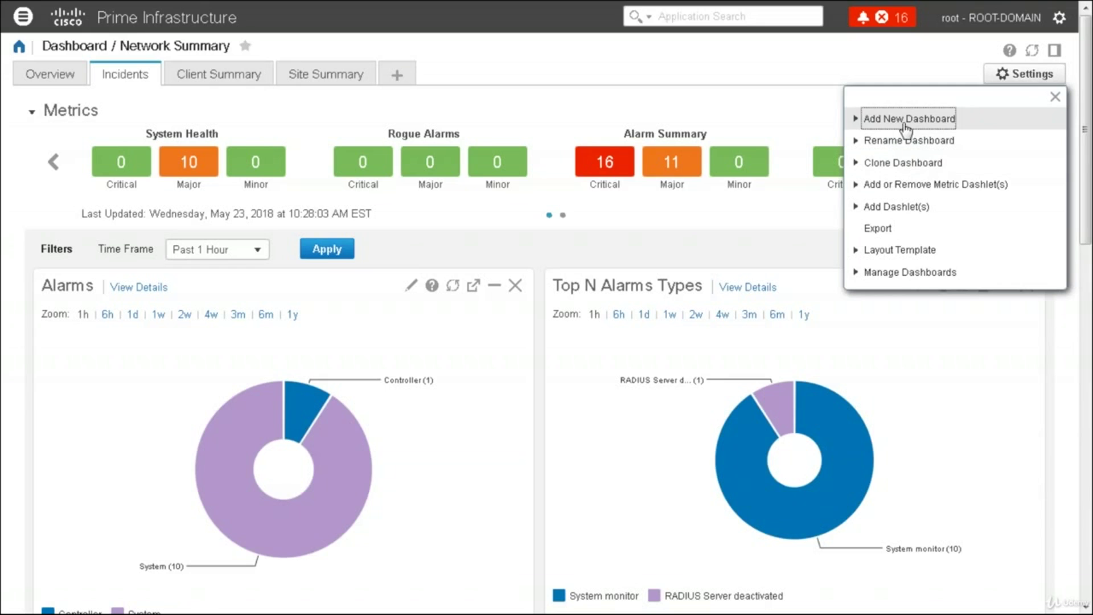
pyautogui.click(856, 120)
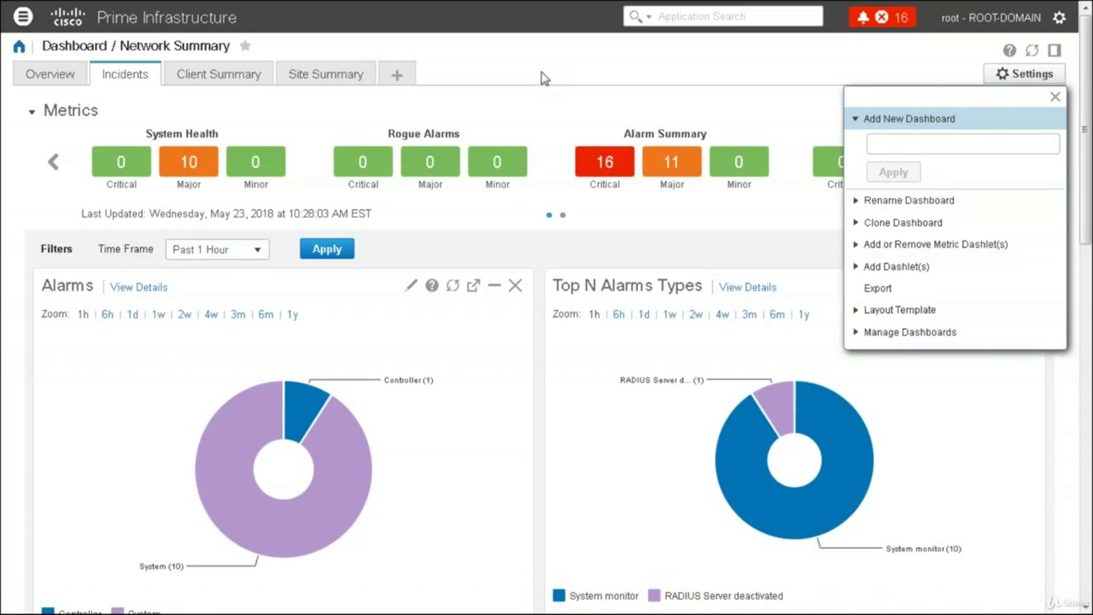
pyautogui.click(1054, 98)
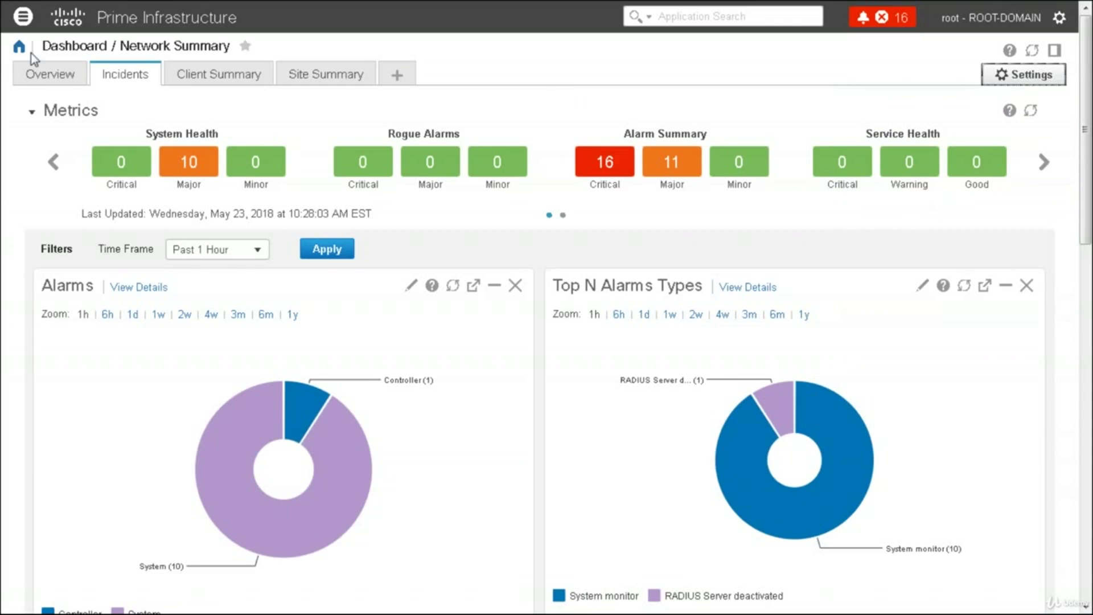
pyautogui.click(23, 16)
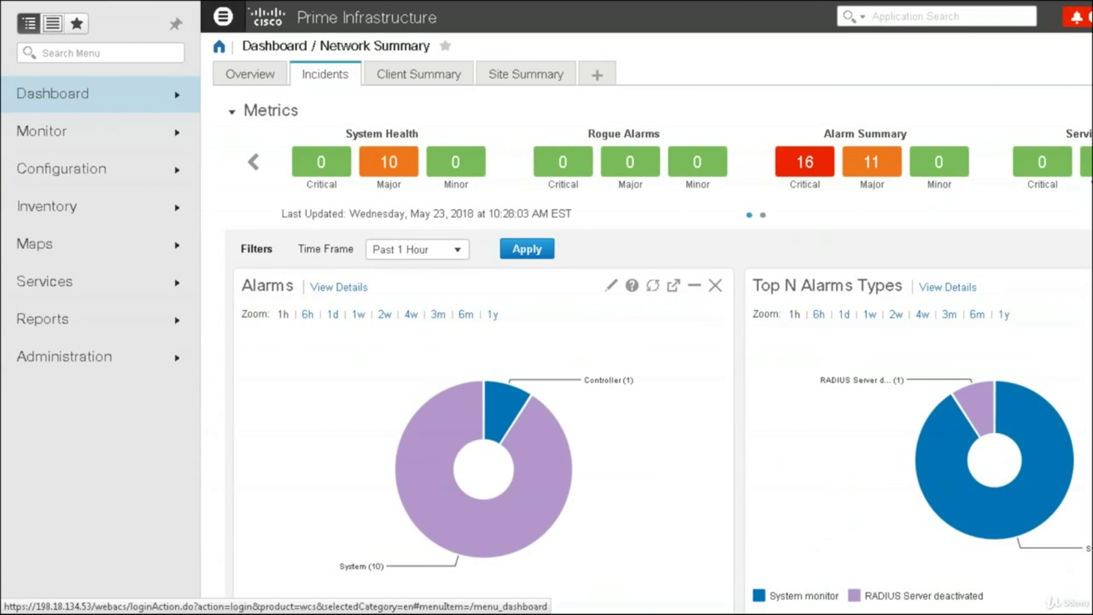
# Move to Client Summary, check Site Summary, and scroll to the empty SSID and switch client-count dashlets
pyautogui.click(68, 103)
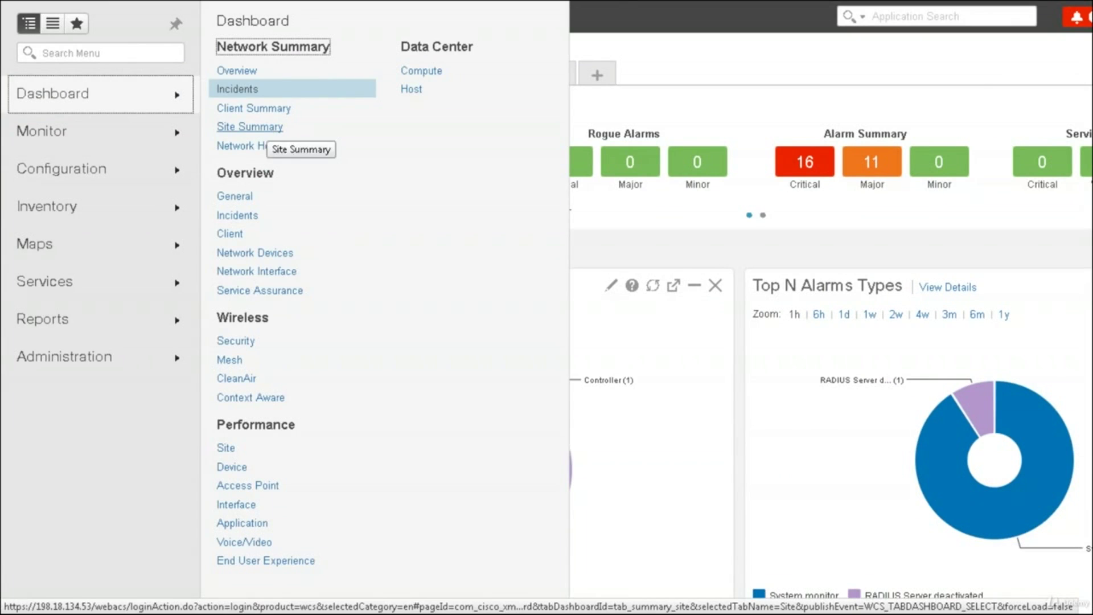
pyautogui.click(265, 127)
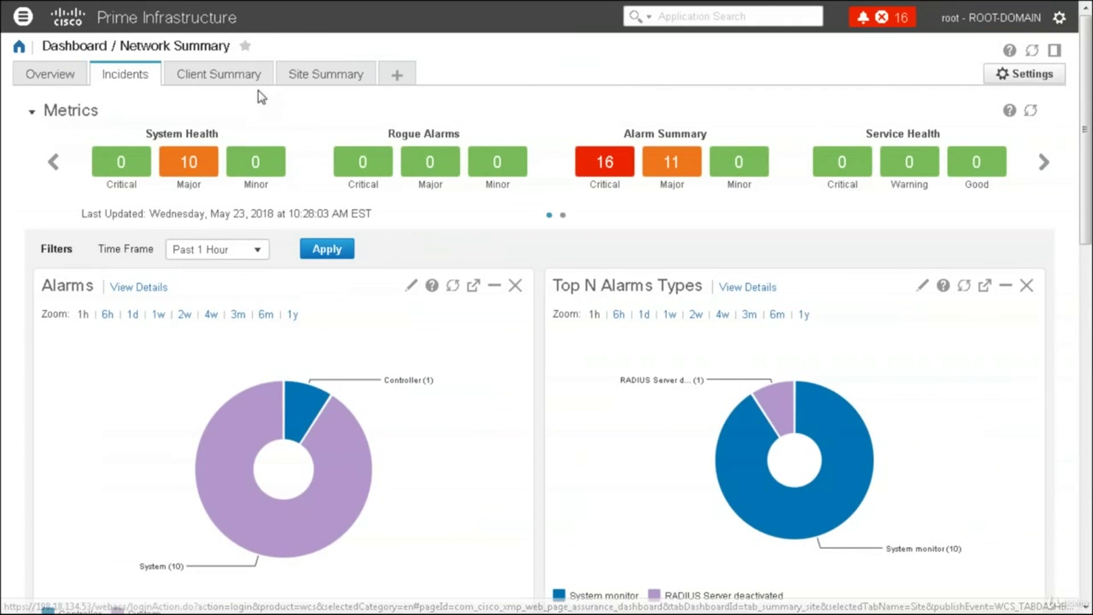
pyautogui.click(319, 77)
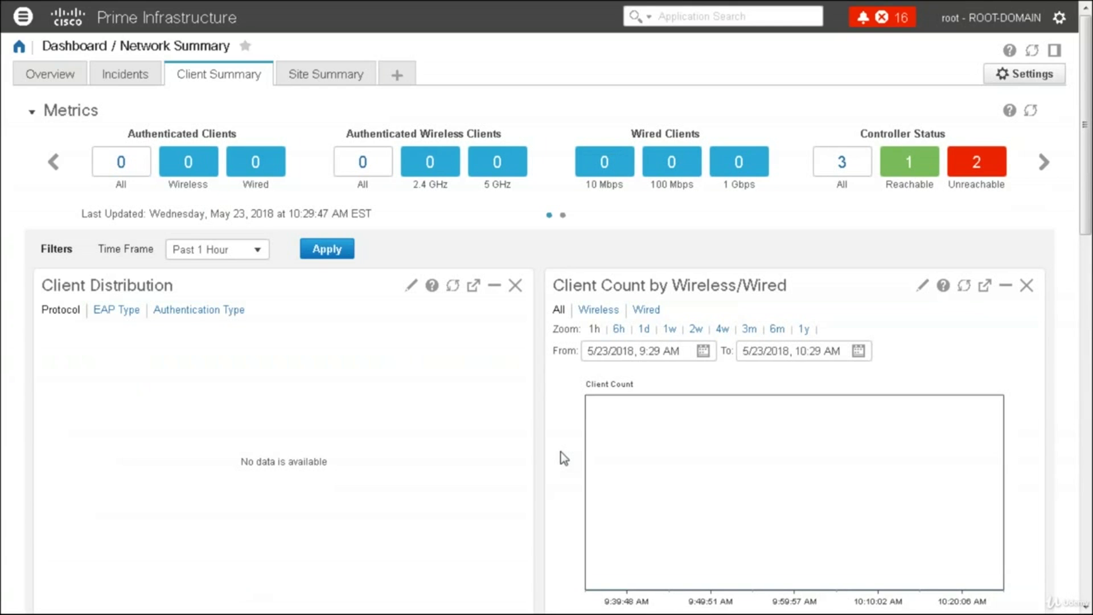
pyautogui.click(345, 79)
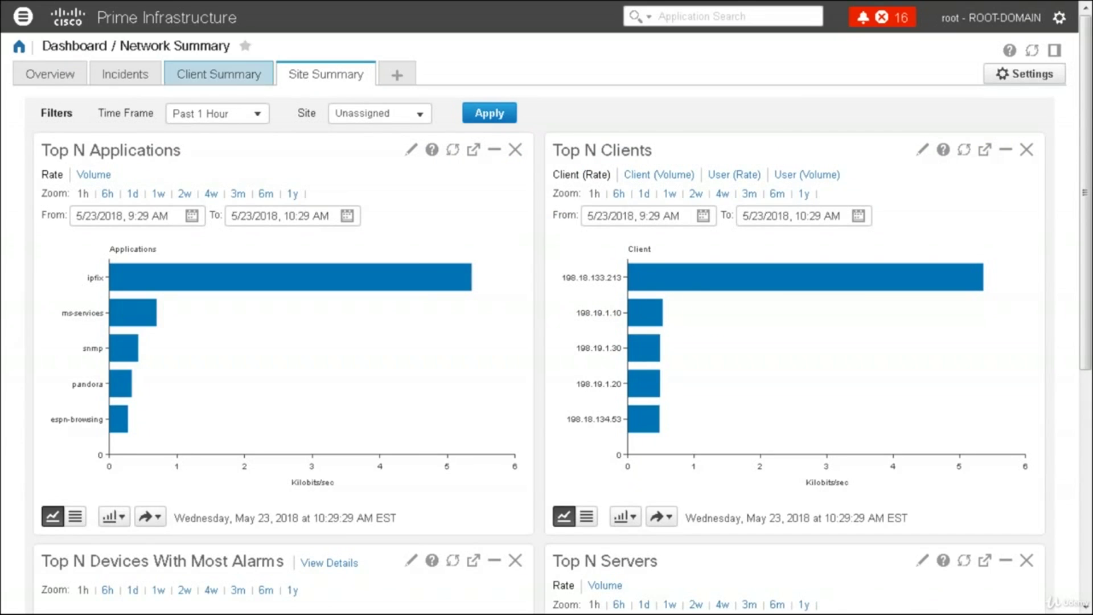
pyautogui.click(264, 94)
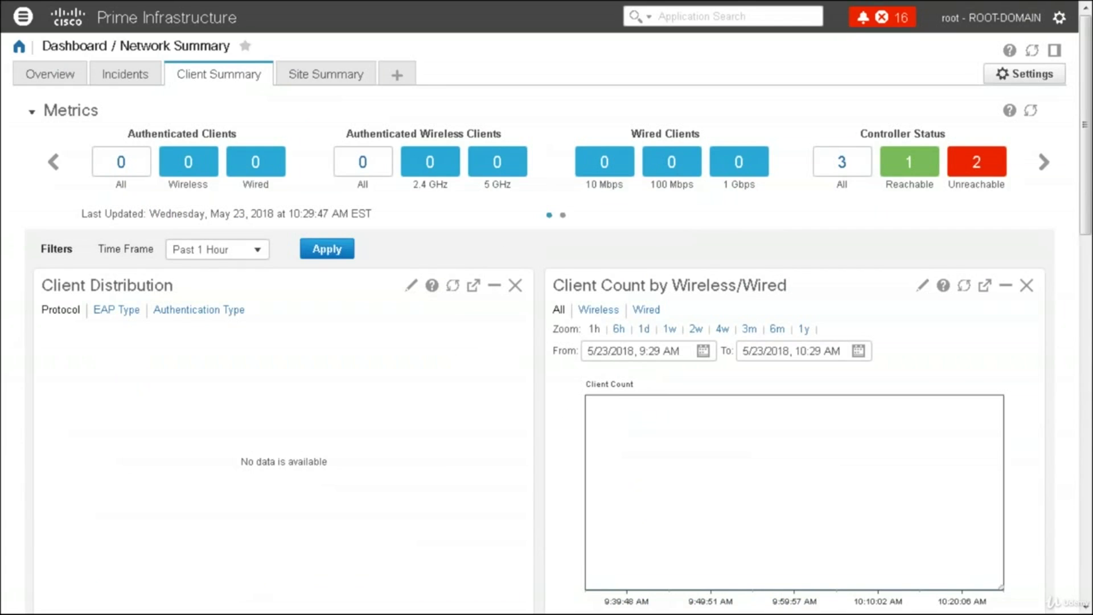
pyautogui.scroll(-1, 1063, 602)
pyautogui.scroll(-9, 547, 319)
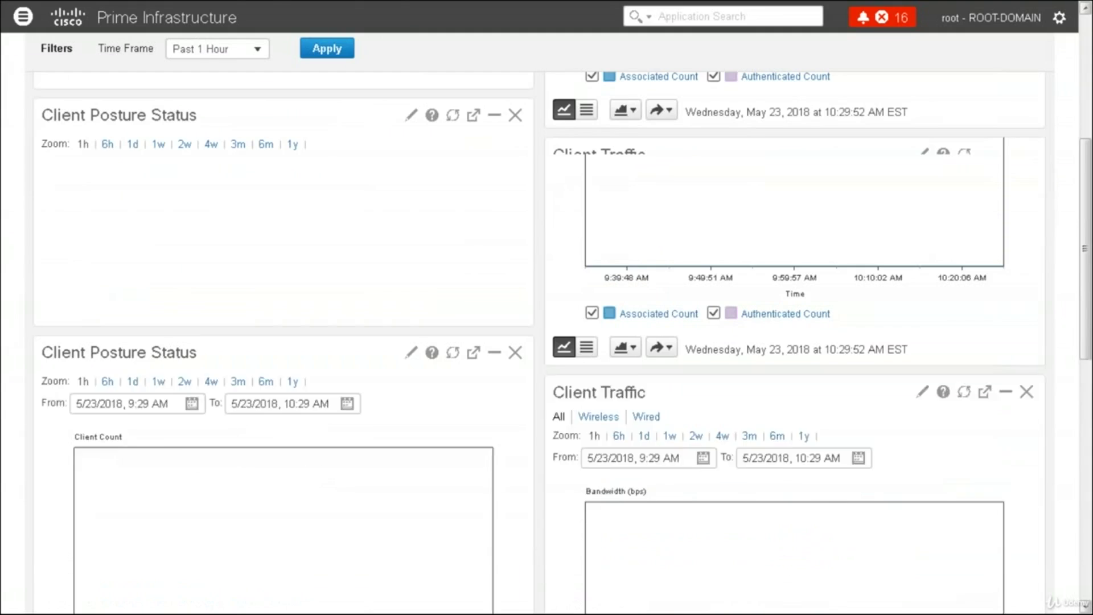
pyautogui.scroll(-7, 585, 462)
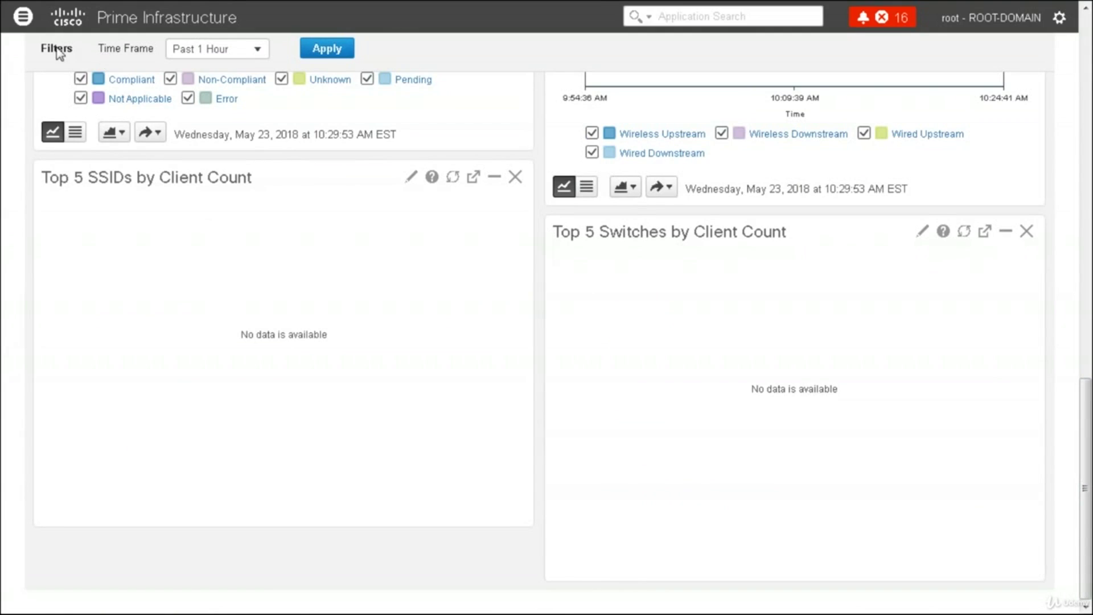
# Show Dashboard > Network Summary > Network Health and set its help overlay to 'Don't show this again'
pyautogui.click(22, 16)
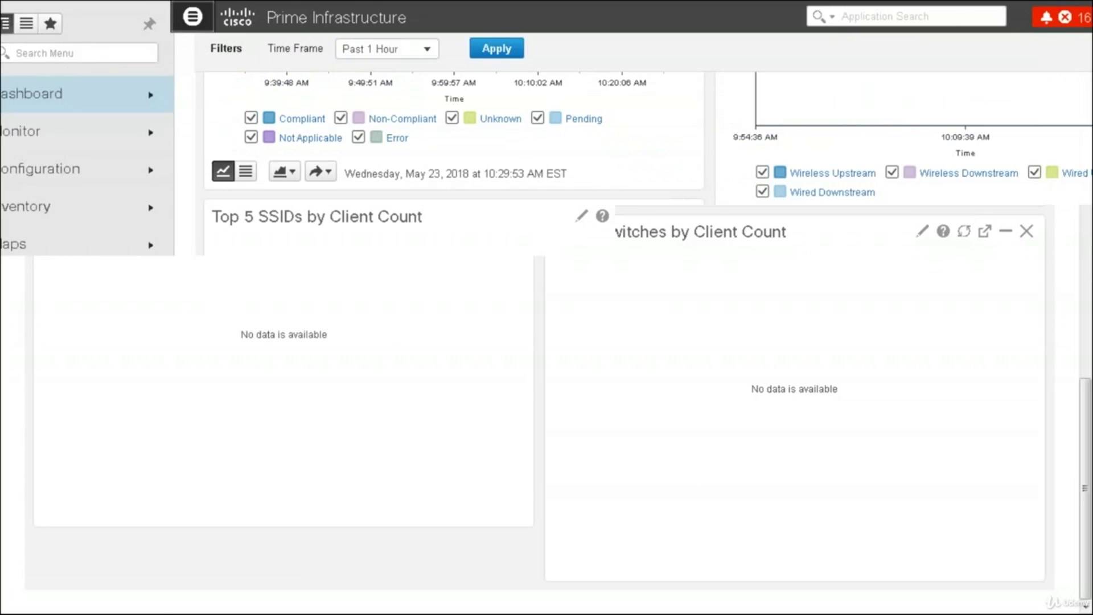
pyautogui.click(85, 97)
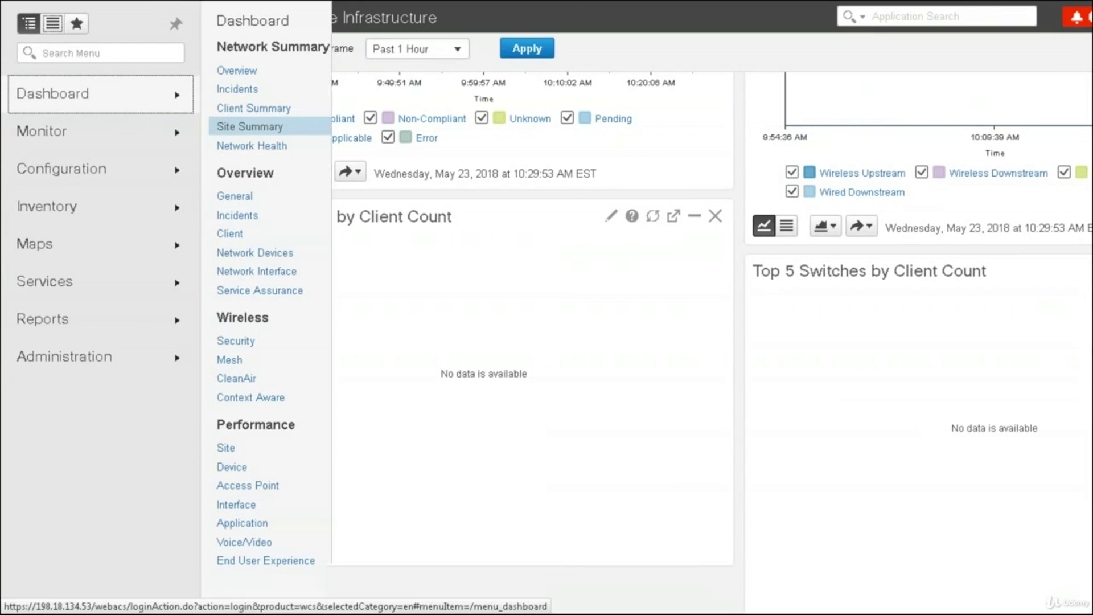
pyautogui.click(239, 147)
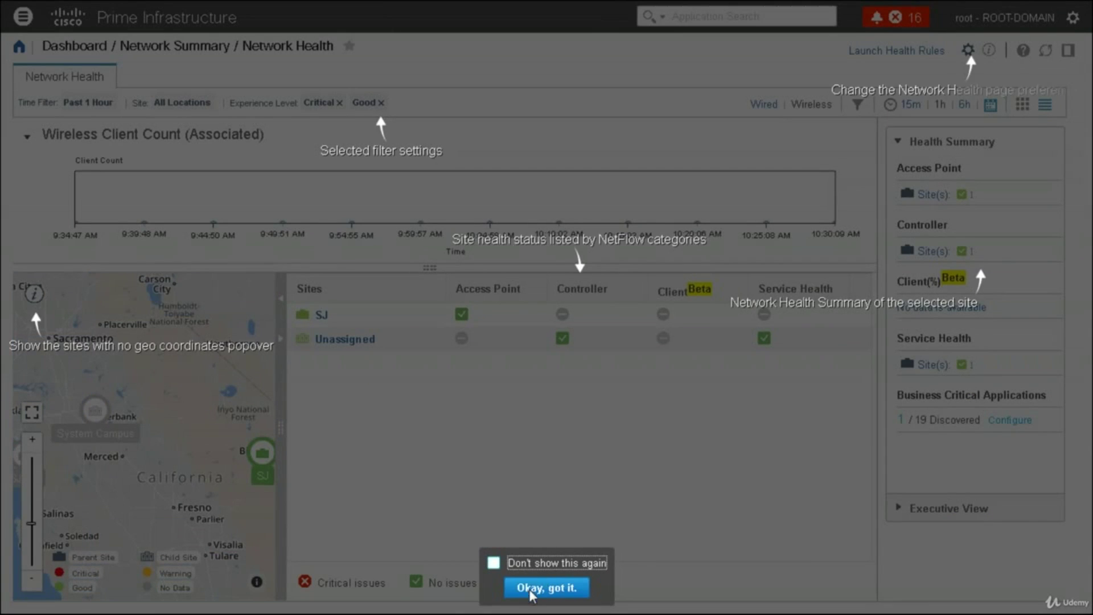
pyautogui.click(498, 565)
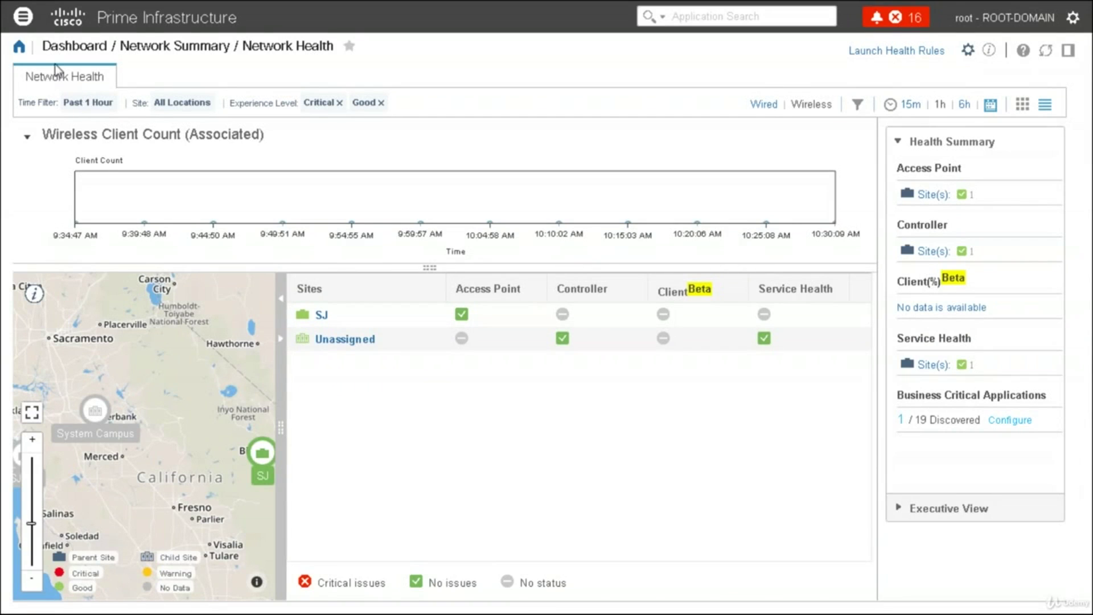
# Choose Dashboard > Overview > Network Devices from the main navigation menu
pyautogui.click(23, 24)
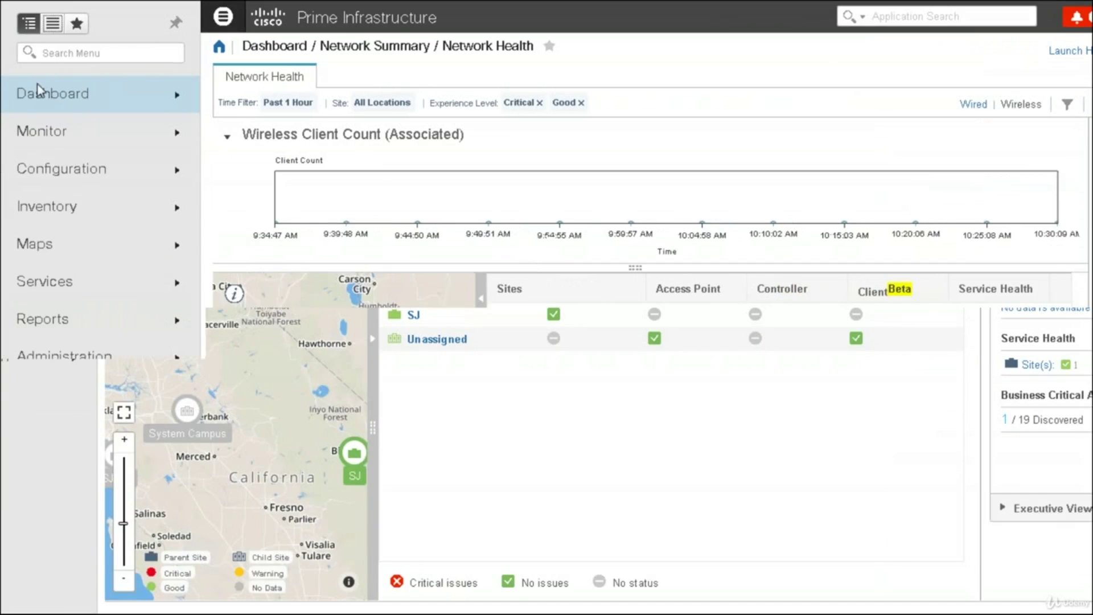
pyautogui.click(64, 97)
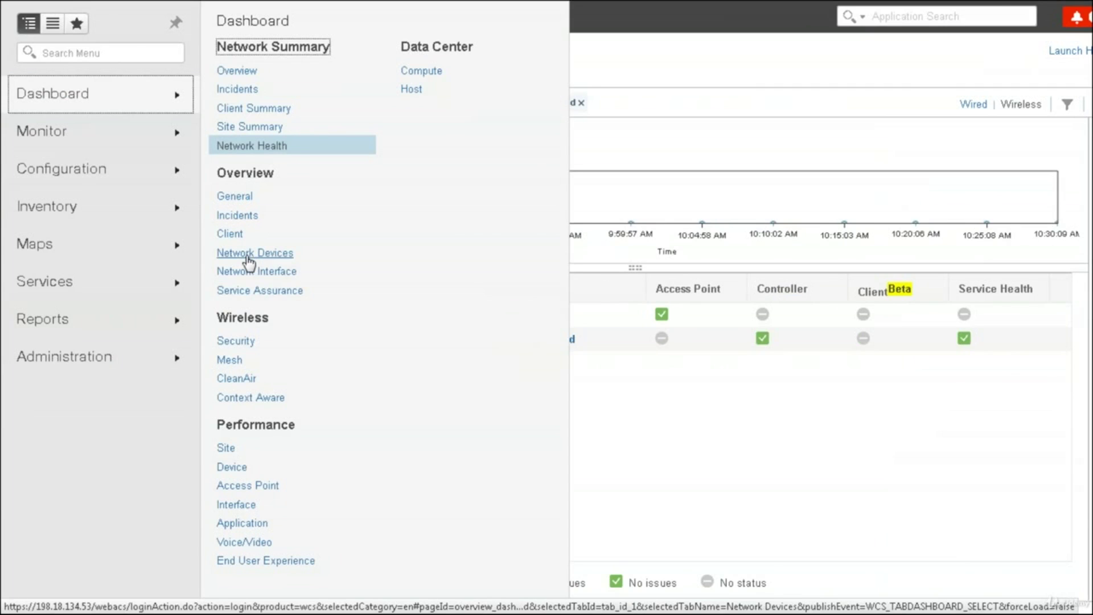
pyautogui.click(249, 253)
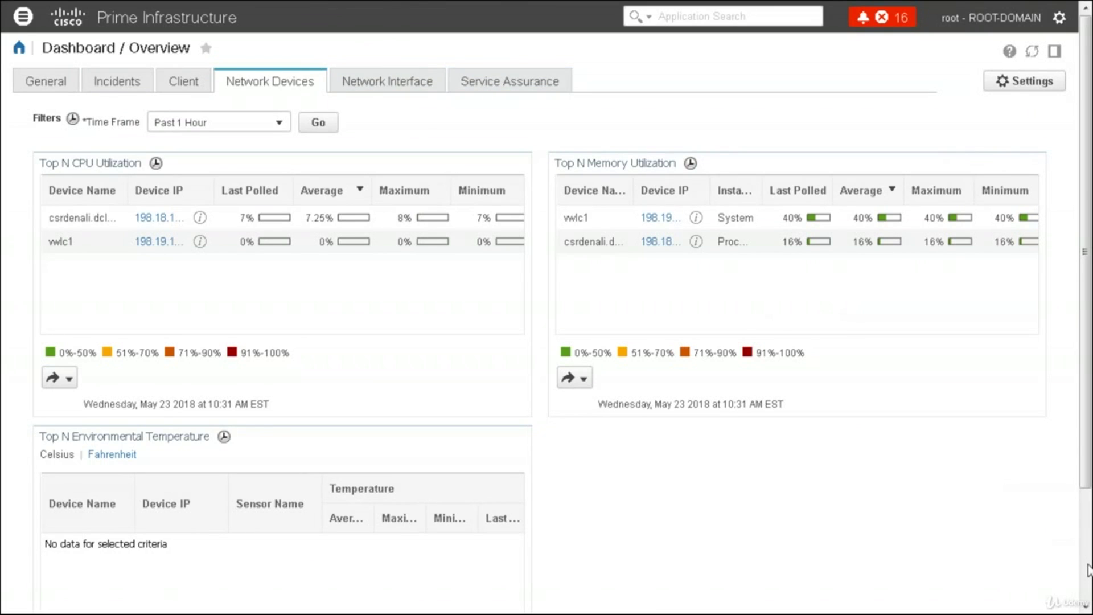
# Scroll the Network Devices page, then ink circles and ticks on the Top N CPU and Memory tables
pyautogui.scroll(-3, 1087, 569)
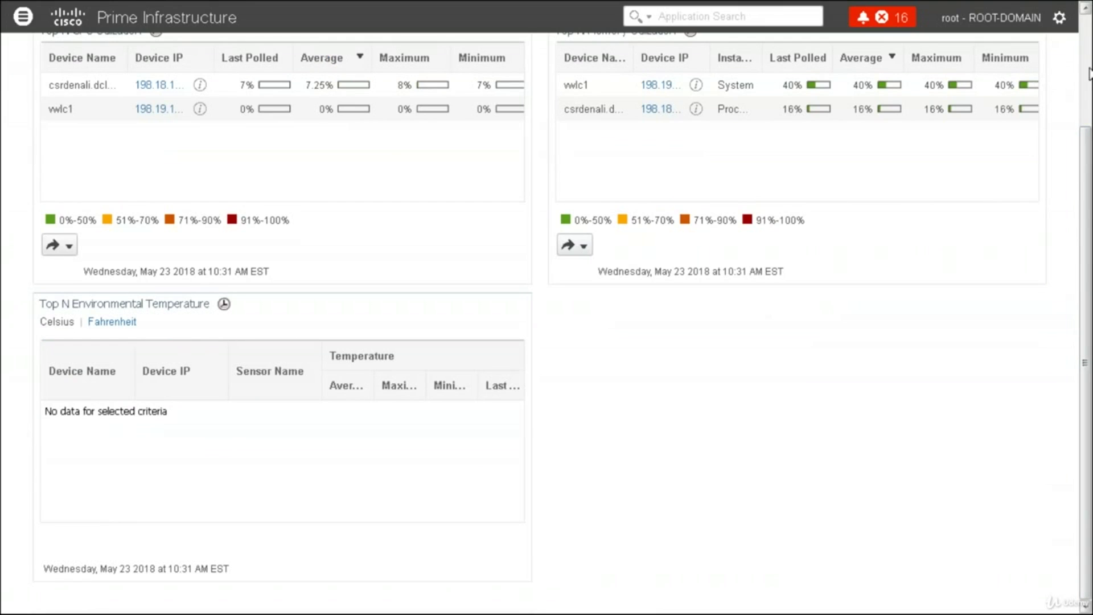
pyautogui.scroll(3, 1087, 62)
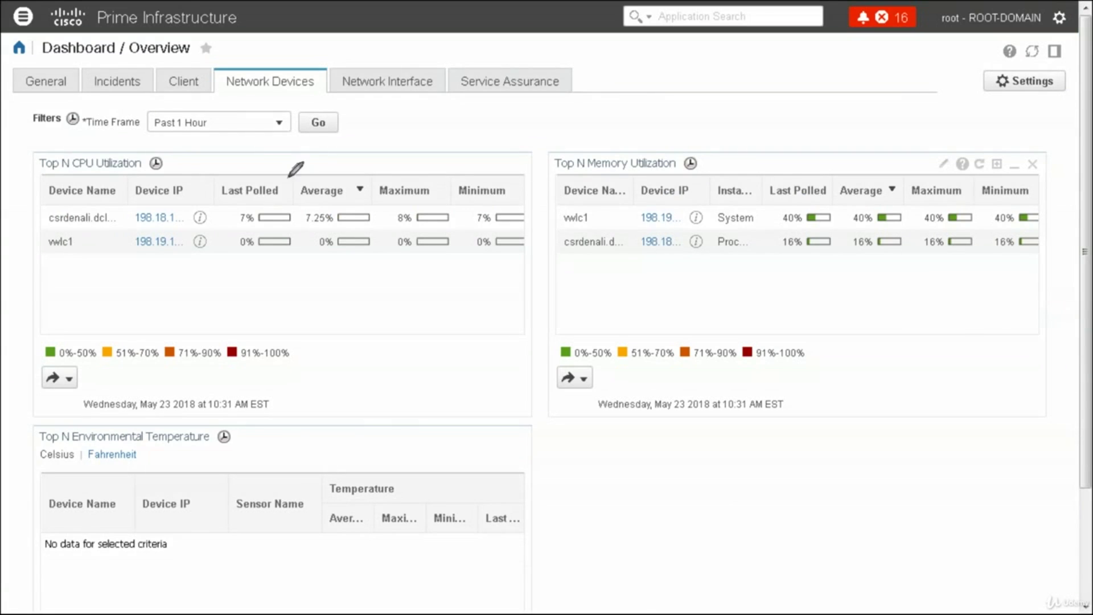
pyautogui.moveTo(217, 159)
pyautogui.mouseDown()
pyautogui.moveTo(36, 257)
pyautogui.moveTo(406, 248)
pyautogui.moveTo(526, 226)
pyautogui.moveTo(268, 152)
pyautogui.moveTo(222, 165)
pyautogui.mouseUp()
pyautogui.moveTo(717, 142)
pyautogui.mouseDown()
pyautogui.moveTo(683, 271)
pyautogui.moveTo(1037, 227)
pyautogui.moveTo(841, 147)
pyautogui.moveTo(700, 140)
pyautogui.mouseUp()
pyautogui.moveTo(220, 158); pyautogui.dragTo(261, 146)
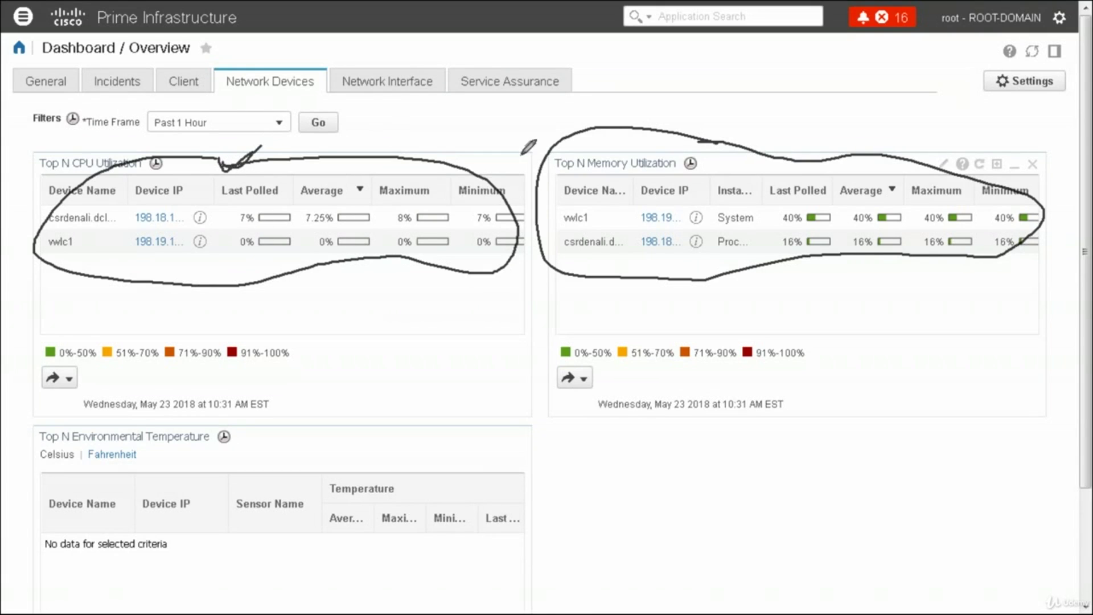
pyautogui.moveTo(602, 143); pyautogui.dragTo(632, 139)
# Switch to the Network Interface tab and erase all freehand ink annotations
pyautogui.click(370, 79)
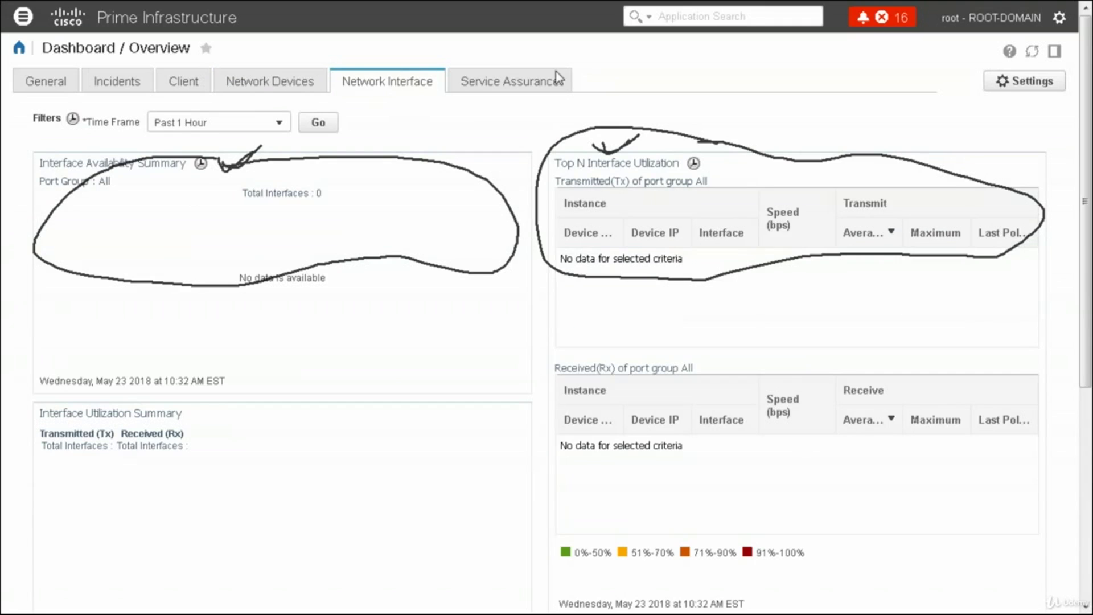
pyautogui.click(1039, 387)
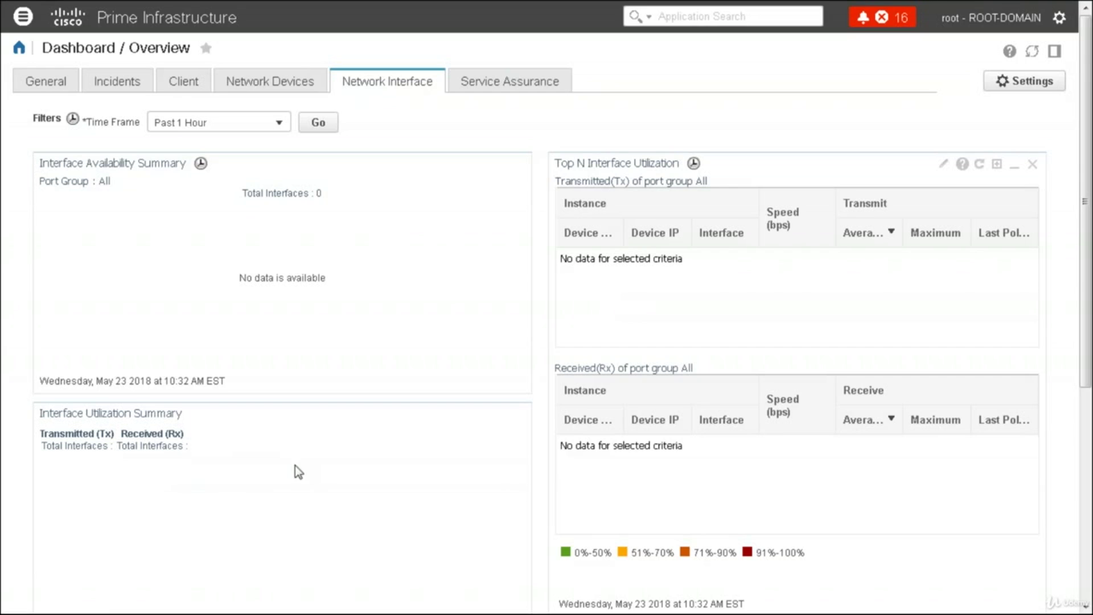
# On Service Assurance, toggle Top N Applications to bar chart and back to table, then scroll the dashlets
pyautogui.click(495, 85)
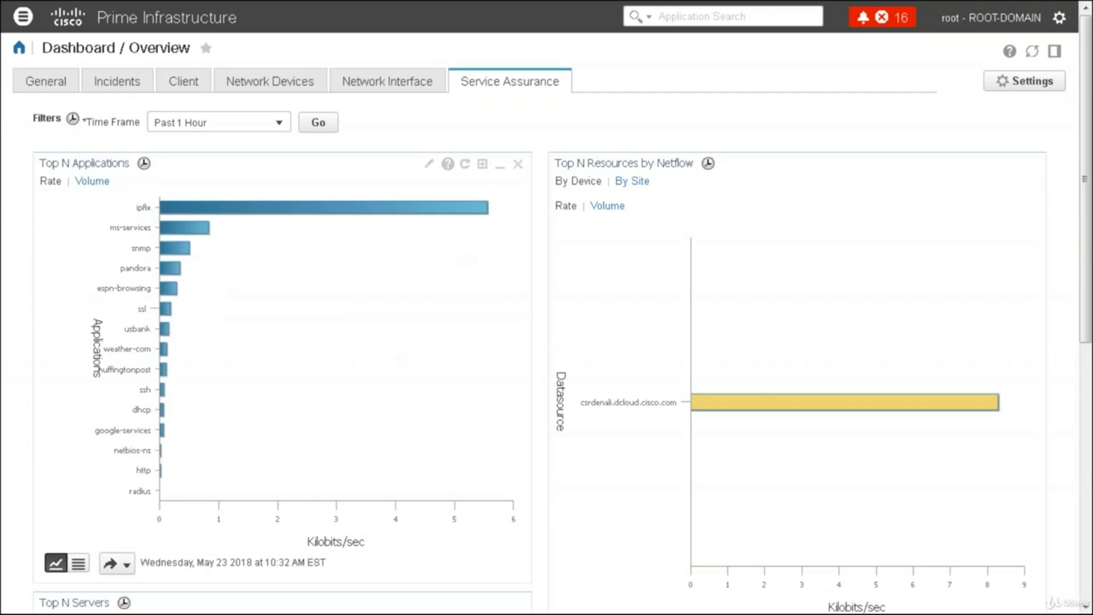
pyautogui.click(79, 564)
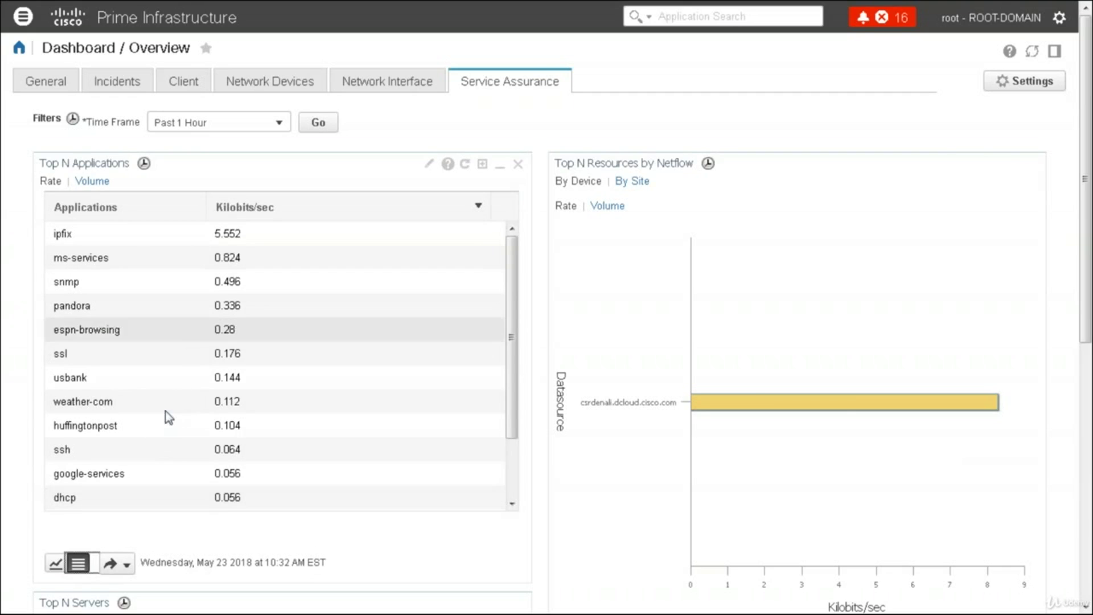
pyautogui.click(56, 565)
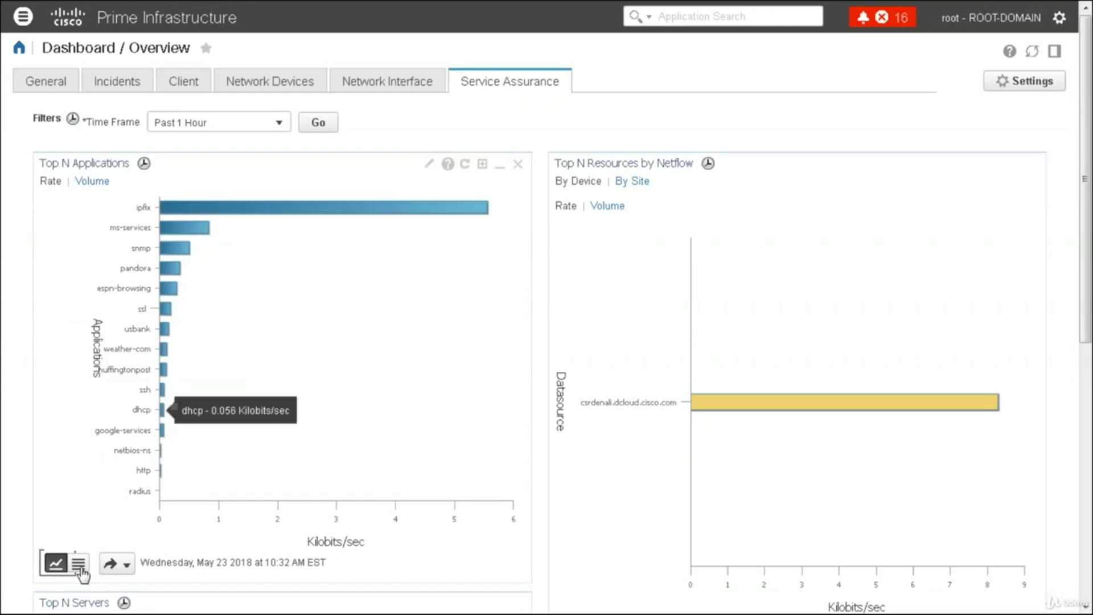
pyautogui.click(76, 558)
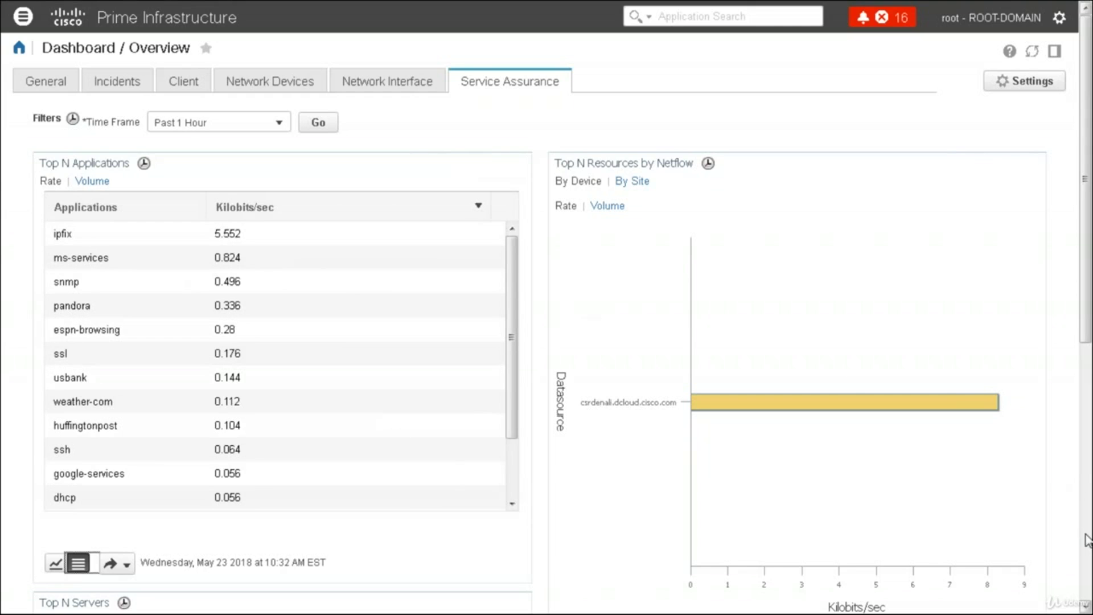
pyautogui.scroll(-4, 1087, 540)
pyautogui.scroll(-4, 1087, 540)
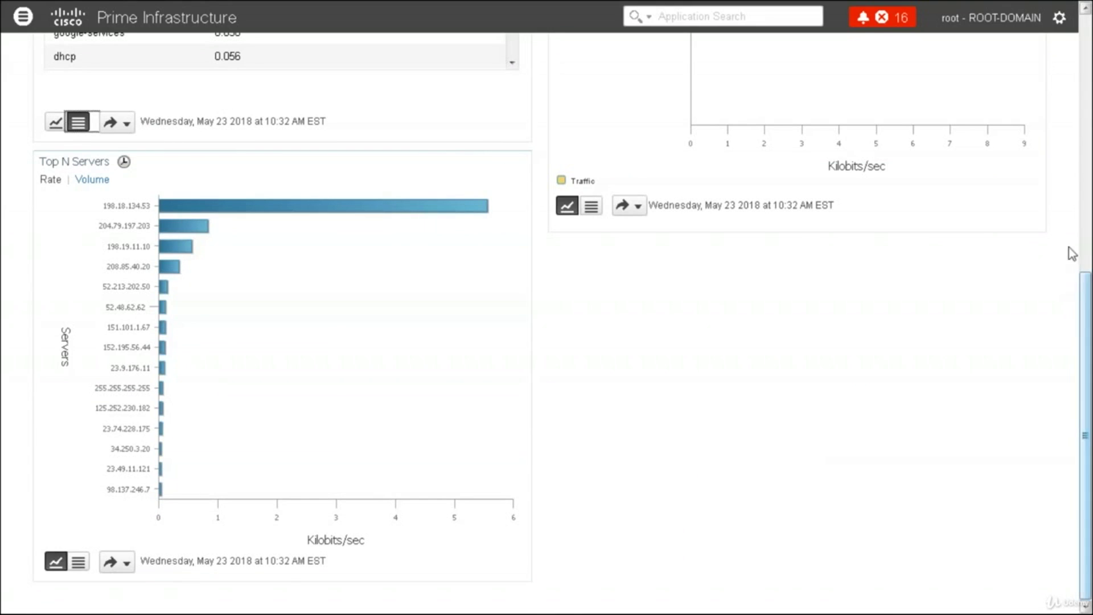
pyautogui.scroll(8, 1085, 120)
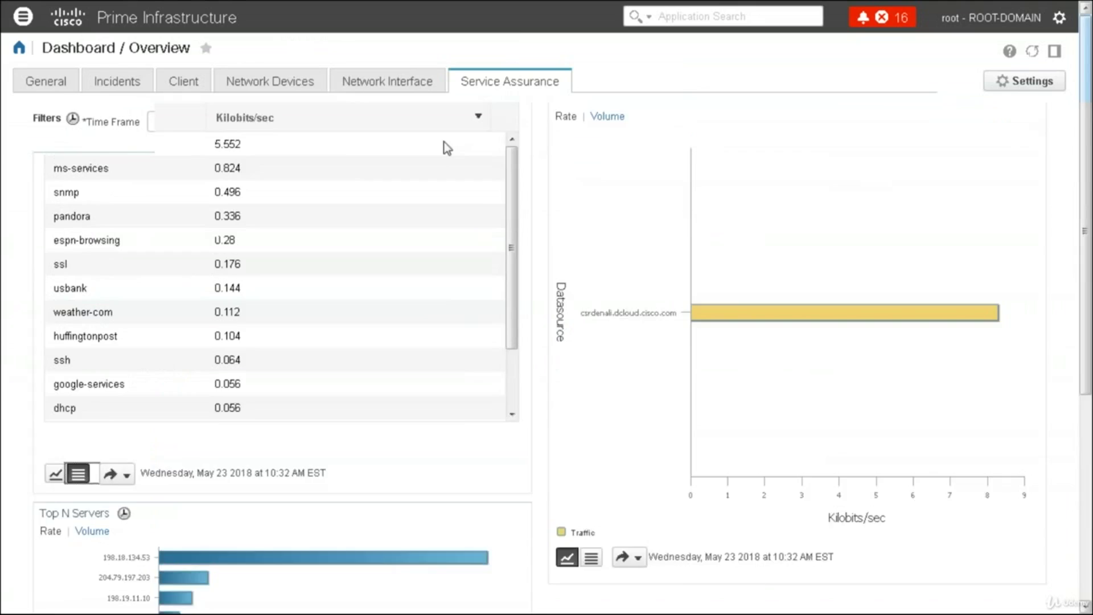
pyautogui.click(23, 17)
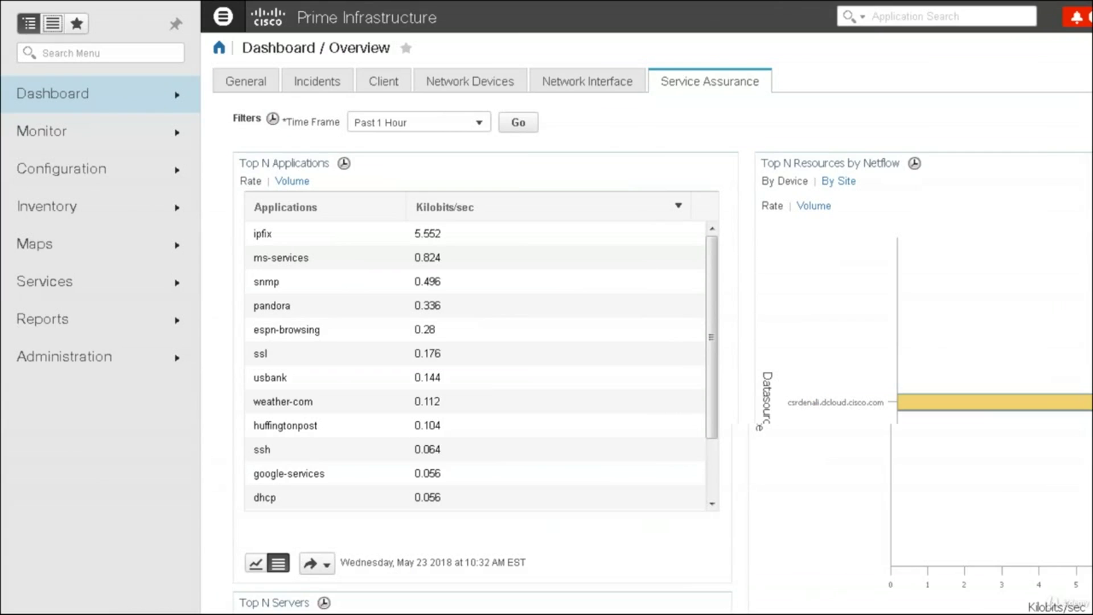
# Choose Dashboard > Wireless > Security to show the Adaptive wIPS and Rogue Classification dashlets
pyautogui.click(126, 104)
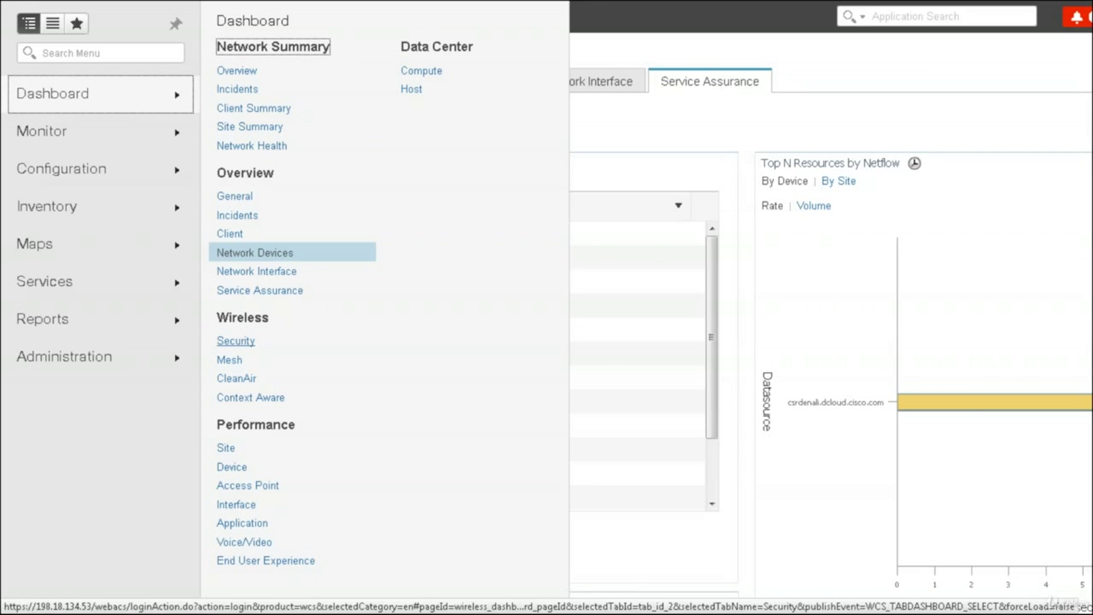
pyautogui.click(248, 342)
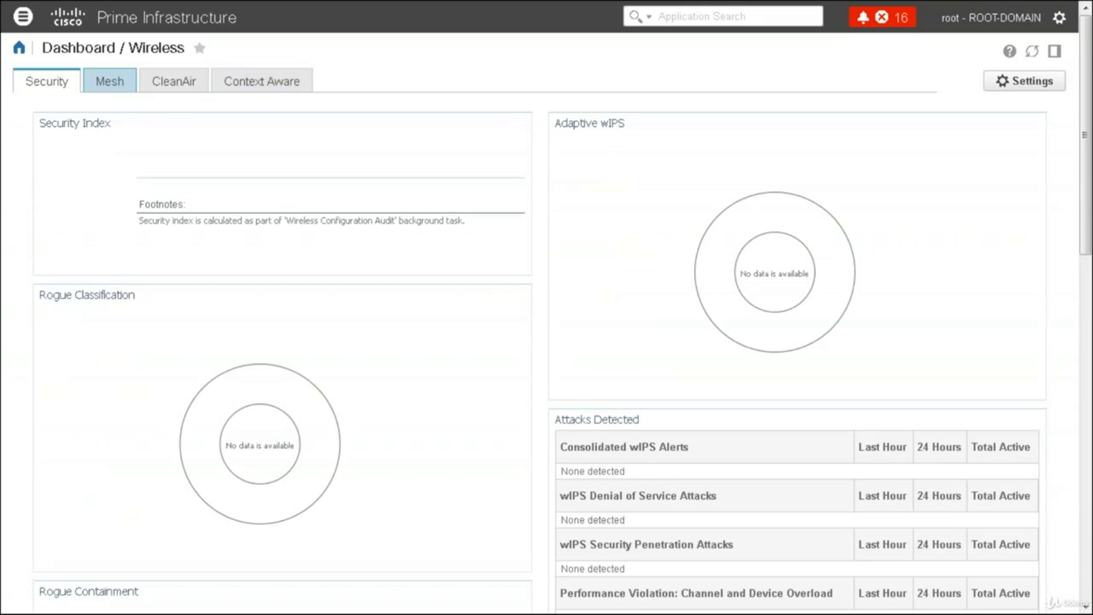
# Step through the Mesh and CleanAir wireless tabs to the deprecated Context Aware tab
pyautogui.click(109, 81)
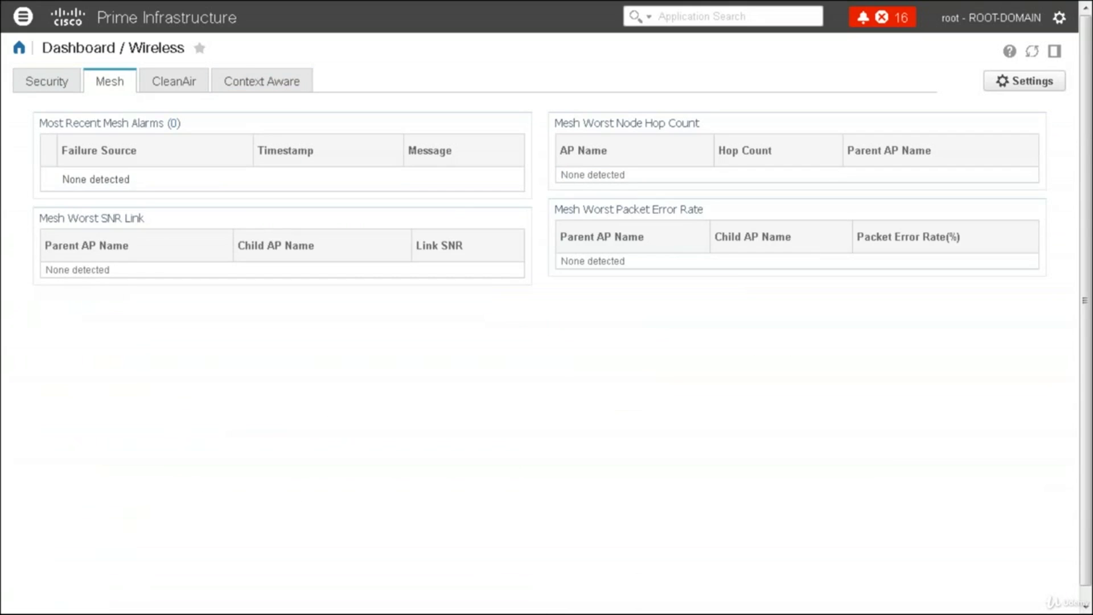
pyautogui.click(181, 87)
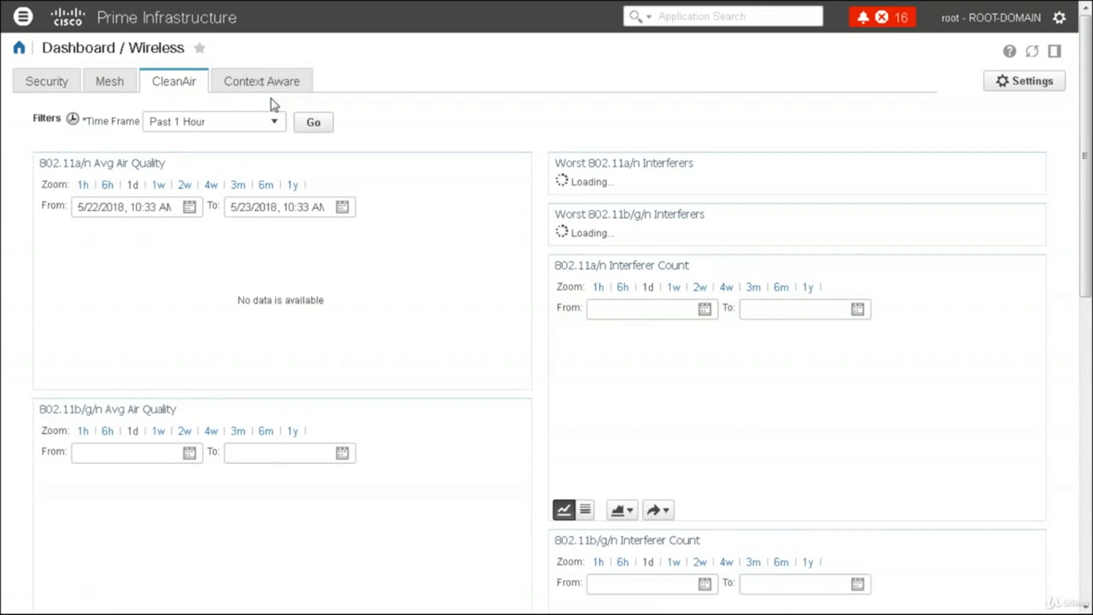
pyautogui.click(258, 88)
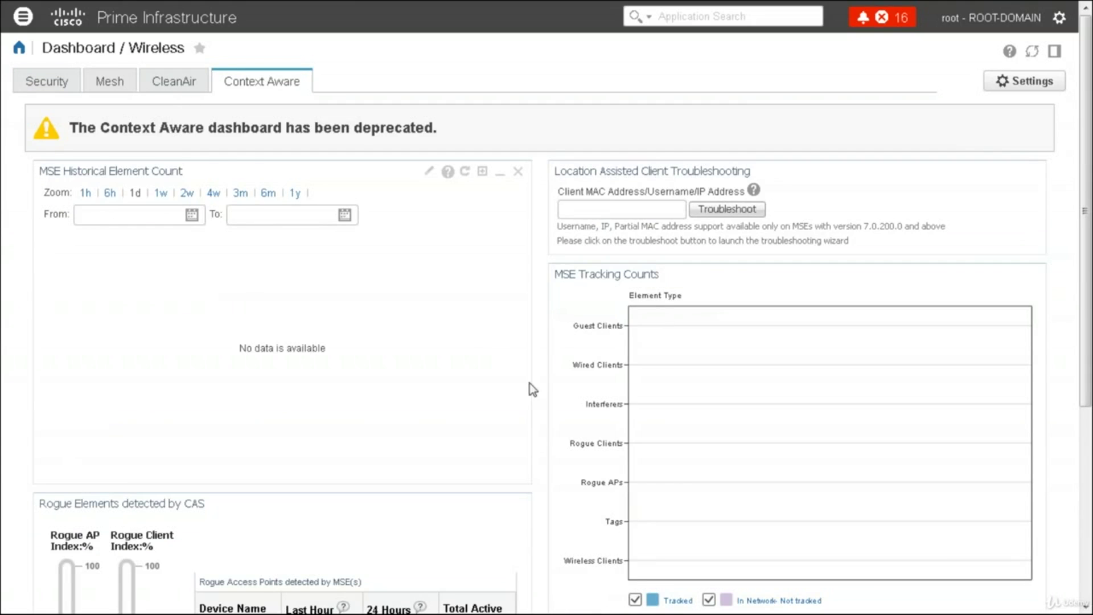
# Choose Dashboard > Performance > Site from the main navigation menu
pyautogui.click(24, 18)
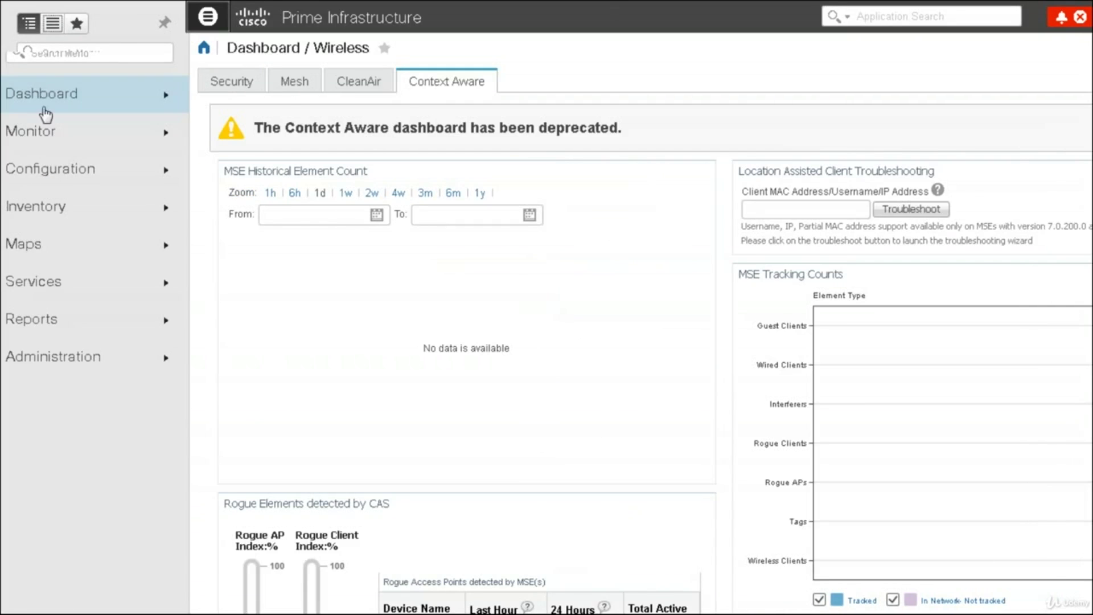
pyautogui.moveTo(92, 94)
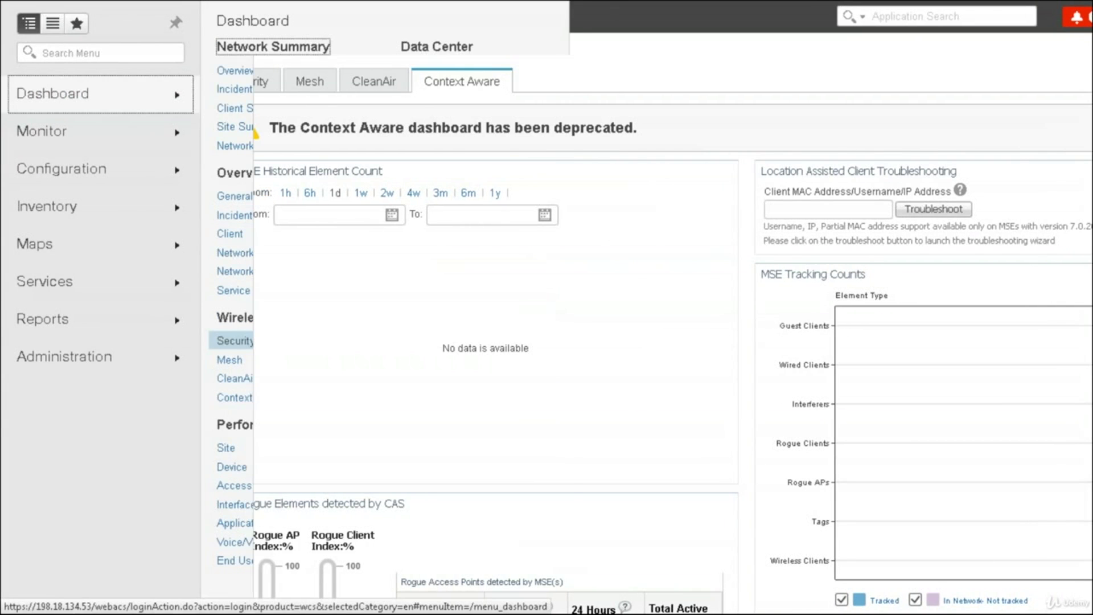
pyautogui.click(227, 448)
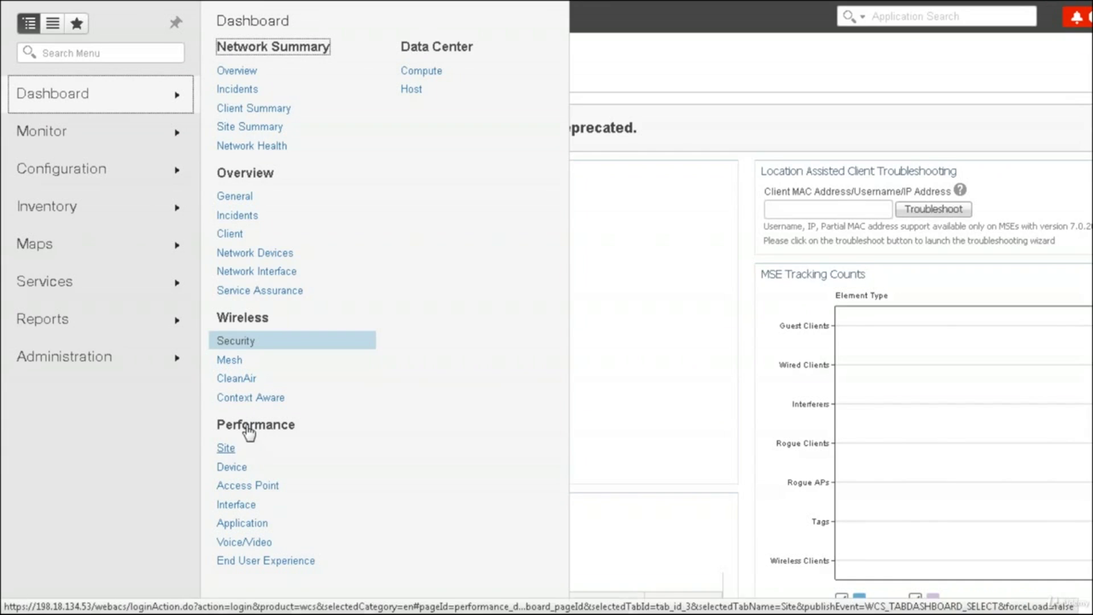
pyautogui.click(229, 449)
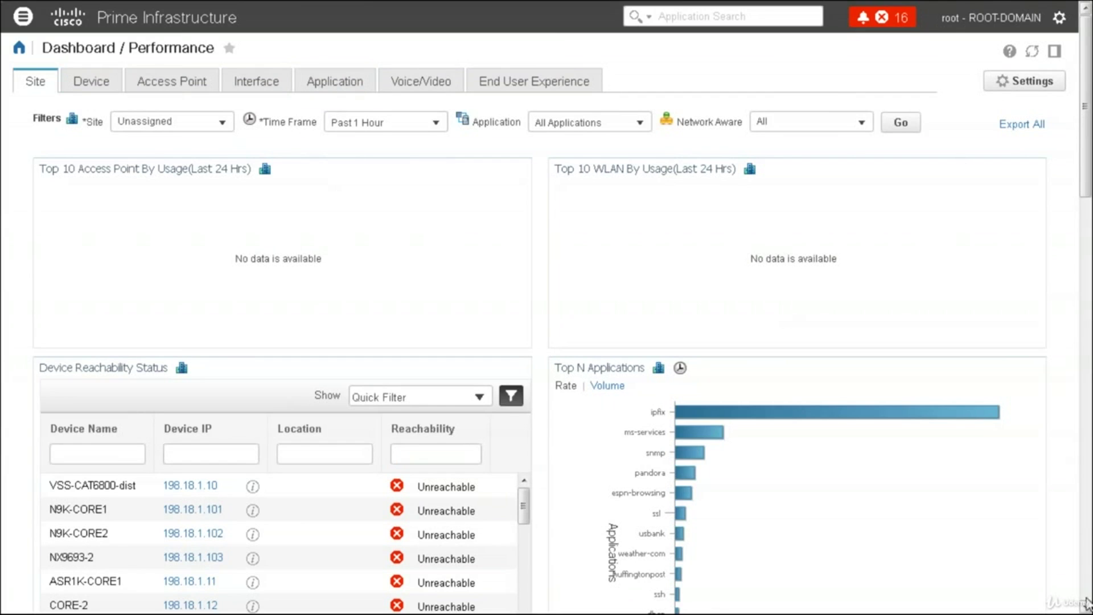
# Scroll through the Site performance dashlets and back to the top, then switch to the Device tab
pyautogui.scroll(-10, 1086, 593)
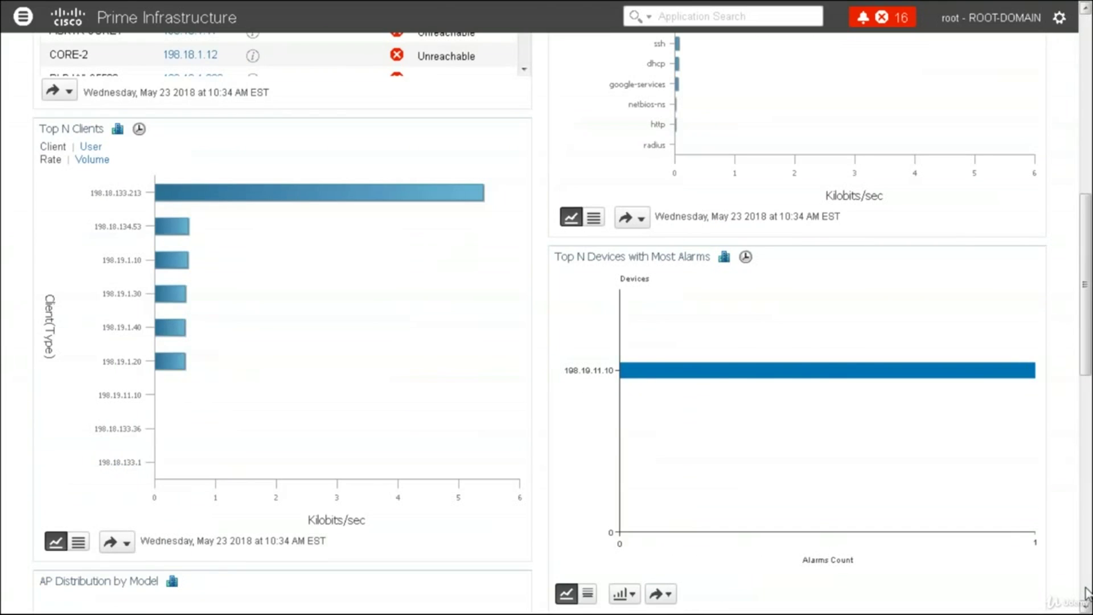
pyautogui.scroll(-10, 1087, 594)
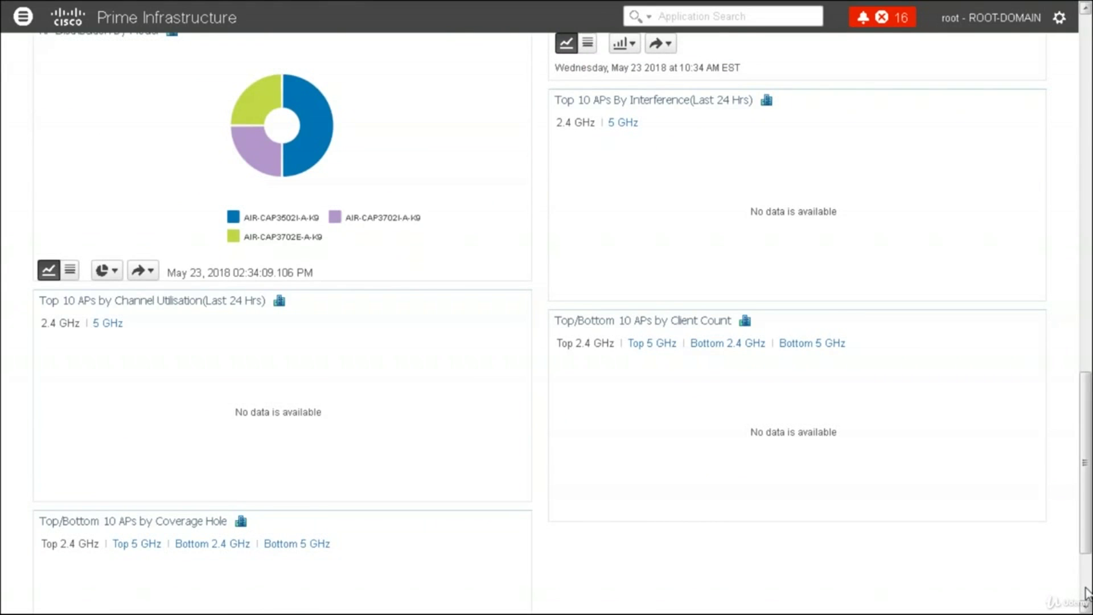
pyautogui.scroll(-3, 1086, 593)
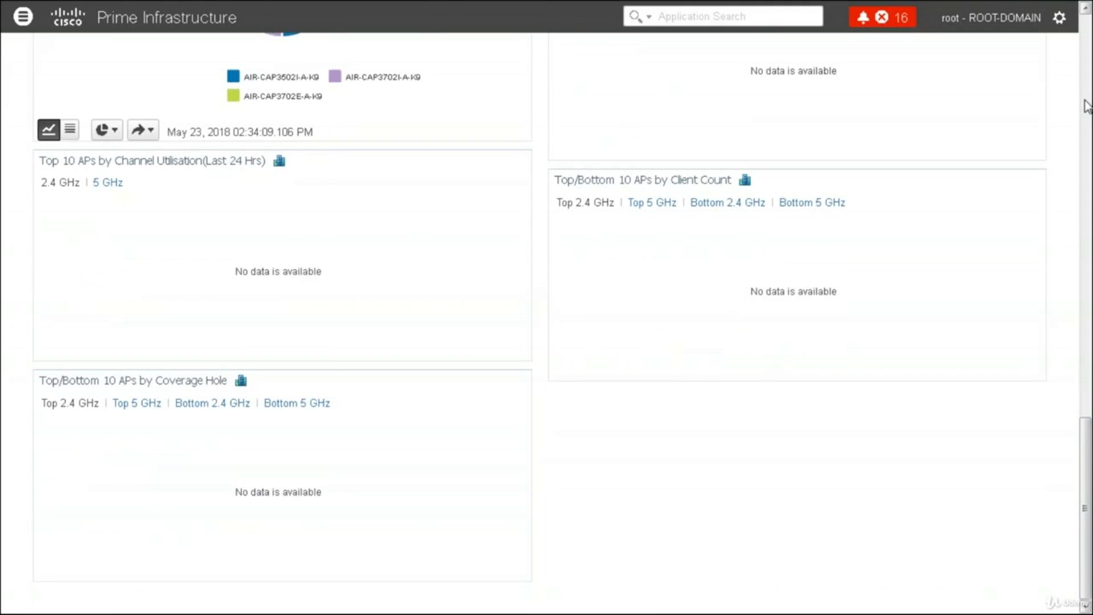
pyautogui.scroll(9, 1086, 105)
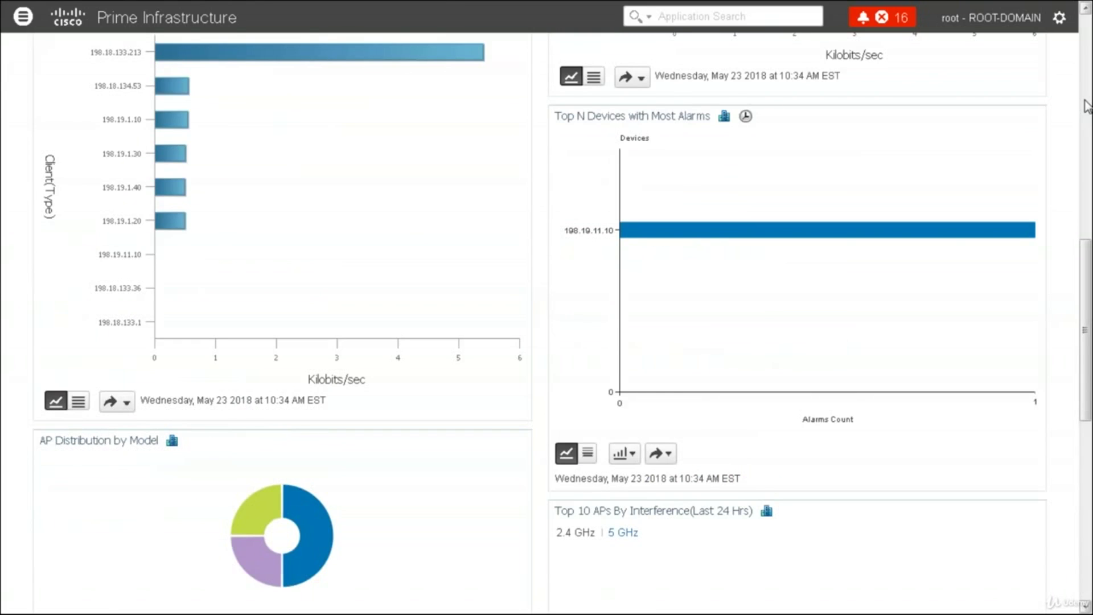
pyautogui.scroll(10, 1086, 101)
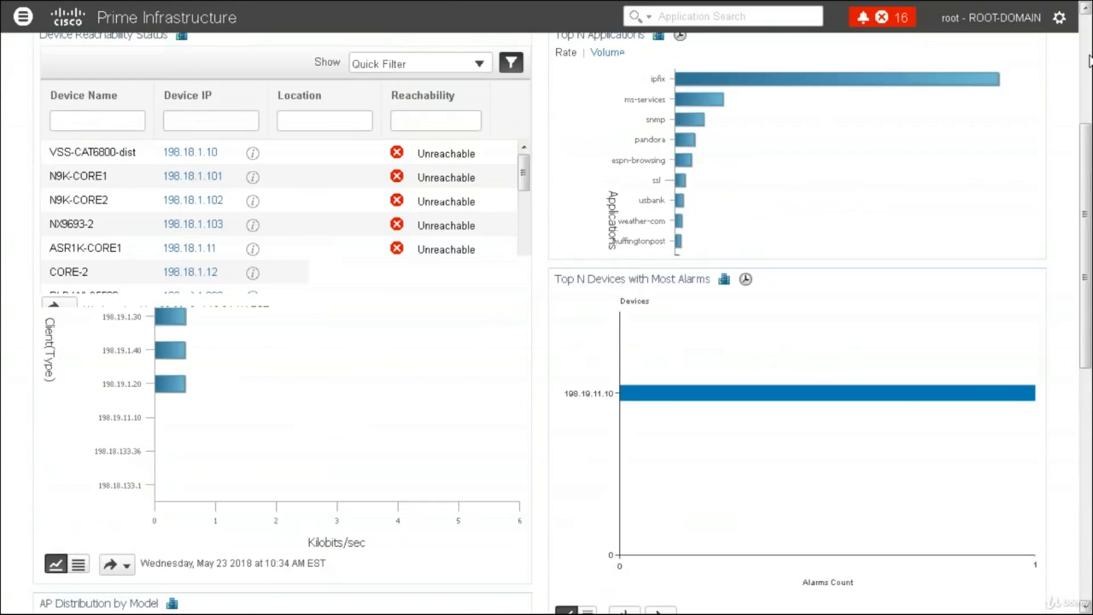
pyautogui.scroll(3, 1089, 60)
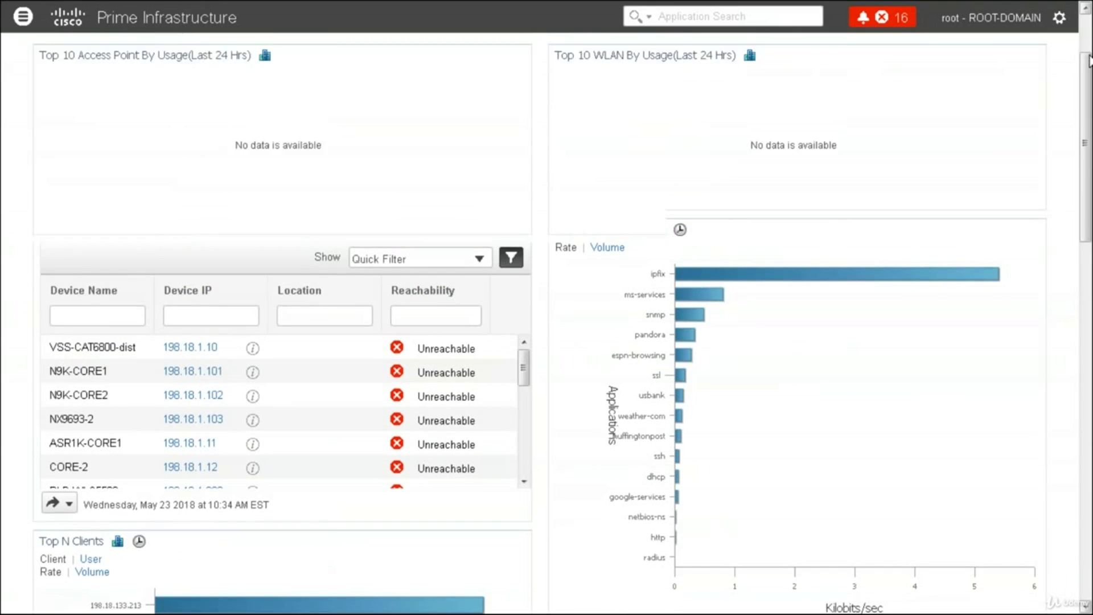
pyautogui.click(94, 81)
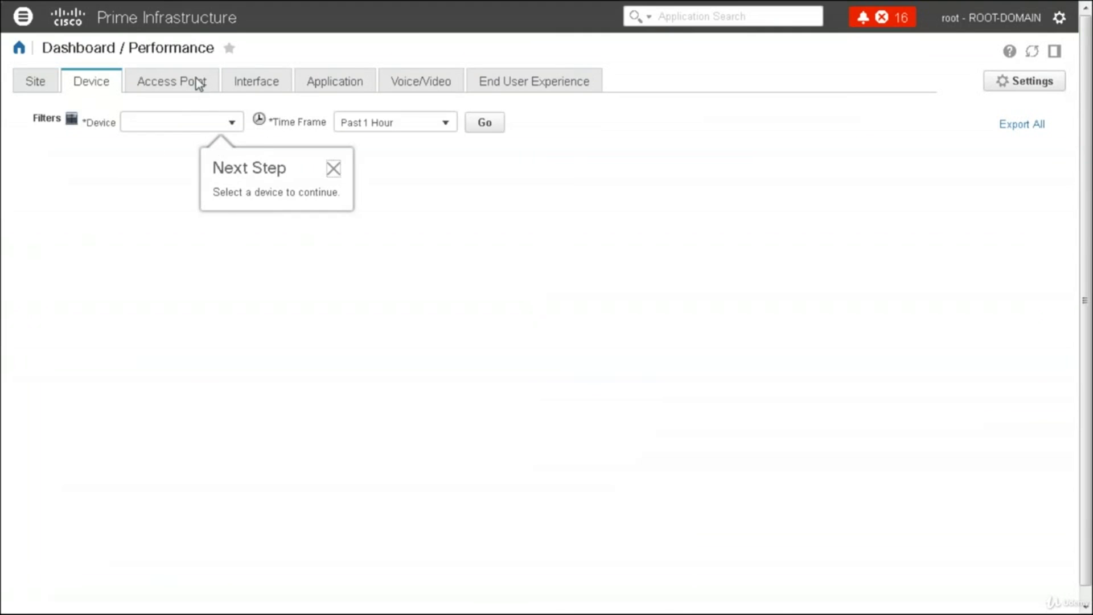
# Load Device performance data for VSS-CAT6800-dist from All Devices
pyautogui.click(232, 123)
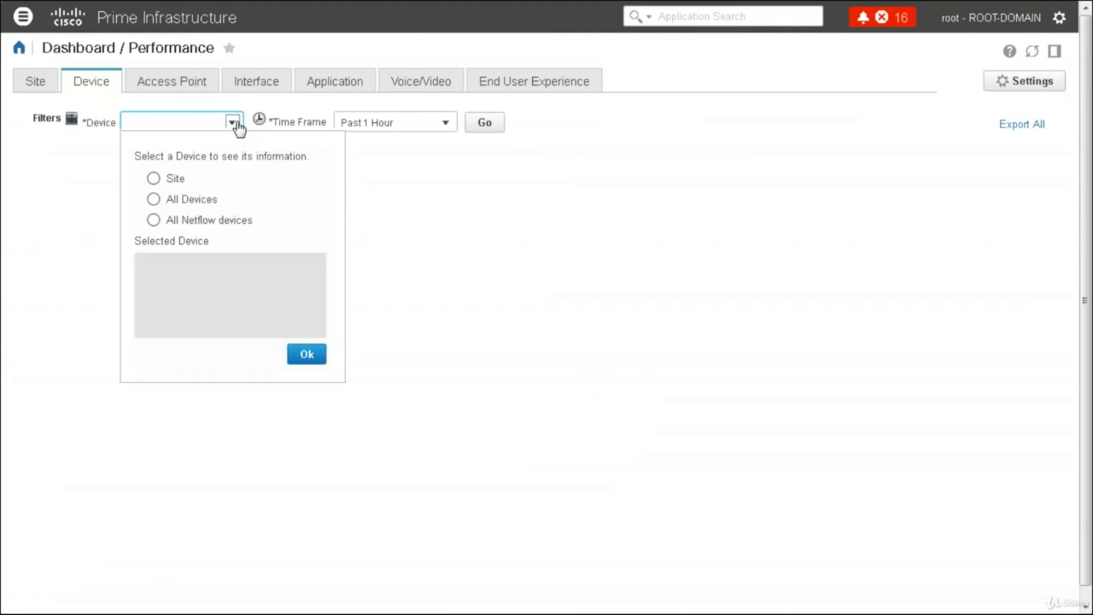
pyautogui.click(155, 200)
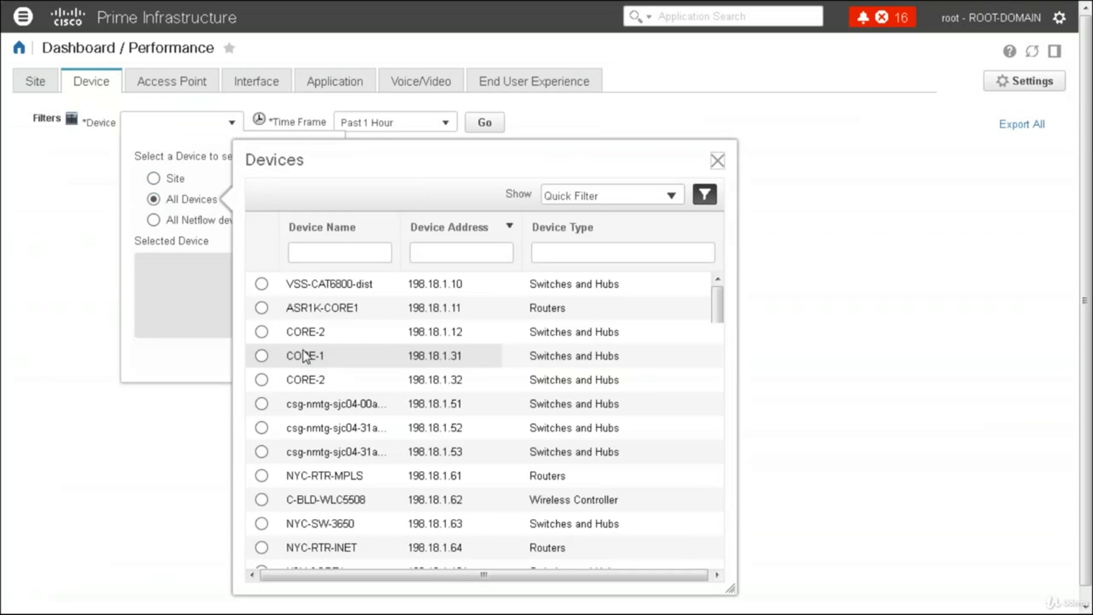
pyautogui.click(261, 284)
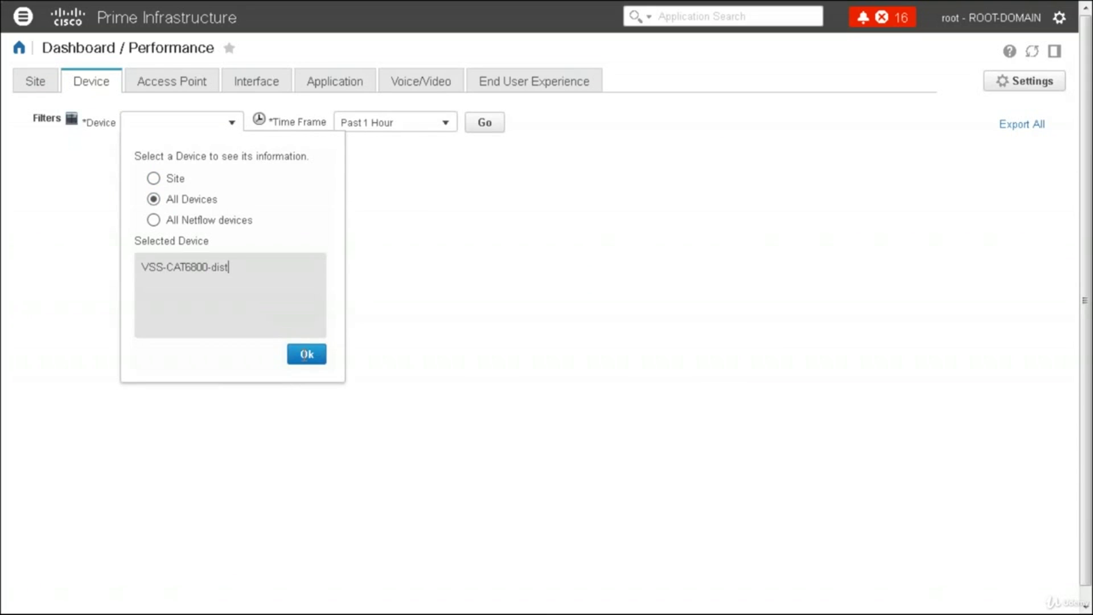
pyautogui.click(305, 354)
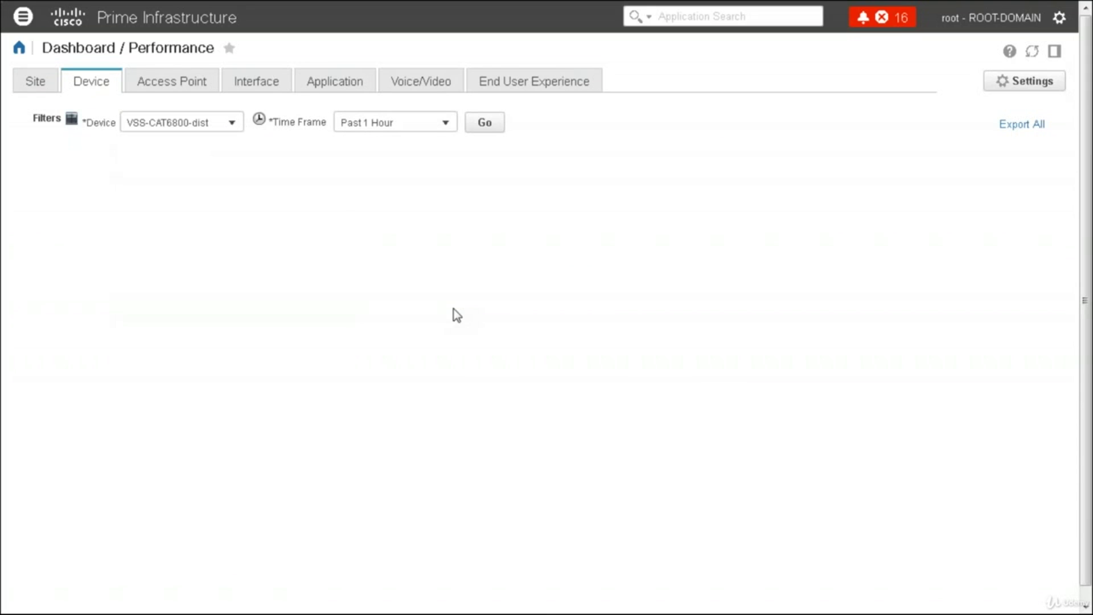
pyautogui.click(486, 124)
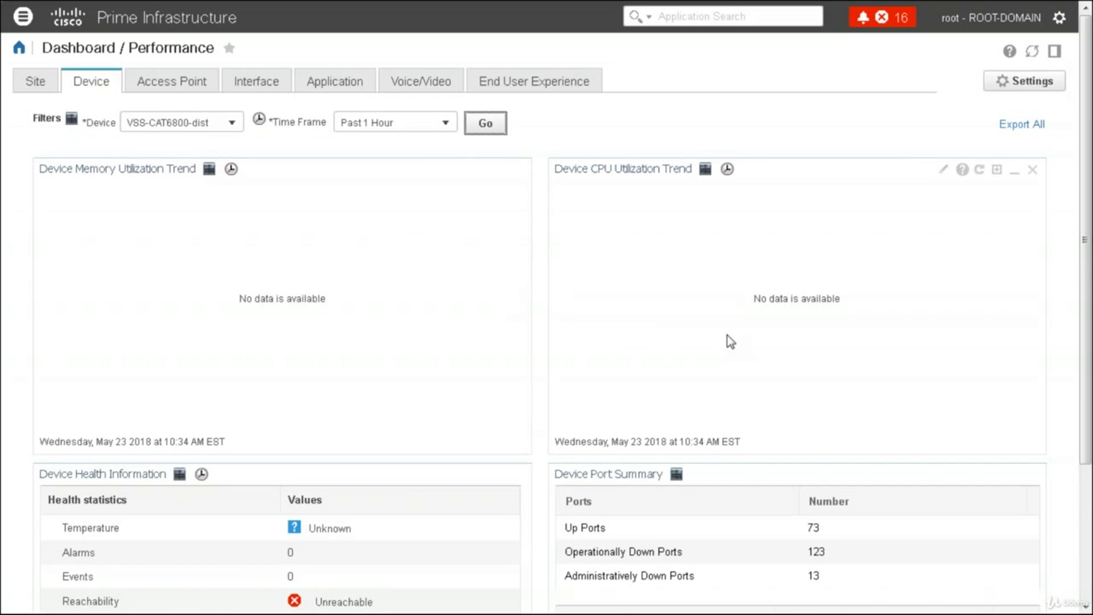
pyautogui.scroll(-3, 730, 342)
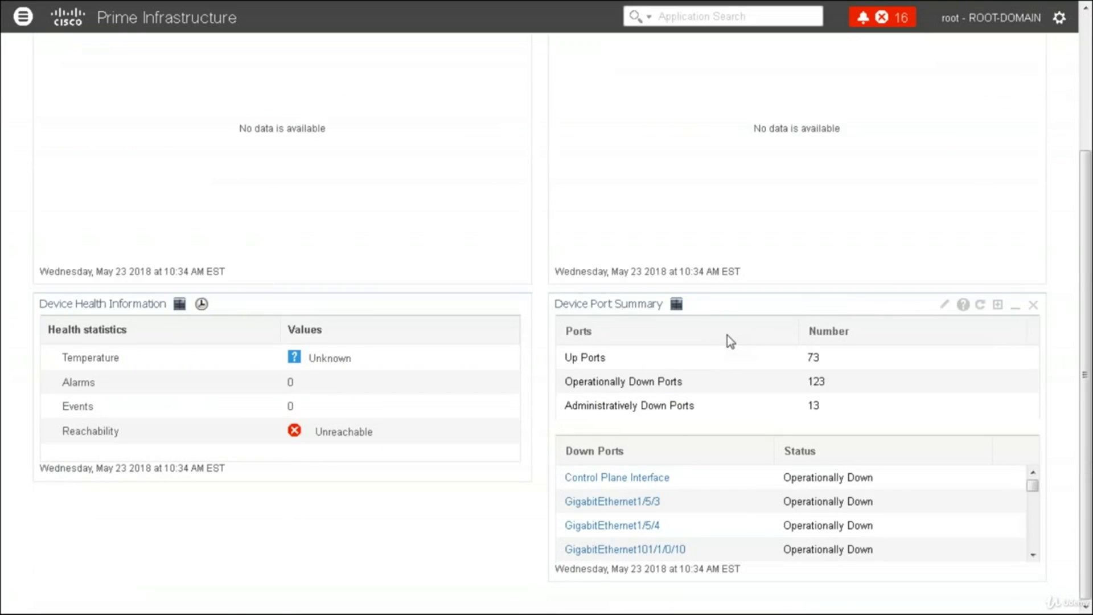
pyautogui.scroll(3, 683, 319)
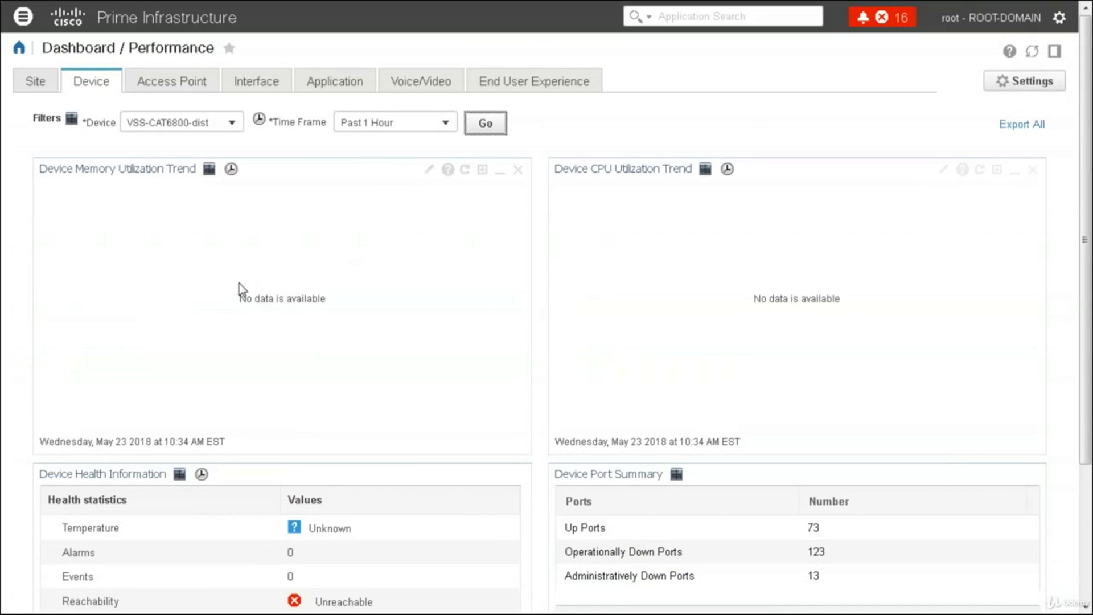
# Reload the performance data for CORE-1, then switch to the Access Point view
pyautogui.click(232, 122)
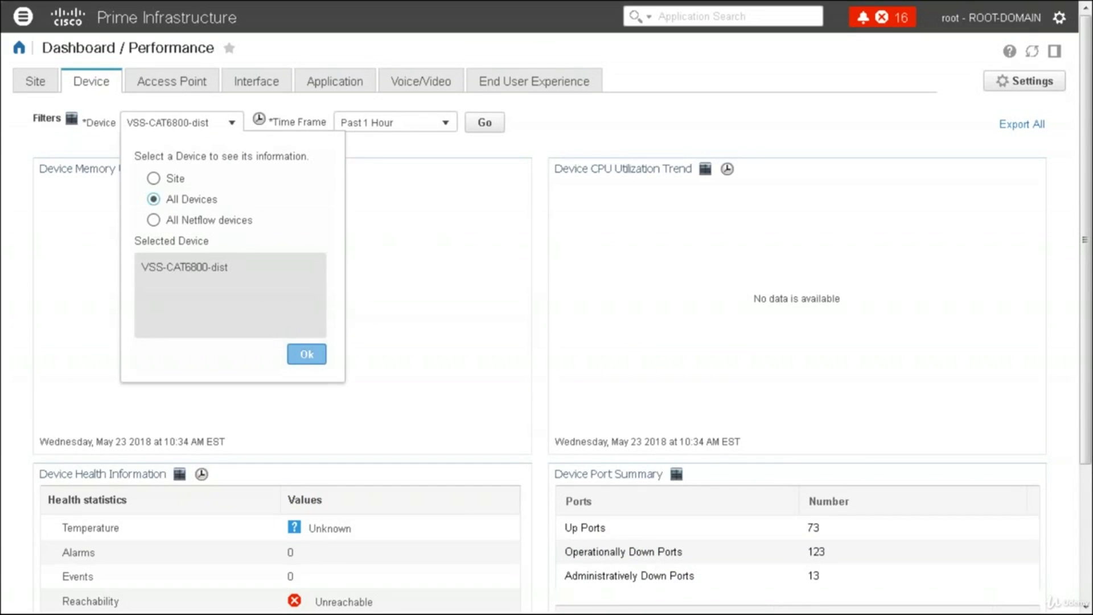
pyautogui.click(153, 220)
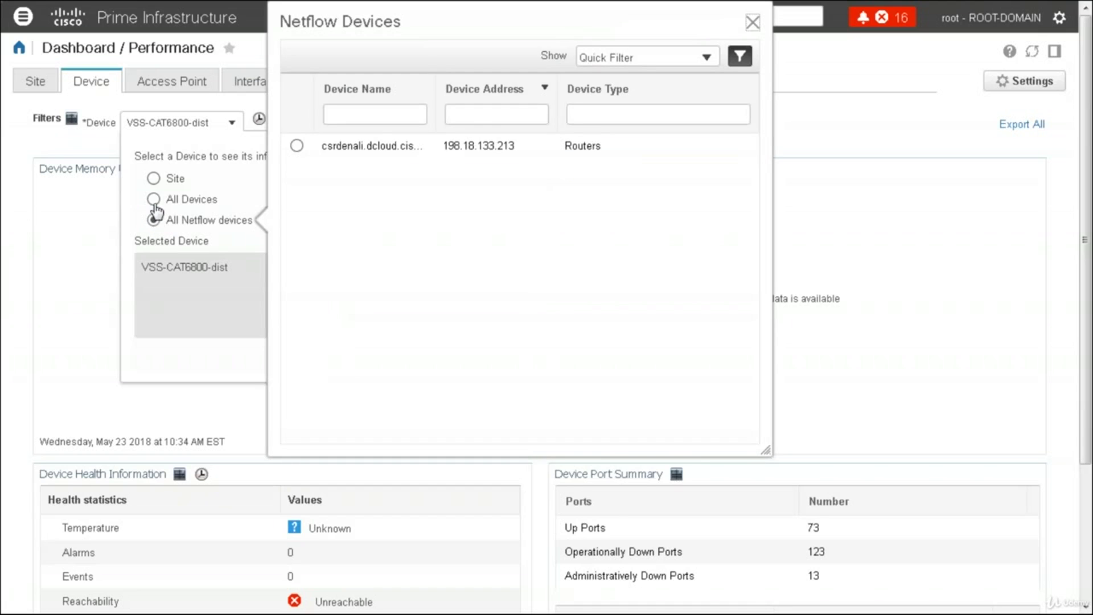
pyautogui.click(153, 198)
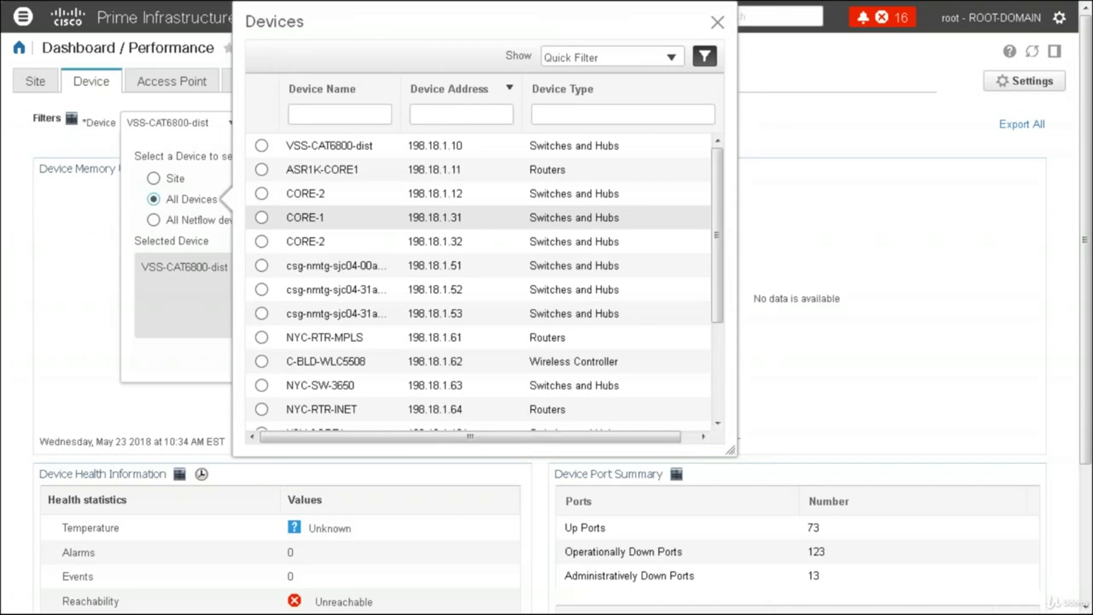
pyautogui.click(305, 217)
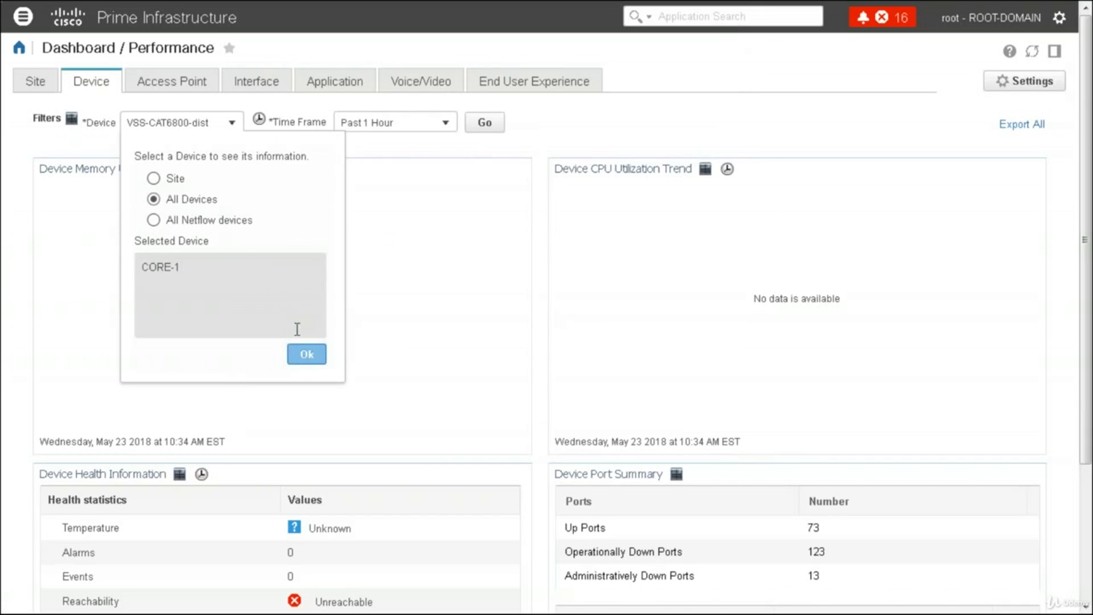
pyautogui.click(304, 355)
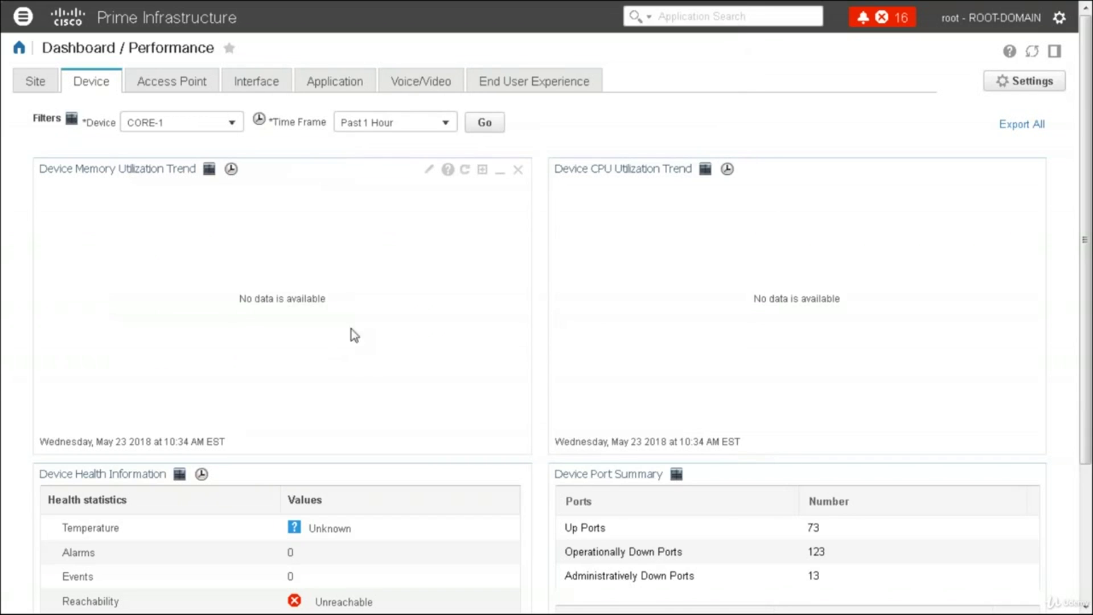
pyautogui.click(482, 124)
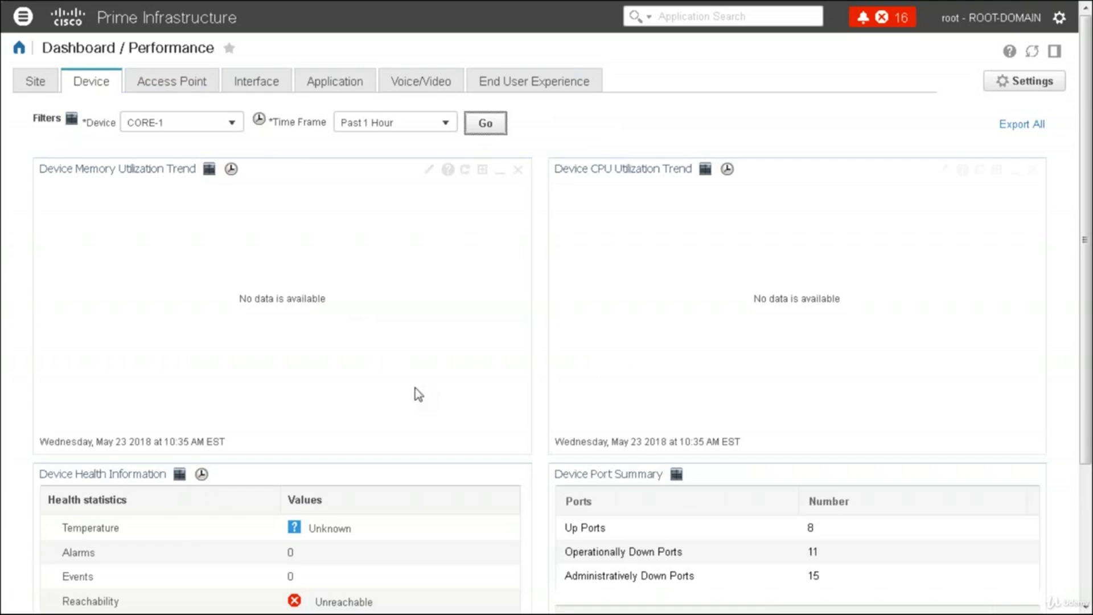
pyautogui.click(179, 83)
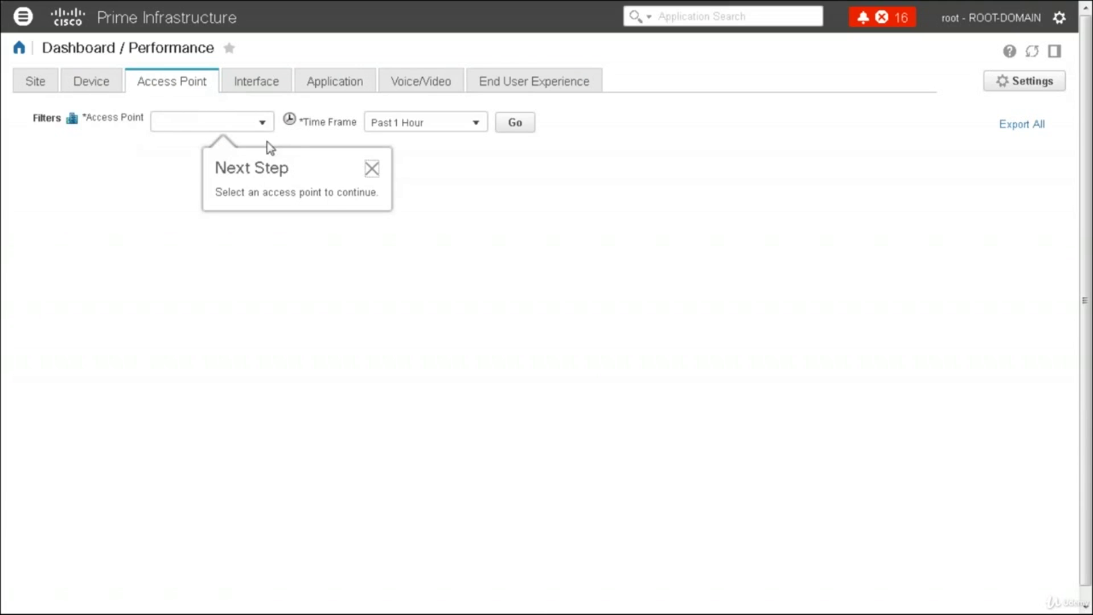
# Set the Access Point filter to AP-PARIS-PLUG13471, found under controller BLD-WLC5508
pyautogui.click(244, 84)
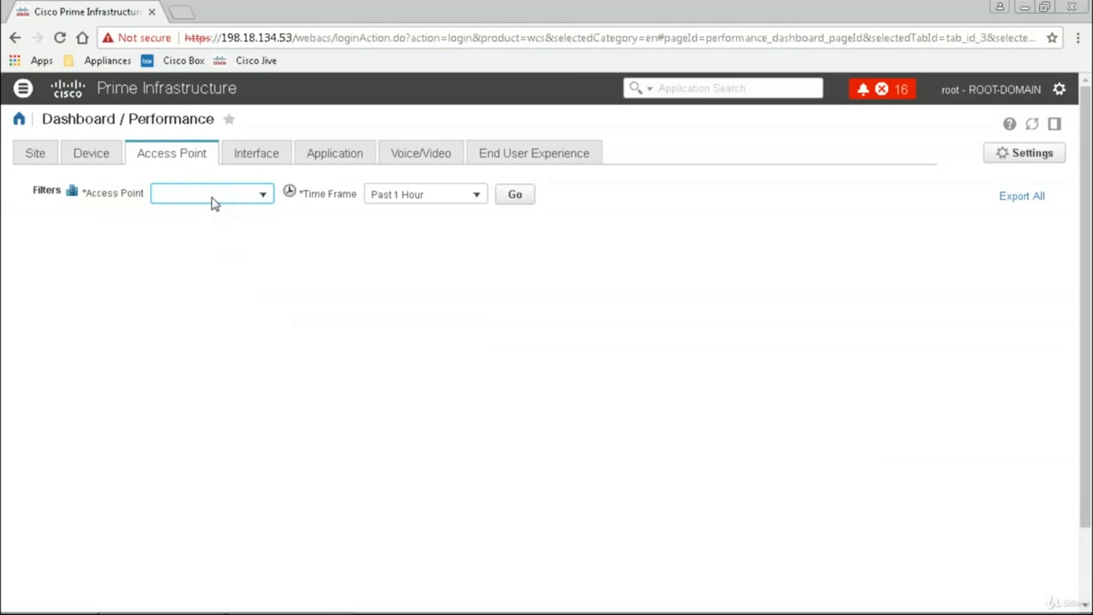
pyautogui.click(264, 195)
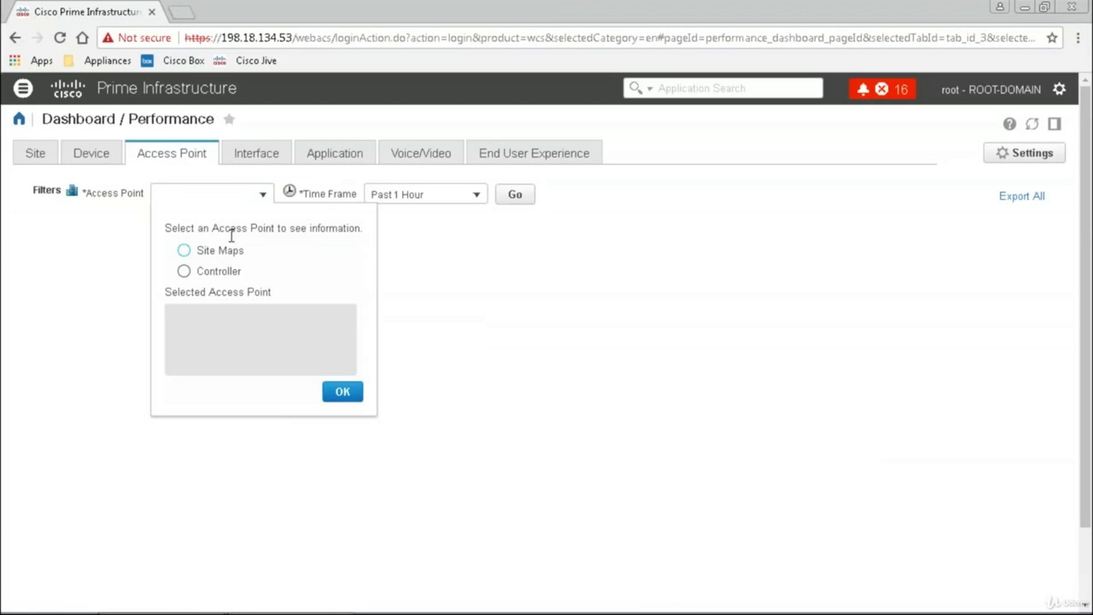
pyautogui.click(185, 252)
pyautogui.click(184, 271)
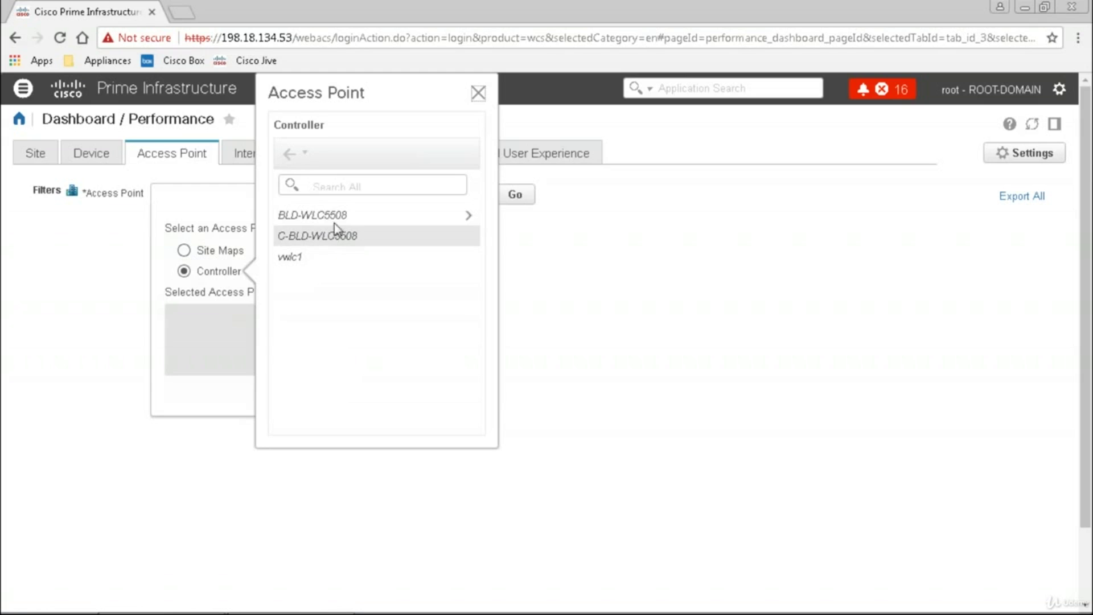
pyautogui.click(328, 215)
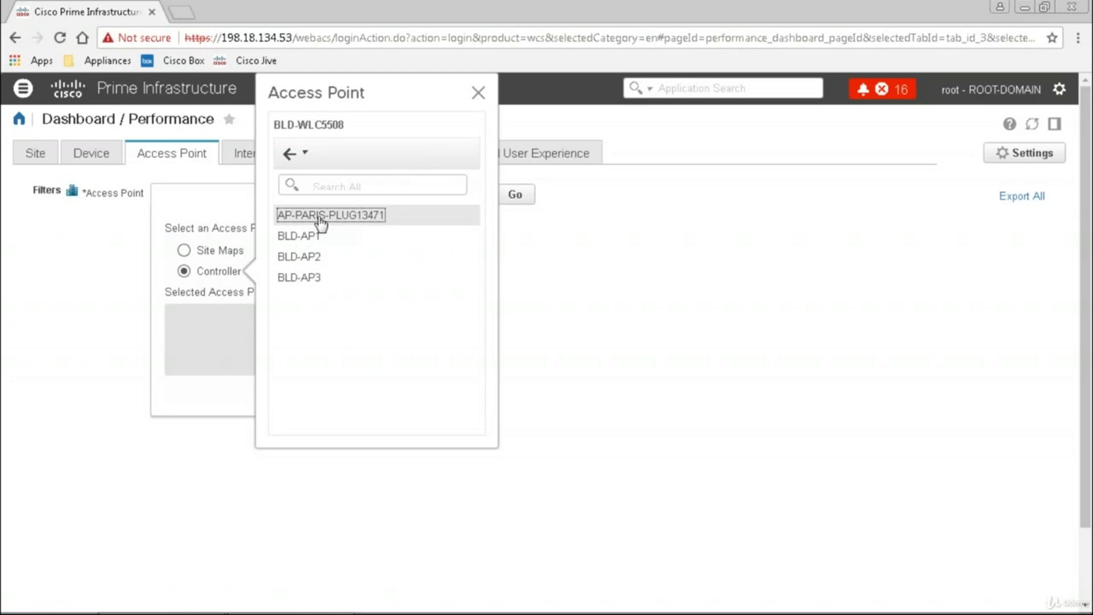
pyautogui.click(321, 221)
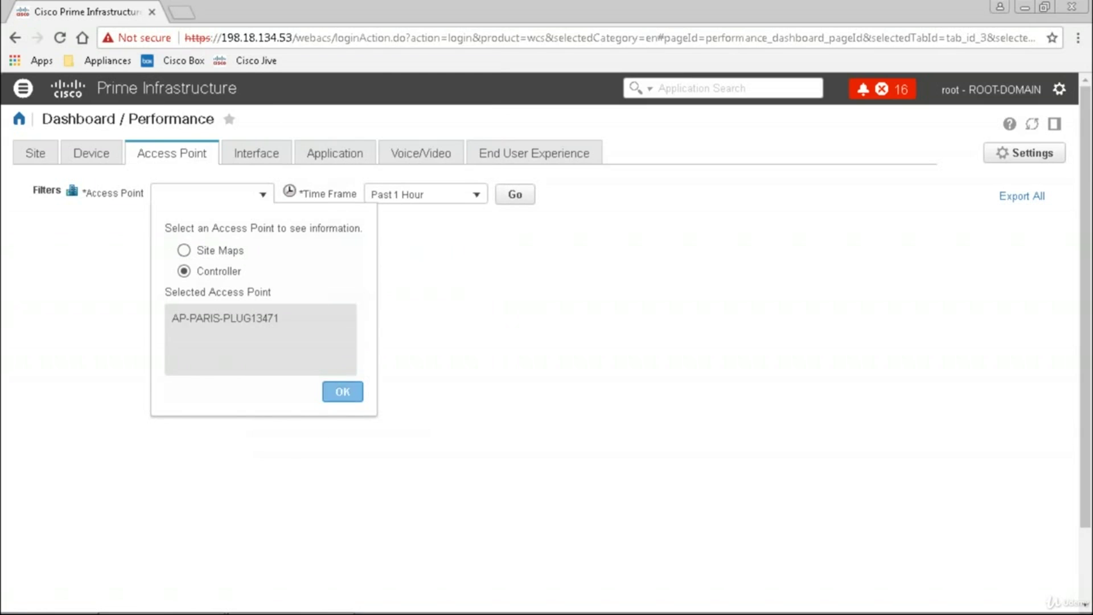
pyautogui.click(343, 391)
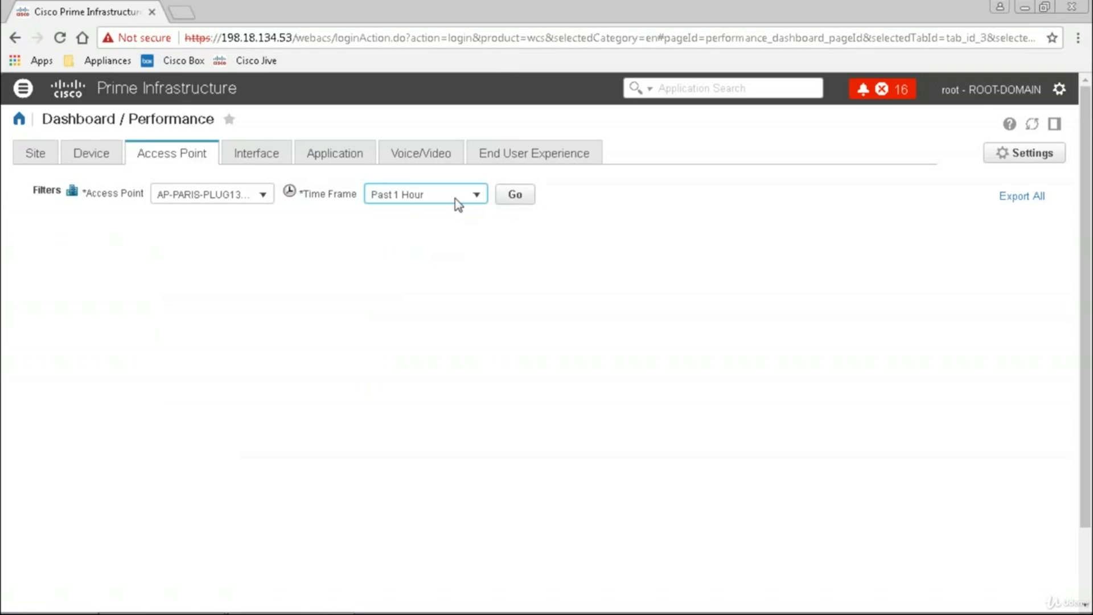
# Apply a Past 6 Hours time frame to the access point performance data
pyautogui.click(477, 196)
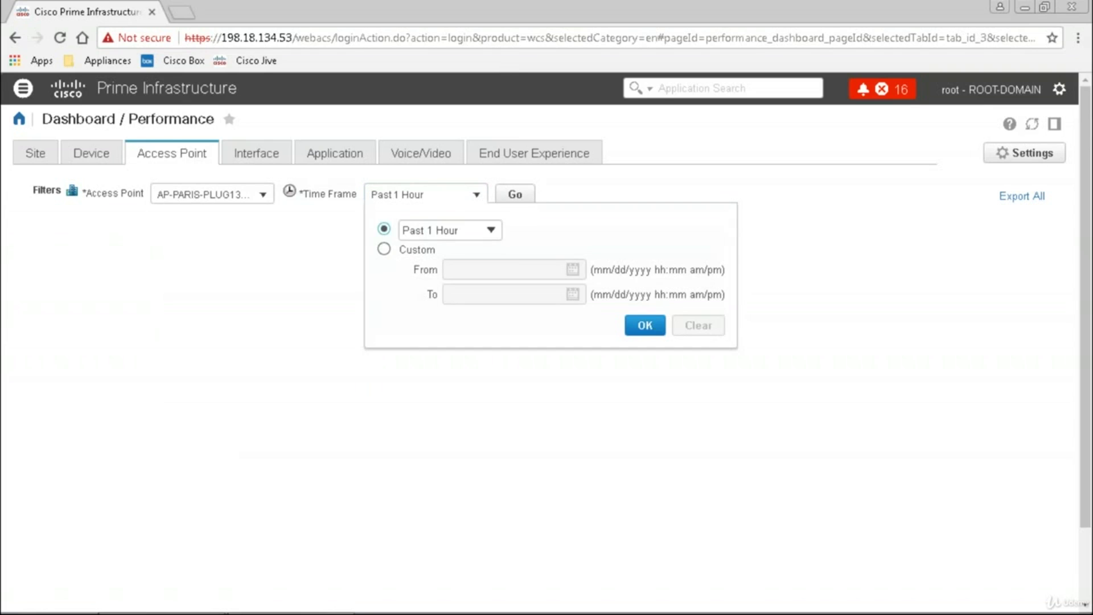
pyautogui.click(490, 230)
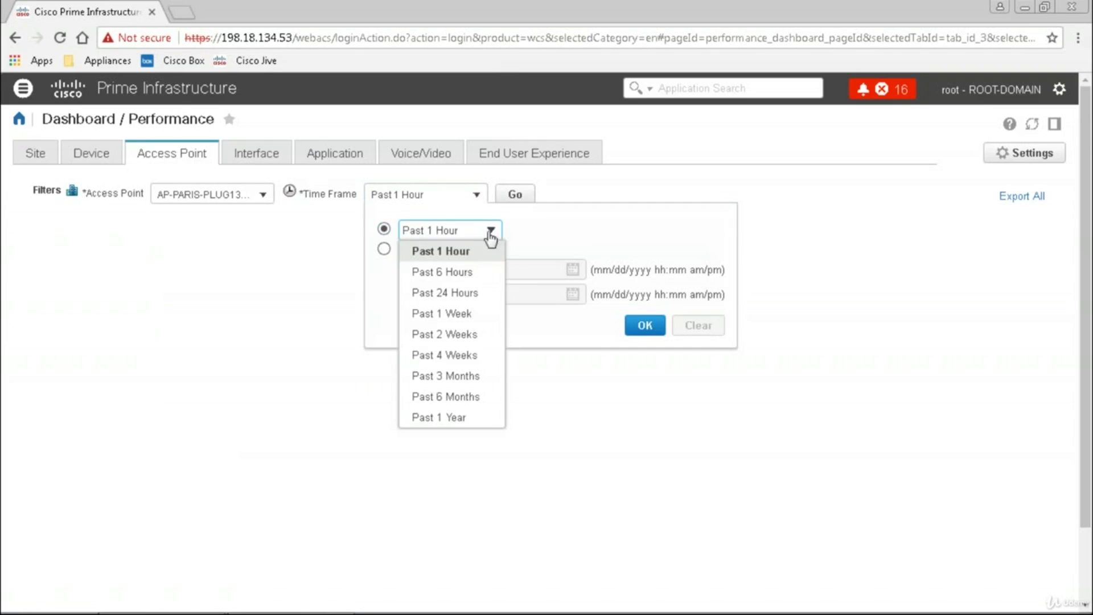
pyautogui.click(460, 273)
pyautogui.click(514, 195)
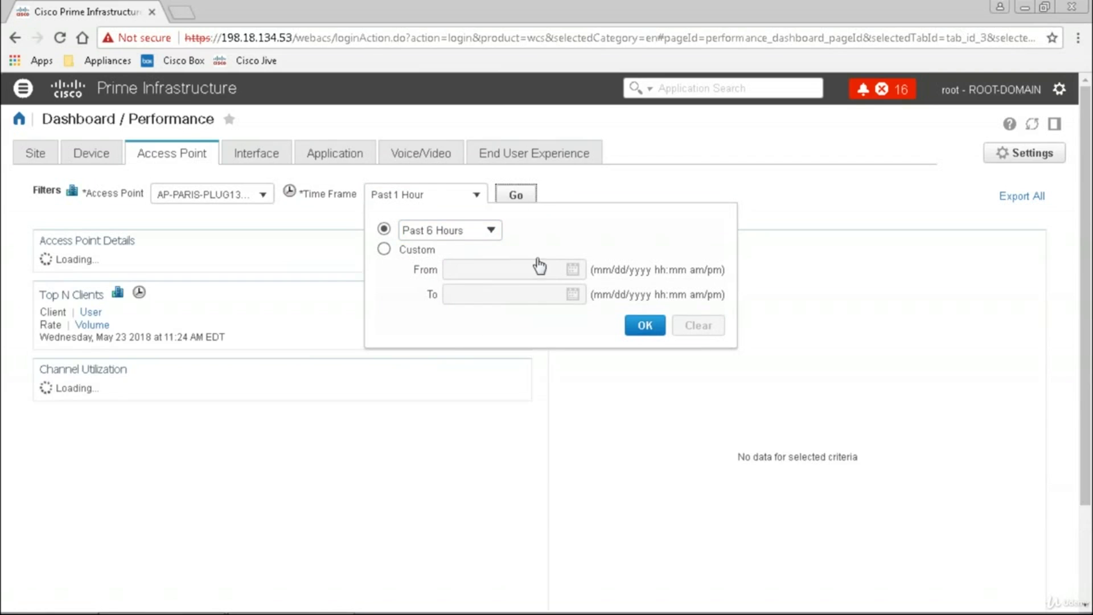
pyautogui.click(645, 325)
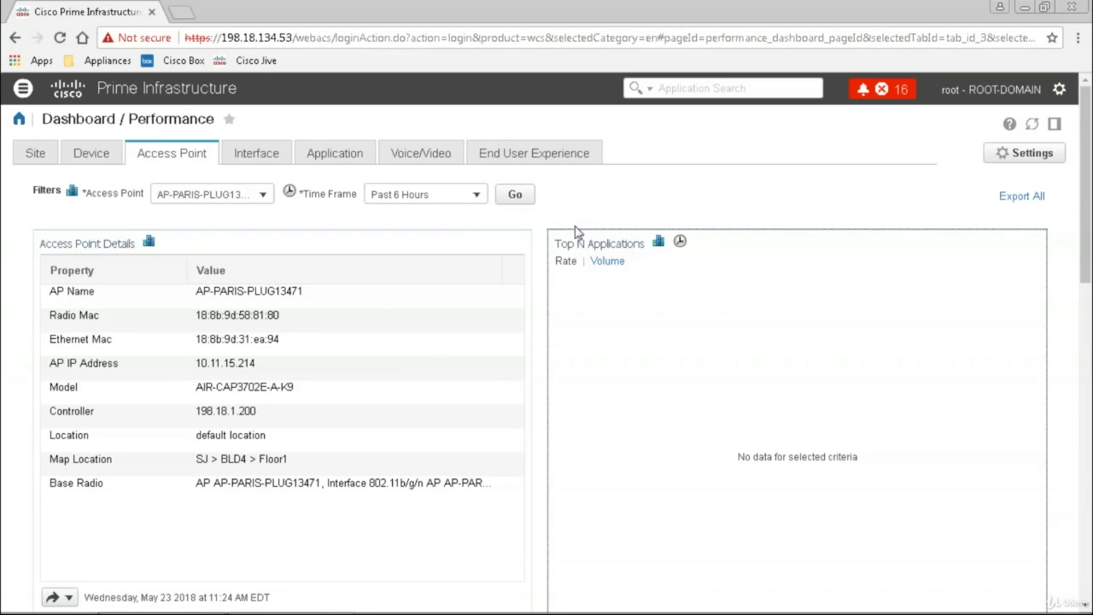
# Scroll through the access point dashlets, then move to the Interface view
pyautogui.click(1087, 576)
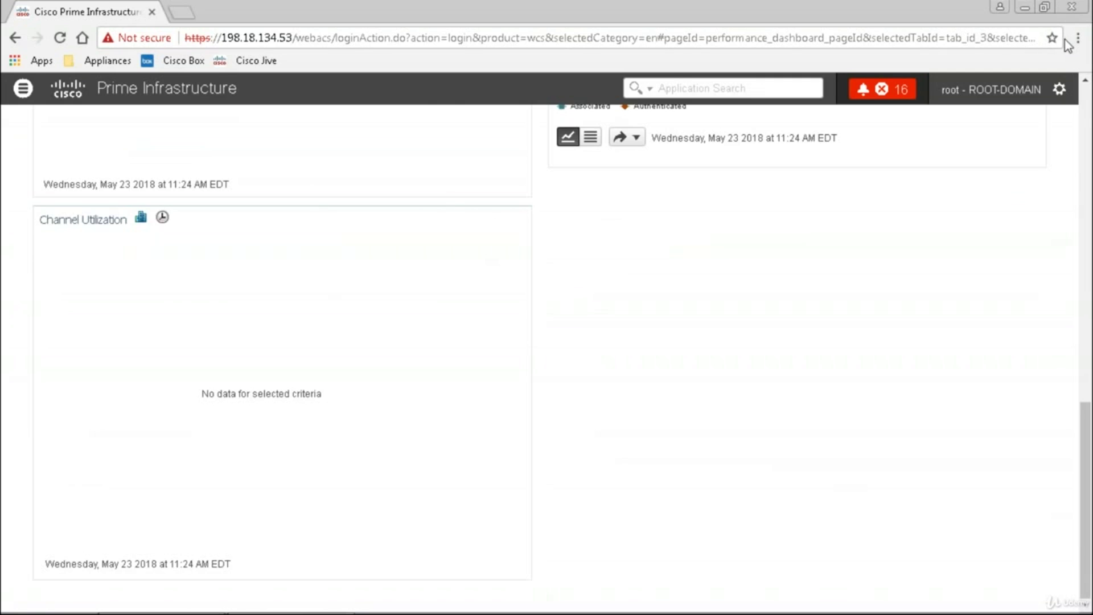
pyautogui.click(1084, 119)
pyautogui.click(255, 156)
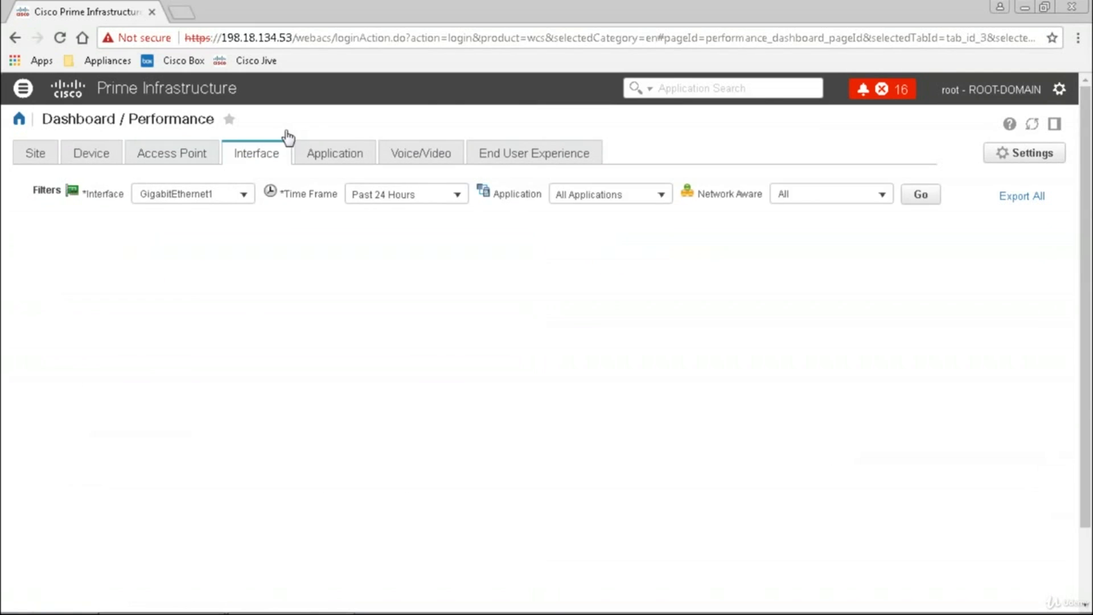
# Switch to the Application tab showing http traffic over the Past 1 Hour
pyautogui.click(321, 153)
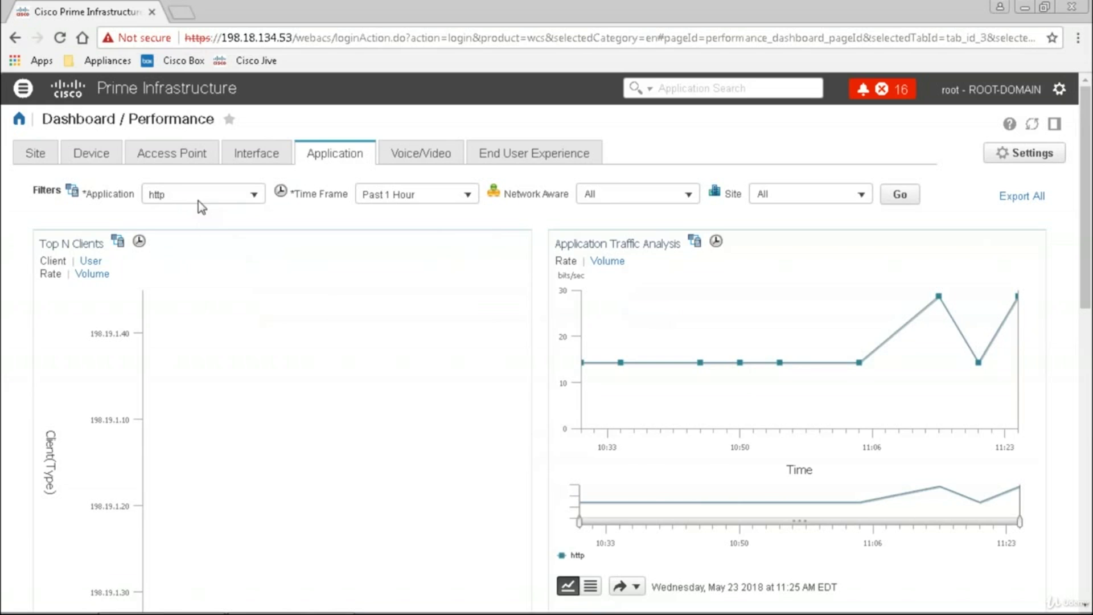
# Search the Applications list for ssh and make it the Application filter instead of http
pyautogui.click(254, 195)
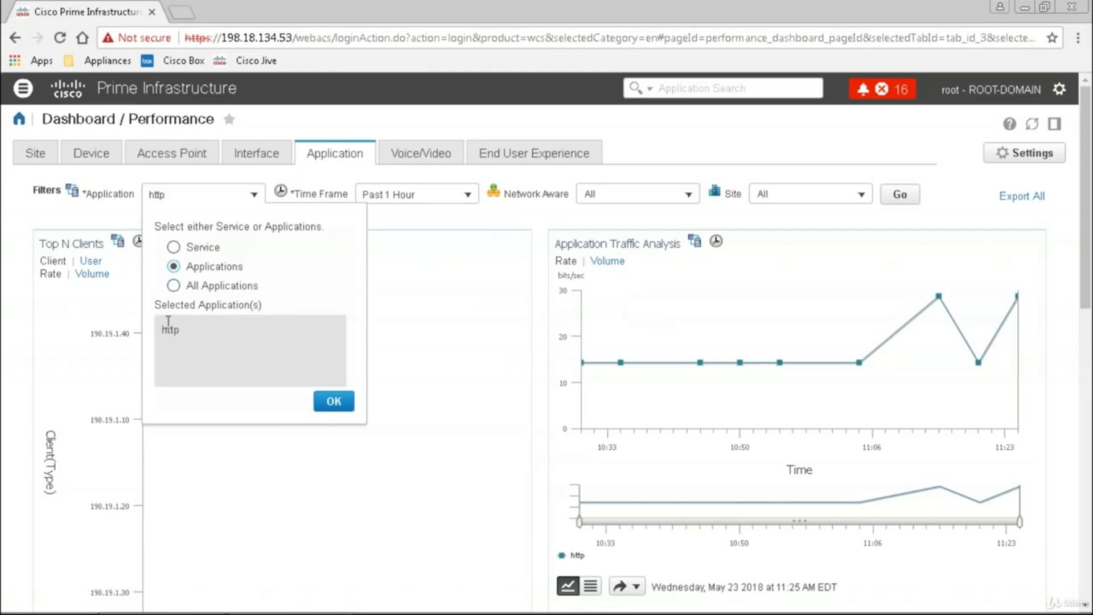
pyautogui.click(173, 286)
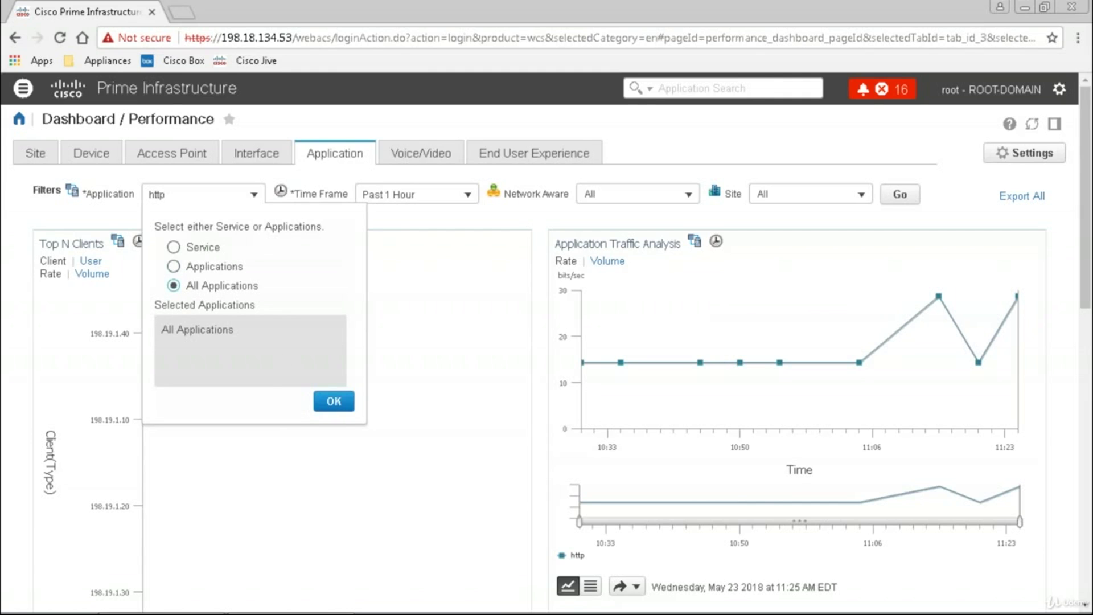
pyautogui.click(174, 266)
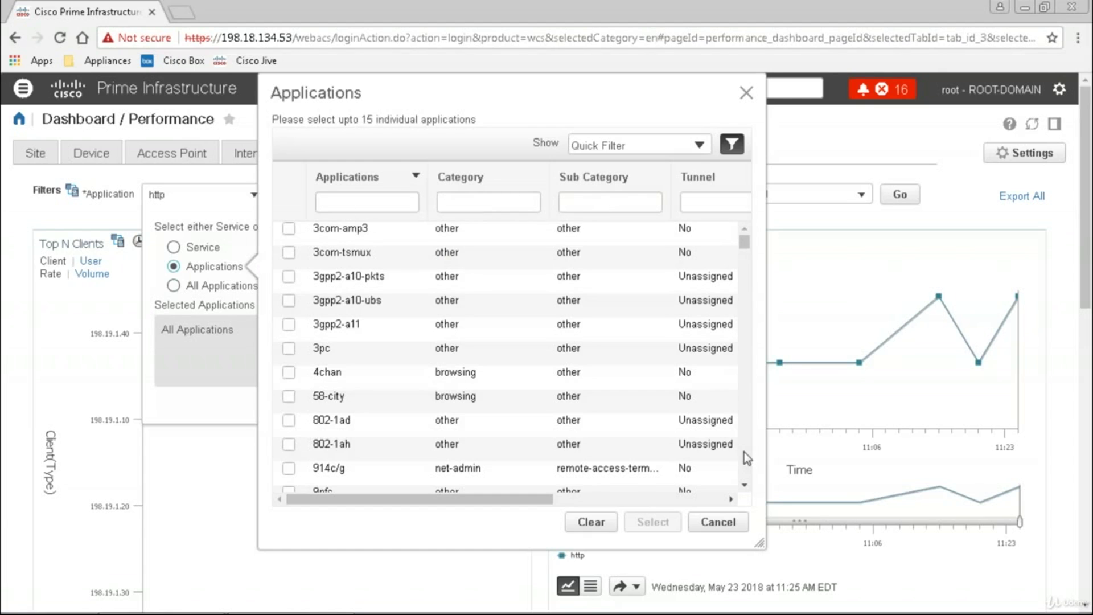
pyautogui.scroll(-5, 743, 452)
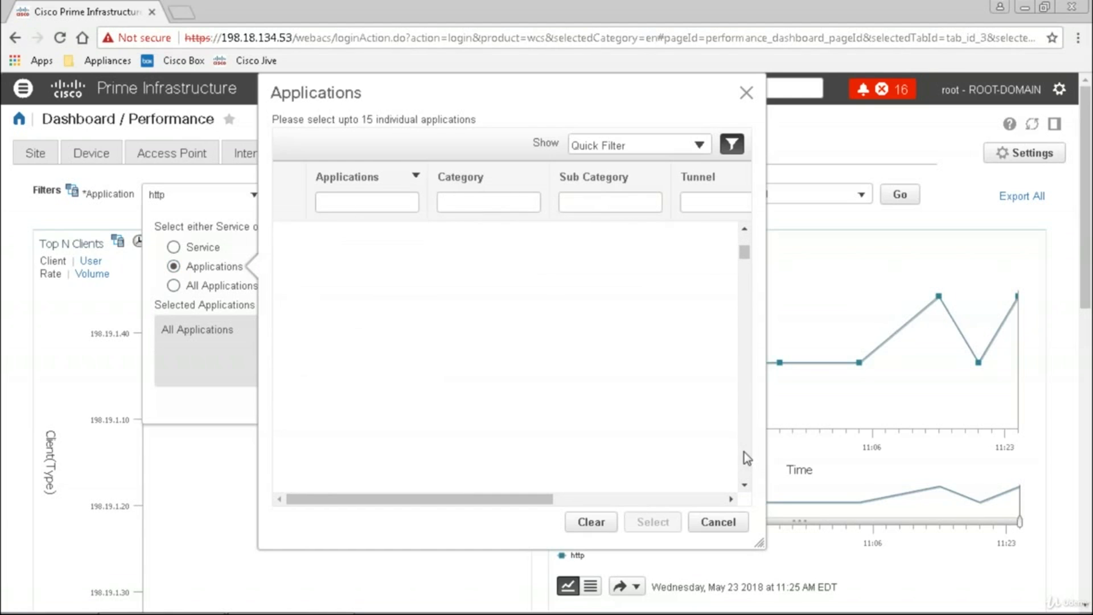
pyautogui.scroll(-5, 743, 452)
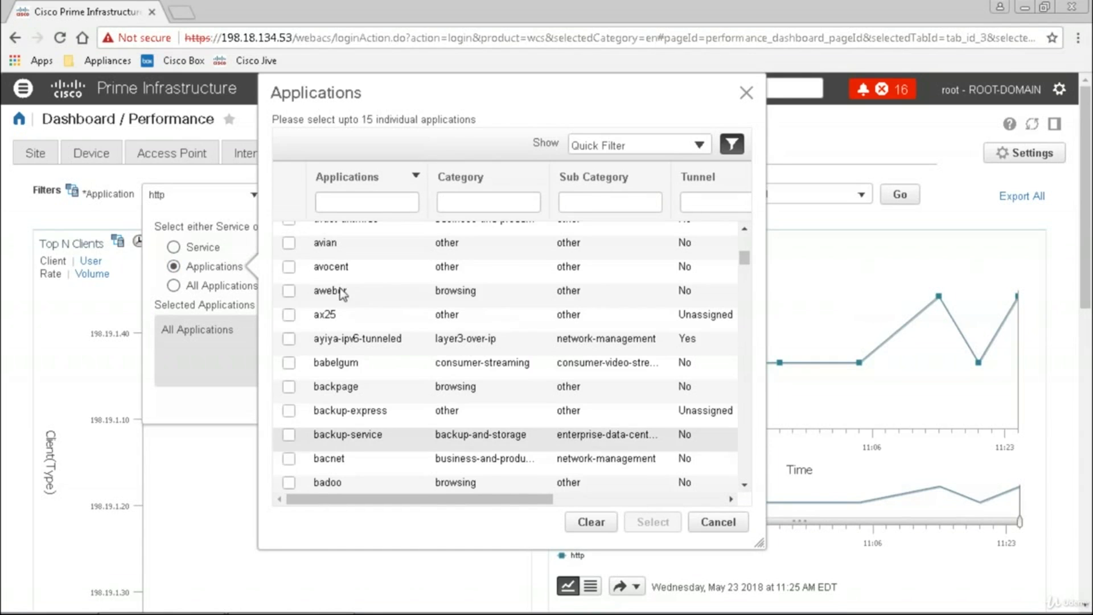
pyautogui.click(366, 201)
pyautogui.write('ssh')
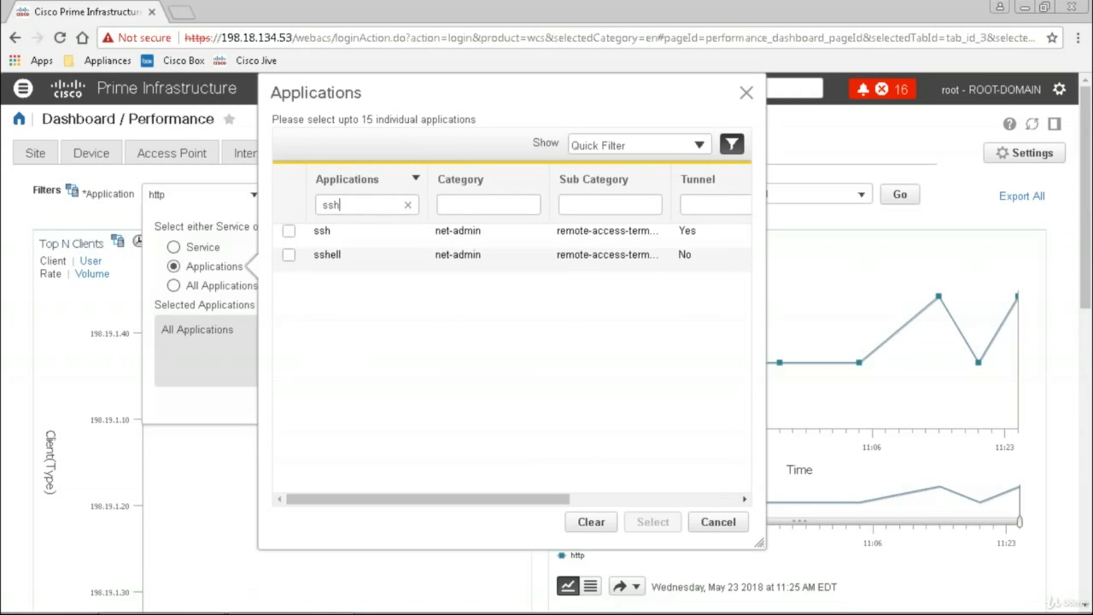
pyautogui.click(289, 233)
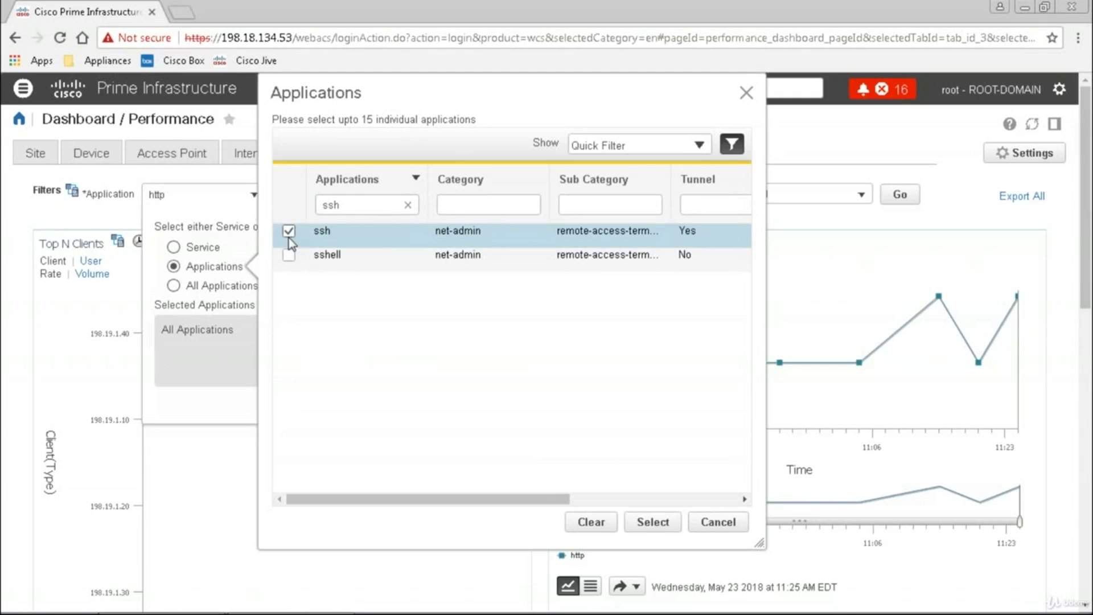
pyautogui.click(654, 521)
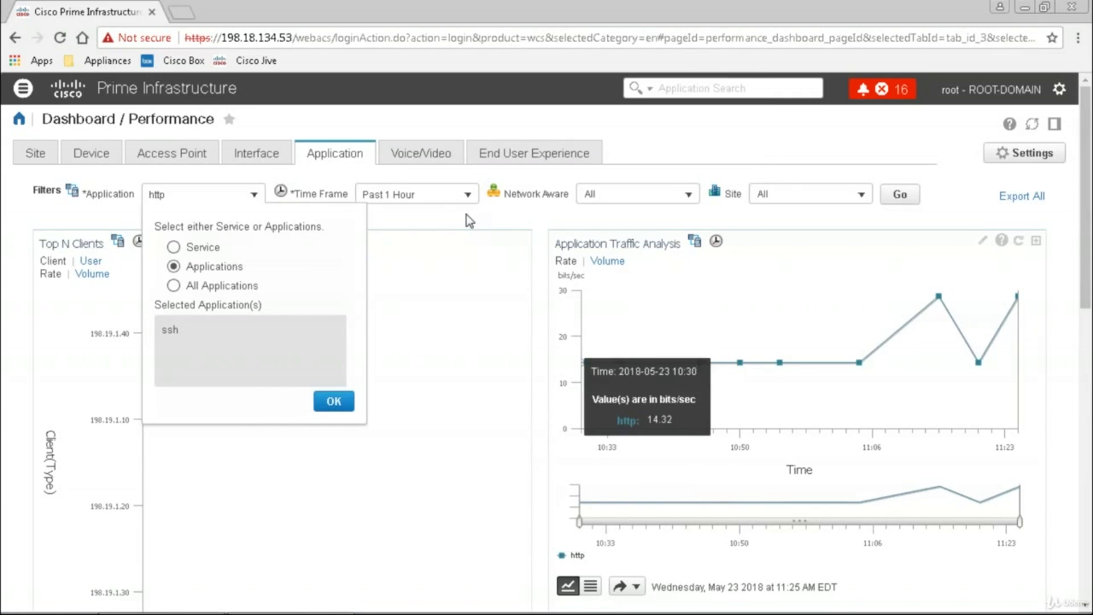
pyautogui.click(326, 398)
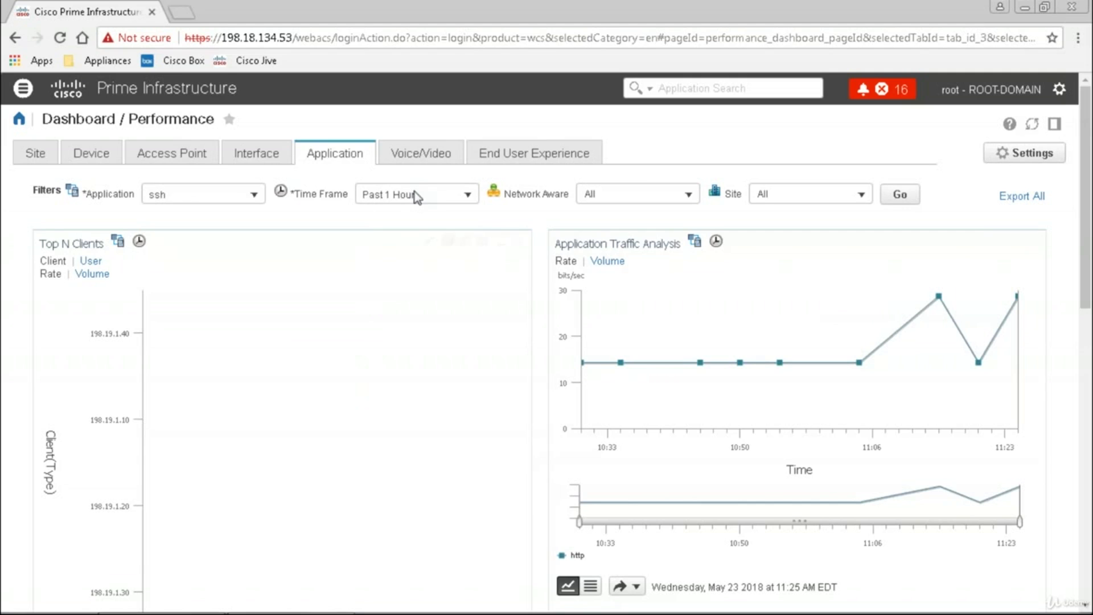
# Refresh the ssh application charts with a Past 6 Hours time frame
pyautogui.click(469, 196)
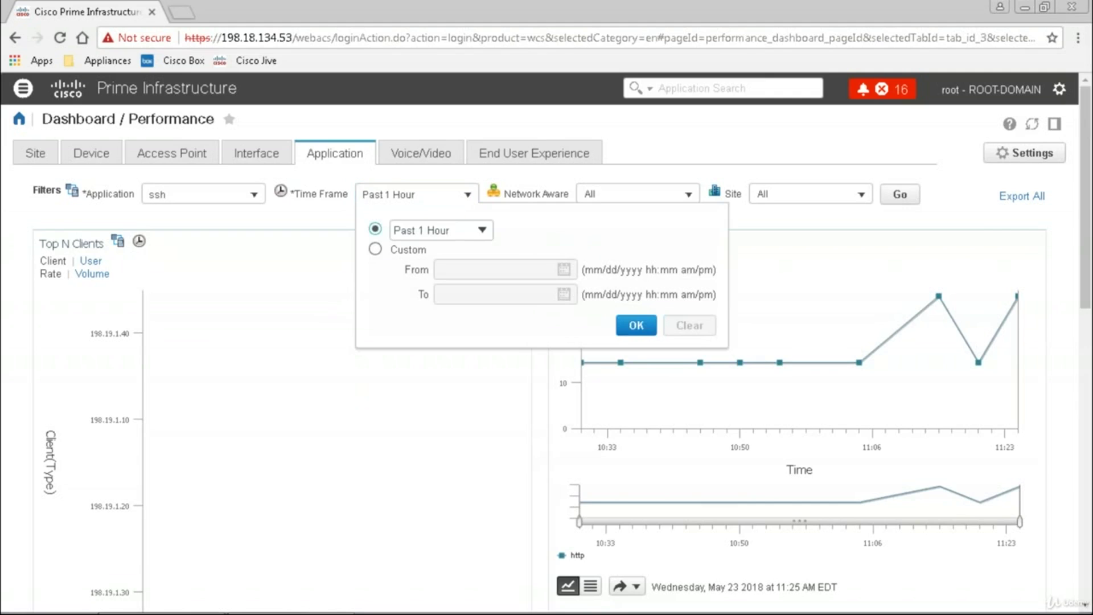
pyautogui.click(461, 233)
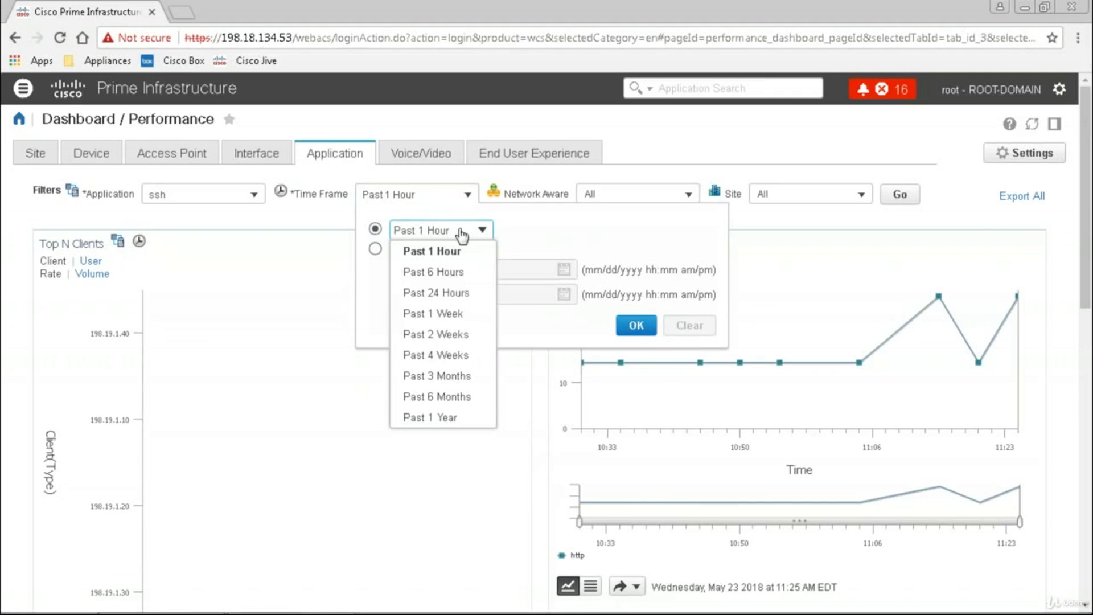
pyautogui.click(452, 275)
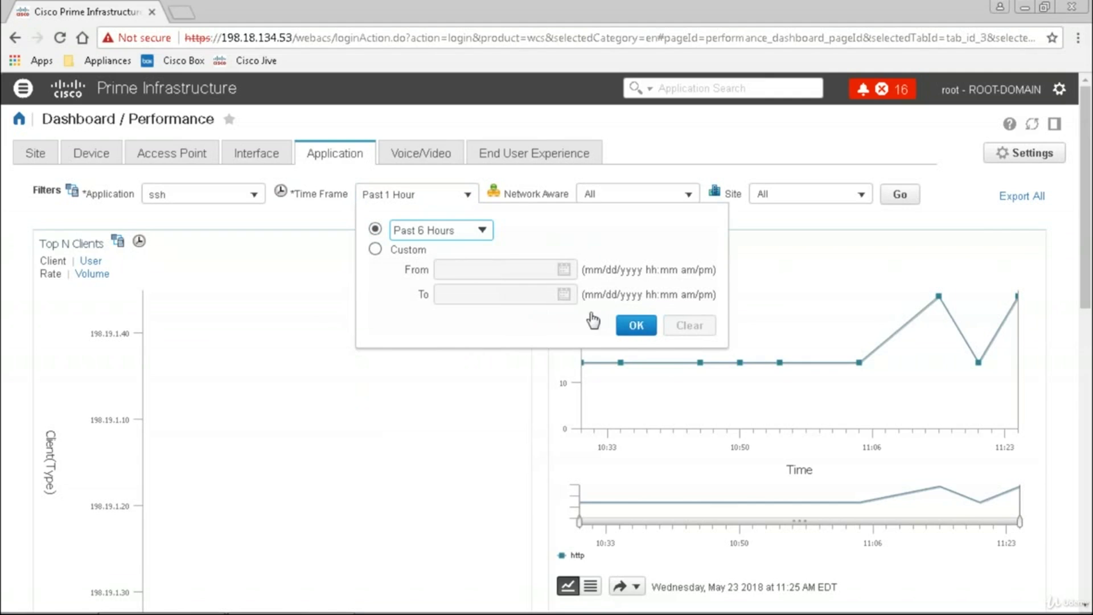
pyautogui.click(635, 326)
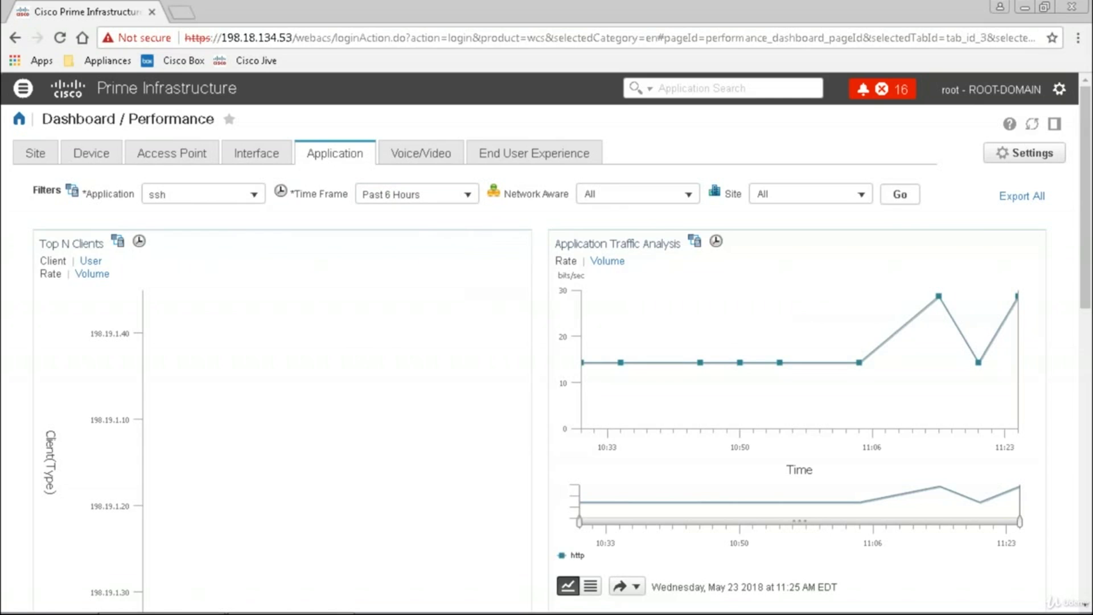
pyautogui.click(899, 195)
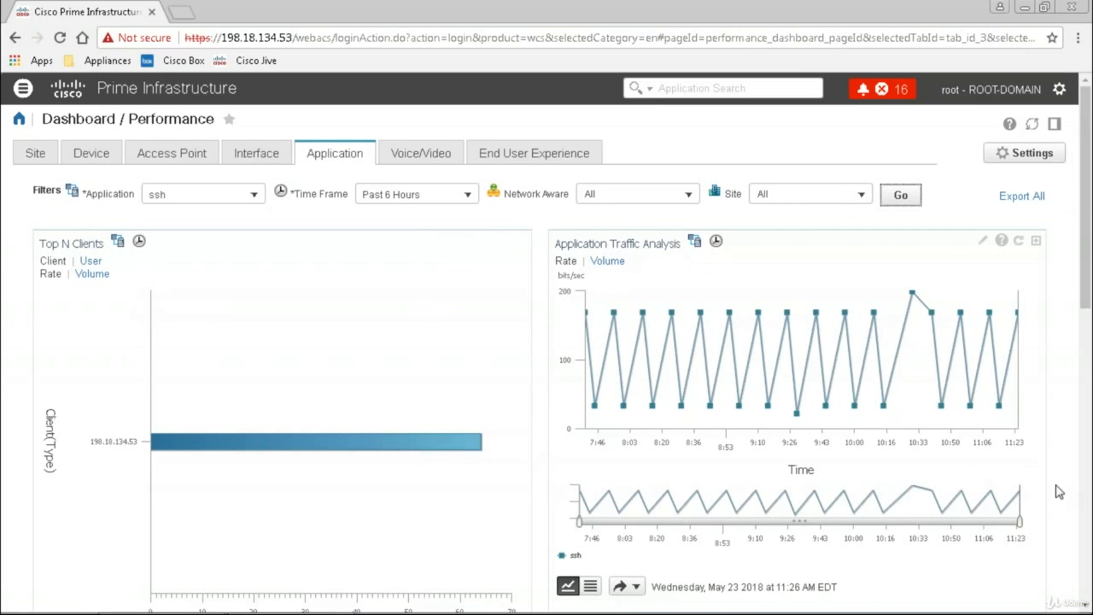
# Scroll through the ssh traffic and top client/server charts, then open Voice/Video
pyautogui.scroll(-10, 1087, 547)
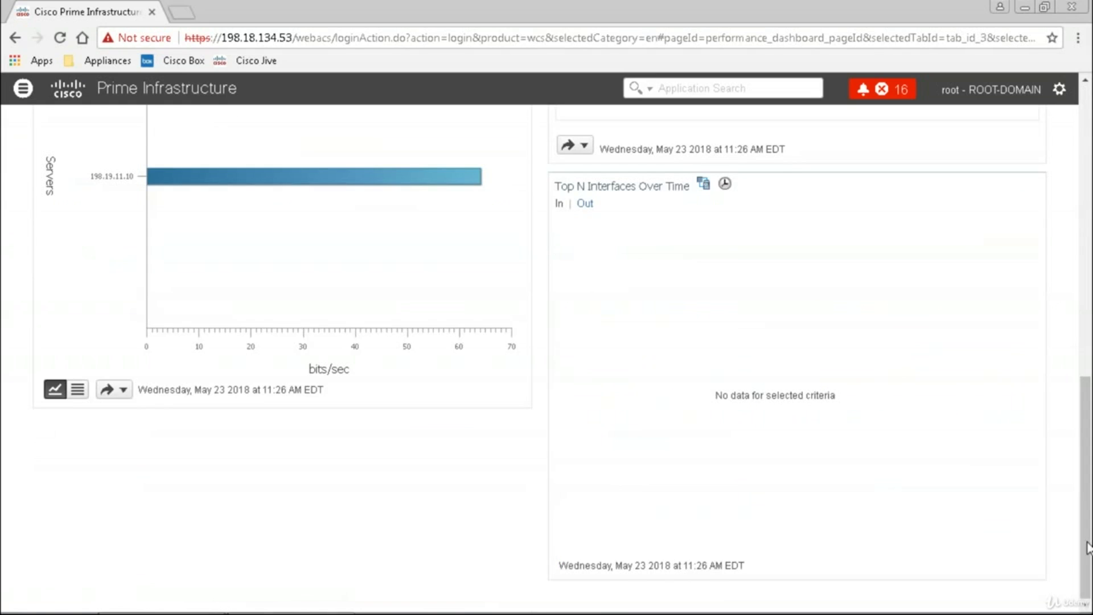
pyautogui.scroll(10, 394, 182)
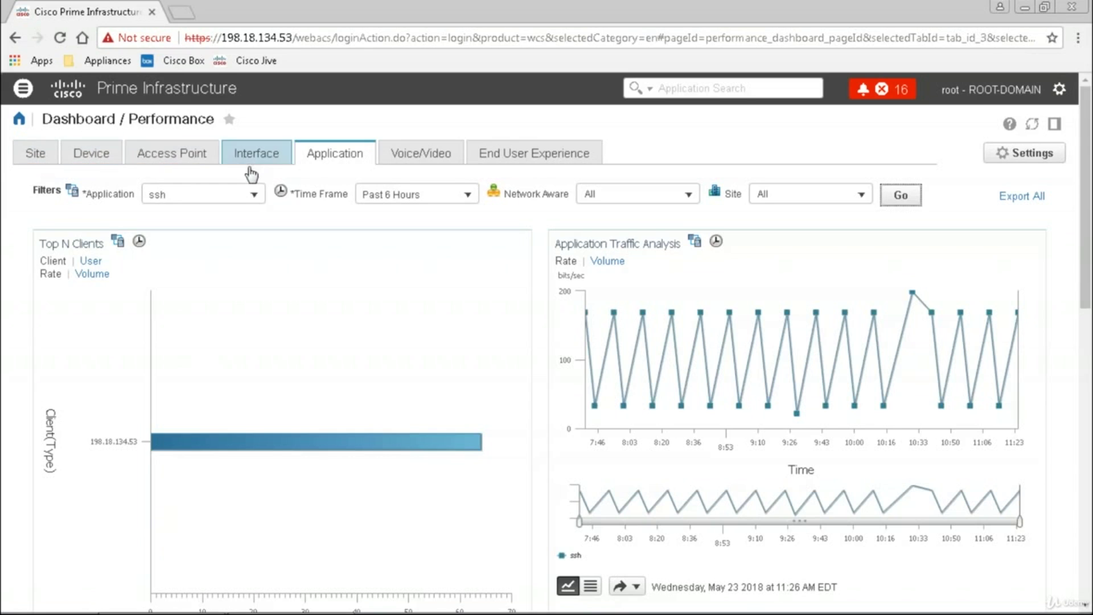
pyautogui.click(435, 157)
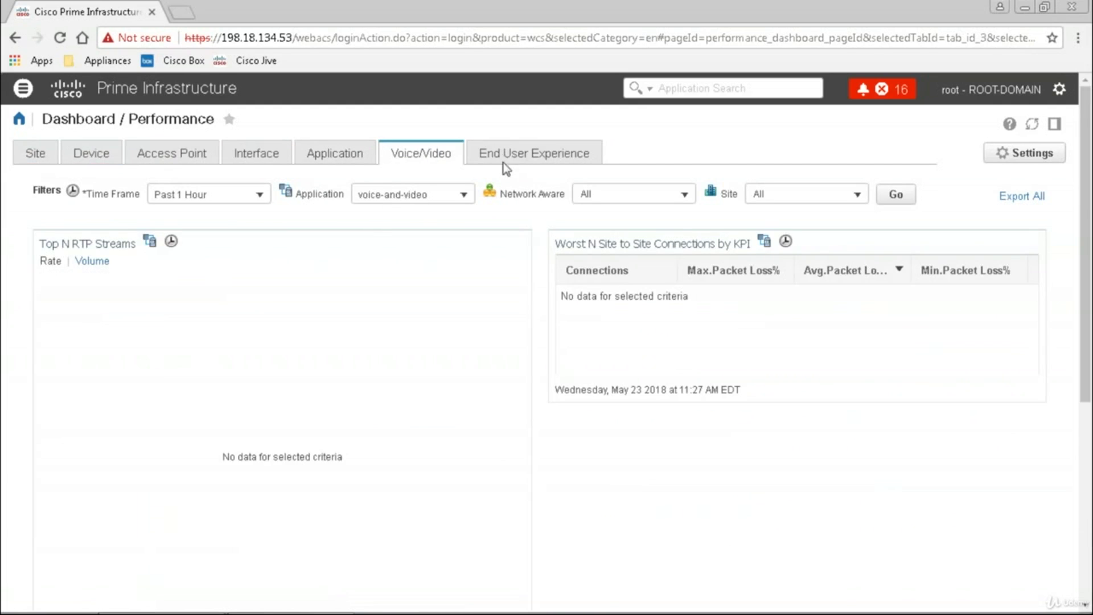
# Open End User Experience and apply an empty Client filter, dismissing the invalid-client warning
pyautogui.click(534, 163)
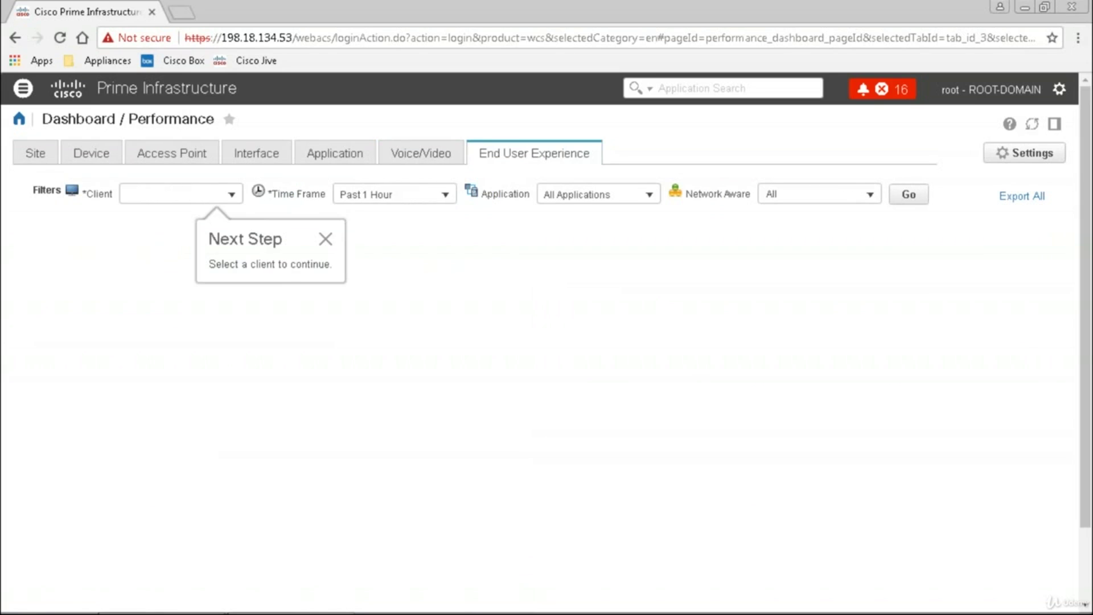
pyautogui.click(231, 196)
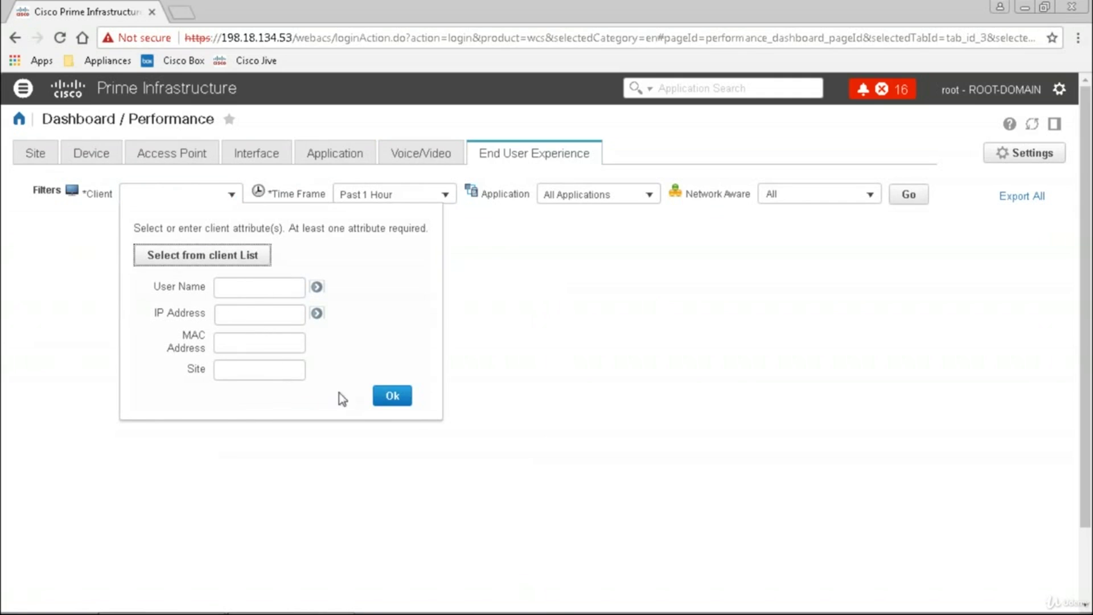
pyautogui.click(391, 397)
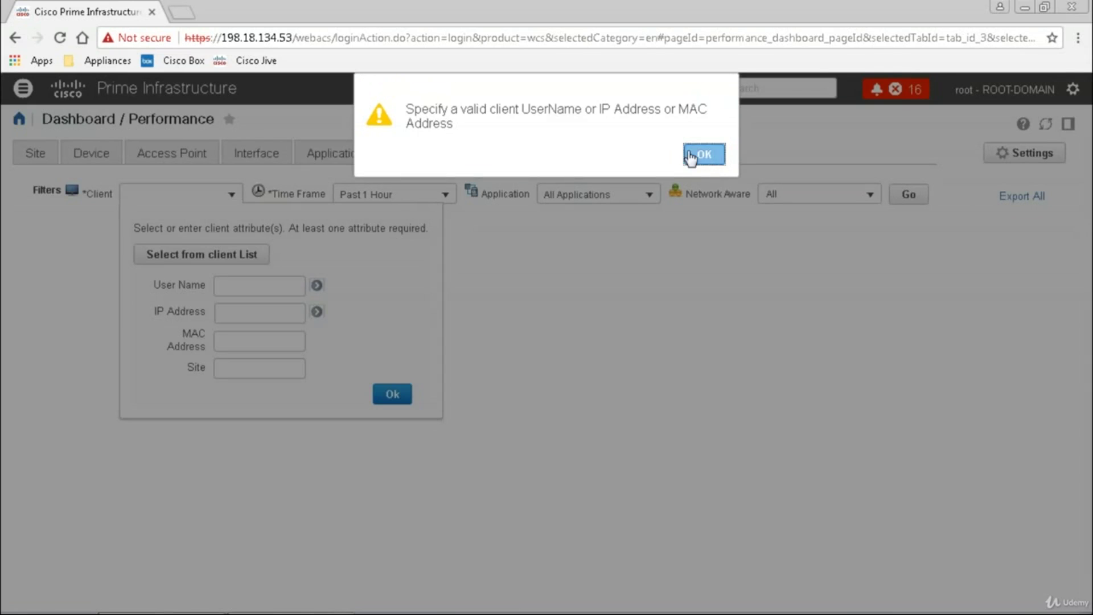
pyautogui.click(687, 152)
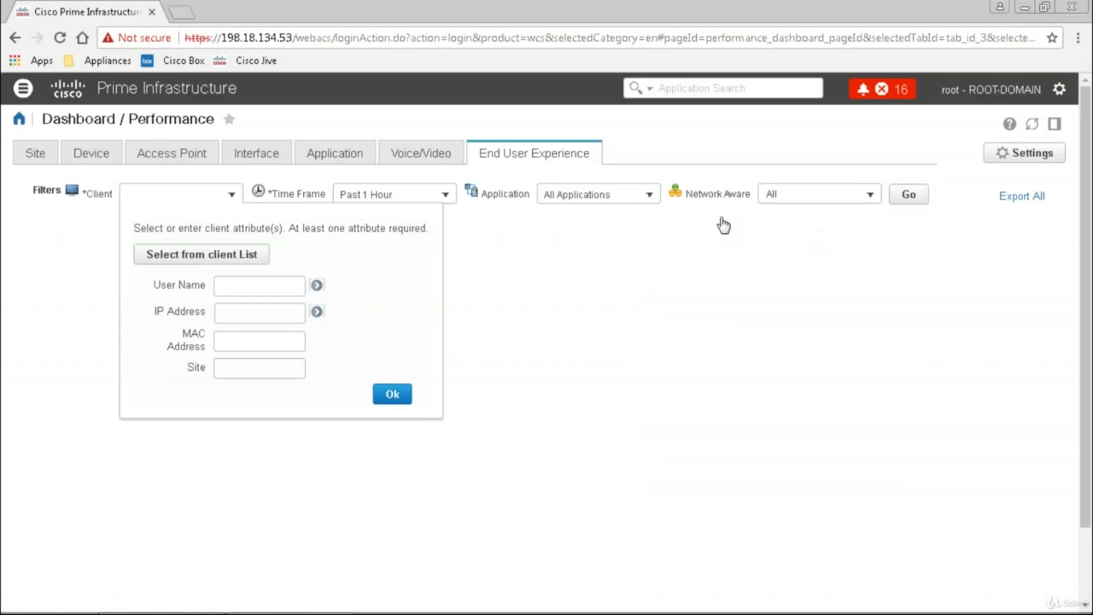
# Inspect the Network Aware filter options and leave the Client filter at All
pyautogui.click(871, 197)
pyautogui.click(871, 197)
pyautogui.click(870, 196)
pyautogui.click(871, 196)
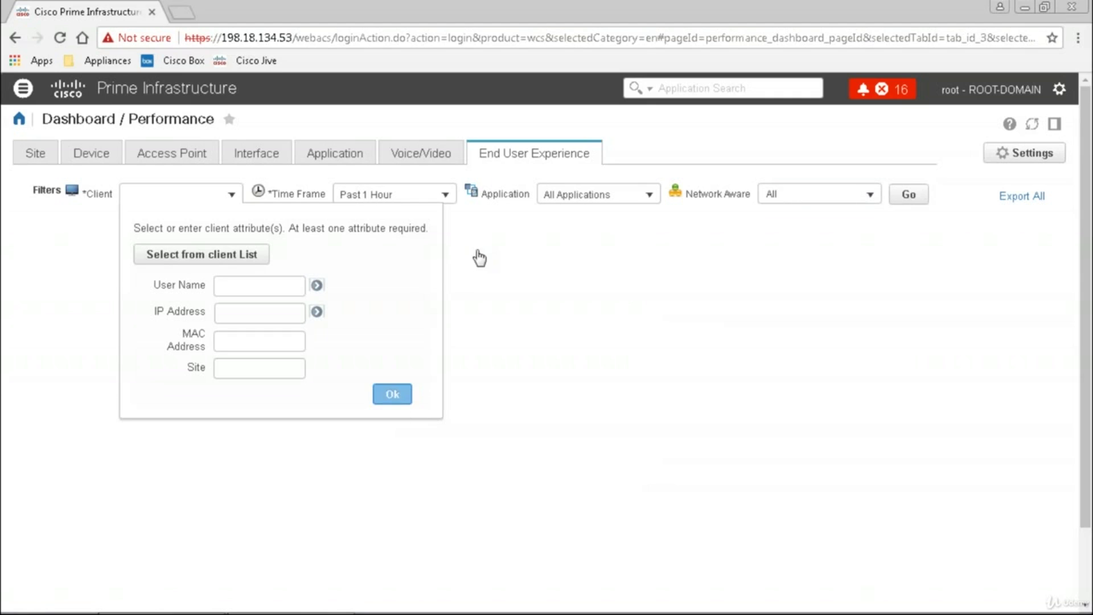
pyautogui.click(232, 196)
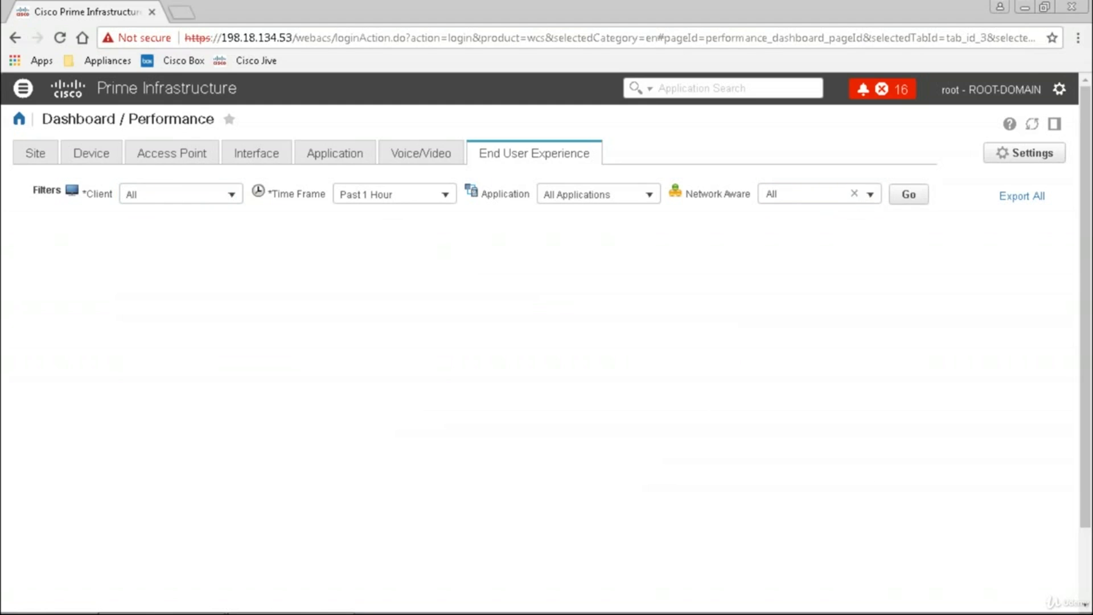
# Check the Network Aware filter, try exporting all data, and dismiss 'No exportable content'
pyautogui.click(782, 194)
pyautogui.click(871, 195)
pyautogui.click(869, 195)
pyautogui.click(1016, 201)
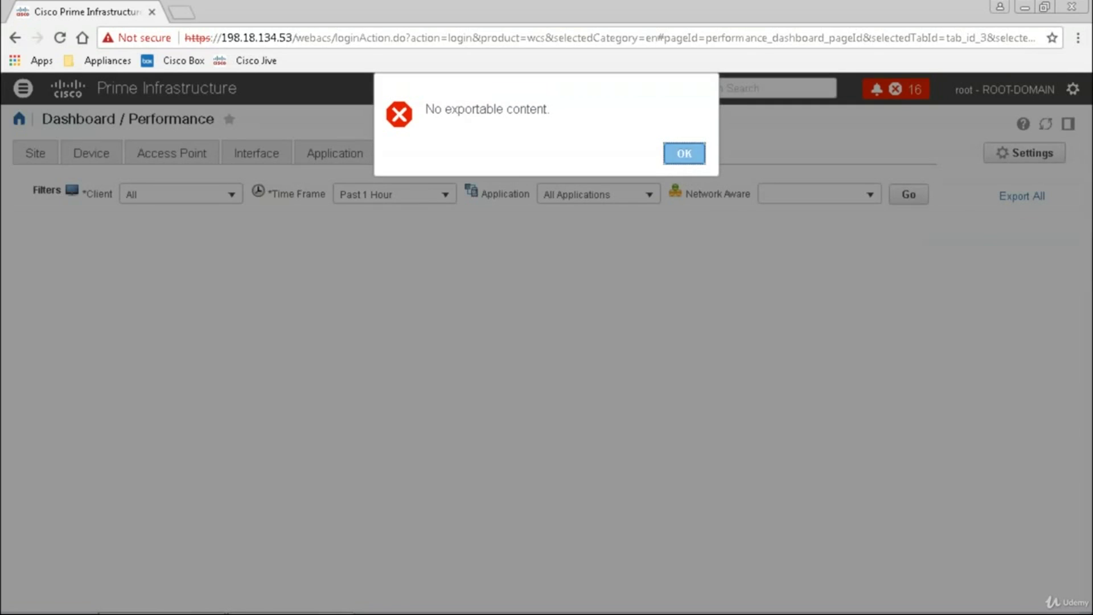
pyautogui.click(685, 155)
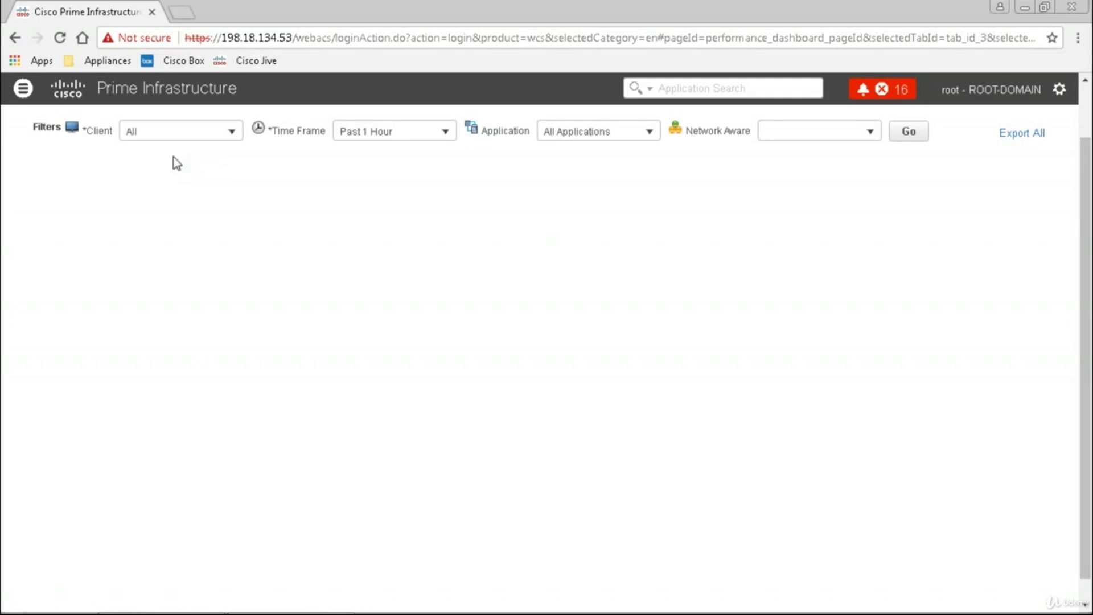
pyautogui.click(192, 132)
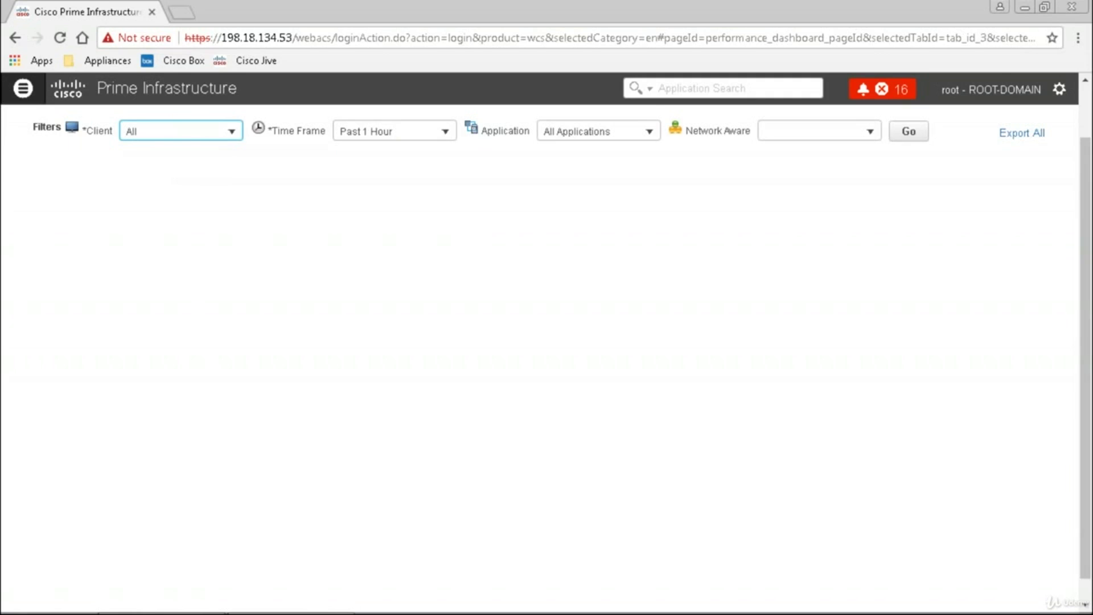
# Open the Data Center Compute dashboard and glance at its Data Center filter choices
pyautogui.click(23, 88)
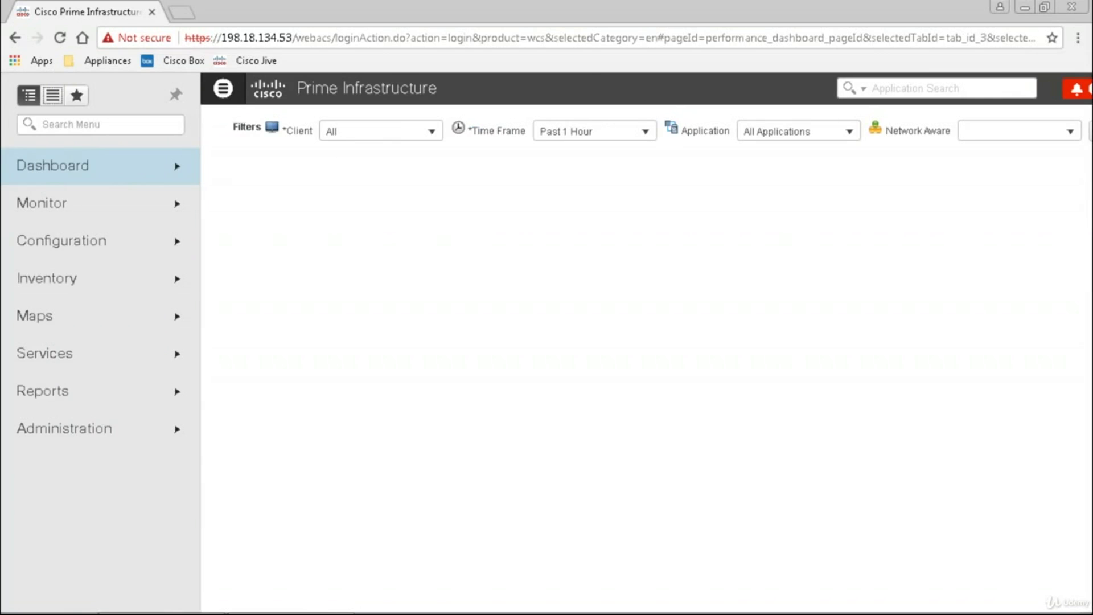
pyautogui.click(91, 169)
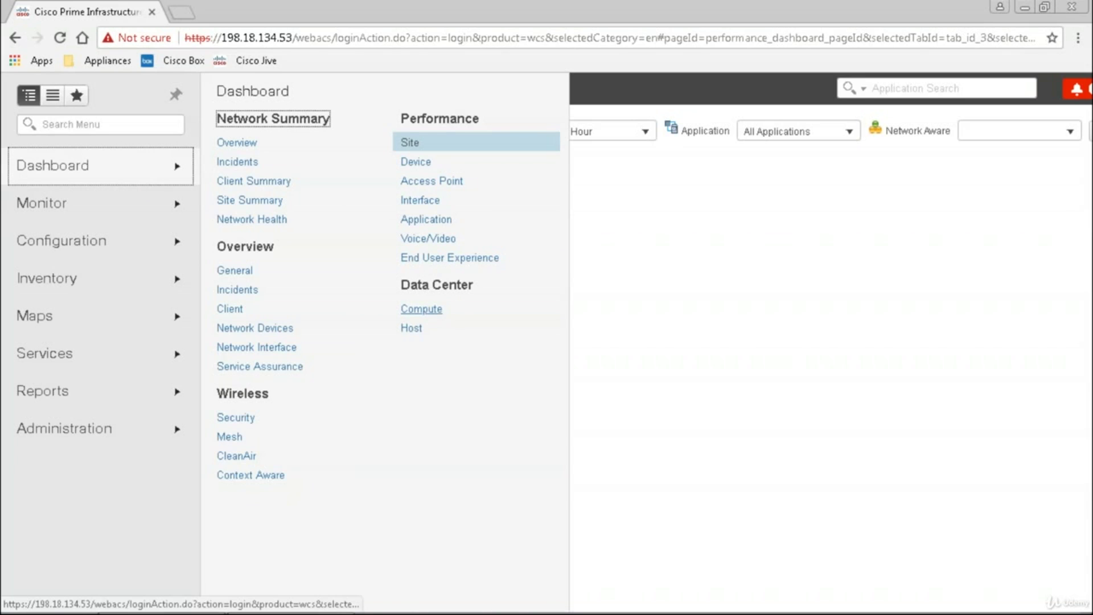
pyautogui.click(421, 310)
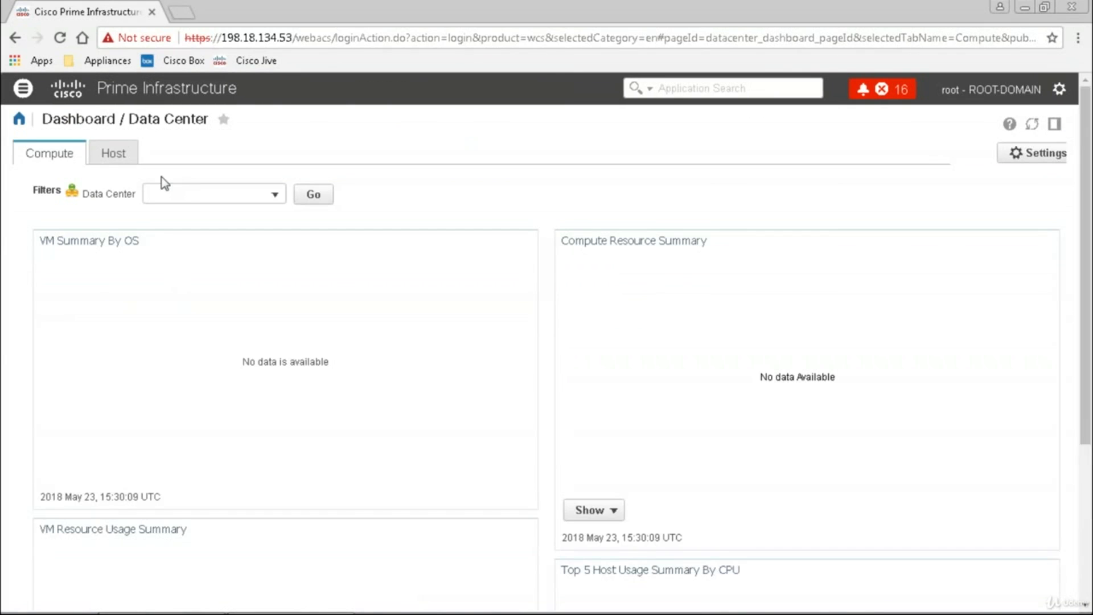
pyautogui.click(272, 195)
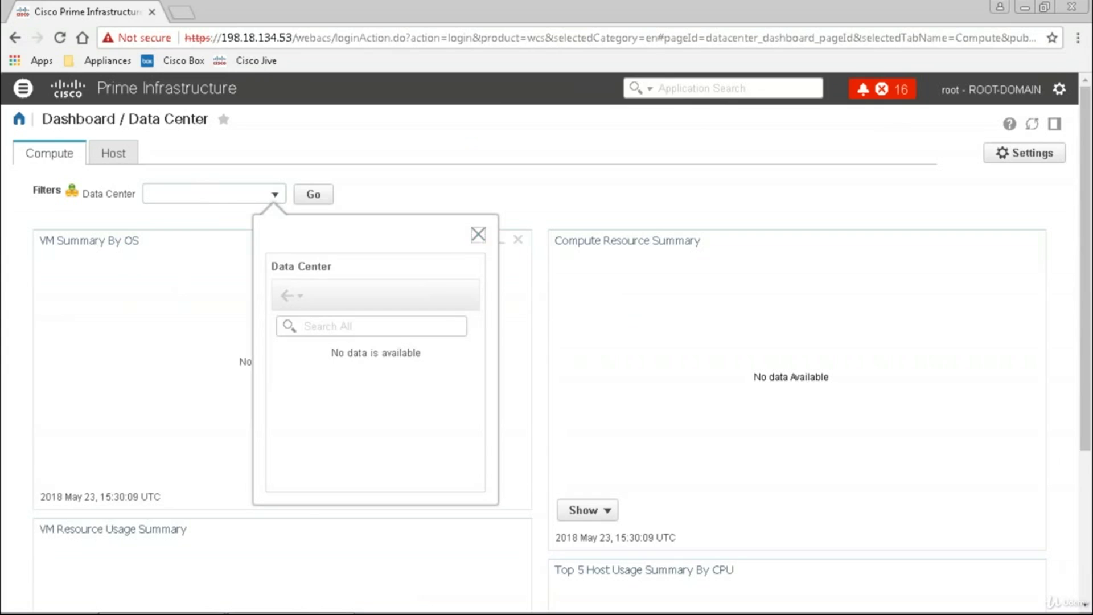
pyautogui.click(478, 234)
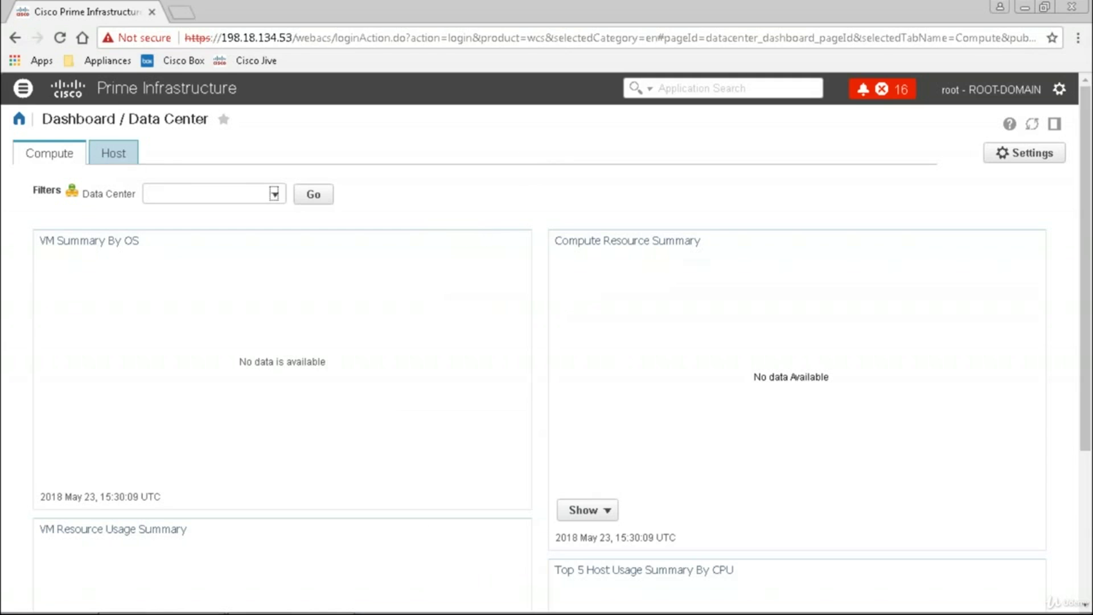
# Toggle between the Host and Compute tabs, checking the host filter, ending on Compute
pyautogui.click(113, 154)
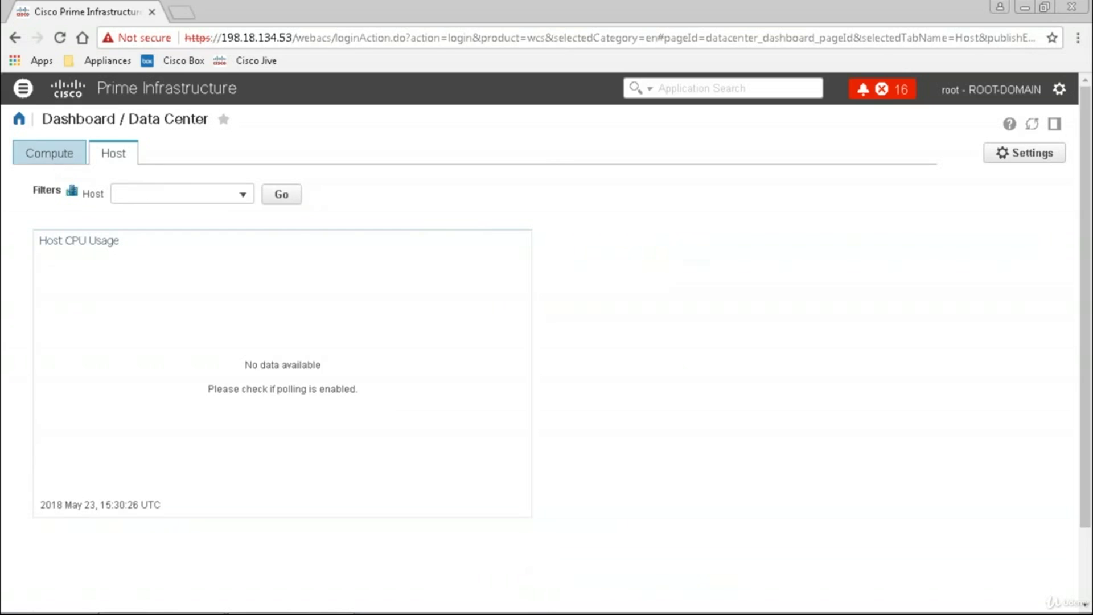
pyautogui.click(49, 153)
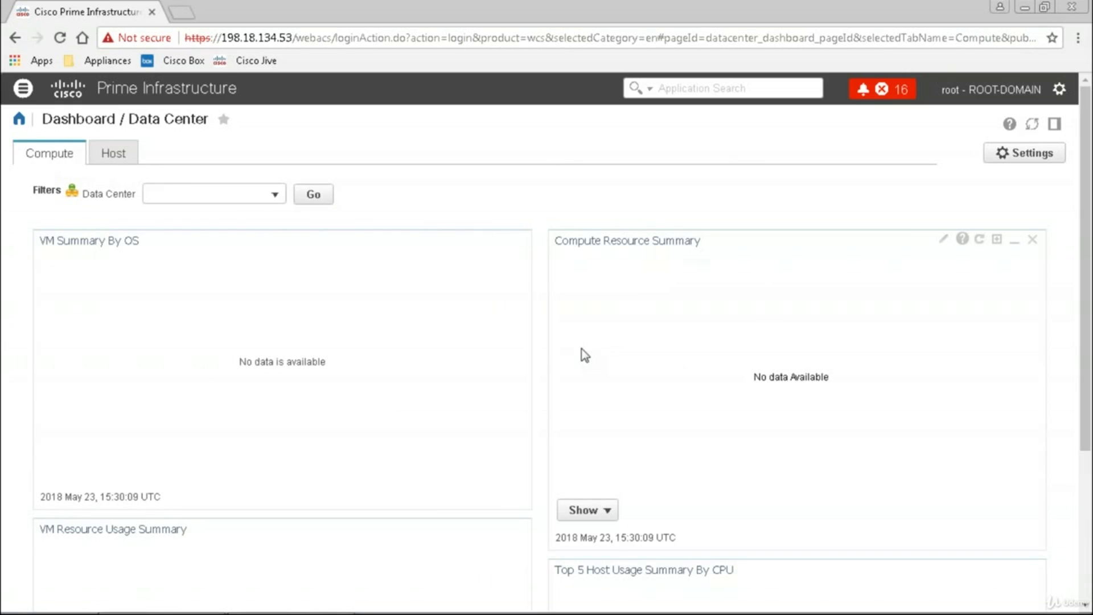
pyautogui.scroll(-4, 584, 355)
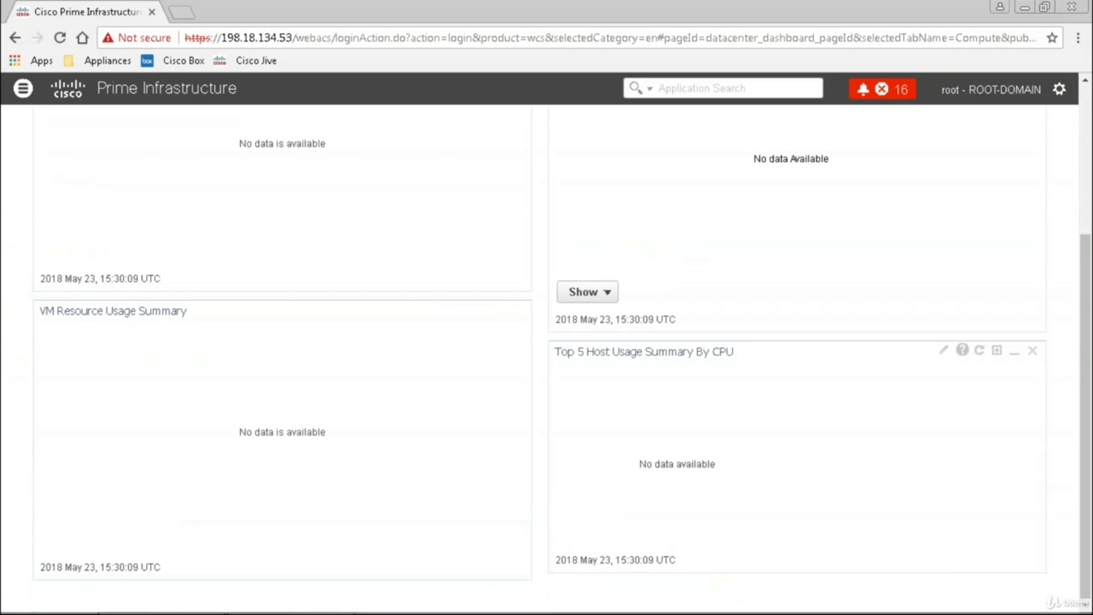
pyautogui.scroll(4, 293, 271)
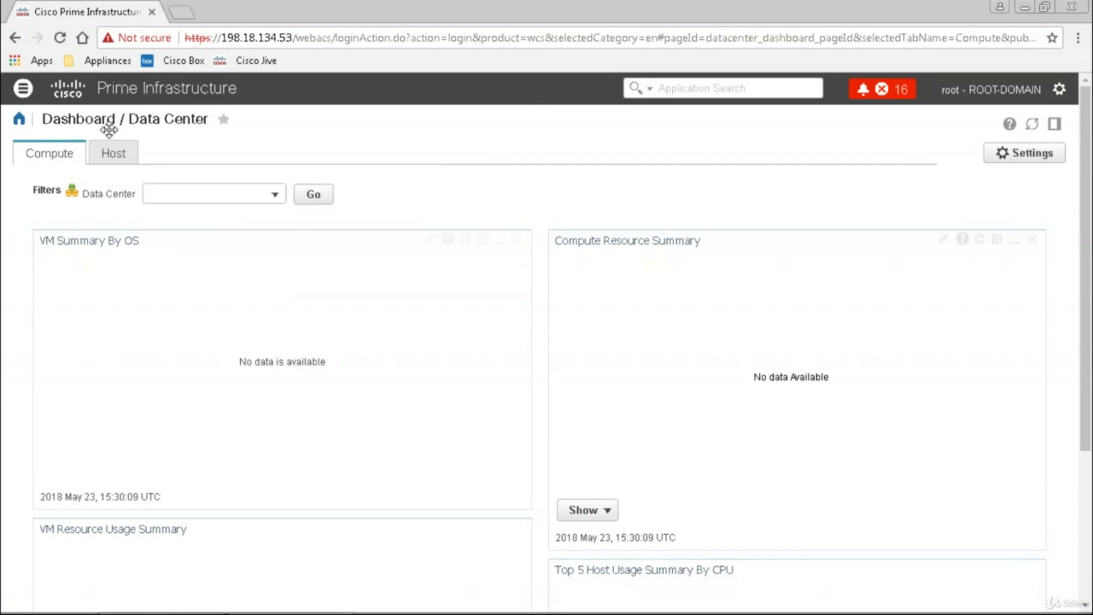
pyautogui.click(117, 158)
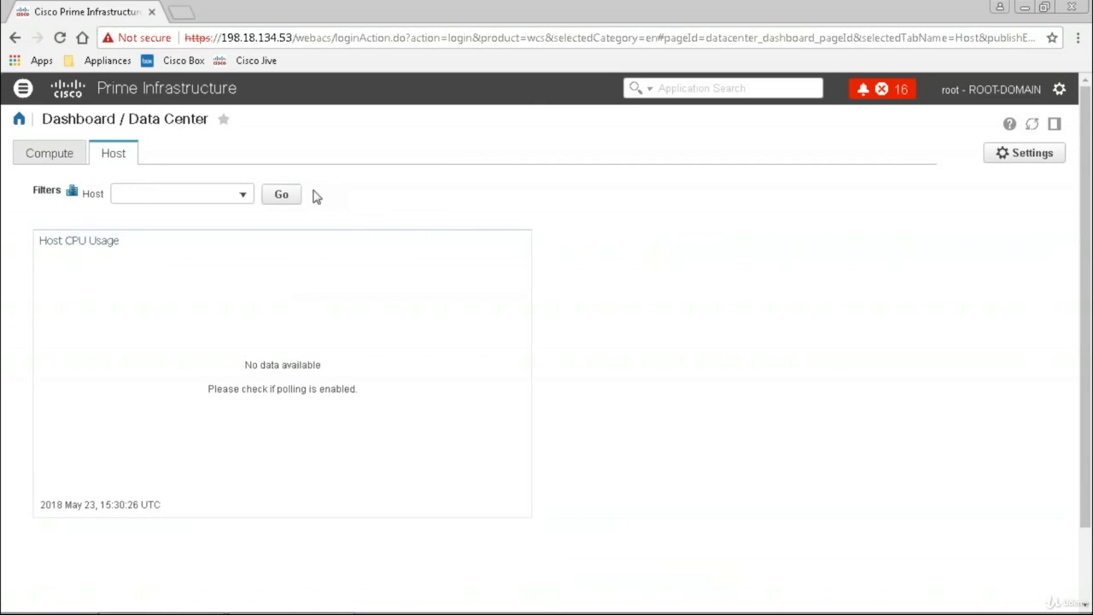
pyautogui.click(244, 195)
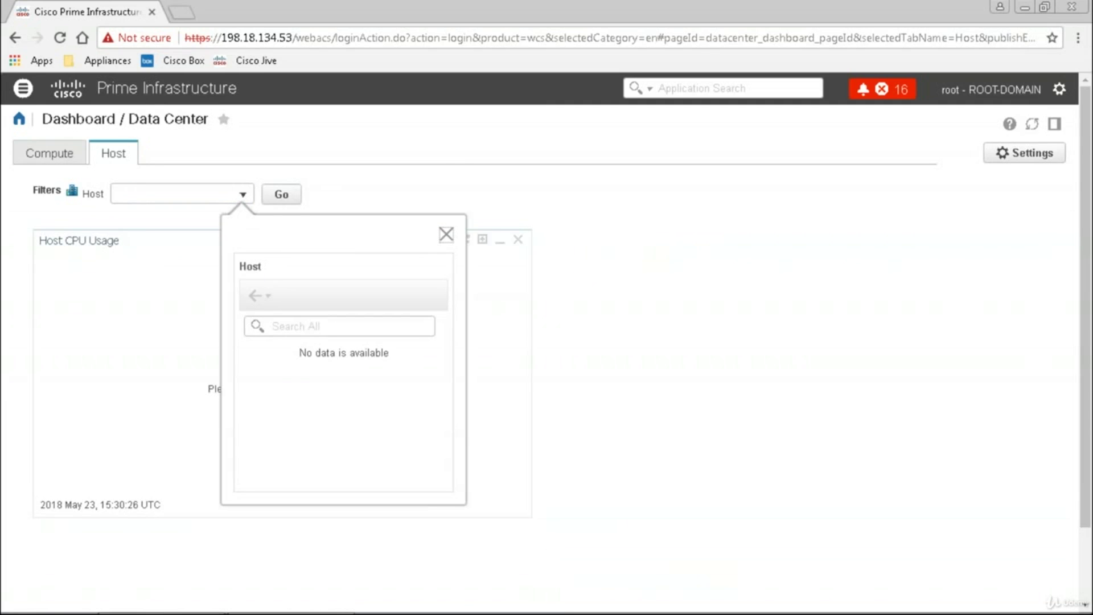
pyautogui.click(57, 153)
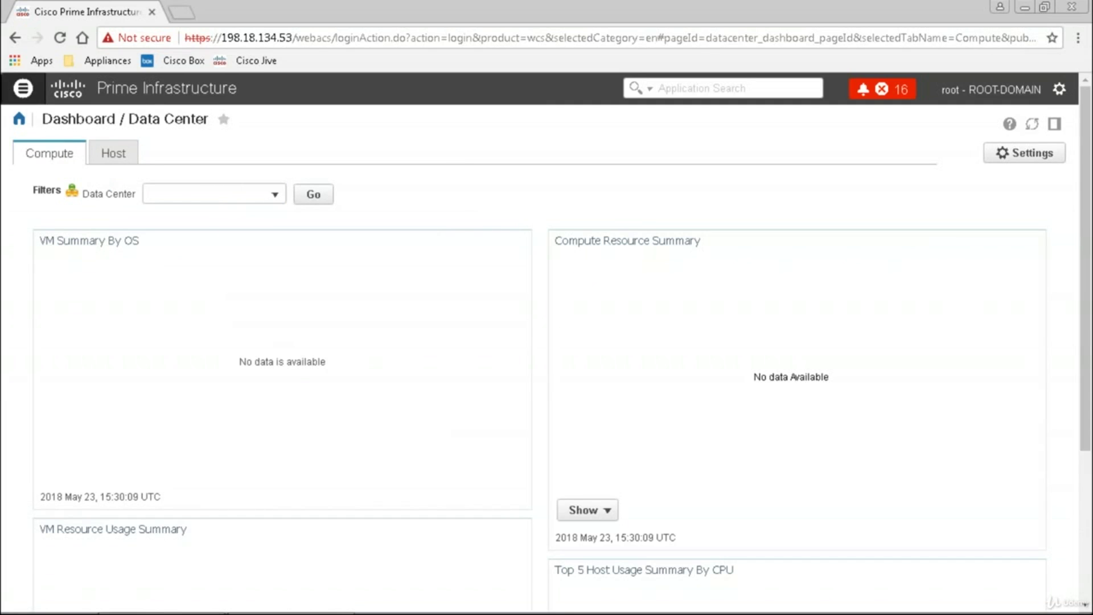
pyautogui.click(23, 88)
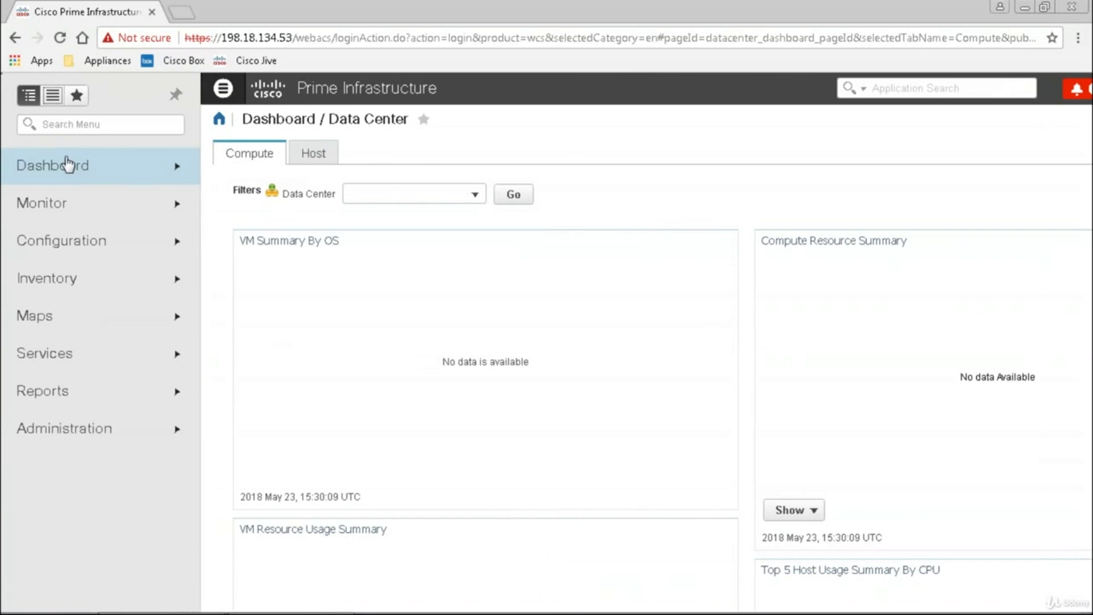
# Show the Dashboard menu and ink-circle the Network Summary, Overview, Wireless, Performance and Data Center headings
pyautogui.click(68, 165)
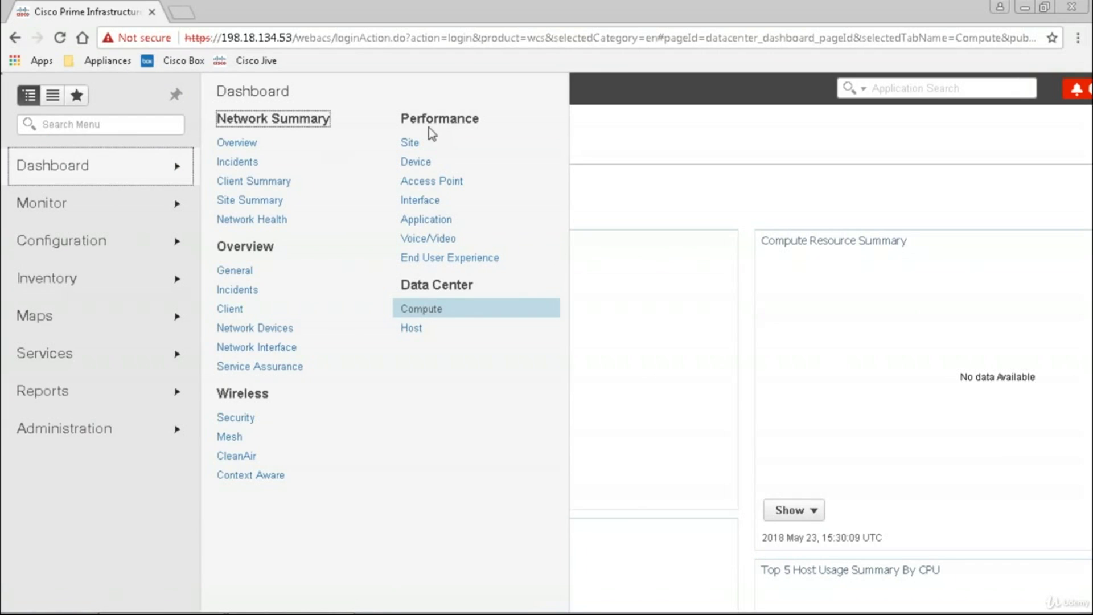
pyautogui.moveTo(243, 97)
pyautogui.mouseDown()
pyautogui.moveTo(215, 112)
pyautogui.moveTo(353, 122)
pyautogui.moveTo(232, 99)
pyautogui.mouseUp()
pyautogui.moveTo(253, 228)
pyautogui.mouseDown()
pyautogui.moveTo(244, 255)
pyautogui.moveTo(274, 231)
pyautogui.mouseUp()
pyautogui.moveTo(251, 380); pyautogui.dragTo(279, 389)
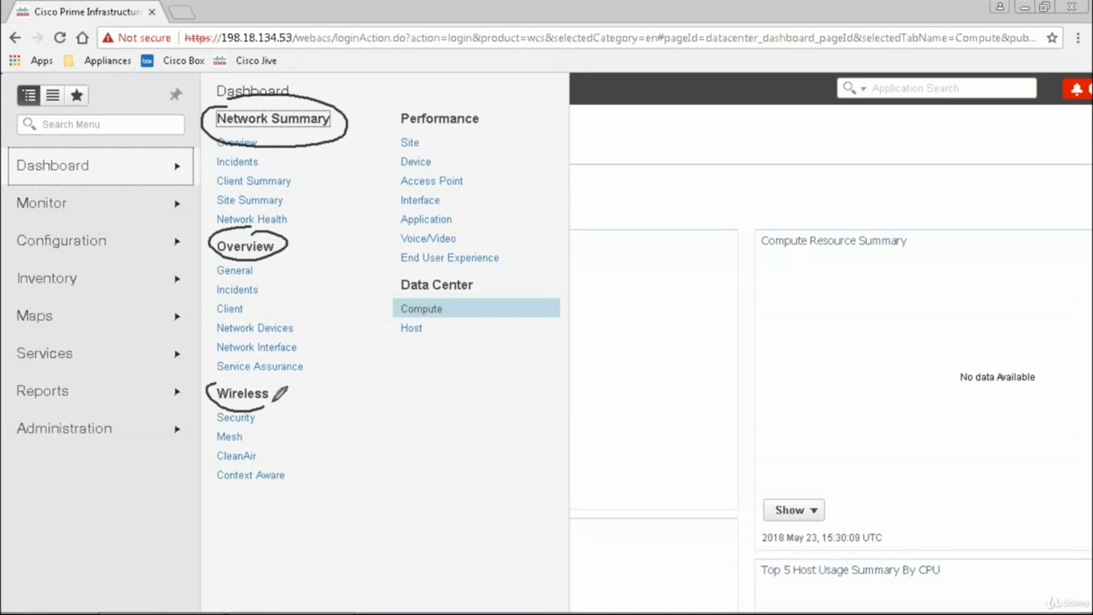
pyautogui.moveTo(447, 99)
pyautogui.mouseDown()
pyautogui.moveTo(481, 113)
pyautogui.moveTo(432, 96)
pyautogui.mouseUp()
pyautogui.moveTo(402, 277); pyautogui.dragTo(493, 268)
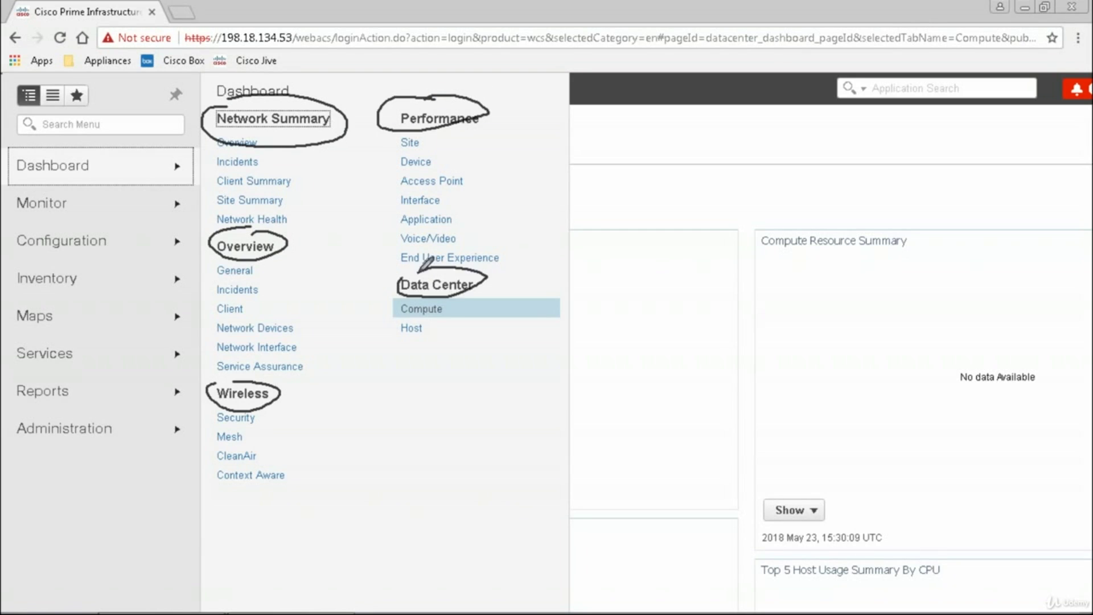
pyautogui.moveTo(488, 121); pyautogui.dragTo(485, 272)
pyautogui.moveTo(393, 126)
pyautogui.mouseDown()
pyautogui.moveTo(377, 251)
pyautogui.moveTo(393, 265)
pyautogui.mouseUp()
pyautogui.moveTo(516, 161)
pyautogui.mouseDown()
pyautogui.moveTo(509, 149)
pyautogui.moveTo(529, 137)
pyautogui.mouseUp()
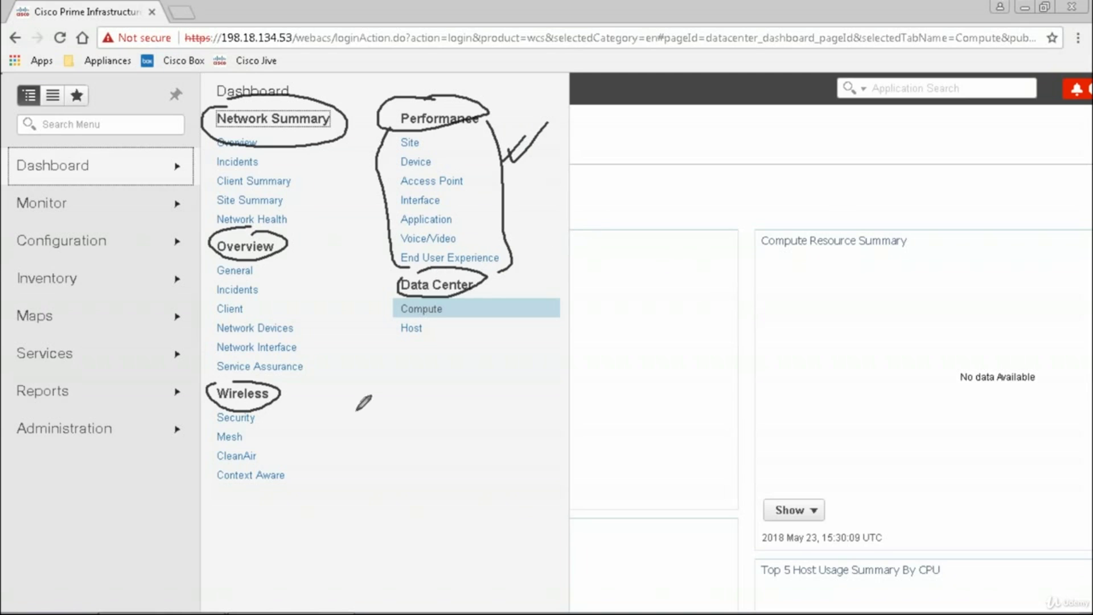
# Bracket the Wireless, Overview and Network Summary dashboard lists, ticking General, Incidents and Client
pyautogui.moveTo(283, 405)
pyautogui.mouseDown()
pyautogui.moveTo(308, 480)
pyautogui.moveTo(280, 489)
pyautogui.mouseUp()
pyautogui.moveTo(211, 406); pyautogui.dragTo(231, 513)
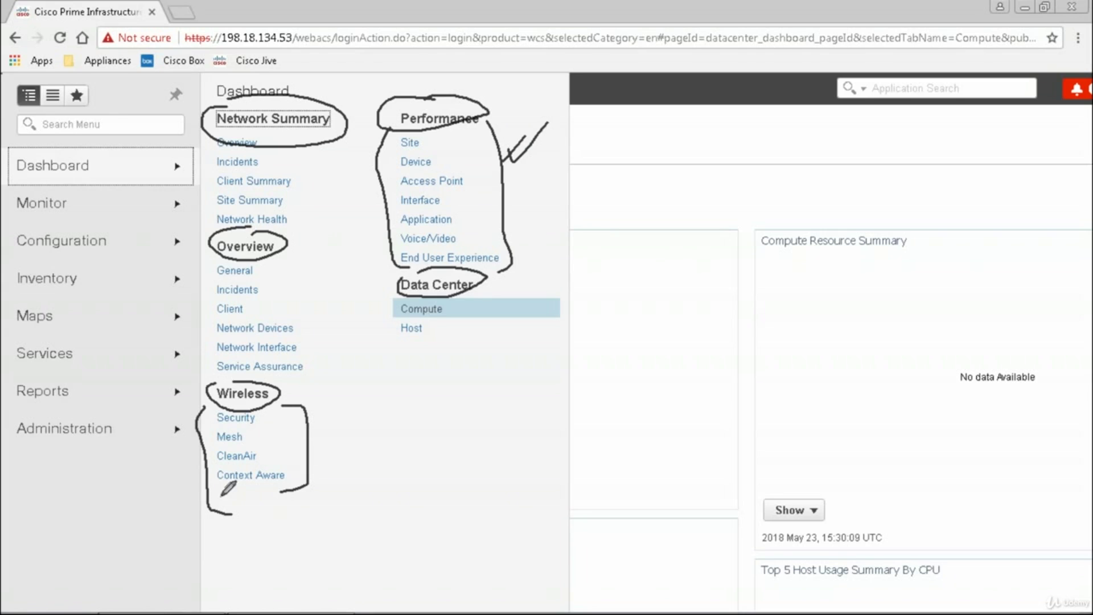
pyautogui.moveTo(293, 259)
pyautogui.mouseDown()
pyautogui.moveTo(334, 364)
pyautogui.moveTo(296, 388)
pyautogui.mouseUp()
pyautogui.moveTo(212, 253); pyautogui.dragTo(216, 374)
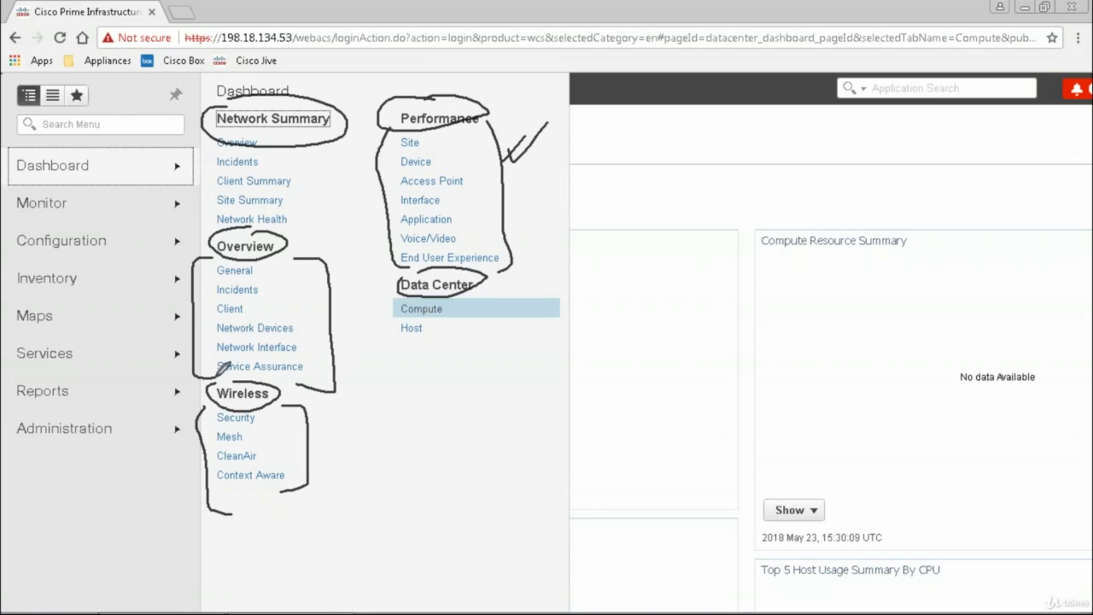
pyautogui.moveTo(263, 271); pyautogui.dragTo(287, 261)
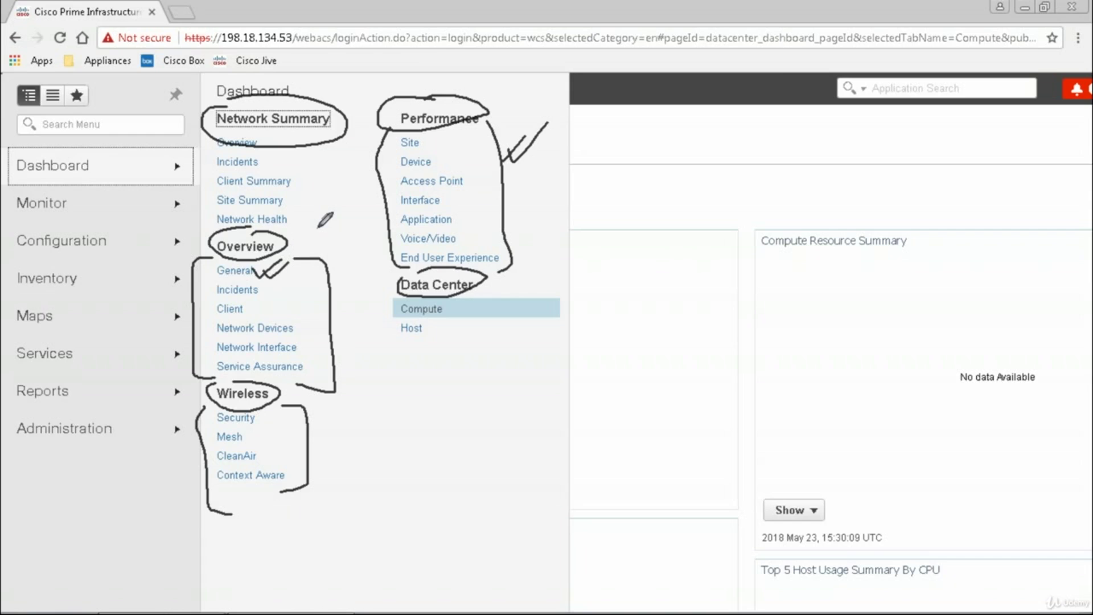
pyautogui.moveTo(266, 286); pyautogui.dragTo(293, 277)
pyautogui.moveTo(252, 313)
pyautogui.mouseDown()
pyautogui.moveTo(283, 306)
pyautogui.moveTo(310, 329)
pyautogui.moveTo(297, 386)
pyautogui.mouseUp()
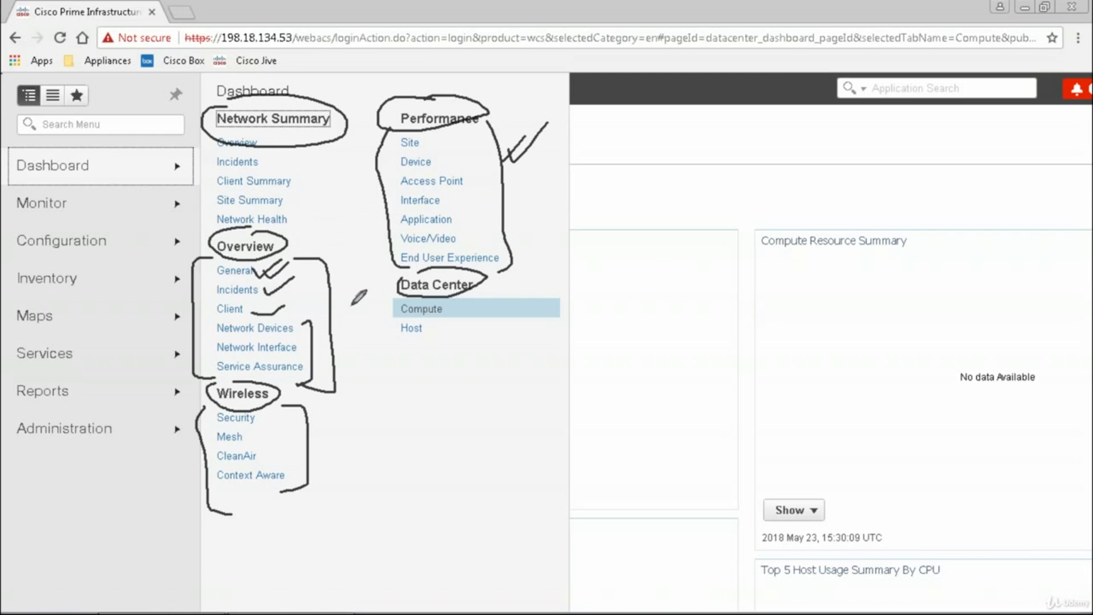
pyautogui.moveTo(286, 135)
pyautogui.mouseDown()
pyautogui.moveTo(322, 226)
pyautogui.moveTo(300, 239)
pyautogui.mouseUp()
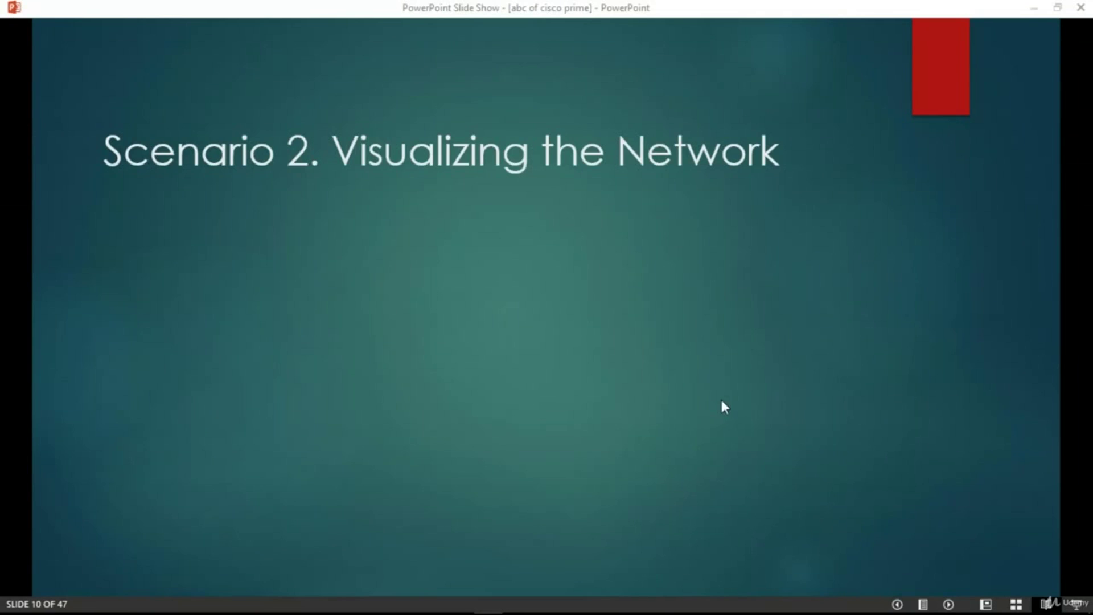
# Advance the PowerPoint slide show to slide 11 of 47, 'Network Topology Maps'
pyautogui.click(744, 378)
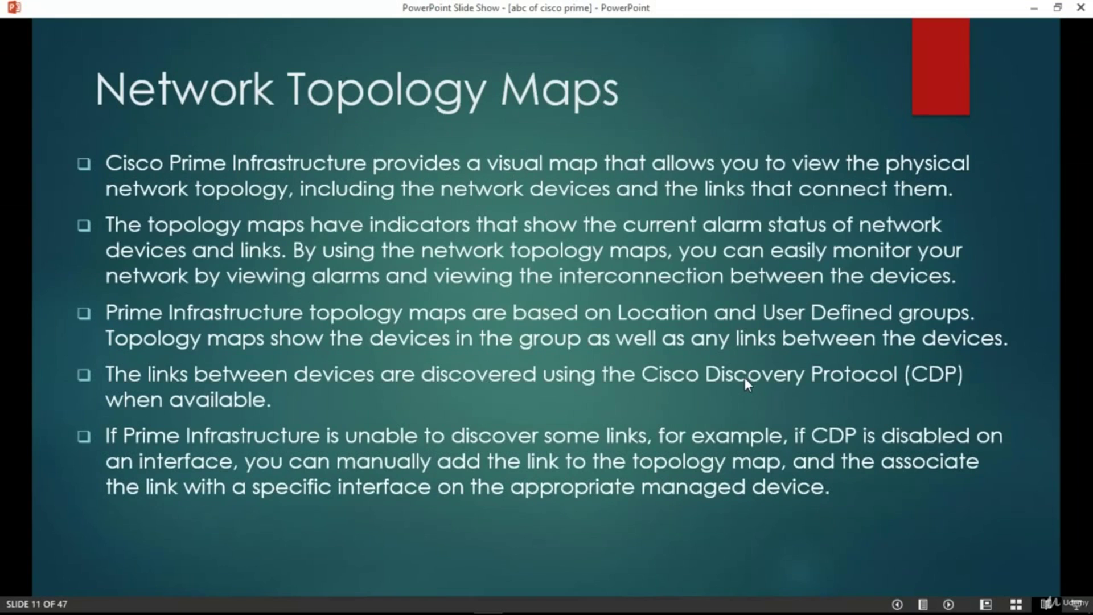
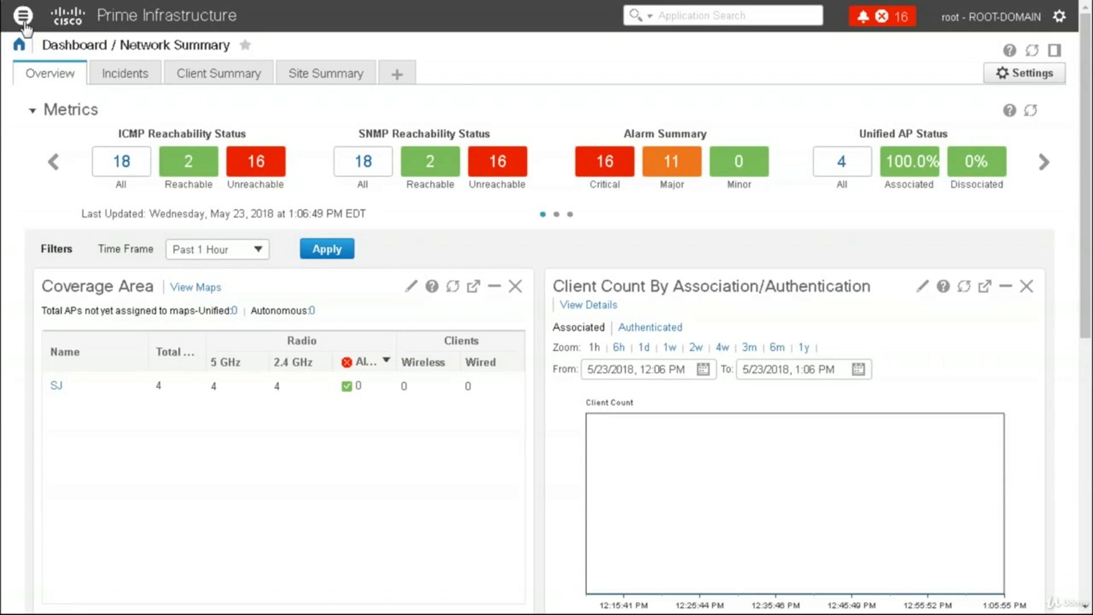
# From the main menu, open Maps > Topology Maps > Network Topology showing BLD4 Floor1's four access points
pyautogui.click(24, 17)
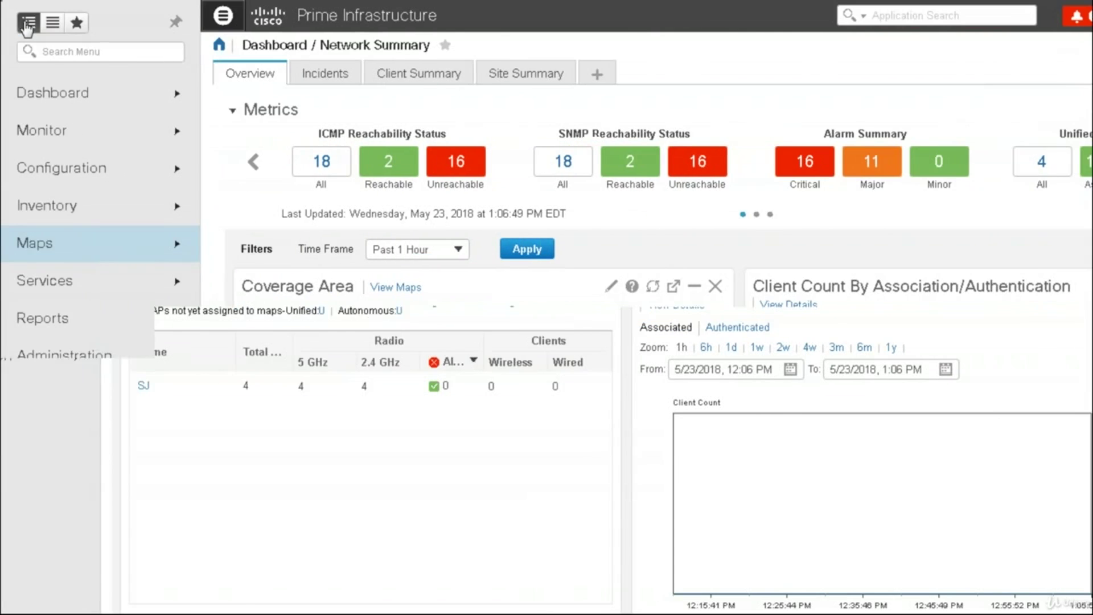
pyautogui.click(73, 247)
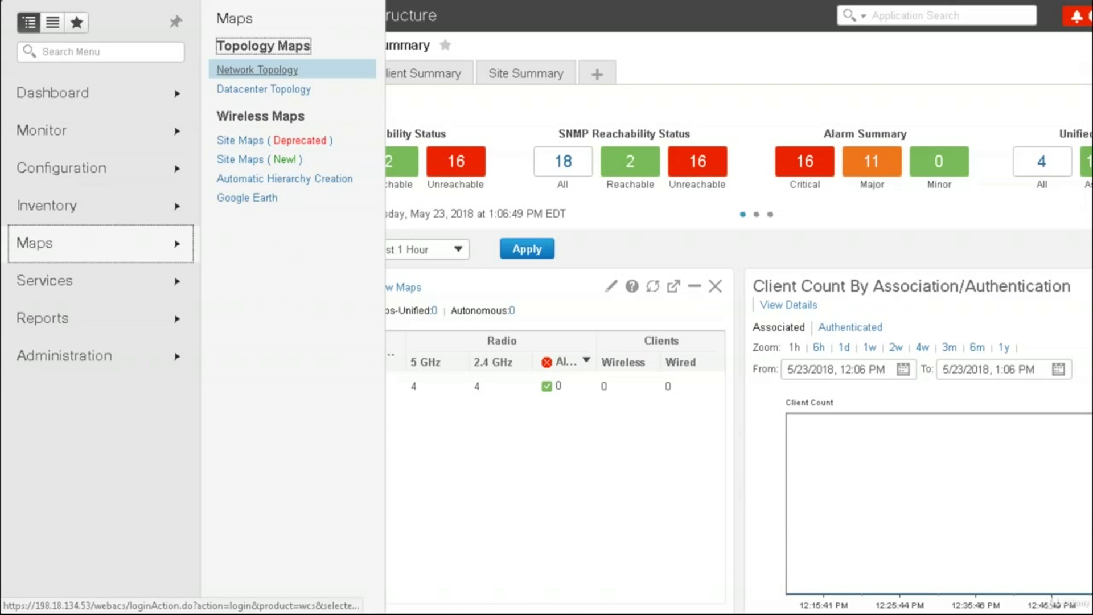
pyautogui.click(268, 76)
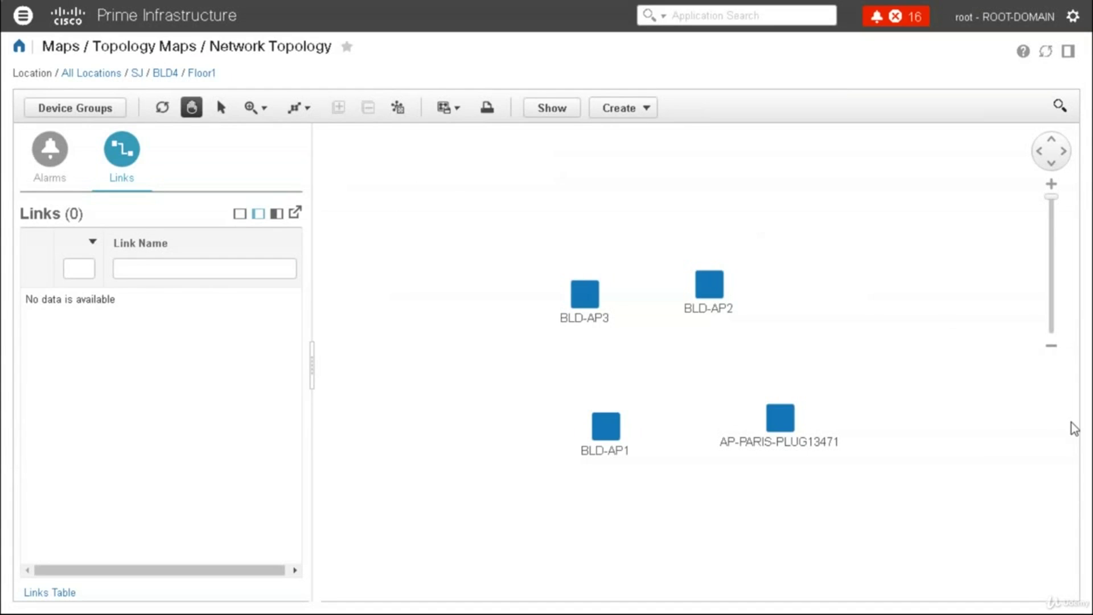
# Check the map's export options and toggle the Overview mini-map on and off
pyautogui.click(457, 110)
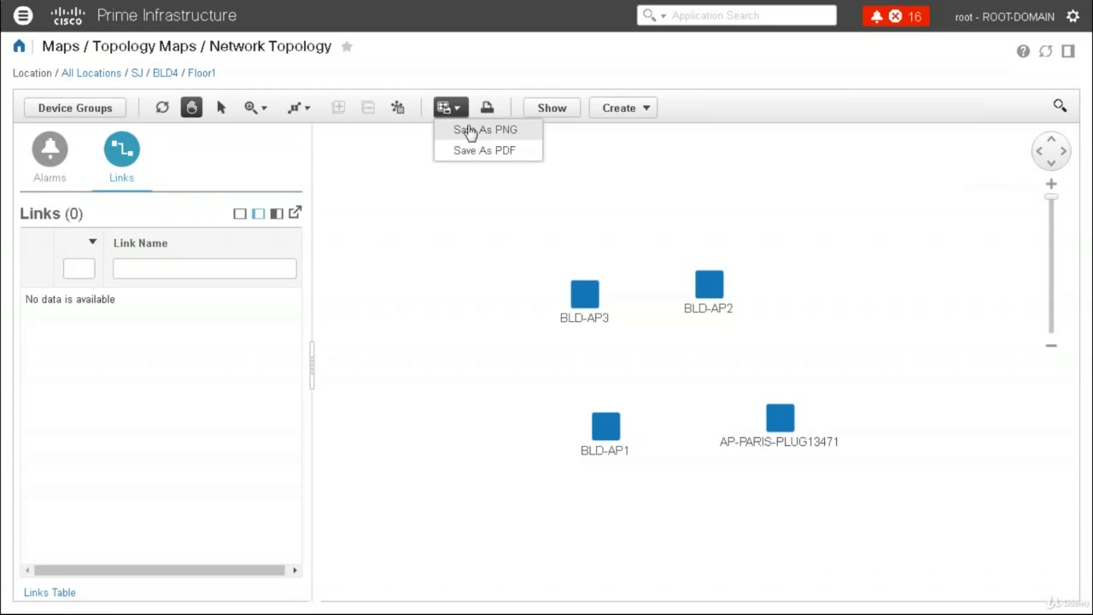
pyautogui.click(400, 115)
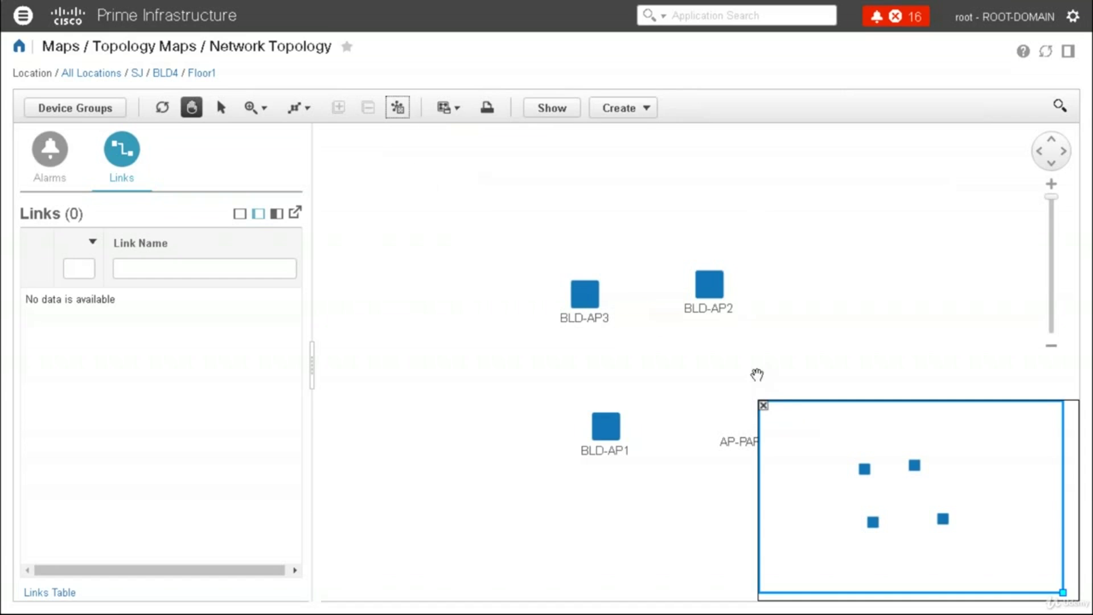
pyautogui.click(763, 404)
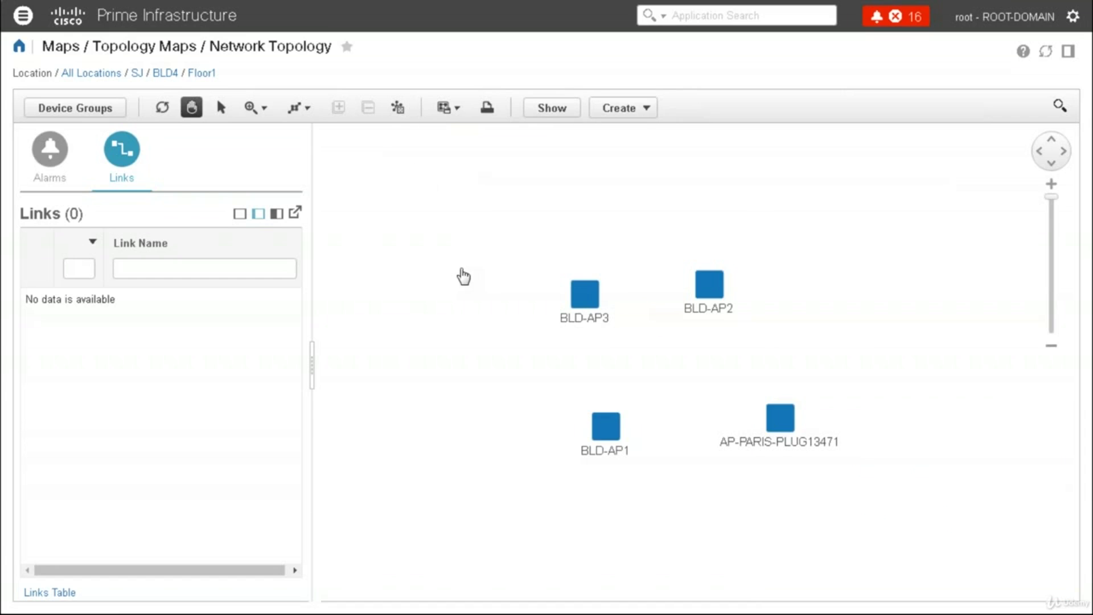
# Arrange the Floor1 access points in Hierarchical Layout, then reapply a layout
pyautogui.click(306, 109)
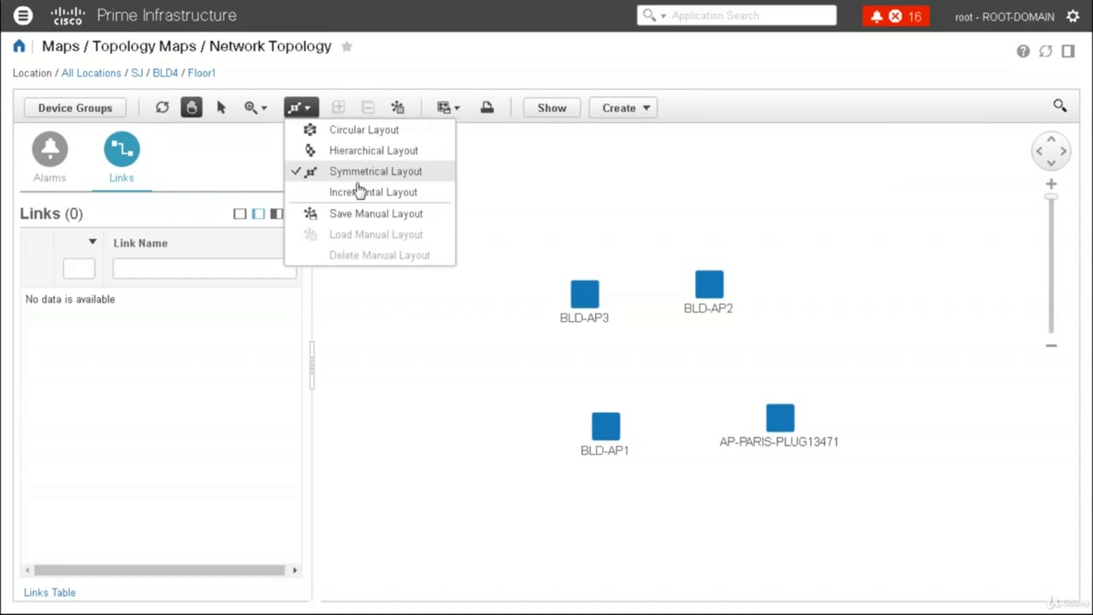
pyautogui.click(373, 151)
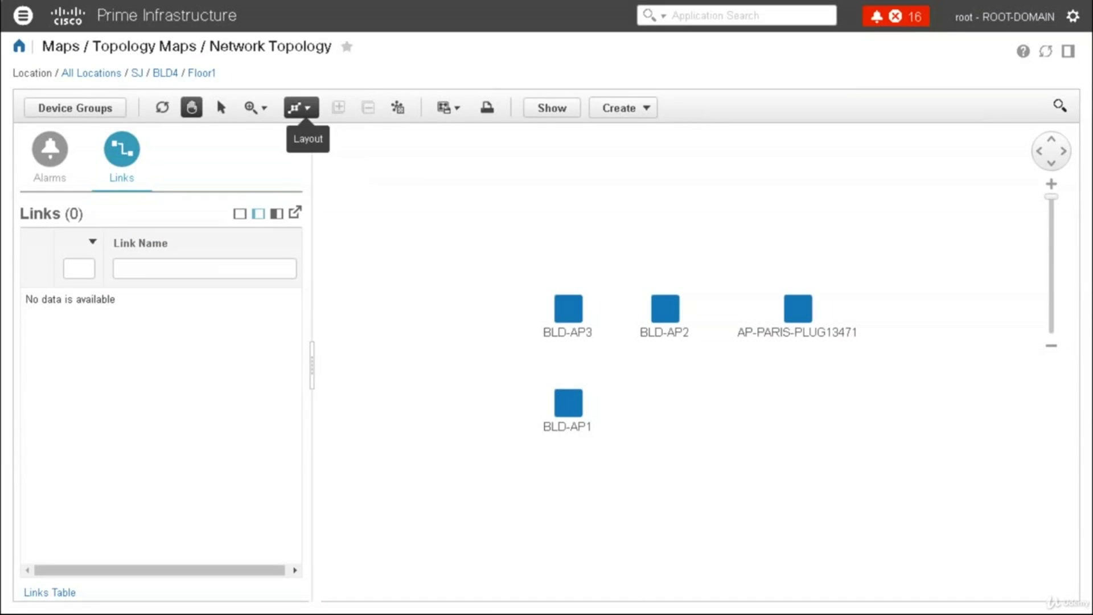
pyautogui.click(300, 108)
pyautogui.click(341, 130)
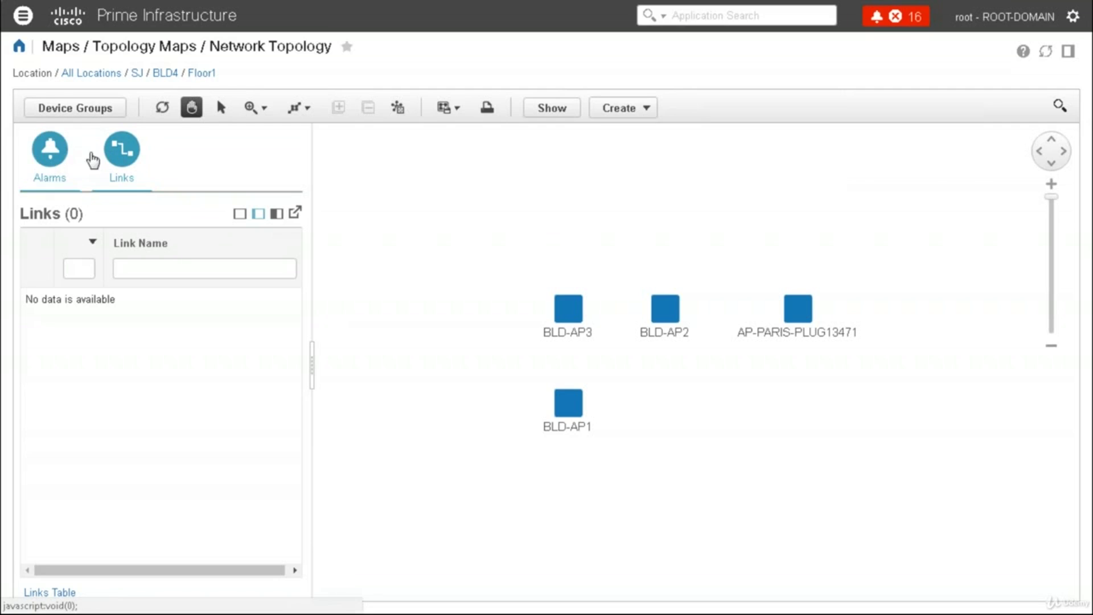
# Show the alarm summary, switch Device Groups to All Locations, and list the 16 critical alarms
pyautogui.click(53, 153)
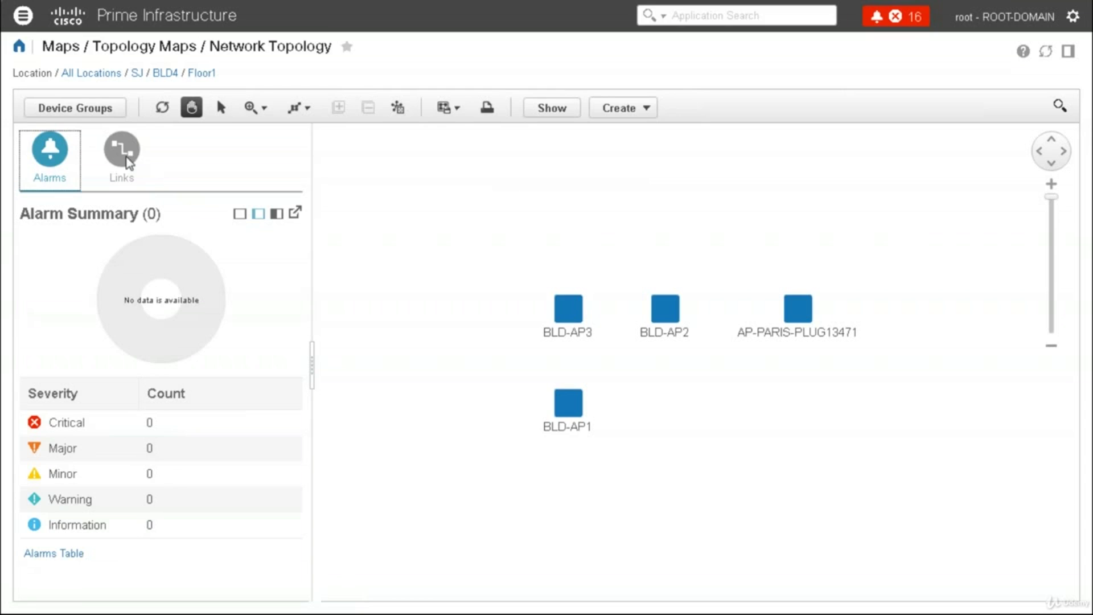
pyautogui.click(74, 107)
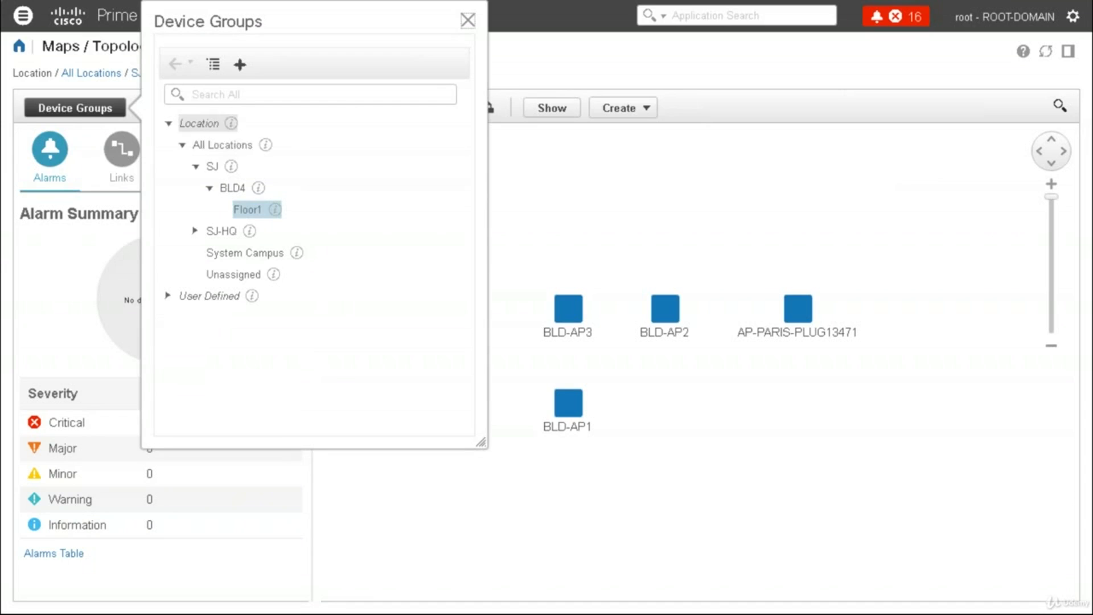
pyautogui.click(240, 147)
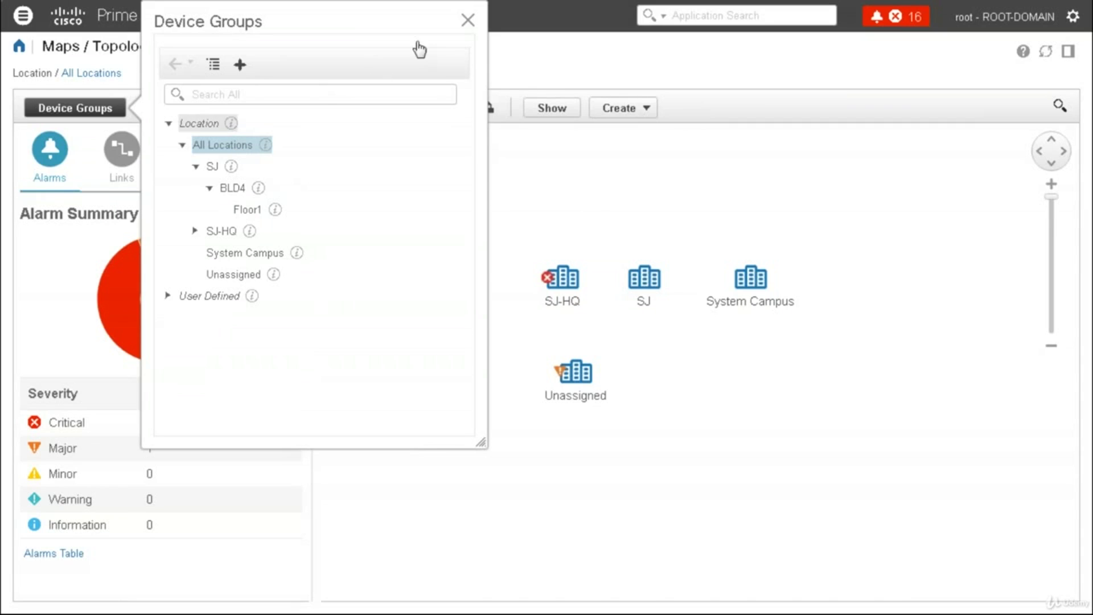
pyautogui.click(467, 20)
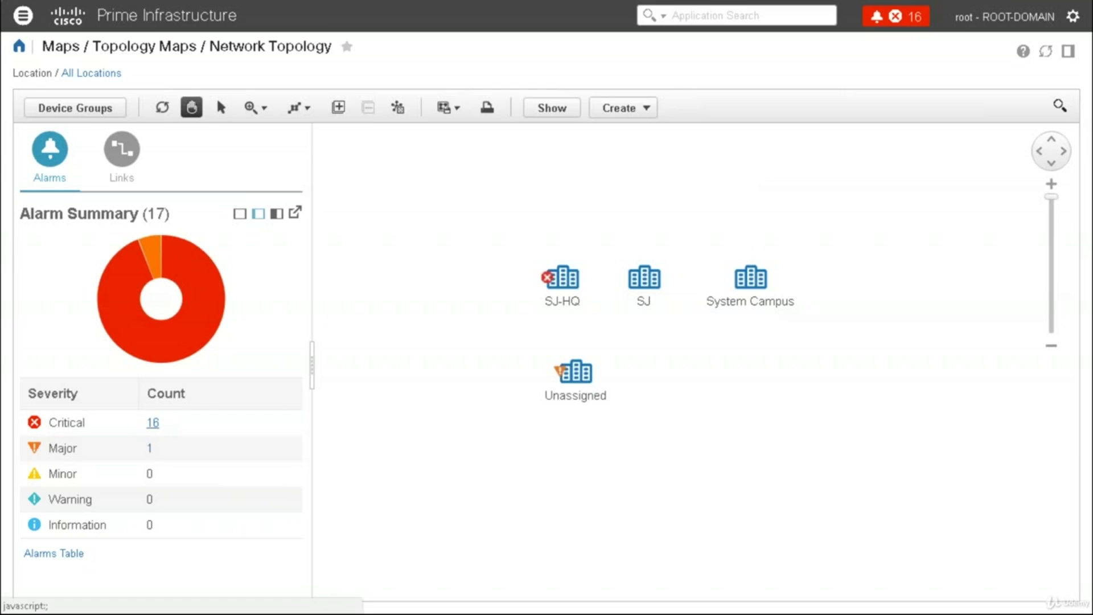
pyautogui.click(153, 424)
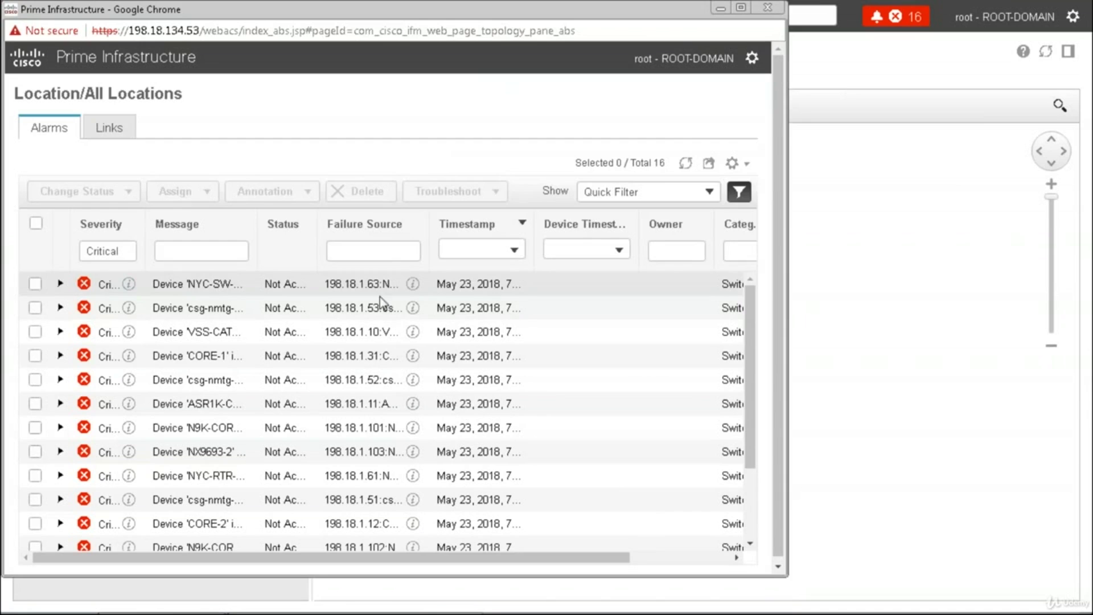
# Expand the NYC-SW-3650 unreachable alarm, review its General and Device Details, then close the window
pyautogui.click(61, 286)
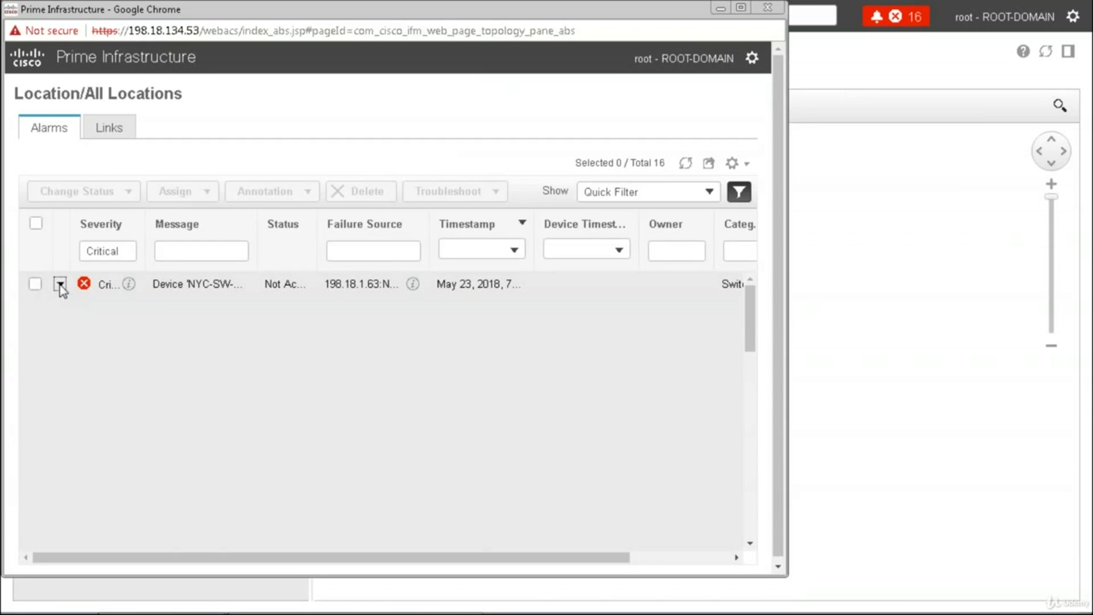
pyautogui.moveTo(753, 338); pyautogui.dragTo(752, 422)
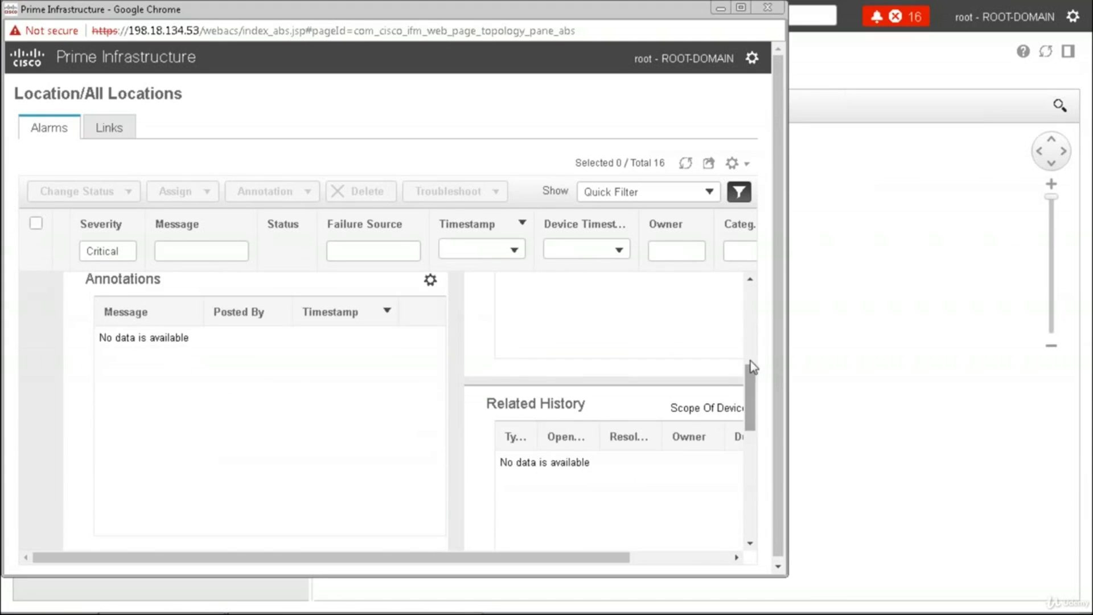
pyautogui.moveTo(751, 367); pyautogui.dragTo(756, 302)
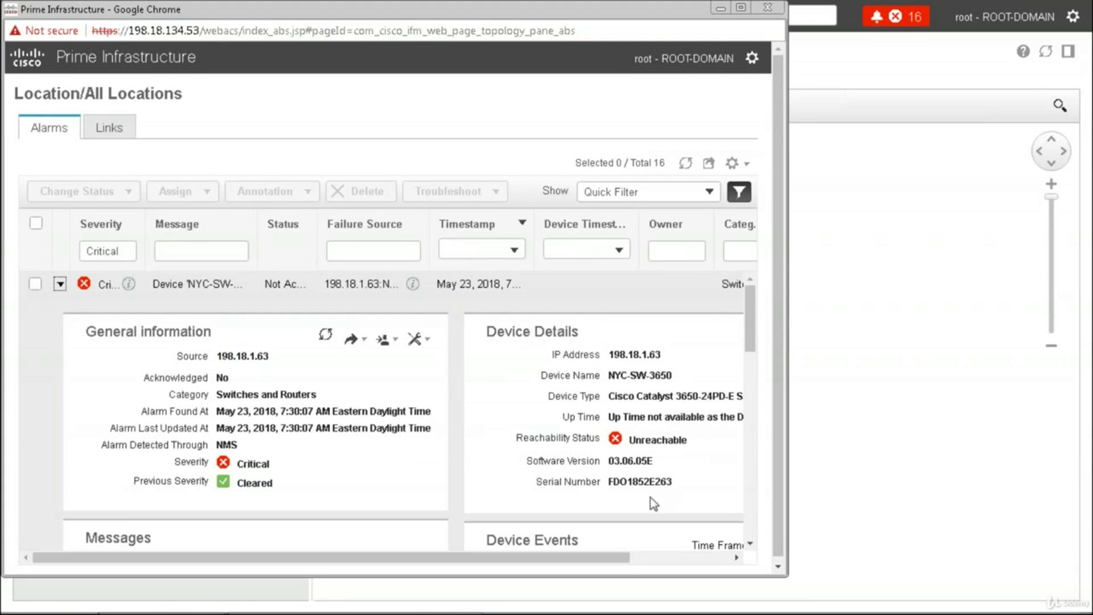
pyautogui.moveTo(615, 560); pyautogui.dragTo(655, 555)
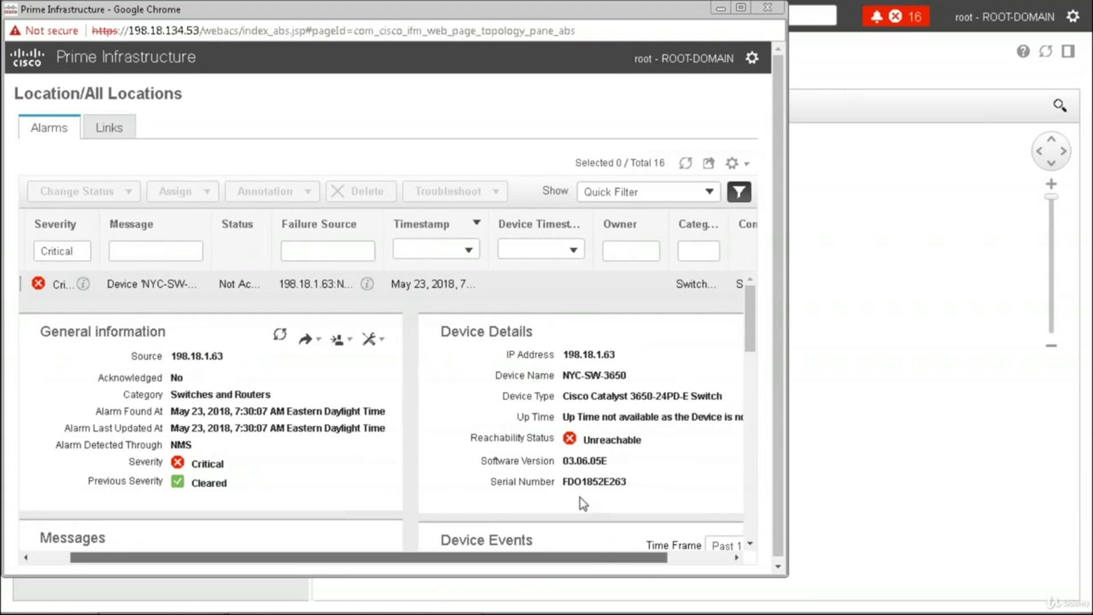
pyautogui.moveTo(572, 560); pyautogui.dragTo(449, 563)
pyautogui.moveTo(750, 336); pyautogui.dragTo(753, 419)
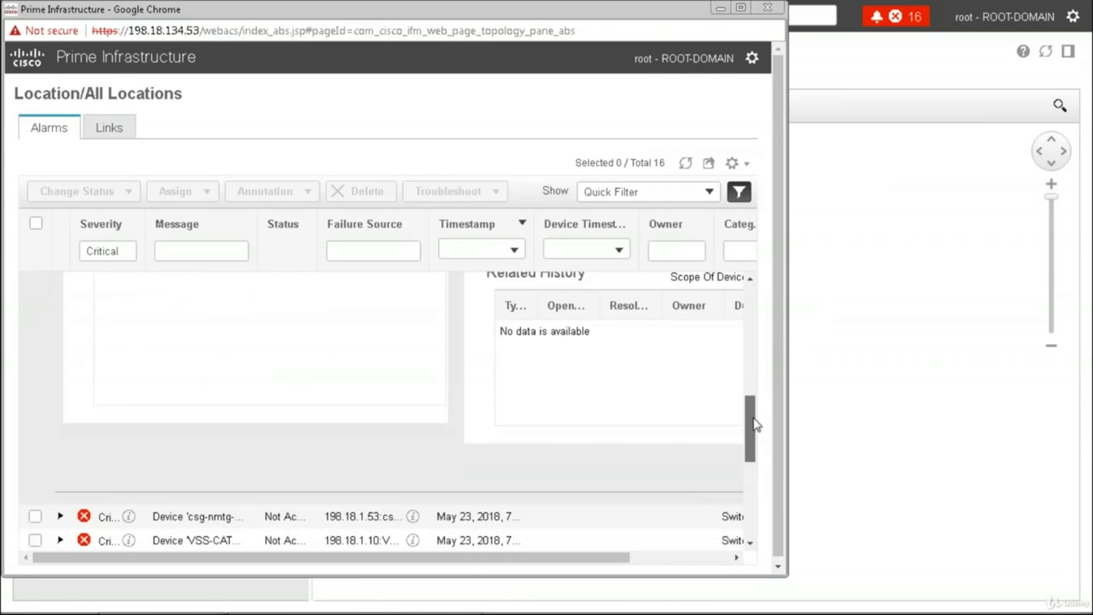
pyautogui.scroll(10, 754, 421)
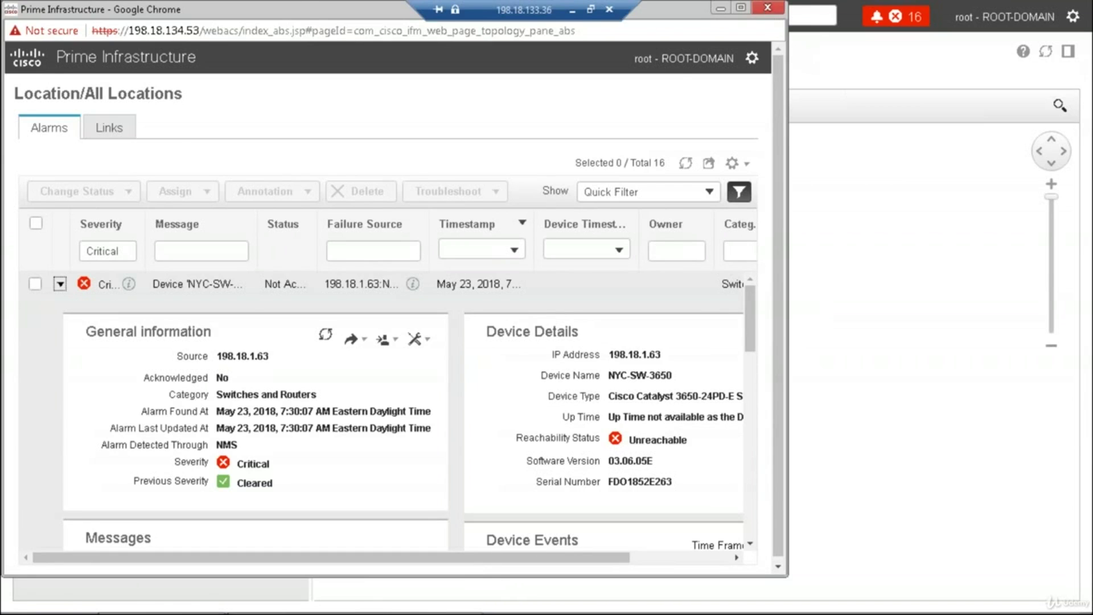
pyautogui.click(767, 7)
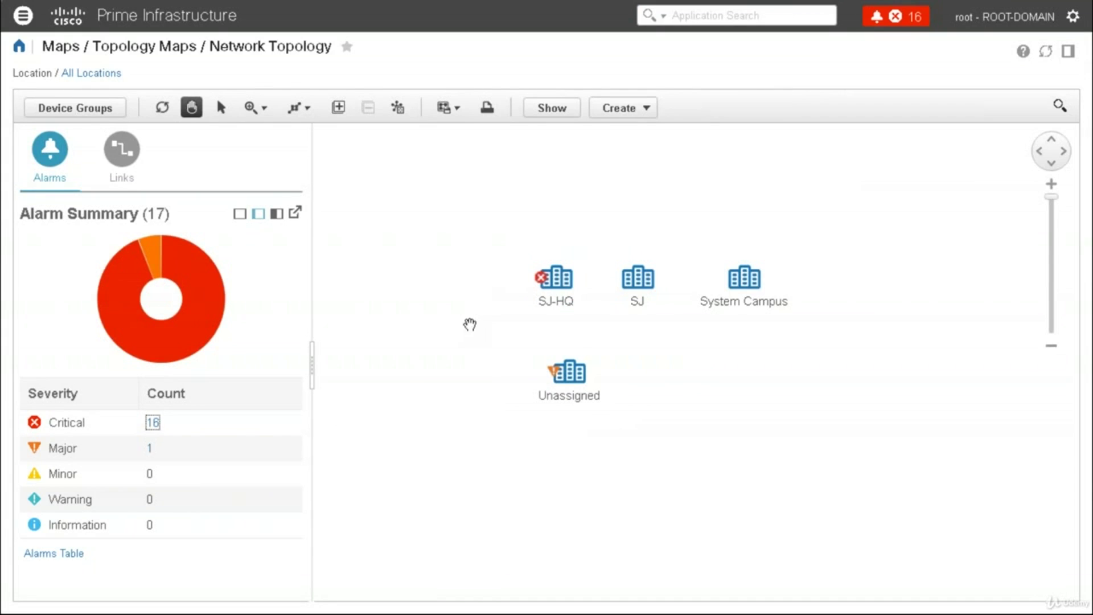
# Drill into SJ-HQ's buildings and show the Building 4–Building 3 link details
pyautogui.click(567, 291)
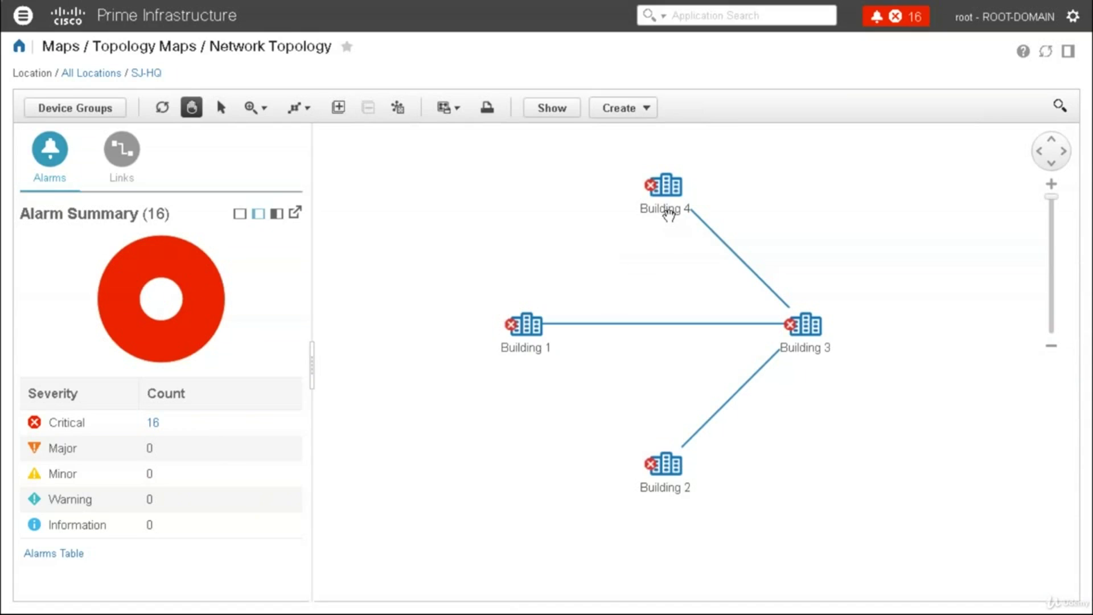
pyautogui.click(742, 266)
pyautogui.click(405, 385)
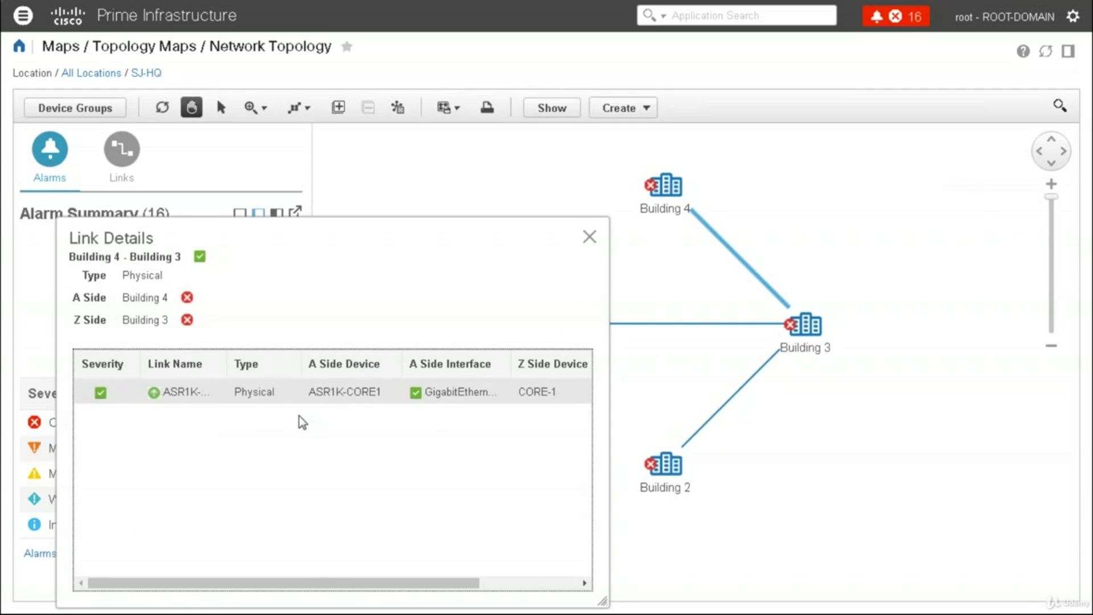
# Close the link details and drill into Building 4's five devices
pyautogui.moveTo(605, 602); pyautogui.dragTo(604, 577)
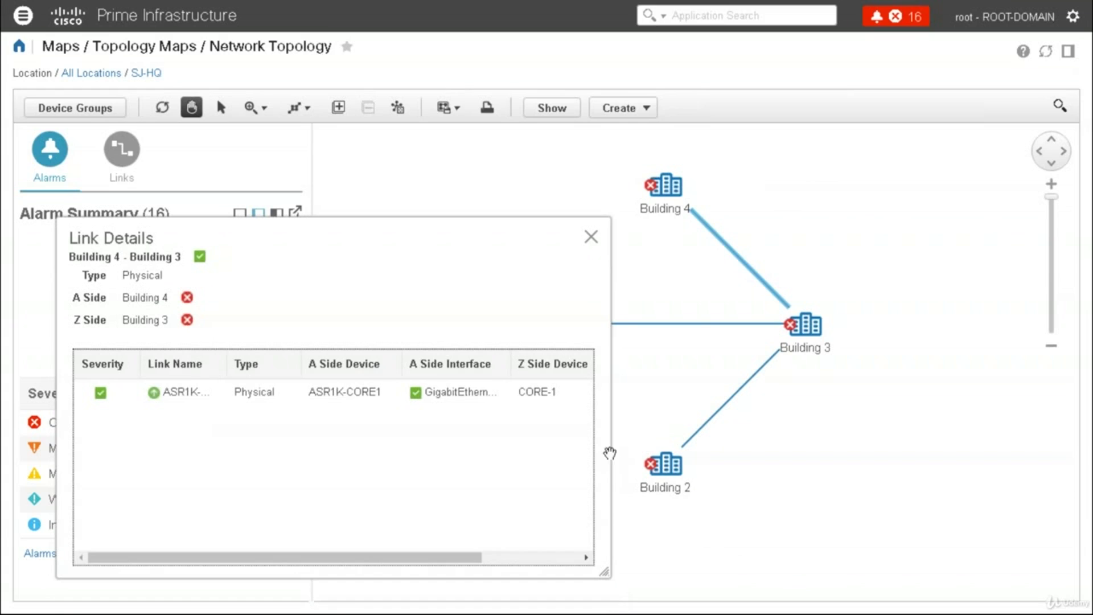
pyautogui.click(591, 236)
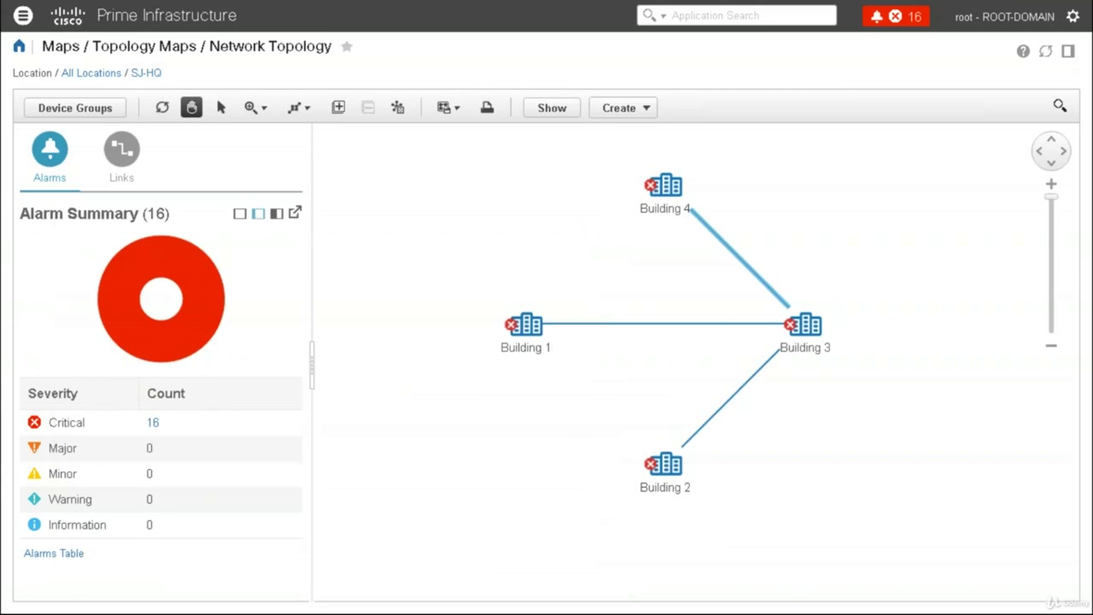
pyautogui.doubleClick(672, 195)
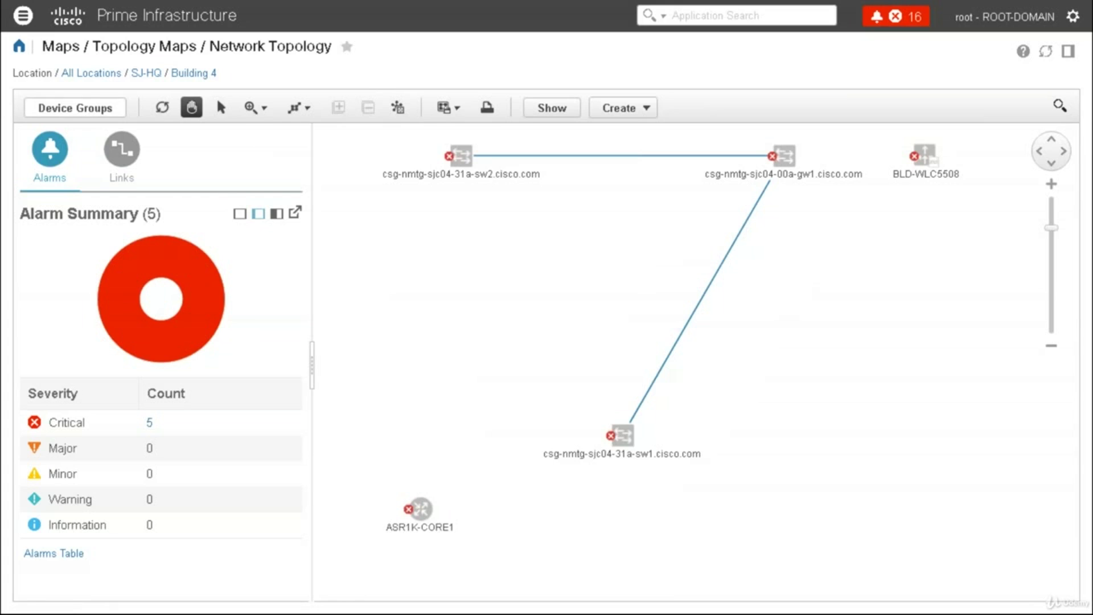
# Switch the map back to SJ-HQ, drill into Building 3, and select CORE-1
pyautogui.click(75, 107)
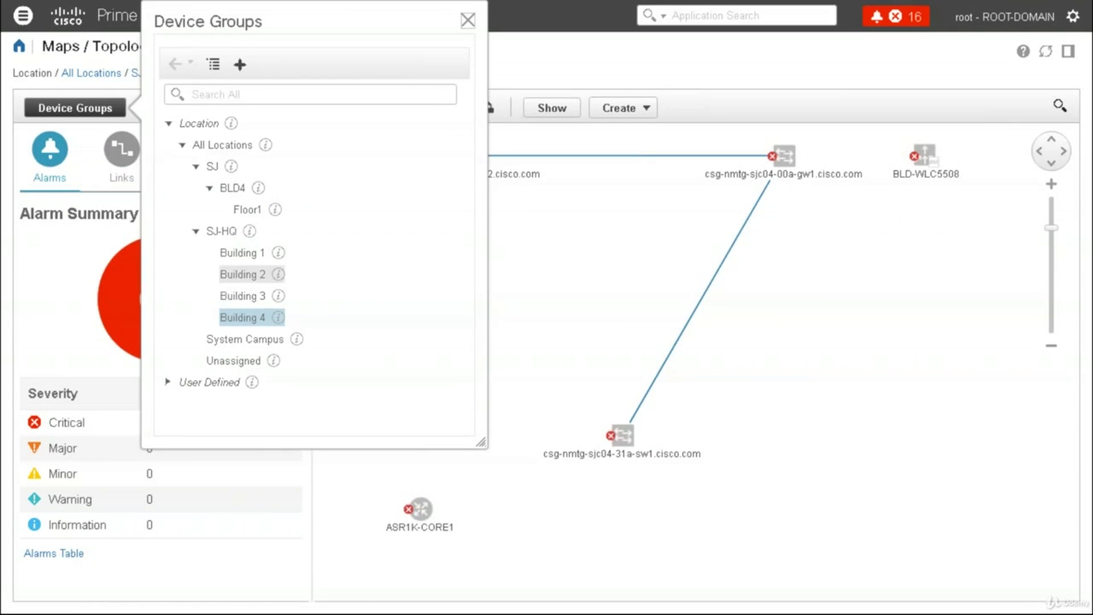
pyautogui.click(229, 232)
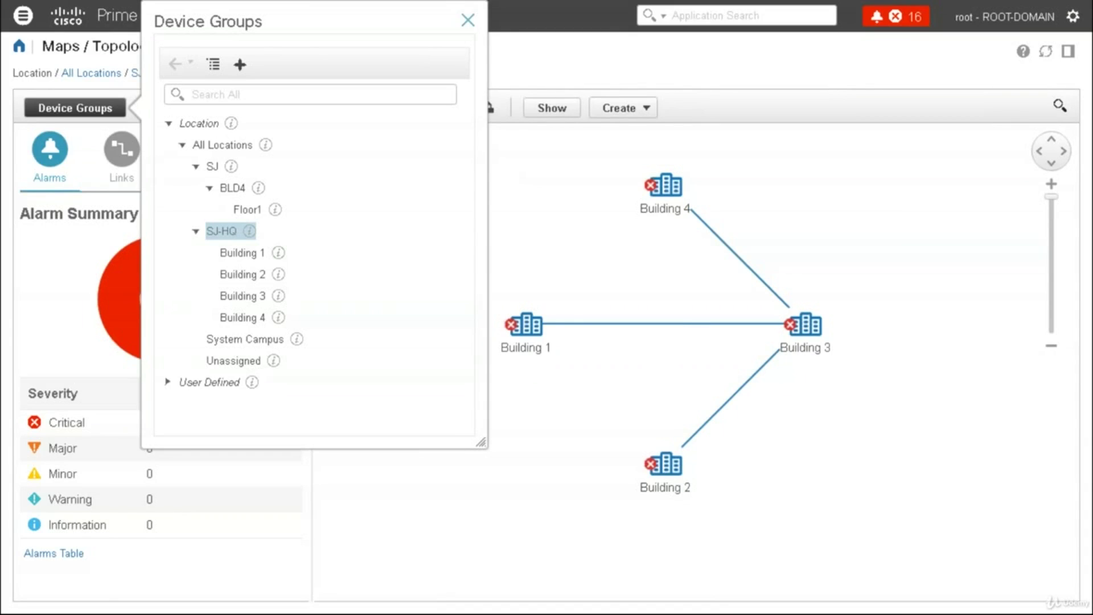
pyautogui.click(680, 323)
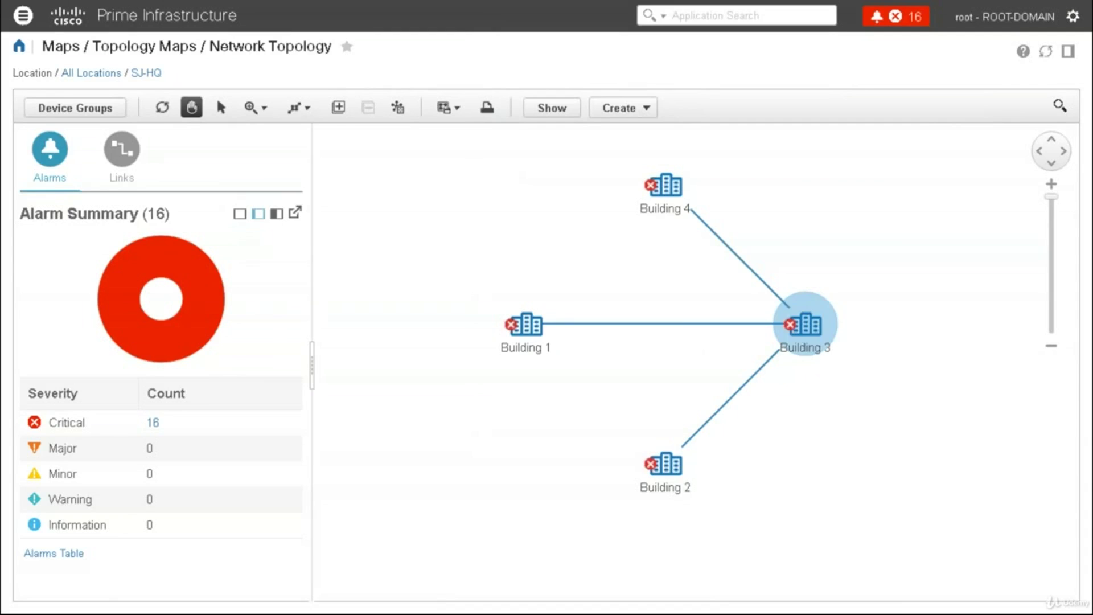
pyautogui.doubleClick(805, 324)
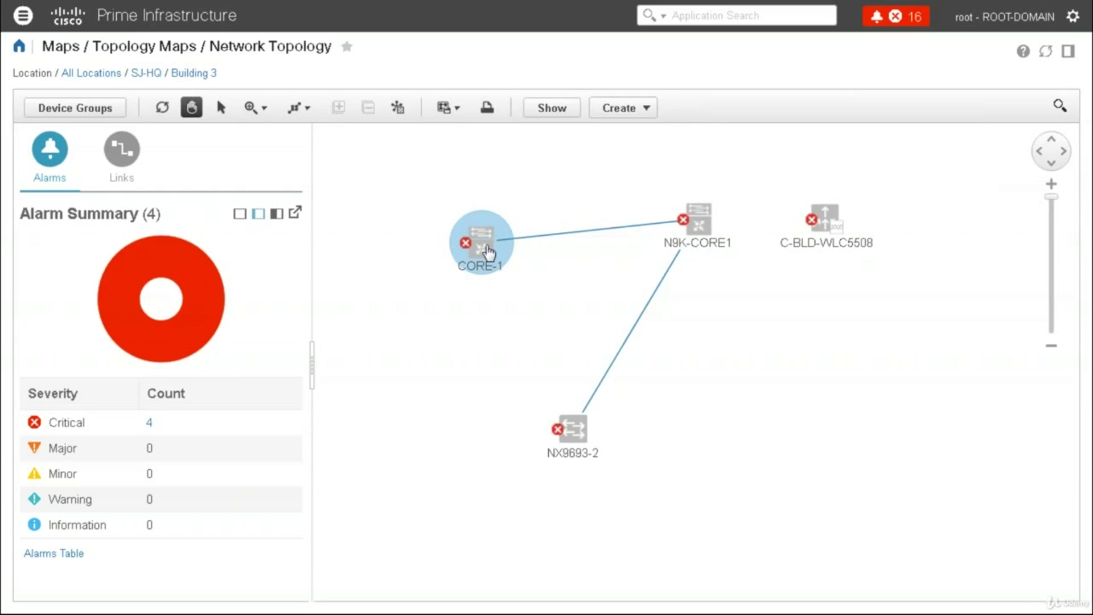
pyautogui.click(489, 252)
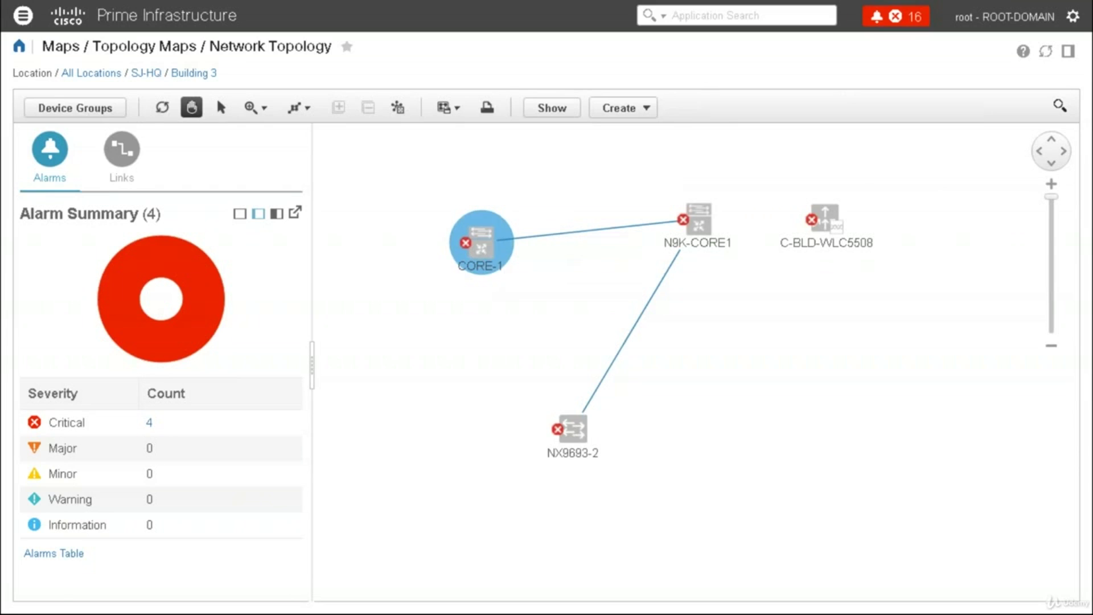
# Open CORE-1's 360° view from its quick details
pyautogui.click(481, 244)
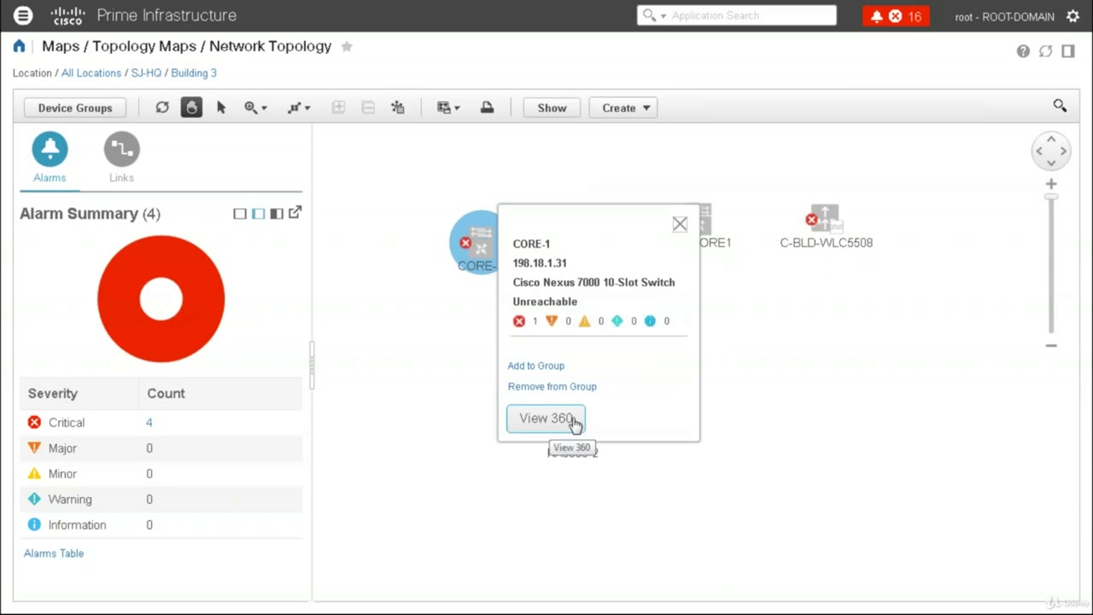
pyautogui.click(578, 422)
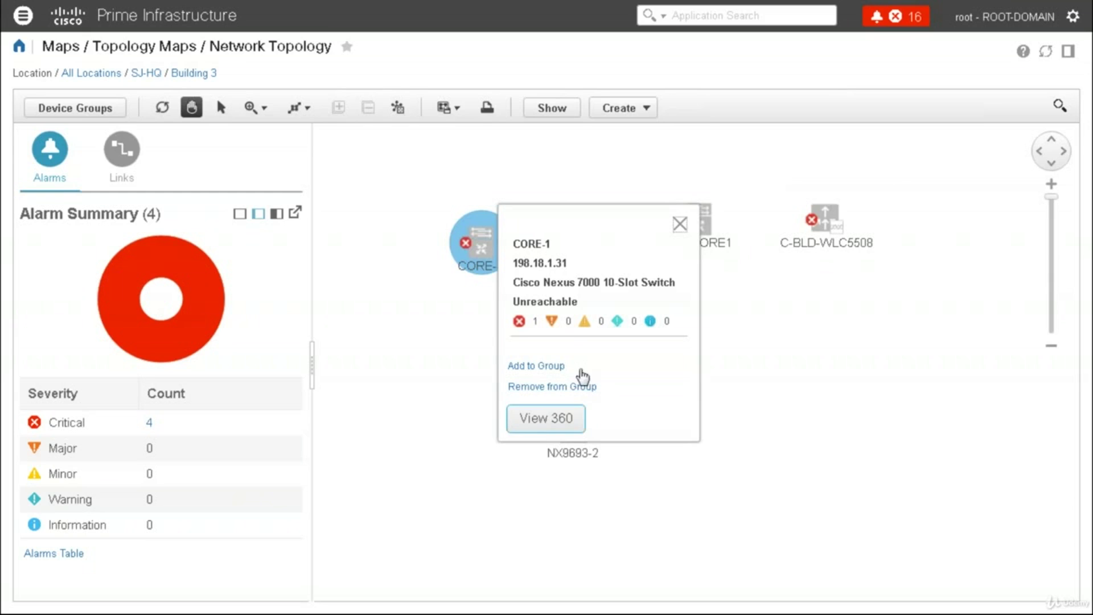
pyautogui.click(552, 419)
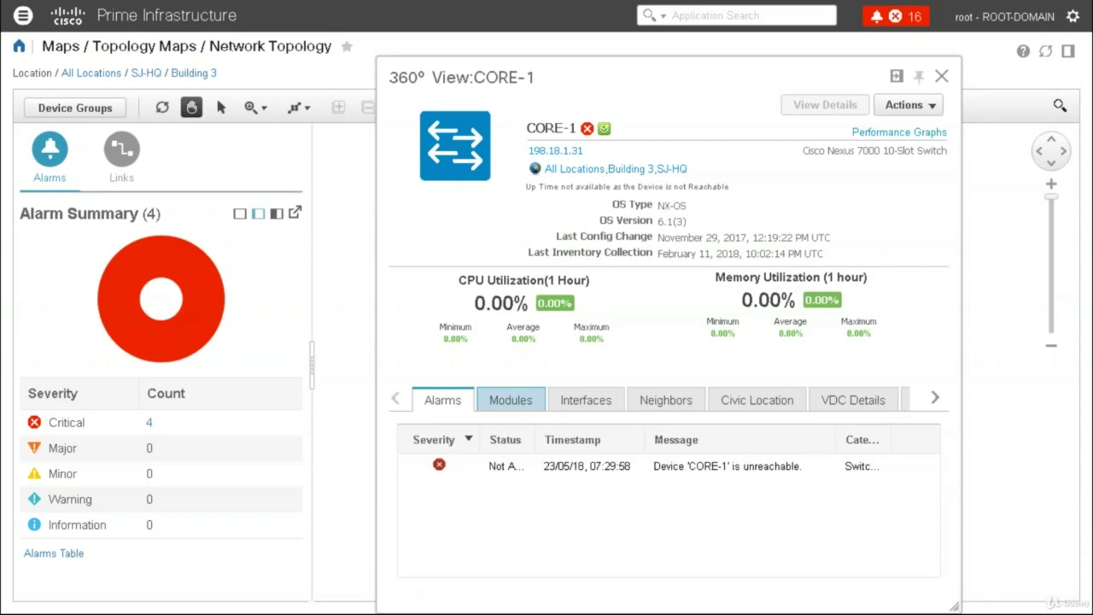
# Browse CORE-1's Modules, Interfaces, Neighbors, VDC Details and Recent Changes, then open Actions
pyautogui.click(511, 399)
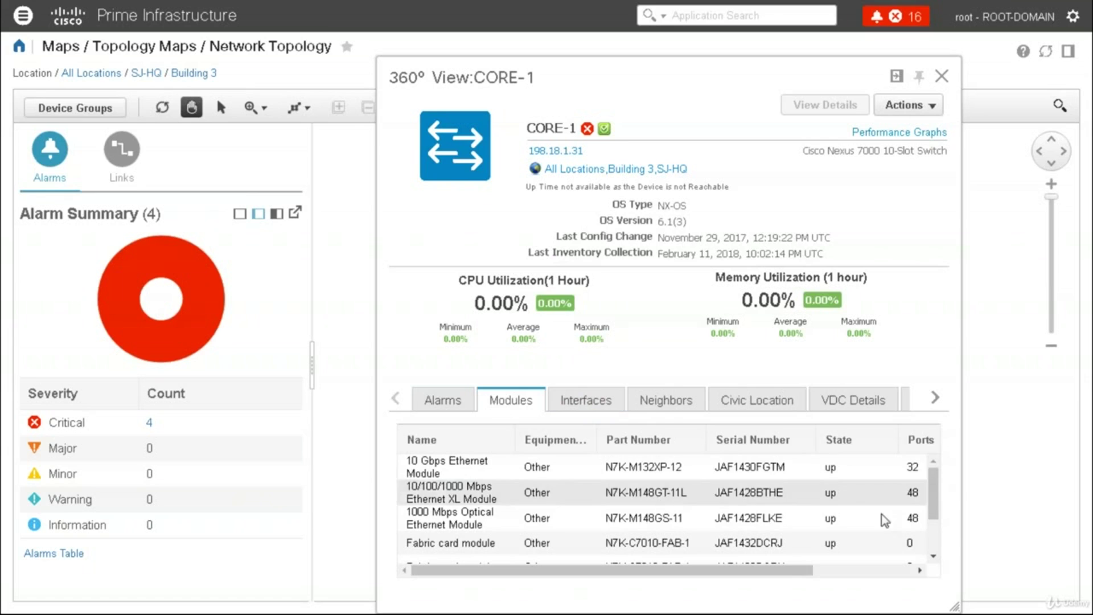
pyautogui.scroll(-3, 936, 537)
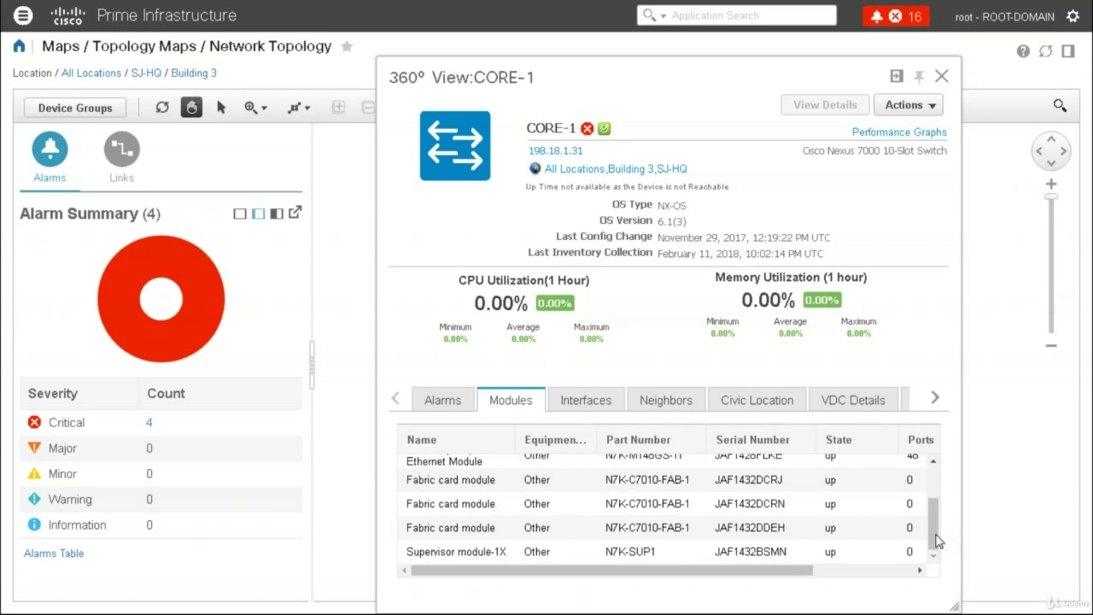
pyautogui.click(584, 398)
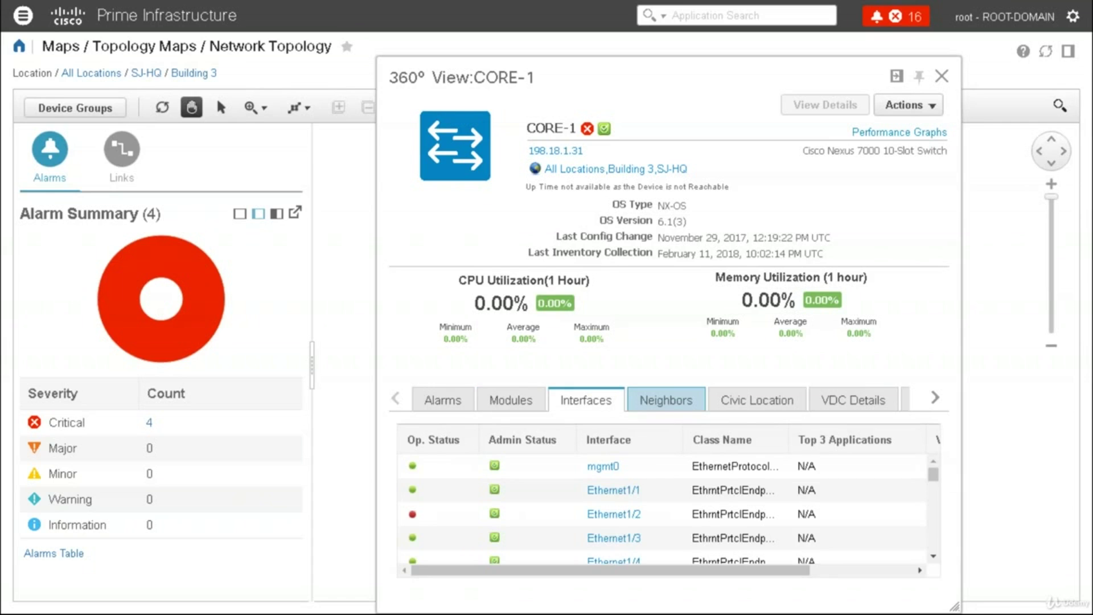
pyautogui.click(665, 401)
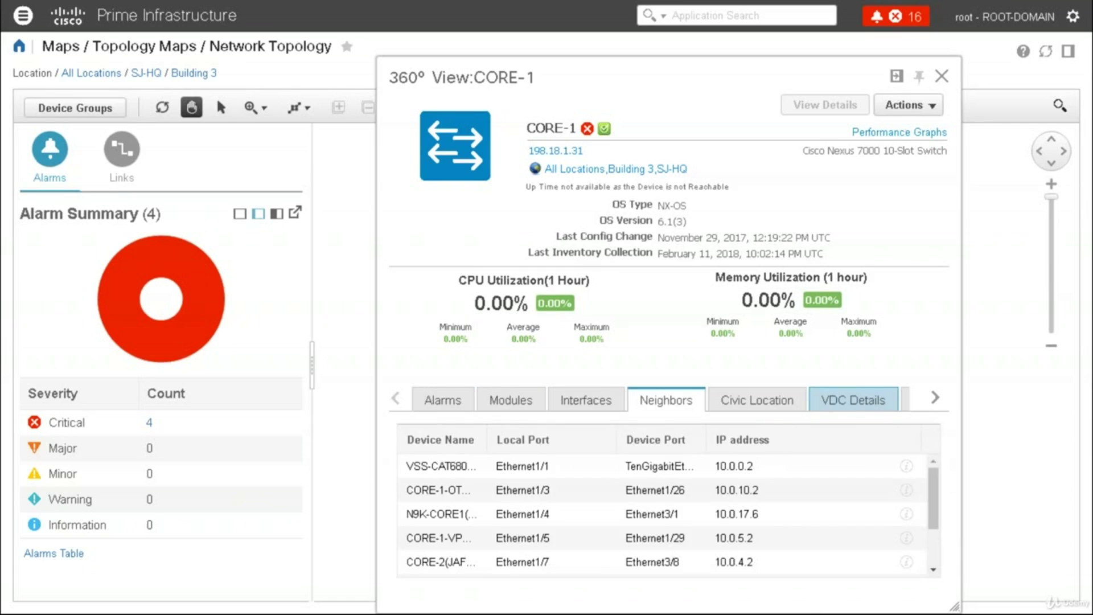
pyautogui.click(853, 400)
pyautogui.click(934, 397)
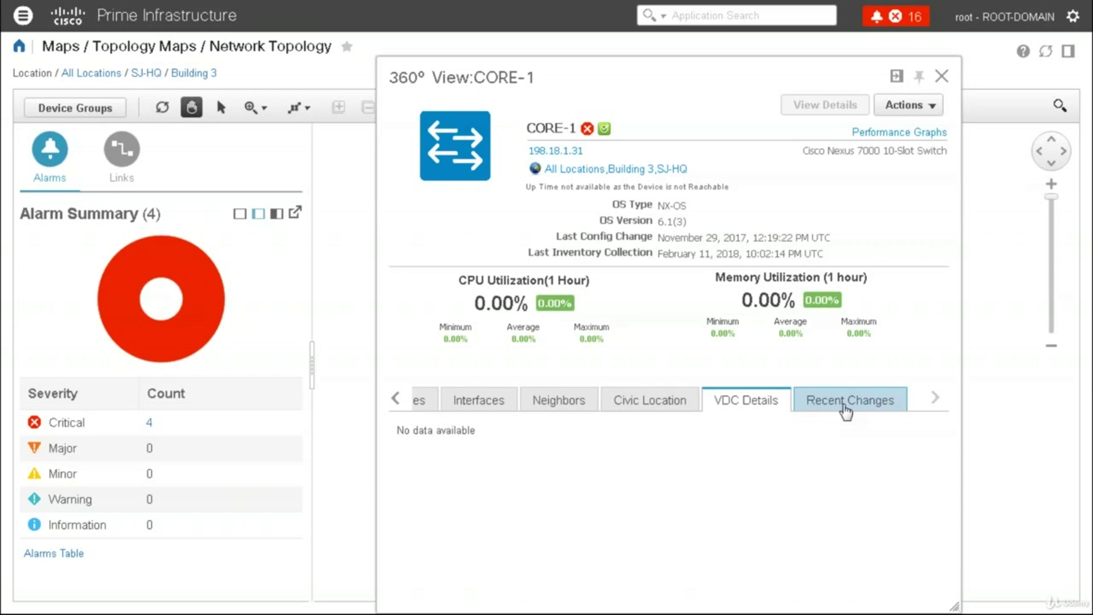
pyautogui.click(847, 408)
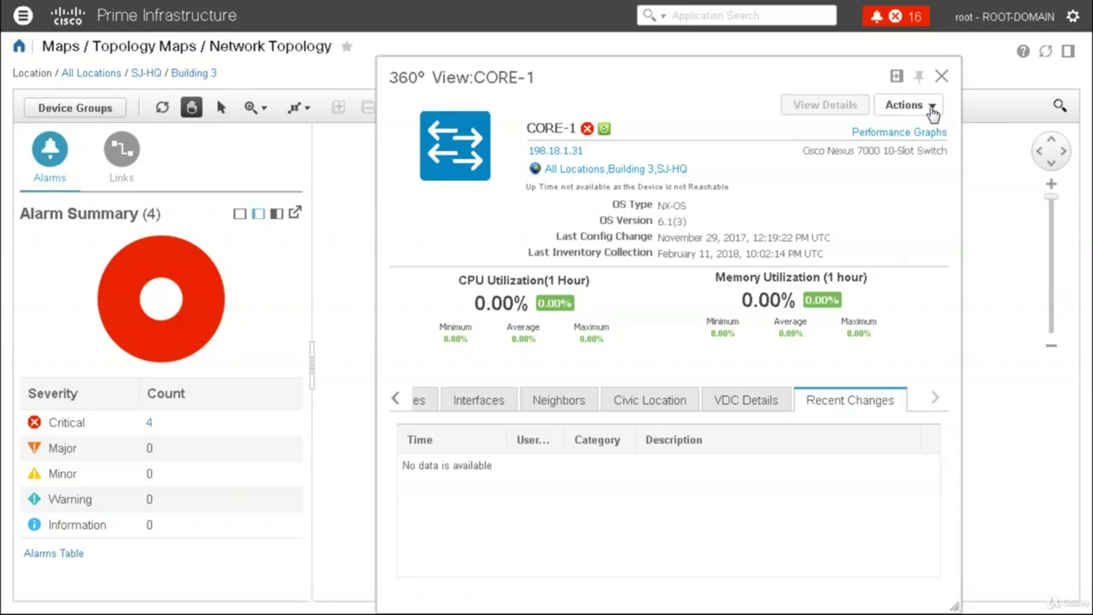
pyautogui.click(931, 112)
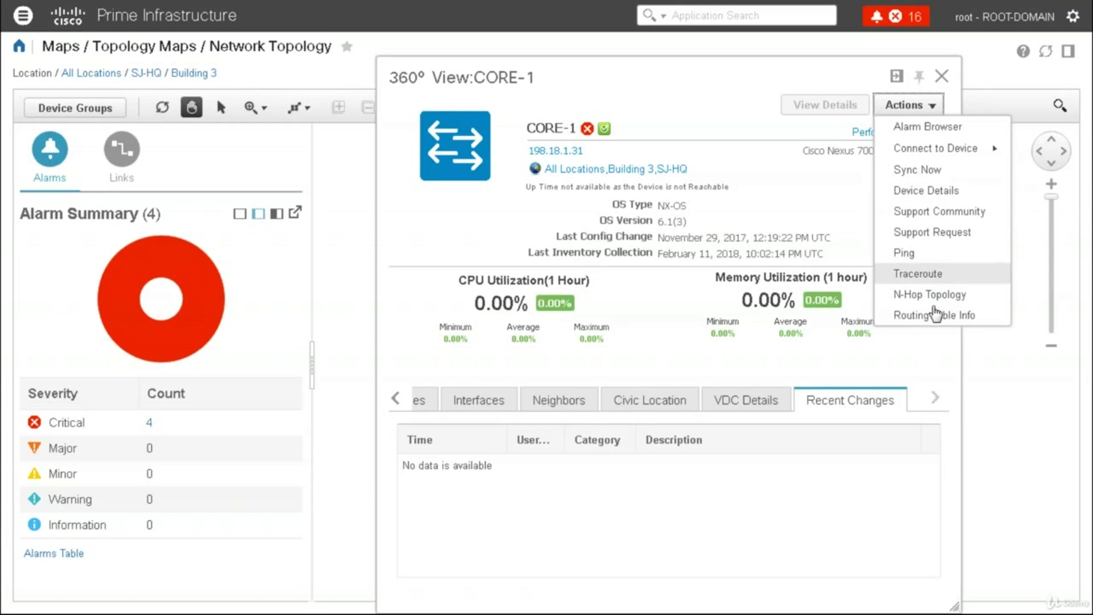
# View CORE-1's Routing Table Info, then its Device Details page, closing the 360° view
pyautogui.click(935, 315)
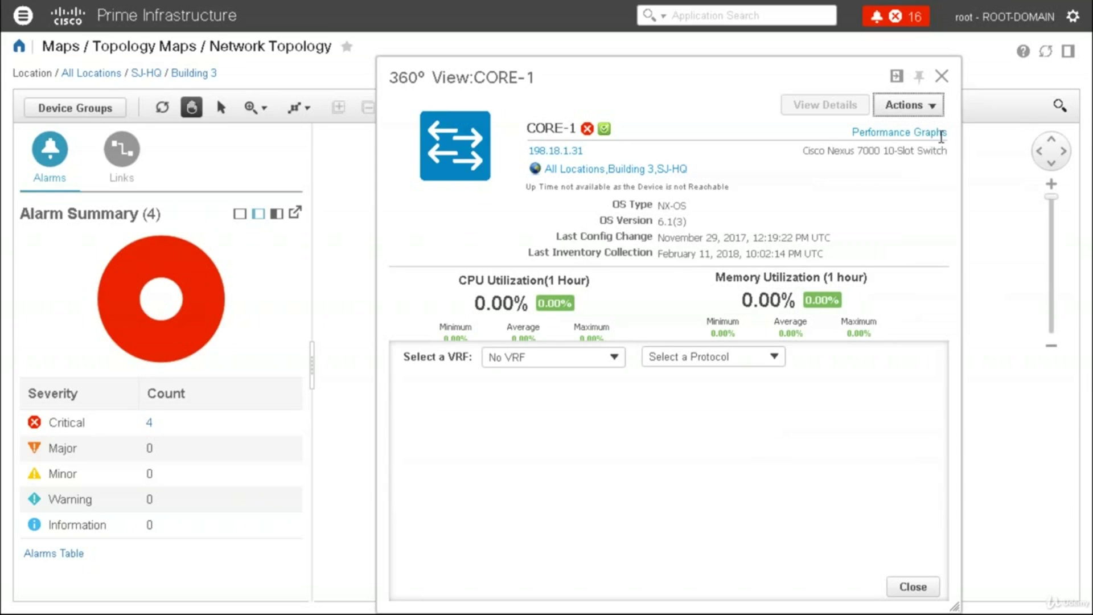
pyautogui.click(909, 104)
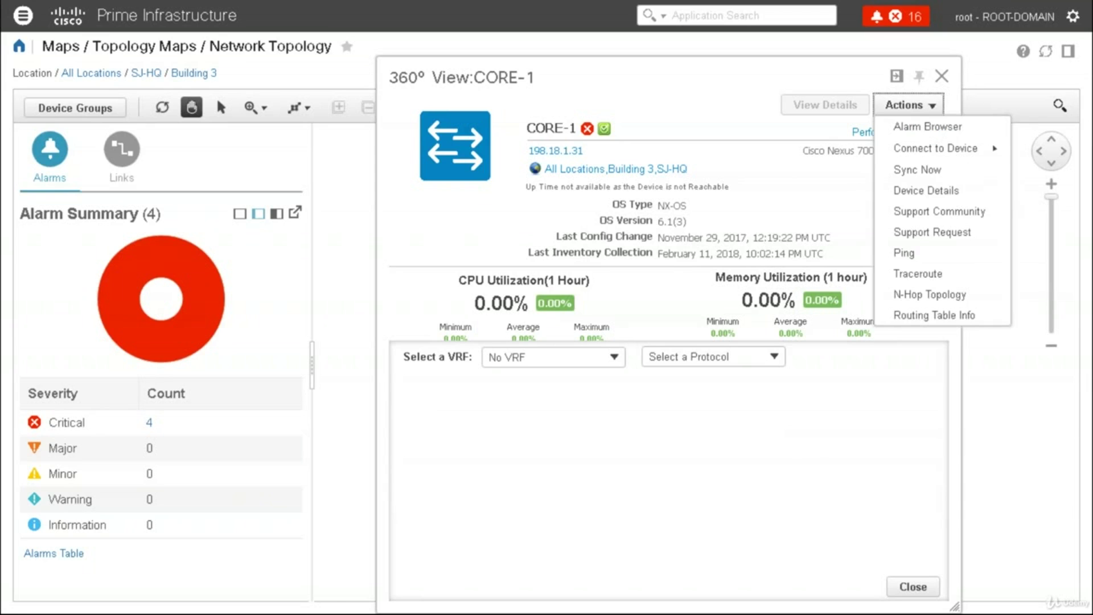
pyautogui.click(936, 190)
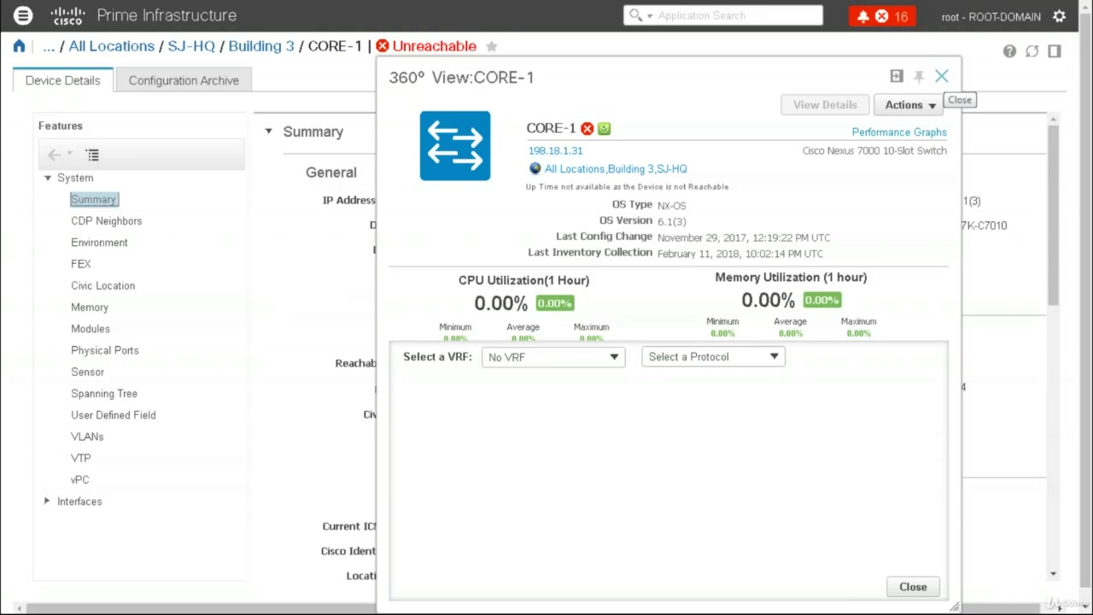
pyautogui.click(941, 76)
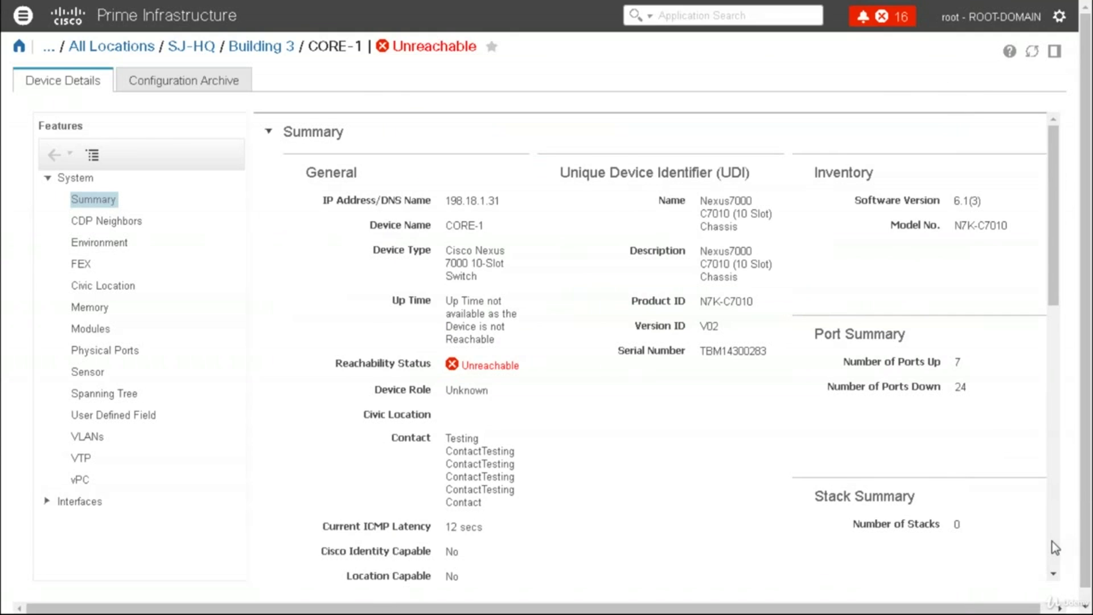
# Review CORE-1's Memory and Modules, then view its Configuration Archive version from November 29, 2017
pyautogui.scroll(-10, 1055, 547)
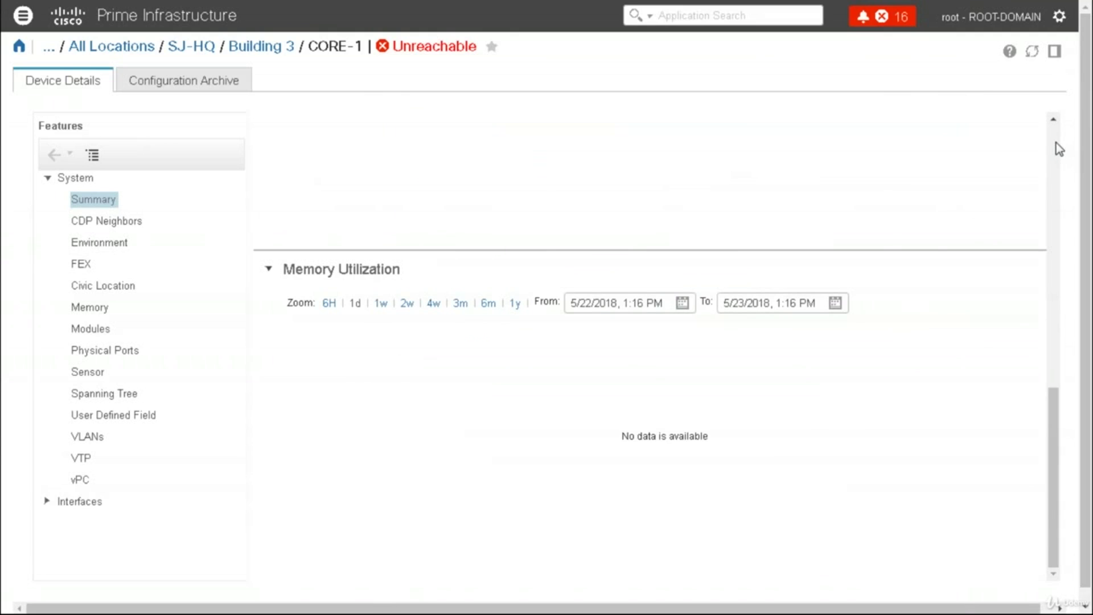
pyautogui.scroll(6, 1057, 142)
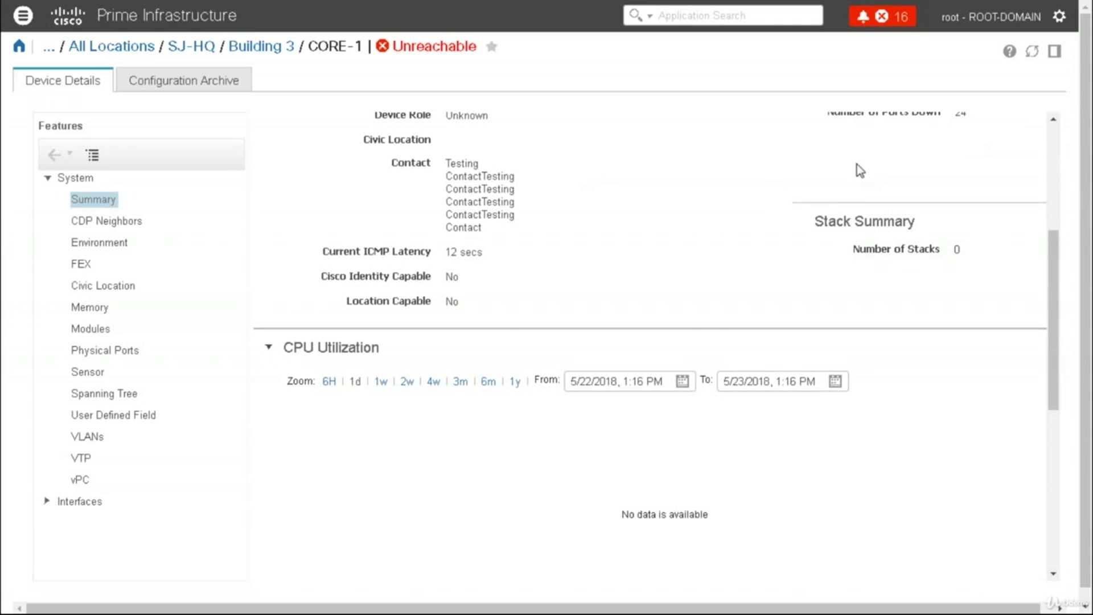
pyautogui.scroll(5, 1053, 131)
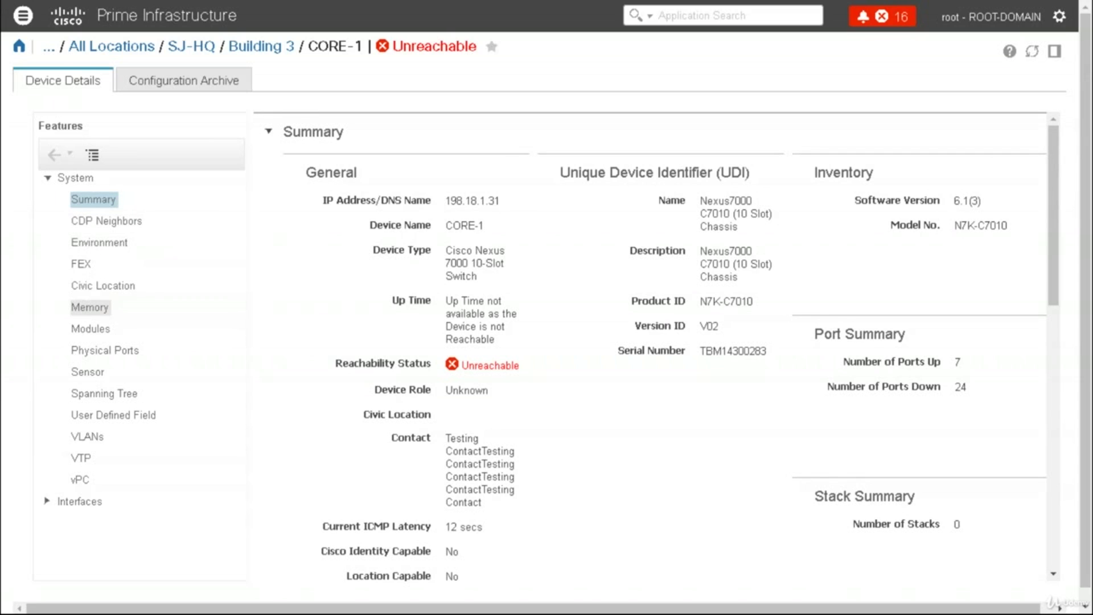
pyautogui.click(89, 307)
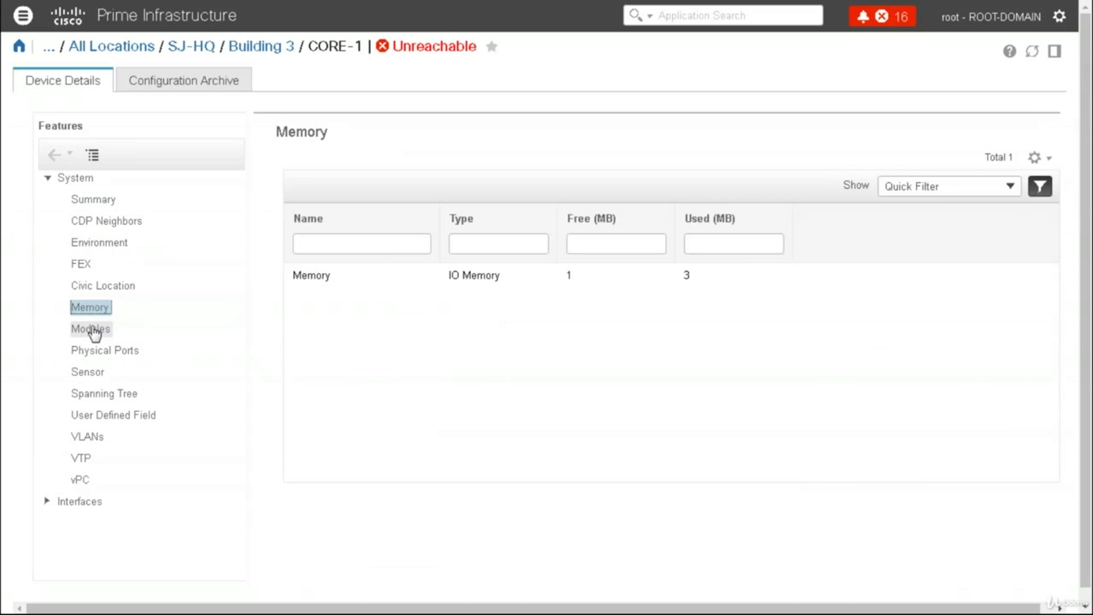
pyautogui.click(91, 329)
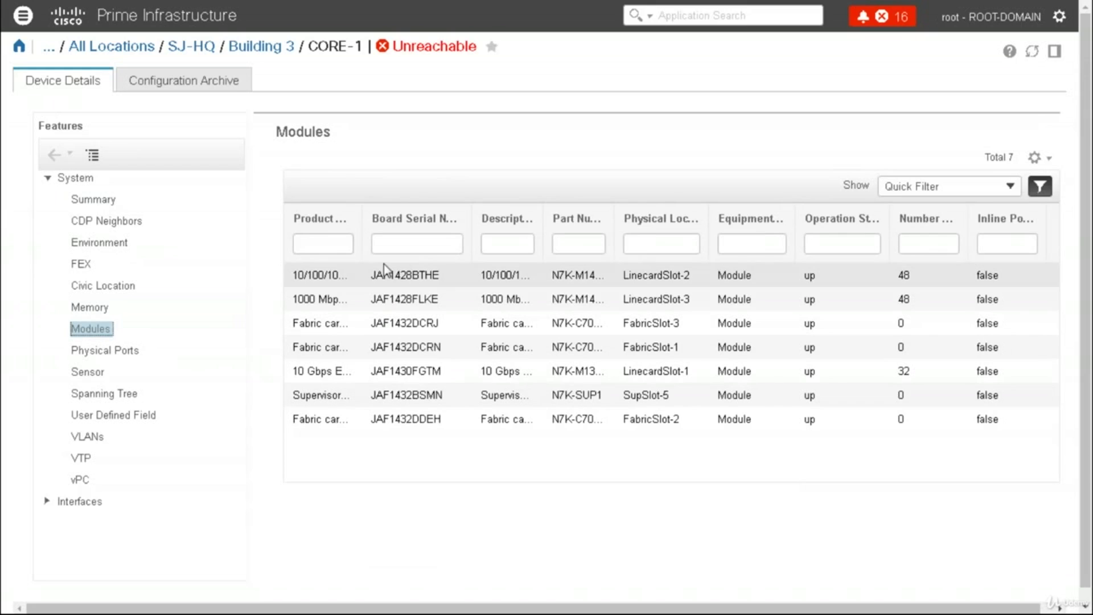
pyautogui.click(185, 87)
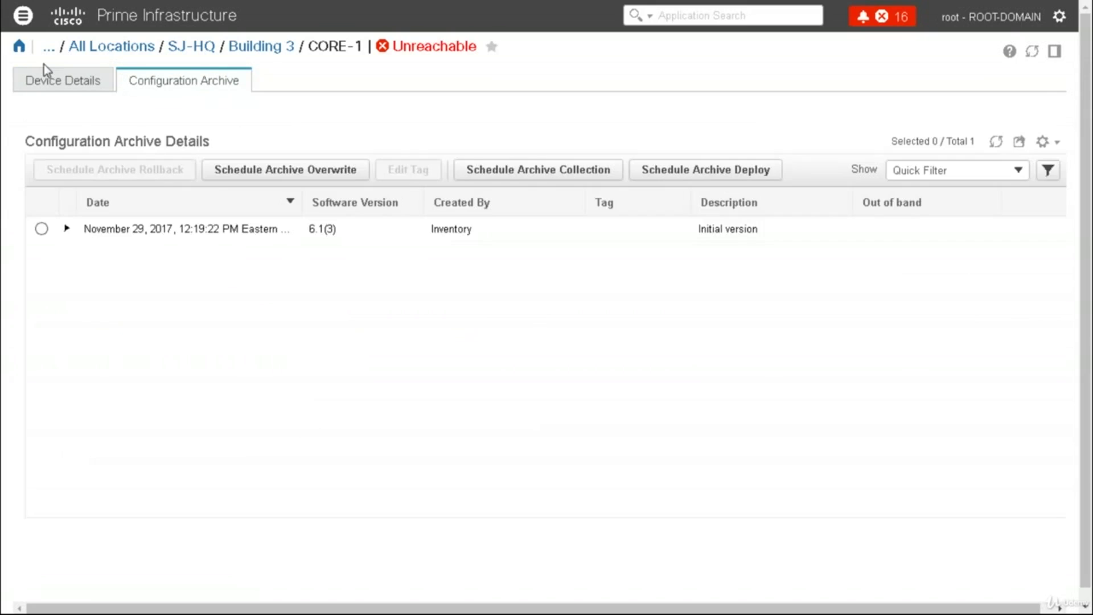
# Open Maps > Datacenter Topology showing All Locations, then bring up the Maps list again
pyautogui.click(22, 18)
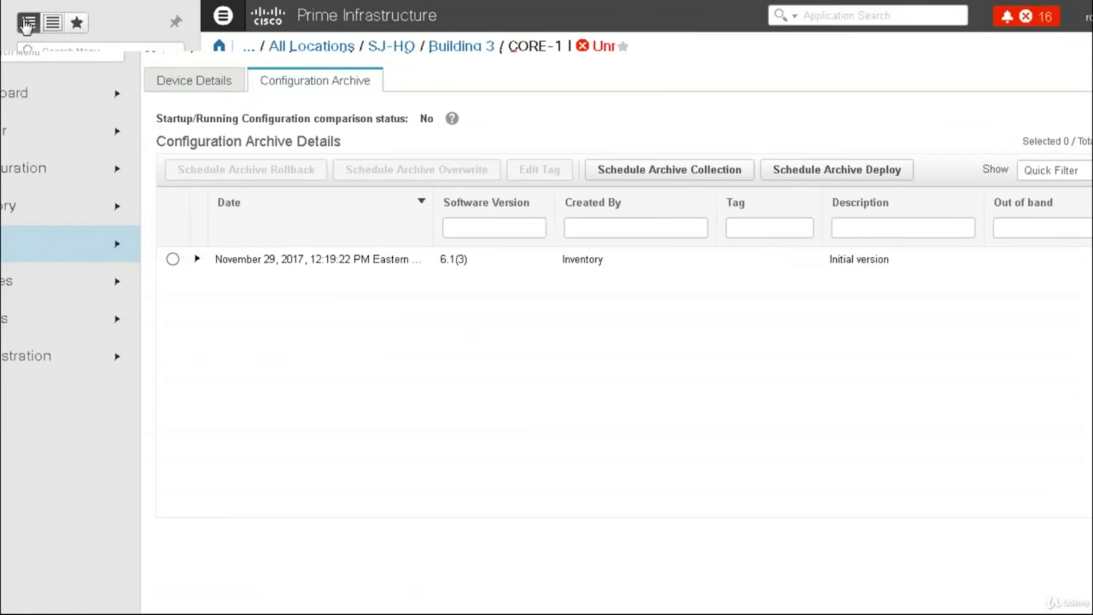
pyautogui.moveTo(90, 97)
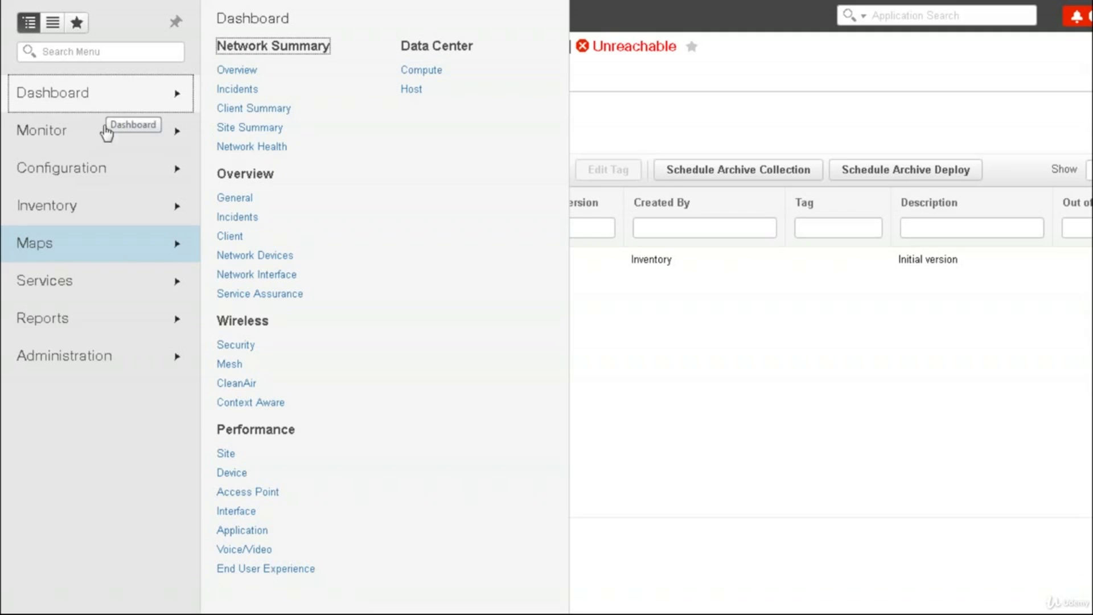
pyautogui.moveTo(146, 255)
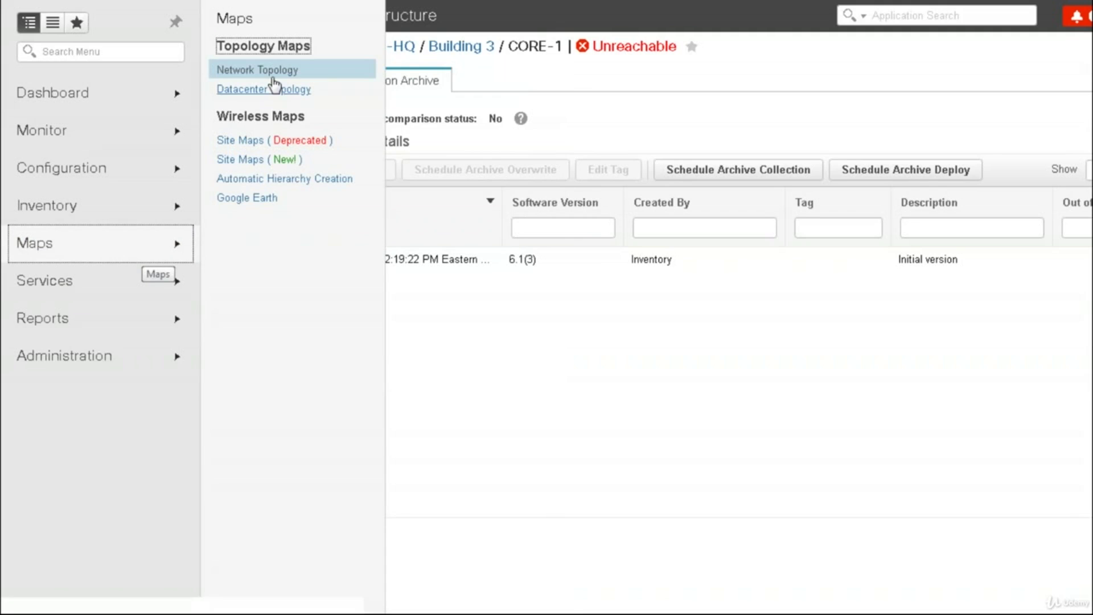
pyautogui.click(270, 97)
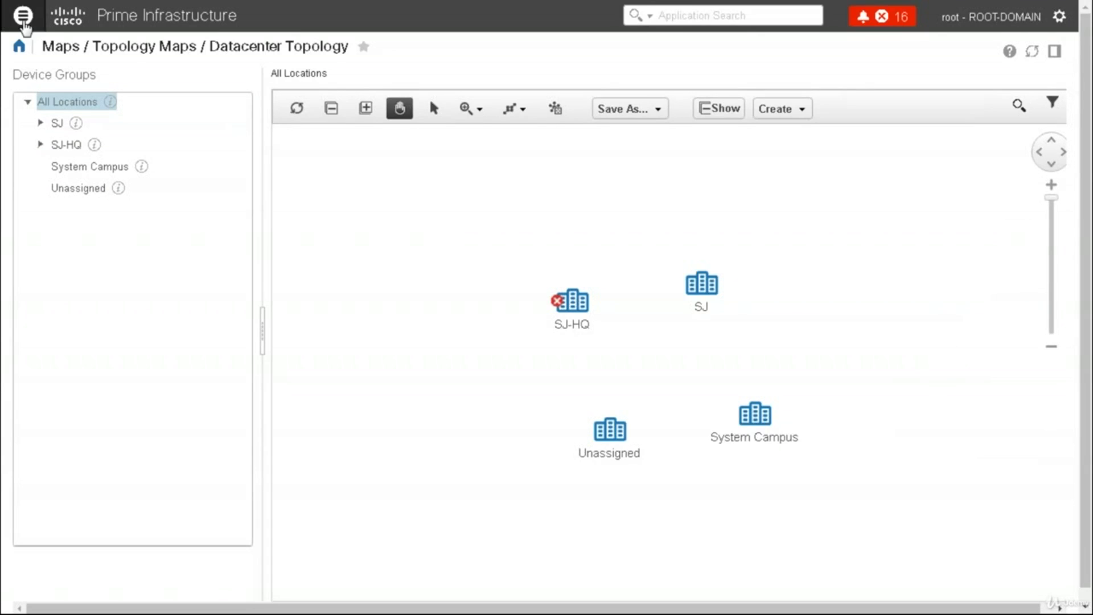
pyautogui.click(23, 17)
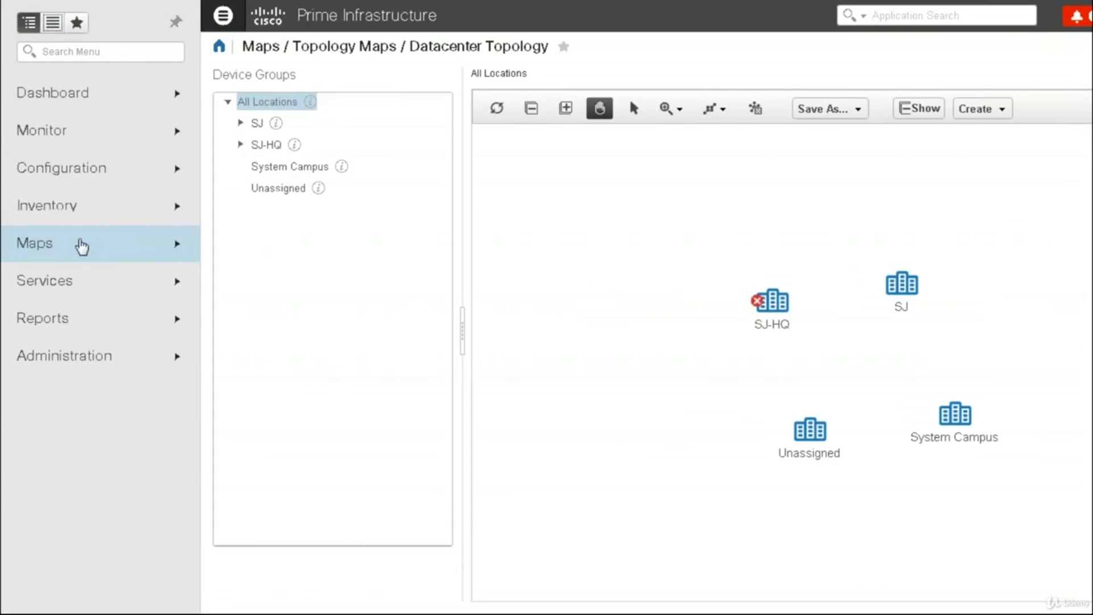
pyautogui.click(106, 252)
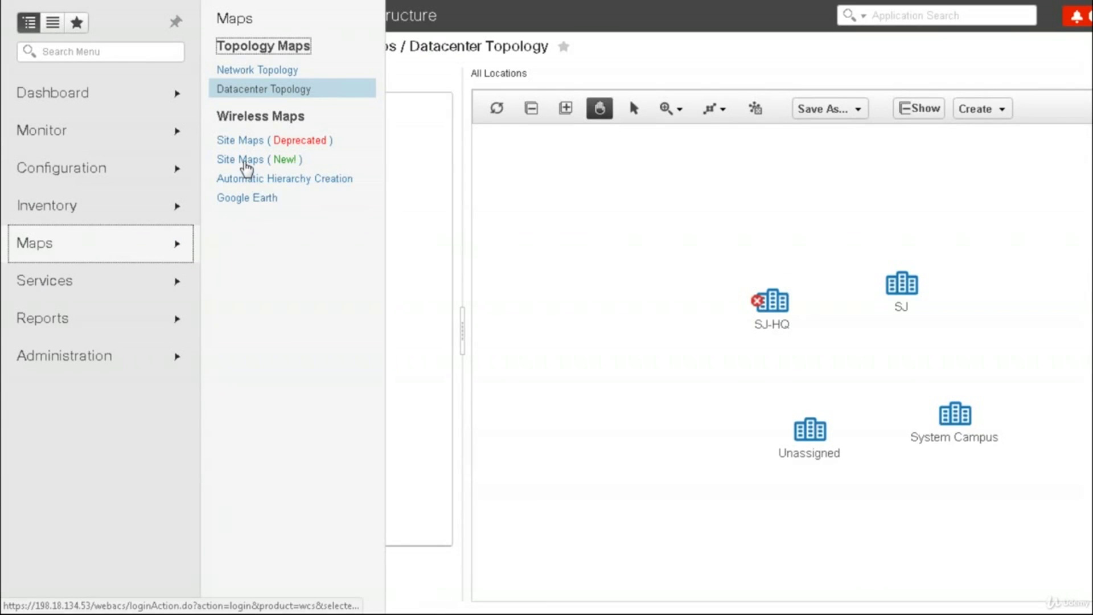
# Open the SJ > BLD4 > Floor1 floor plan in the new Site Maps page
pyautogui.click(245, 162)
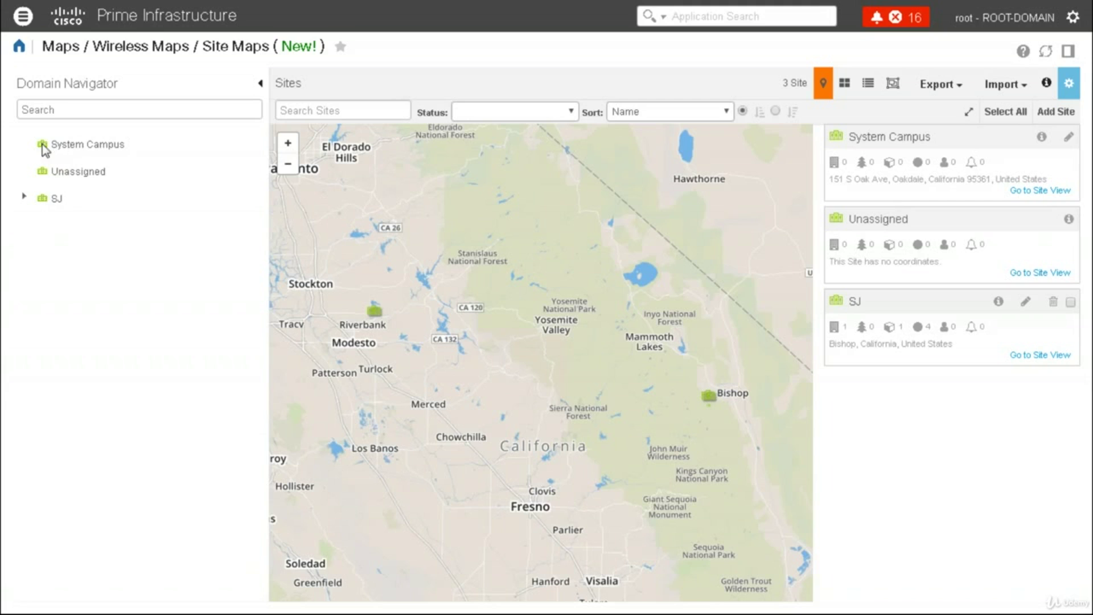
pyautogui.click(23, 197)
pyautogui.click(68, 228)
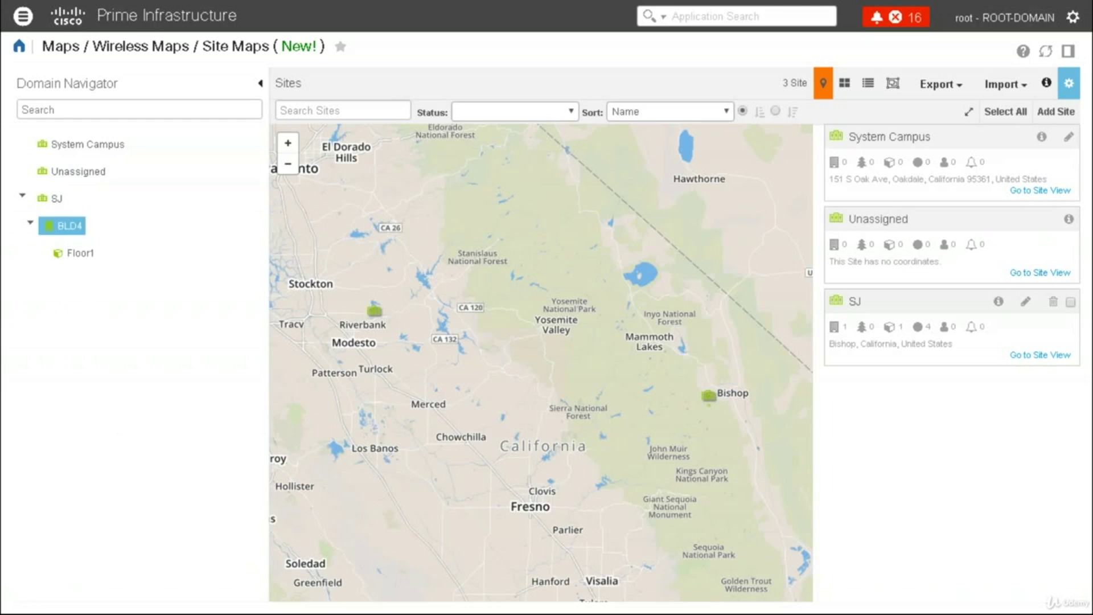
pyautogui.click(76, 256)
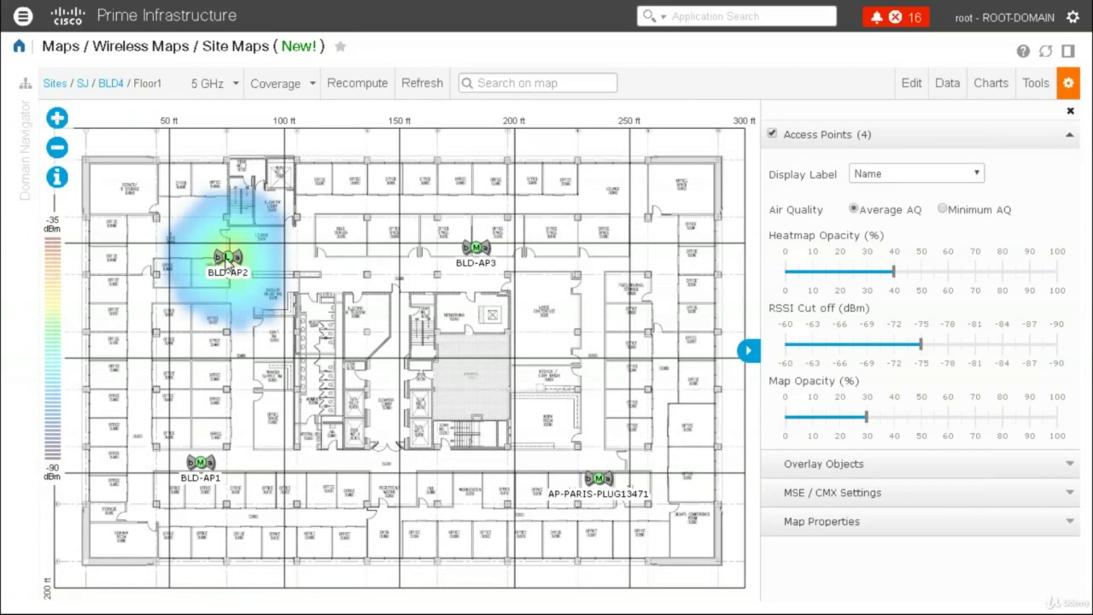
# Inspect BLD-AP2's details and the floor's Charts and Data panels, then return to the Network Summary
pyautogui.moveTo(230, 260)
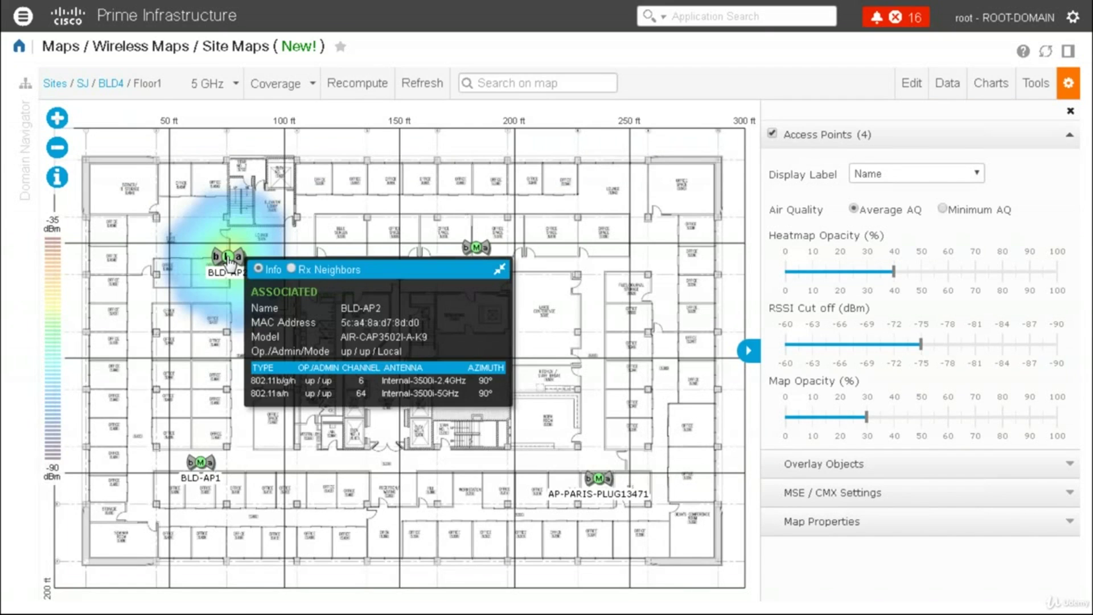
pyautogui.click(229, 261)
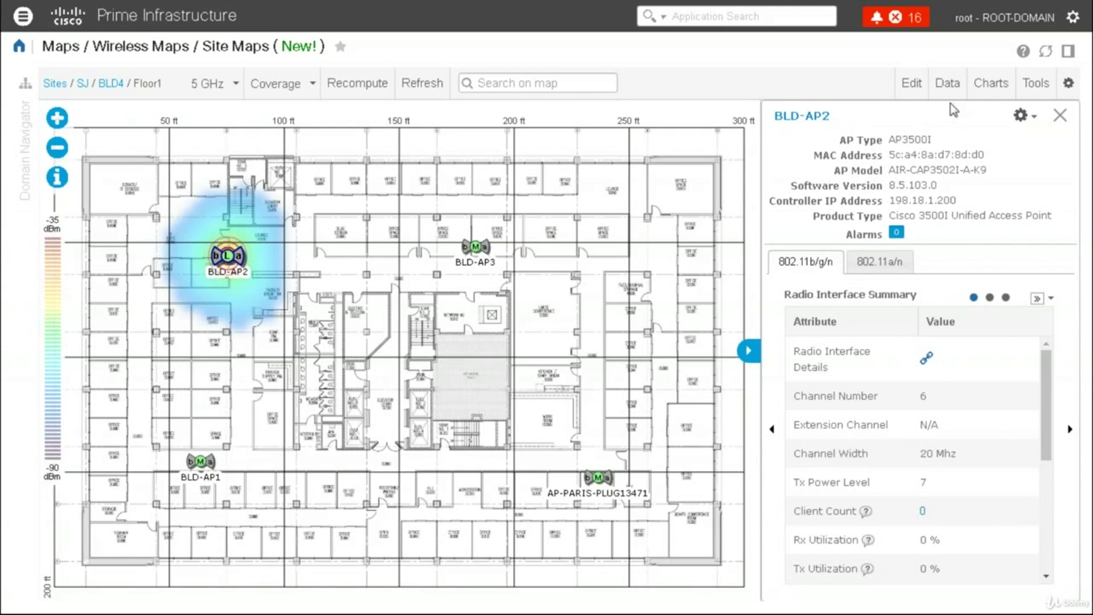
pyautogui.click(995, 95)
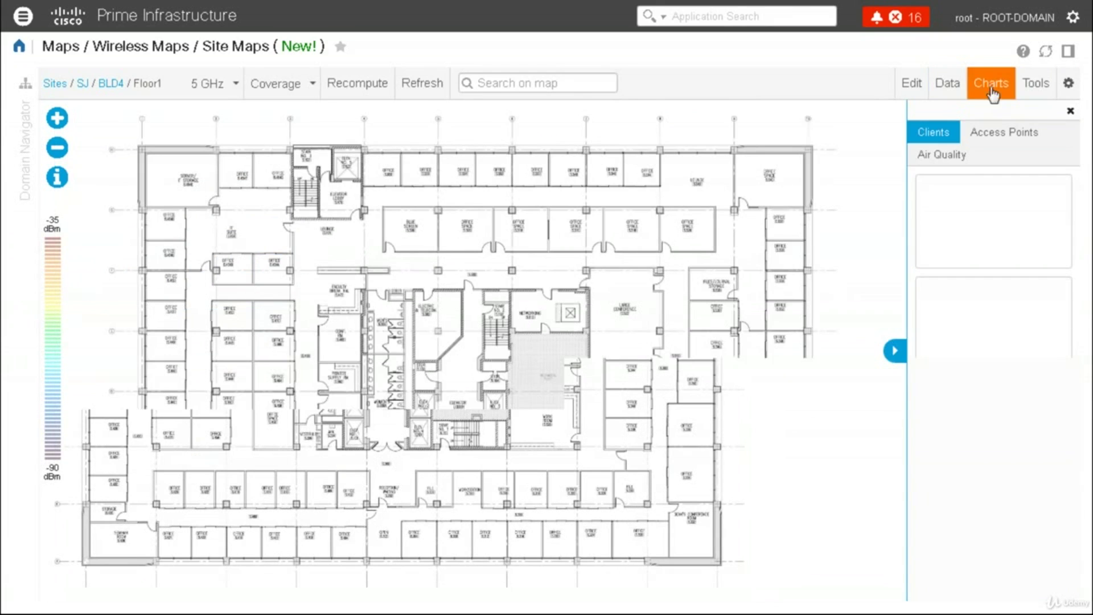
pyautogui.click(948, 93)
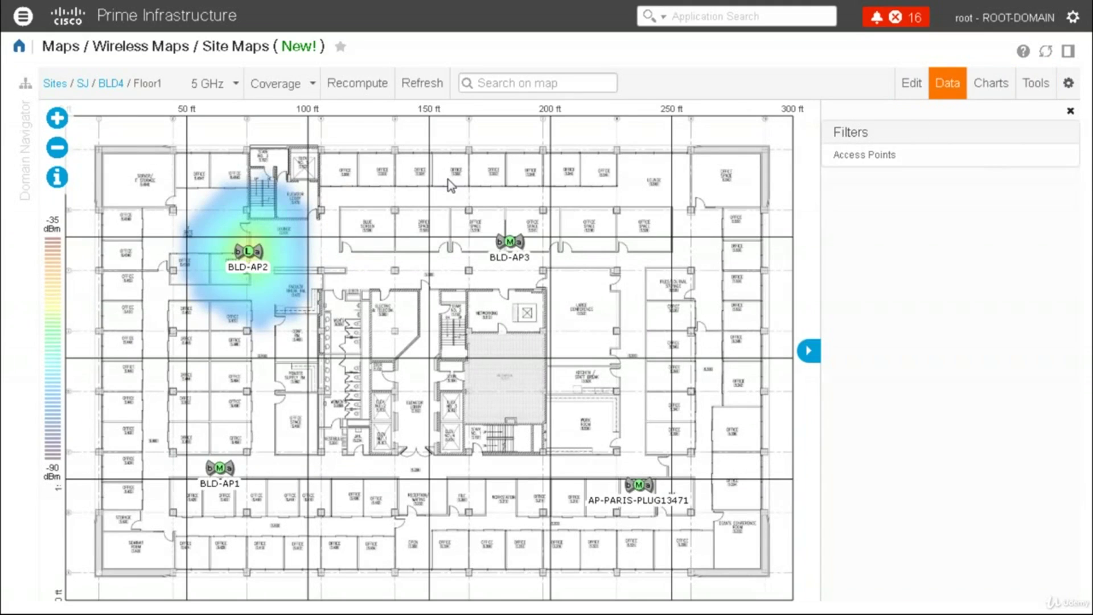
pyautogui.click(21, 52)
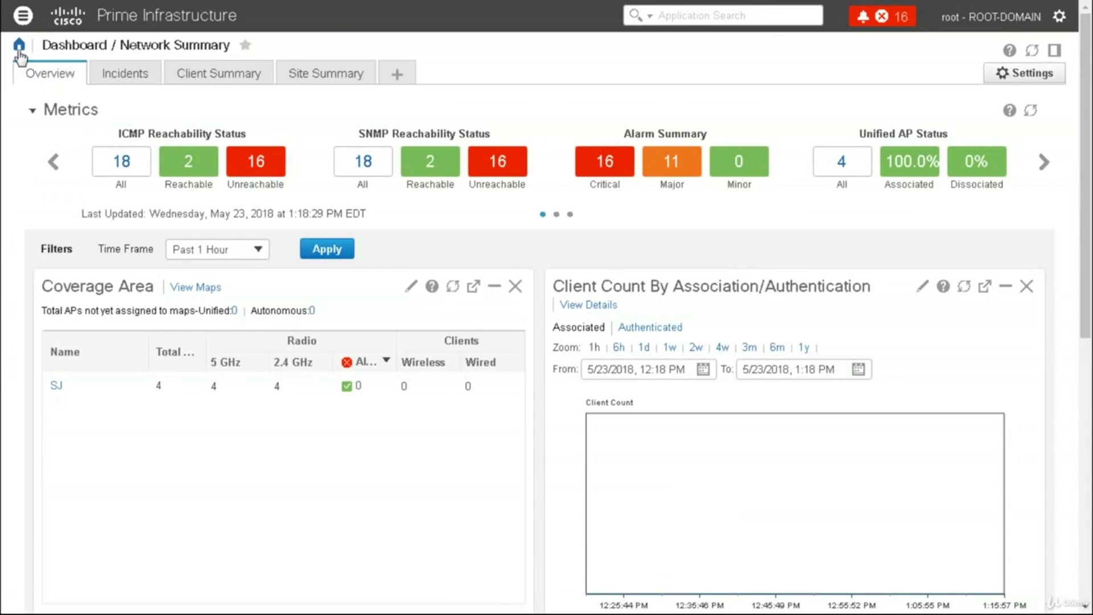
pyautogui.click(23, 16)
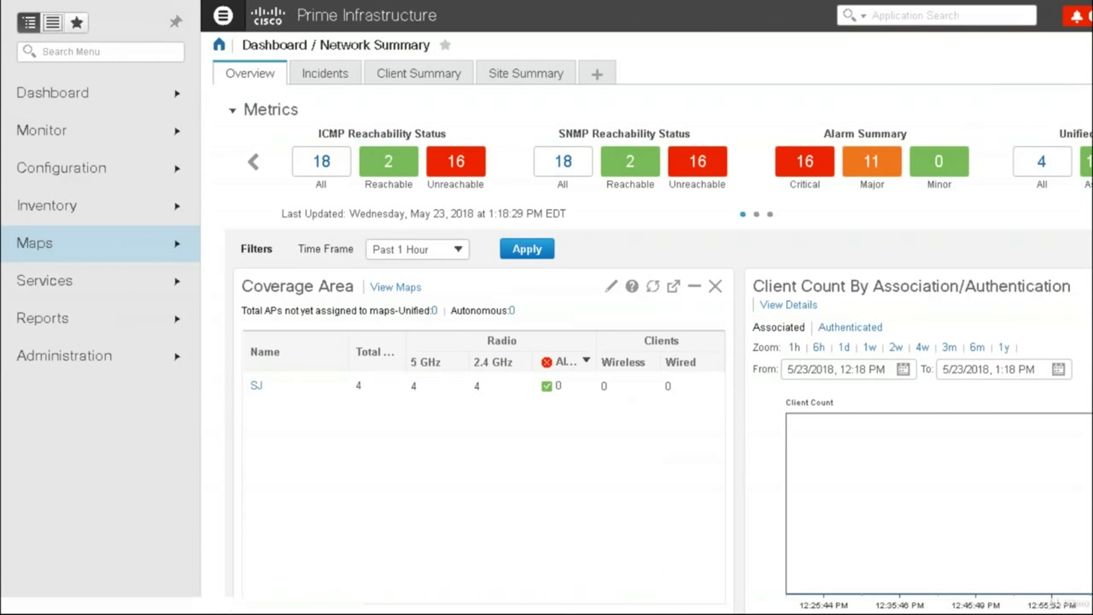
pyautogui.click(73, 248)
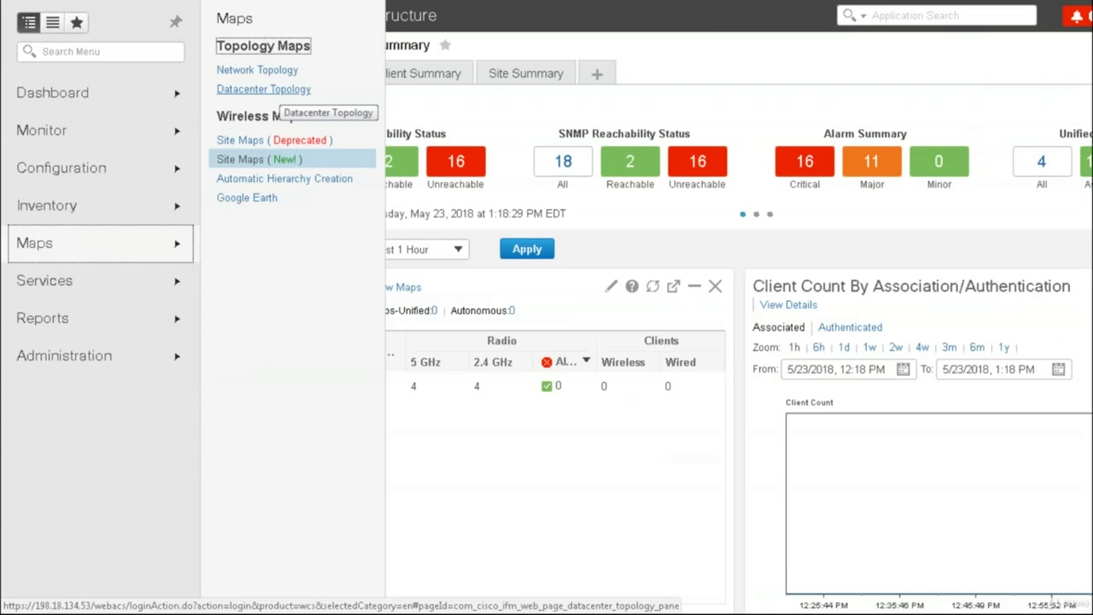
pyautogui.click(281, 72)
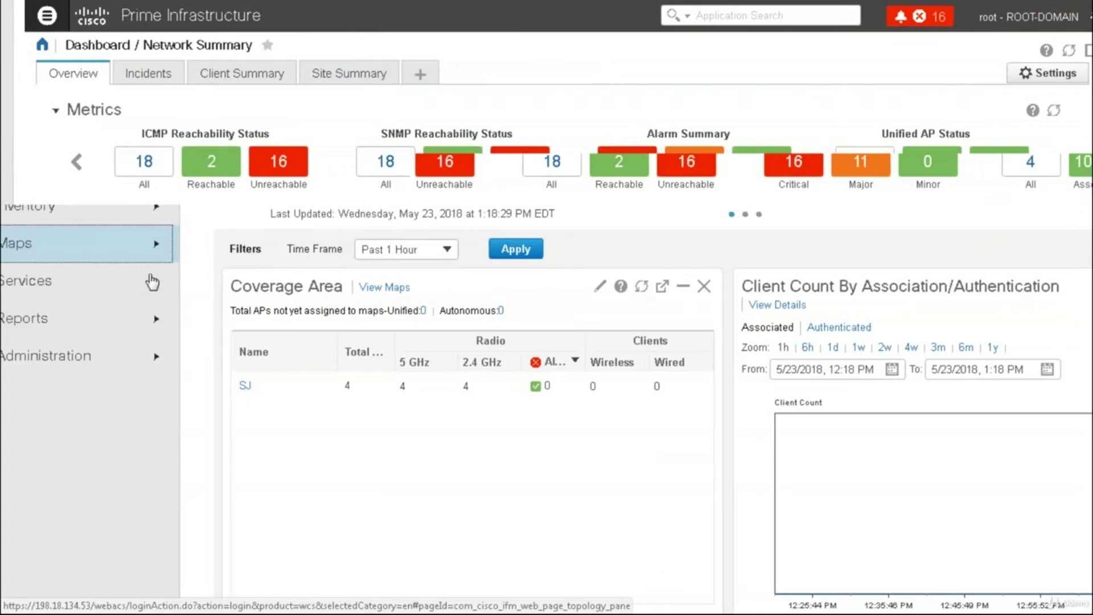
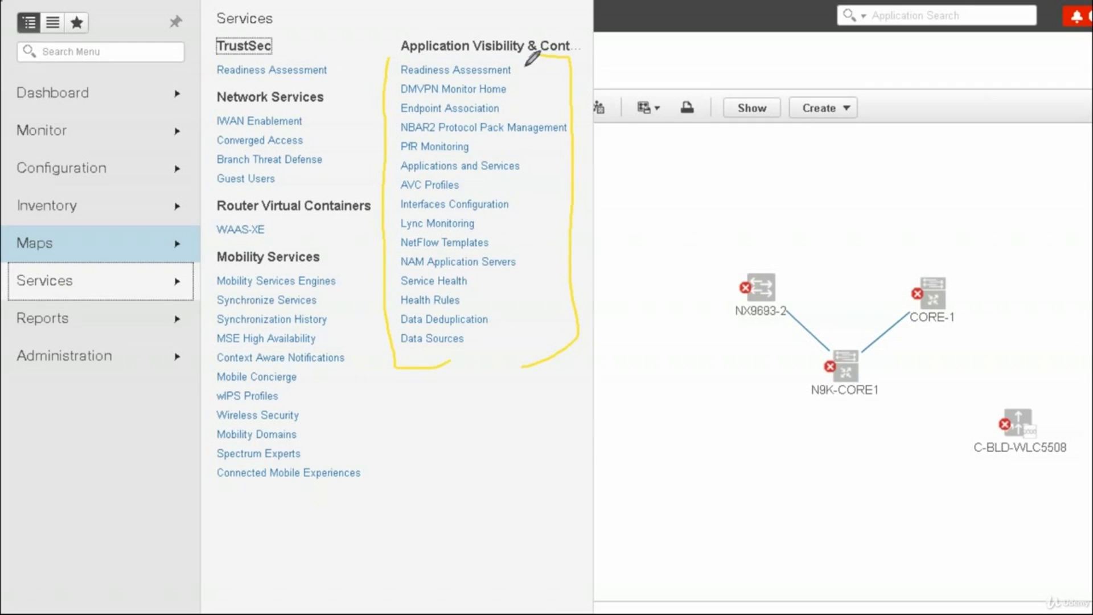
pyautogui.moveTo(553, 52)
pyautogui.mouseDown()
pyautogui.moveTo(520, 81)
pyautogui.moveTo(530, 101)
pyautogui.mouseUp()
pyautogui.moveTo(397, 126); pyautogui.dragTo(380, 132)
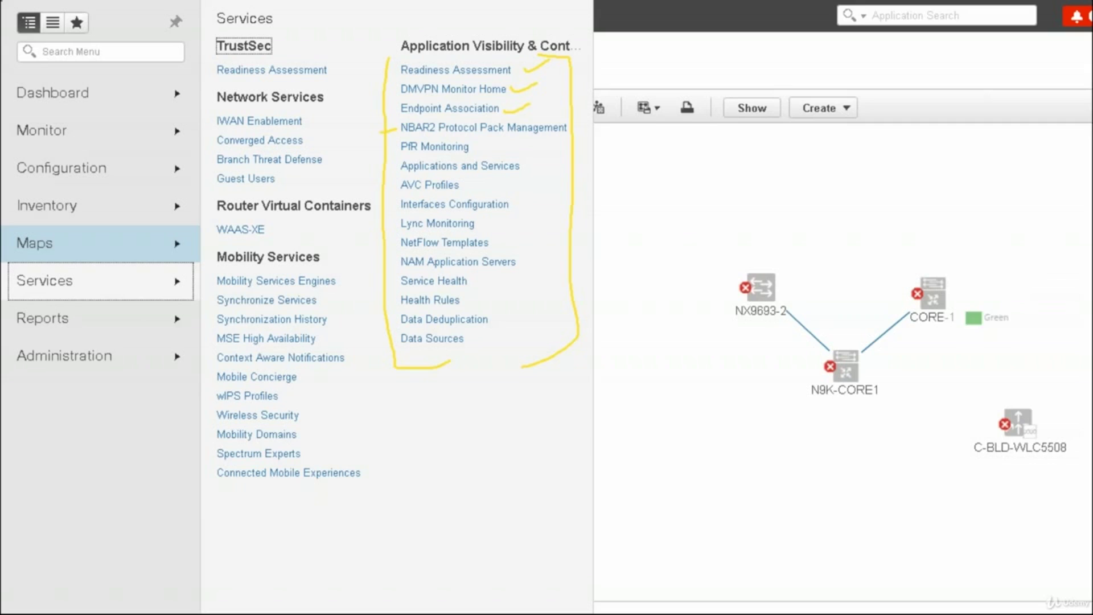
pyautogui.moveTo(376, 135); pyautogui.dragTo(400, 125)
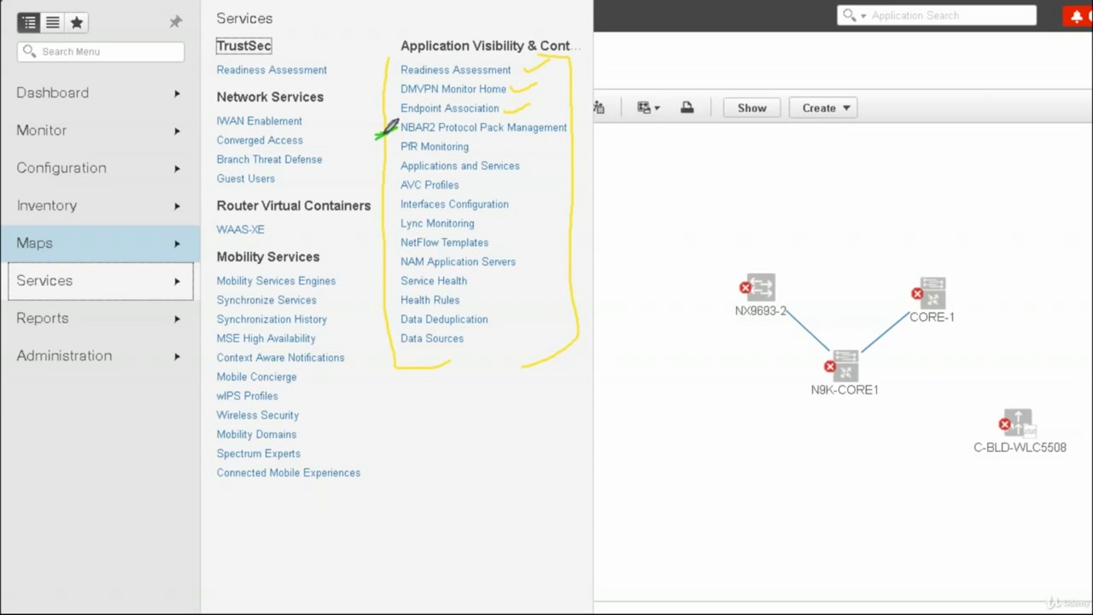
pyautogui.moveTo(379, 151); pyautogui.dragTo(390, 146)
pyautogui.moveTo(376, 190); pyautogui.dragTo(387, 186)
pyautogui.moveTo(381, 213); pyautogui.dragTo(397, 203)
pyautogui.moveTo(382, 250); pyautogui.dragTo(401, 230)
pyautogui.moveTo(462, 273)
pyautogui.mouseDown()
pyautogui.moveTo(481, 282)
pyautogui.moveTo(461, 293)
pyautogui.mouseUp()
pyautogui.moveTo(400, 277); pyautogui.dragTo(401, 293)
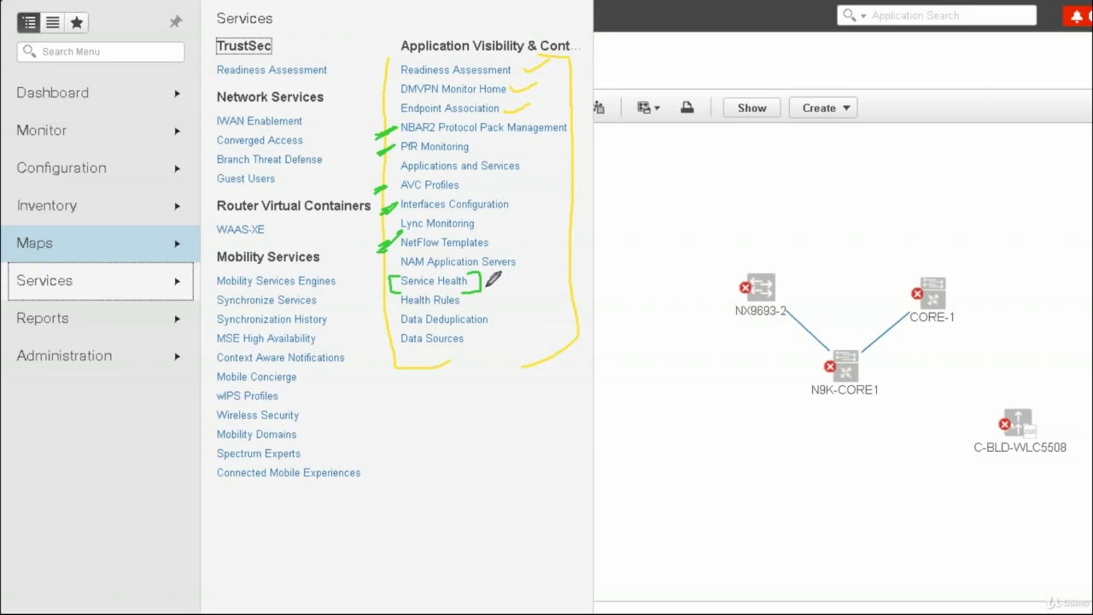
pyautogui.moveTo(498, 283)
pyautogui.mouseDown()
pyautogui.moveTo(544, 280)
pyautogui.moveTo(471, 320)
pyautogui.mouseUp()
pyautogui.moveTo(398, 297); pyautogui.dragTo(399, 309)
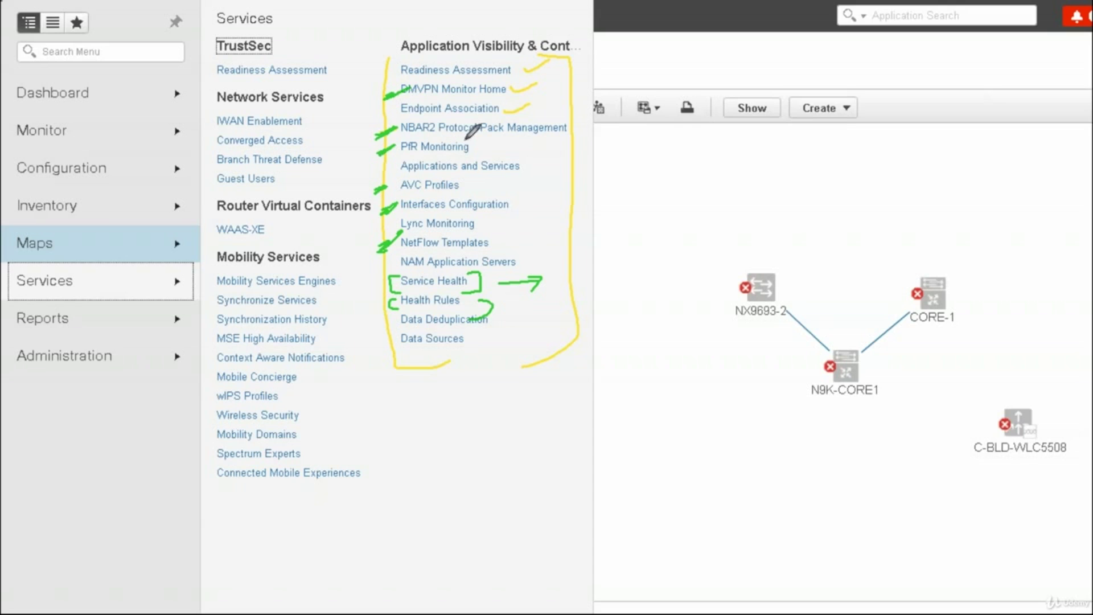
pyautogui.moveTo(400, 56)
pyautogui.mouseDown()
pyautogui.moveTo(550, 54)
pyautogui.moveTo(566, 26)
pyautogui.moveTo(399, 24)
pyautogui.moveTo(395, 60)
pyautogui.mouseUp()
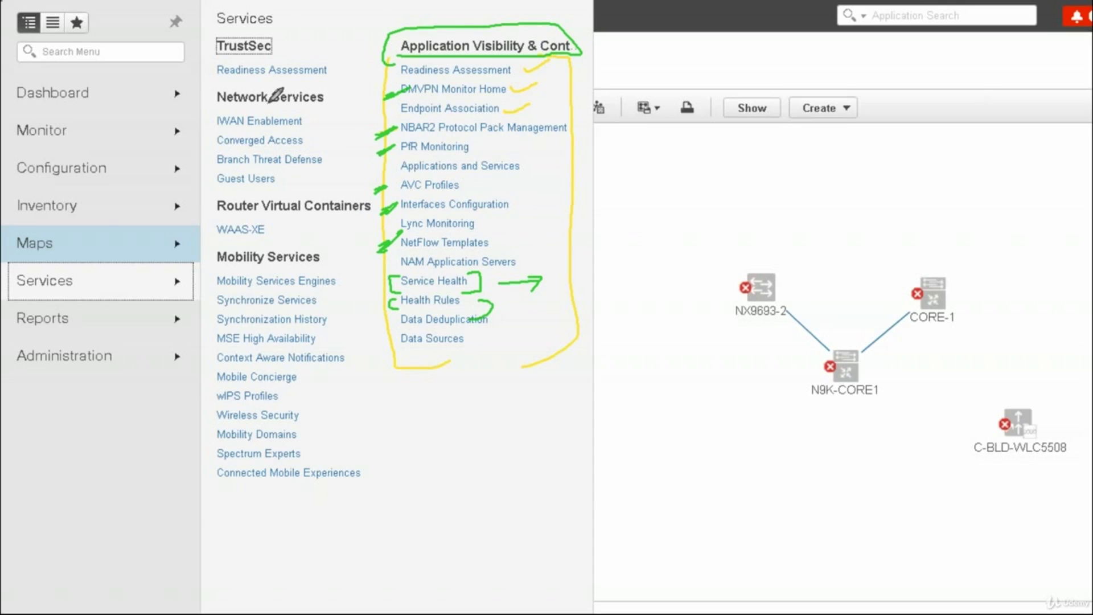
pyautogui.moveTo(259, 93)
pyautogui.mouseDown()
pyautogui.moveTo(216, 117)
pyautogui.moveTo(250, 132)
pyautogui.moveTo(313, 116)
pyautogui.moveTo(265, 92)
pyautogui.mouseUp()
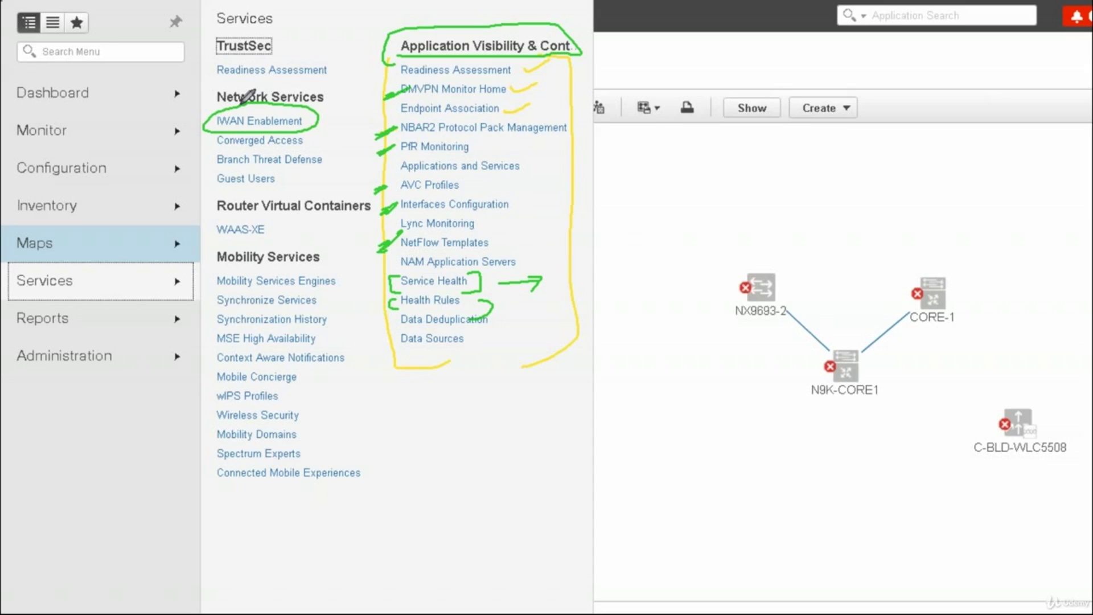
pyautogui.moveTo(215, 135); pyautogui.dragTo(225, 155)
pyautogui.moveTo(312, 143)
pyautogui.mouseDown()
pyautogui.moveTo(333, 135)
pyautogui.moveTo(324, 170)
pyautogui.moveTo(312, 168)
pyautogui.mouseUp()
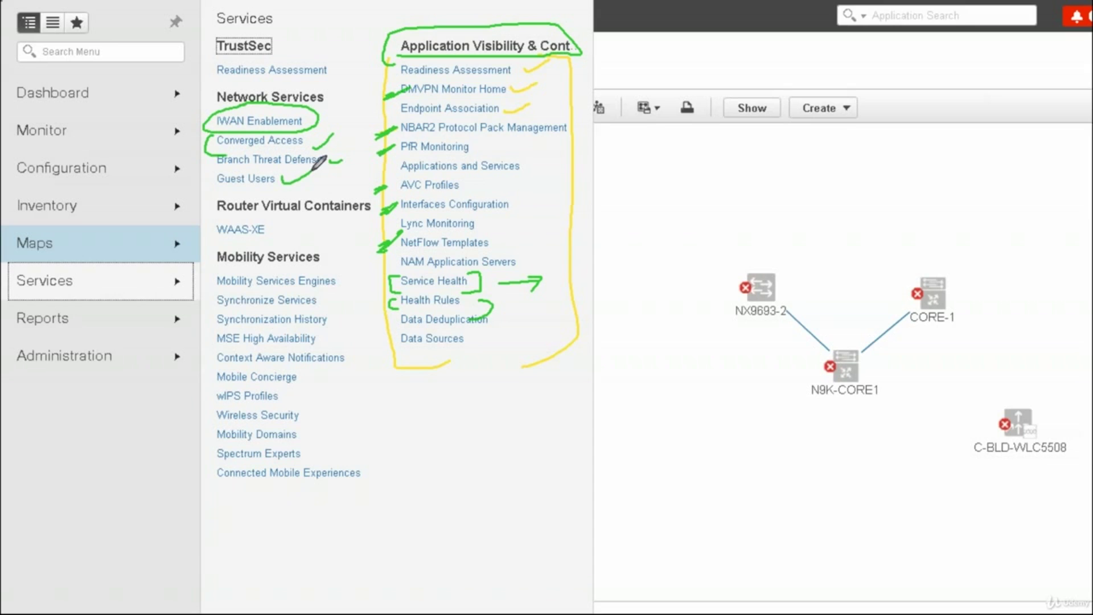
pyautogui.moveTo(272, 214); pyautogui.dragTo(279, 230)
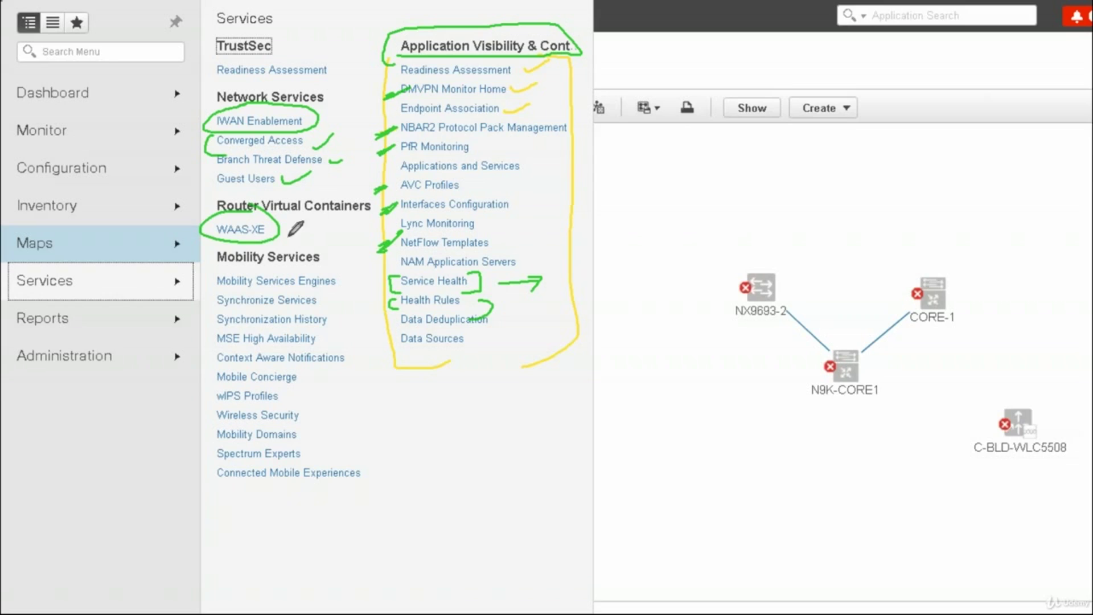
pyautogui.moveTo(291, 231); pyautogui.dragTo(319, 221)
pyautogui.moveTo(206, 278)
pyautogui.mouseDown()
pyautogui.moveTo(205, 464)
pyautogui.moveTo(247, 483)
pyautogui.mouseUp()
pyautogui.moveTo(341, 269)
pyautogui.mouseDown()
pyautogui.moveTo(360, 327)
pyautogui.moveTo(360, 472)
pyautogui.mouseUp()
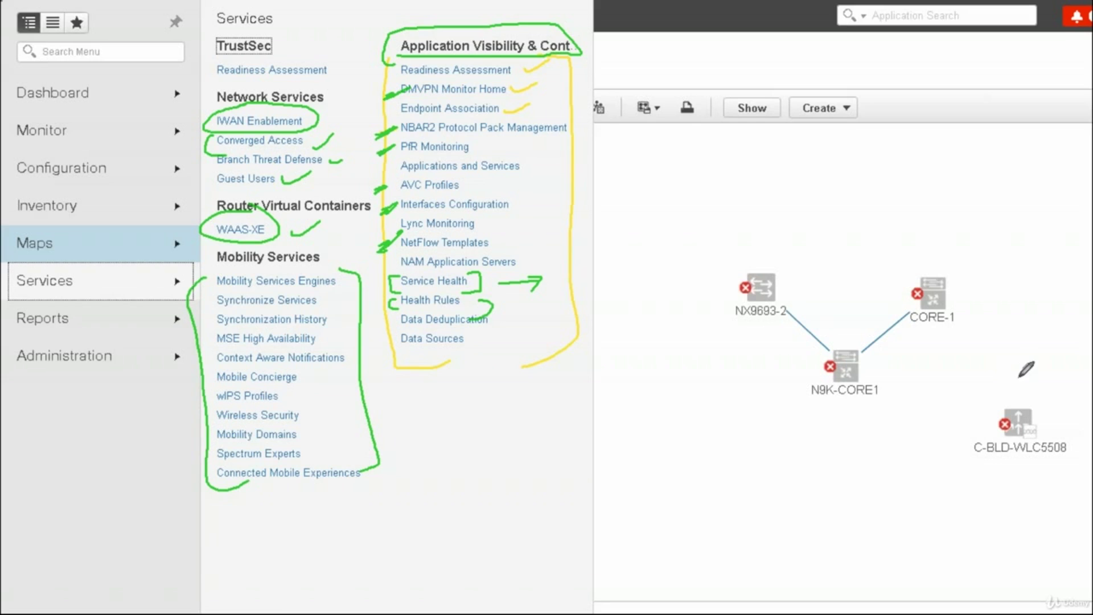
pyautogui.press('e')
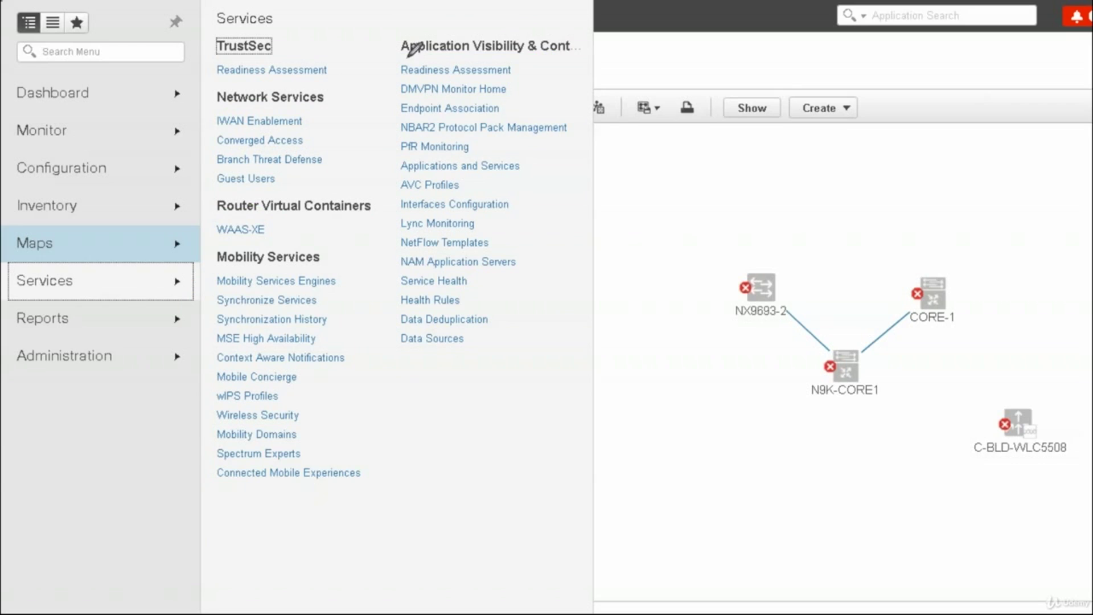
pyautogui.moveTo(404, 57)
pyautogui.mouseDown()
pyautogui.moveTo(397, 319)
pyautogui.moveTo(411, 358)
pyautogui.mouseUp()
pyautogui.moveTo(556, 67)
pyautogui.mouseDown()
pyautogui.moveTo(552, 265)
pyautogui.moveTo(531, 338)
pyautogui.mouseUp()
pyautogui.moveTo(328, 67); pyautogui.dragTo(338, 302)
pyautogui.moveTo(205, 99)
pyautogui.mouseDown()
pyautogui.moveTo(200, 185)
pyautogui.moveTo(219, 234)
pyautogui.mouseUp()
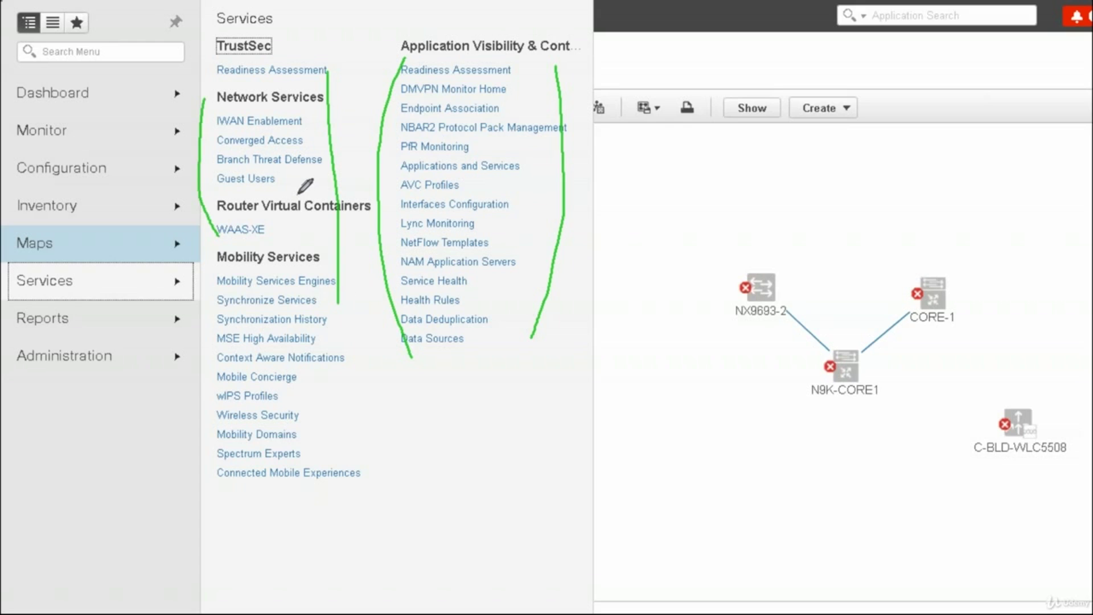
pyautogui.moveTo(201, 317)
pyautogui.mouseDown()
pyautogui.moveTo(206, 447)
pyautogui.moveTo(225, 483)
pyautogui.mouseUp()
pyautogui.moveTo(324, 319)
pyautogui.mouseDown()
pyautogui.moveTo(335, 432)
pyautogui.moveTo(322, 468)
pyautogui.mouseUp()
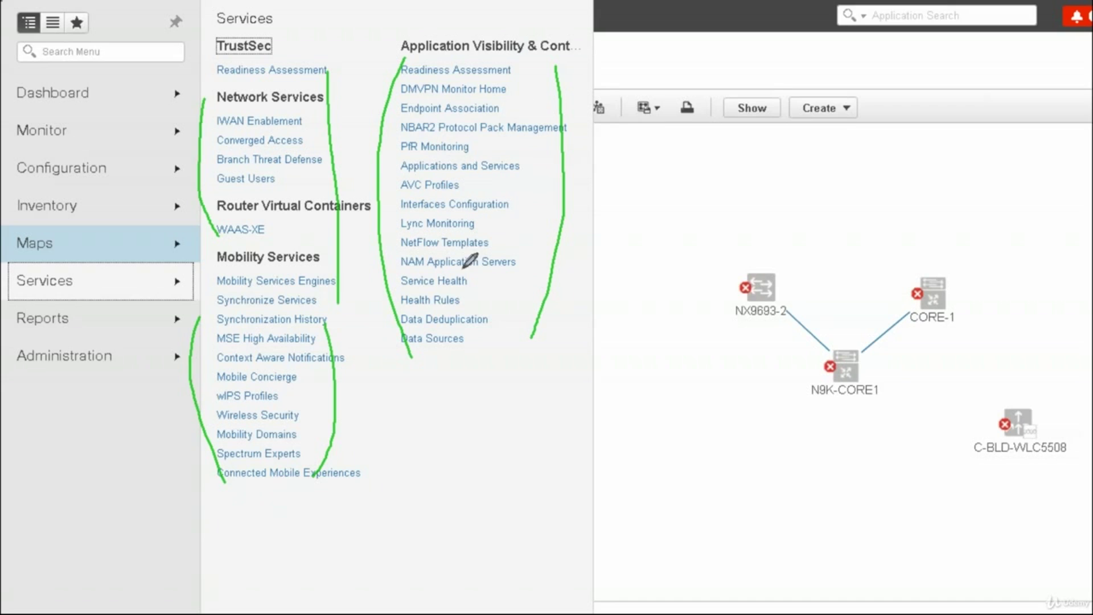
pyautogui.moveTo(37, 265)
pyautogui.mouseDown()
pyautogui.moveTo(5, 281)
pyautogui.moveTo(84, 281)
pyautogui.moveTo(33, 262)
pyautogui.mouseUp()
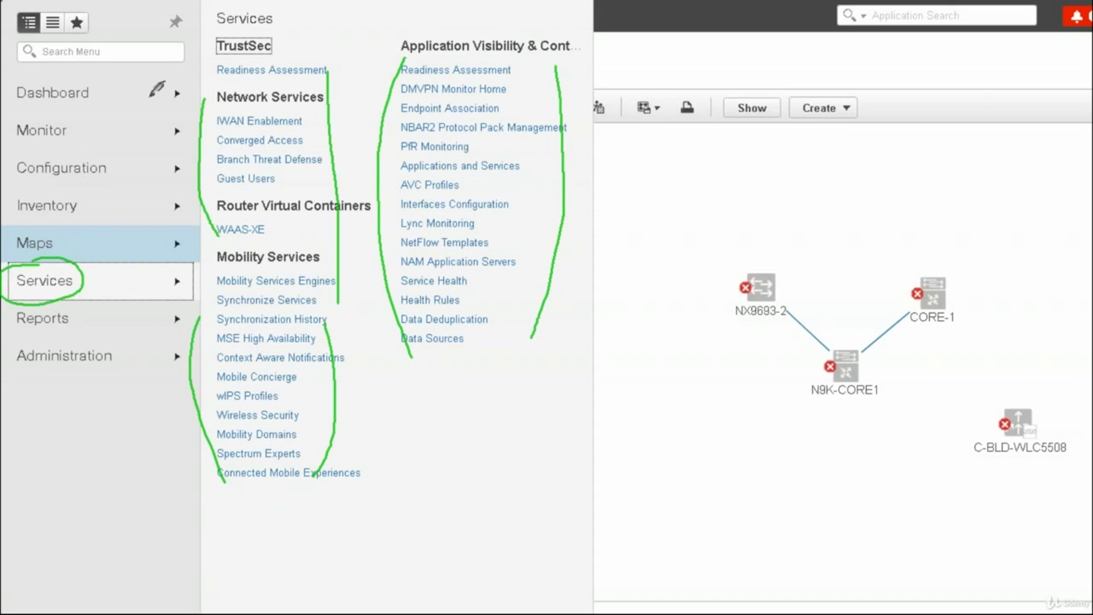
pyautogui.moveTo(101, 94); pyautogui.dragTo(145, 71)
pyautogui.moveTo(79, 140); pyautogui.dragTo(120, 117)
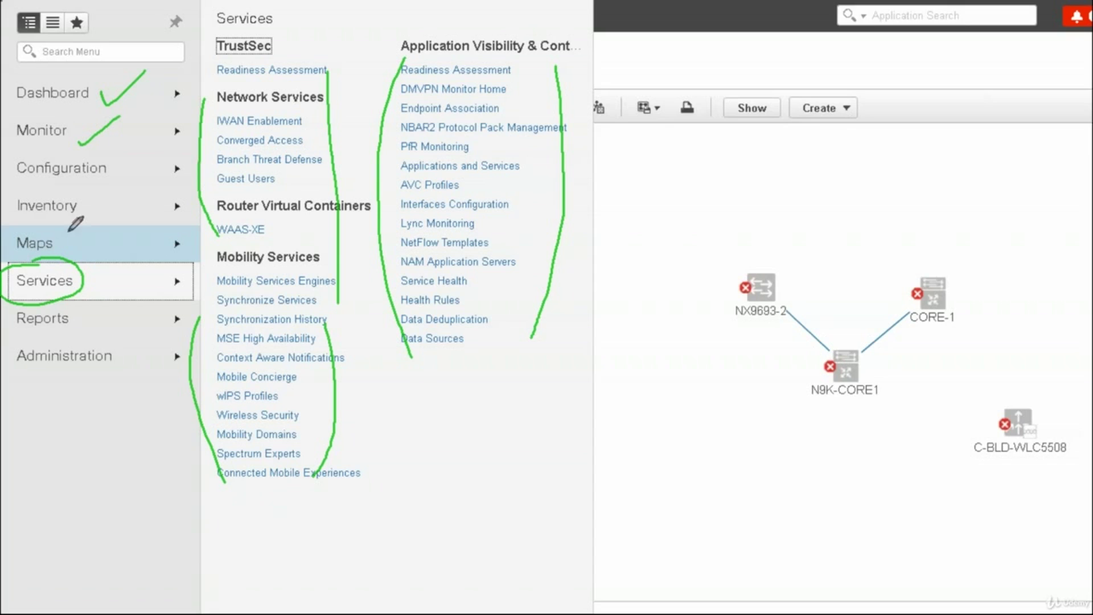
pyautogui.moveTo(37, 231)
pyautogui.mouseDown()
pyautogui.moveTo(21, 257)
pyautogui.moveTo(54, 228)
pyautogui.mouseUp()
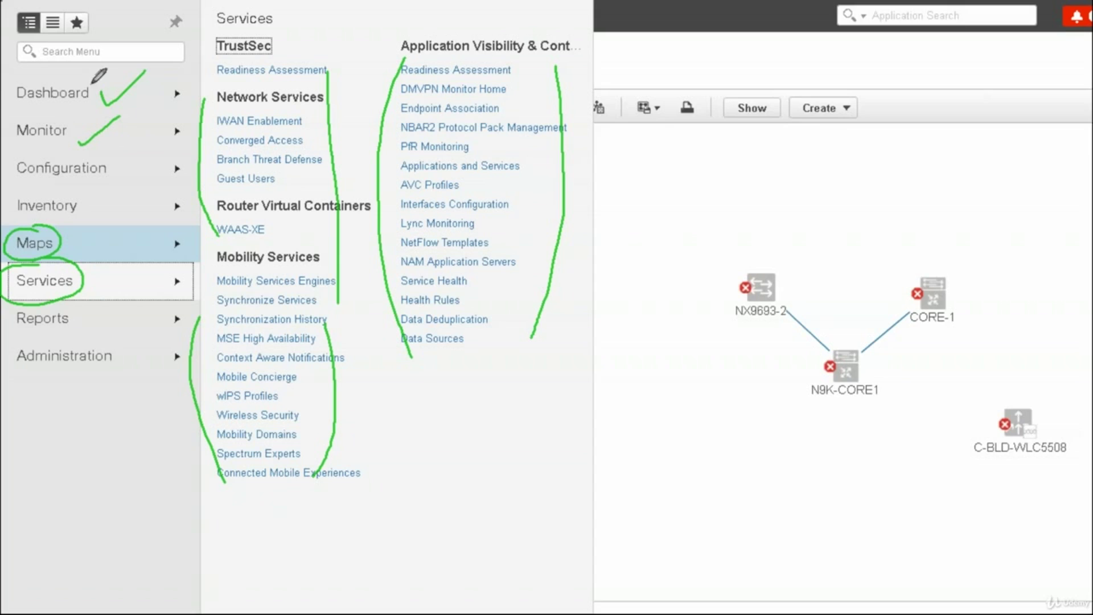
pyautogui.moveTo(97, 74); pyautogui.dragTo(34, 74)
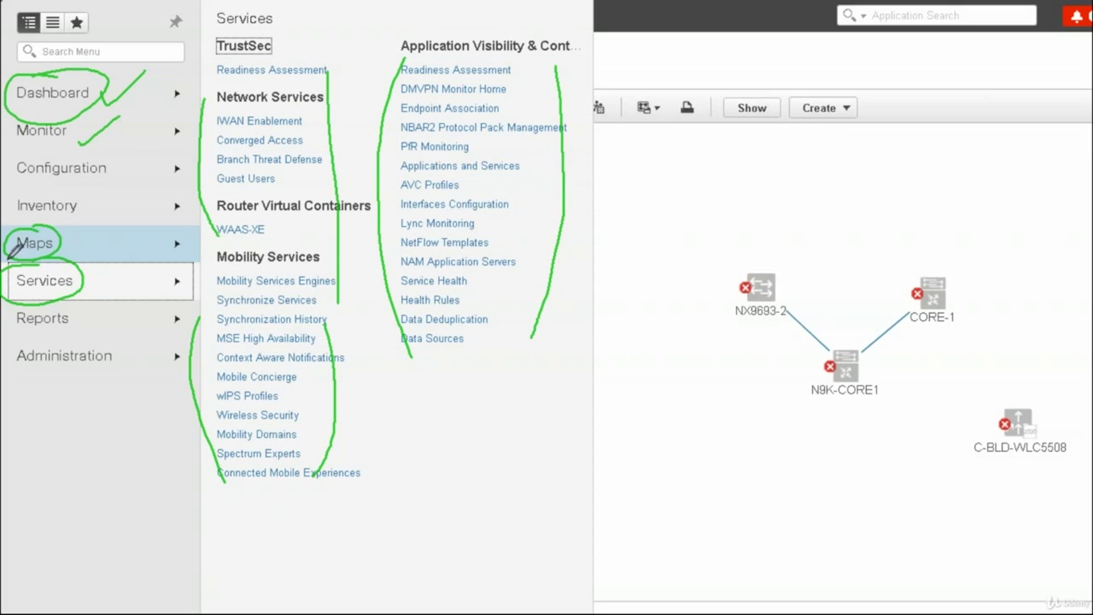
pyautogui.moveTo(22, 152); pyautogui.dragTo(67, 151)
pyautogui.moveTo(72, 245); pyautogui.dragTo(99, 227)
pyautogui.moveTo(91, 275); pyautogui.dragTo(110, 272)
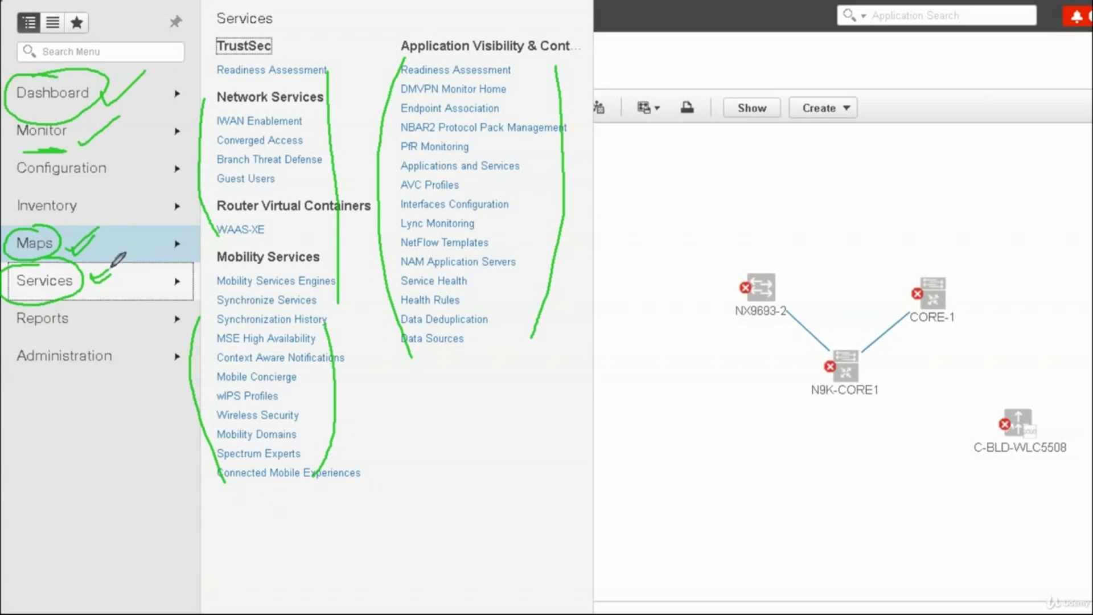
pyautogui.moveTo(121, 166); pyautogui.dragTo(145, 162)
pyautogui.moveTo(53, 181); pyautogui.dragTo(23, 179)
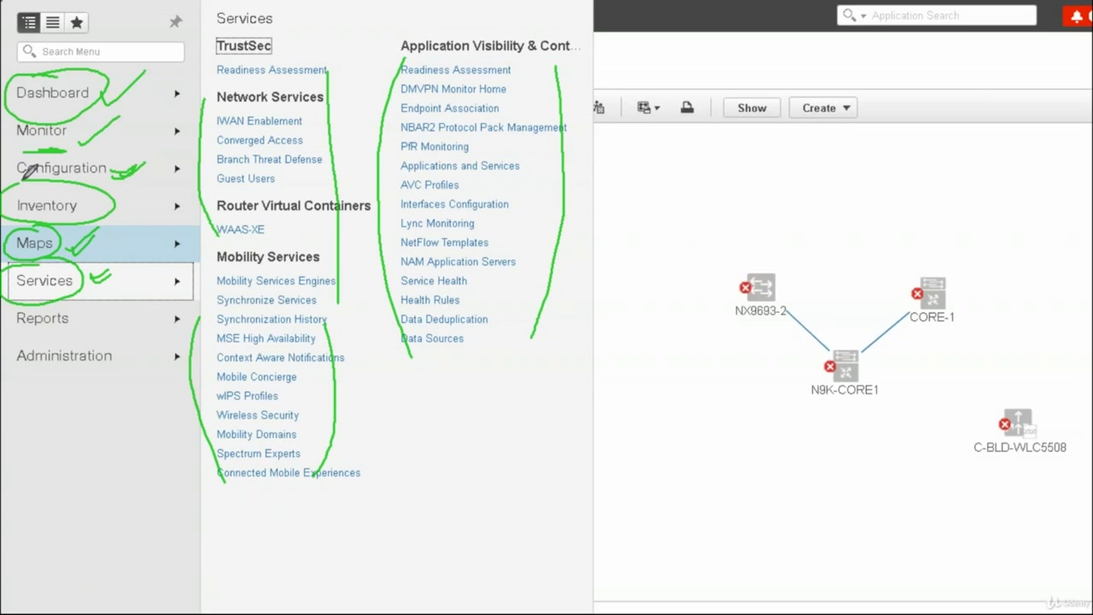
pyautogui.moveTo(58, 133)
pyautogui.mouseDown()
pyautogui.moveTo(40, 160)
pyautogui.moveTo(25, 112)
pyautogui.mouseUp()
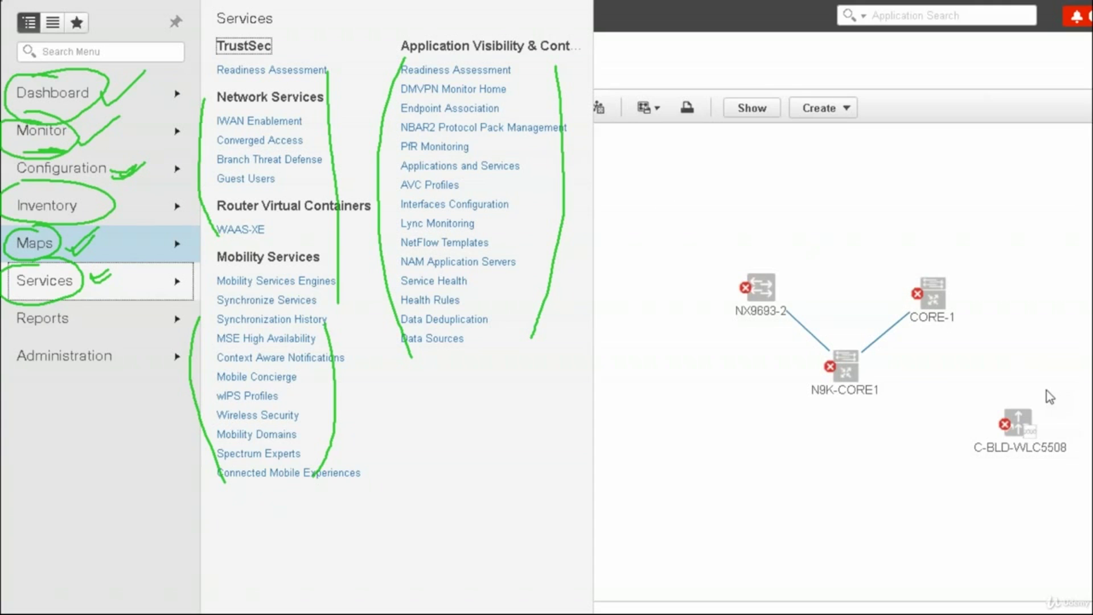
pyautogui.press('e')
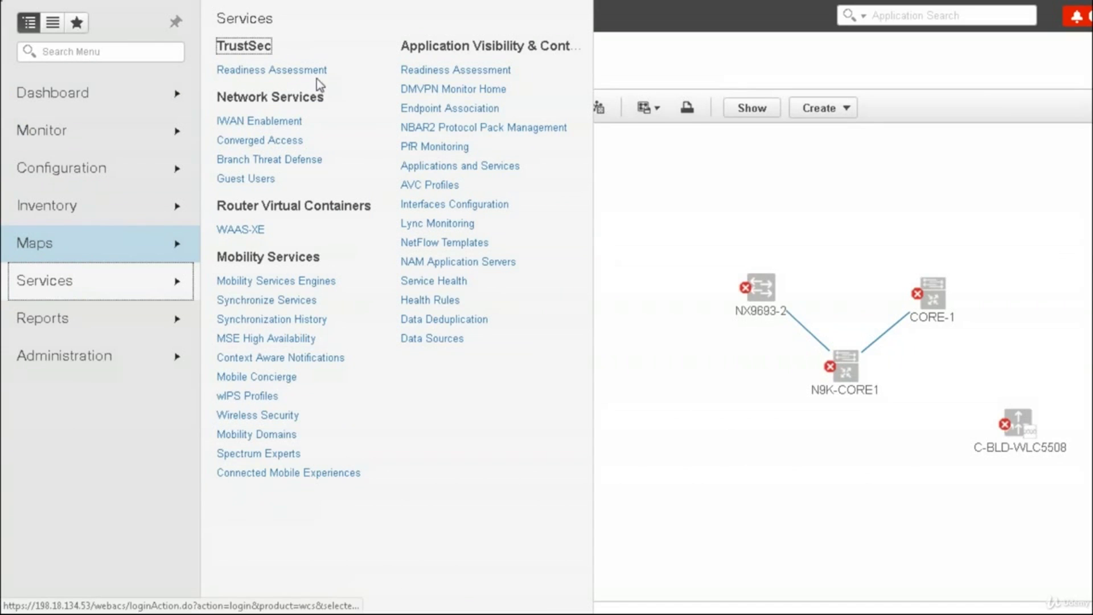
# Open the IWAN Enablement workflow and mark the Single and Dual Data Center diagram titles
pyautogui.click(268, 123)
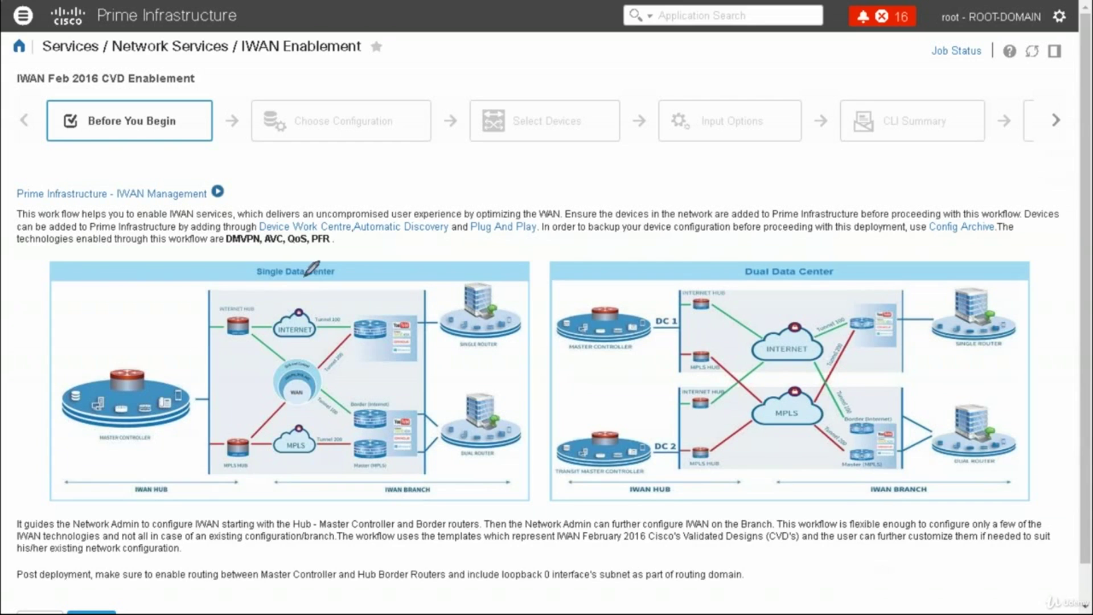
pyautogui.moveTo(249, 265)
pyautogui.mouseDown()
pyautogui.moveTo(250, 287)
pyautogui.moveTo(275, 288)
pyautogui.mouseUp()
pyautogui.moveTo(335, 263); pyautogui.dragTo(341, 268)
pyautogui.moveTo(733, 277); pyautogui.dragTo(741, 284)
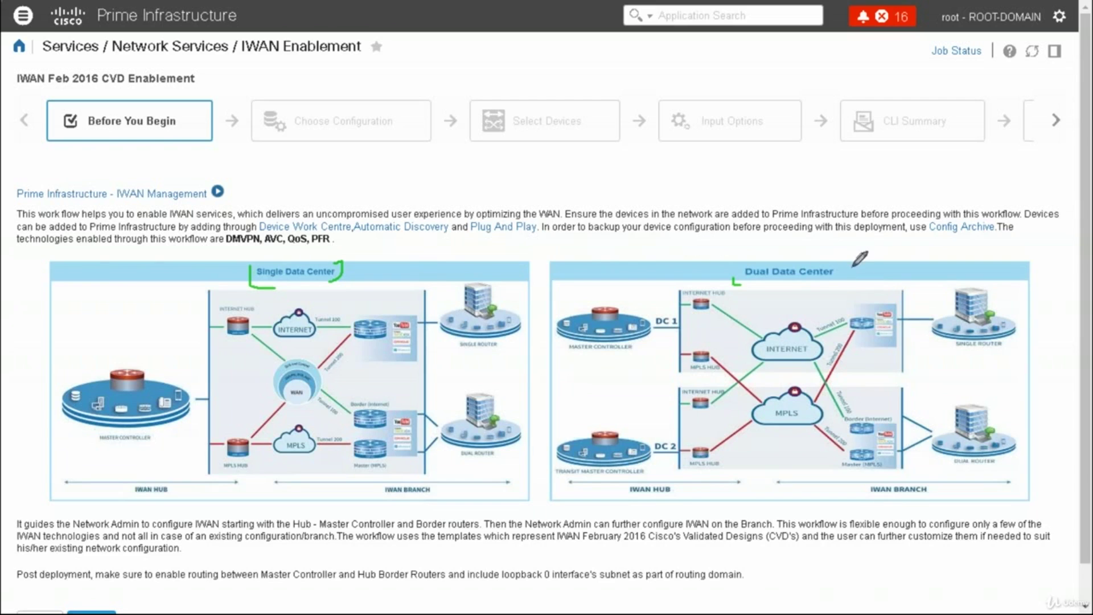
pyautogui.moveTo(847, 281); pyautogui.dragTo(855, 267)
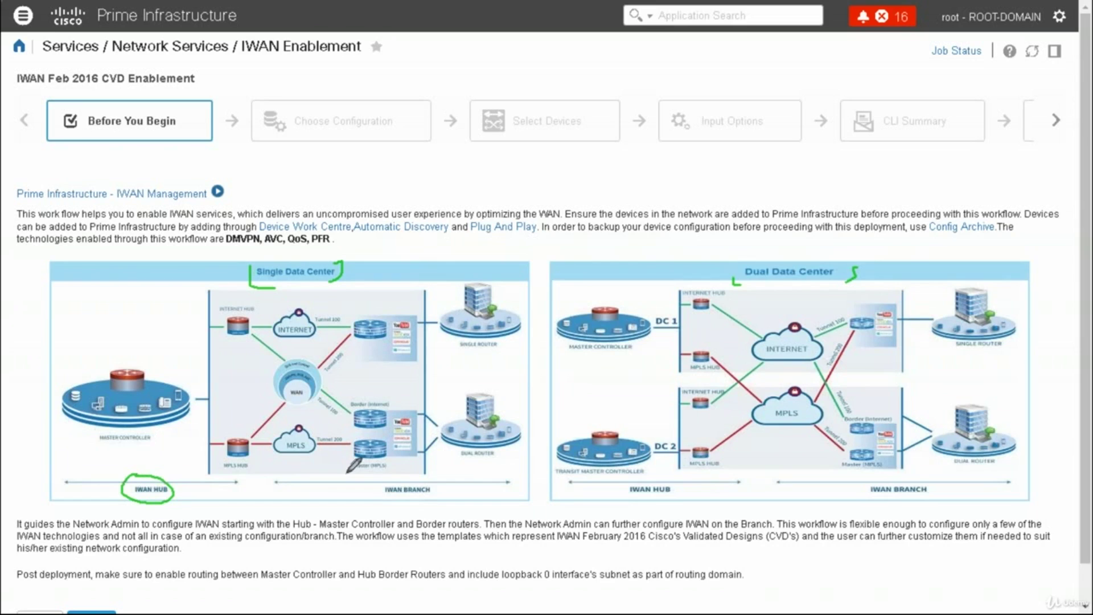
# Annotate the IWAN branch, MPLS/Internet clouds and single/dual routers in both diagrams, then erase the marks
pyautogui.moveTo(389, 482)
pyautogui.mouseDown()
pyautogui.moveTo(435, 495)
pyautogui.moveTo(400, 480)
pyautogui.mouseUp()
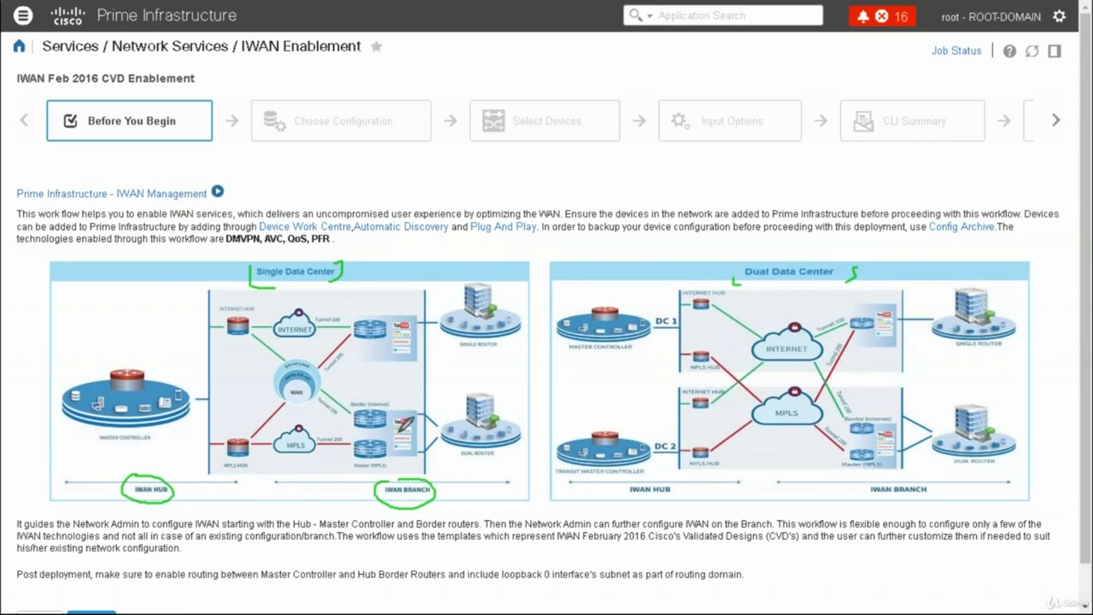
pyautogui.moveTo(319, 330); pyautogui.dragTo(352, 318)
pyautogui.moveTo(317, 435); pyautogui.dragTo(339, 423)
pyautogui.moveTo(745, 353); pyautogui.dragTo(761, 349)
pyautogui.moveTo(755, 428); pyautogui.dragTo(769, 426)
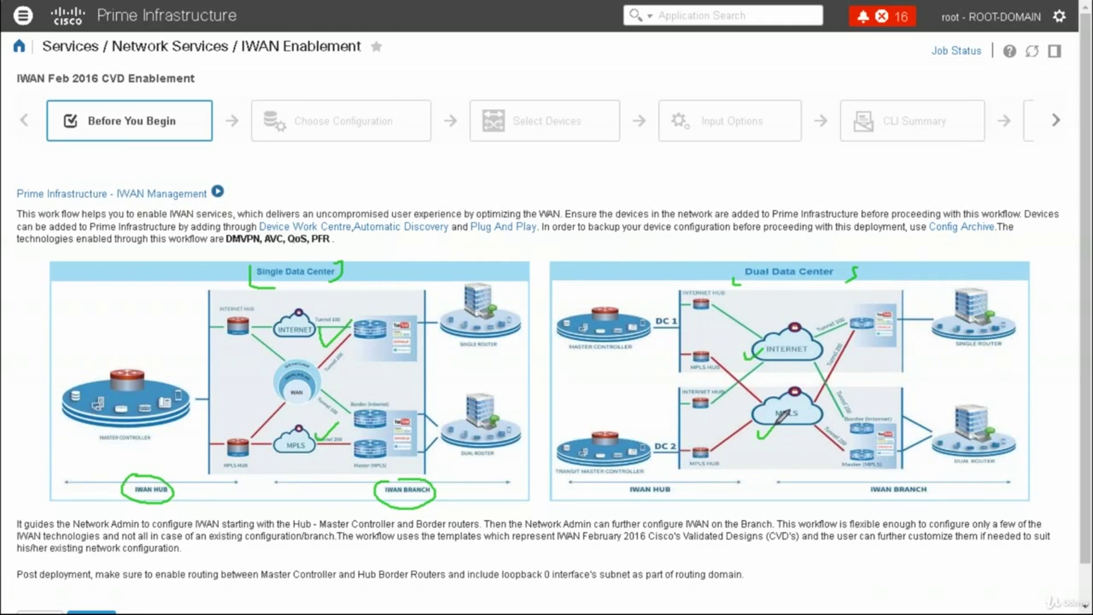
pyautogui.moveTo(472, 357); pyautogui.dragTo(499, 340)
pyautogui.moveTo(467, 461); pyautogui.dragTo(498, 453)
pyautogui.moveTo(955, 352); pyautogui.dragTo(976, 345)
pyautogui.moveTo(935, 462); pyautogui.dragTo(957, 452)
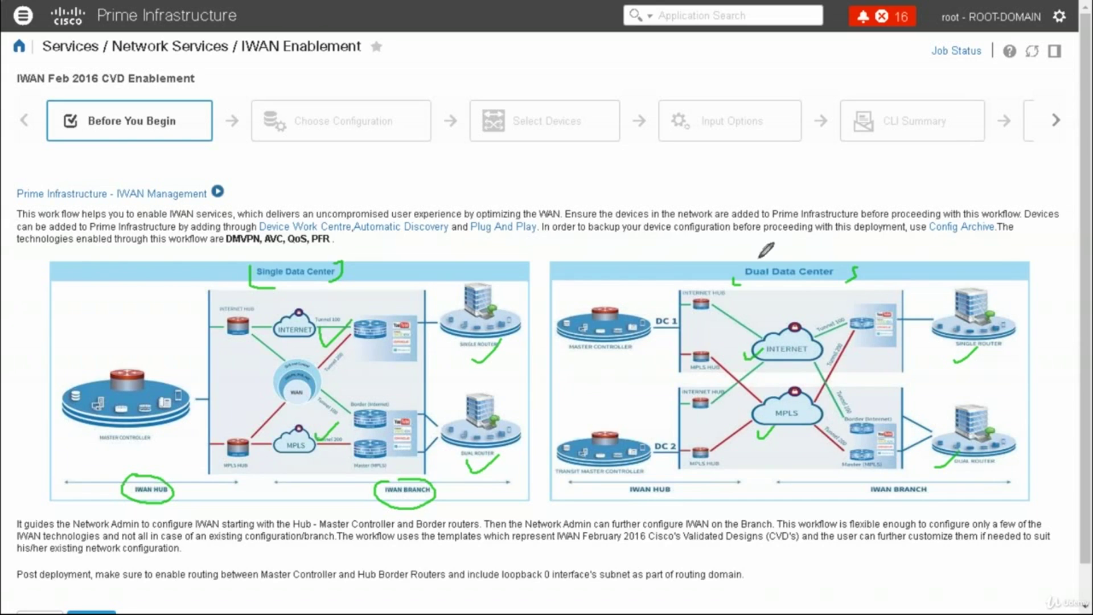
pyautogui.press('e')
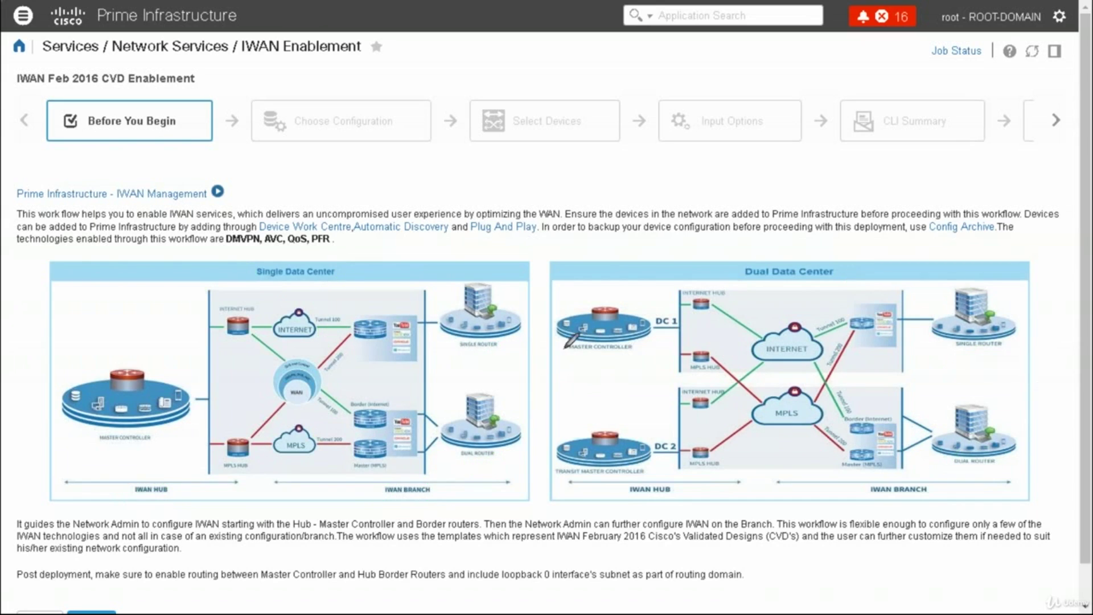
pyautogui.moveTo(416, 321)
pyautogui.mouseDown()
pyautogui.moveTo(356, 322)
pyautogui.moveTo(379, 319)
pyautogui.moveTo(381, 335)
pyautogui.moveTo(362, 333)
pyautogui.moveTo(372, 325)
pyautogui.mouseUp()
pyautogui.moveTo(446, 354)
pyautogui.mouseDown()
pyautogui.moveTo(455, 365)
pyautogui.moveTo(472, 357)
pyautogui.mouseUp()
pyautogui.moveTo(387, 312)
pyautogui.mouseDown()
pyautogui.moveTo(389, 294)
pyautogui.moveTo(391, 303)
pyautogui.moveTo(415, 289)
pyautogui.mouseUp()
pyautogui.moveTo(365, 259); pyautogui.dragTo(378, 294)
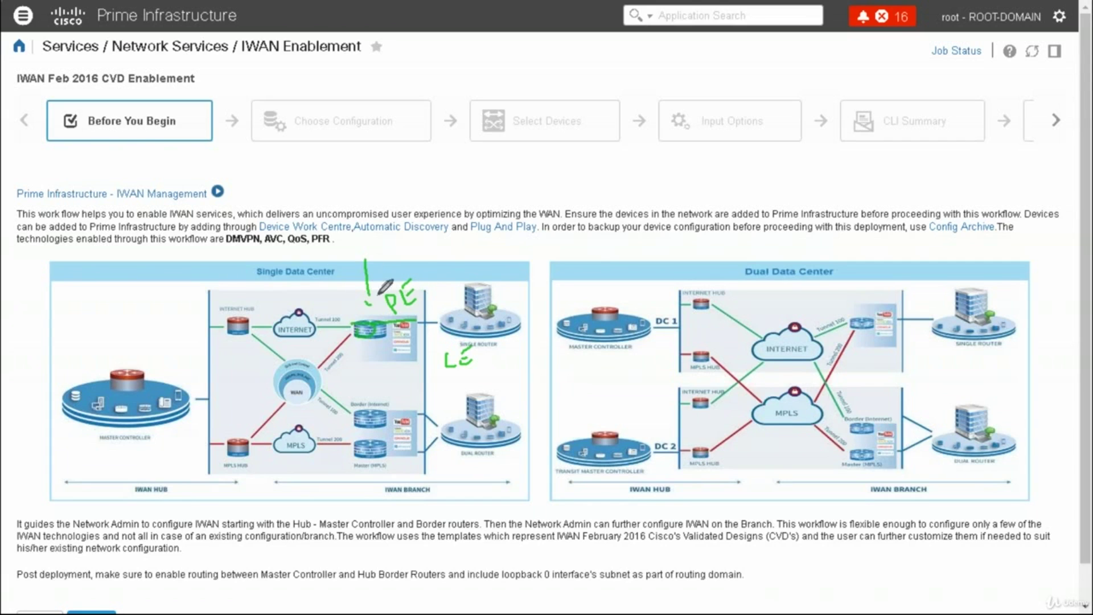
pyautogui.moveTo(380, 363)
pyautogui.mouseDown()
pyautogui.moveTo(377, 398)
pyautogui.moveTo(355, 405)
pyautogui.moveTo(314, 352)
pyautogui.moveTo(272, 325)
pyautogui.mouseUp()
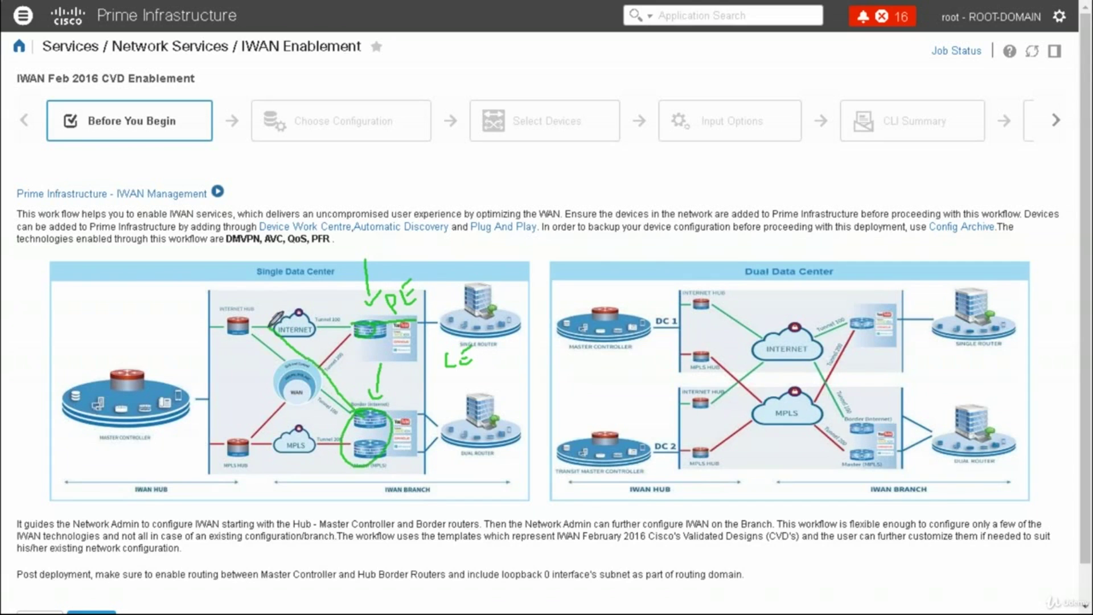
pyautogui.moveTo(369, 448); pyautogui.dragTo(231, 446)
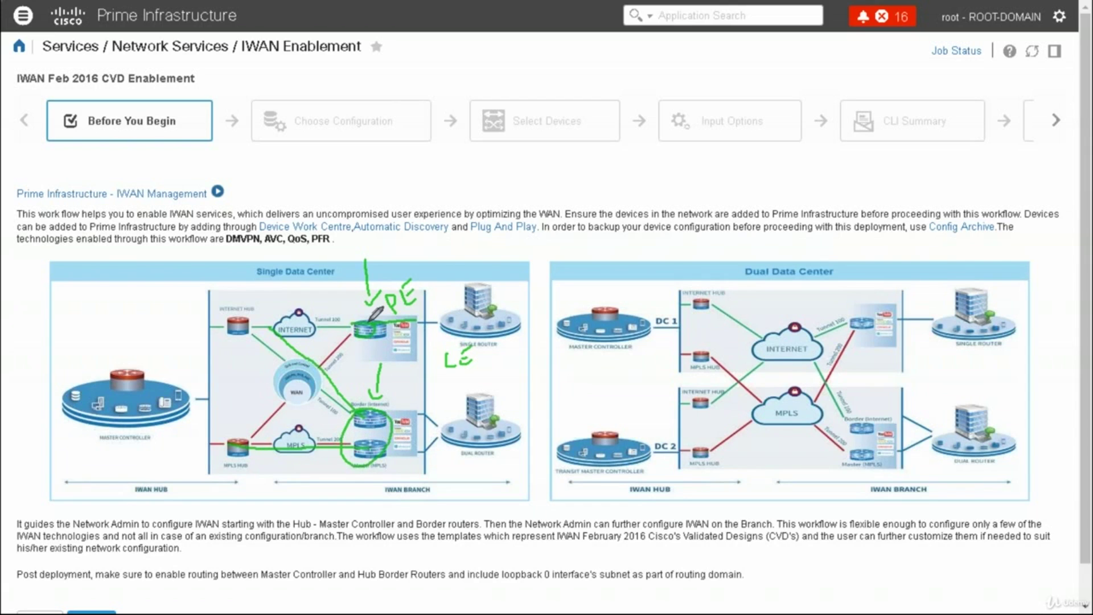
pyautogui.moveTo(362, 322); pyautogui.dragTo(263, 317)
pyautogui.moveTo(356, 322)
pyautogui.mouseDown()
pyautogui.moveTo(312, 370)
pyautogui.moveTo(349, 351)
pyautogui.mouseUp()
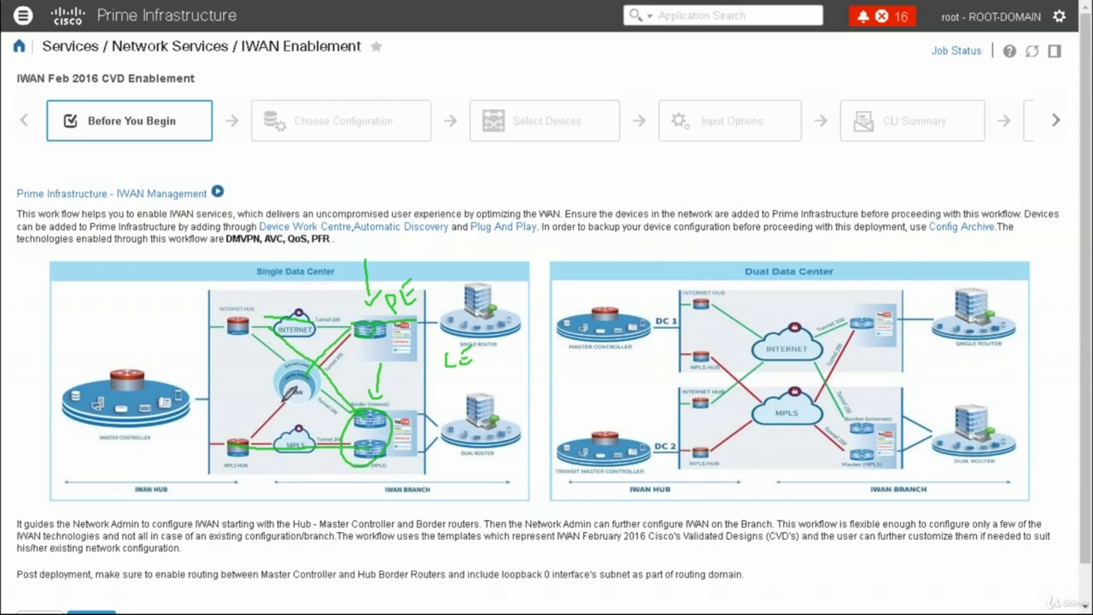
pyautogui.click(561, 356)
pyautogui.moveTo(107, 348); pyautogui.dragTo(153, 331)
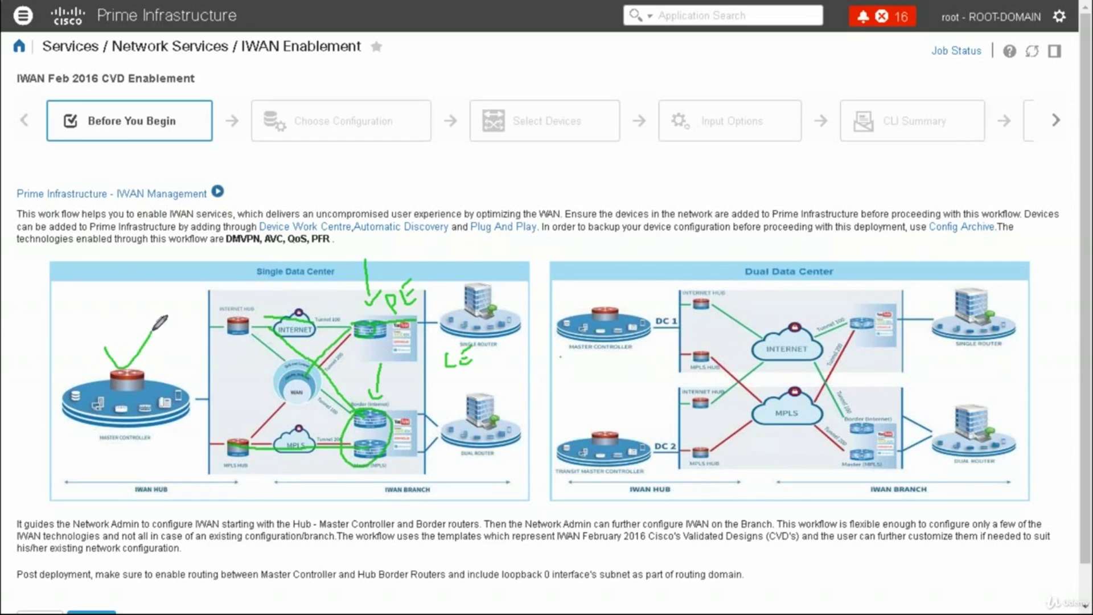
pyautogui.moveTo(593, 329); pyautogui.dragTo(627, 335)
pyautogui.moveTo(590, 405); pyautogui.dragTo(633, 396)
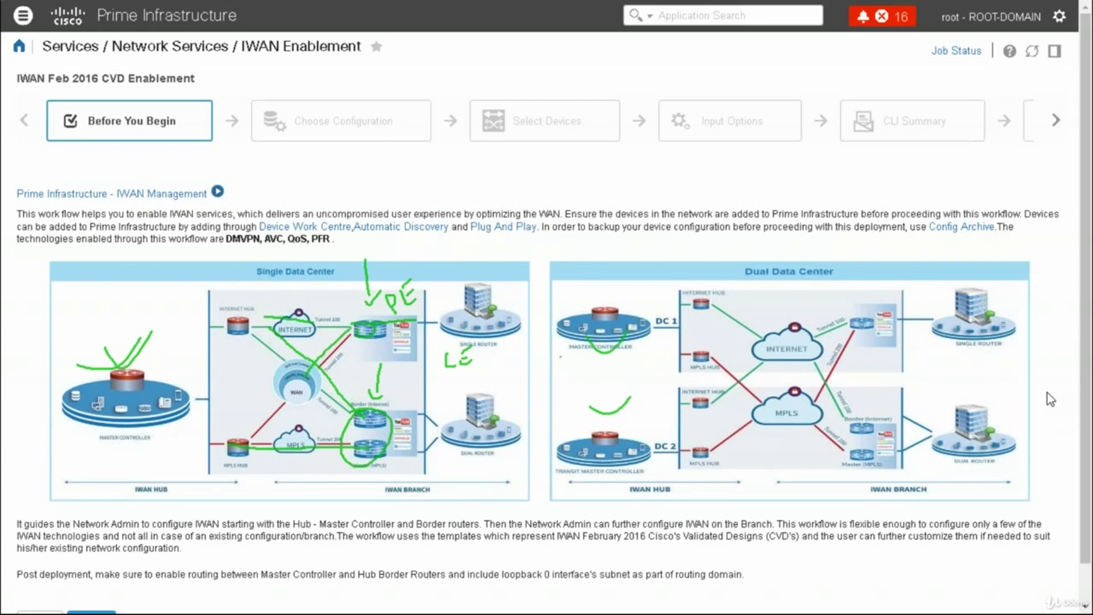
pyautogui.press('e')
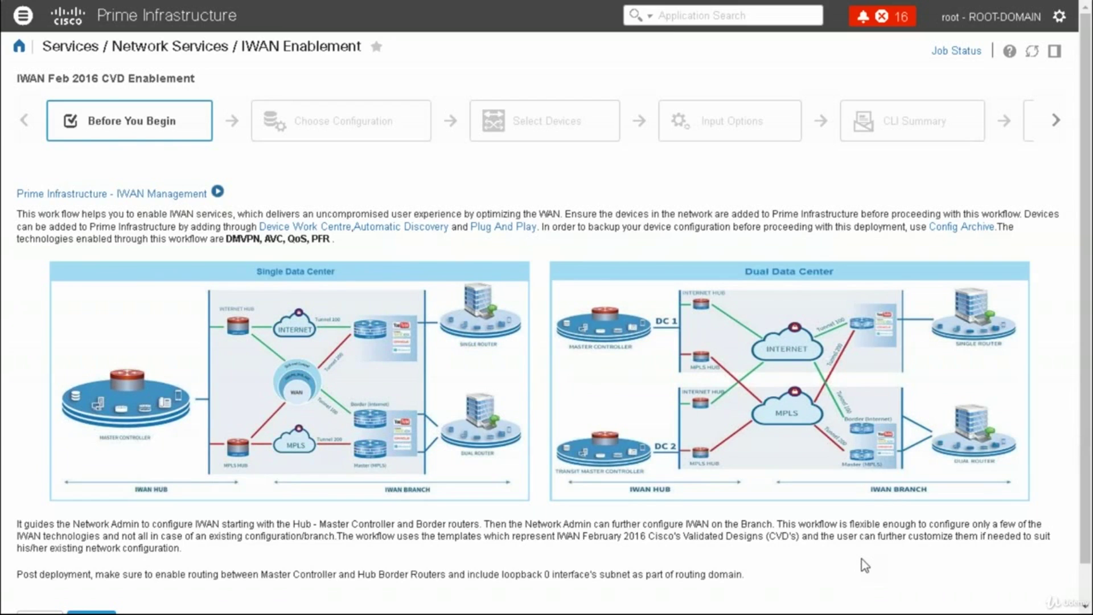
# Review the IWAN Feb 2016 CVD Enablement intro and wizard steps, then advance to Choose Configuration
pyautogui.moveTo(33, 69)
pyautogui.mouseDown()
pyautogui.moveTo(17, 88)
pyautogui.moveTo(170, 96)
pyautogui.moveTo(202, 73)
pyautogui.mouseUp()
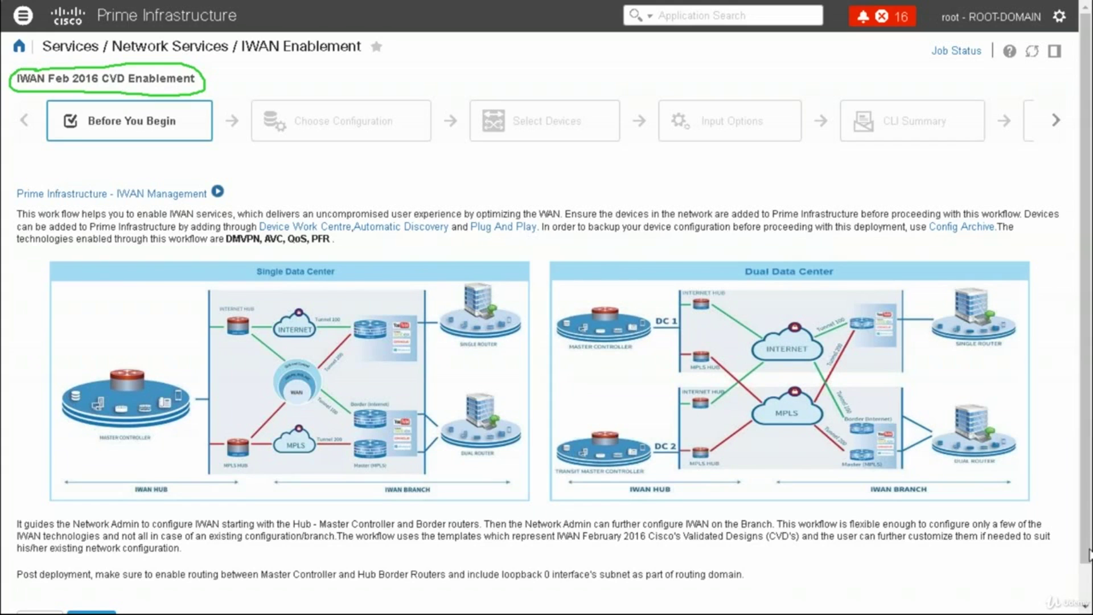
pyautogui.scroll(-1, 1085, 592)
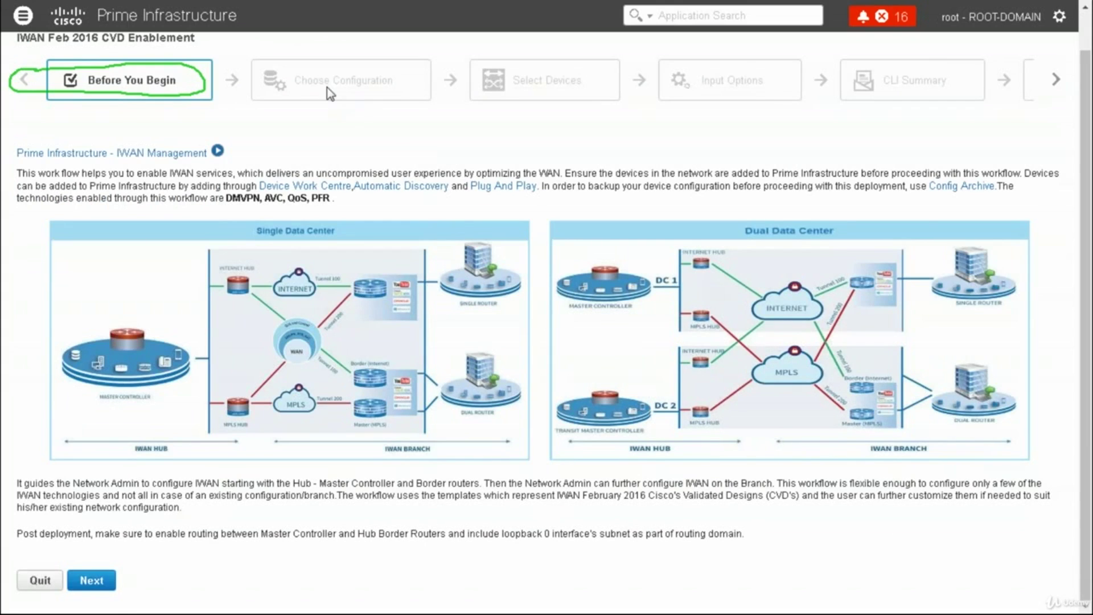
pyautogui.click(1057, 82)
pyautogui.click(1057, 82)
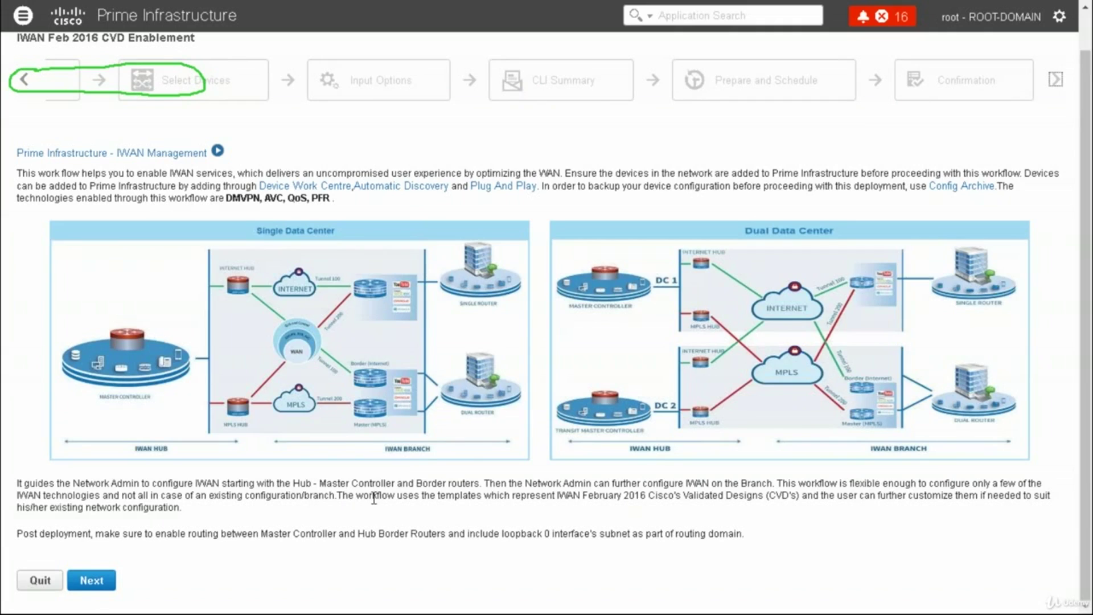
pyautogui.click(92, 580)
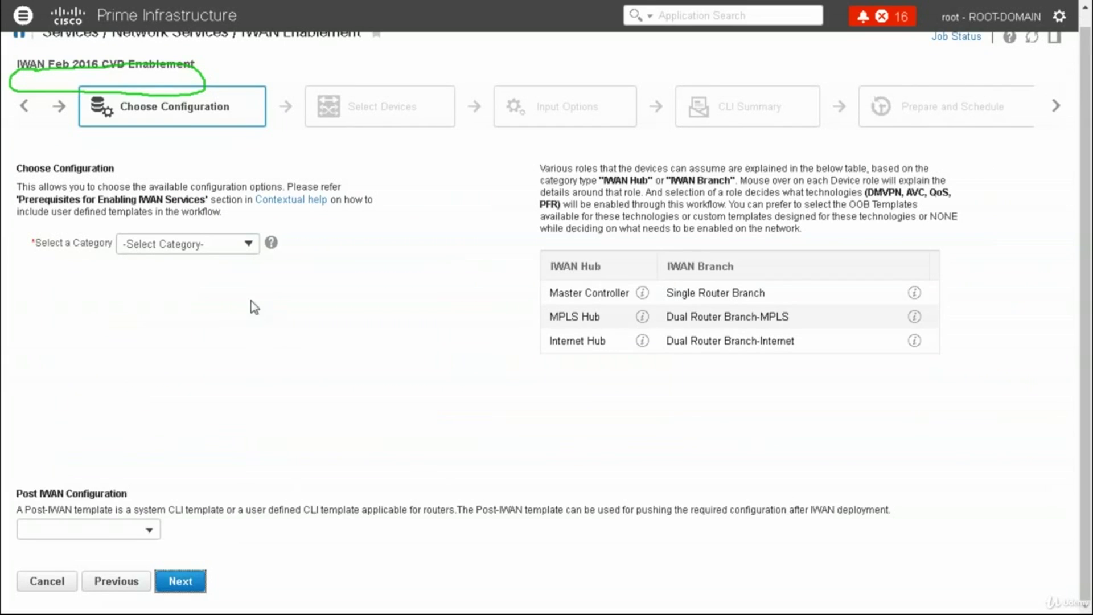
# Open the category list and sketch notes on PfR (MC/BR), DMVPN, AVC, NBAR and QoS, then erase them
pyautogui.click(219, 246)
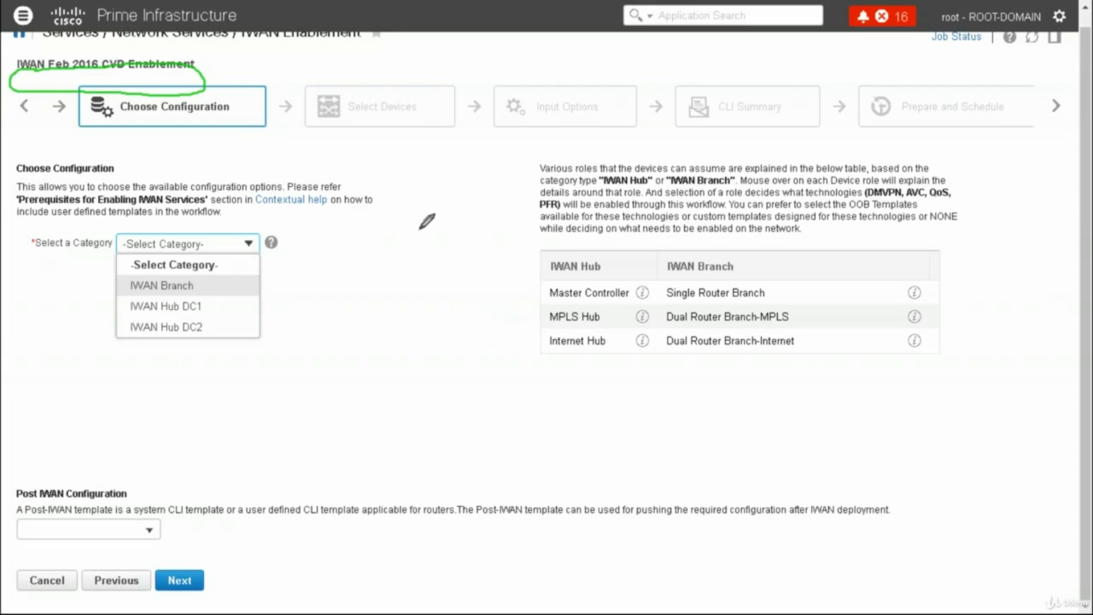
pyautogui.moveTo(391, 226)
pyautogui.mouseDown()
pyautogui.moveTo(399, 214)
pyautogui.moveTo(419, 226)
pyautogui.moveTo(436, 215)
pyautogui.moveTo(419, 259)
pyautogui.moveTo(450, 239)
pyautogui.moveTo(457, 199)
pyautogui.moveTo(459, 219)
pyautogui.moveTo(482, 203)
pyautogui.moveTo(485, 173)
pyautogui.moveTo(480, 223)
pyautogui.moveTo(502, 200)
pyautogui.mouseUp()
pyautogui.moveTo(452, 234); pyautogui.dragTo(509, 226)
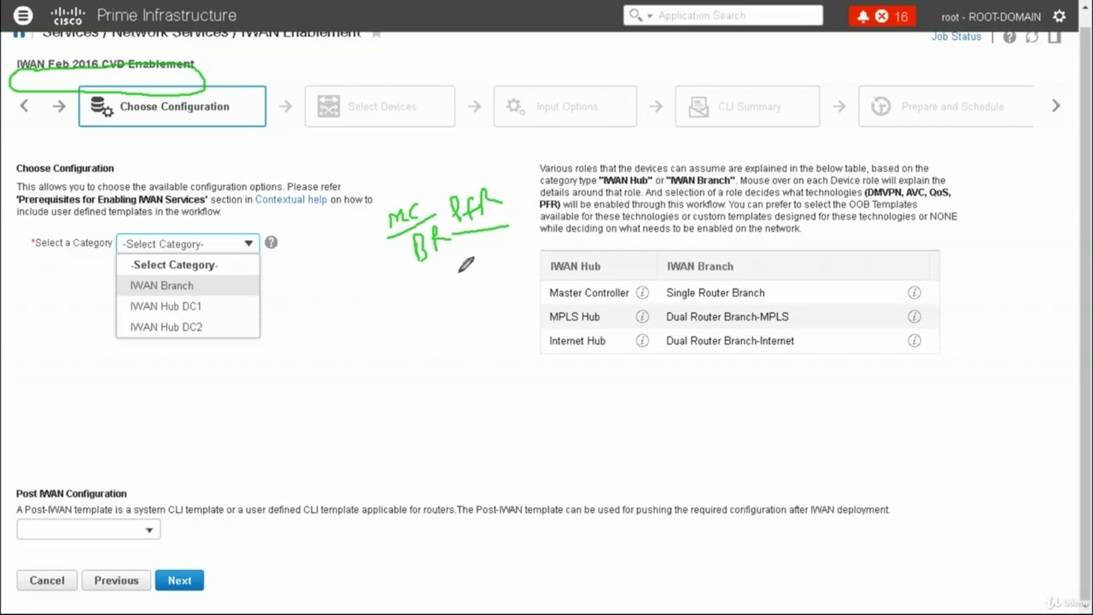
pyautogui.moveTo(455, 267)
pyautogui.mouseDown()
pyautogui.moveTo(457, 285)
pyautogui.moveTo(521, 250)
pyautogui.mouseUp()
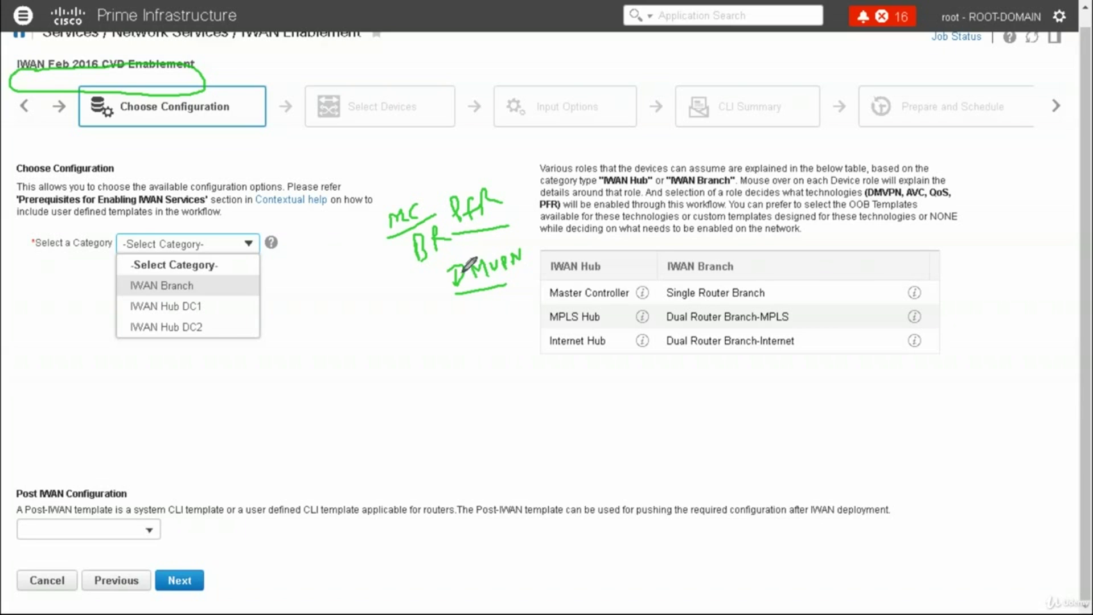
pyautogui.moveTo(435, 283)
pyautogui.mouseDown()
pyautogui.moveTo(490, 229)
pyautogui.moveTo(454, 281)
pyautogui.mouseUp()
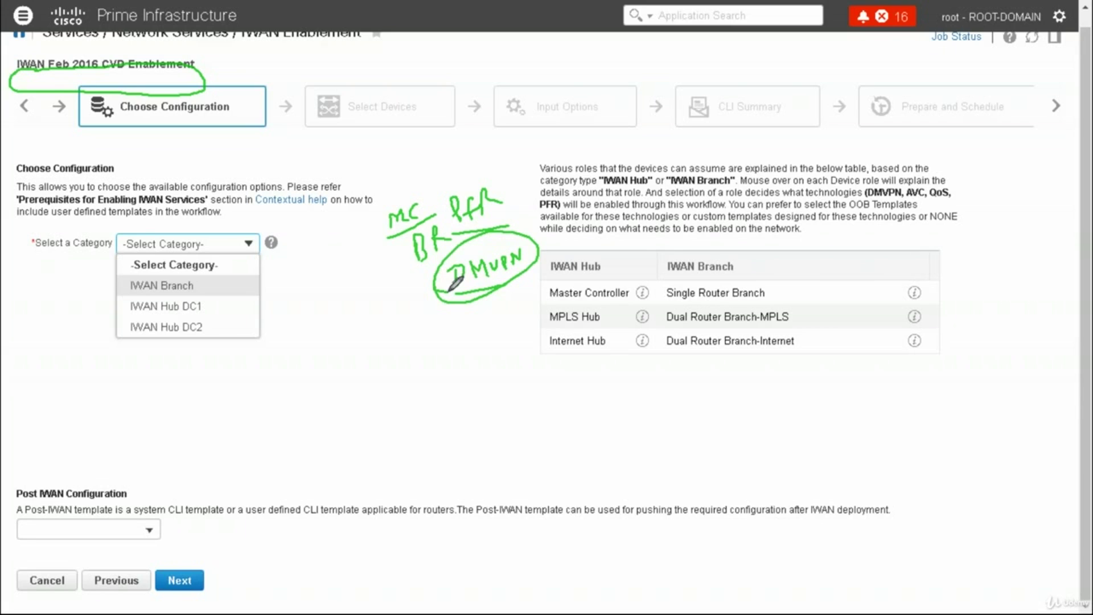
pyautogui.moveTo(521, 200); pyautogui.dragTo(465, 163)
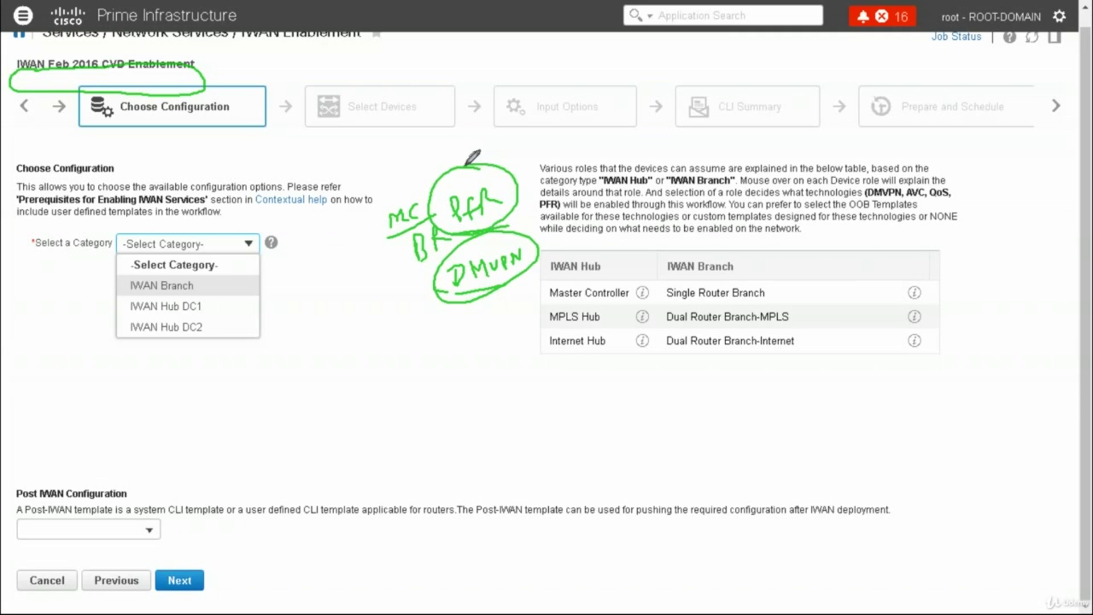
pyautogui.moveTo(398, 185); pyautogui.dragTo(392, 205)
pyautogui.moveTo(391, 261); pyautogui.dragTo(409, 253)
pyautogui.moveTo(431, 351); pyautogui.dragTo(475, 351)
pyautogui.moveTo(436, 407)
pyautogui.mouseDown()
pyautogui.moveTo(440, 391)
pyautogui.moveTo(459, 382)
pyautogui.moveTo(472, 393)
pyautogui.moveTo(483, 377)
pyautogui.moveTo(478, 387)
pyautogui.moveTo(493, 375)
pyautogui.moveTo(501, 397)
pyautogui.moveTo(515, 389)
pyautogui.mouseUp()
pyautogui.moveTo(472, 420); pyautogui.dragTo(512, 439)
pyautogui.moveTo(382, 370); pyautogui.dragTo(390, 367)
pyautogui.moveTo(385, 423); pyautogui.dragTo(410, 414)
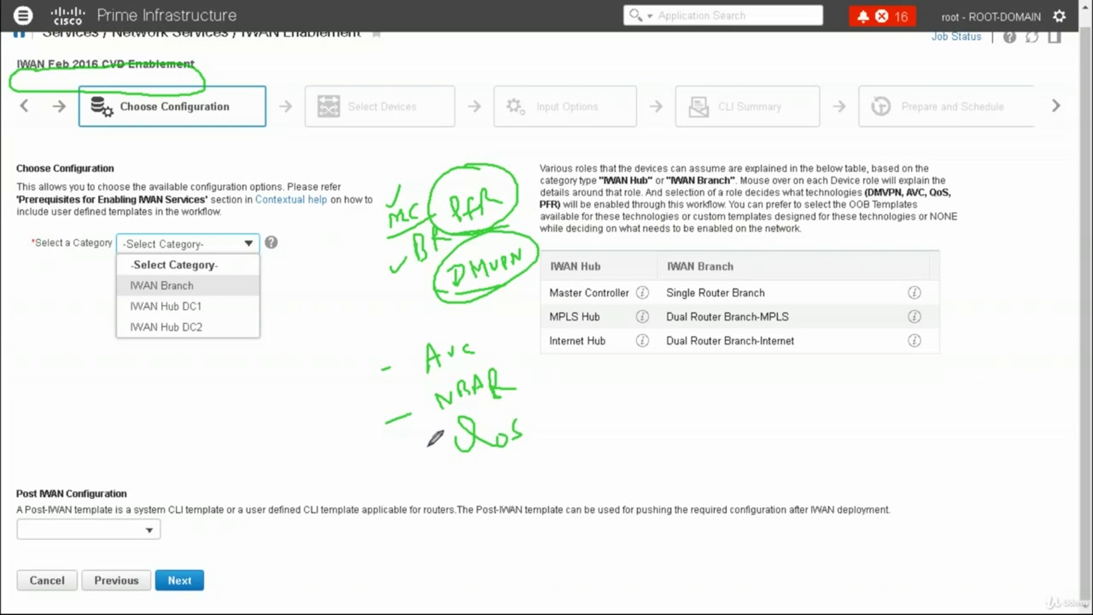
pyautogui.press('e')
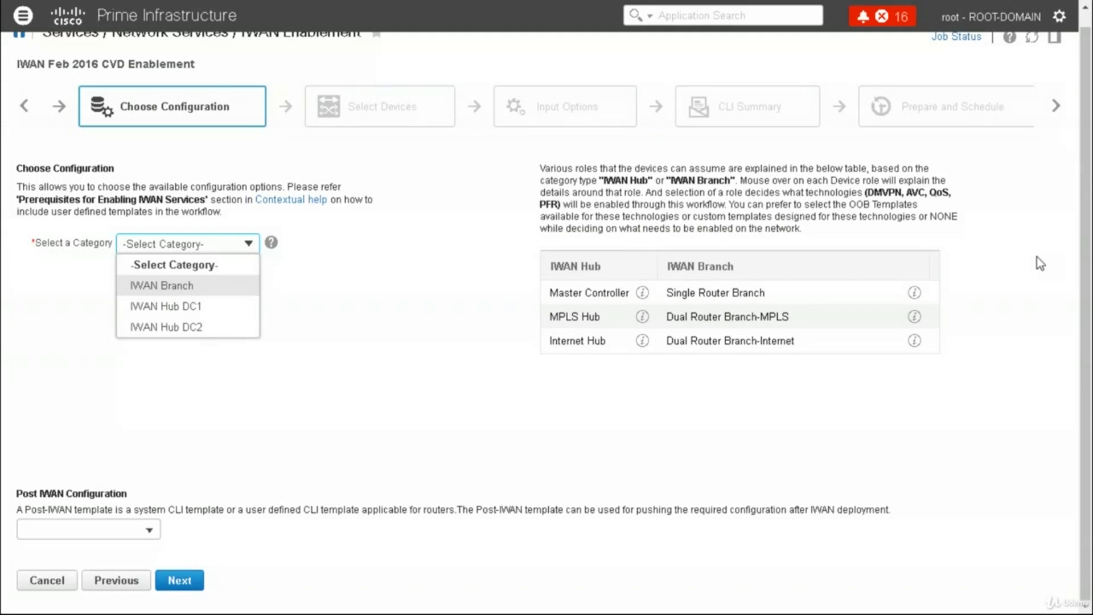
# Choose category IWAN Hub DC1, role Master Controller DC1, and keep the CVD-Master-Controller-DC1 template
pyautogui.click(180, 306)
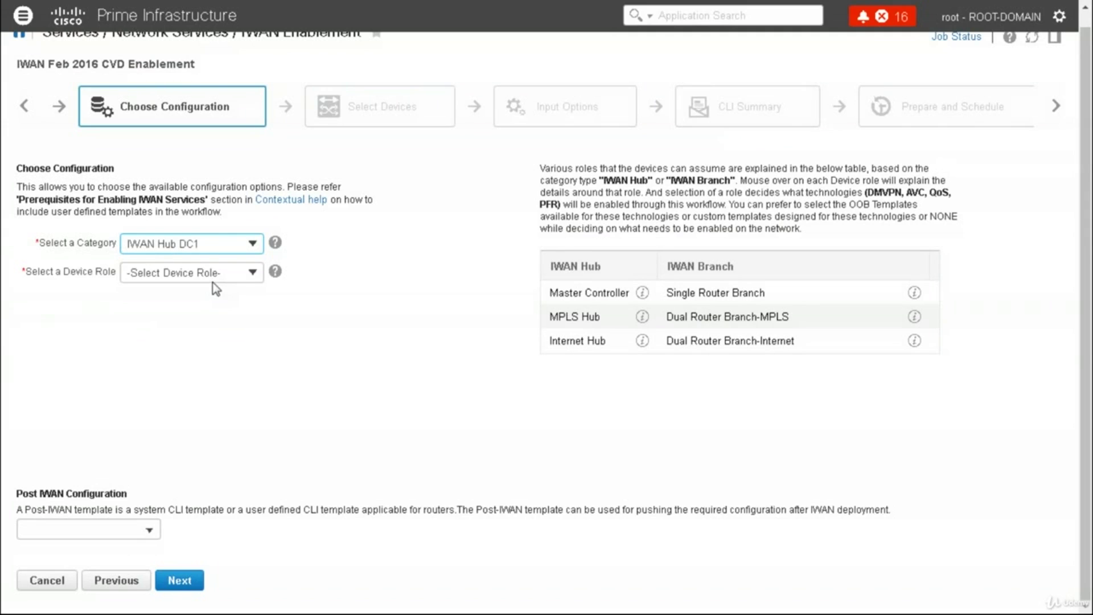
pyautogui.click(214, 275)
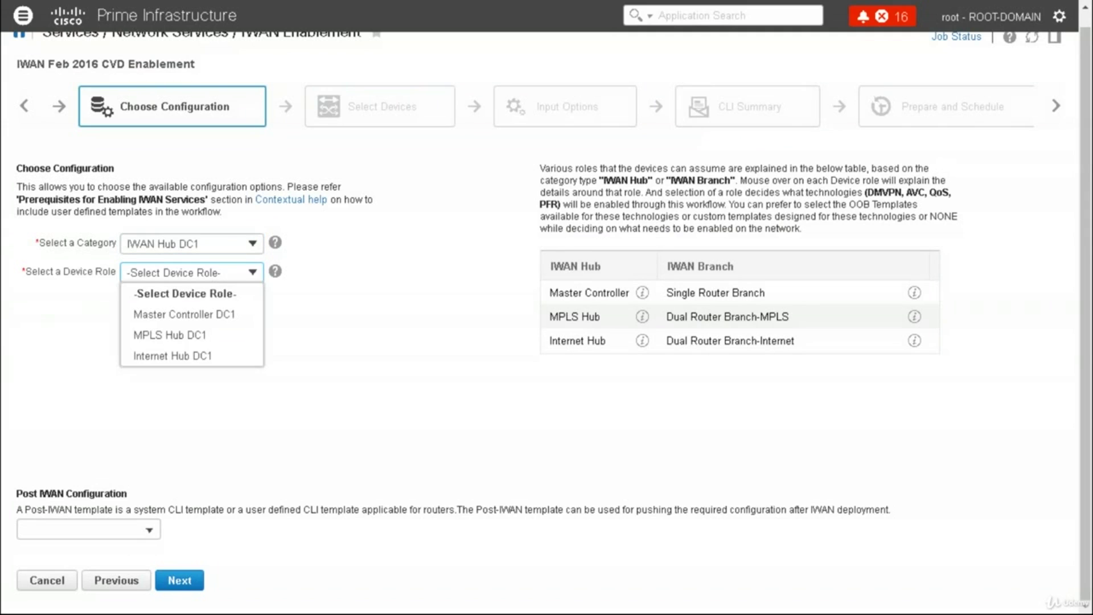
pyautogui.click(208, 319)
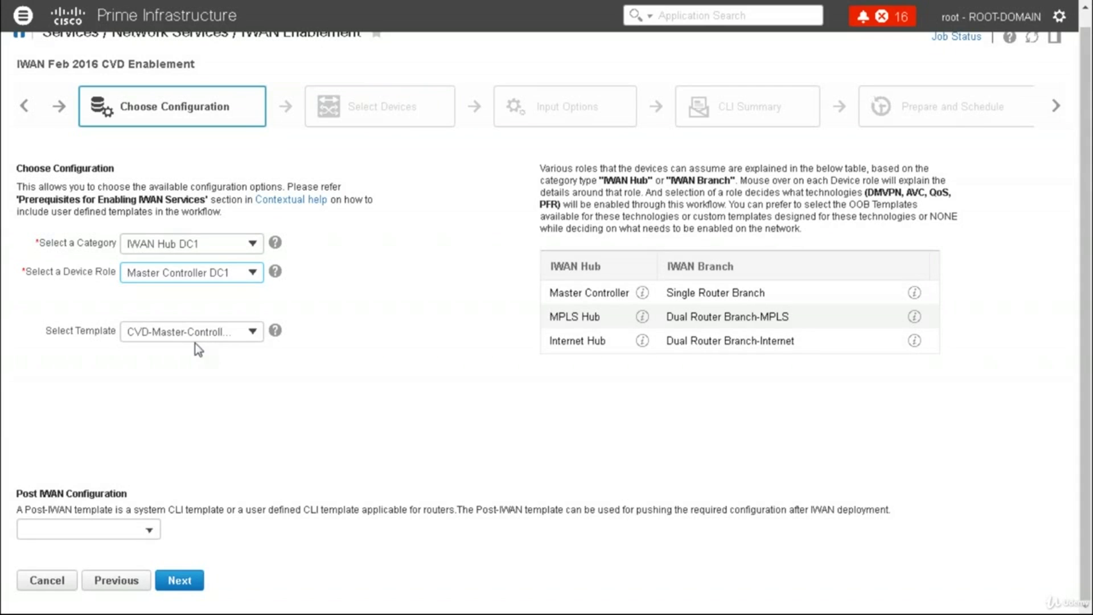
pyautogui.click(218, 336)
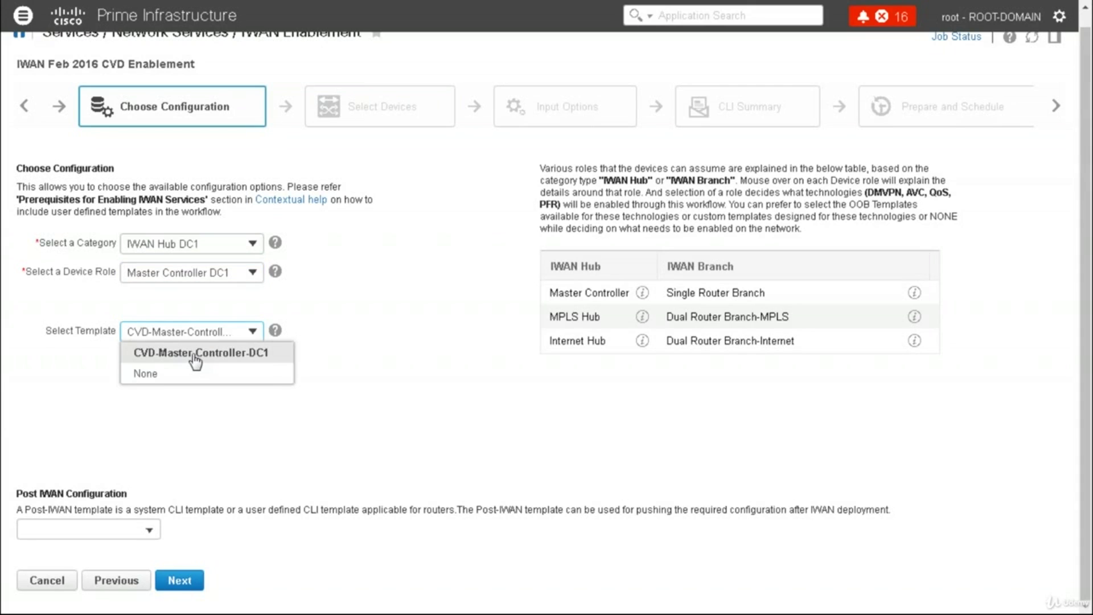
pyautogui.click(373, 316)
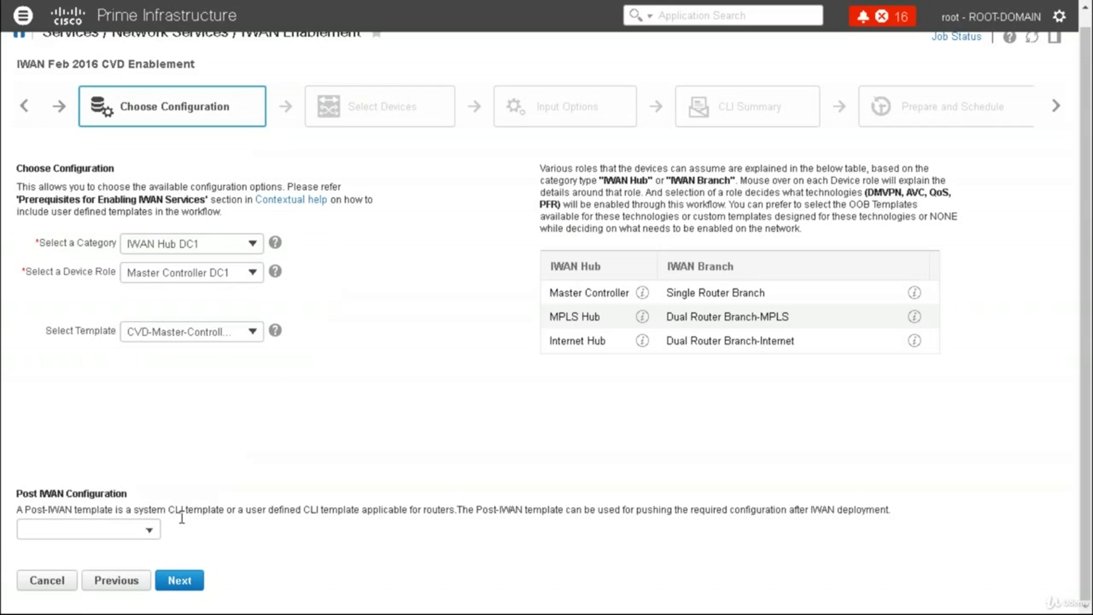
# Browse the Post IWAN Configuration picker's System Templates - CLI group, then close the template list
pyautogui.click(135, 530)
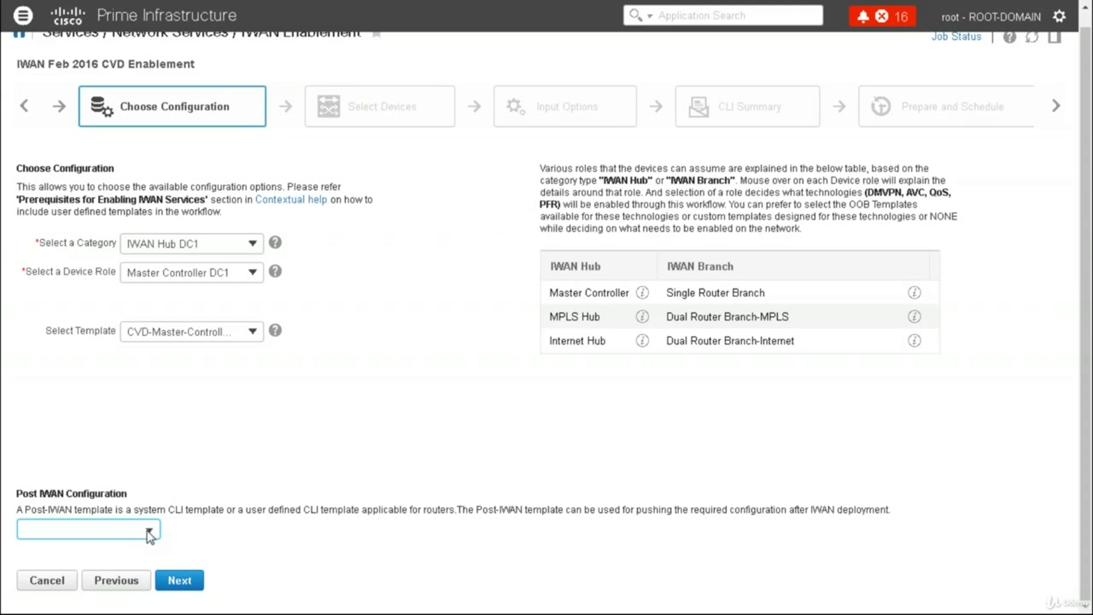
pyautogui.click(149, 530)
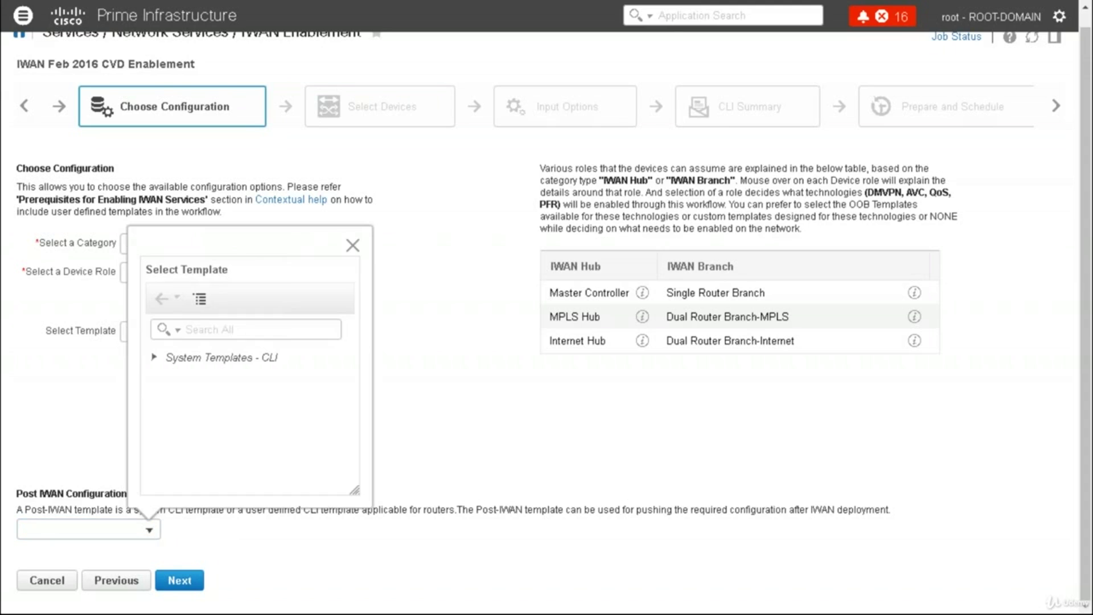
pyautogui.click(155, 357)
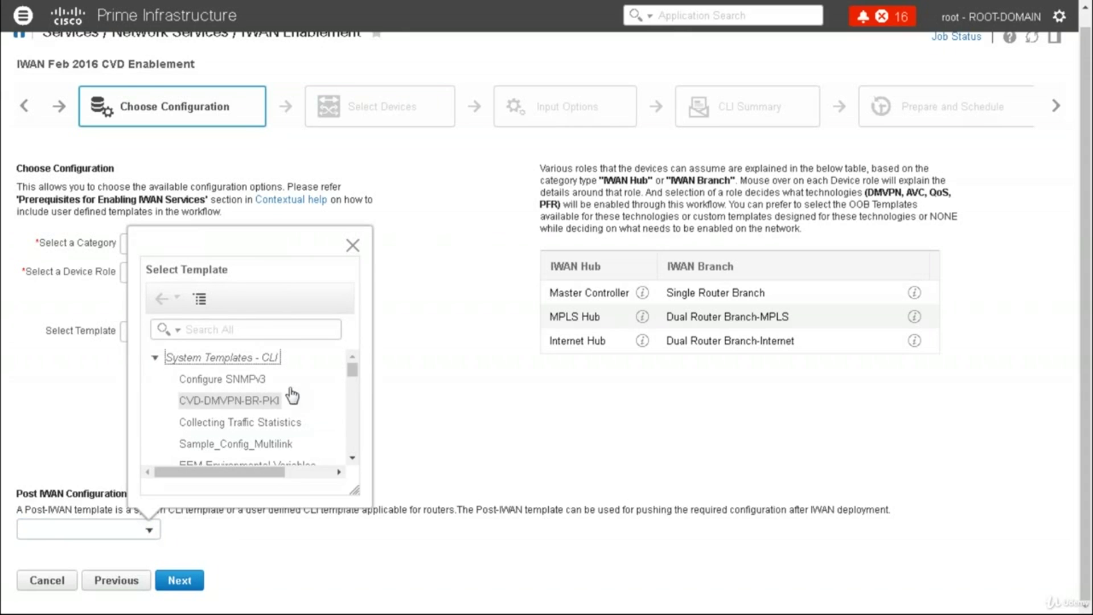
pyautogui.scroll(-5, 245, 407)
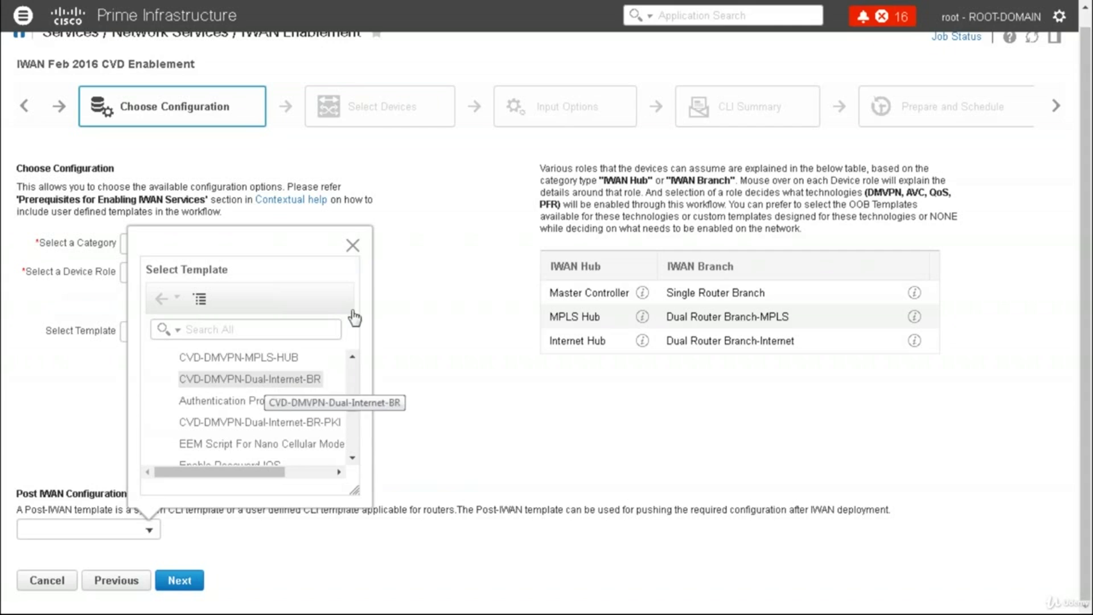
pyautogui.click(352, 245)
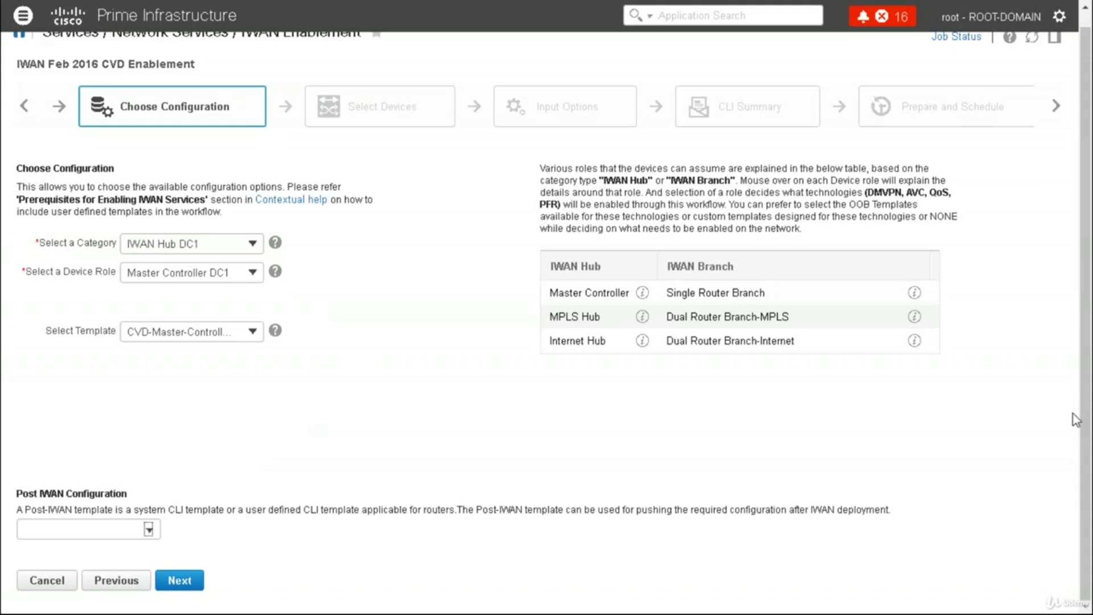
pyautogui.moveTo(339, 336)
pyautogui.mouseDown()
pyautogui.moveTo(341, 362)
pyautogui.moveTo(355, 341)
pyautogui.moveTo(355, 357)
pyautogui.moveTo(385, 346)
pyautogui.mouseUp()
pyautogui.moveTo(440, 290)
pyautogui.mouseDown()
pyautogui.moveTo(430, 316)
pyautogui.moveTo(428, 297)
pyautogui.mouseUp()
pyautogui.moveTo(460, 358)
pyautogui.mouseDown()
pyautogui.moveTo(444, 376)
pyautogui.moveTo(455, 356)
pyautogui.mouseUp()
pyautogui.moveTo(444, 304); pyautogui.dragTo(444, 310)
pyautogui.moveTo(460, 370)
pyautogui.mouseDown()
pyautogui.moveTo(459, 380)
pyautogui.moveTo(464, 367)
pyautogui.mouseUp()
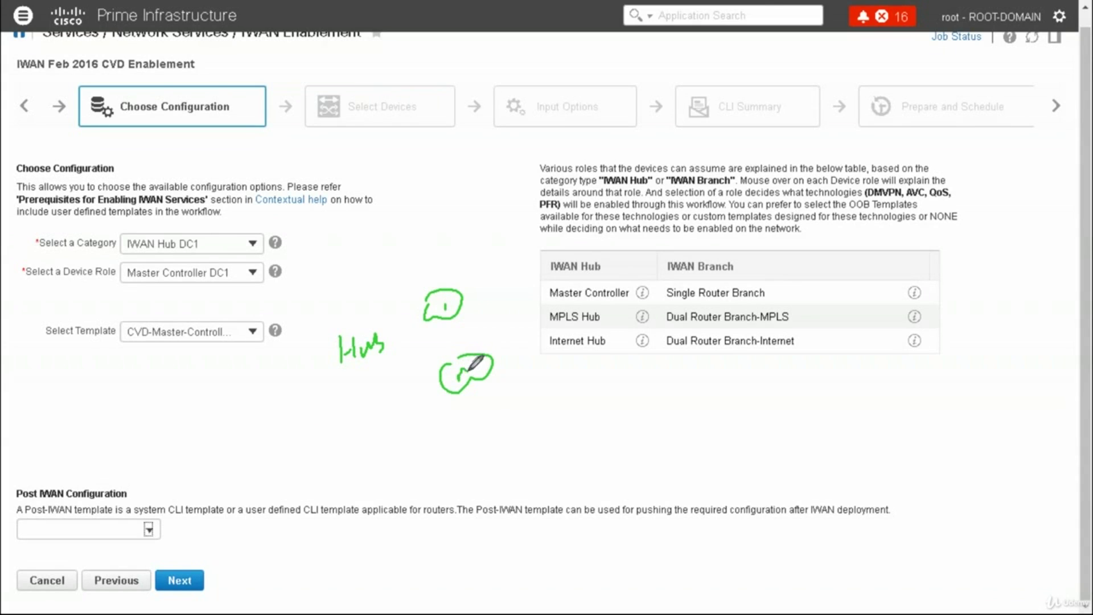
pyautogui.moveTo(515, 287)
pyautogui.mouseDown()
pyautogui.moveTo(513, 307)
pyautogui.moveTo(515, 282)
pyautogui.mouseUp()
pyautogui.moveTo(555, 348)
pyautogui.mouseDown()
pyautogui.moveTo(547, 364)
pyautogui.moveTo(542, 345)
pyautogui.mouseUp()
pyautogui.moveTo(512, 293)
pyautogui.mouseDown()
pyautogui.moveTo(460, 295)
pyautogui.moveTo(489, 353)
pyautogui.moveTo(466, 306)
pyautogui.mouseUp()
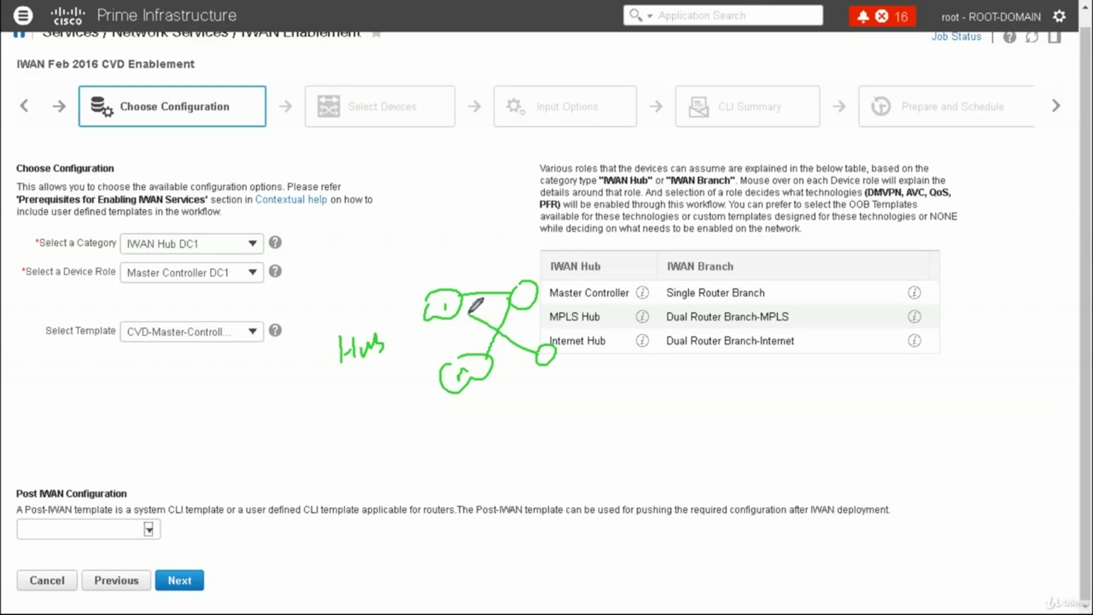
pyautogui.moveTo(539, 354); pyautogui.dragTo(497, 369)
pyautogui.moveTo(435, 308)
pyautogui.mouseDown()
pyautogui.moveTo(388, 342)
pyautogui.moveTo(427, 362)
pyautogui.mouseUp()
pyautogui.moveTo(344, 364)
pyautogui.mouseDown()
pyautogui.moveTo(345, 424)
pyautogui.moveTo(566, 386)
pyautogui.mouseUp()
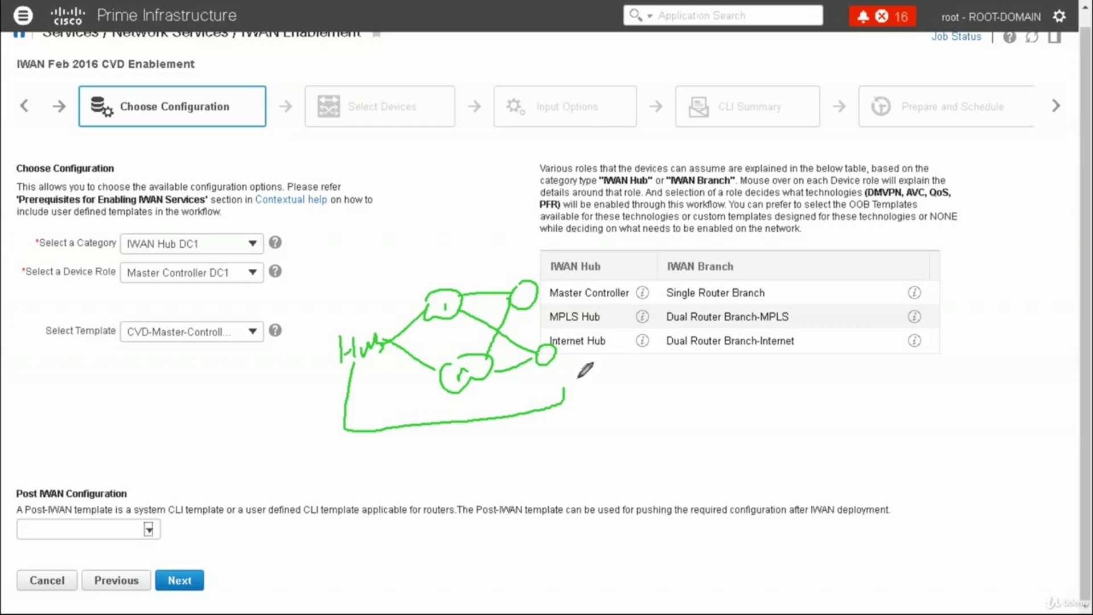
pyautogui.moveTo(806, 283); pyautogui.dragTo(828, 279)
pyautogui.moveTo(816, 316); pyautogui.dragTo(841, 308)
pyautogui.moveTo(818, 349); pyautogui.dragTo(854, 332)
# Select the csrdenali.dcloud.cisco.com router for deployment and continue to Input Options
pyautogui.click(180, 581)
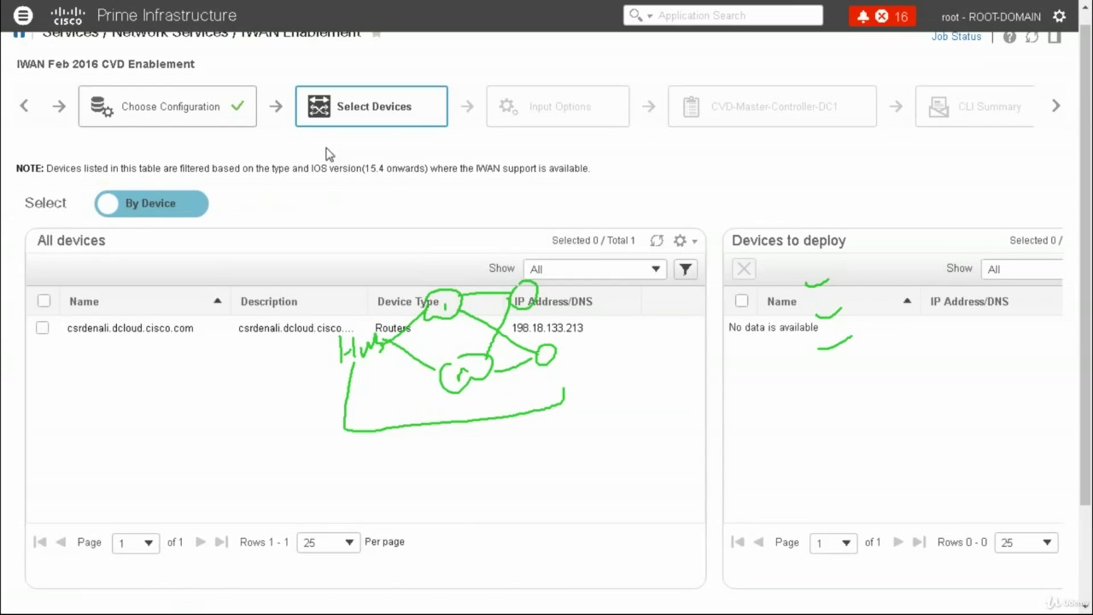
pyautogui.press('Escape')
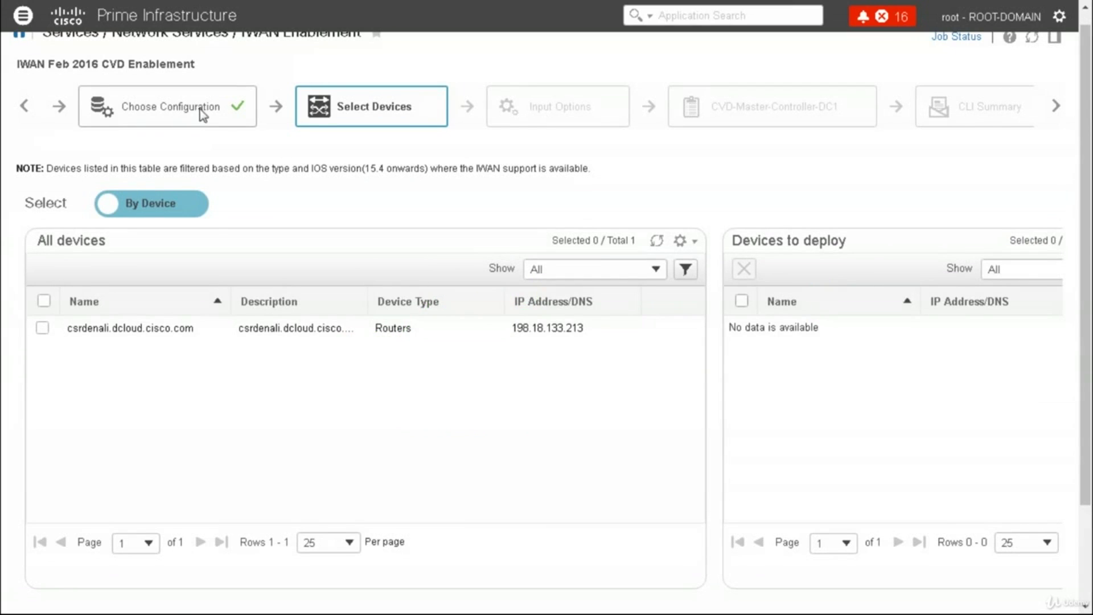
pyautogui.click(42, 328)
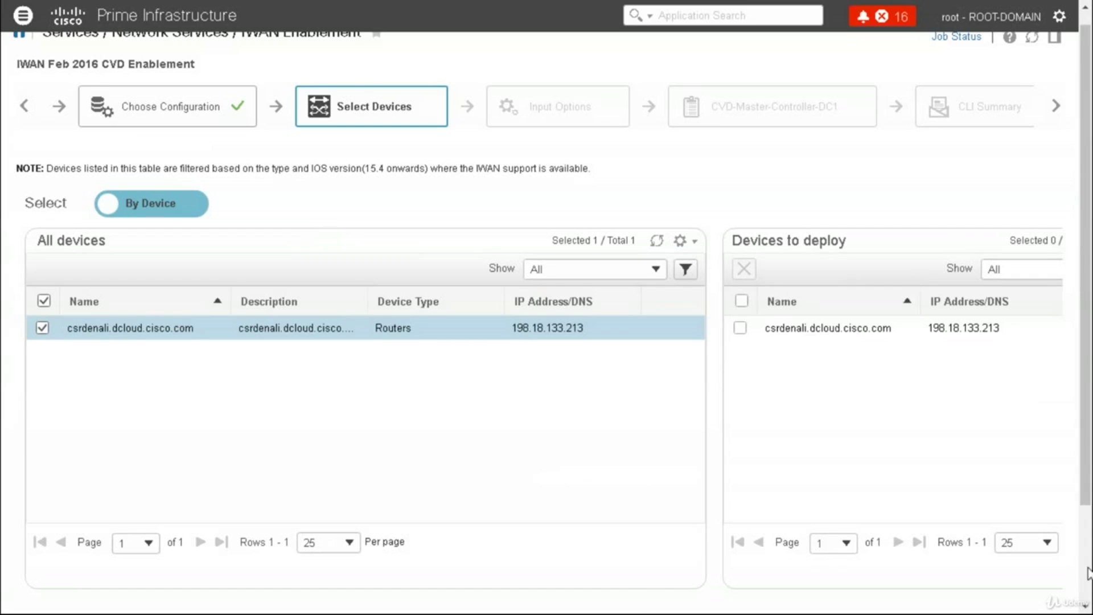
pyautogui.scroll(-3, 1084, 568)
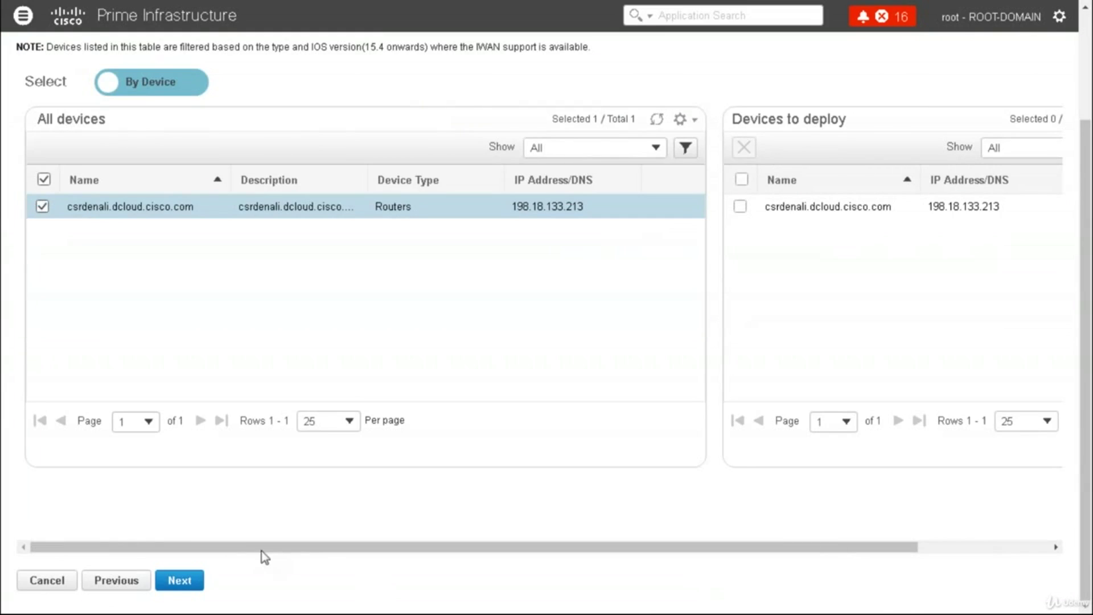
pyautogui.click(192, 581)
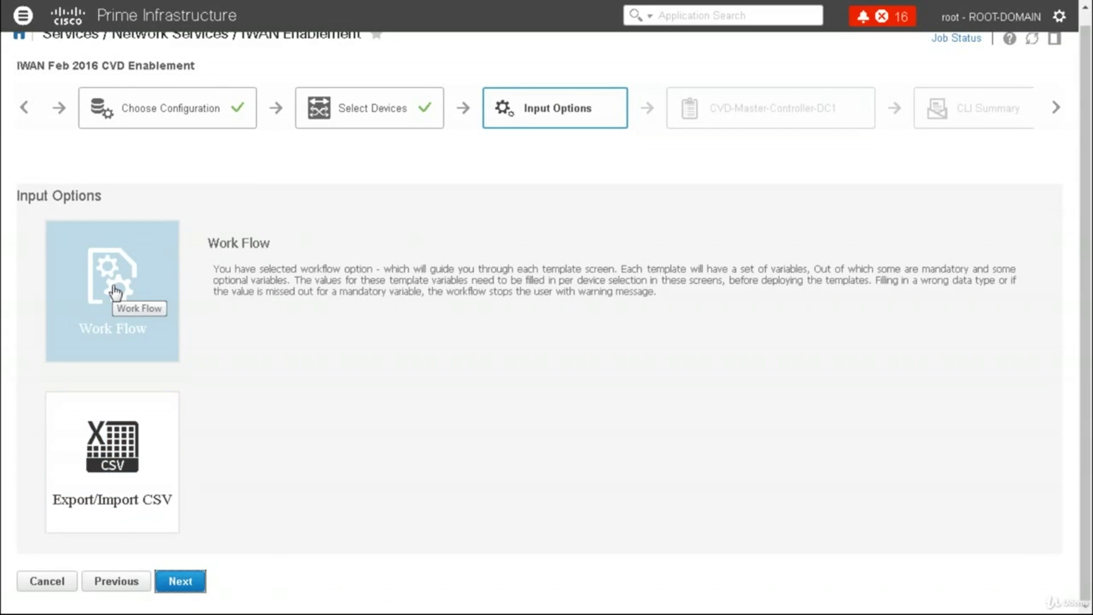
# Open the CVD-Master-Controller-DC1 variables form, check its Loopback, PfR, prefix and Netflow fields, and preview later steps
pyautogui.click(185, 579)
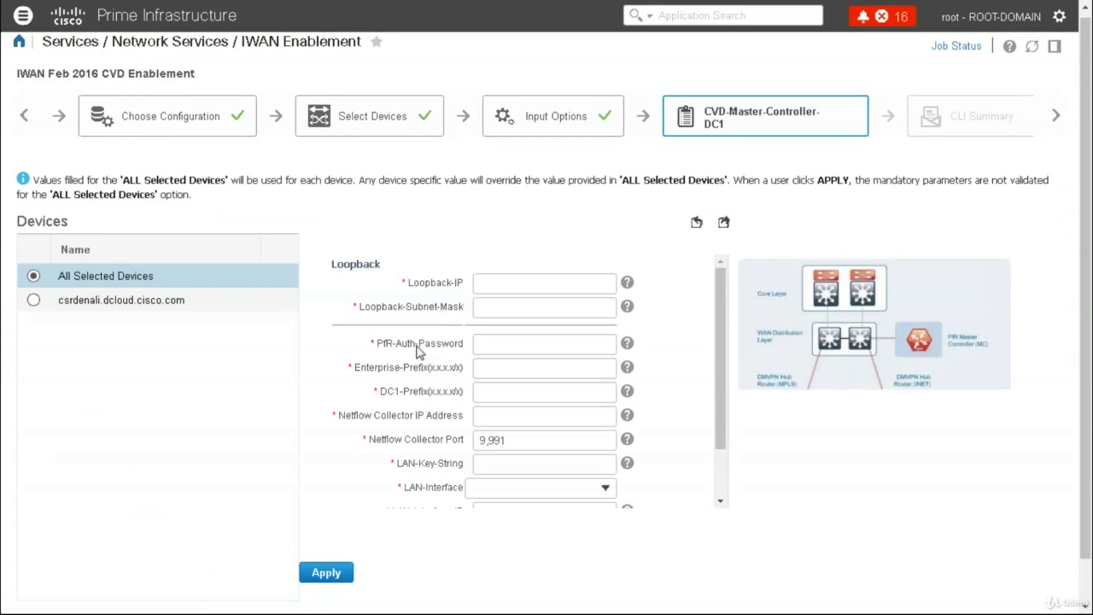
pyautogui.click(511, 279)
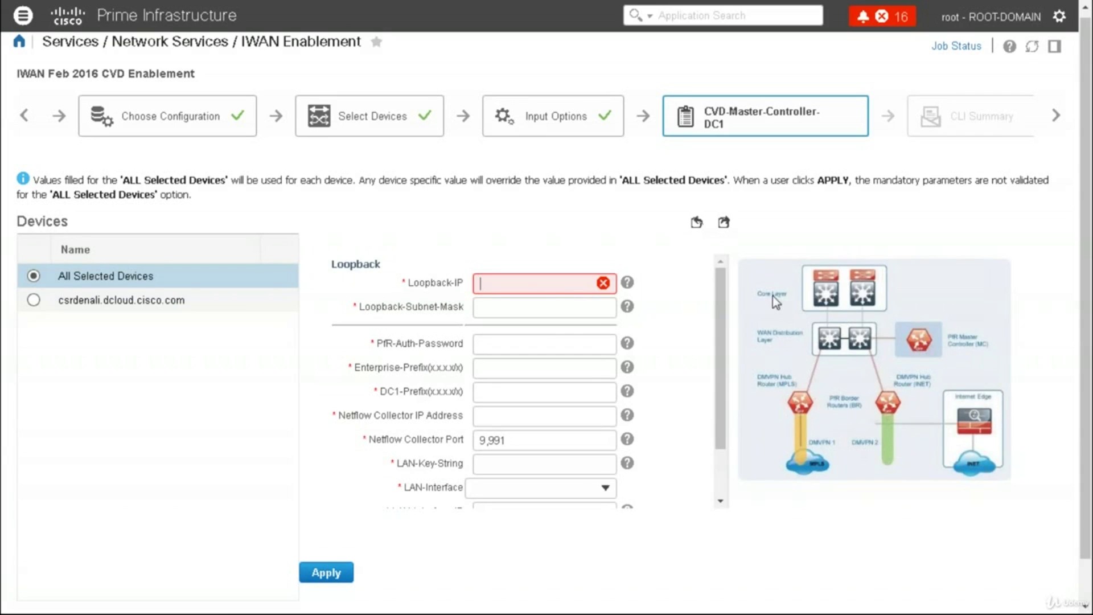
pyautogui.moveTo(554, 284)
pyautogui.click(510, 310)
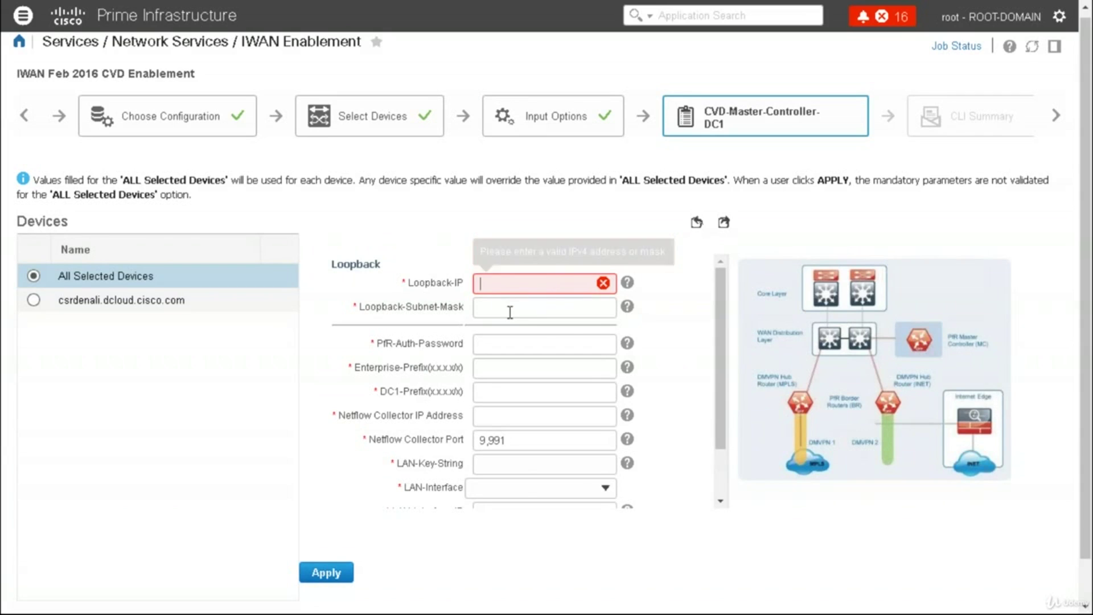
pyautogui.click(507, 341)
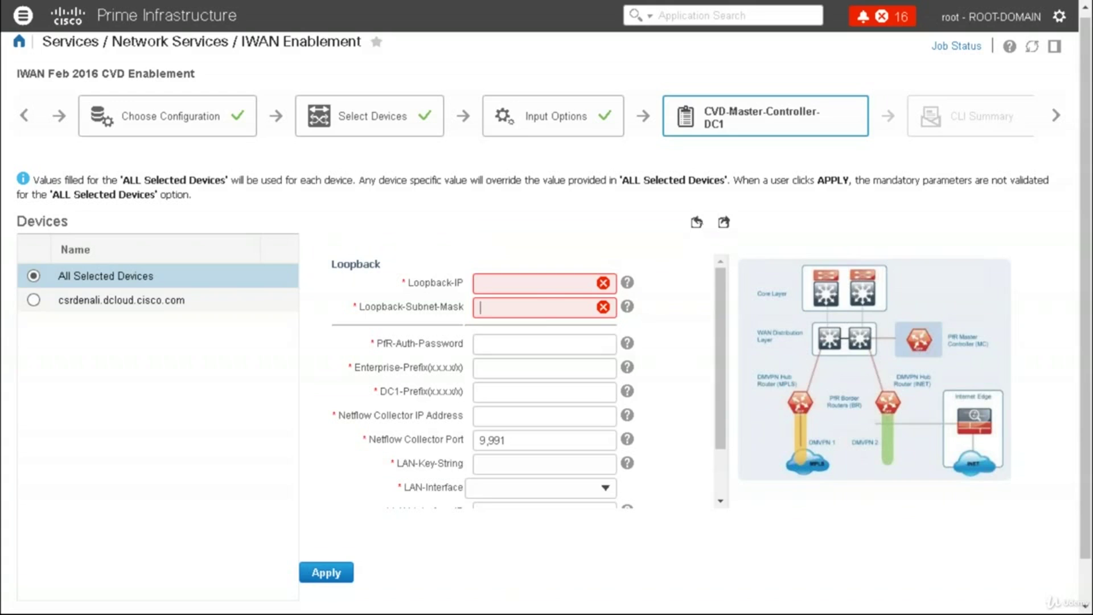
pyautogui.click(512, 344)
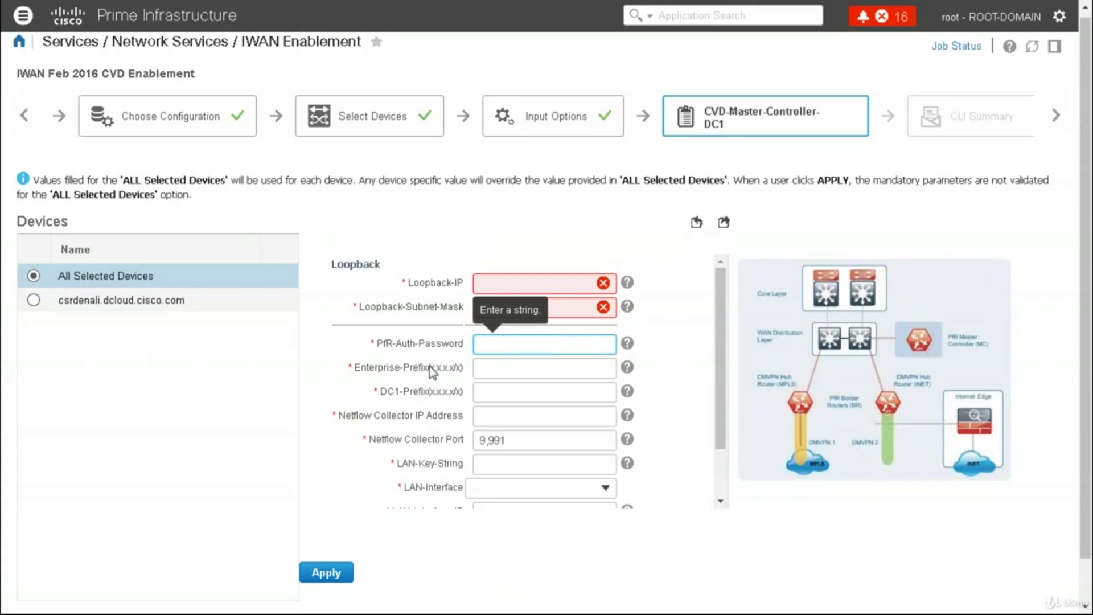
pyautogui.click(481, 367)
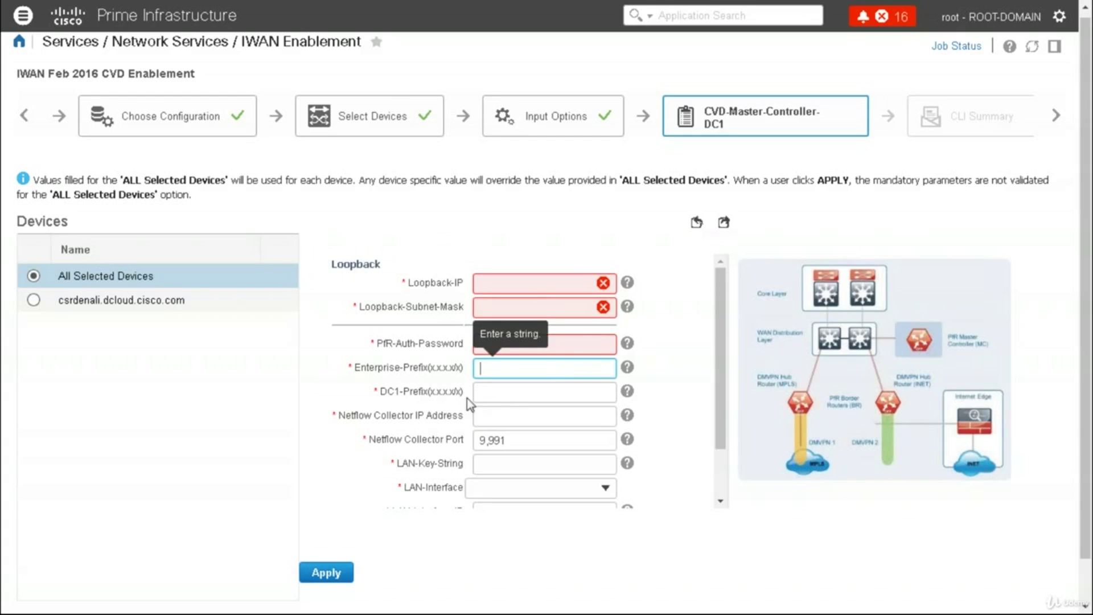
pyautogui.press('Tab')
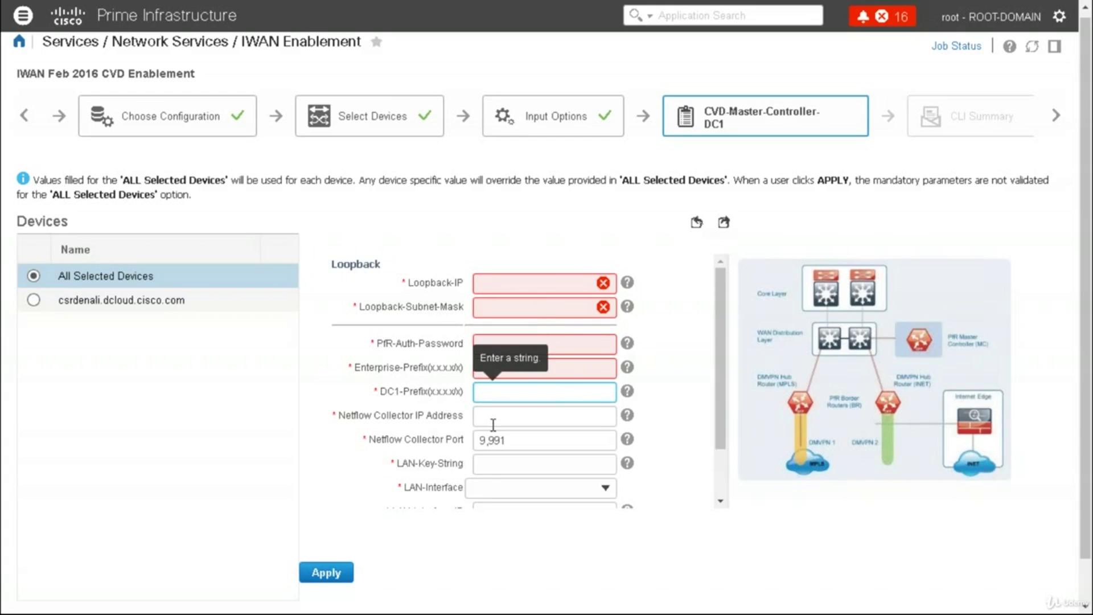
pyautogui.click(492, 425)
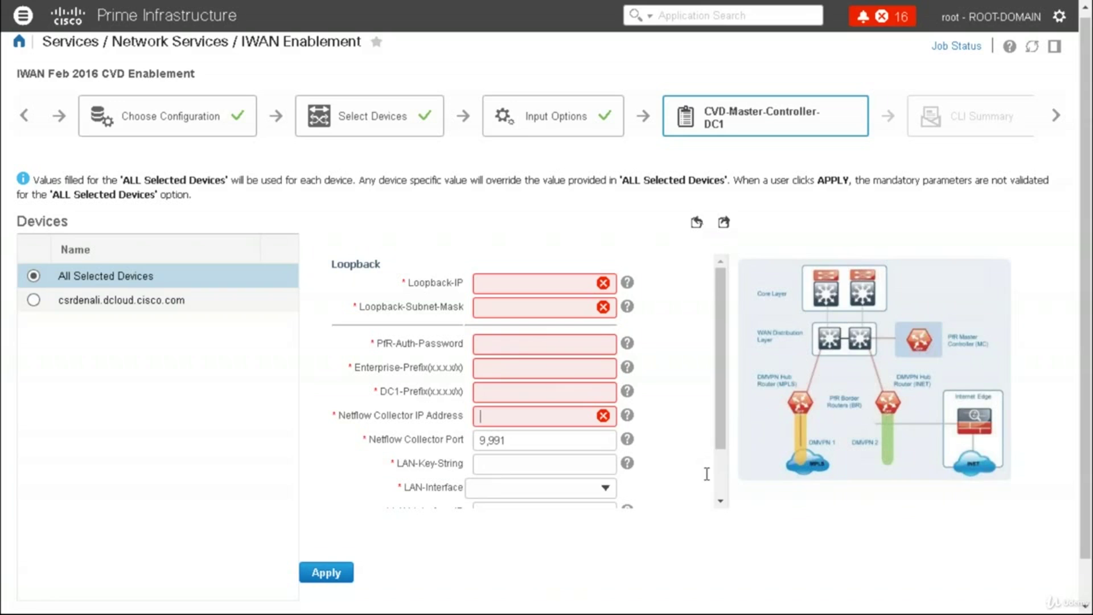
pyautogui.scroll(-2, 722, 489)
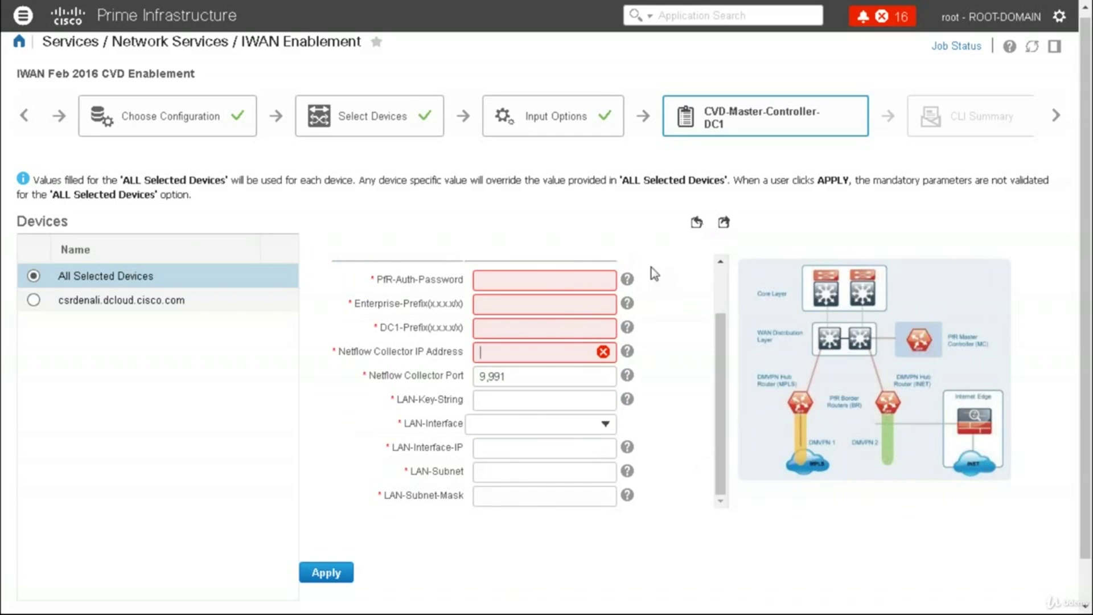
pyautogui.scroll(2, 723, 281)
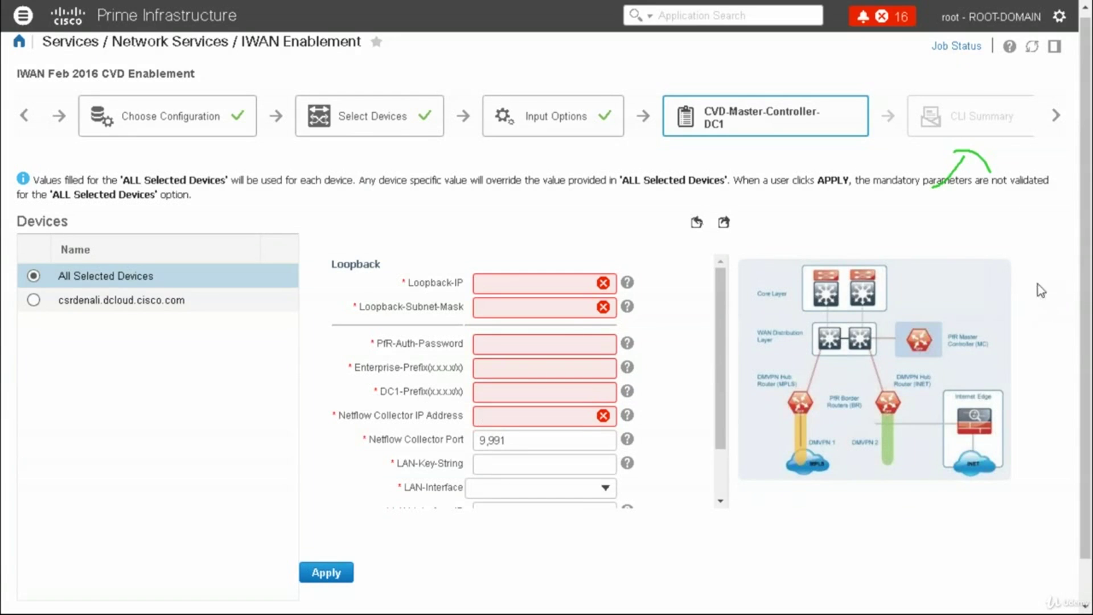
pyautogui.click(1058, 116)
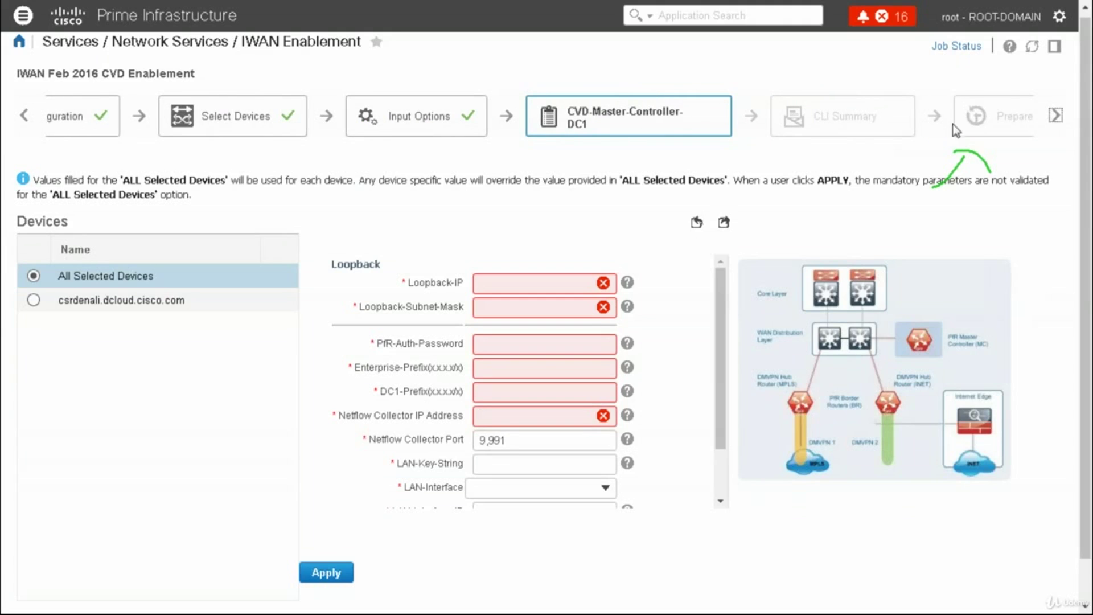
pyautogui.click(1057, 116)
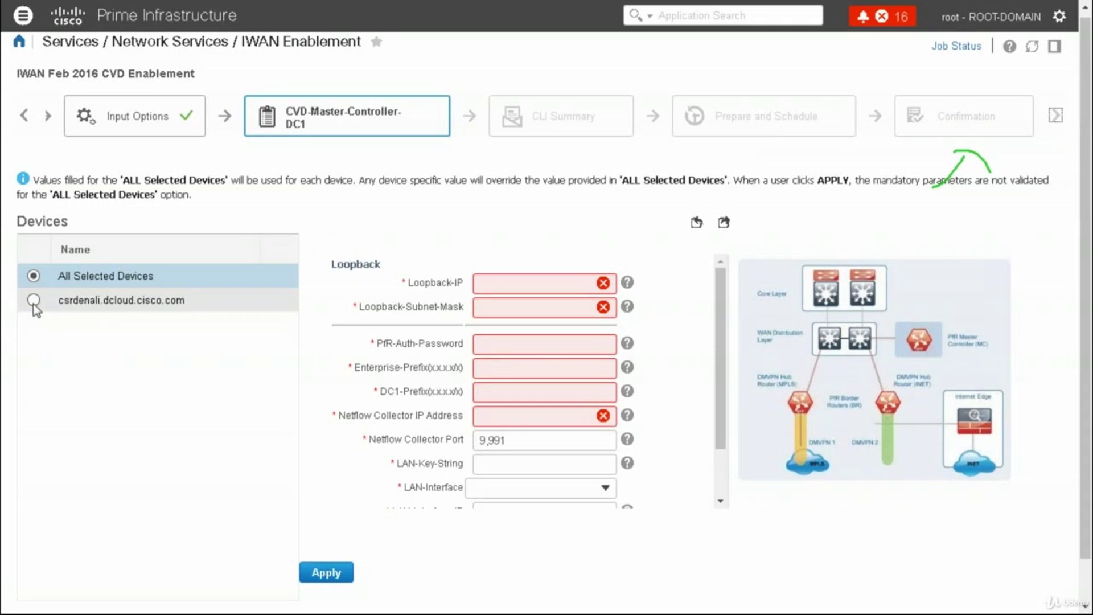
# Open the csrdenali router's form, enter its Loopback-IP, and set Loopback-Subnet-Mask to 32
pyautogui.click(88, 300)
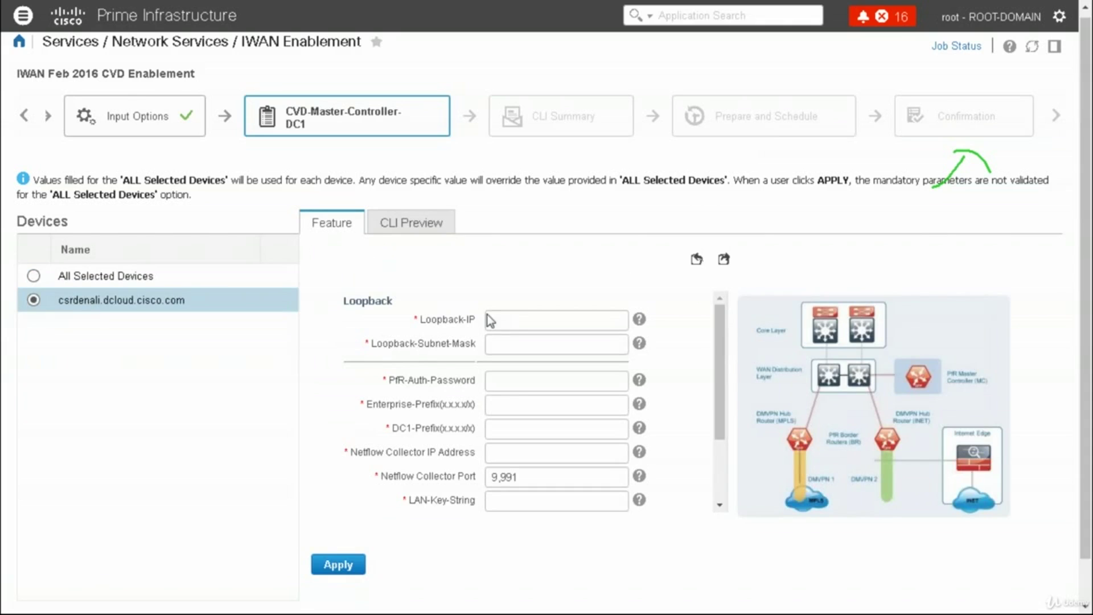
pyautogui.click(420, 228)
pyautogui.click(545, 320)
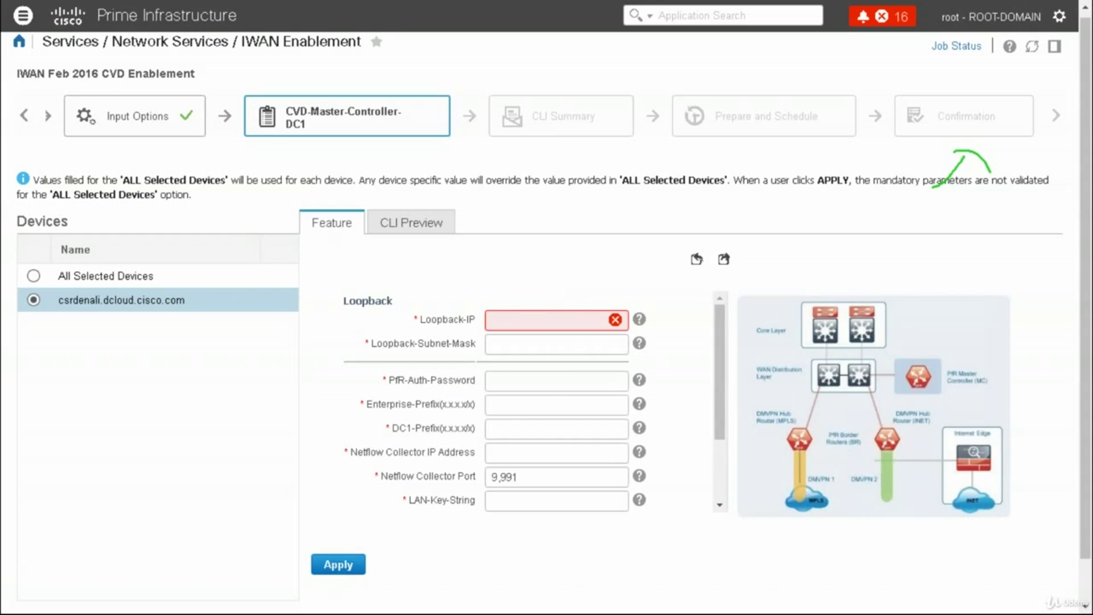
pyautogui.write('1..1.')
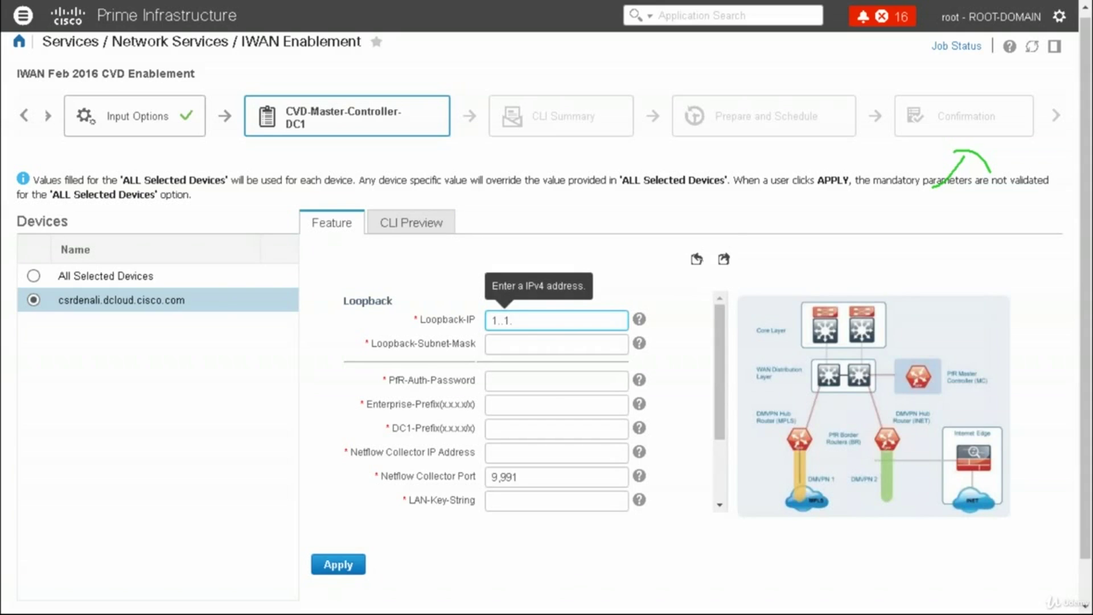
pyautogui.press('BackSpace')
pyautogui.press('BackSpace')
pyautogui.write('1.')
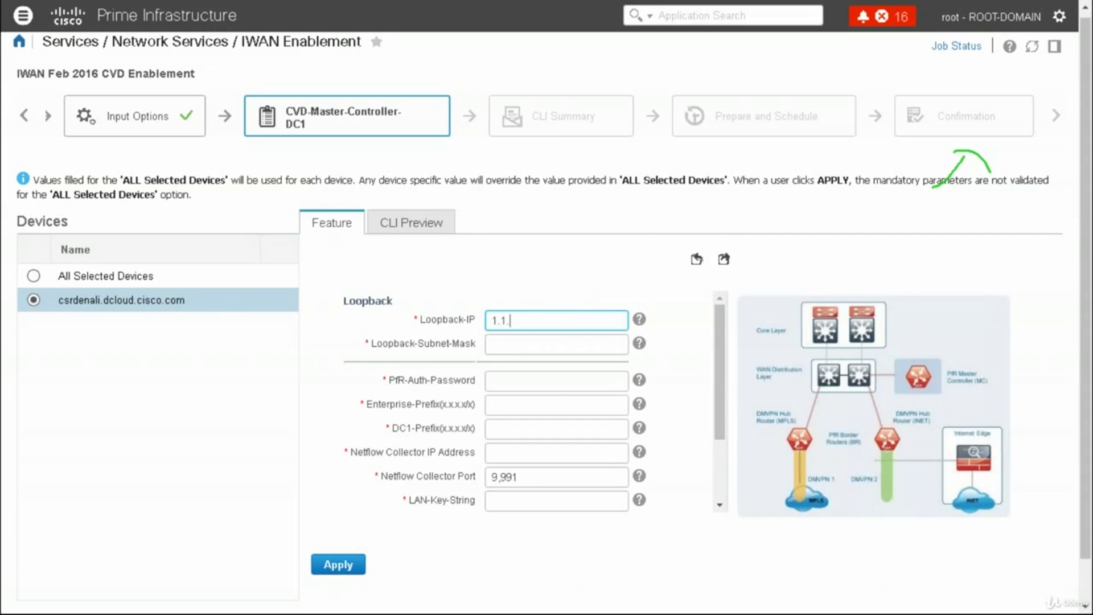
pyautogui.write('.1')
pyautogui.press('BackSpace')
pyautogui.press('Tab')
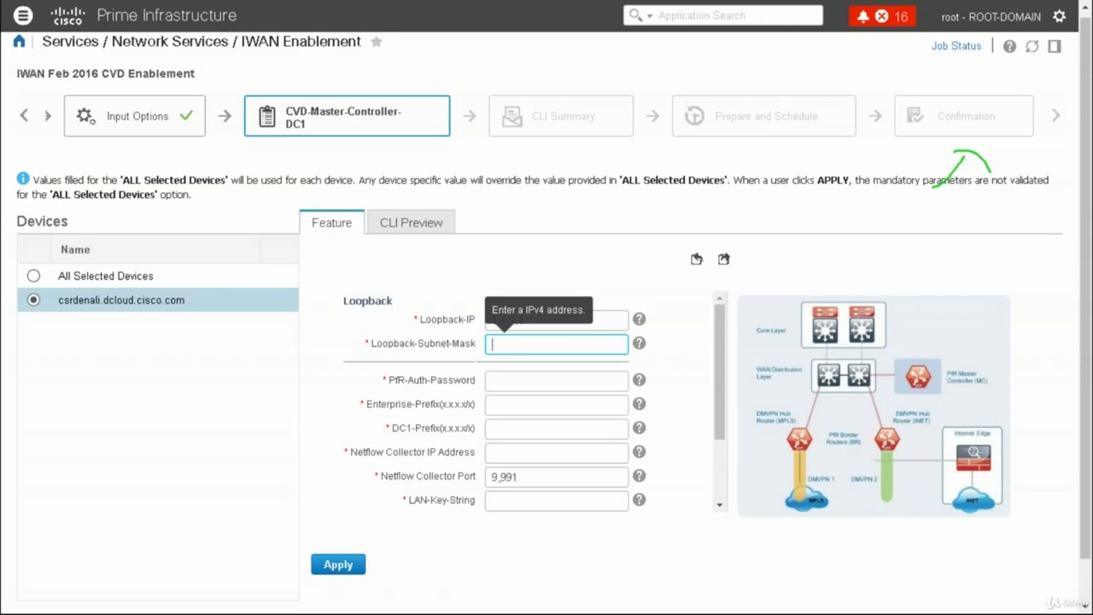
pyautogui.write('32')
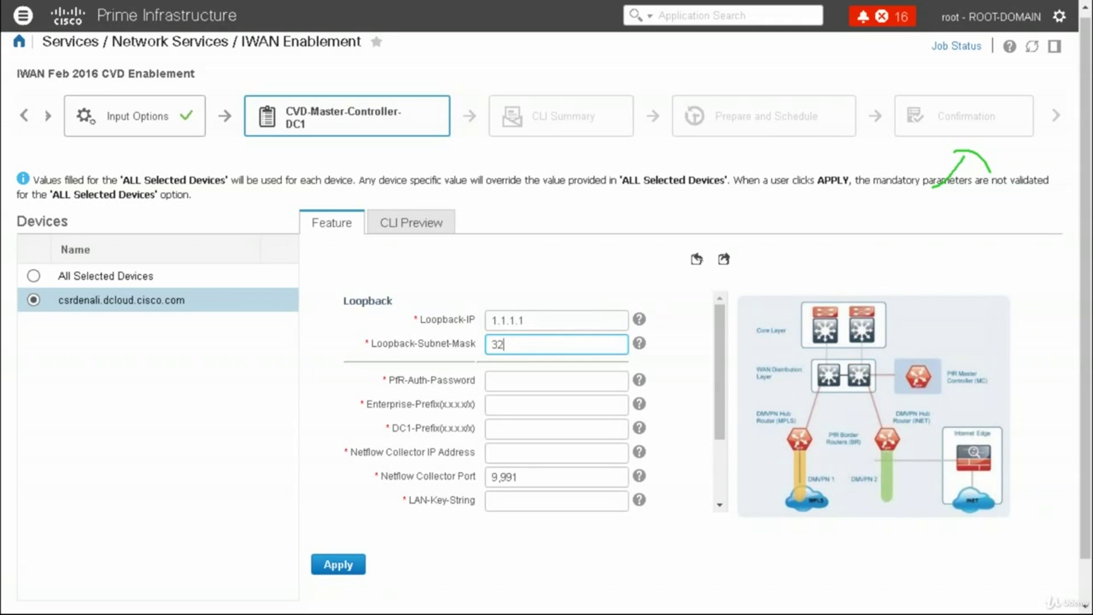
# Enter the PfR auth password, prefixes 10.1.1.0/24 and 20.1.0.0/16, and Netflow collector 1.1.1.32
pyautogui.click(553, 387)
pyautogui.write('cisco')
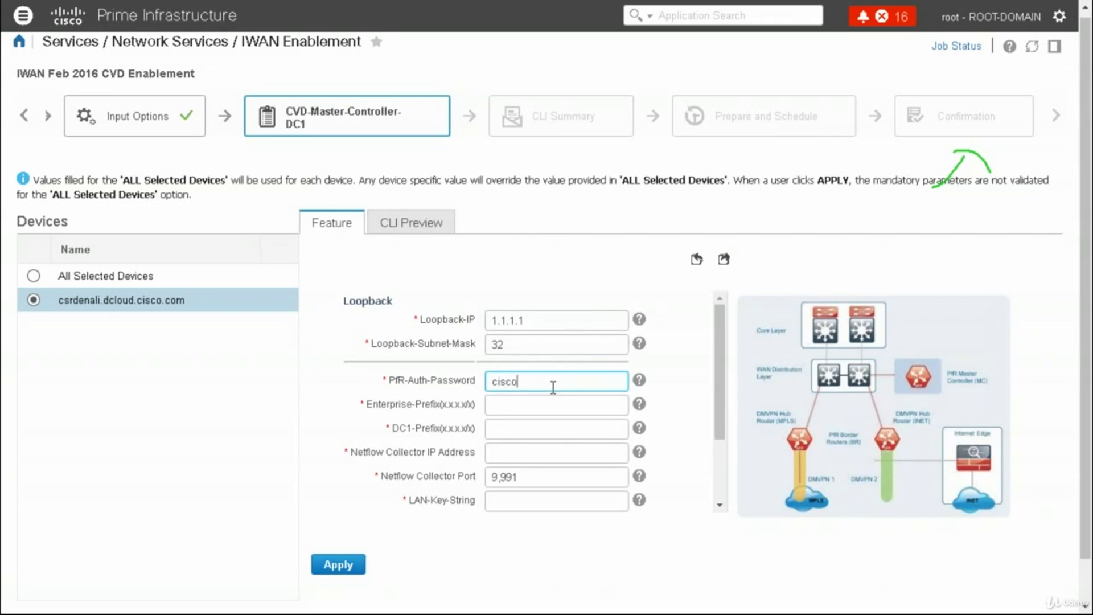
pyautogui.press('Tab')
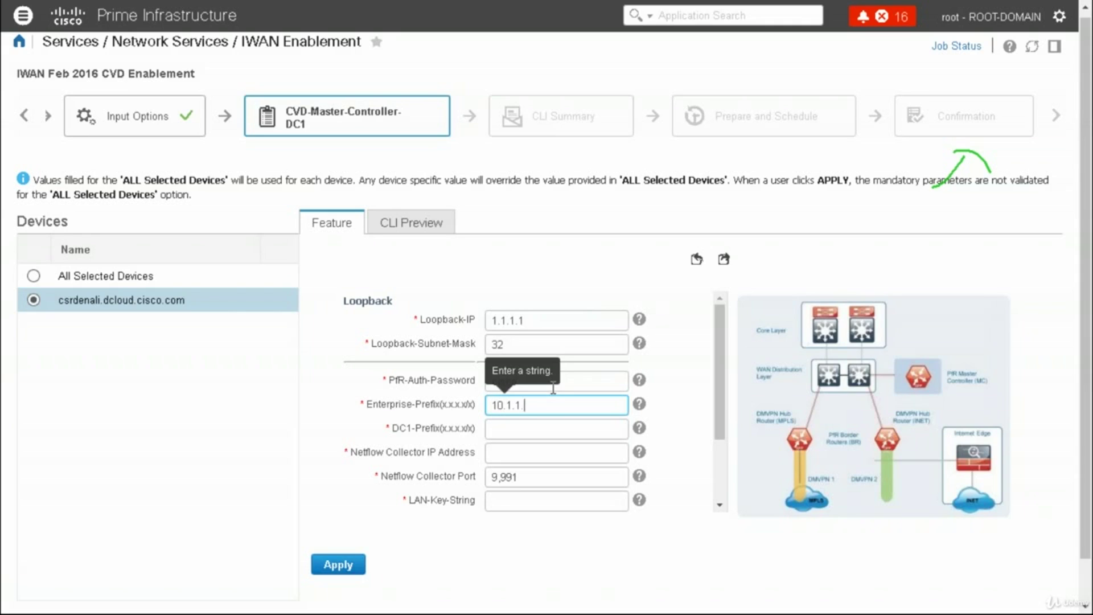
pyautogui.write('10.1.1.0/24')
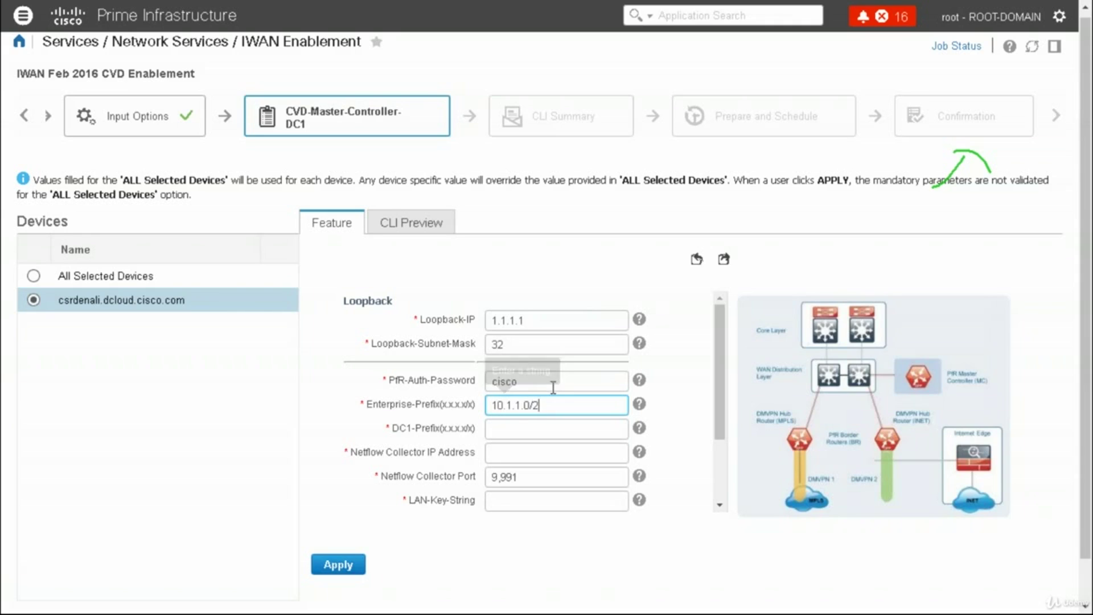
pyautogui.click(543, 431)
pyautogui.write('1.')
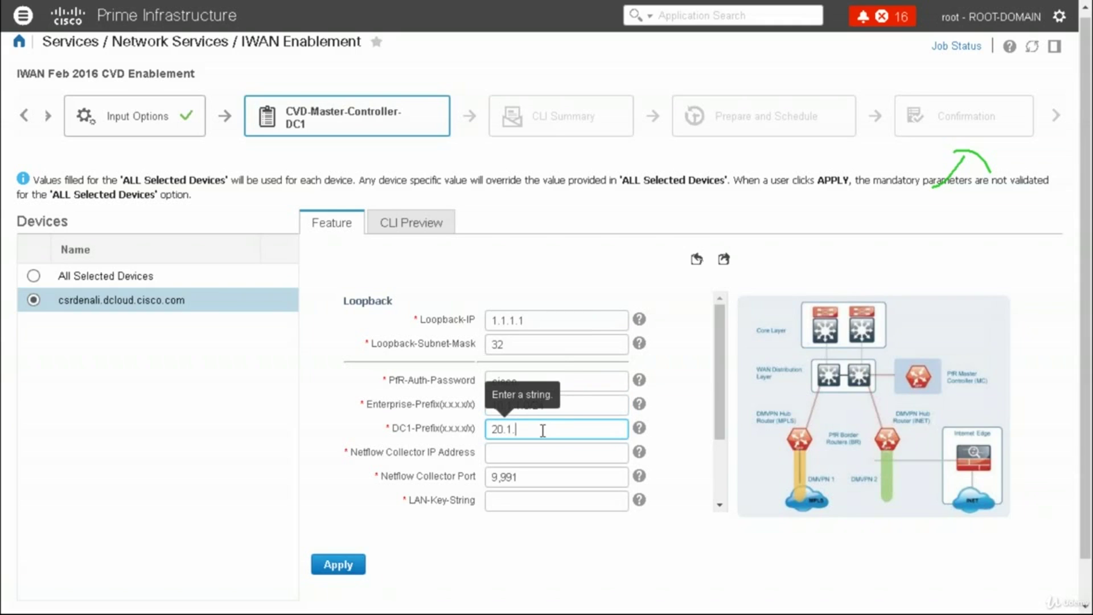
pyautogui.write('0.0/8')
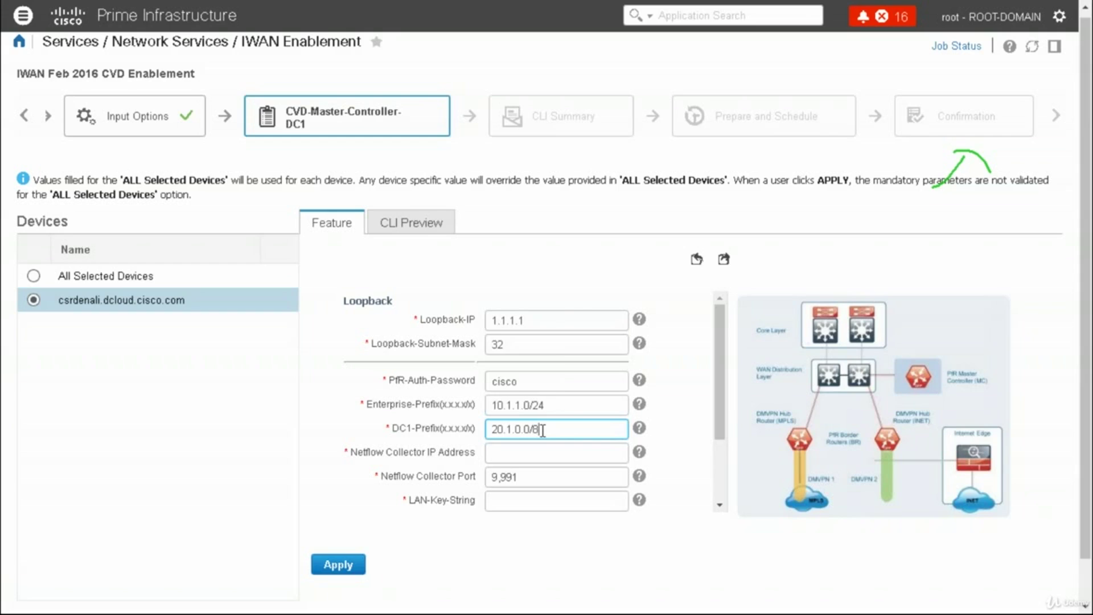
pyautogui.press('BackSpace')
pyautogui.write('16')
pyautogui.click(521, 453)
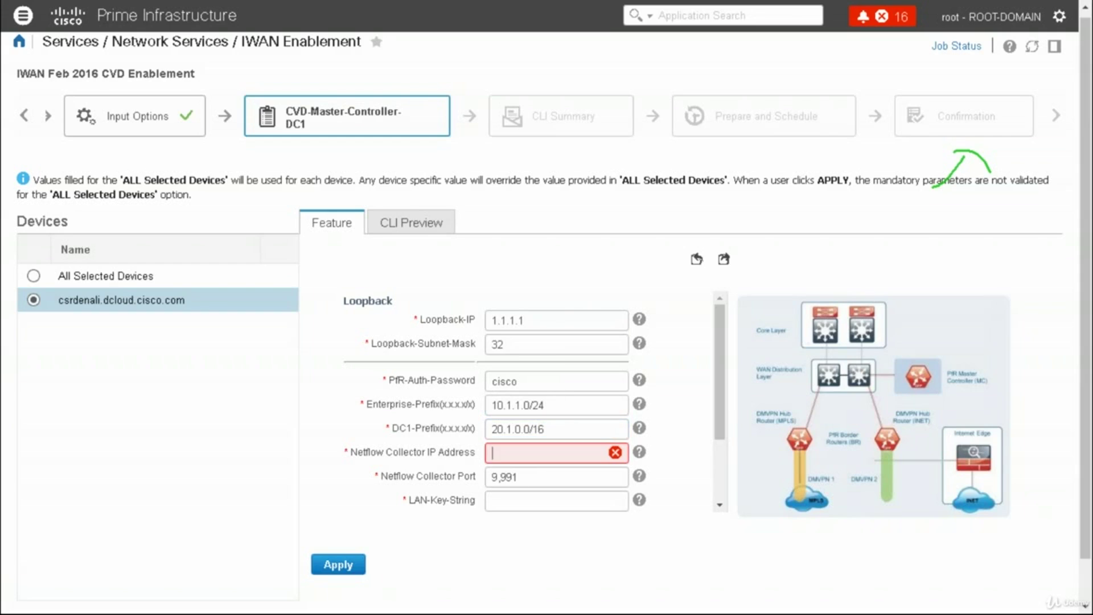
pyautogui.write('1.1.1.32')
pyautogui.press('Tab')
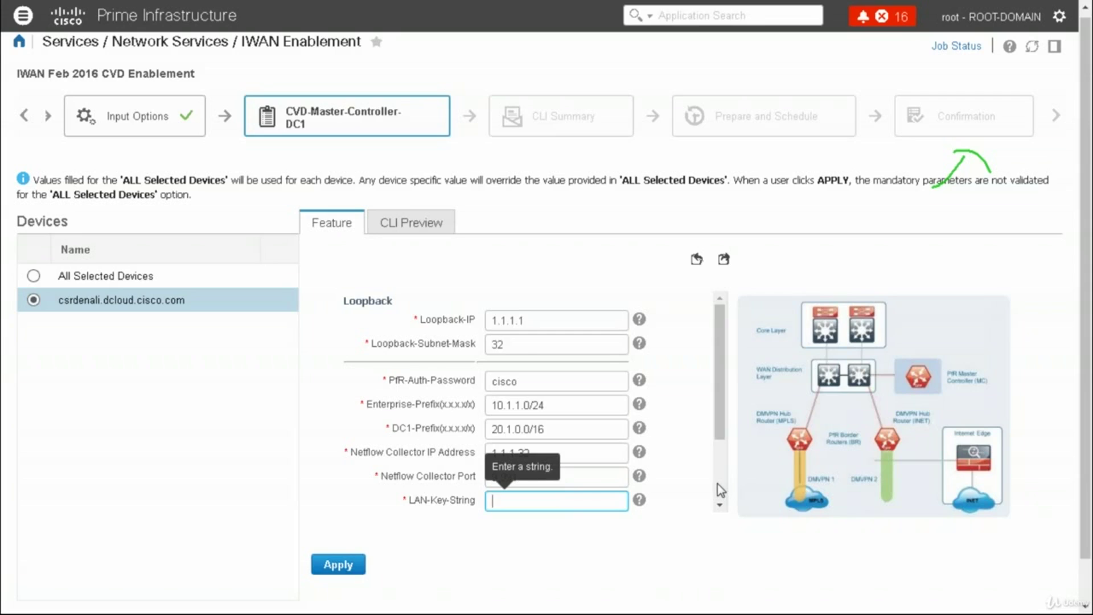
# Enter the LAN key string, LAN-Interface-IP 10.1.1.12, LAN-Subnet 255.255.255.0, and a LAN-Subnet-Mask
pyautogui.scroll(-3, 717, 483)
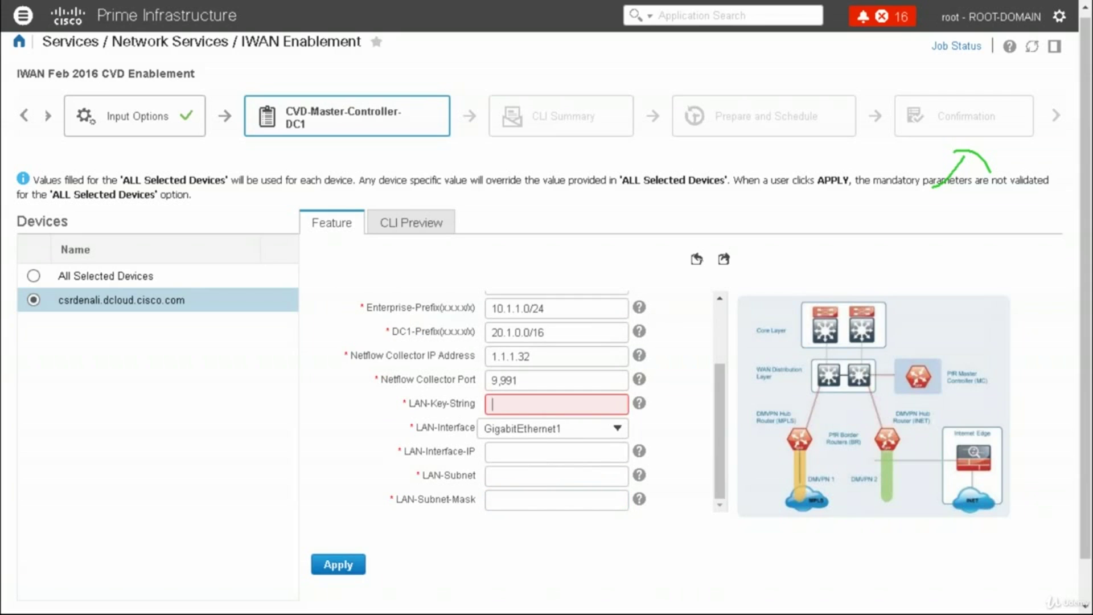
pyautogui.write('cisco123')
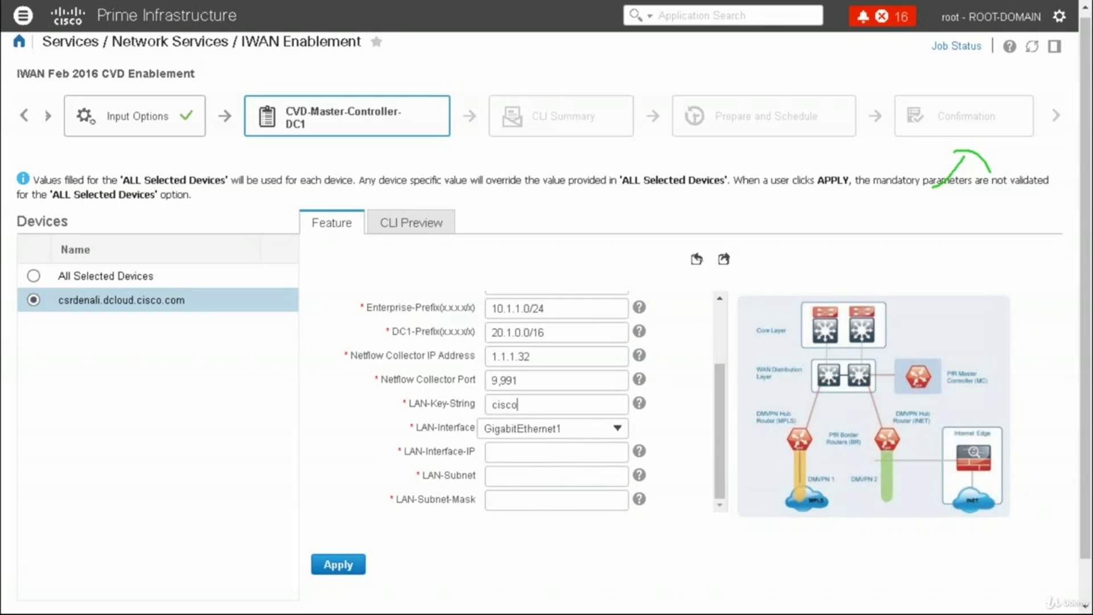
pyautogui.click(515, 454)
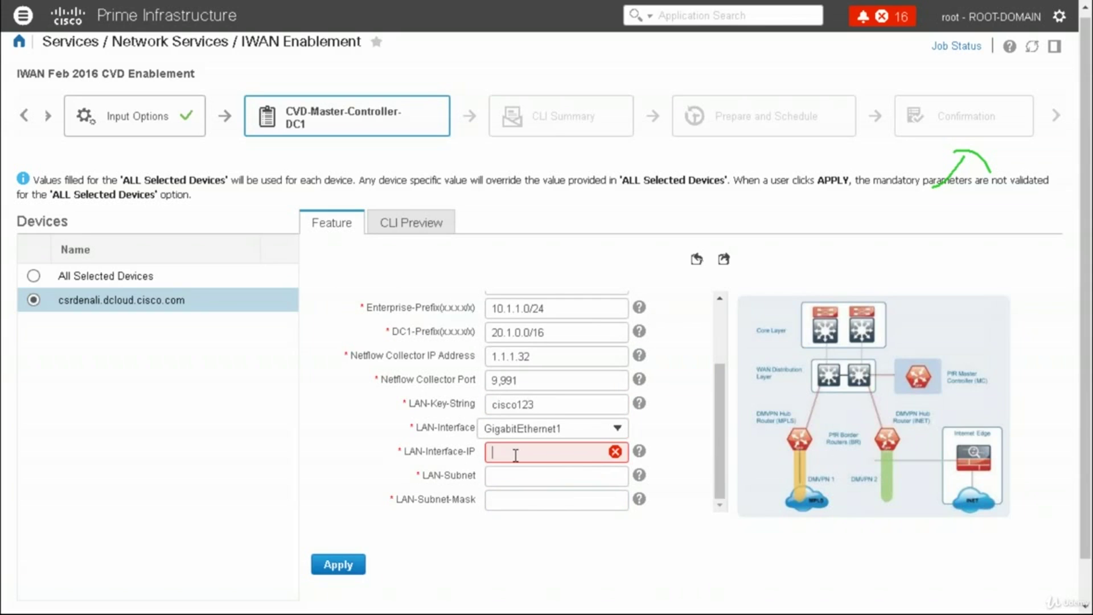
pyautogui.write('10.1.1.12')
pyautogui.click(509, 477)
pyautogui.write('2')
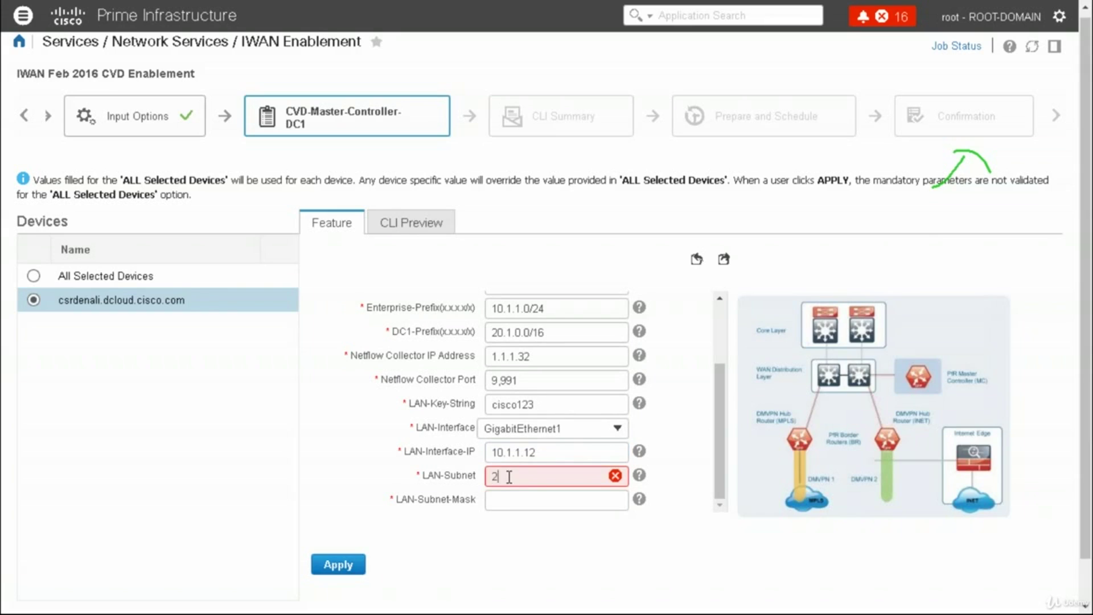
pyautogui.write('55.255.255.0')
pyautogui.press('Tab')
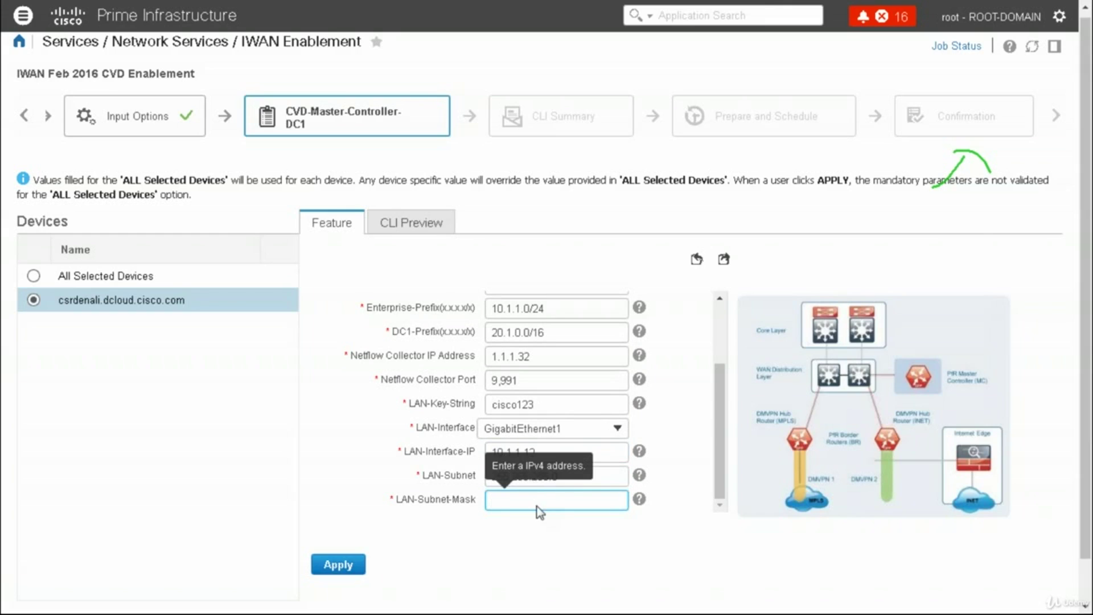
pyautogui.click(537, 504)
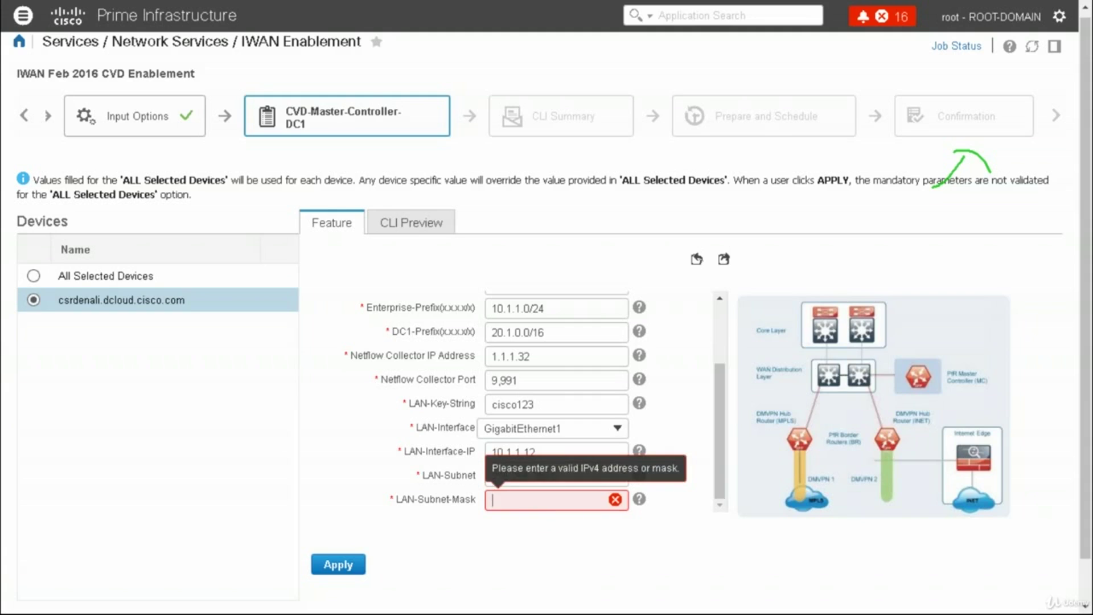
pyautogui.write('255.255.25')
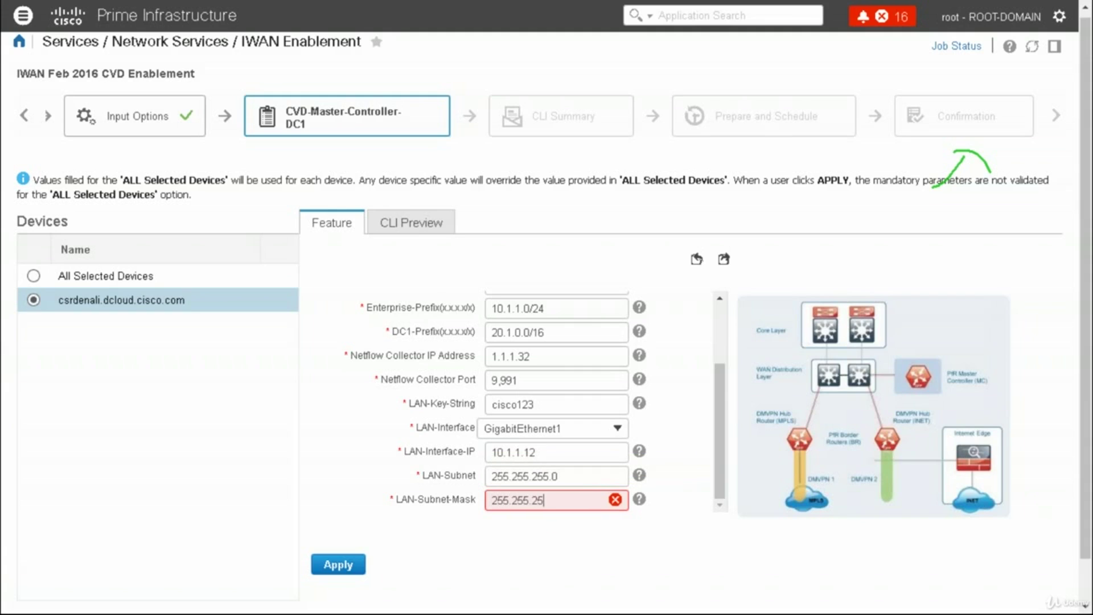
pyautogui.write('.5.0')
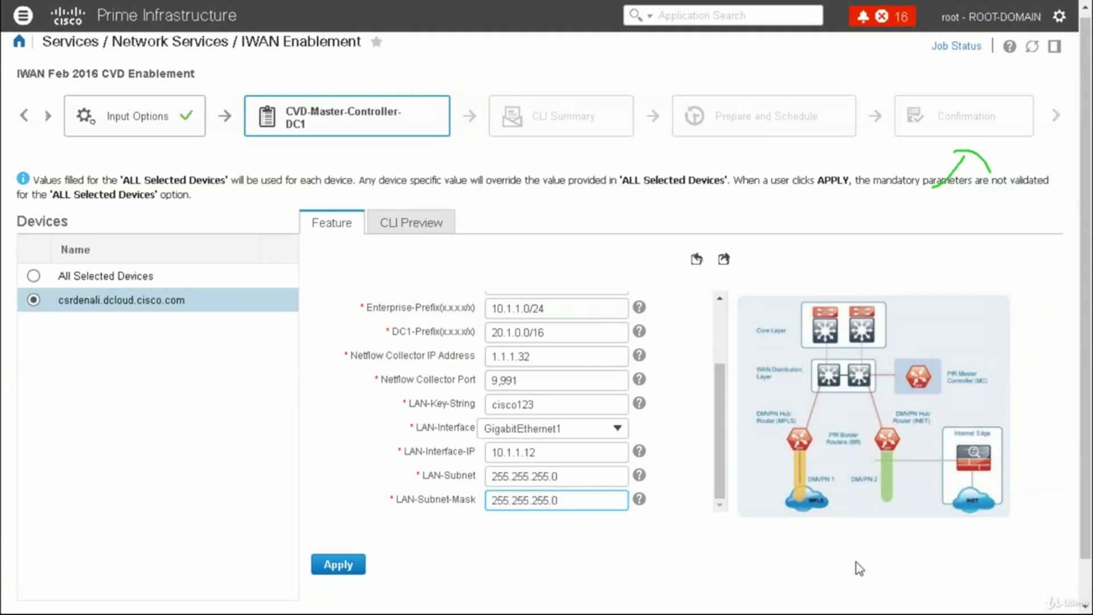
# Preview the CLI, return to the form, apply the values, and dismiss the missing-mandatory-values alert
pyautogui.click(421, 223)
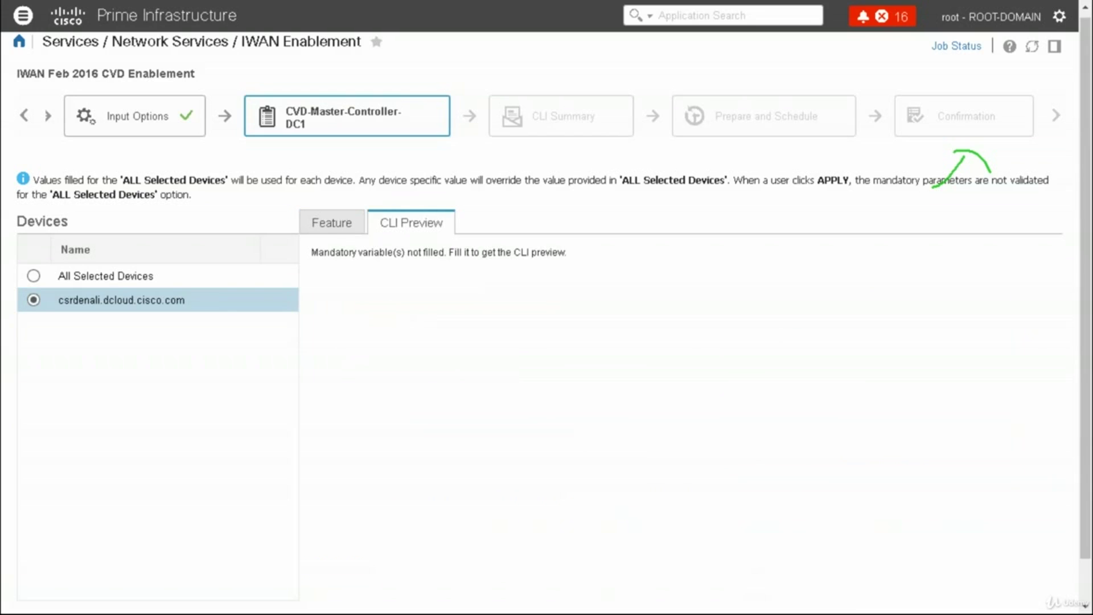
pyautogui.click(343, 227)
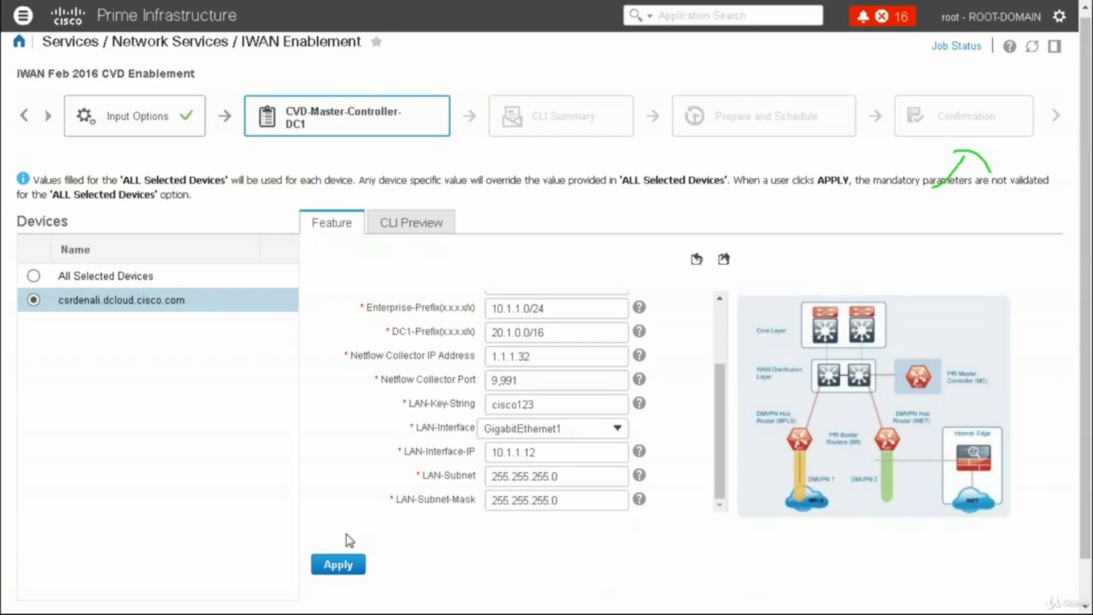
pyautogui.click(339, 565)
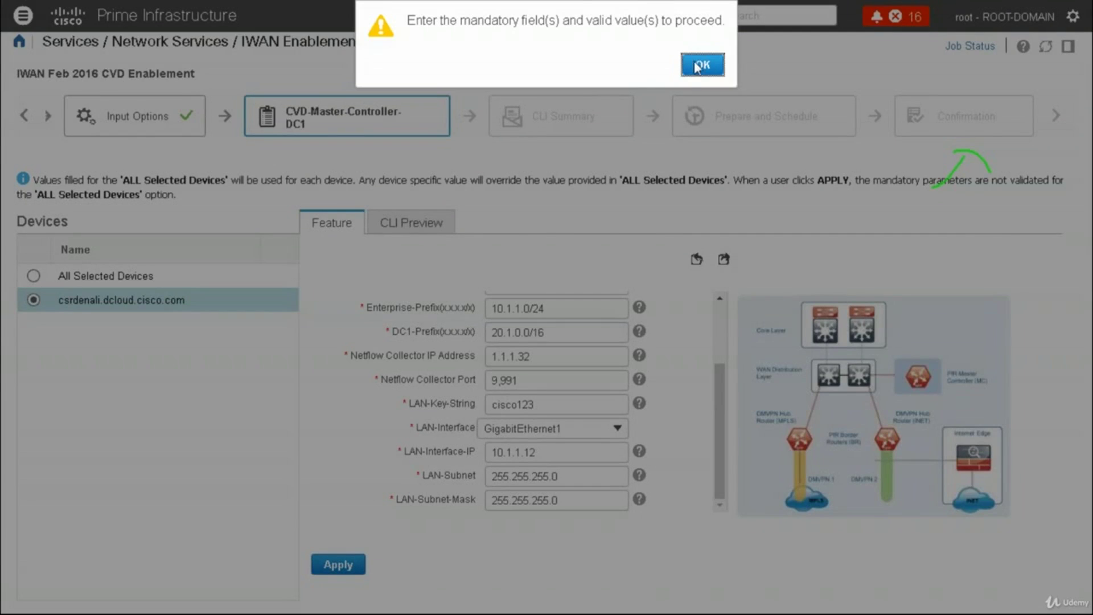
pyautogui.click(700, 65)
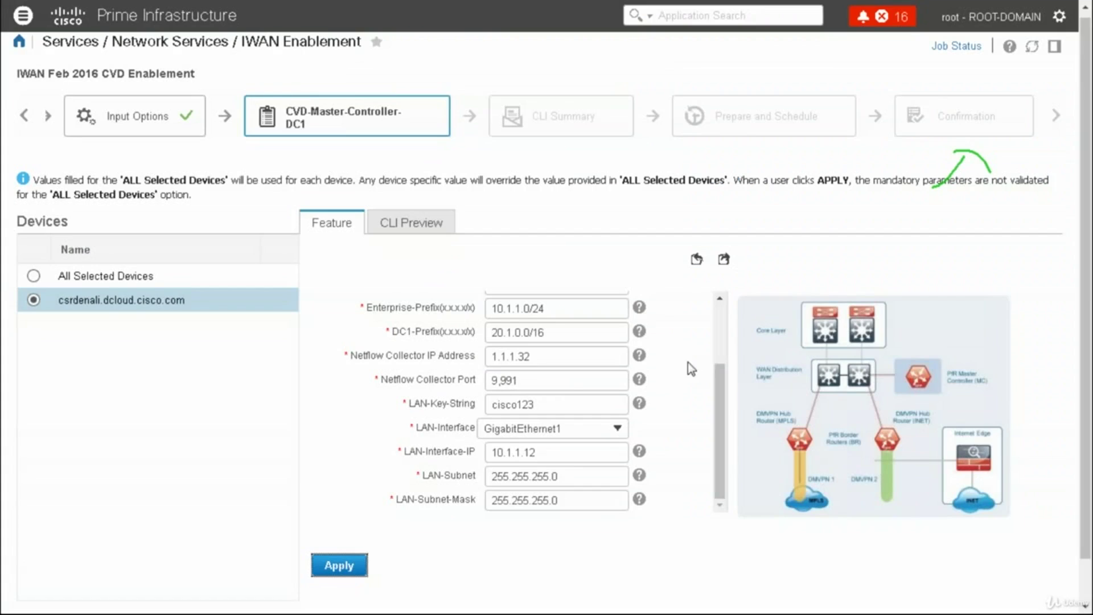
pyautogui.click(719, 317)
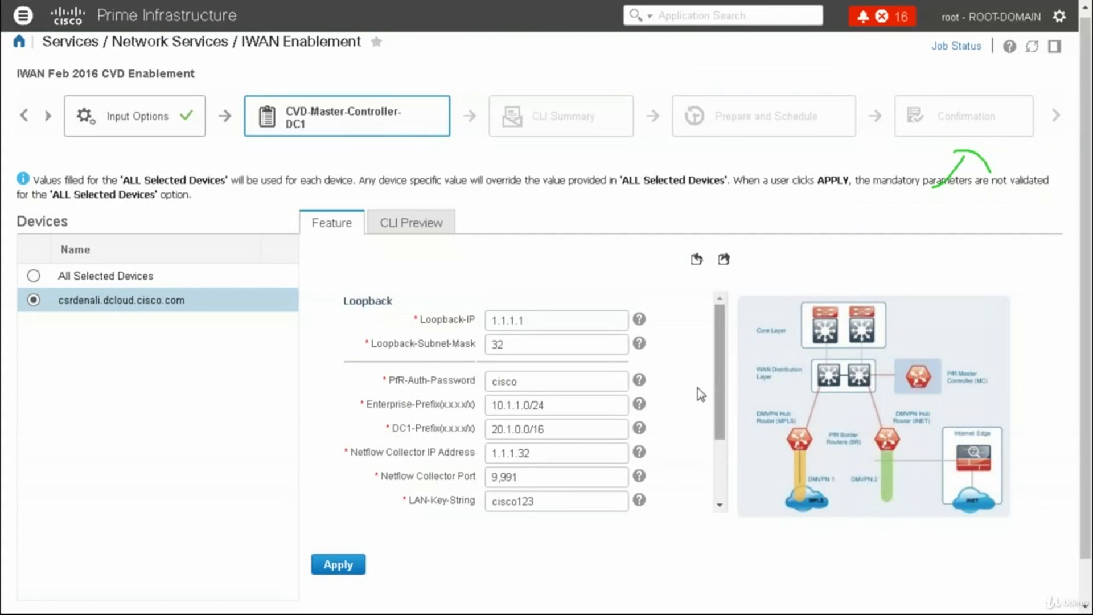
pyautogui.click(719, 481)
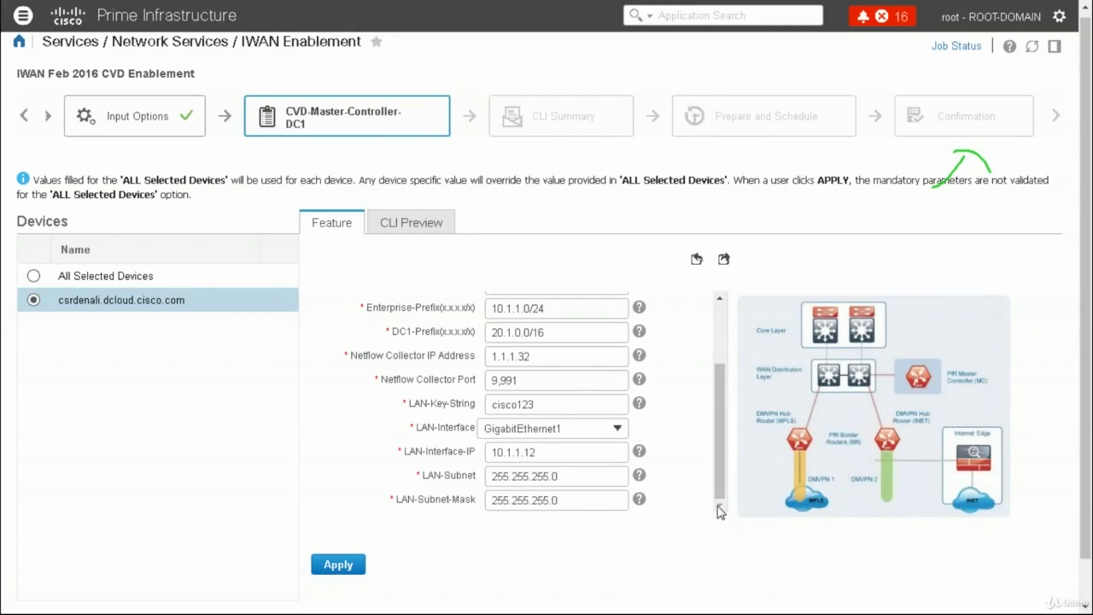
# Change the LAN-Subnet value to 10.1.0.0
pyautogui.click(568, 481)
pyautogui.press('BackSpace')
pyautogui.press('BackSpace')
pyautogui.press('BackSpace')
pyautogui.press('BackSpace')
pyautogui.press('BackSpace')
pyautogui.press('BackSpace')
pyautogui.press('BackSpace')
pyautogui.press('BackSpace')
pyautogui.press('BackSpace')
pyautogui.press('BackSpace')
pyautogui.press('BackSpace')
pyautogui.press('BackSpace')
pyautogui.press('BackSpace')
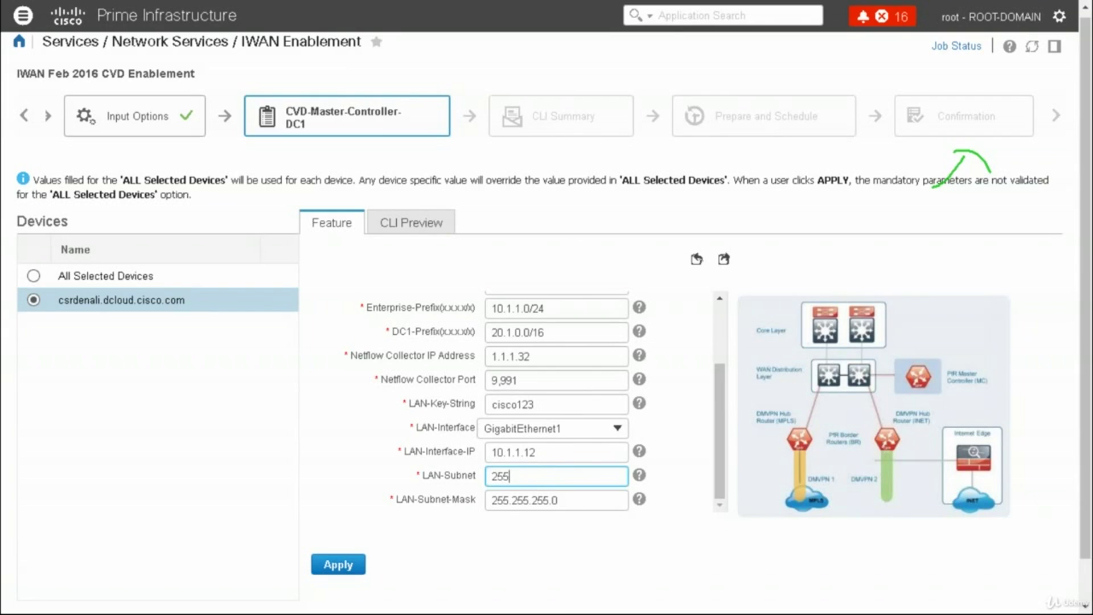
pyautogui.write('10.1.0.0')
pyautogui.moveTo(640, 478)
pyautogui.click(641, 479)
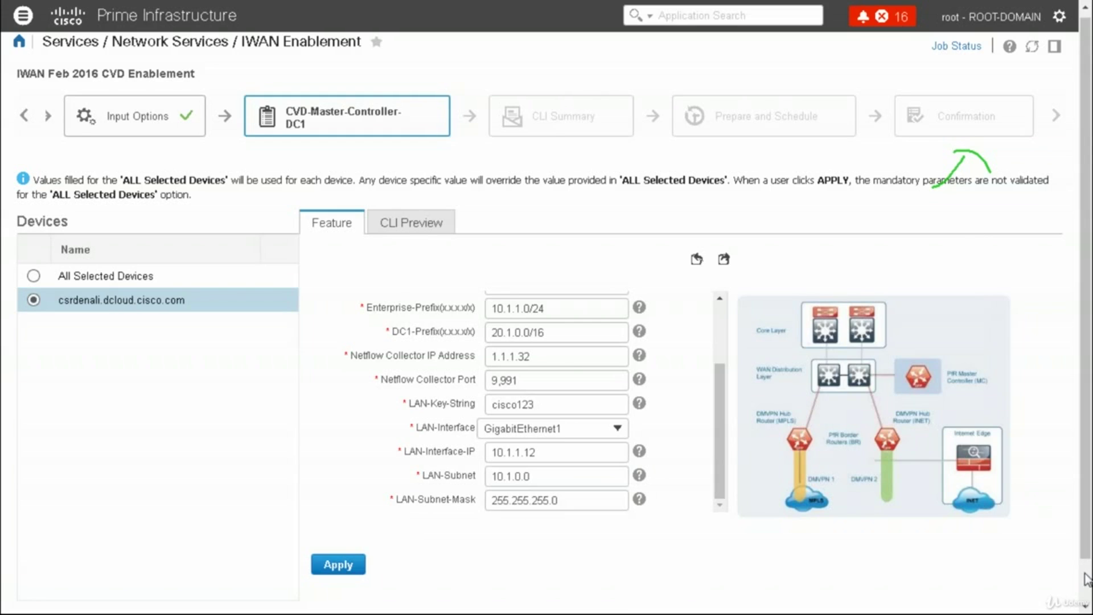
pyautogui.scroll(-1, 1086, 577)
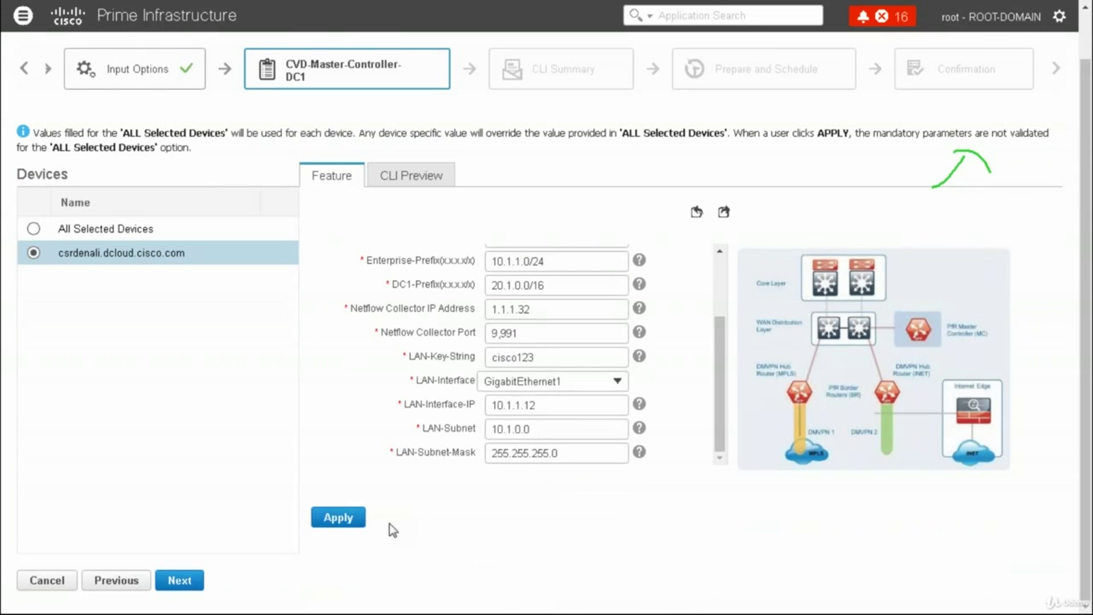
# Apply the Master Controller values twice, dismissing each mandatory-fields warning, then view the CLI Preview
pyautogui.click(353, 519)
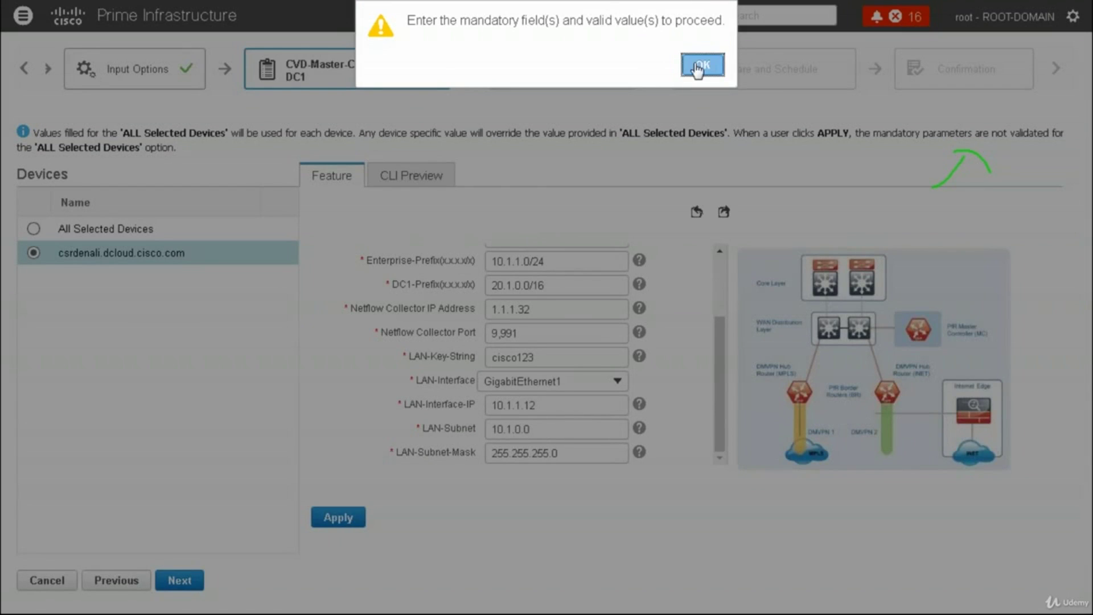
pyautogui.click(699, 66)
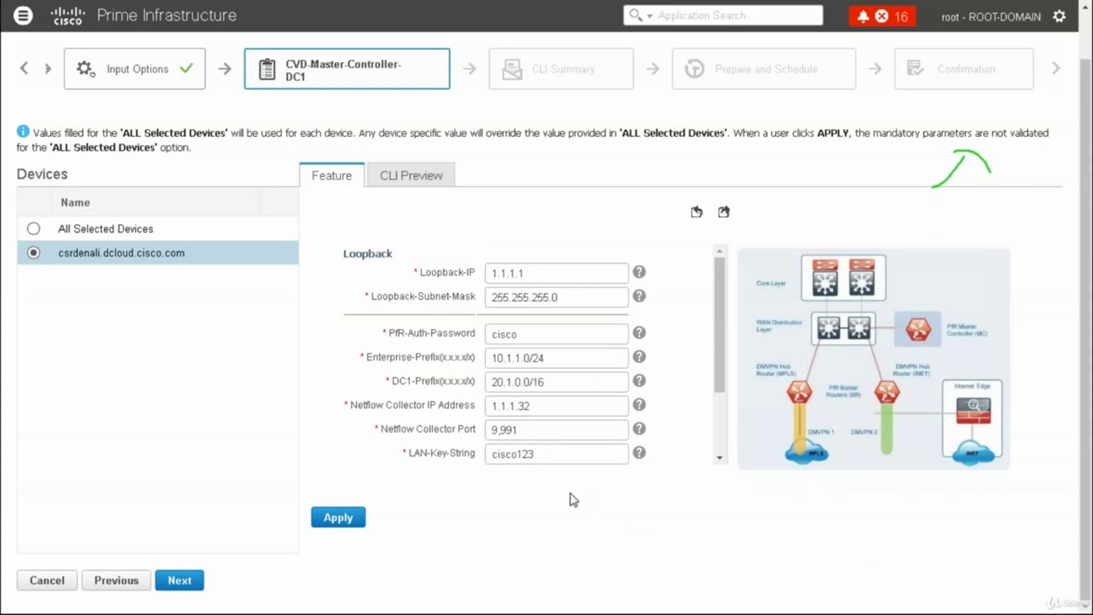
pyautogui.click(339, 517)
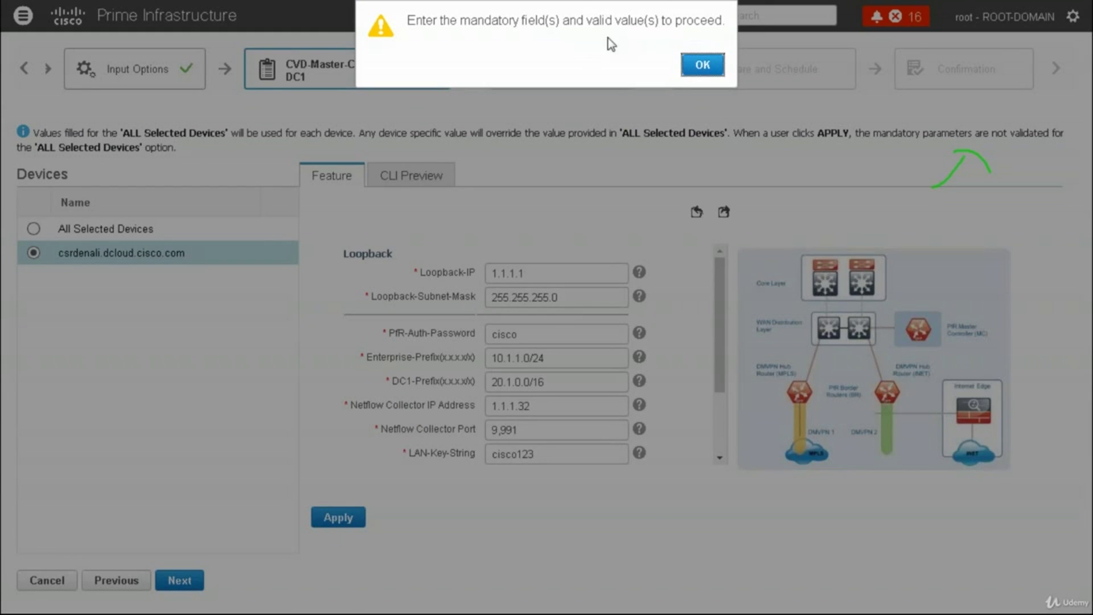
pyautogui.click(701, 66)
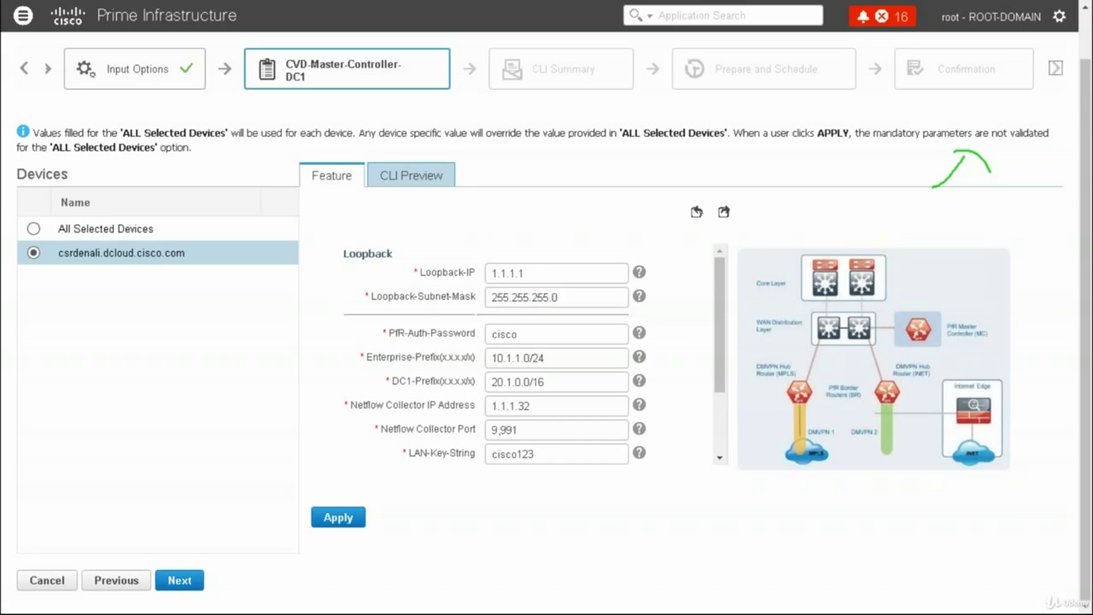
pyautogui.click(428, 181)
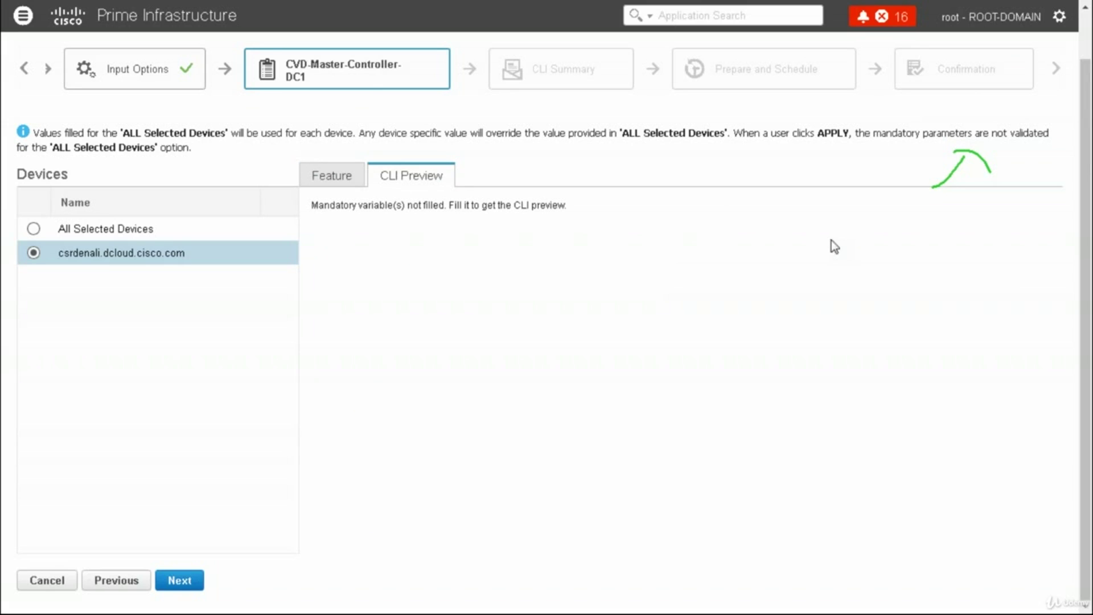
# Cancel the Master Controller wizard without saving, then open Services > Network Services > Converged Access
pyautogui.click(47, 580)
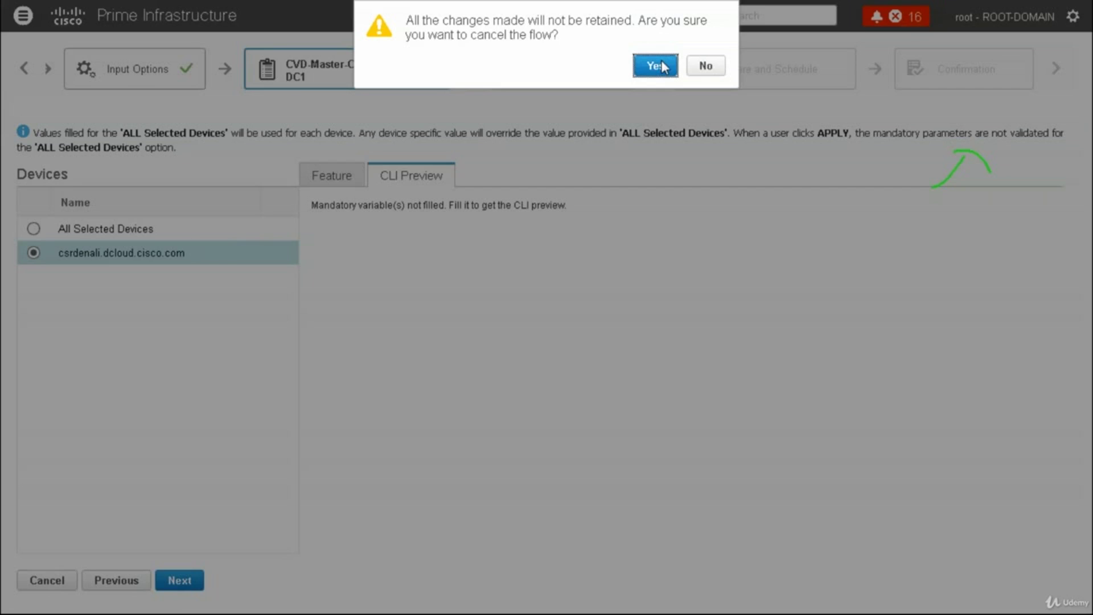
pyautogui.click(655, 67)
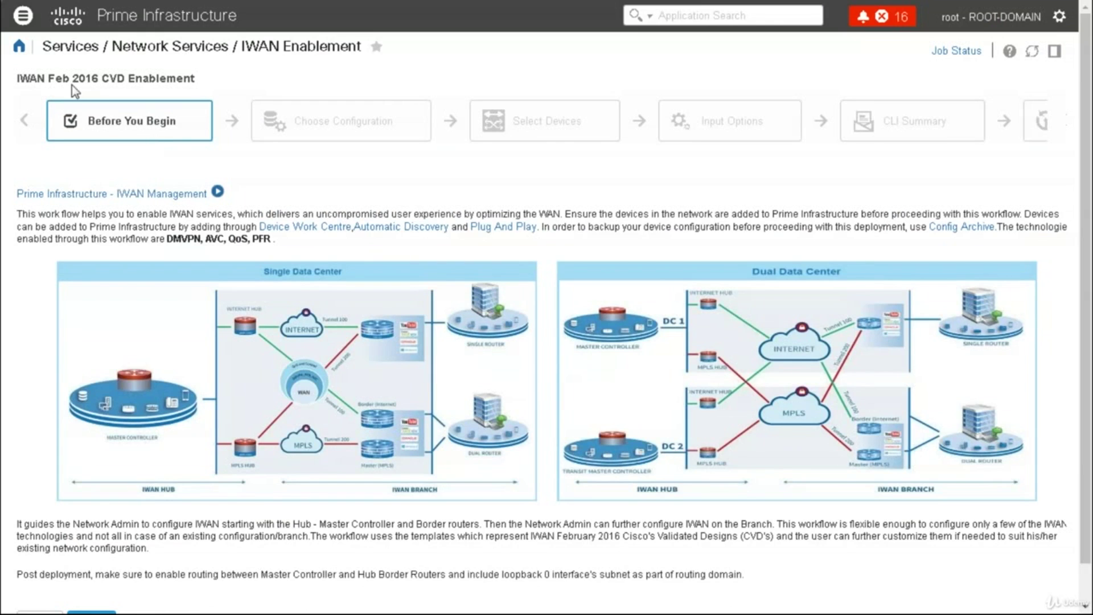
pyautogui.click(23, 16)
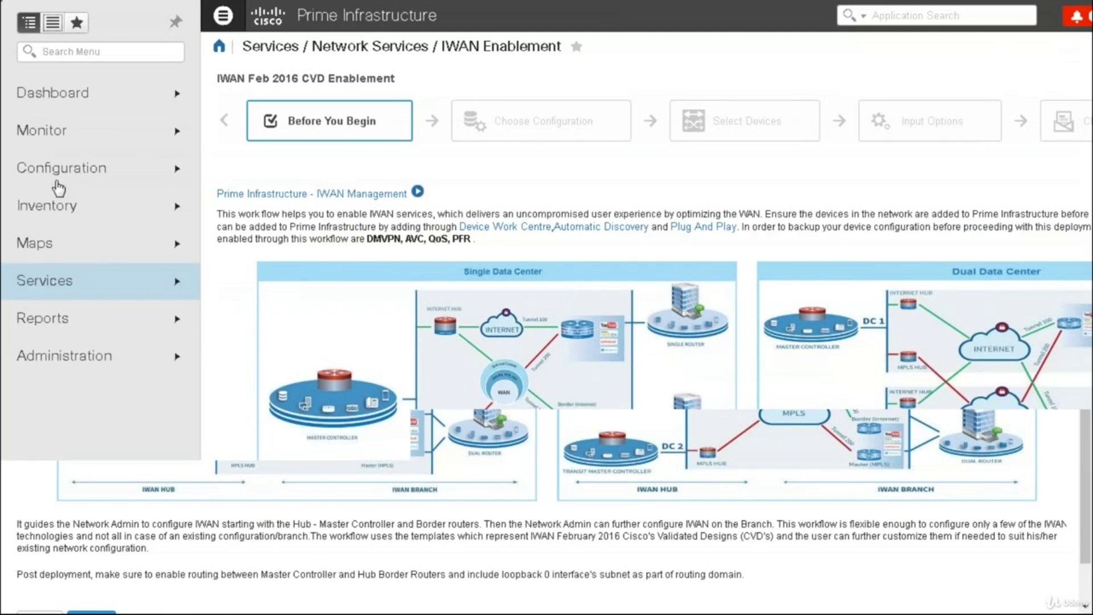
pyautogui.click(104, 281)
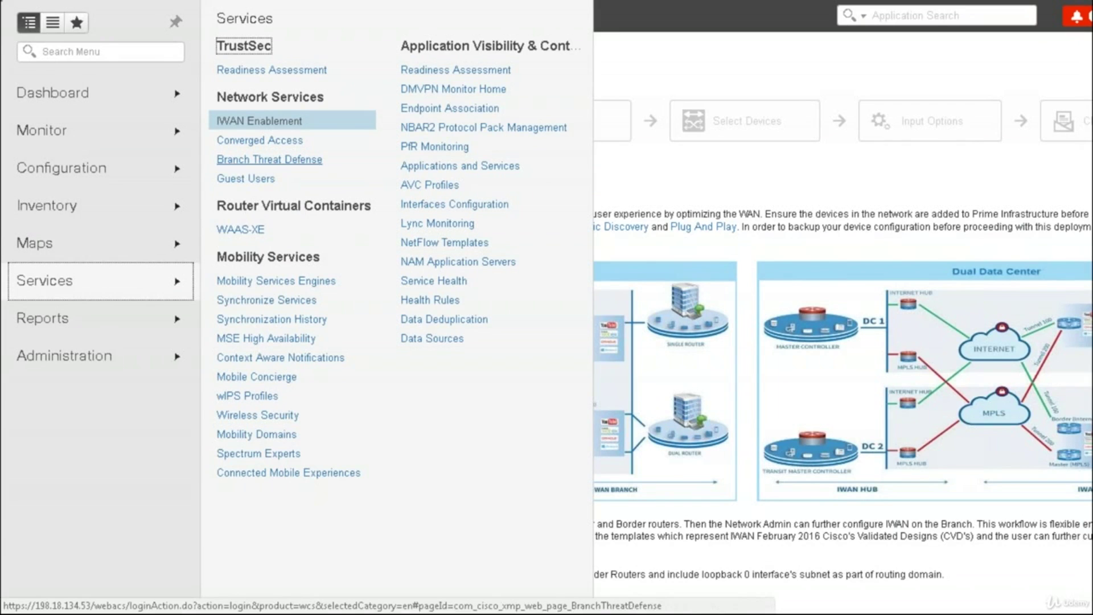
pyautogui.click(260, 140)
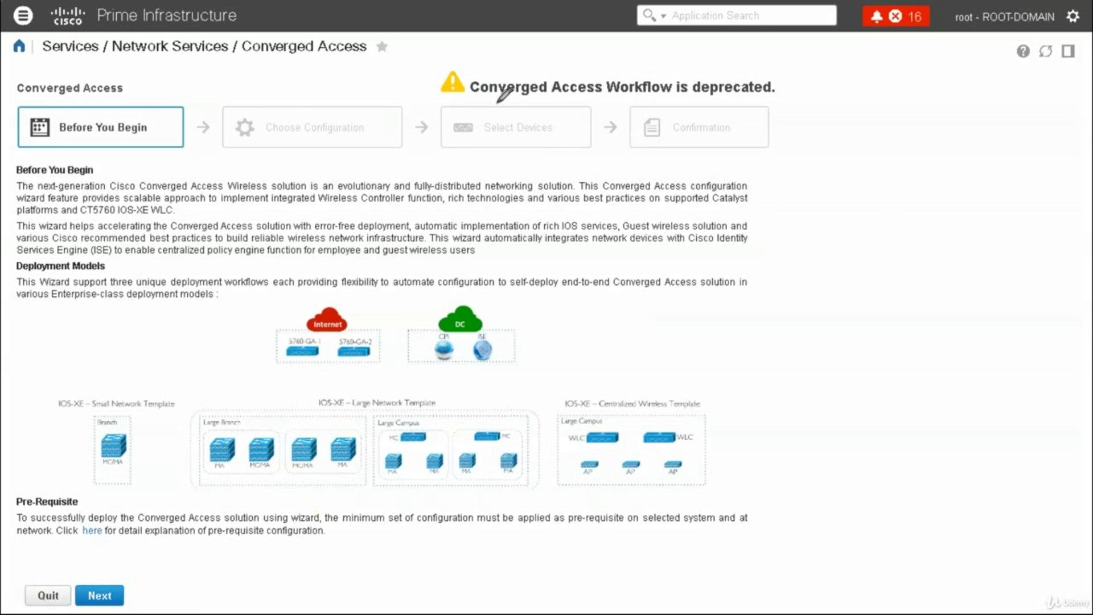
pyautogui.moveTo(471, 72)
pyautogui.mouseDown()
pyautogui.moveTo(565, 100)
pyautogui.moveTo(765, 86)
pyautogui.moveTo(617, 65)
pyautogui.mouseUp()
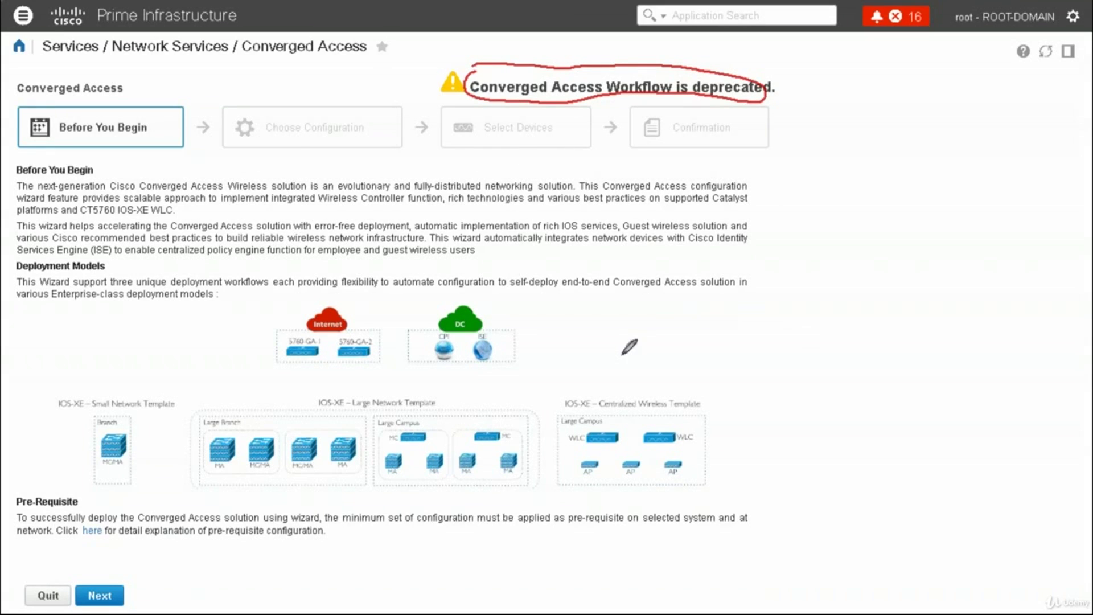
pyautogui.moveTo(281, 317)
pyautogui.mouseDown()
pyautogui.moveTo(398, 373)
pyautogui.moveTo(424, 299)
pyautogui.moveTo(308, 301)
pyautogui.mouseUp()
pyautogui.moveTo(739, 279); pyautogui.dragTo(742, 312)
pyautogui.click(759, 296)
pyautogui.moveTo(769, 277)
pyautogui.mouseDown()
pyautogui.moveTo(771, 308)
pyautogui.moveTo(655, 287)
pyautogui.moveTo(664, 279)
pyautogui.mouseUp()
pyautogui.moveTo(602, 241)
pyautogui.mouseDown()
pyautogui.moveTo(604, 265)
pyautogui.moveTo(630, 258)
pyautogui.mouseUp()
pyautogui.click(623, 250)
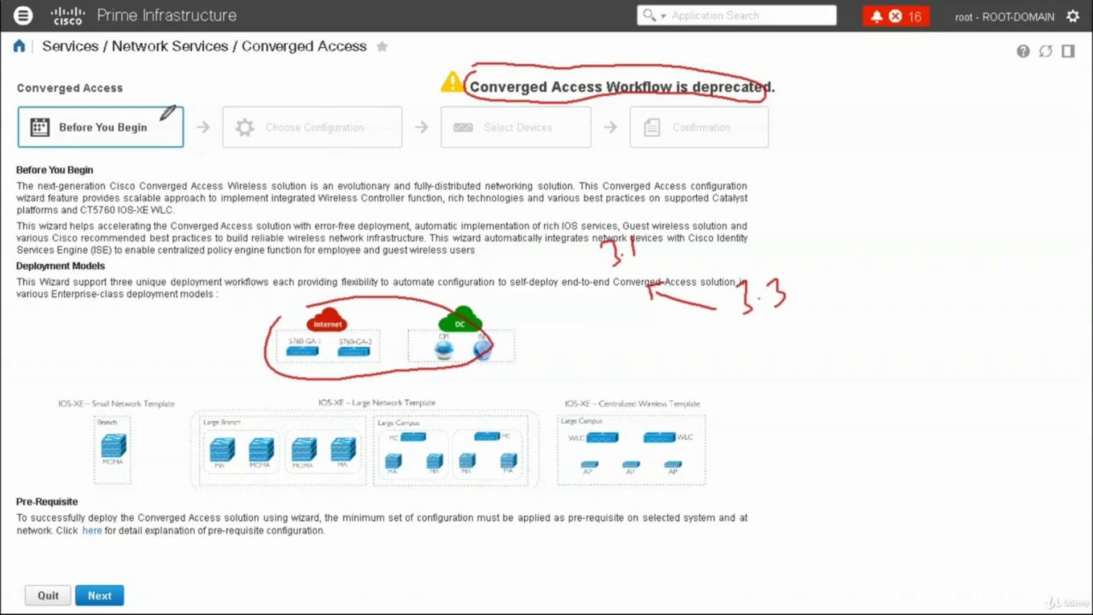
pyautogui.moveTo(249, 152); pyautogui.dragTo(297, 162)
pyautogui.moveTo(493, 161); pyautogui.dragTo(545, 153)
pyautogui.moveTo(695, 172); pyautogui.dragTo(715, 167)
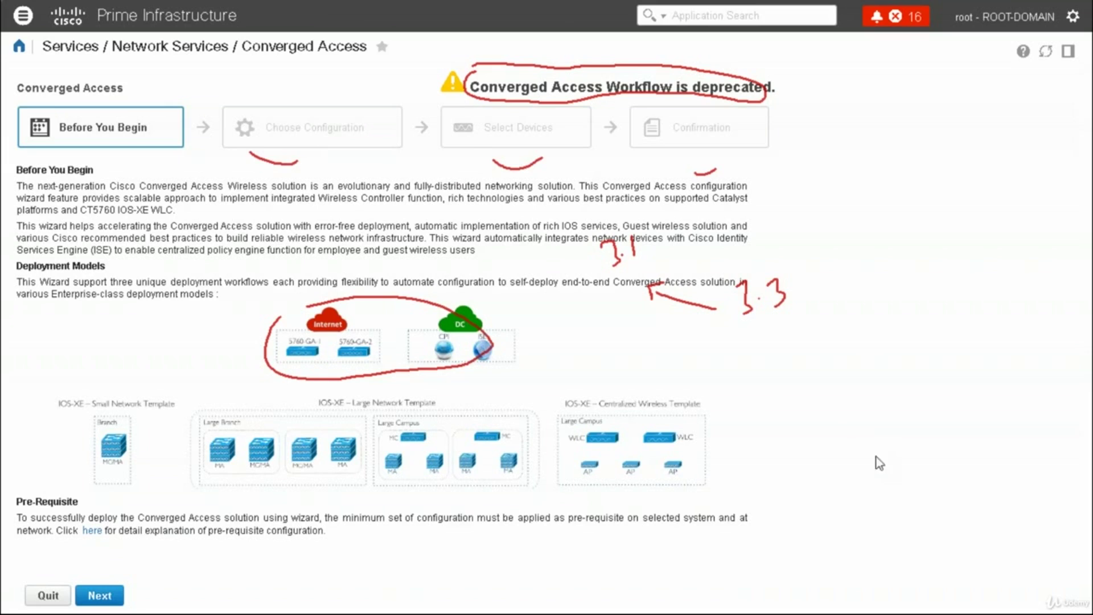
# Pick the IOS-XE Centralized Wireless Network deployment model in the Converged Access wizard and continue to Select Devices
pyautogui.click(100, 595)
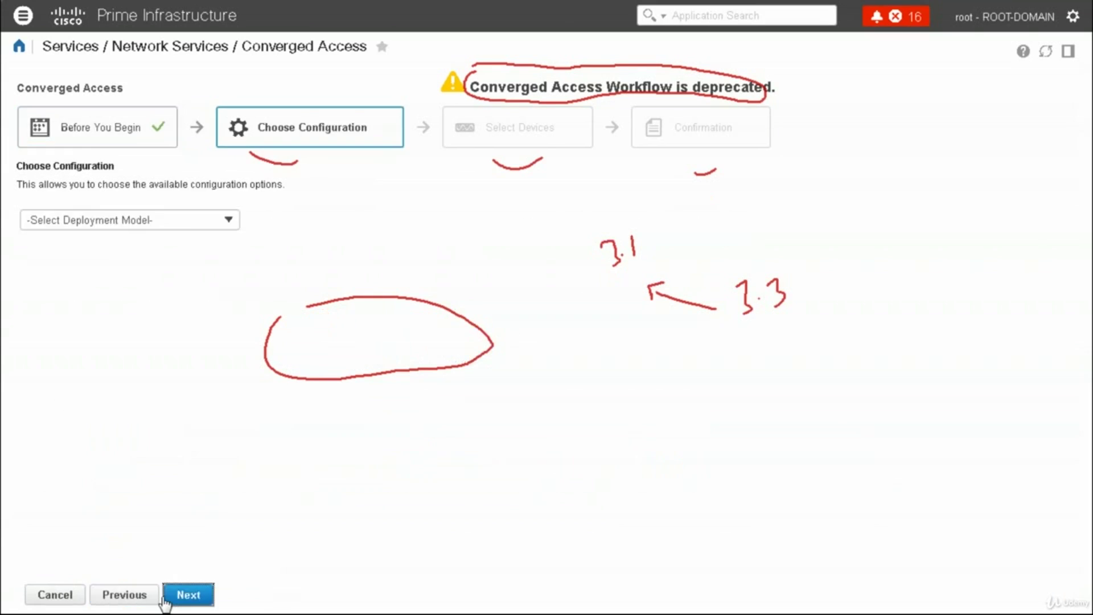
pyautogui.click(179, 223)
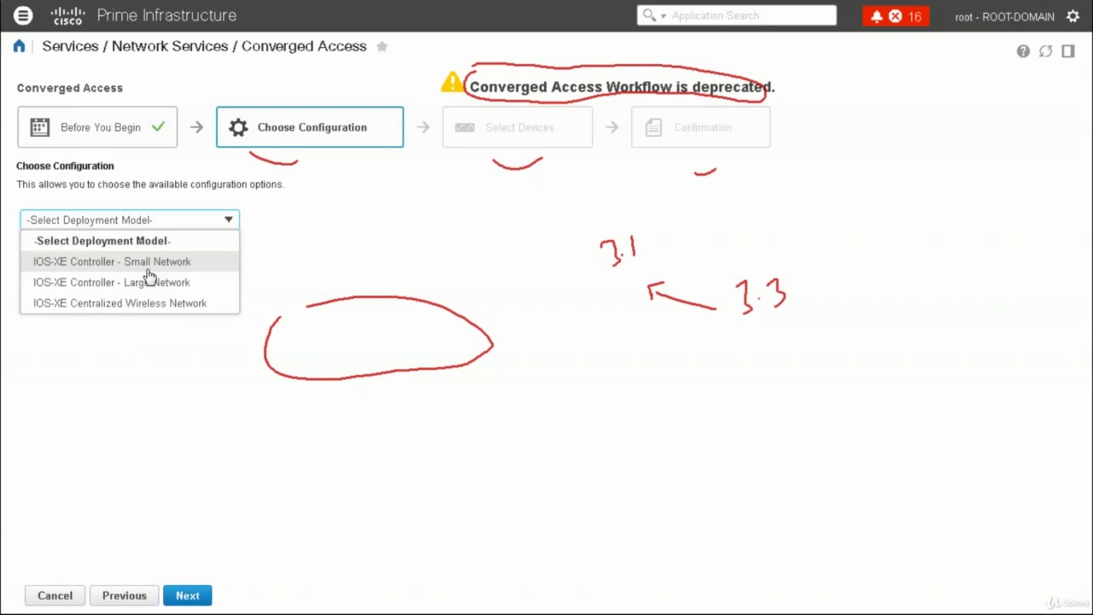
pyautogui.click(178, 307)
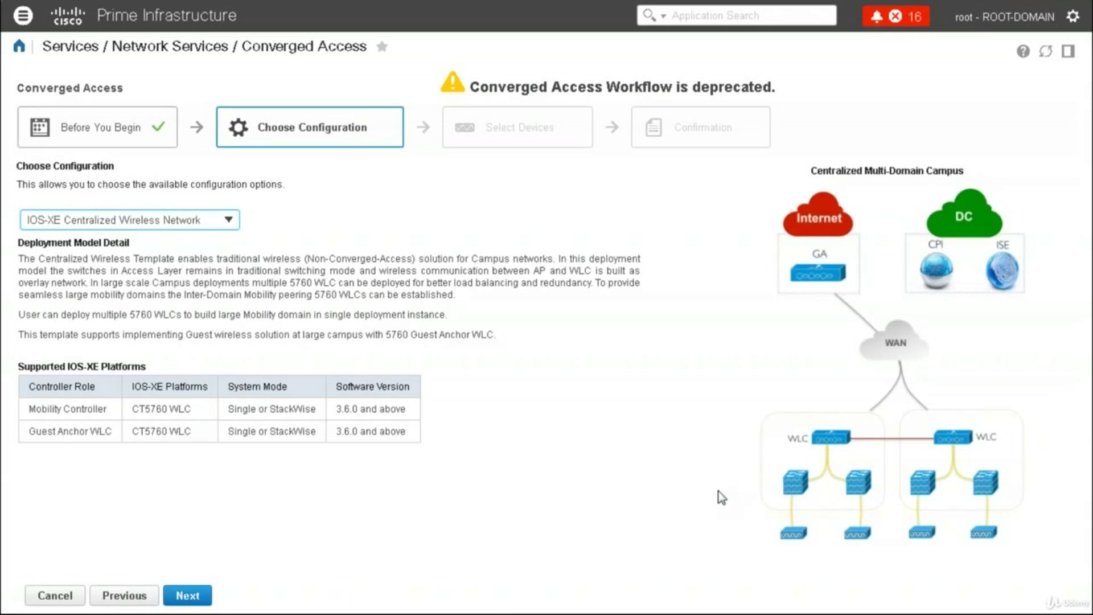
pyautogui.click(193, 595)
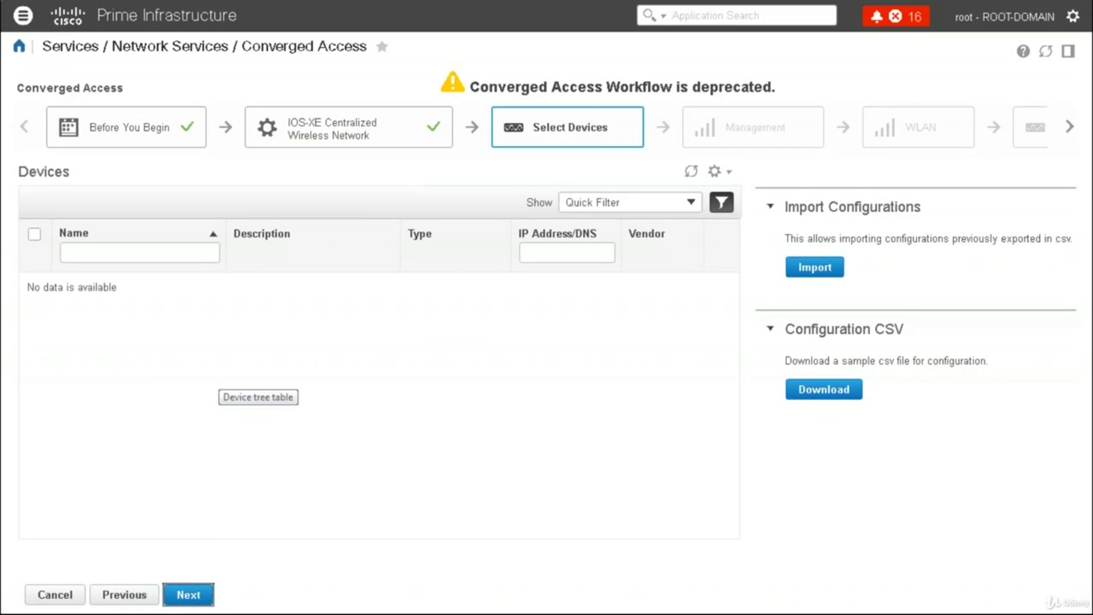
pyautogui.click(1072, 129)
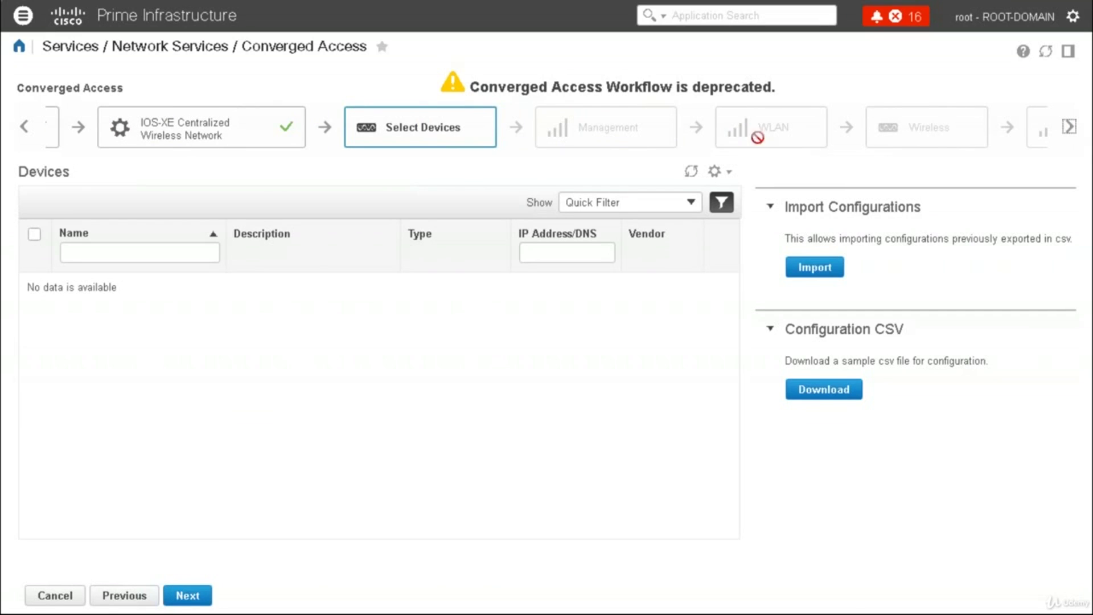
pyautogui.click(1070, 128)
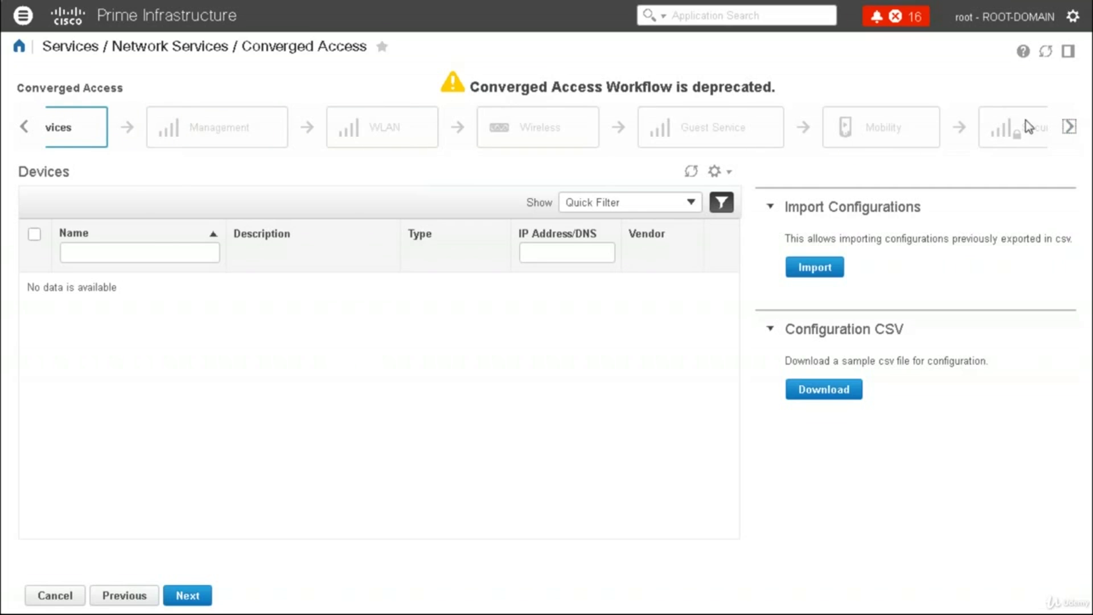
pyautogui.click(1069, 127)
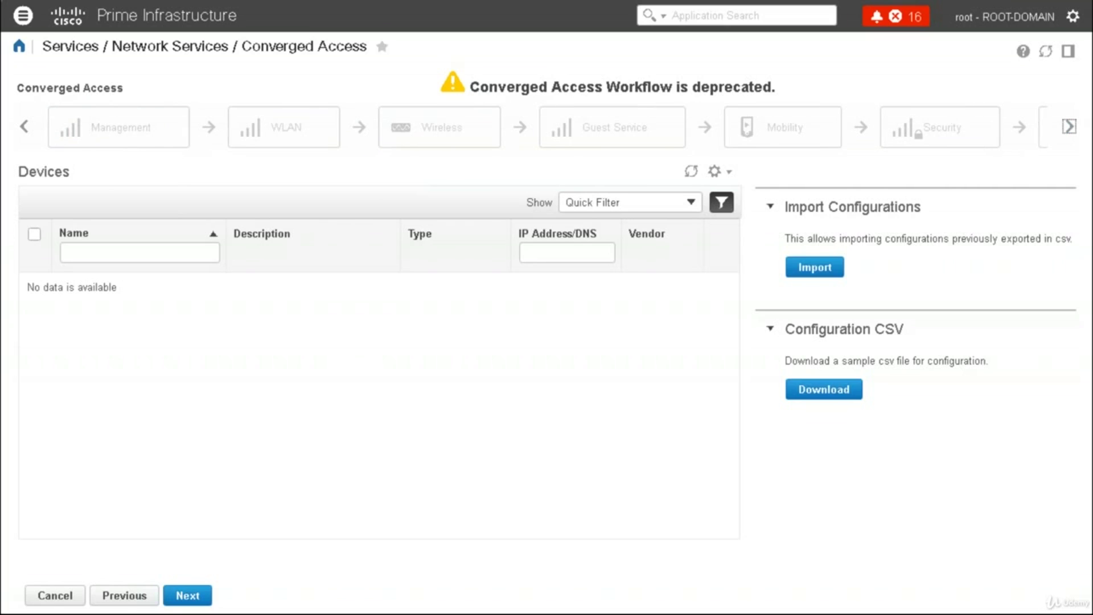
pyautogui.click(1069, 126)
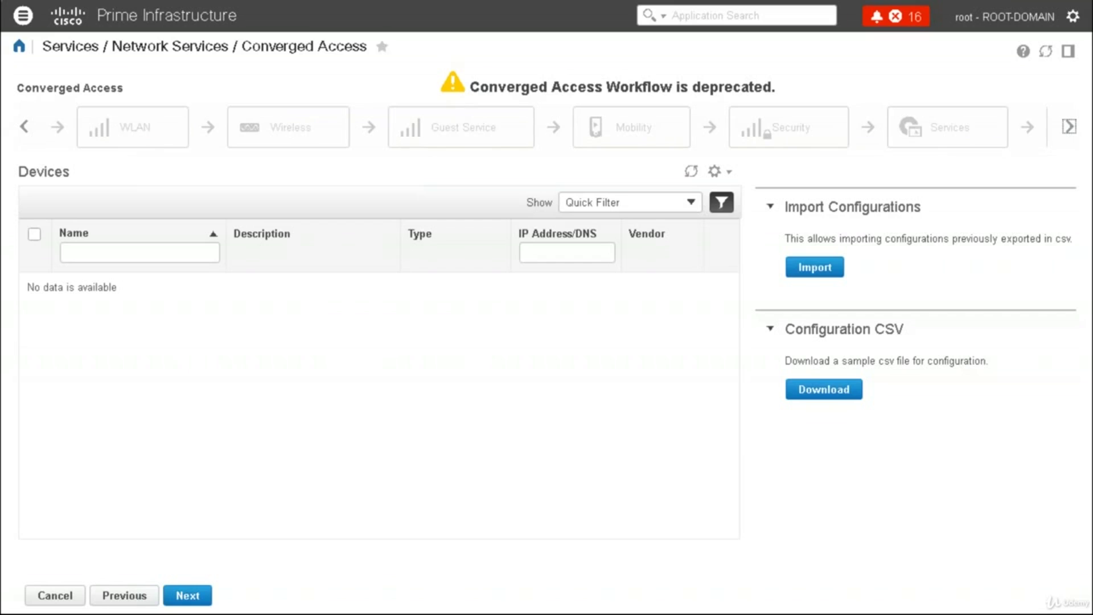
pyautogui.click(1069, 126)
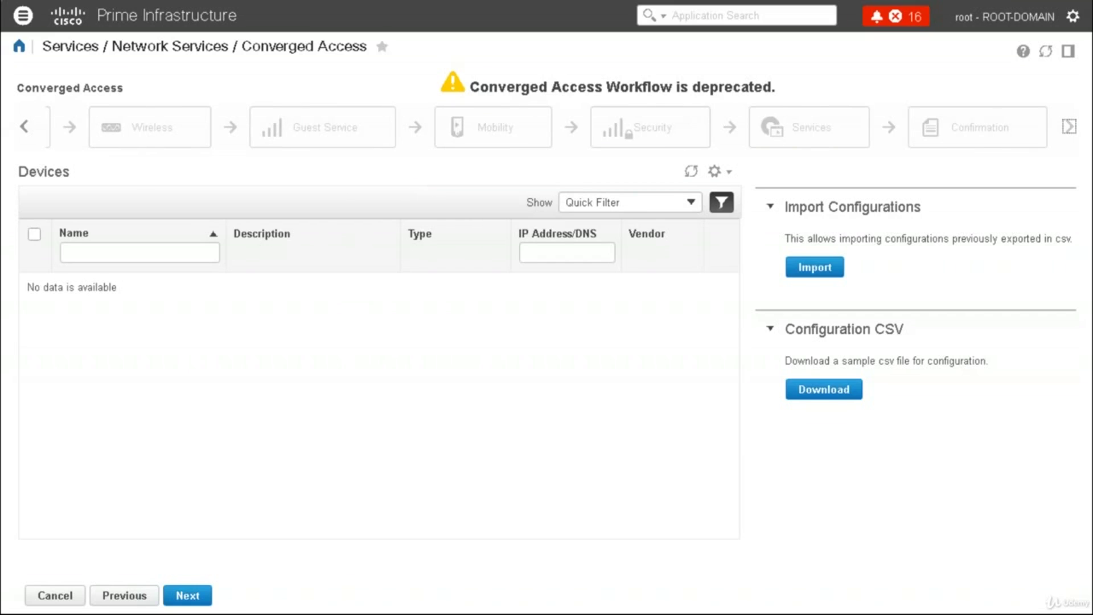
pyautogui.click(193, 592)
# Switch to the Branch Threat Defense workflow under Services > Network Services and view its Before You Begin topology
pyautogui.click(23, 16)
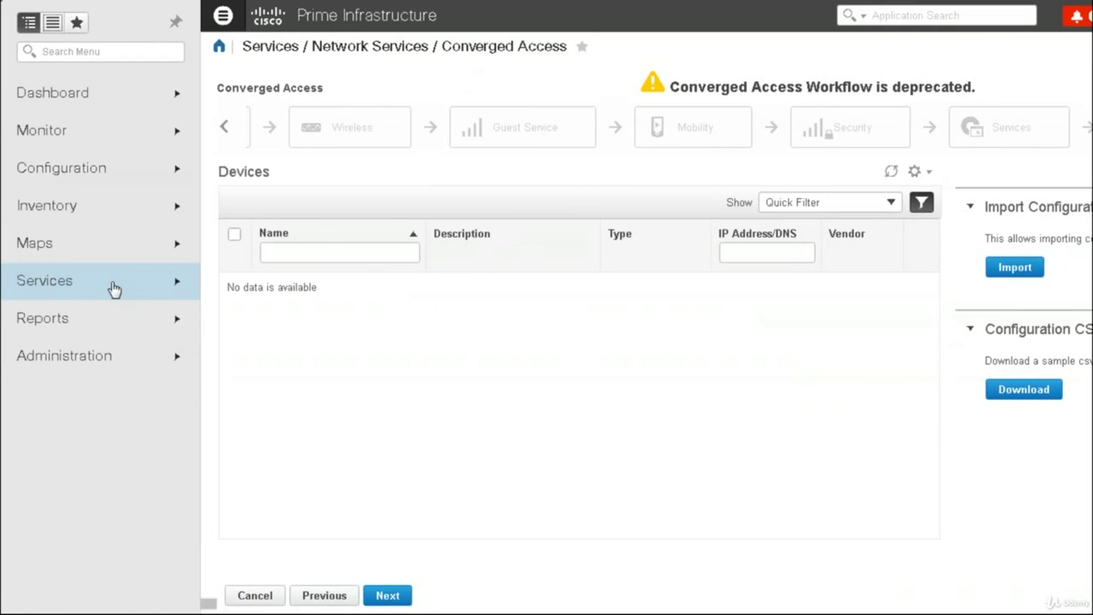
pyautogui.click(108, 285)
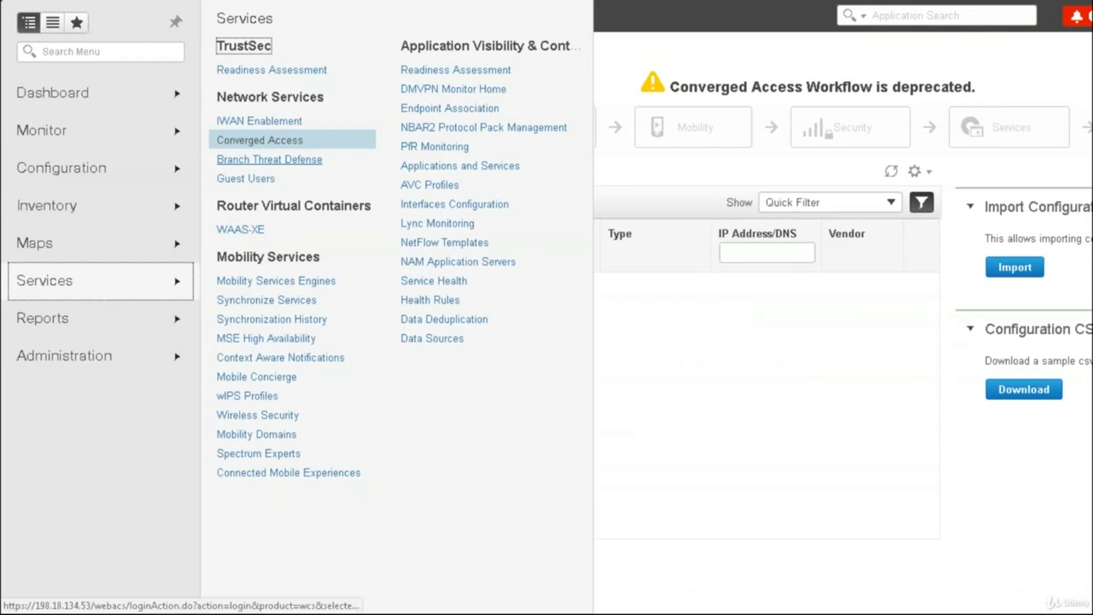
pyautogui.click(250, 161)
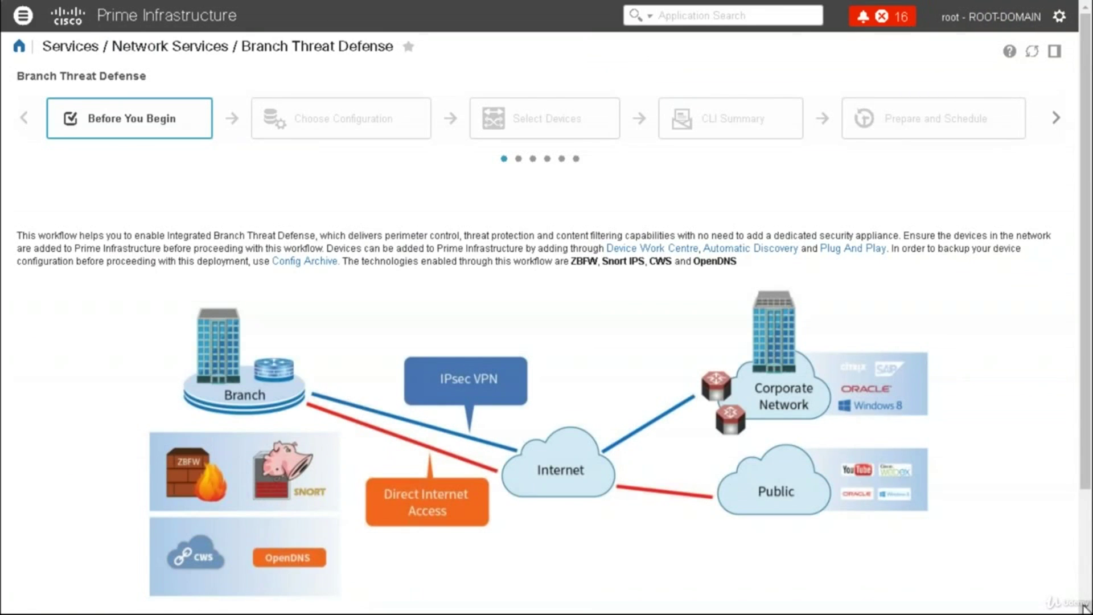
pyautogui.scroll(-2, 1084, 607)
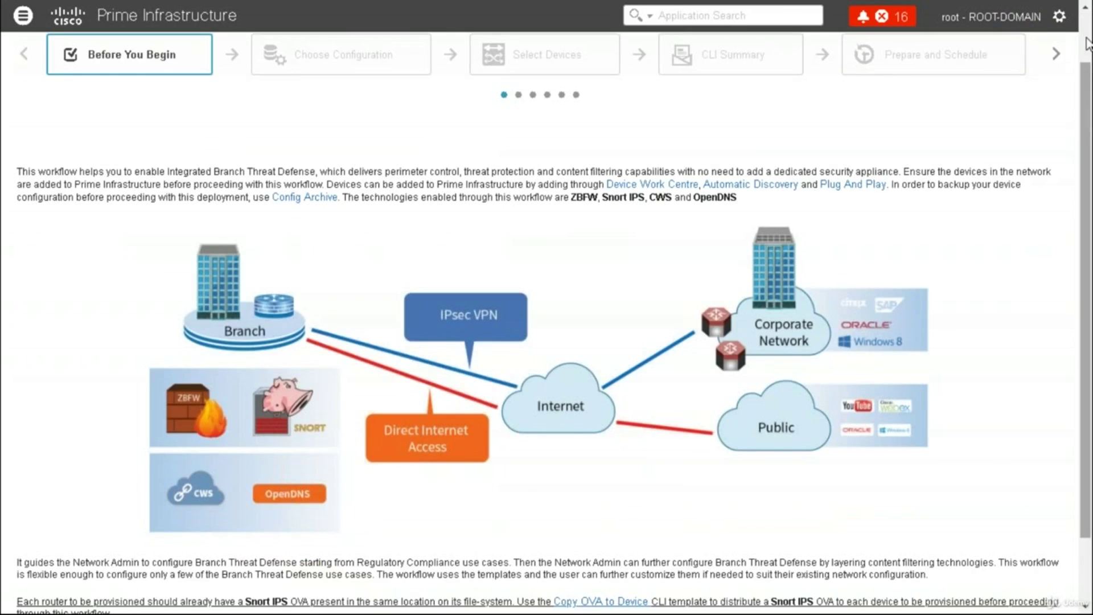
pyautogui.scroll(2, 669, 136)
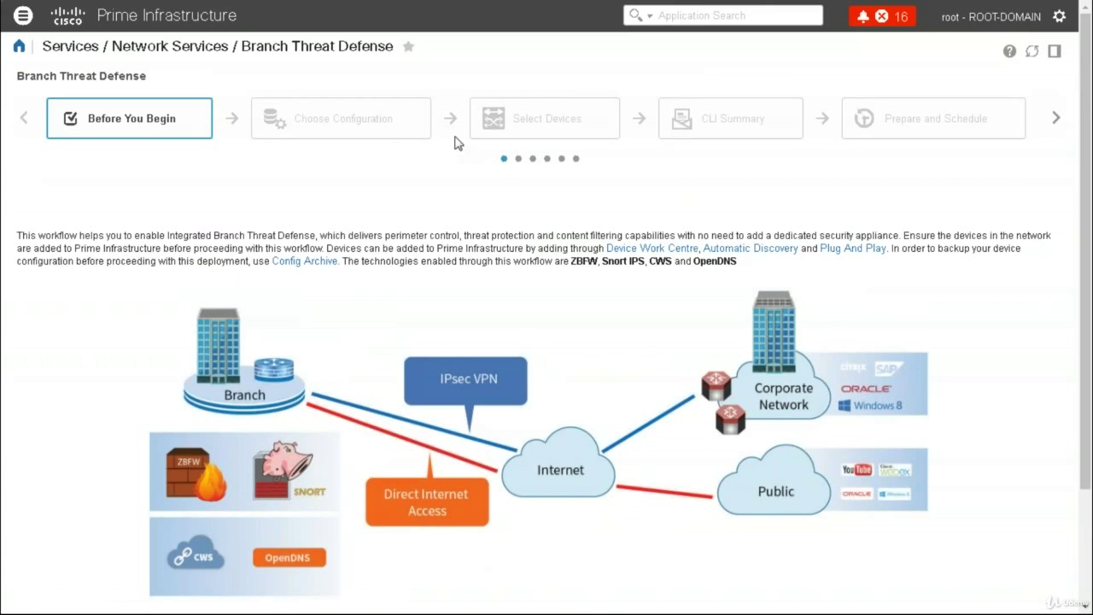
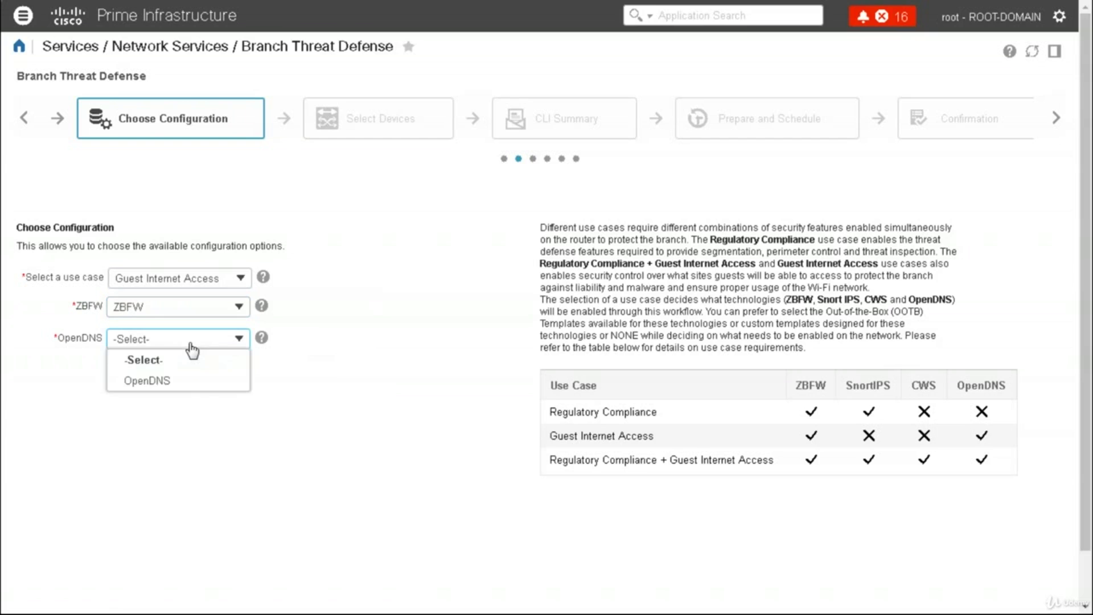
# Choose OpenDNS for the OpenDNS setting and advance the wizard to device selection
pyautogui.click(173, 385)
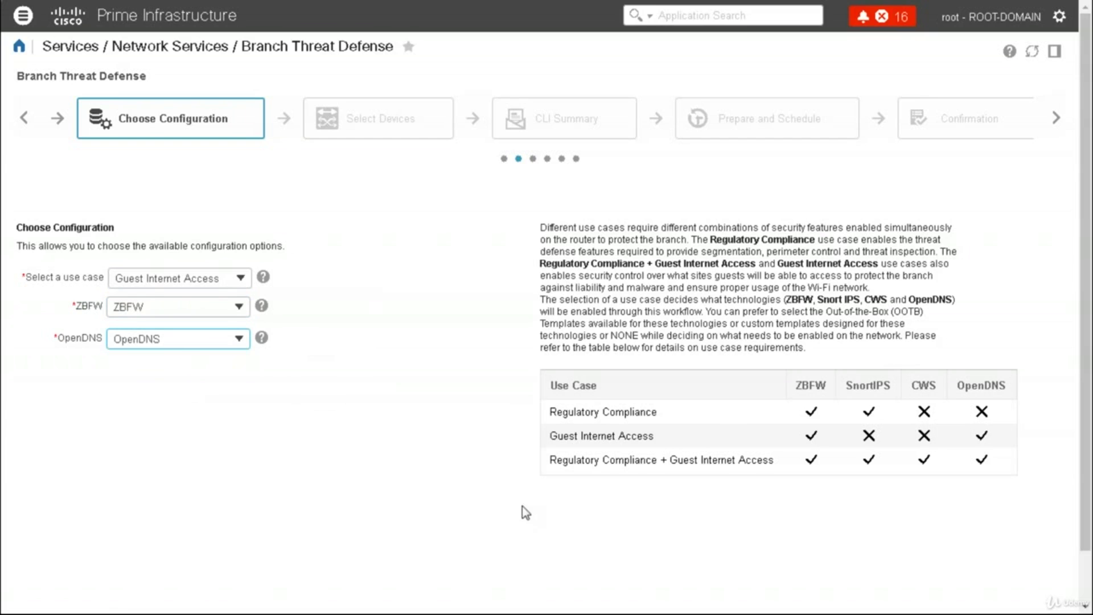
pyautogui.click(1088, 571)
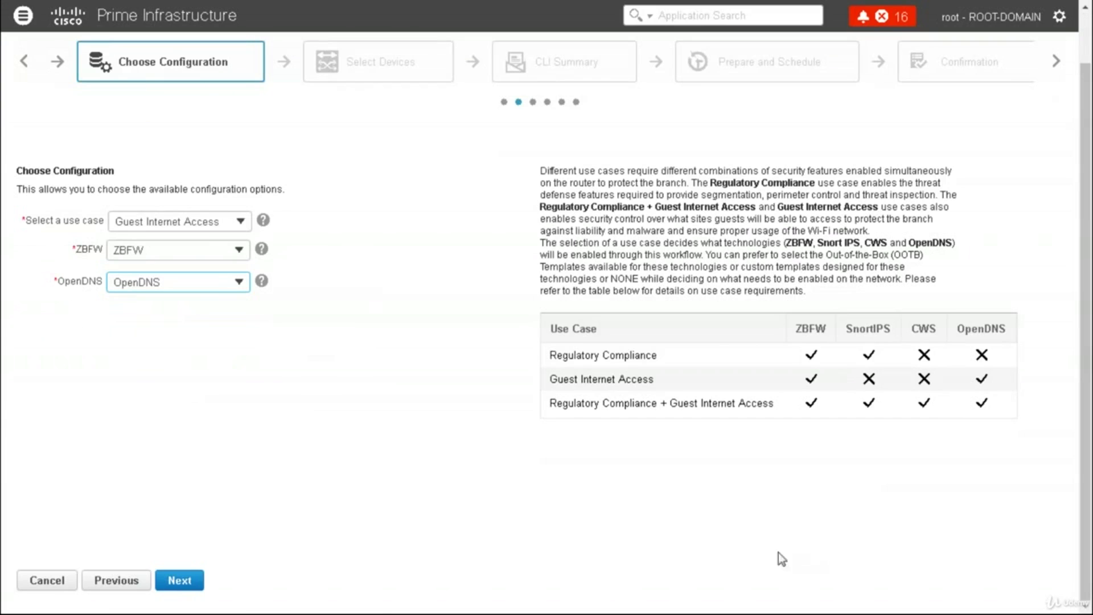
pyautogui.click(201, 585)
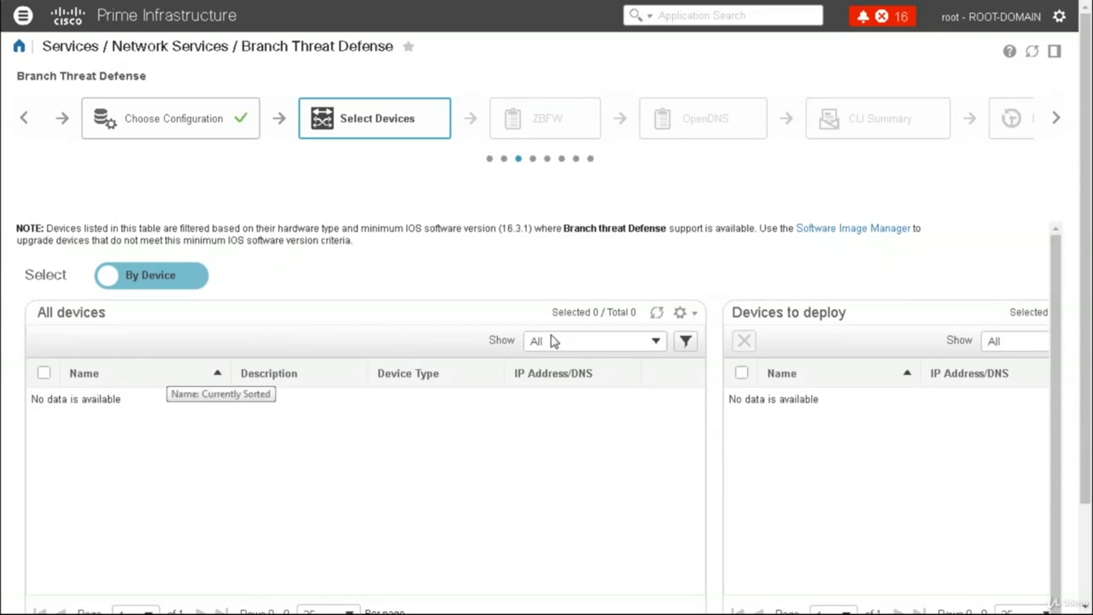
# Scroll through the Select Devices tables, which show no eligible devices to deploy
pyautogui.click(1087, 542)
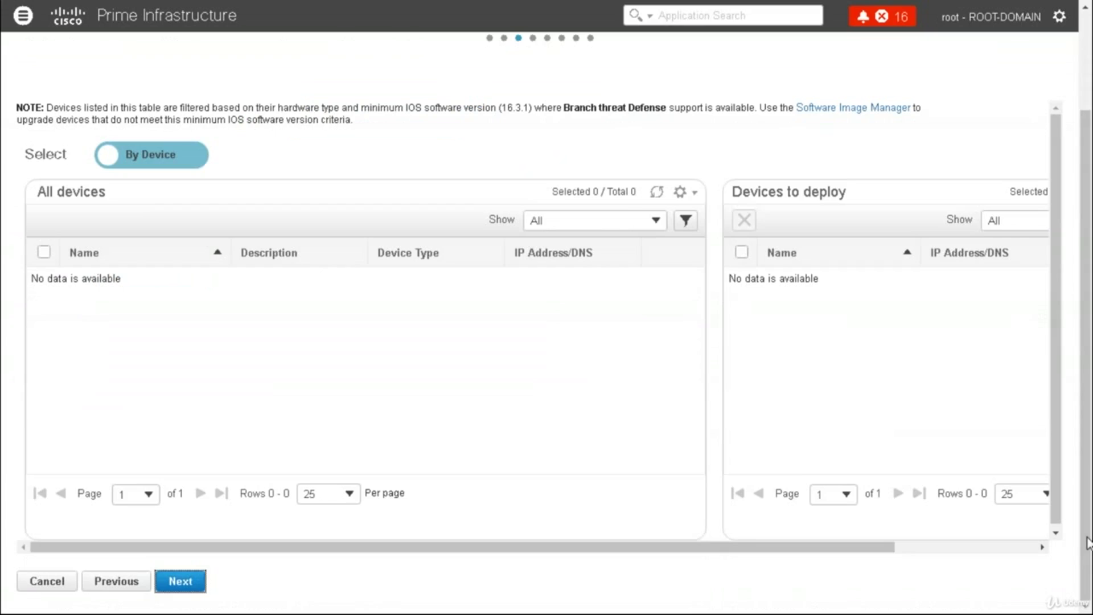
pyautogui.click(1087, 65)
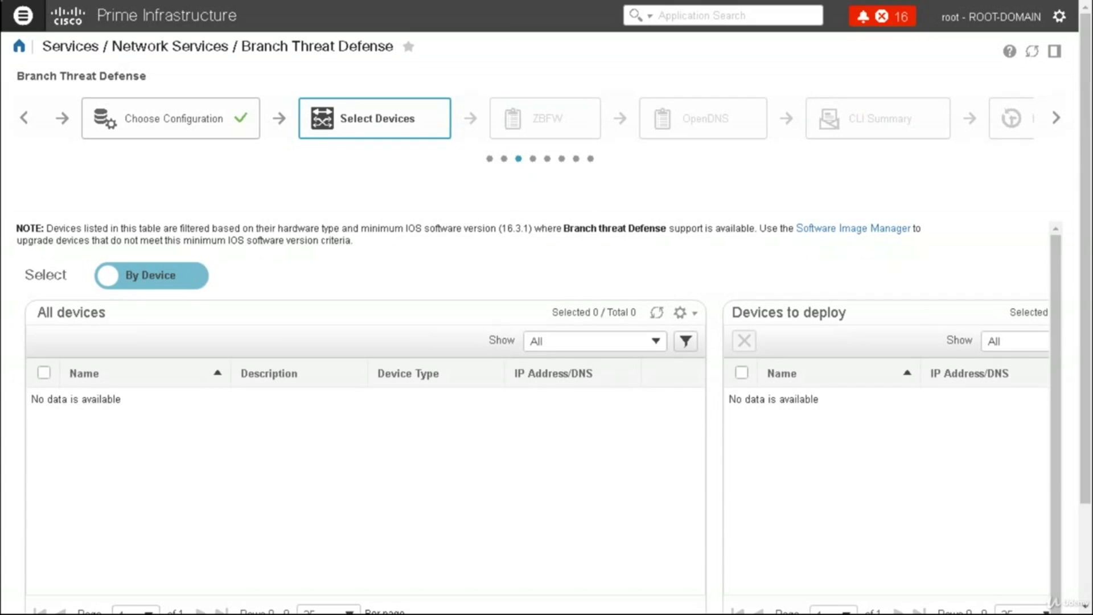
pyautogui.click(22, 15)
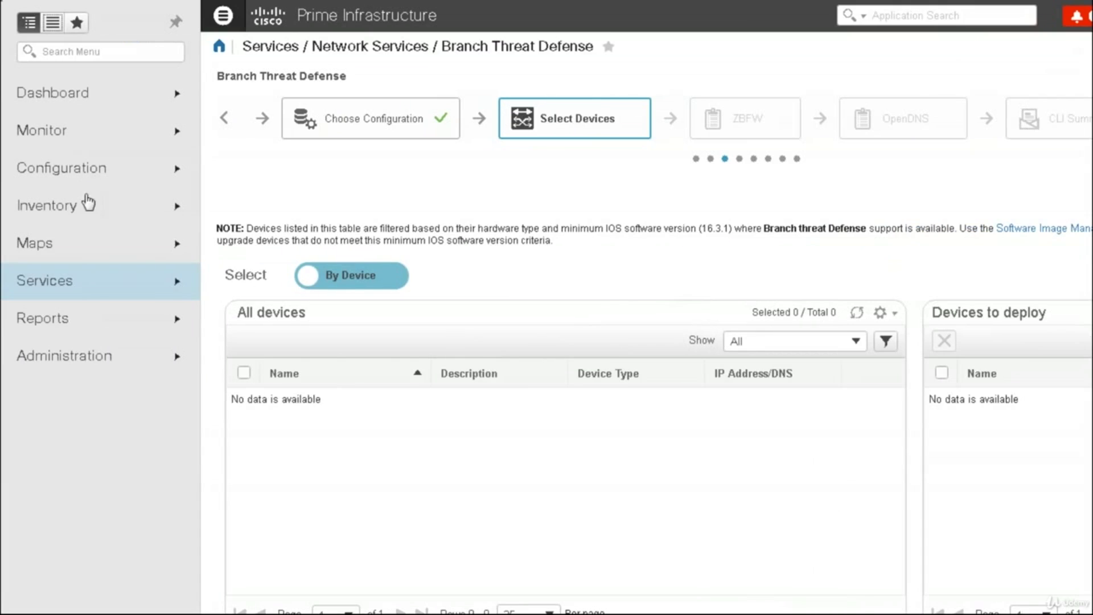
# Go to Services > Network Services > Guest Users and filter Status to Active
pyautogui.click(136, 282)
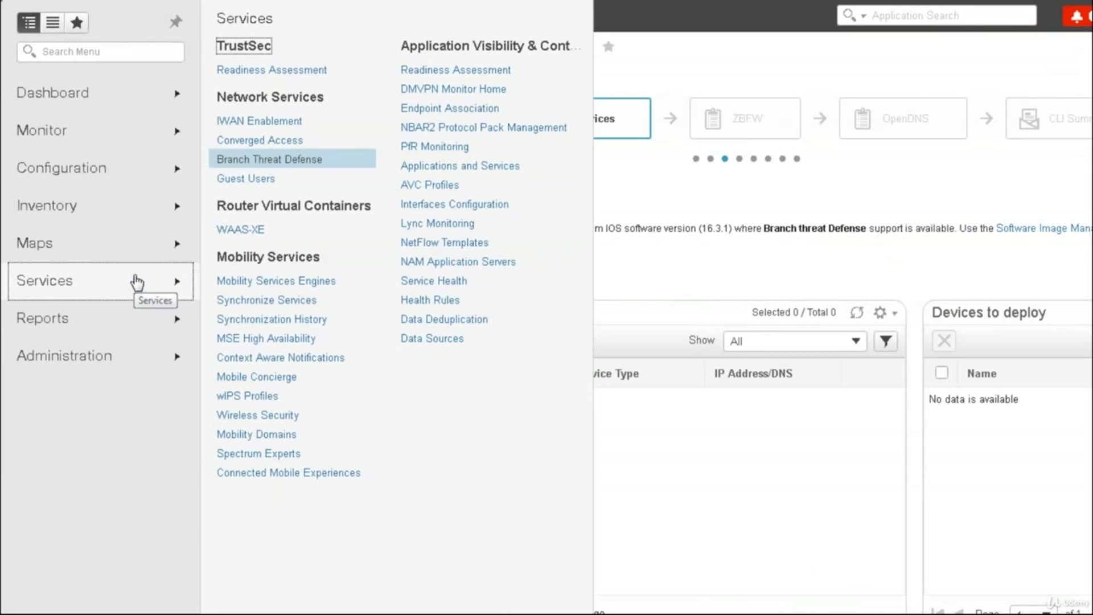
pyautogui.click(256, 181)
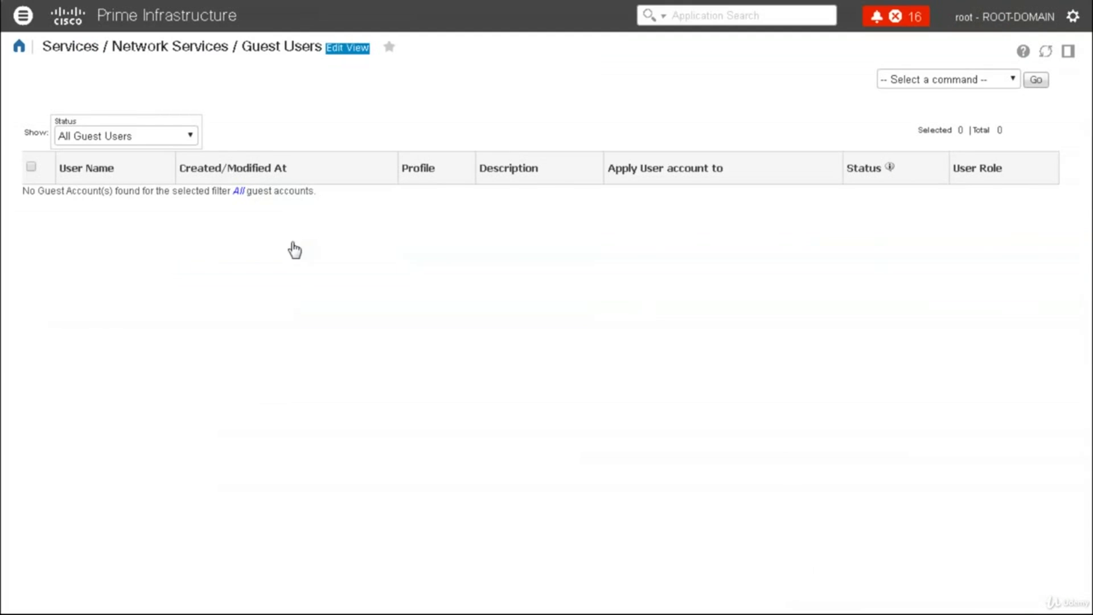
pyautogui.click(172, 140)
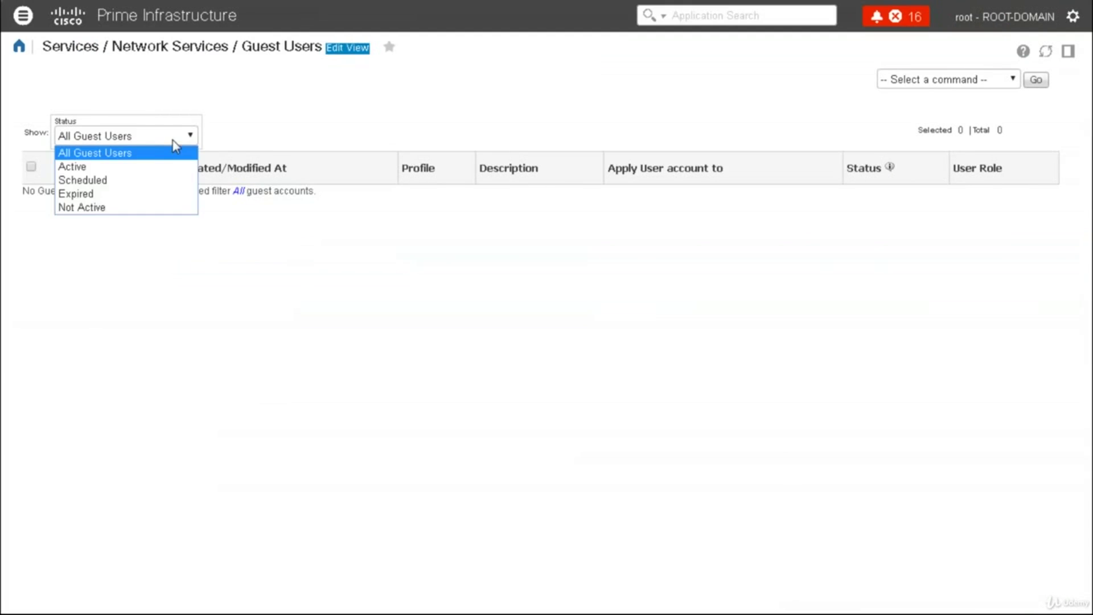
pyautogui.click(94, 169)
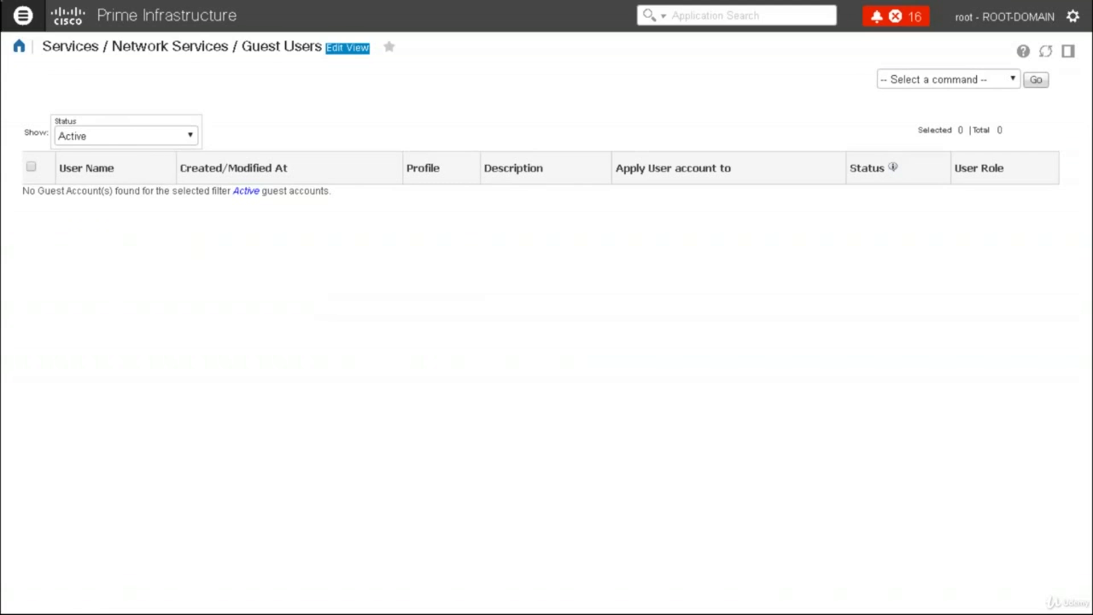
pyautogui.click(23, 15)
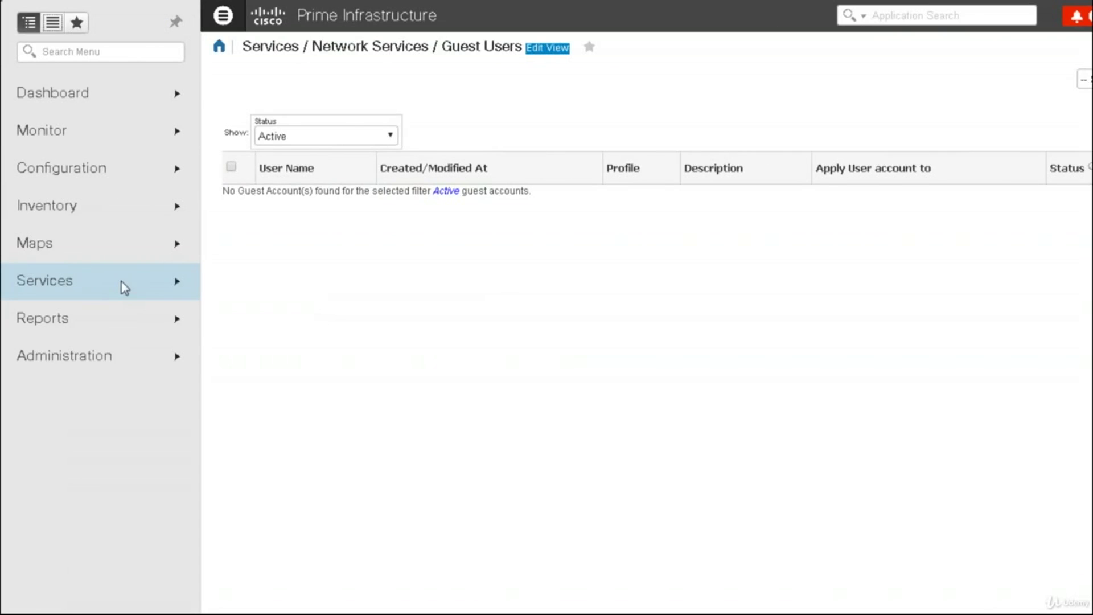
# Open the Services > Router Virtual Containers > WAAS-XE page
pyautogui.click(122, 282)
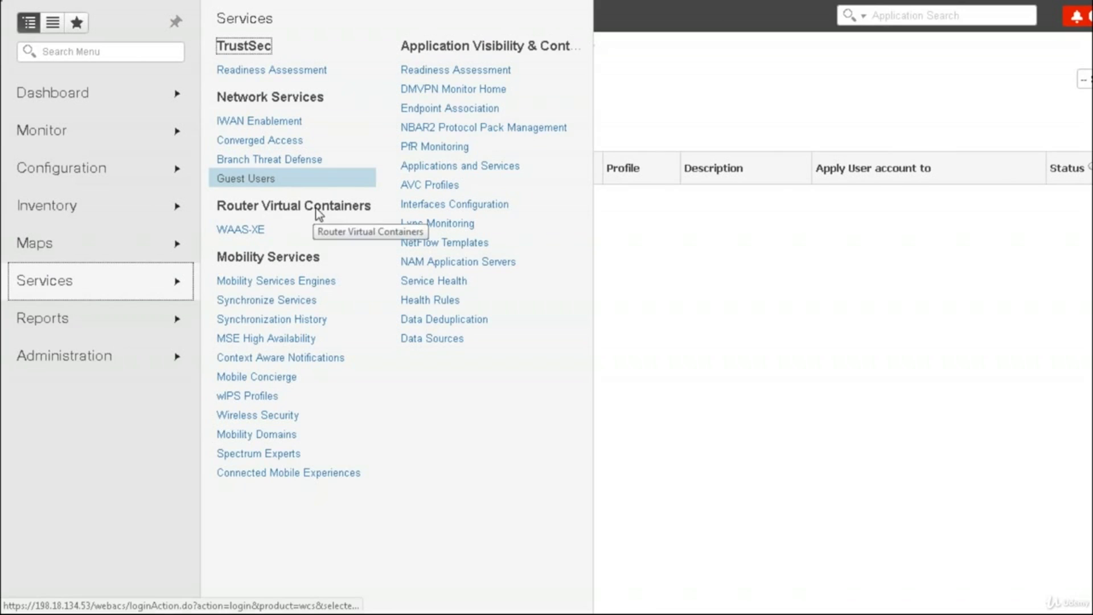
pyautogui.click(251, 230)
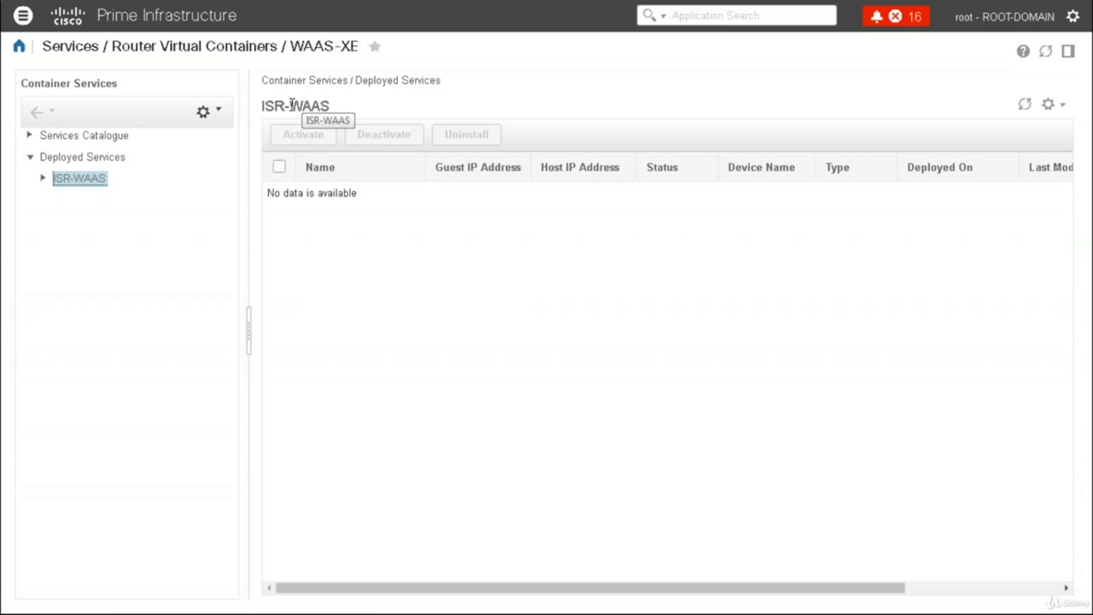
pyautogui.moveTo(290, 106); pyautogui.dragTo(261, 105)
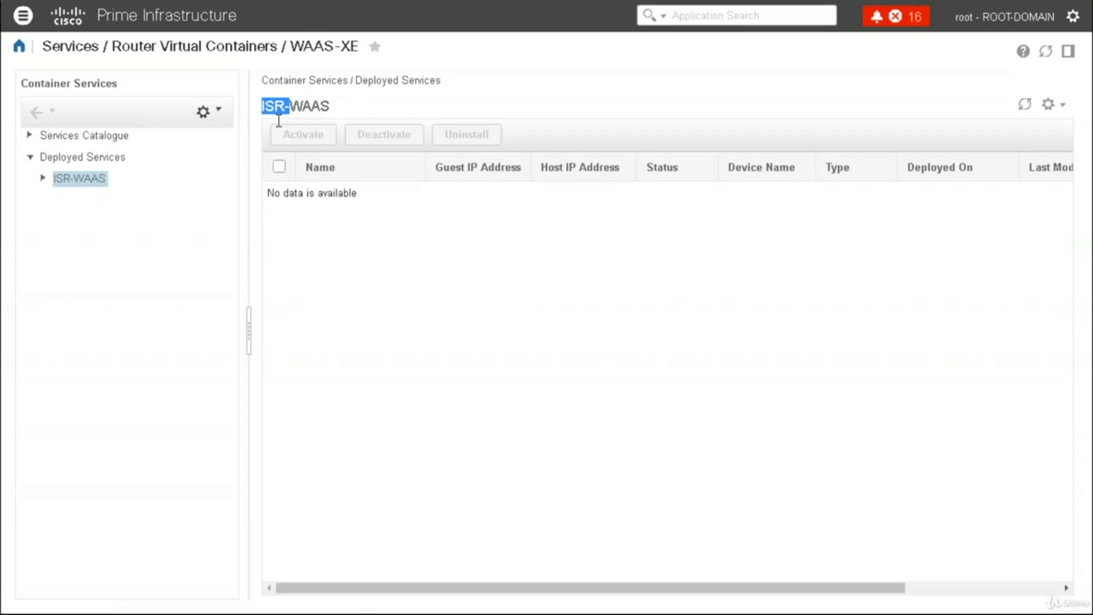
# Expand ISR-WAAS > All Locations, select SJ, then view the empty Services Catalogue
pyautogui.click(42, 178)
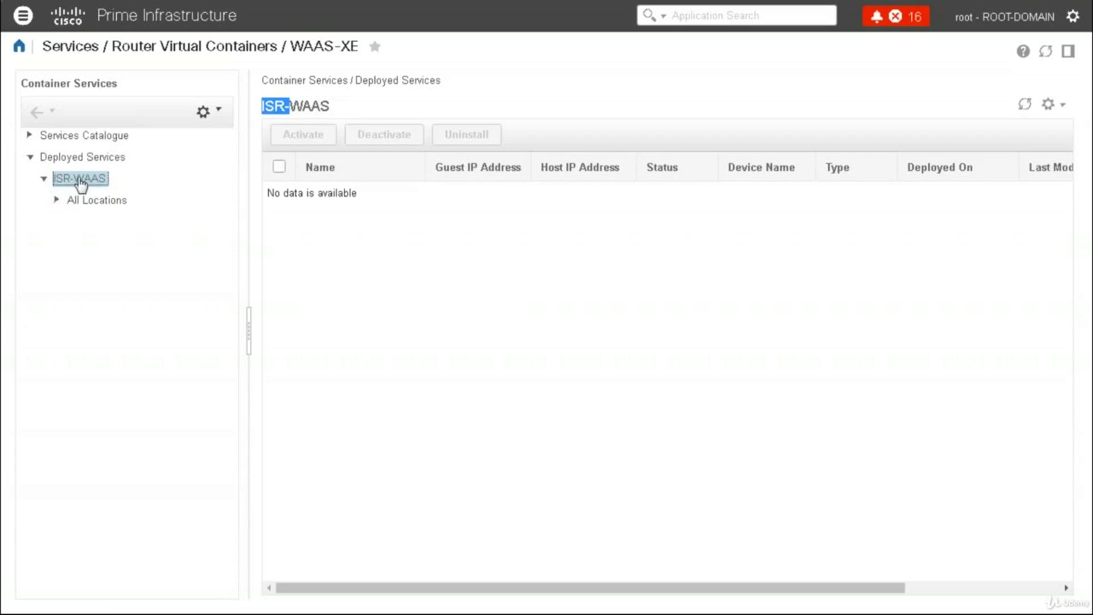
pyautogui.click(57, 201)
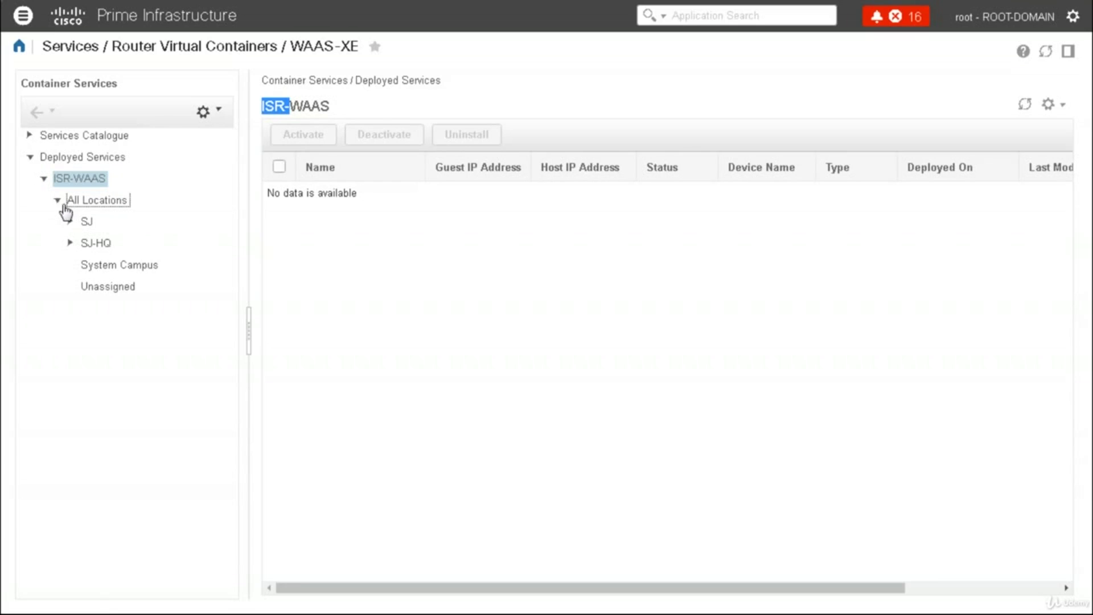
pyautogui.click(86, 222)
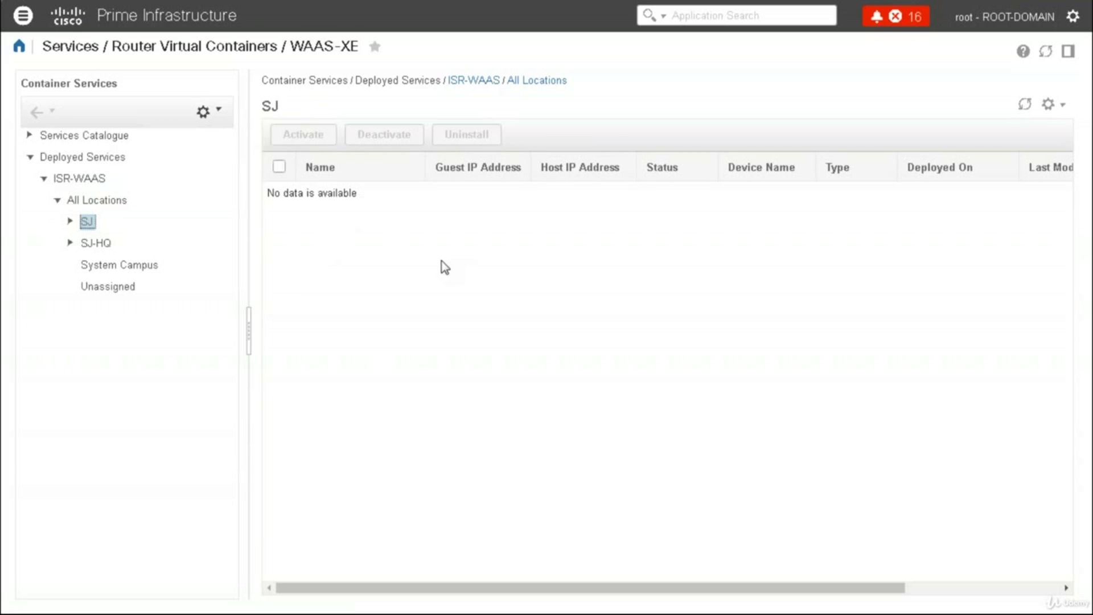
pyautogui.click(87, 139)
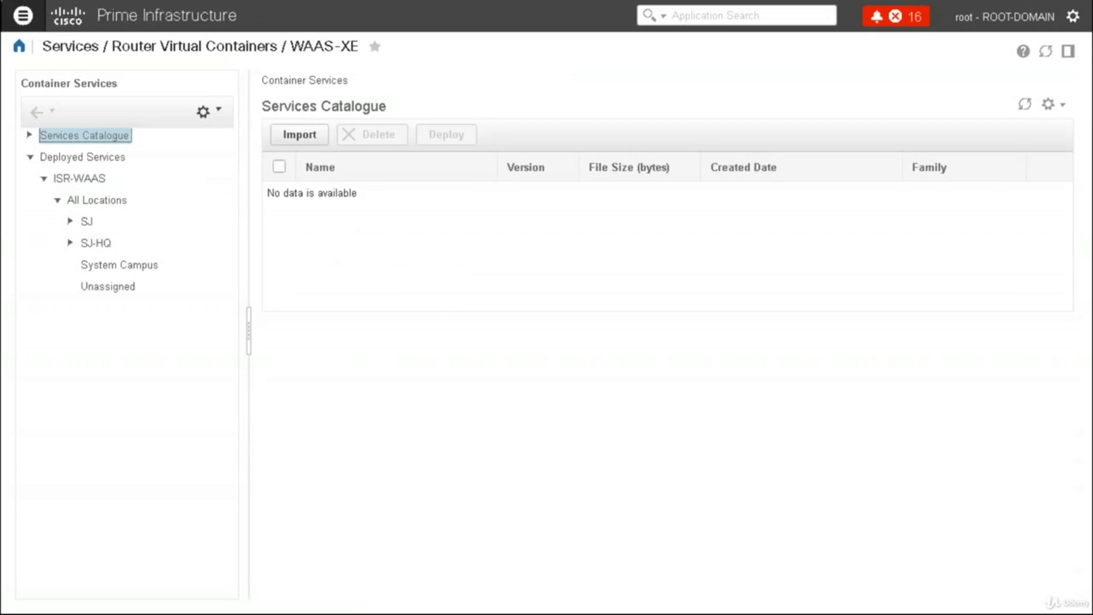
pyautogui.click(23, 15)
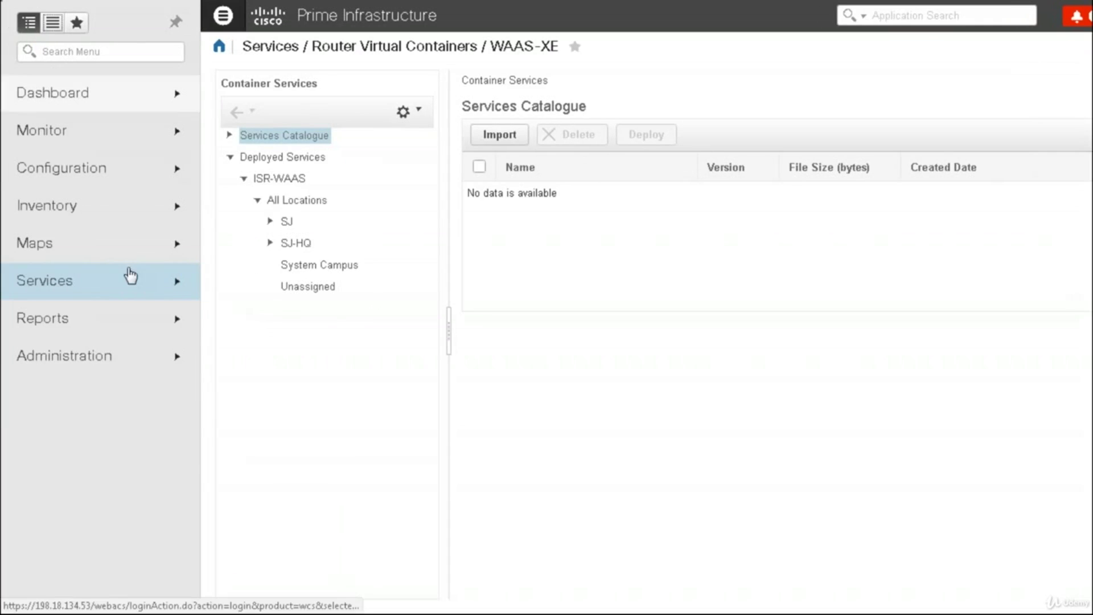
# Go to Services > Mobility Services > Mobility Services Engines, which shows none detected
pyautogui.moveTo(144, 289)
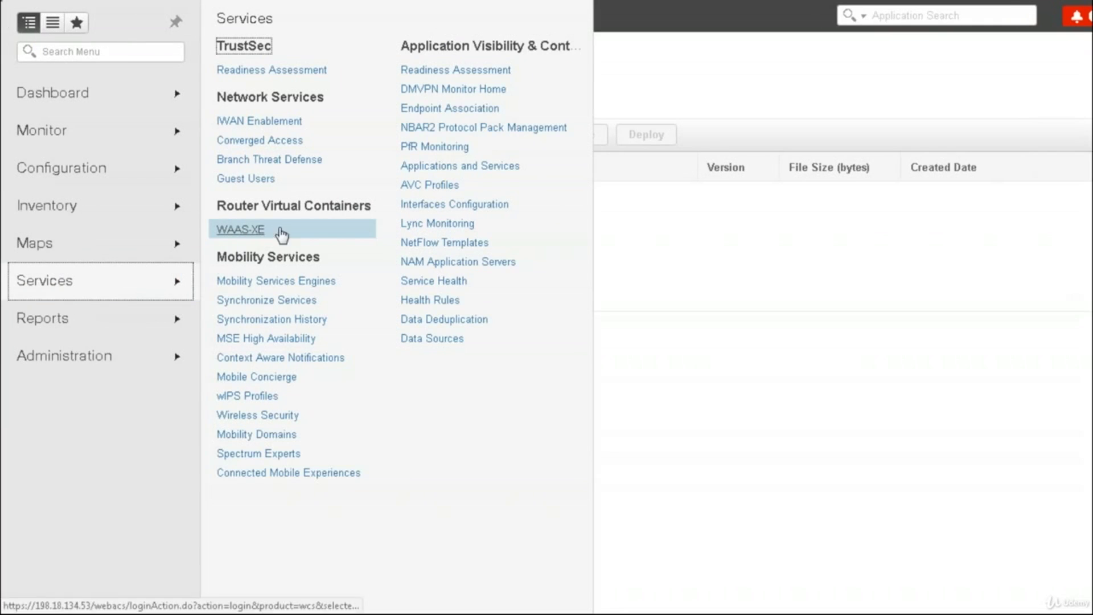
pyautogui.click(253, 291)
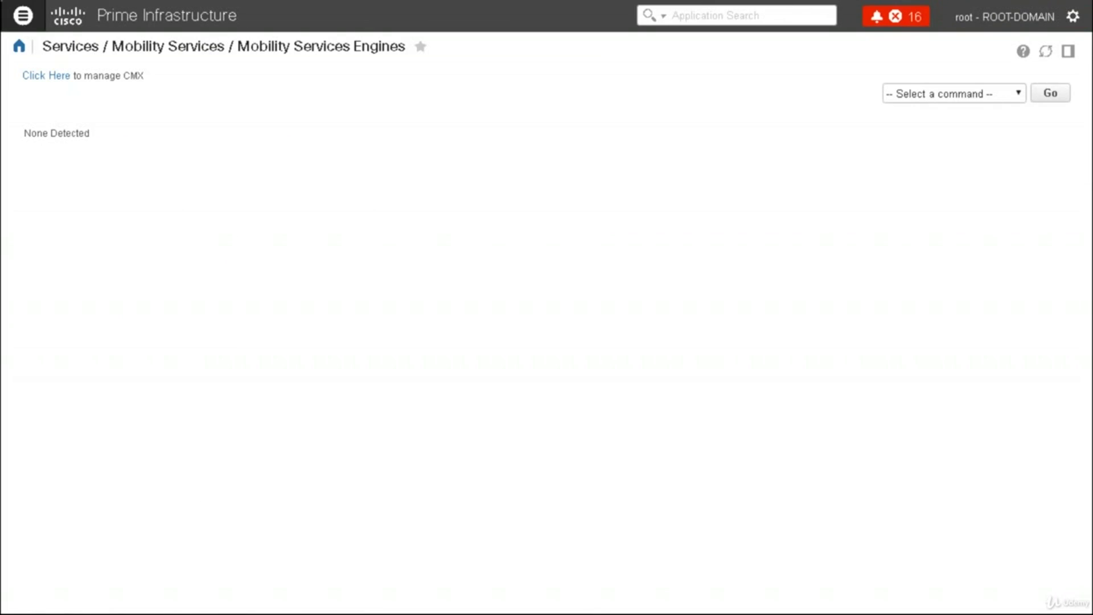
pyautogui.click(23, 16)
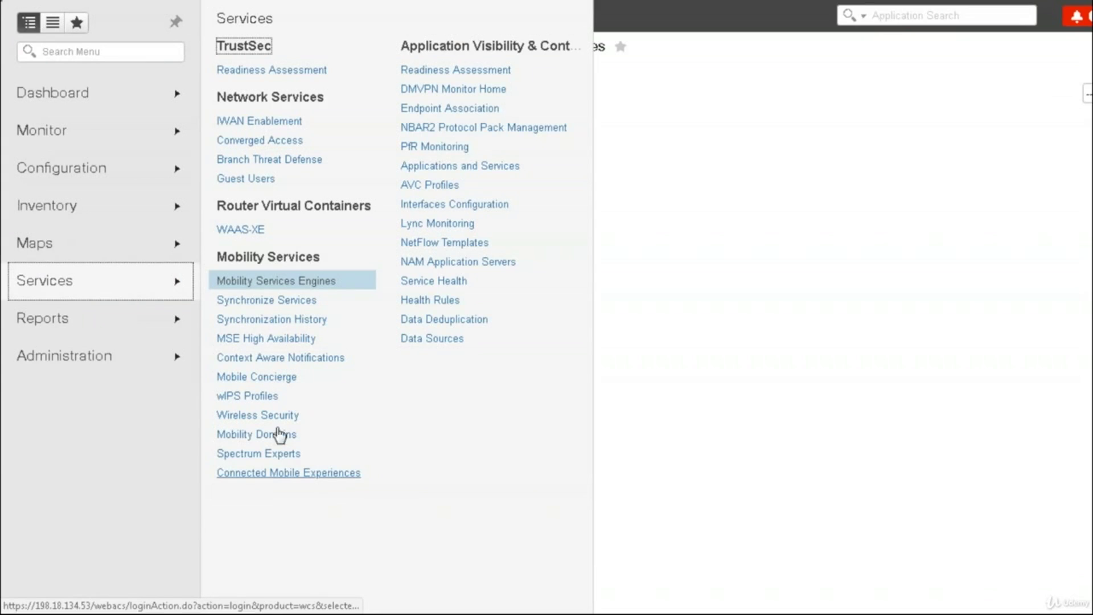
# Start the Wireless Security wizard, reach its Devices step and tick BLD-WLC5508
pyautogui.click(278, 423)
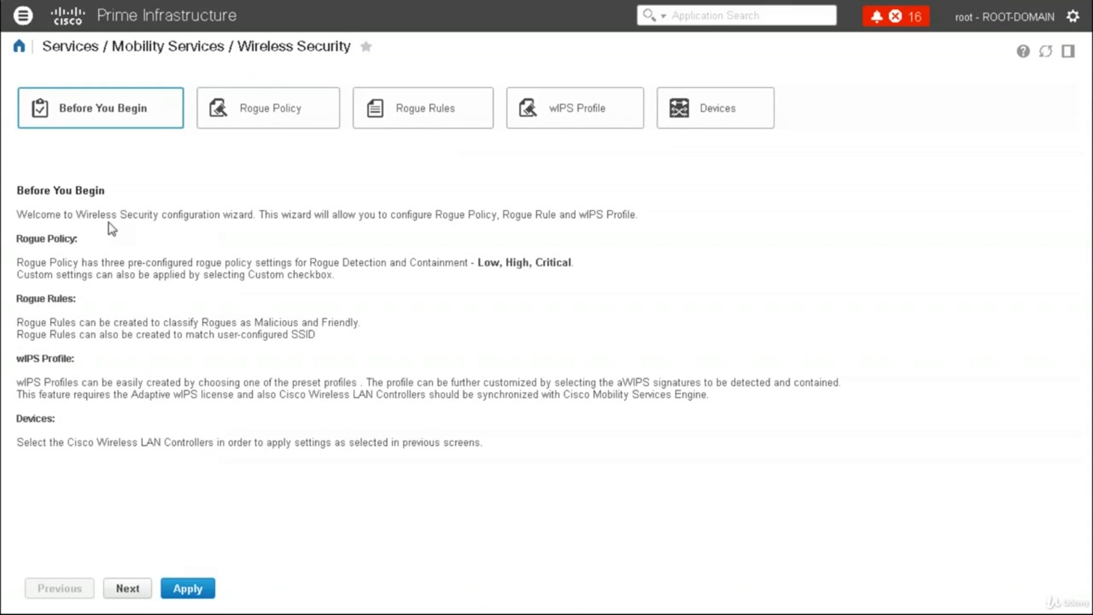
pyautogui.click(188, 589)
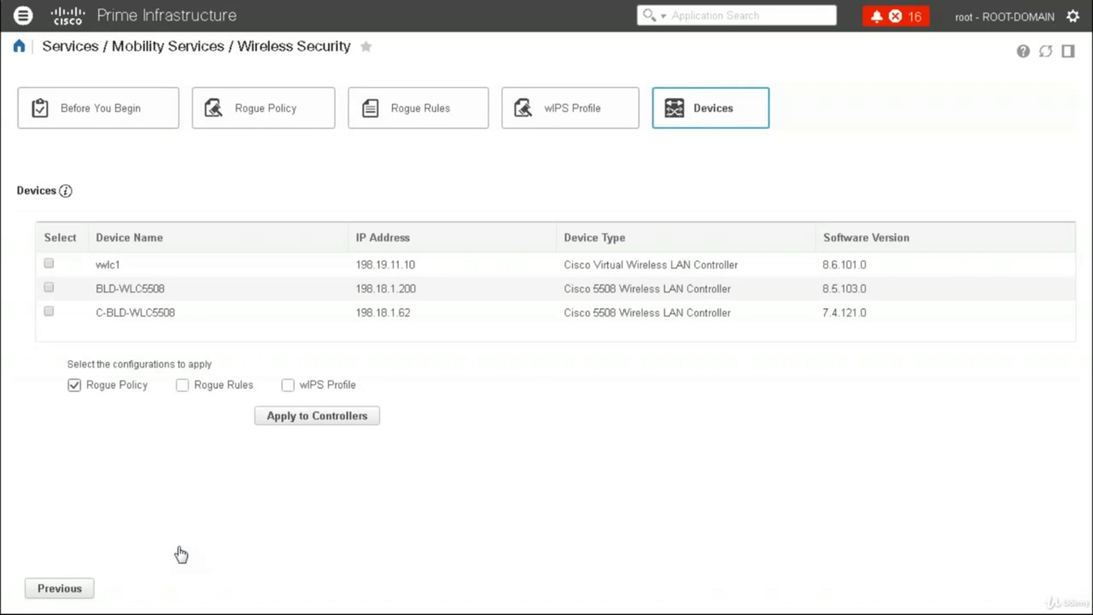
pyautogui.click(50, 288)
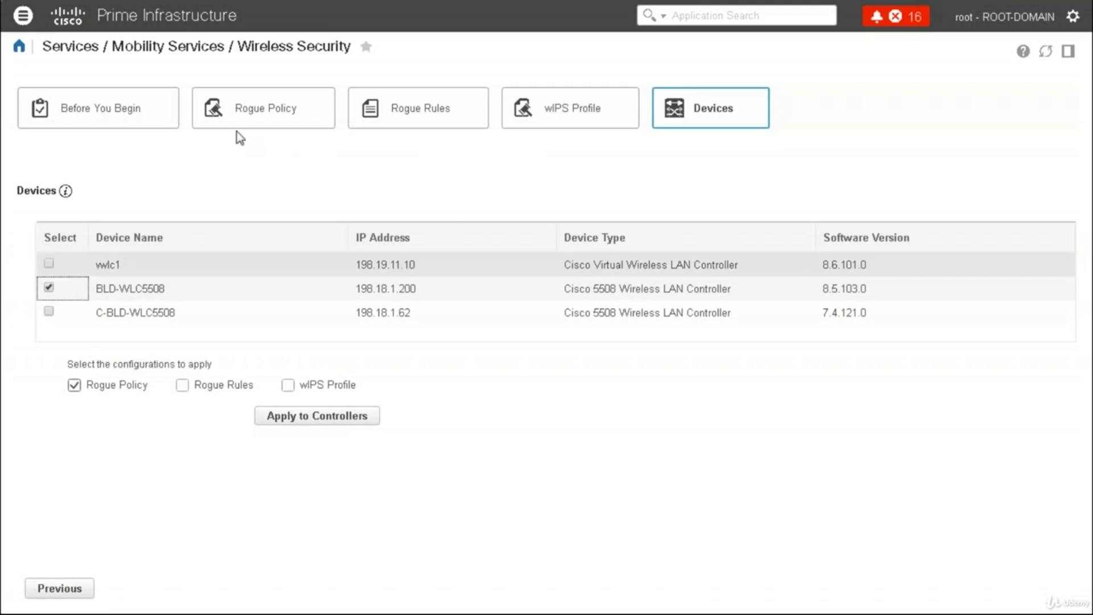
# Look through the wizard's Rogue Rules and wIPS Profile steps
pyautogui.click(411, 116)
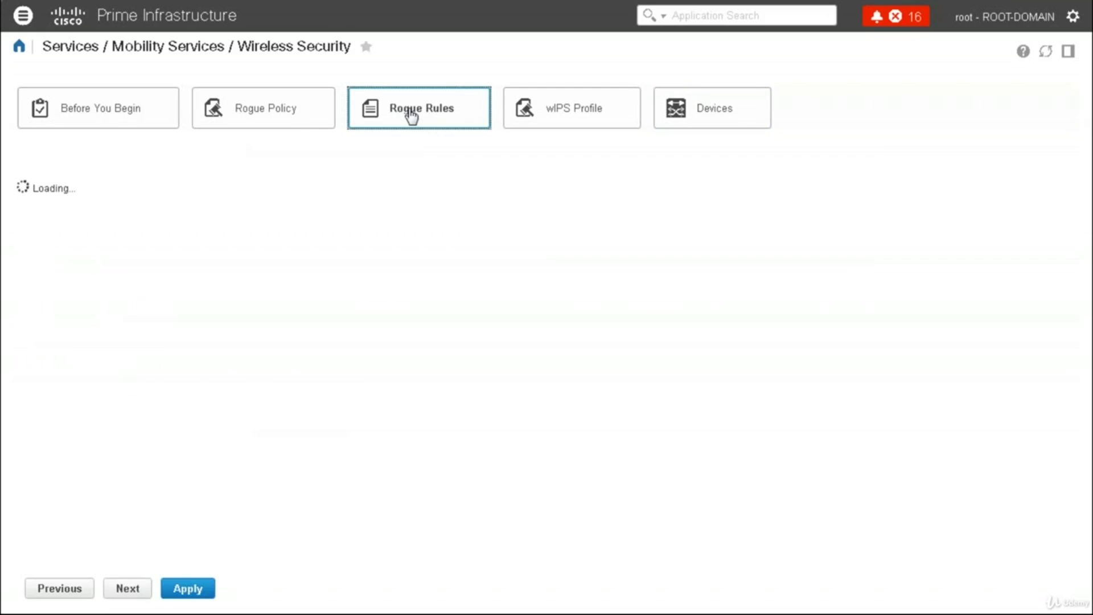
pyautogui.click(528, 116)
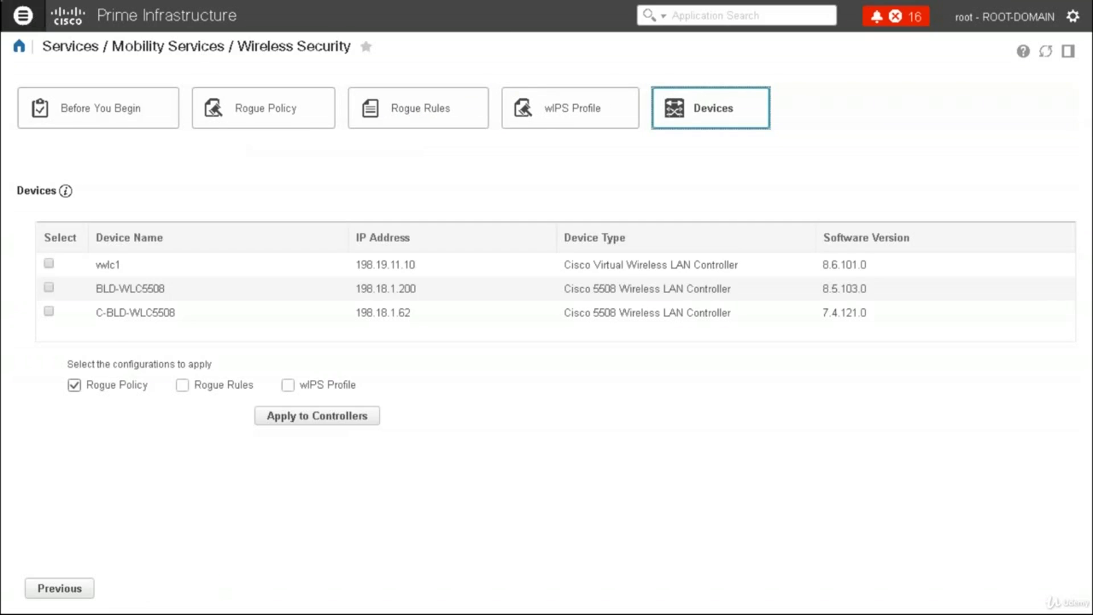
pyautogui.click(23, 15)
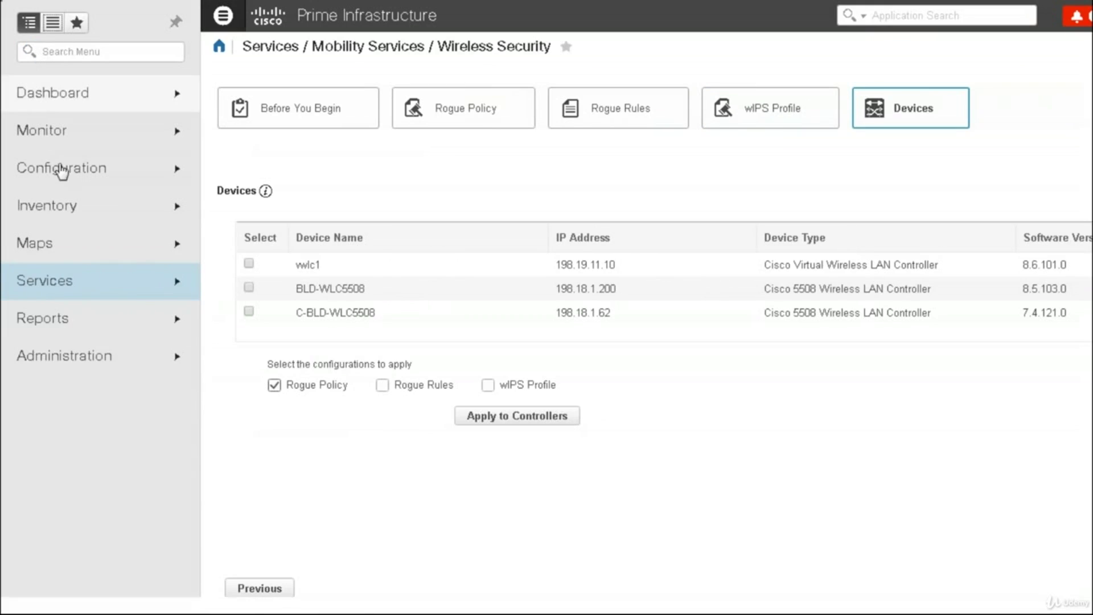
# Show the Services pages list, then move to the AVC slide in PowerPoint
pyautogui.click(94, 282)
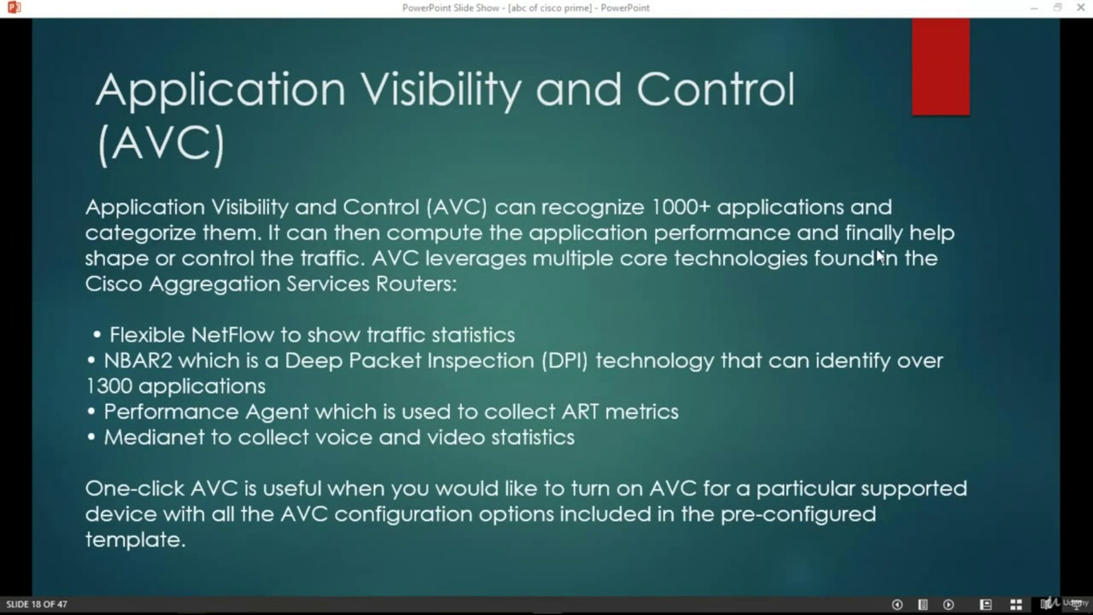
# Switch to the pen with Ctrl+P to underline the 1000+ applications figure
pyautogui.hotkey('ctrl', 'p')
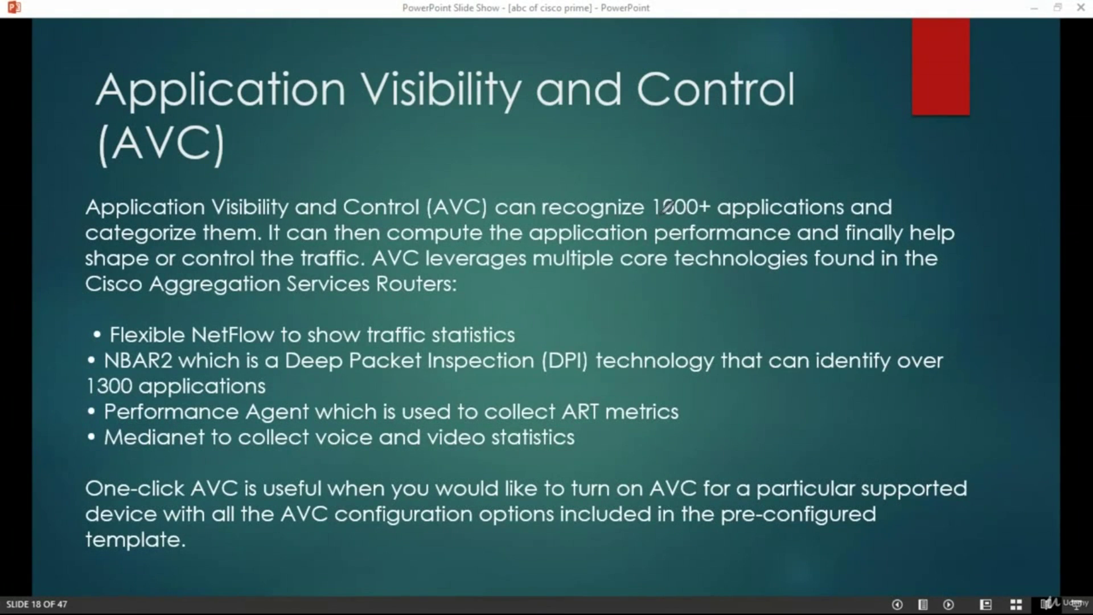
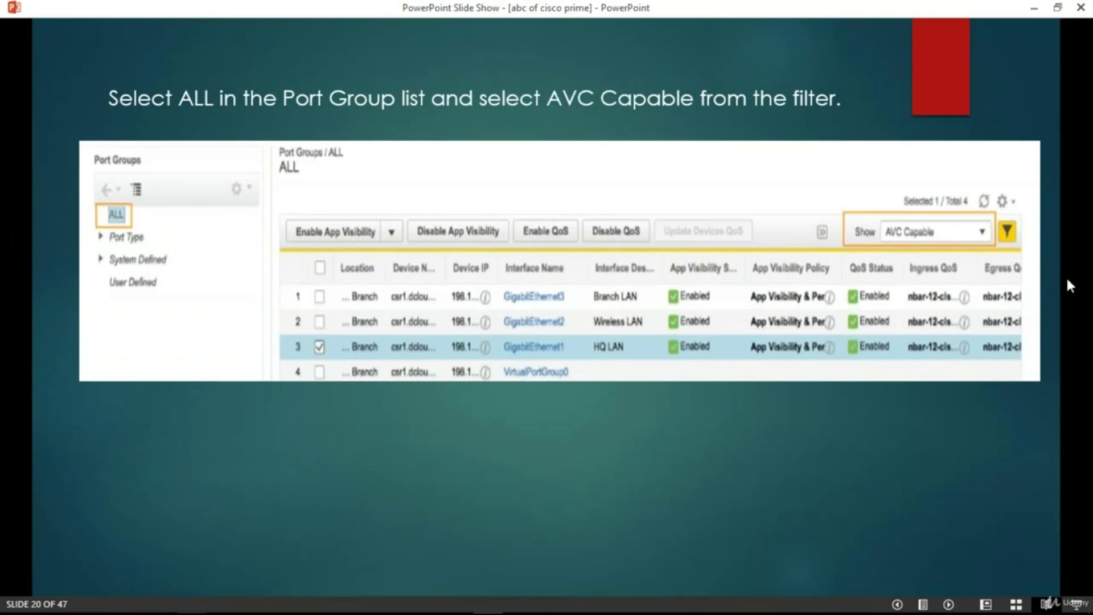
# Circle Enable/Disable App Visibility and Enable/Disable QoS on the slide screenshot with the pen
pyautogui.moveTo(316, 214)
pyautogui.mouseDown()
pyautogui.moveTo(323, 245)
pyautogui.moveTo(387, 223)
pyautogui.moveTo(378, 213)
pyautogui.mouseUp()
pyautogui.moveTo(474, 216)
pyautogui.mouseDown()
pyautogui.moveTo(409, 235)
pyautogui.moveTo(448, 215)
pyautogui.mouseUp()
pyautogui.moveTo(527, 216); pyautogui.dragTo(539, 215)
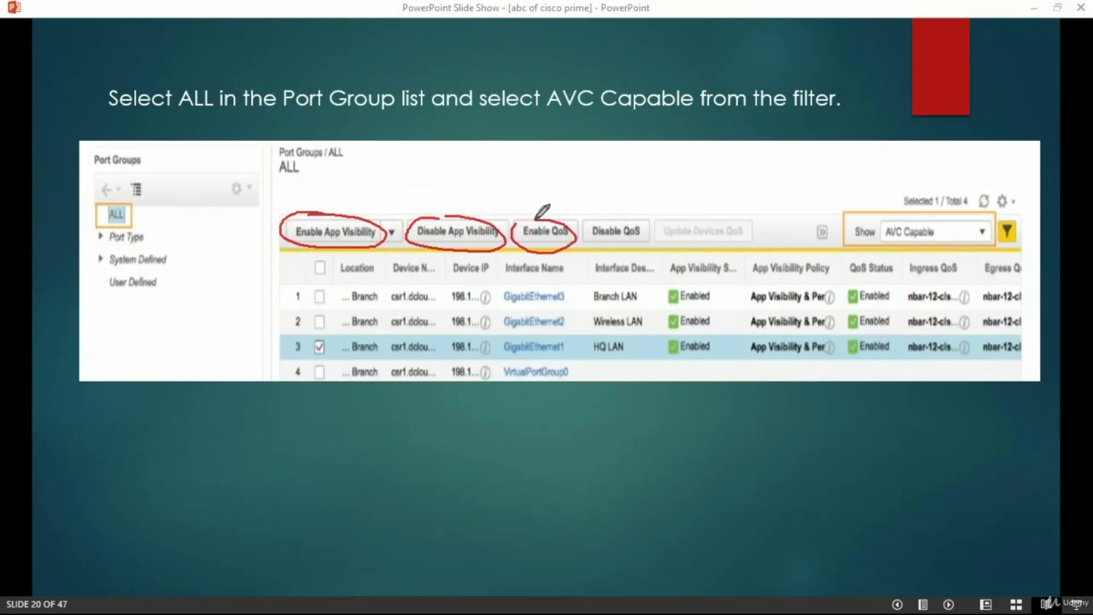
pyautogui.moveTo(626, 216)
pyautogui.mouseDown()
pyautogui.moveTo(595, 242)
pyautogui.moveTo(629, 216)
pyautogui.mouseUp()
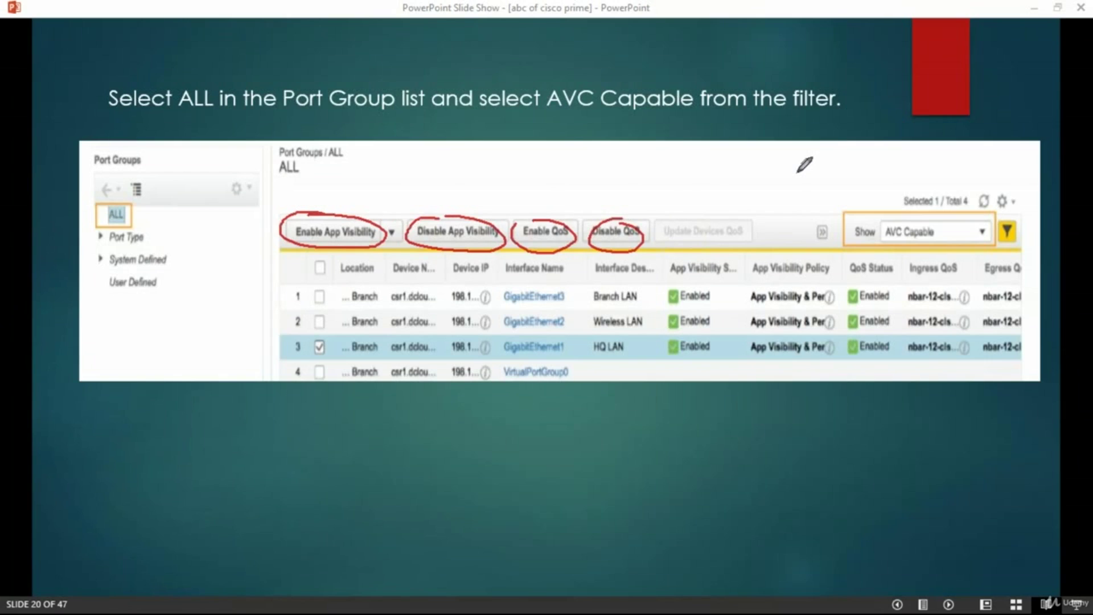
# Erase the ink and advance the slideshow to the Service Health slide
pyautogui.press('e')
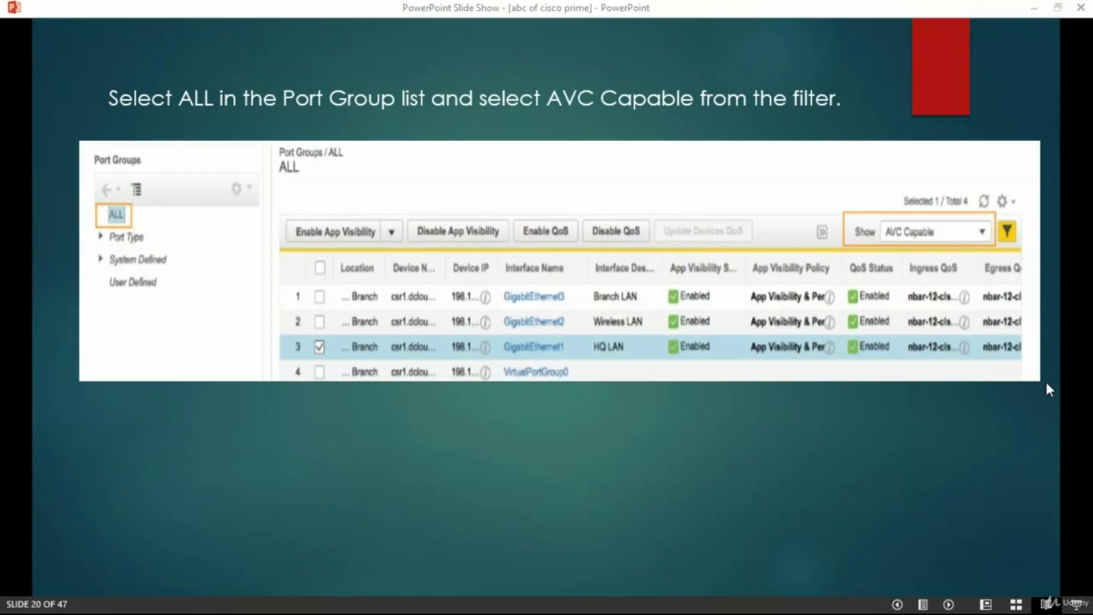
pyautogui.click(746, 394)
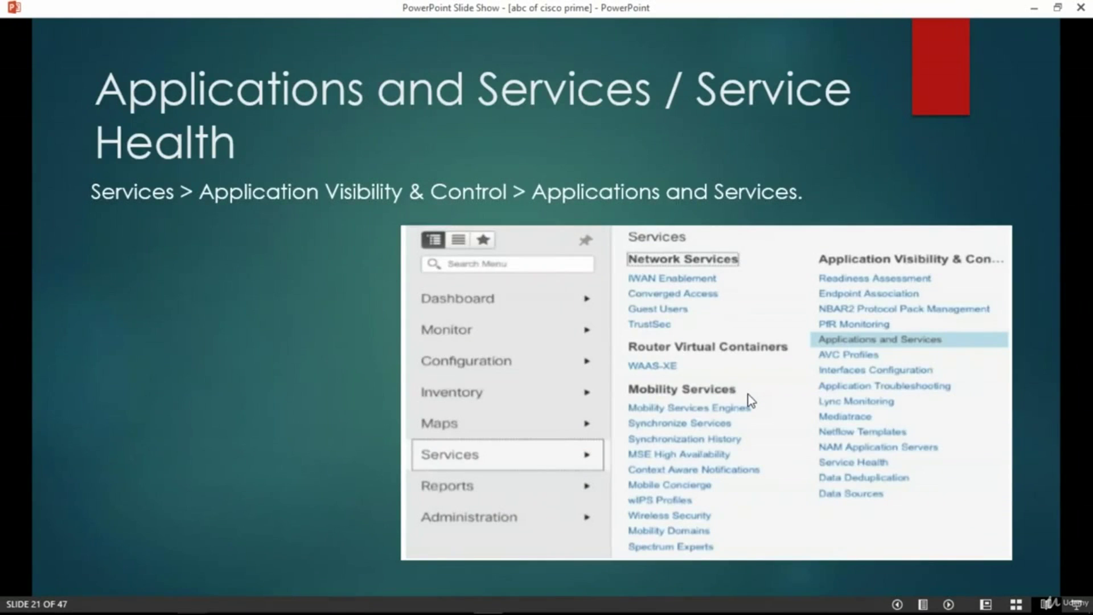
pyautogui.press('Left')
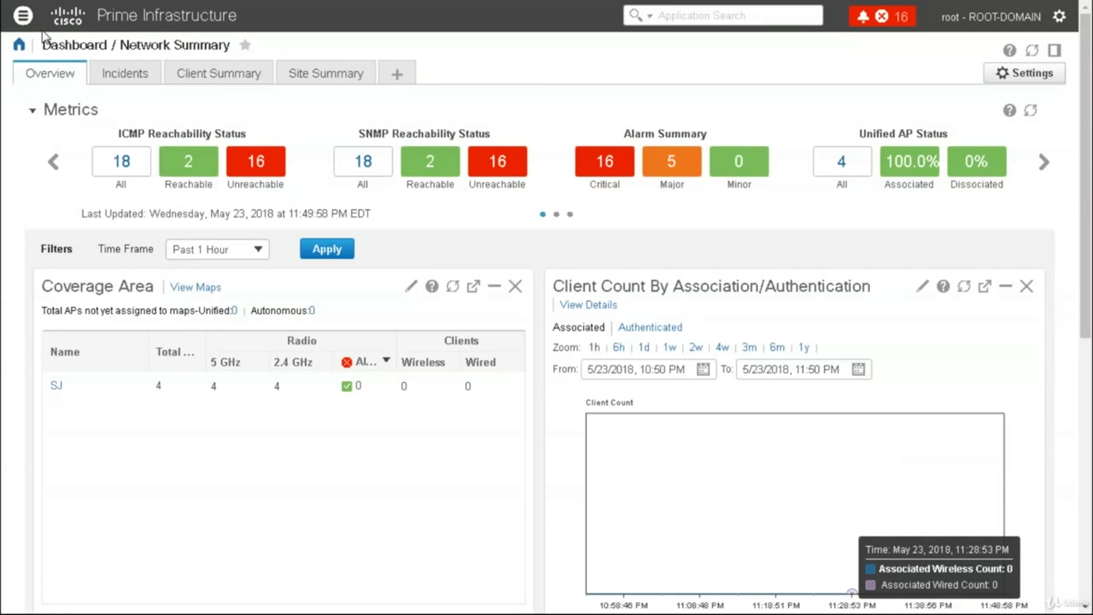
# Open Services > Application Visibility & Control > Readiness Assessment
pyautogui.click(22, 16)
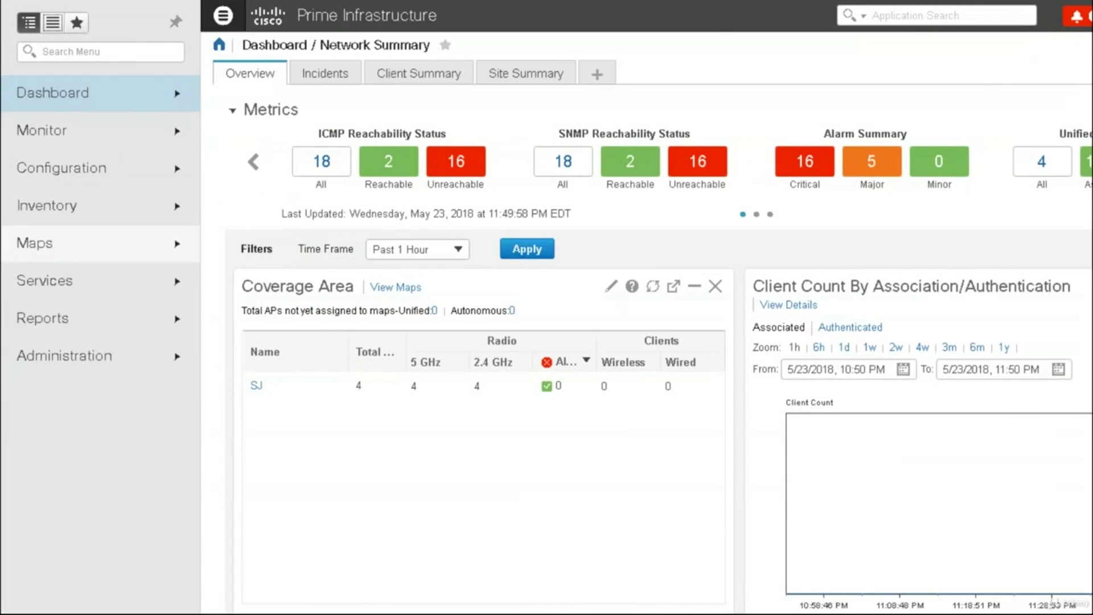
pyautogui.moveTo(63, 285)
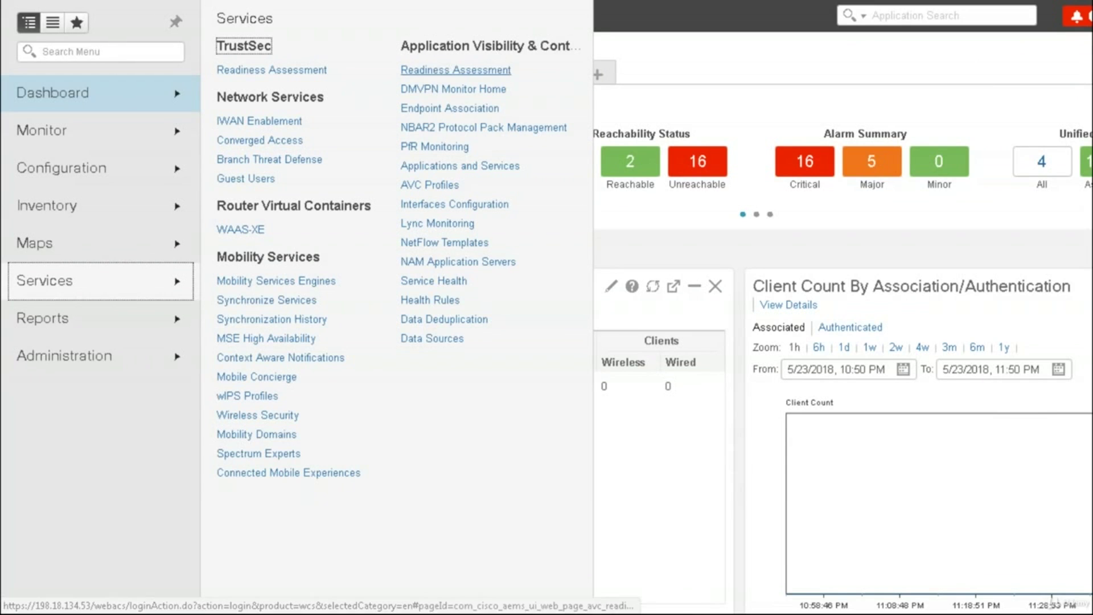
pyautogui.click(449, 71)
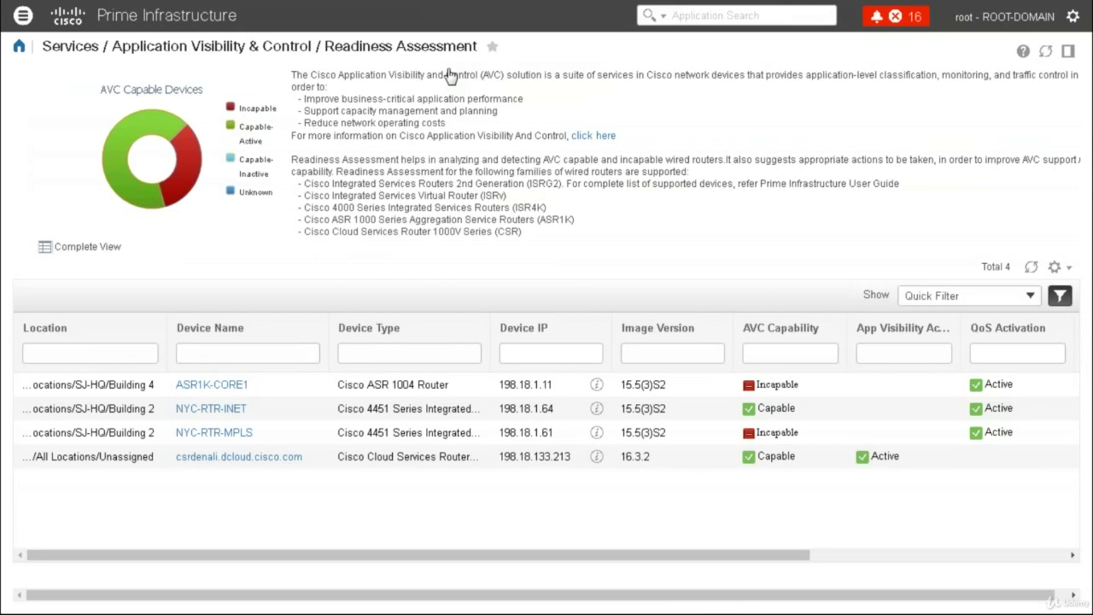
# Highlight AVC and the supported router families in the page description
pyautogui.moveTo(495, 75); pyautogui.dragTo(483, 75)
pyautogui.moveTo(305, 183); pyautogui.dragTo(532, 238)
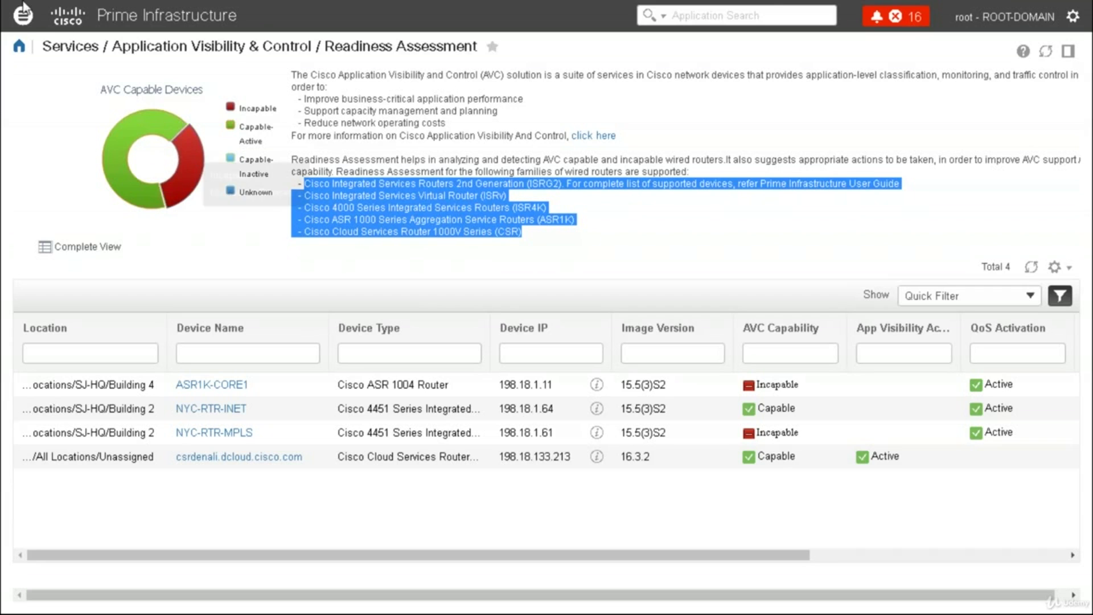
pyautogui.click(21, 22)
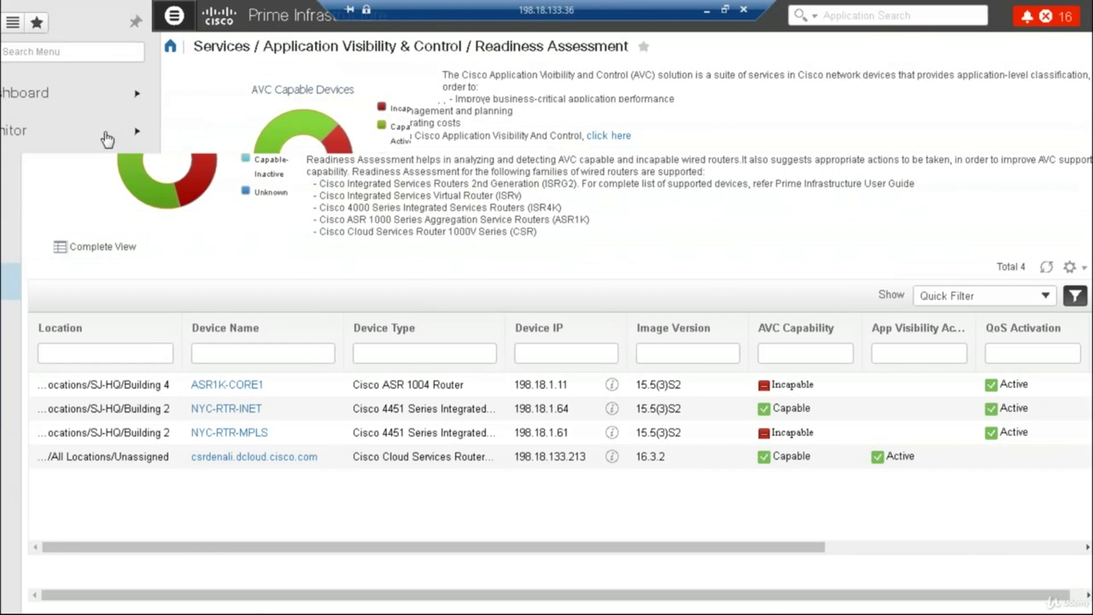
# Expand the Monitor, Configuration and Services sections of the navigation menu
pyautogui.click(108, 132)
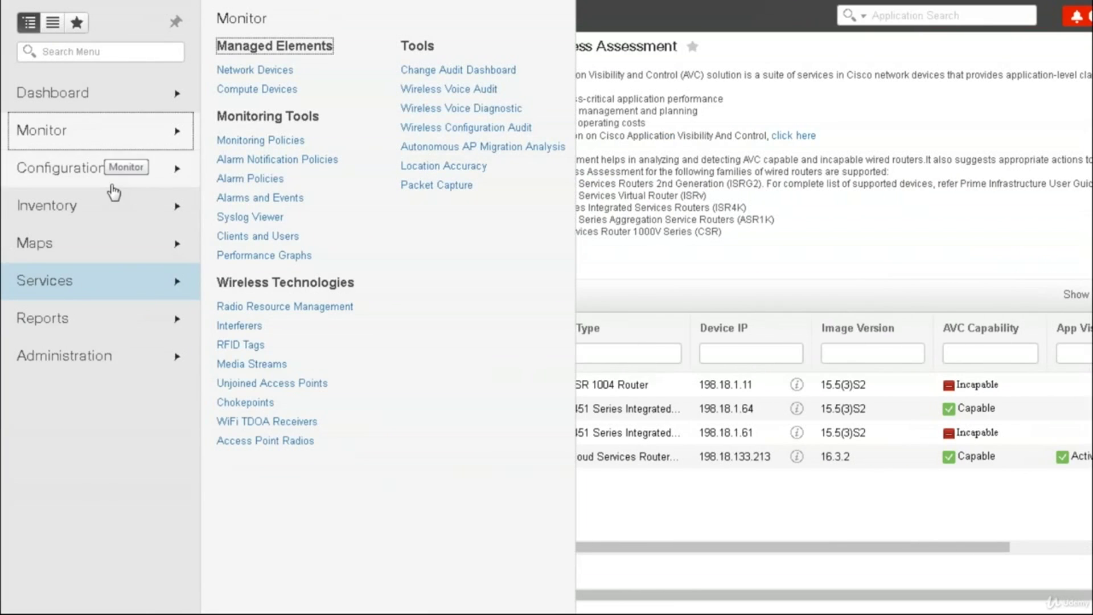
pyautogui.click(115, 195)
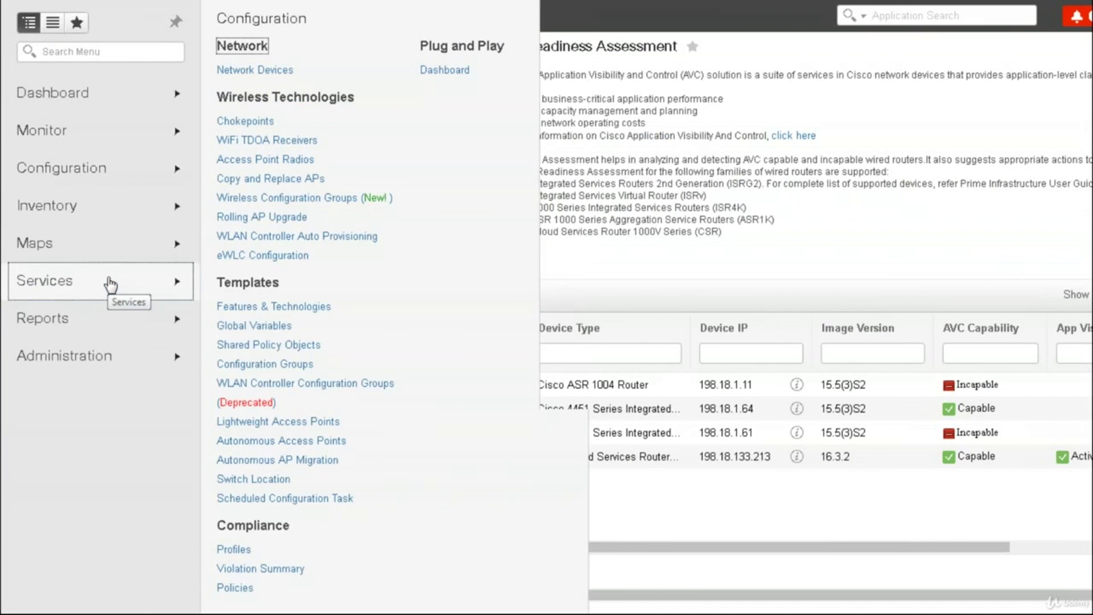
pyautogui.click(110, 282)
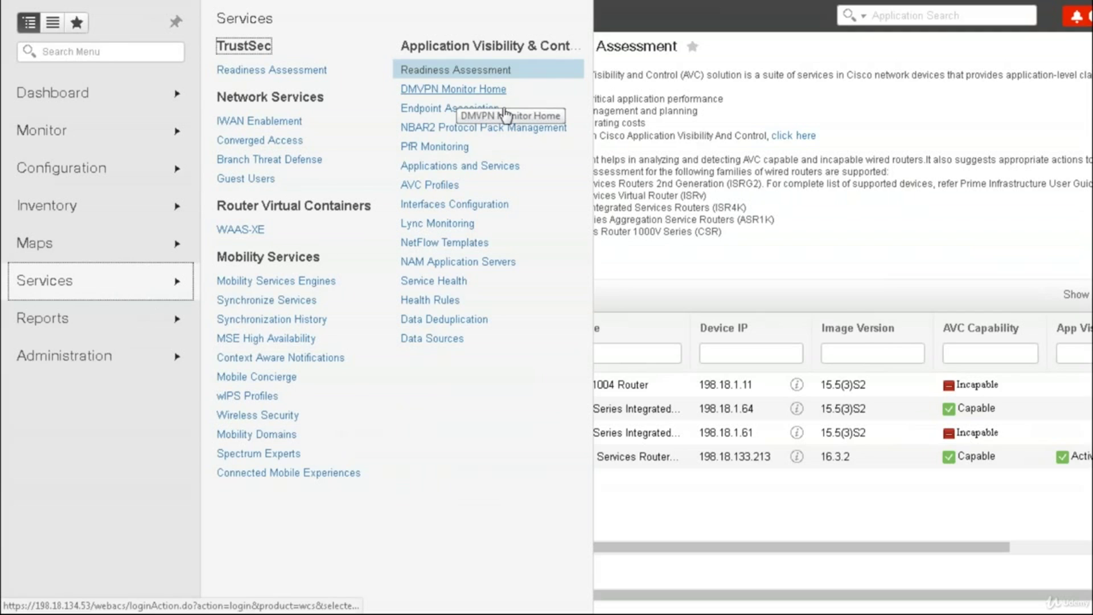
pyautogui.click(455, 91)
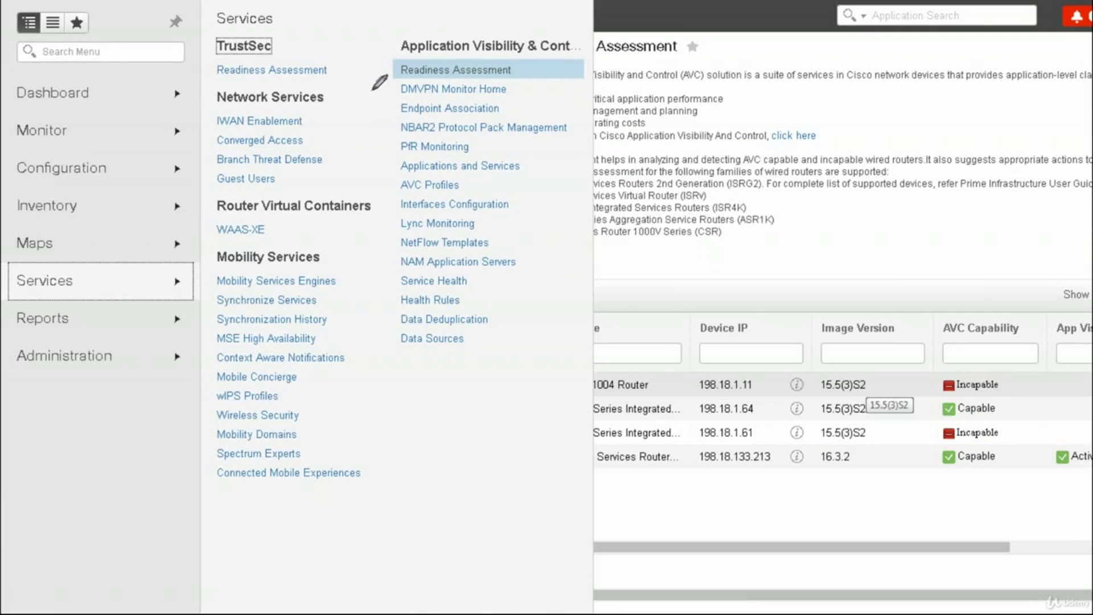
# Mark the Application Visibility & Control pages with a line and label them IWAN
pyautogui.moveTo(388, 42)
pyautogui.mouseDown()
pyautogui.moveTo(391, 273)
pyautogui.moveTo(410, 367)
pyautogui.mouseUp()
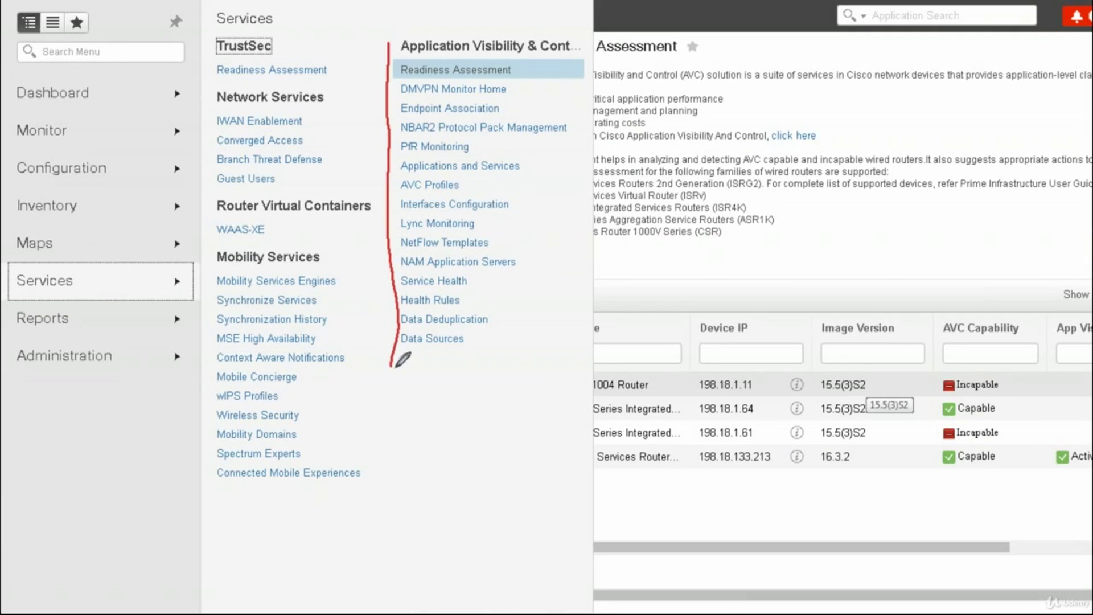
pyautogui.moveTo(401, 18)
pyautogui.mouseDown()
pyautogui.moveTo(403, 31)
pyautogui.moveTo(427, 17)
pyautogui.moveTo(445, 27)
pyautogui.moveTo(460, 8)
pyautogui.mouseUp()
pyautogui.click(402, 10)
# Tick the IWAN-related Services pages, clear the ink, and open DMVPN Monitor Home
pyautogui.moveTo(515, 88); pyautogui.dragTo(546, 67)
pyautogui.click(532, 72)
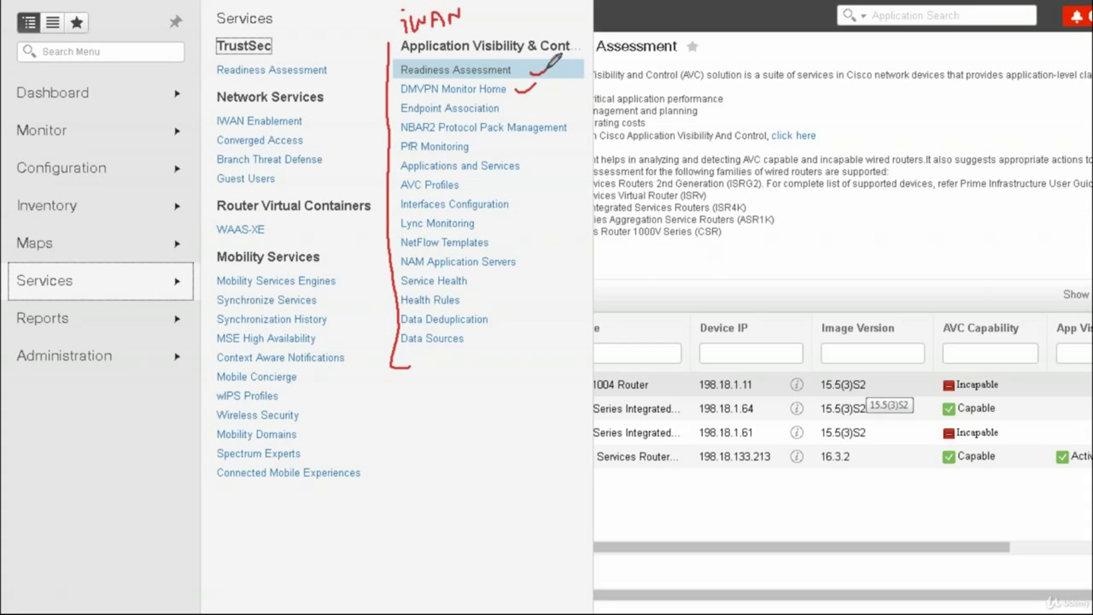
pyautogui.moveTo(548, 130); pyautogui.dragTo(569, 126)
pyautogui.moveTo(478, 149); pyautogui.dragTo(508, 137)
pyautogui.click(474, 183)
pyautogui.moveTo(474, 184); pyautogui.dragTo(522, 200)
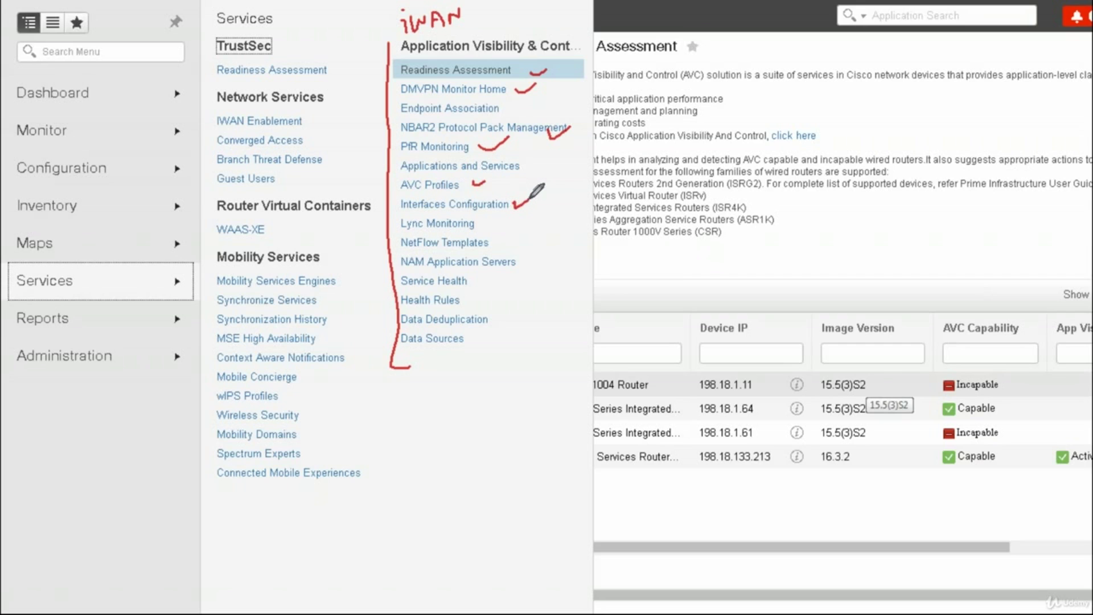
pyautogui.moveTo(406, 217); pyautogui.dragTo(498, 210)
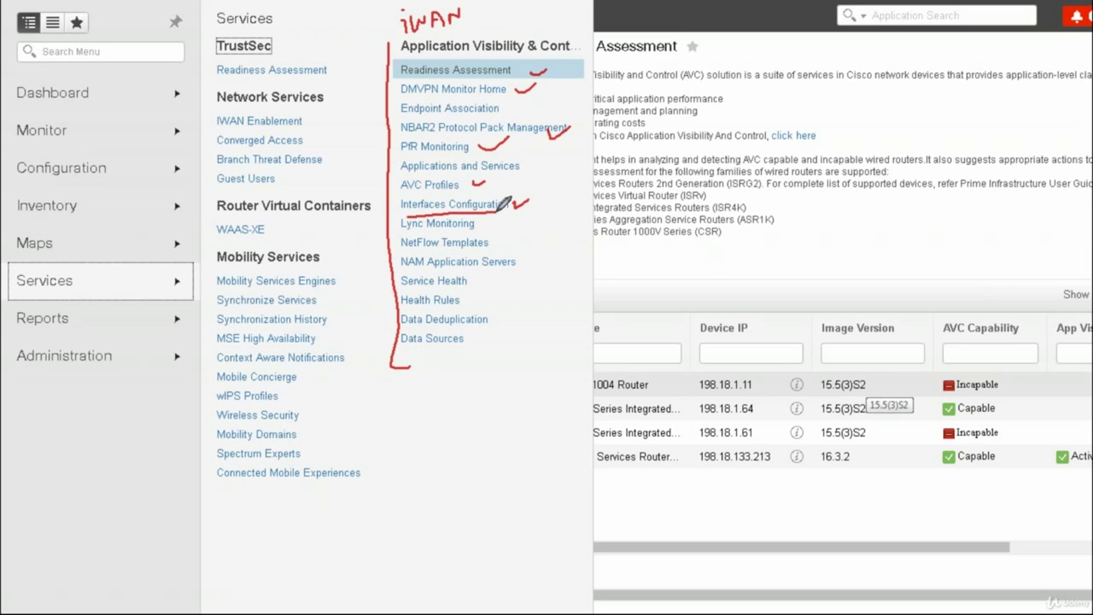
pyautogui.moveTo(493, 238); pyautogui.dragTo(525, 227)
pyautogui.moveTo(471, 280)
pyautogui.mouseDown()
pyautogui.moveTo(497, 338)
pyautogui.moveTo(379, 297)
pyautogui.moveTo(450, 268)
pyautogui.moveTo(479, 273)
pyautogui.mouseUp()
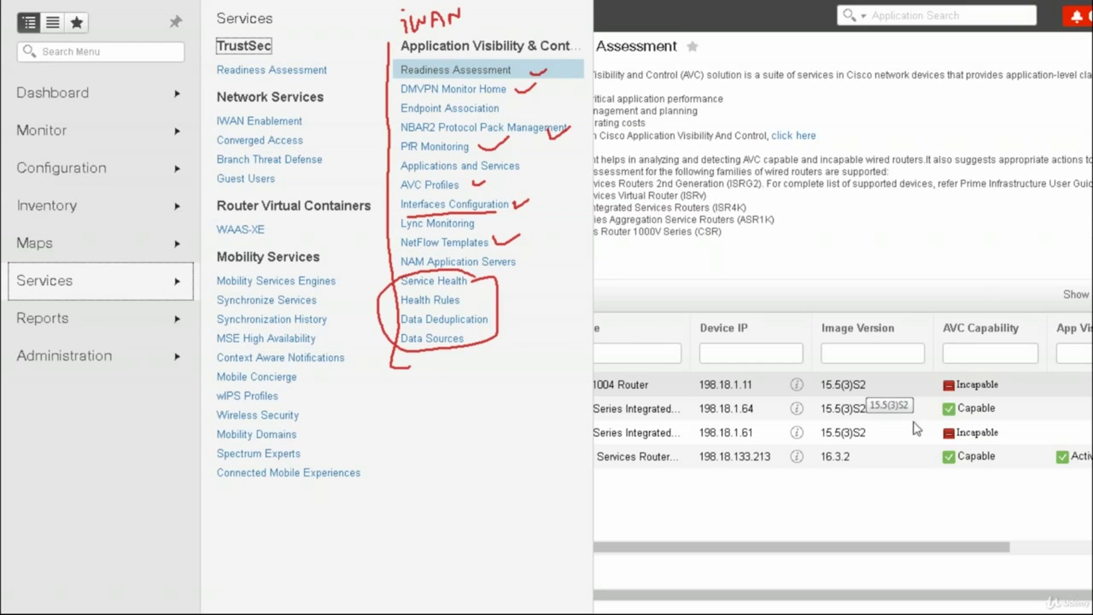
pyautogui.press('Escape')
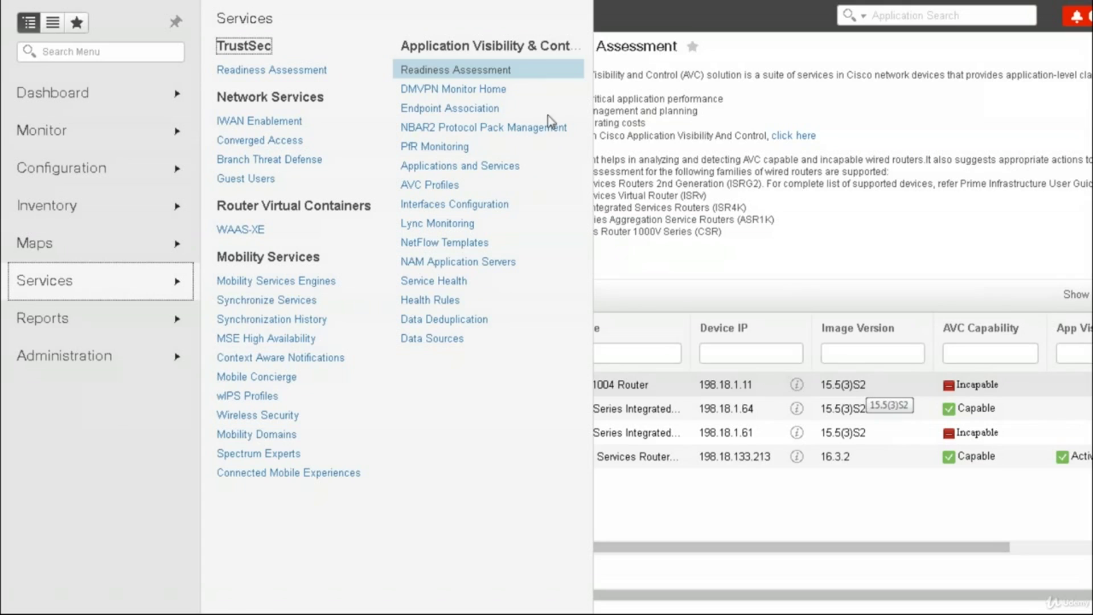
pyautogui.click(491, 91)
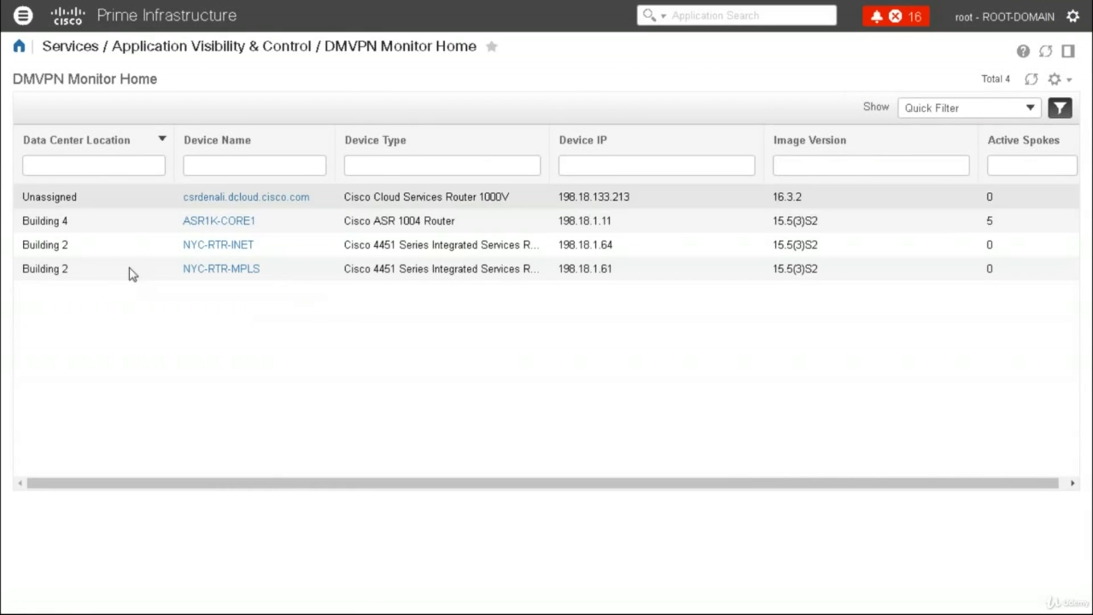
# Open the Endpoint Association page from the Services menu
pyautogui.click(22, 16)
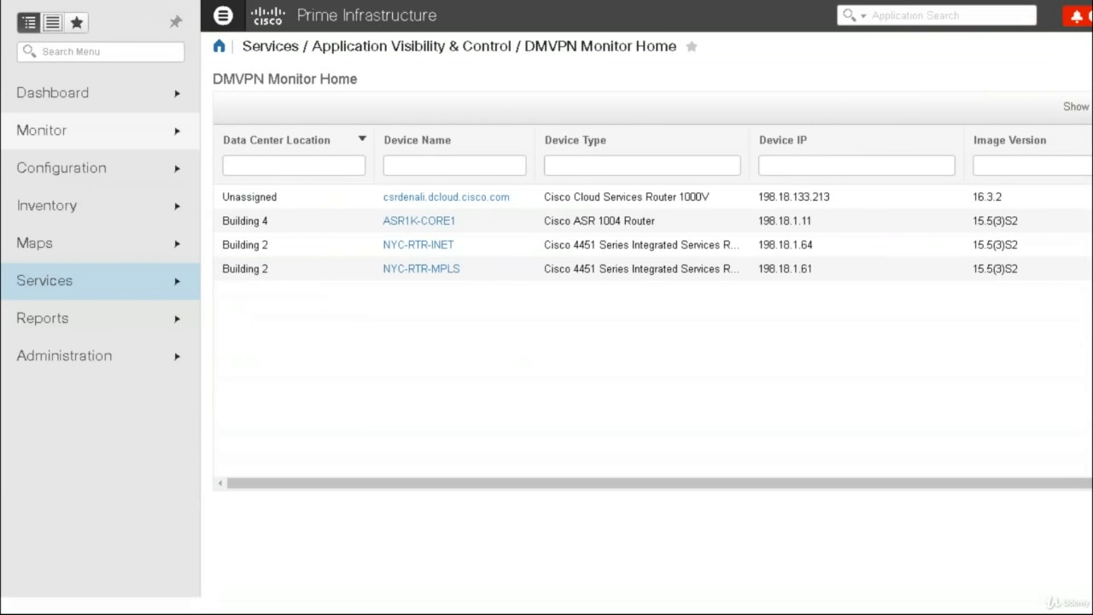
pyautogui.click(104, 293)
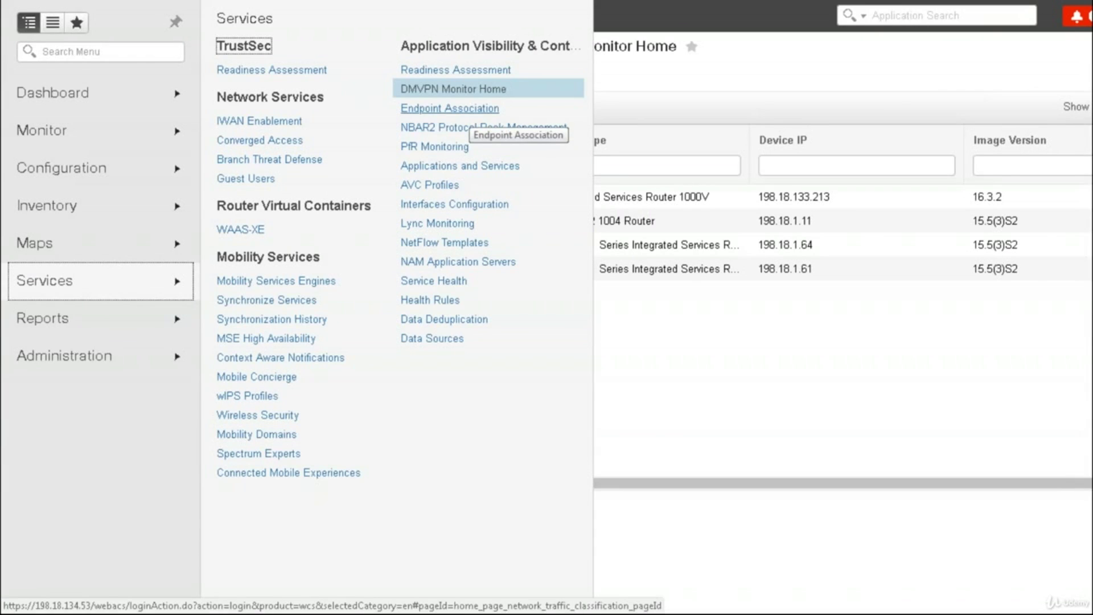
pyautogui.click(457, 112)
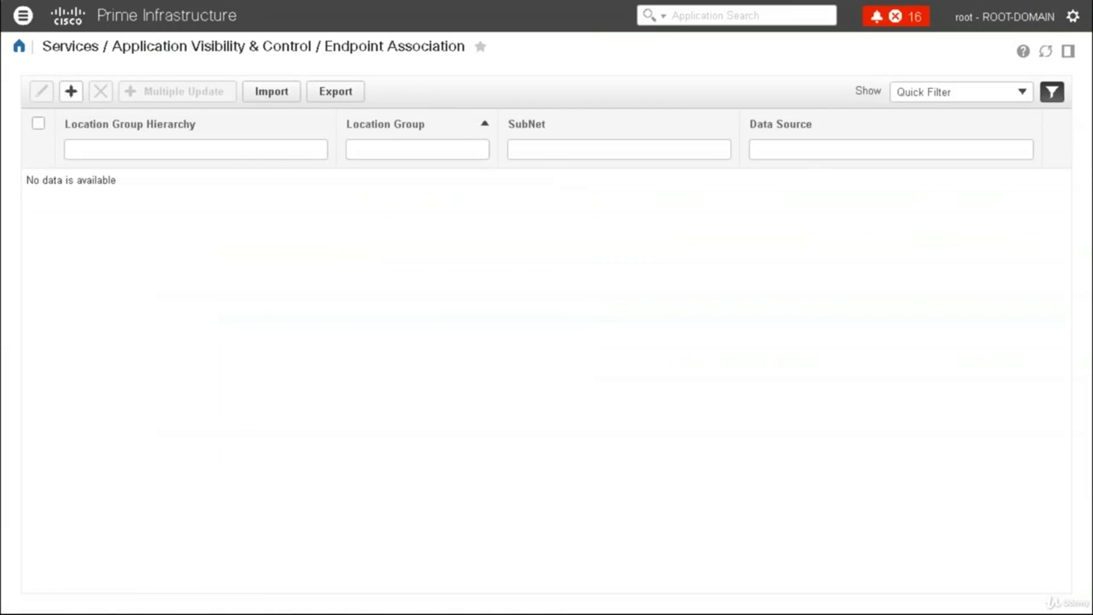
# Open the NBAR2 Protocol Pack Management page
pyautogui.click(23, 15)
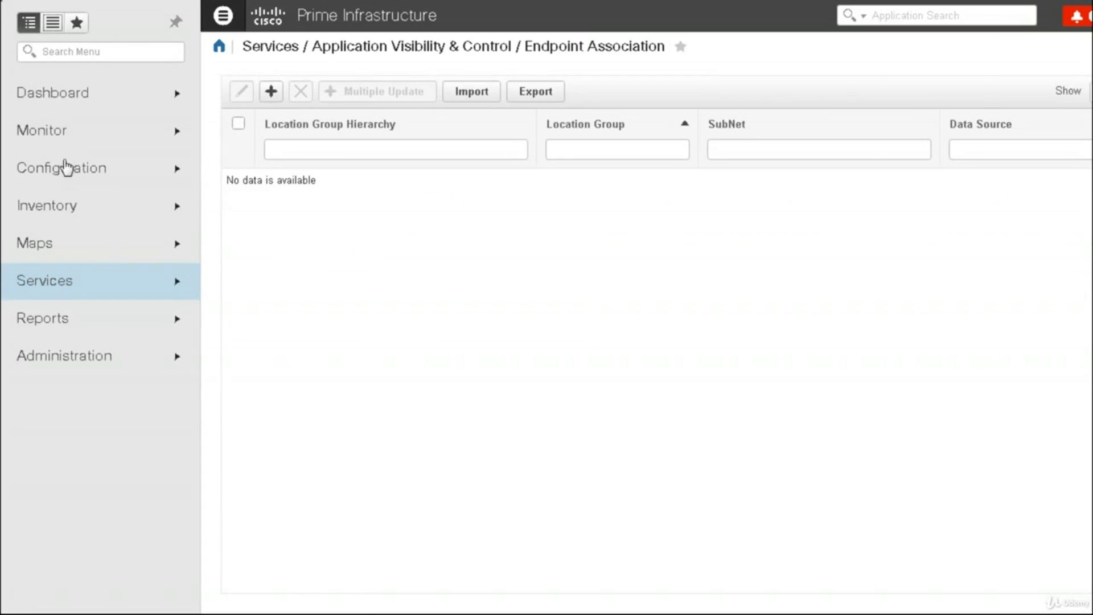
pyautogui.click(114, 288)
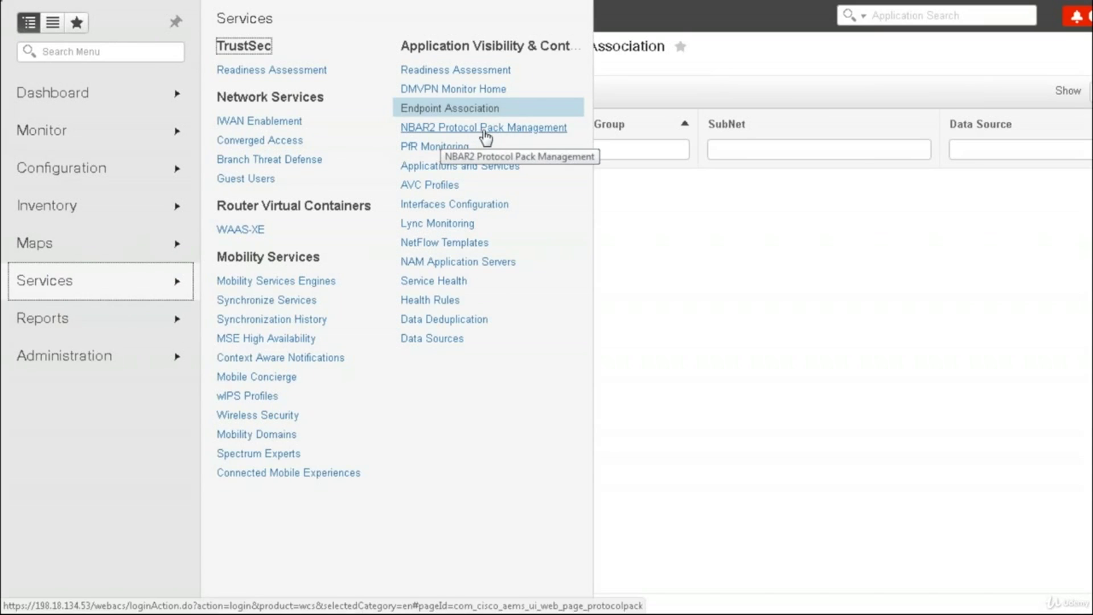
pyautogui.click(483, 137)
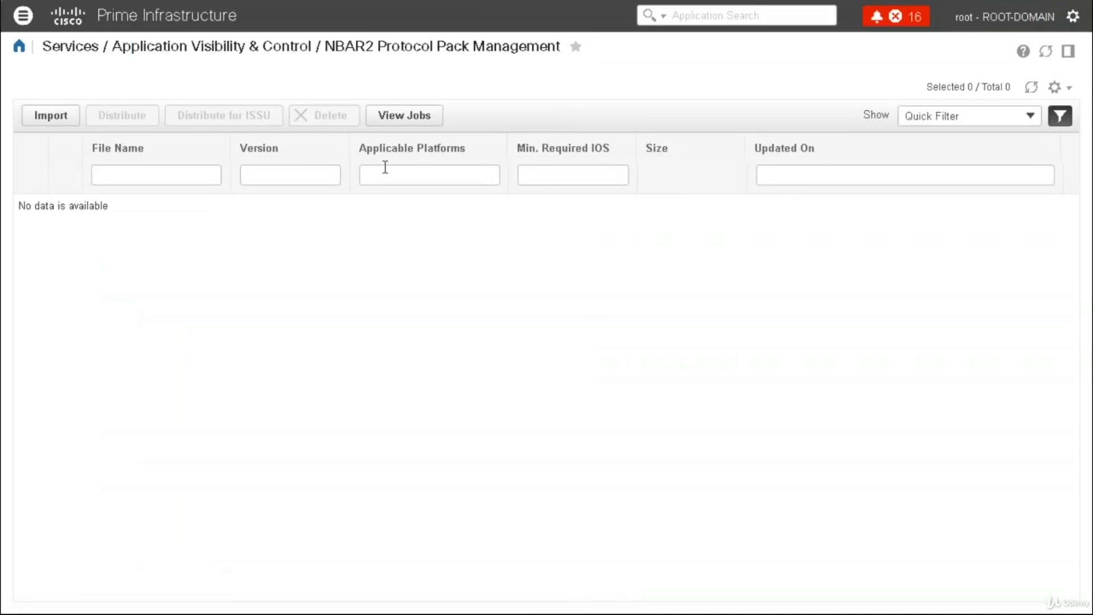
# Open the PfR Monitoring page
pyautogui.click(23, 15)
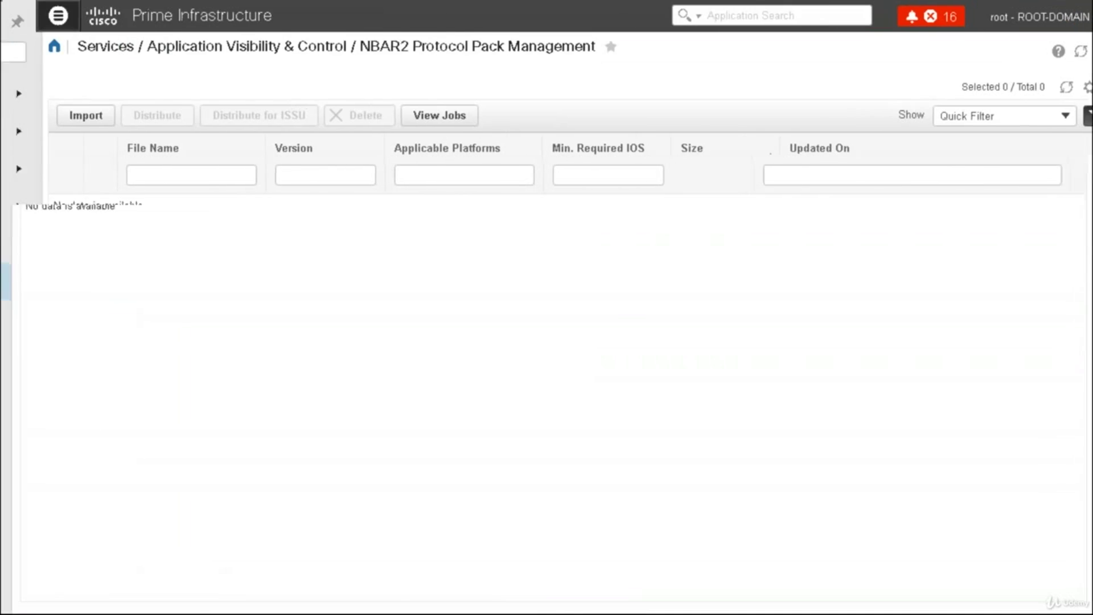
pyautogui.click(126, 288)
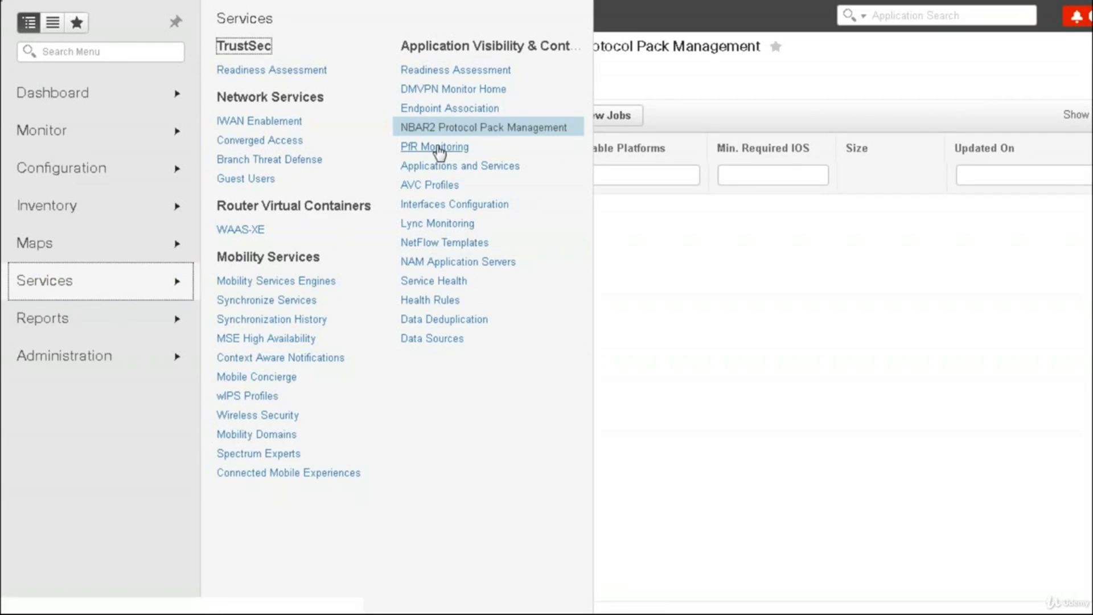
pyautogui.click(440, 150)
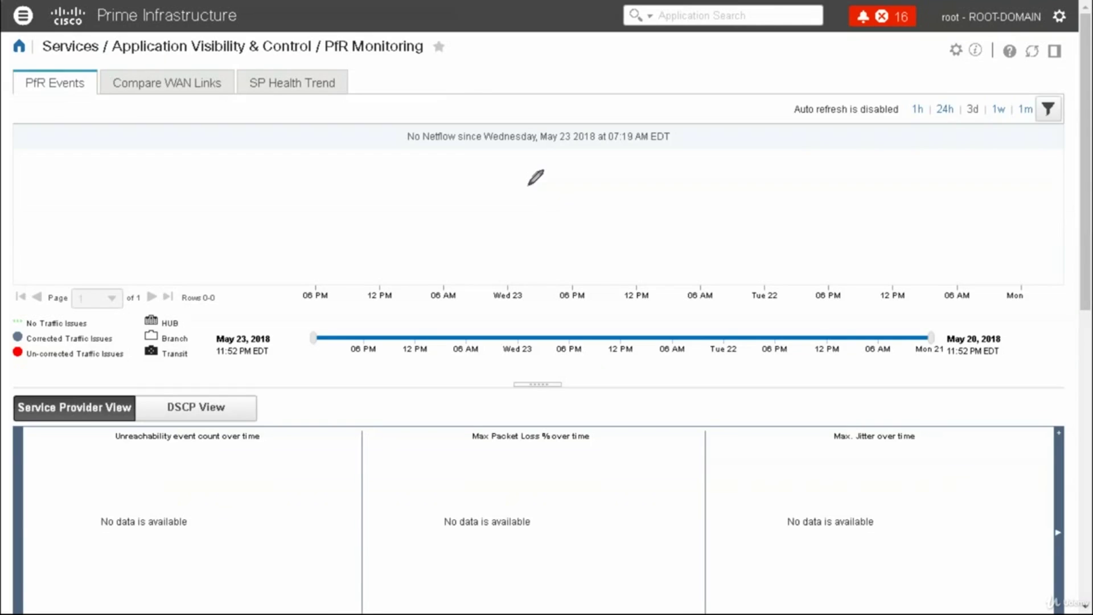
# Circle and label the M and I points on the PfR events graph
pyautogui.moveTo(407, 152)
pyautogui.mouseDown()
pyautogui.moveTo(433, 182)
pyautogui.moveTo(401, 179)
pyautogui.mouseUp()
pyautogui.moveTo(437, 230); pyautogui.dragTo(454, 249)
pyautogui.moveTo(411, 177); pyautogui.dragTo(424, 176)
pyautogui.moveTo(436, 244)
pyautogui.mouseDown()
pyautogui.moveTo(432, 263)
pyautogui.moveTo(444, 241)
pyautogui.mouseUp()
pyautogui.moveTo(249, 242)
pyautogui.mouseDown()
pyautogui.moveTo(398, 174)
pyautogui.moveTo(555, 164)
pyautogui.mouseUp()
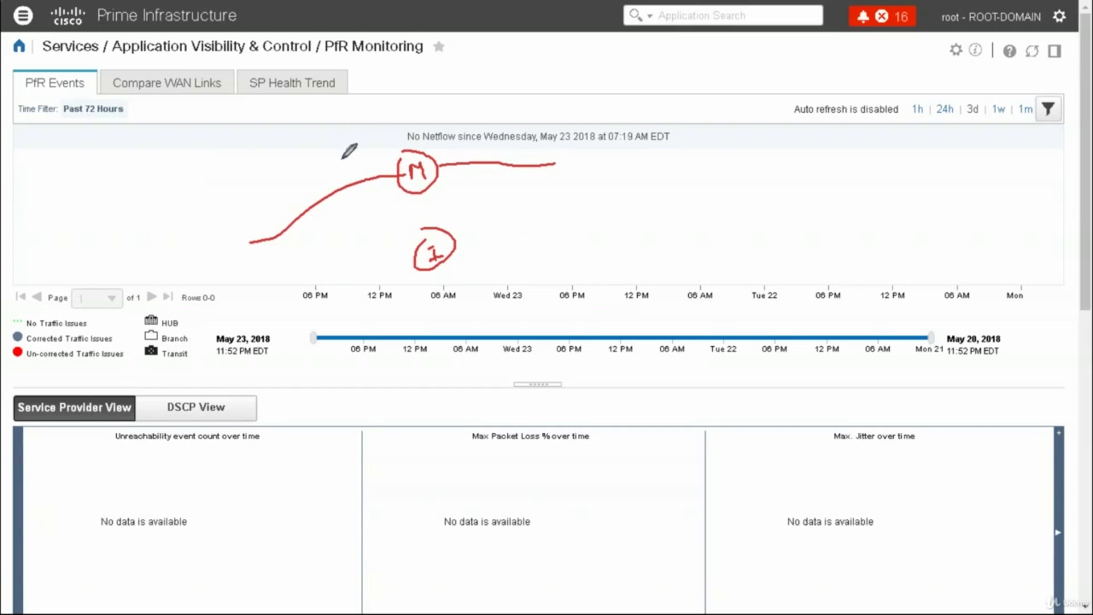
# Label the chart PfR and APP, mark the 12 PM point, then clear the ink
pyautogui.moveTo(376, 85)
pyautogui.mouseDown()
pyautogui.moveTo(379, 95)
pyautogui.moveTo(414, 83)
pyautogui.moveTo(426, 95)
pyautogui.mouseUp()
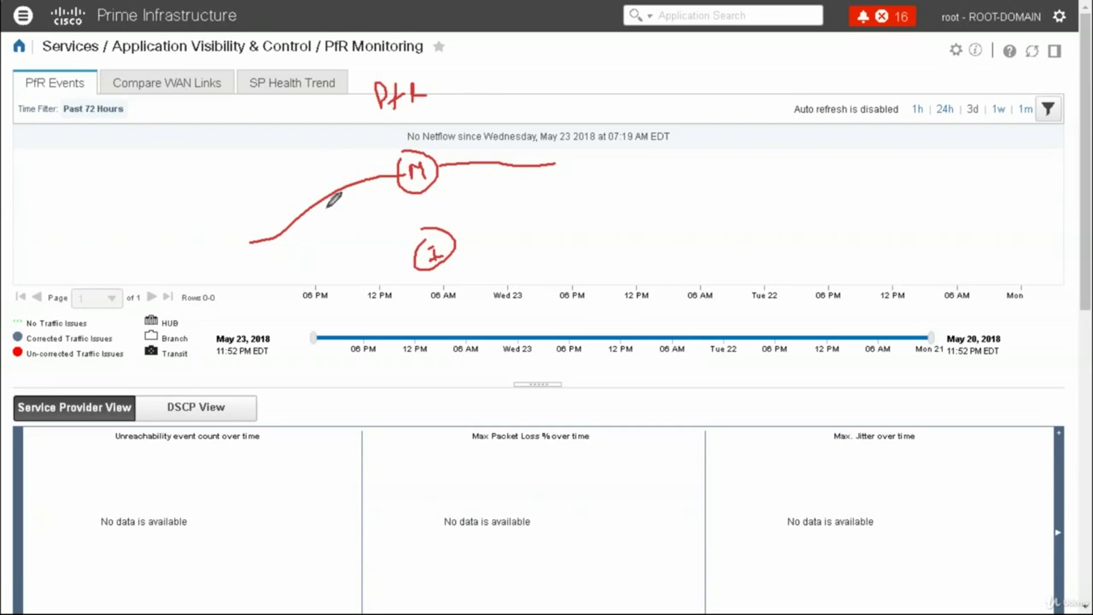
pyautogui.moveTo(328, 190)
pyautogui.mouseDown()
pyautogui.moveTo(335, 166)
pyautogui.moveTo(341, 182)
pyautogui.mouseUp()
pyautogui.moveTo(329, 179); pyautogui.dragTo(348, 175)
pyautogui.moveTo(352, 165)
pyautogui.mouseDown()
pyautogui.moveTo(353, 181)
pyautogui.moveTo(420, 137)
pyautogui.mouseUp()
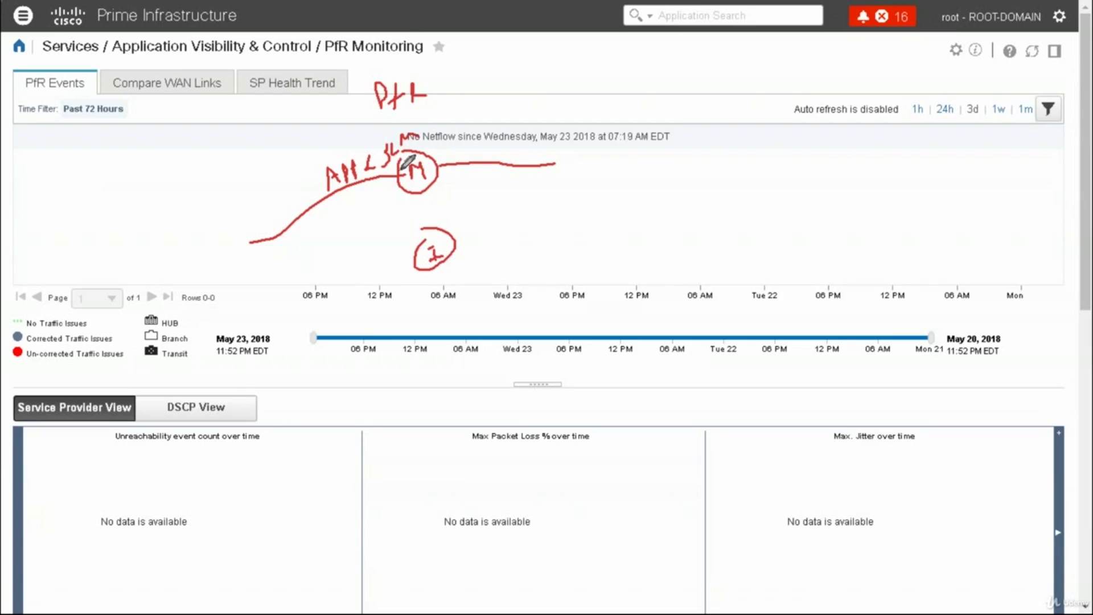
pyautogui.moveTo(273, 209)
pyautogui.mouseDown()
pyautogui.moveTo(373, 215)
pyautogui.moveTo(465, 262)
pyautogui.moveTo(596, 240)
pyautogui.mouseUp()
pyautogui.moveTo(427, 300); pyautogui.dragTo(469, 312)
pyautogui.moveTo(337, 255)
pyautogui.mouseDown()
pyautogui.moveTo(446, 342)
pyautogui.moveTo(612, 320)
pyautogui.mouseUp()
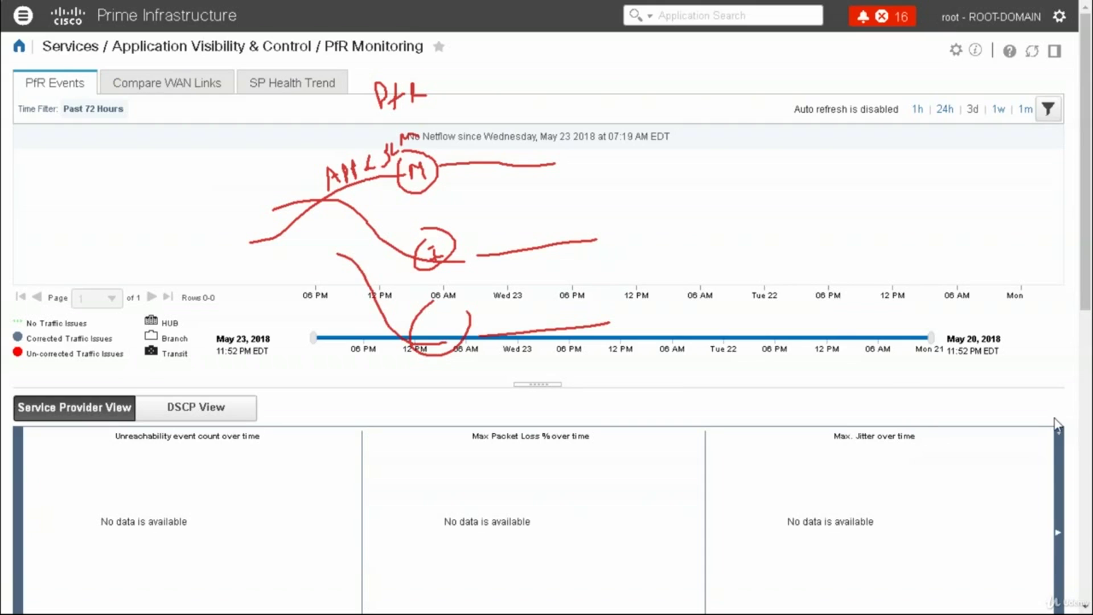
pyautogui.press('Escape')
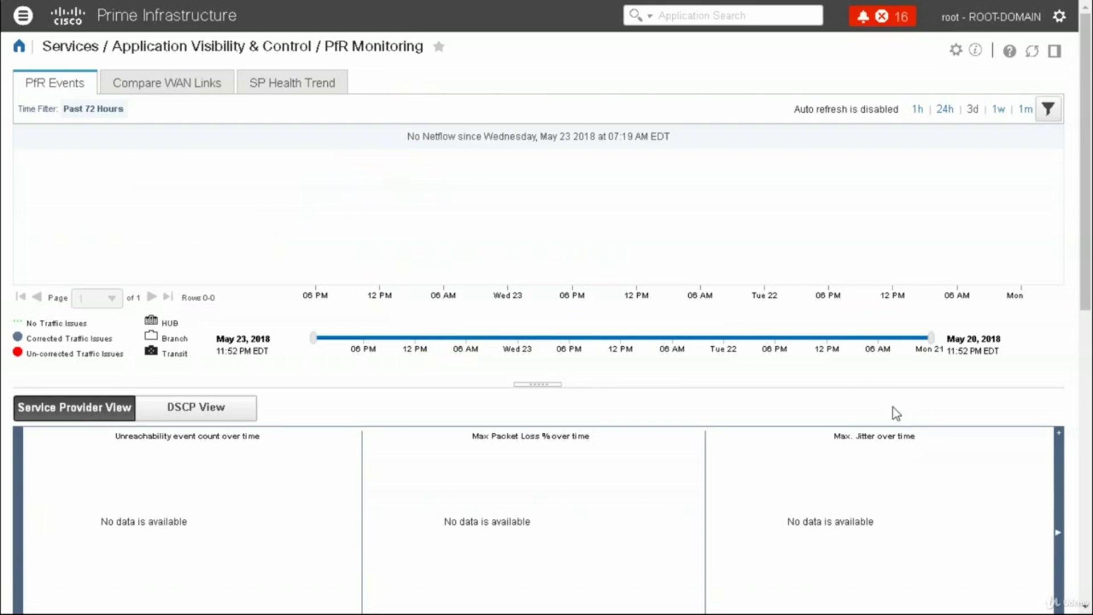
# View the Compare WAN Links and SP Health Trend tabs, then go to Applications and Services
pyautogui.click(190, 83)
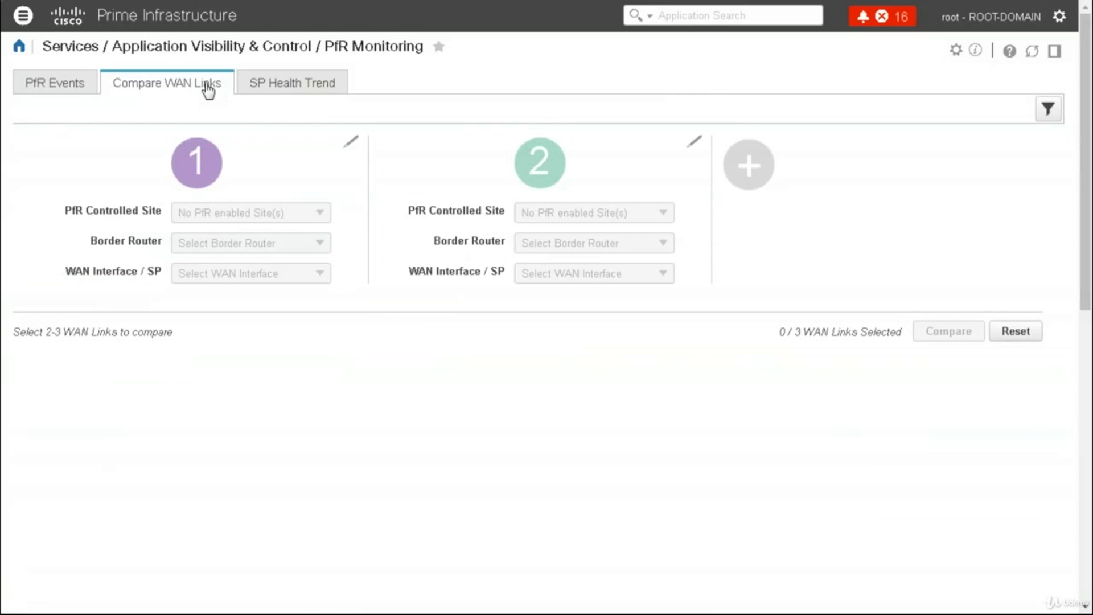
pyautogui.click(292, 83)
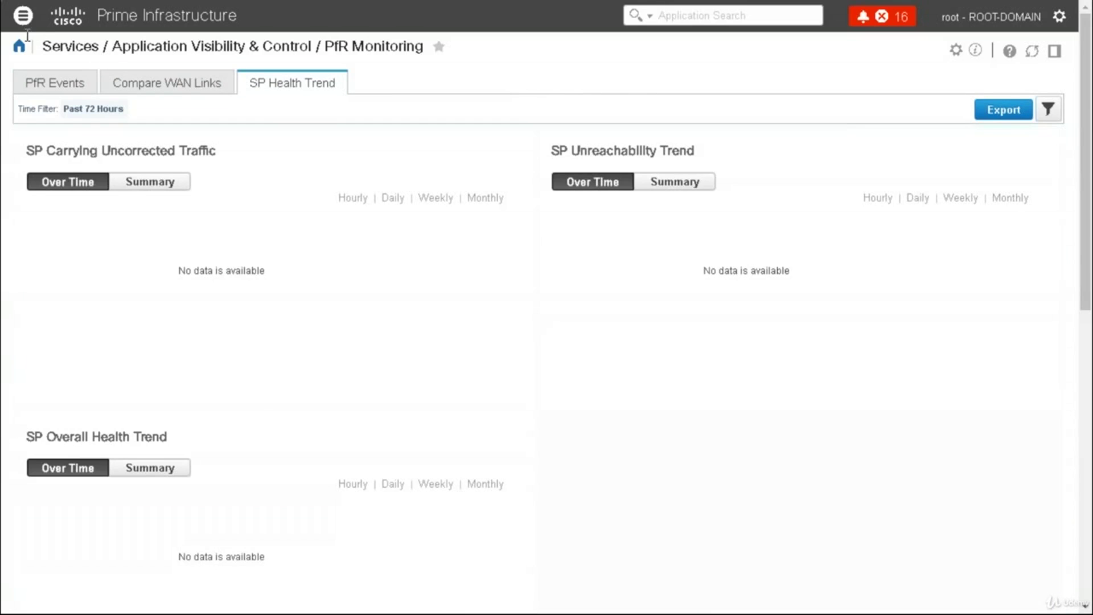
pyautogui.click(22, 16)
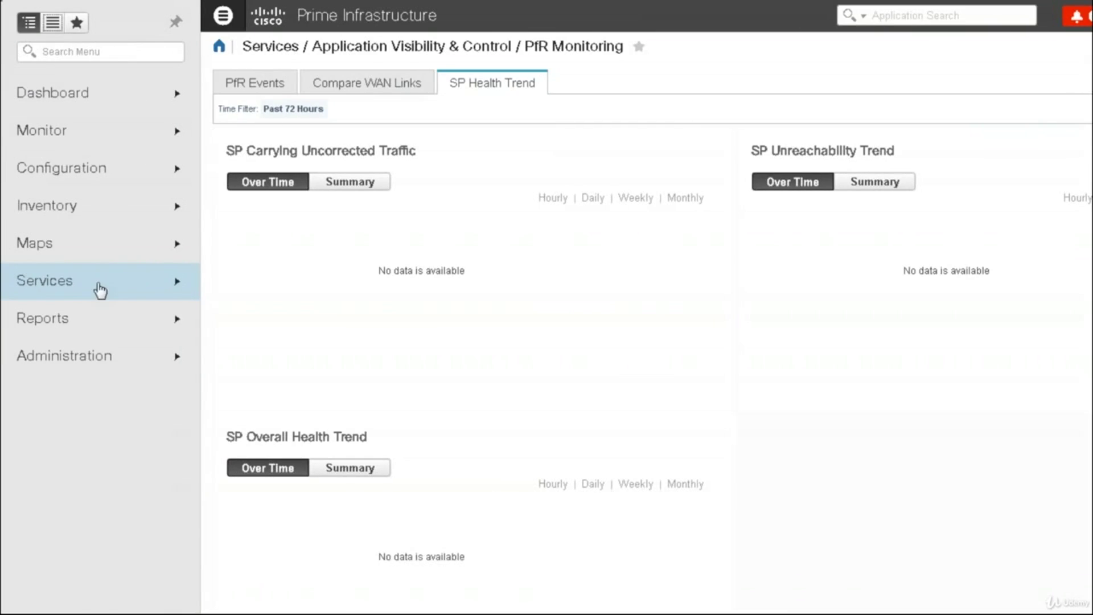
pyautogui.click(129, 291)
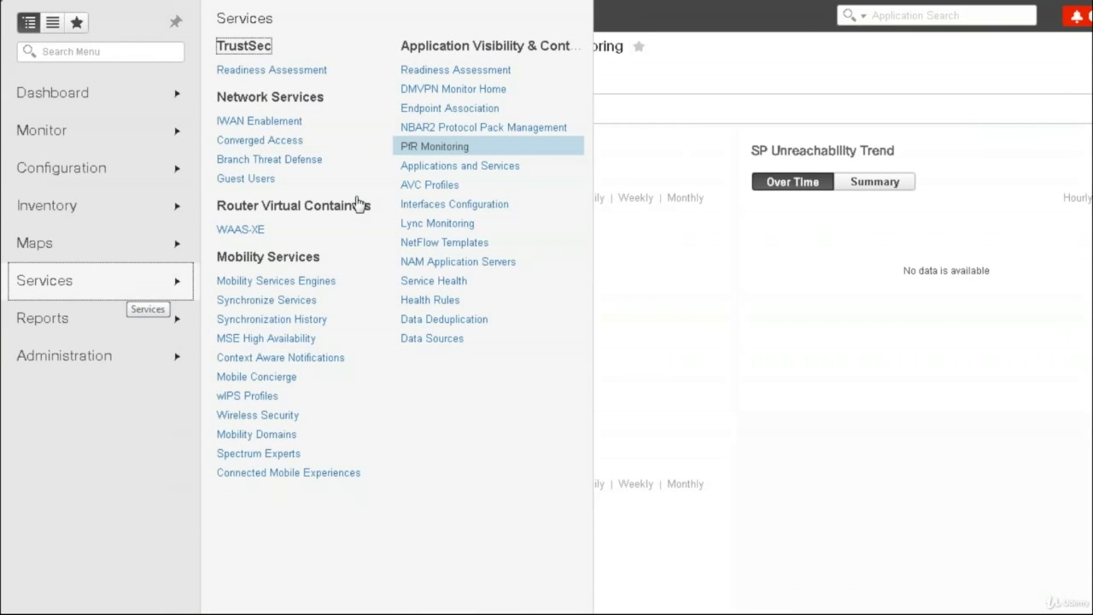
pyautogui.click(449, 170)
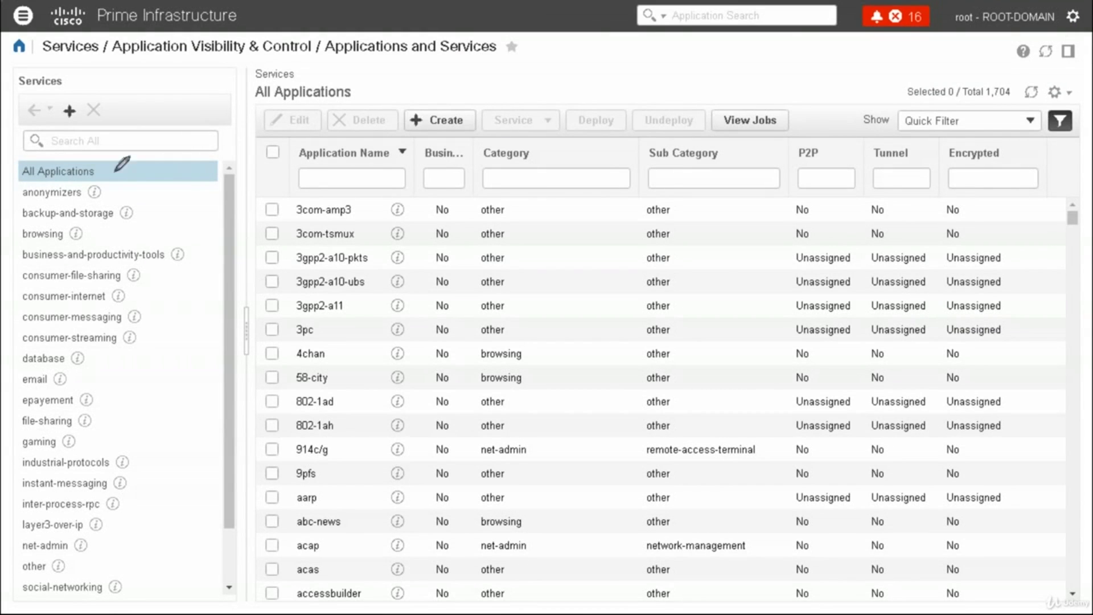
# Annotate the category tree, then filter Business by Yes and clear it again
pyautogui.moveTo(103, 170)
pyautogui.mouseDown()
pyautogui.moveTo(123, 167)
pyautogui.moveTo(175, 314)
pyautogui.moveTo(158, 590)
pyautogui.moveTo(126, 550)
pyautogui.mouseUp()
pyautogui.moveTo(133, 197); pyautogui.dragTo(159, 190)
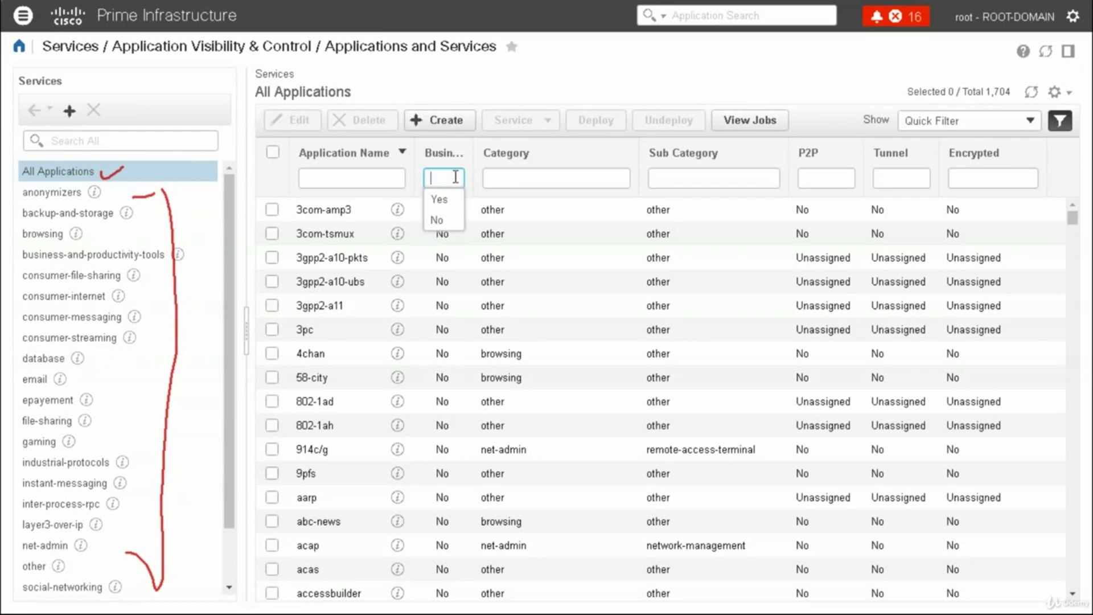
pyautogui.click(439, 199)
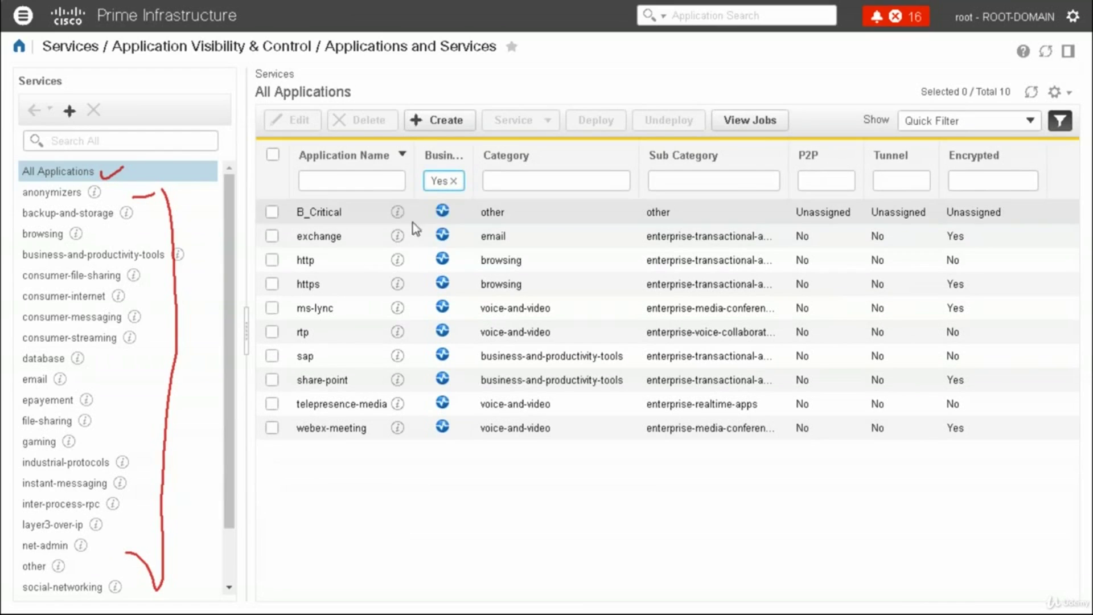
pyautogui.click(453, 181)
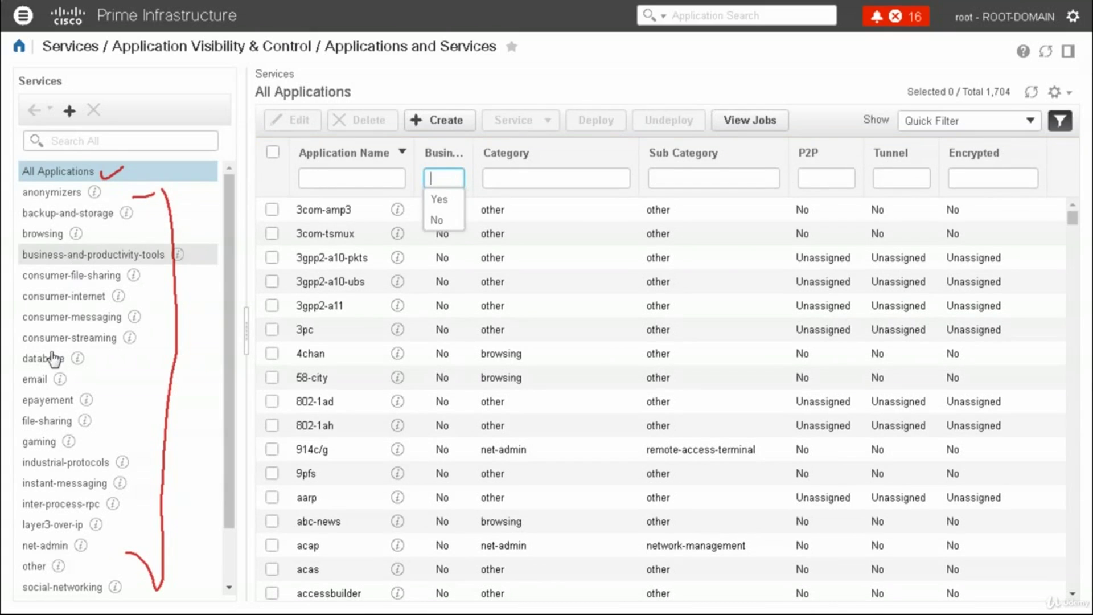
# List the email applications, select imap and msp, and start a new application
pyautogui.click(40, 380)
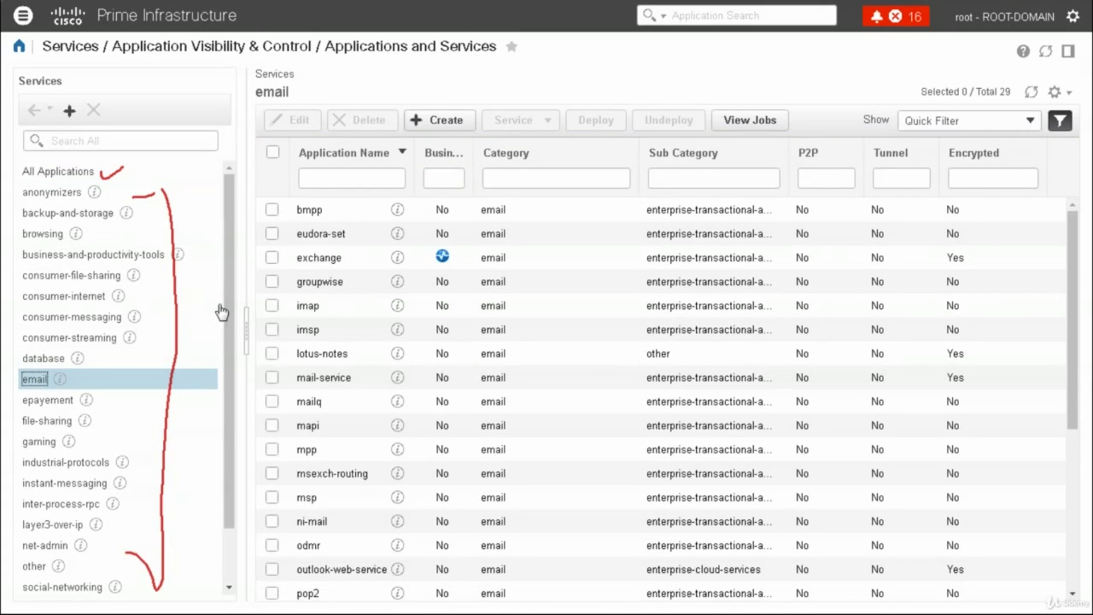
pyautogui.click(272, 306)
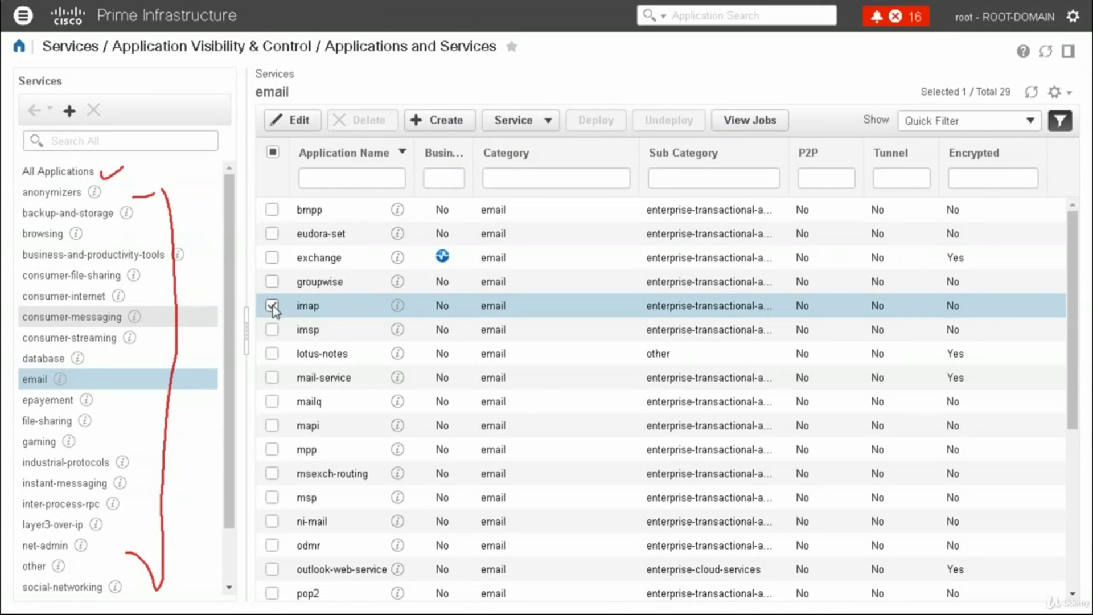
pyautogui.click(272, 498)
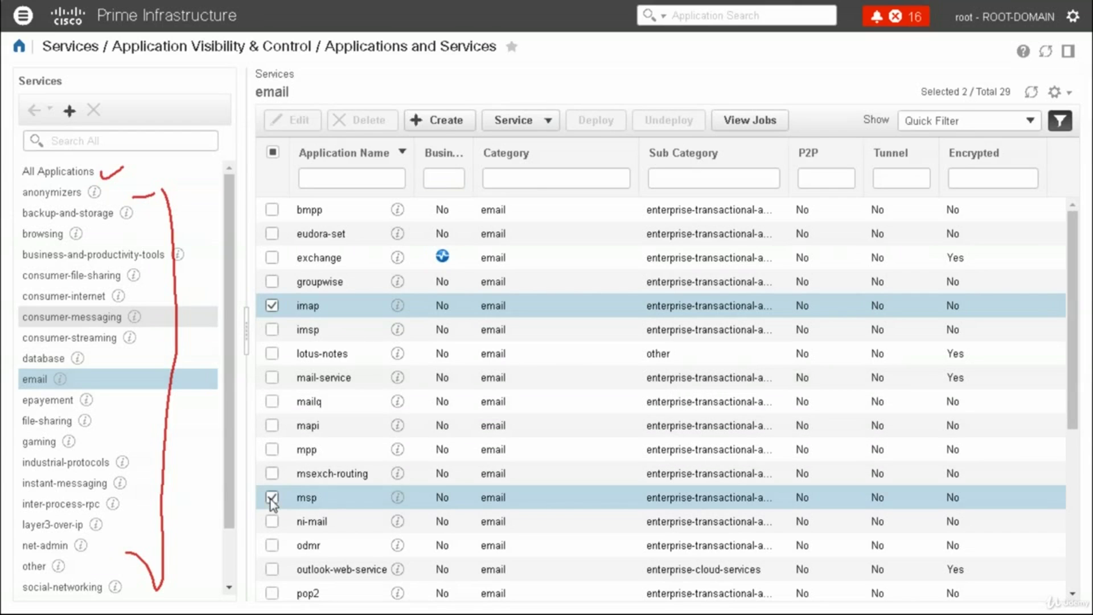
pyautogui.click(438, 121)
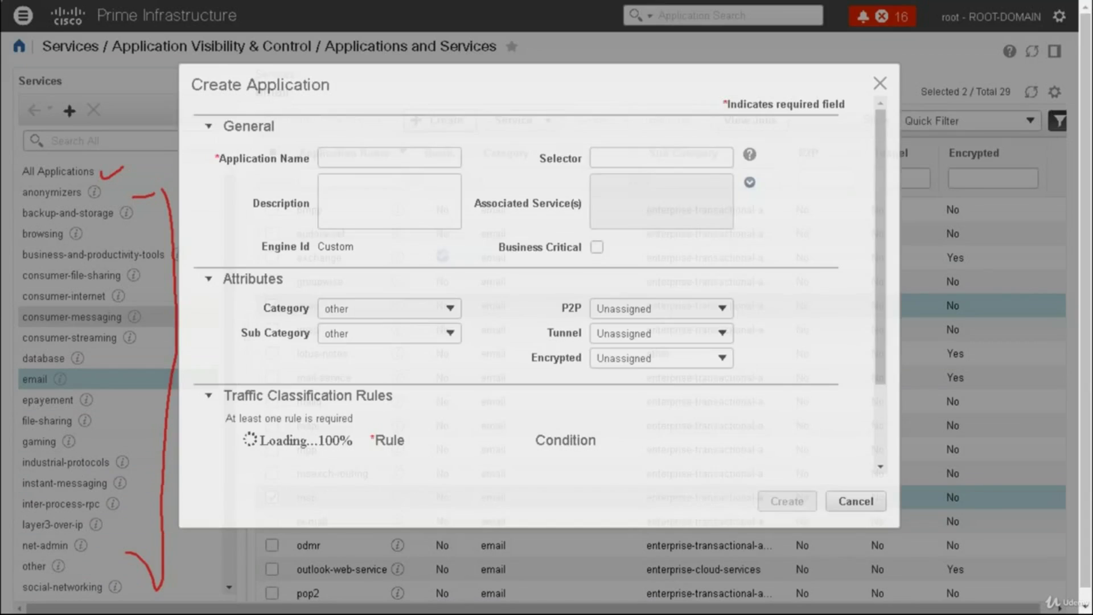
# Name the application 'BusinessCritical', tick Business Critical, and keep a Protocol/Server/DSCP rule
pyautogui.click(408, 164)
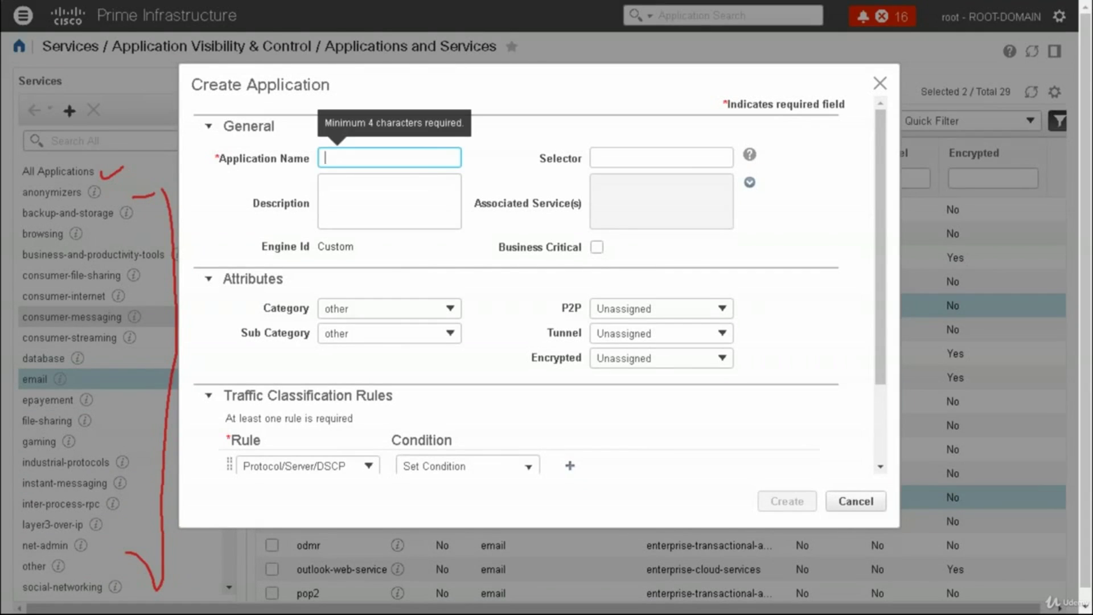
pyautogui.write('BusinessCritical')
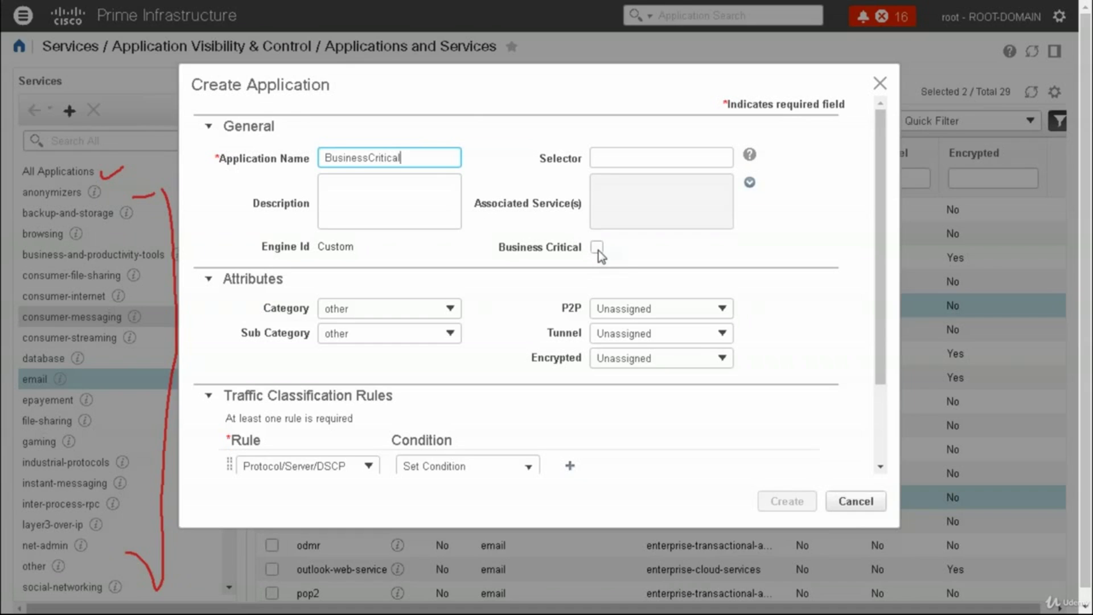
pyautogui.click(597, 248)
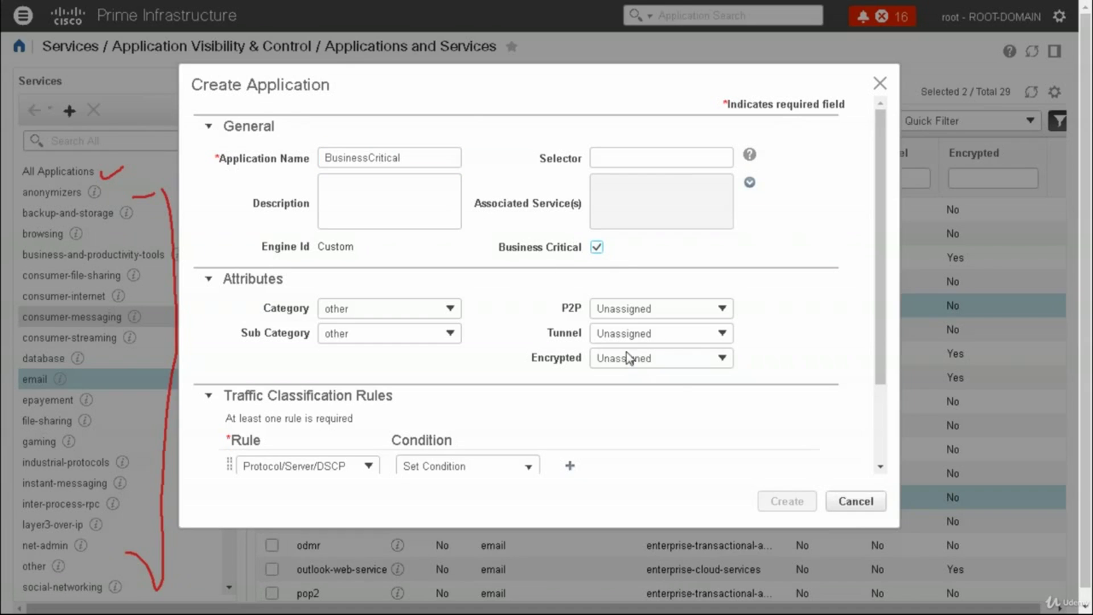
pyautogui.scroll(-3, 886, 459)
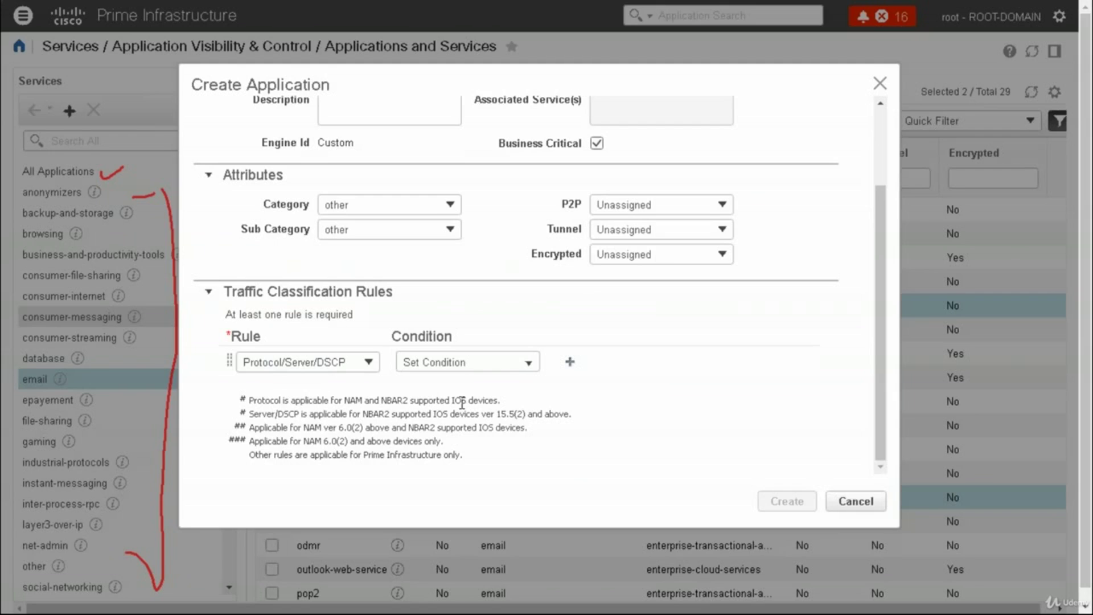
pyautogui.click(343, 367)
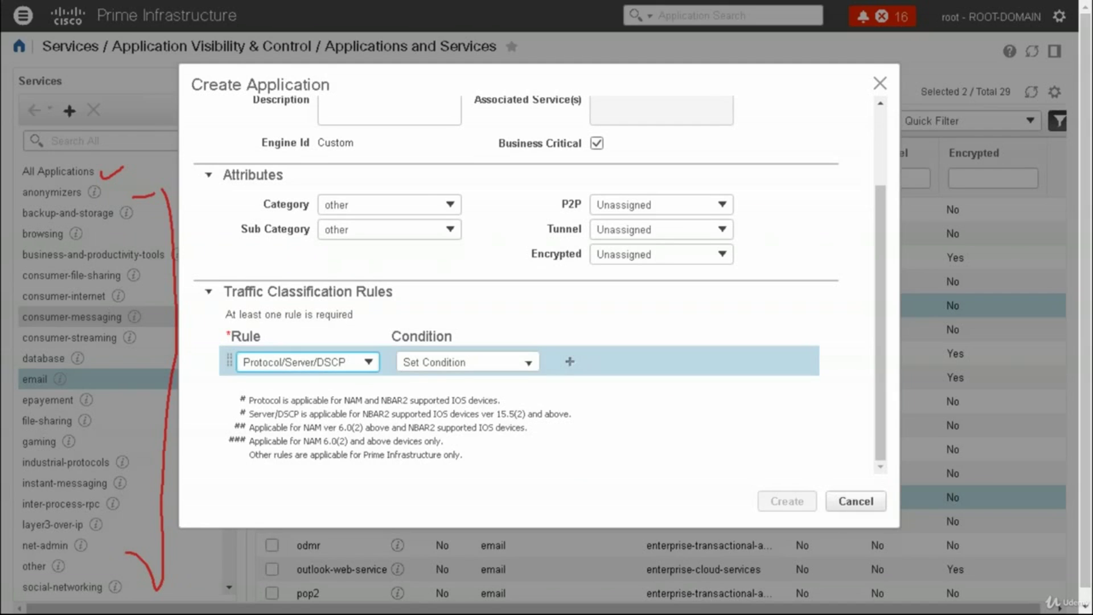
pyautogui.click(367, 362)
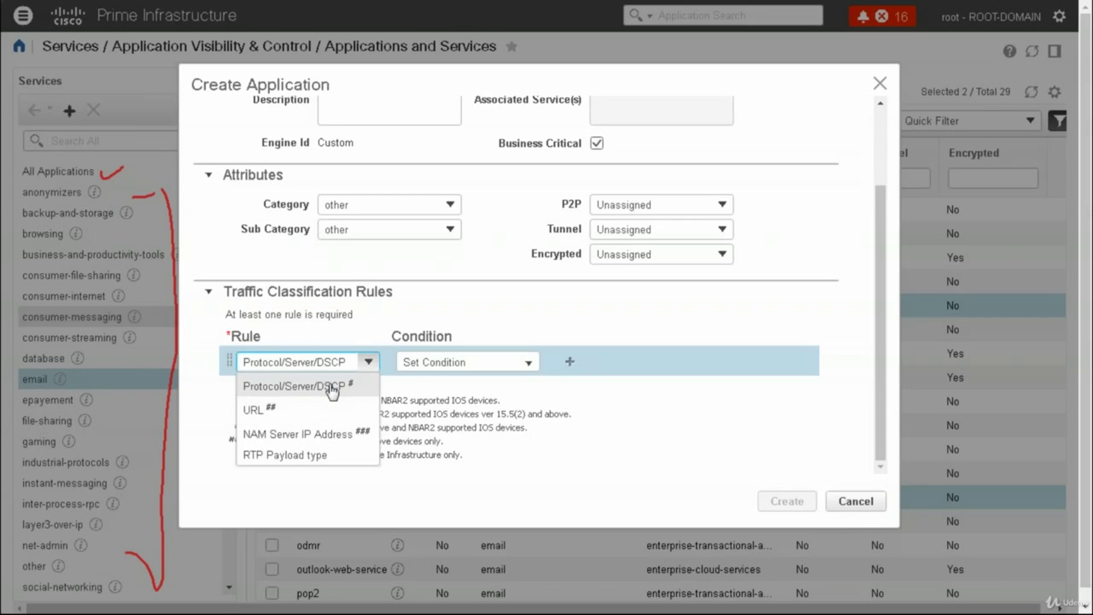
pyautogui.click(574, 394)
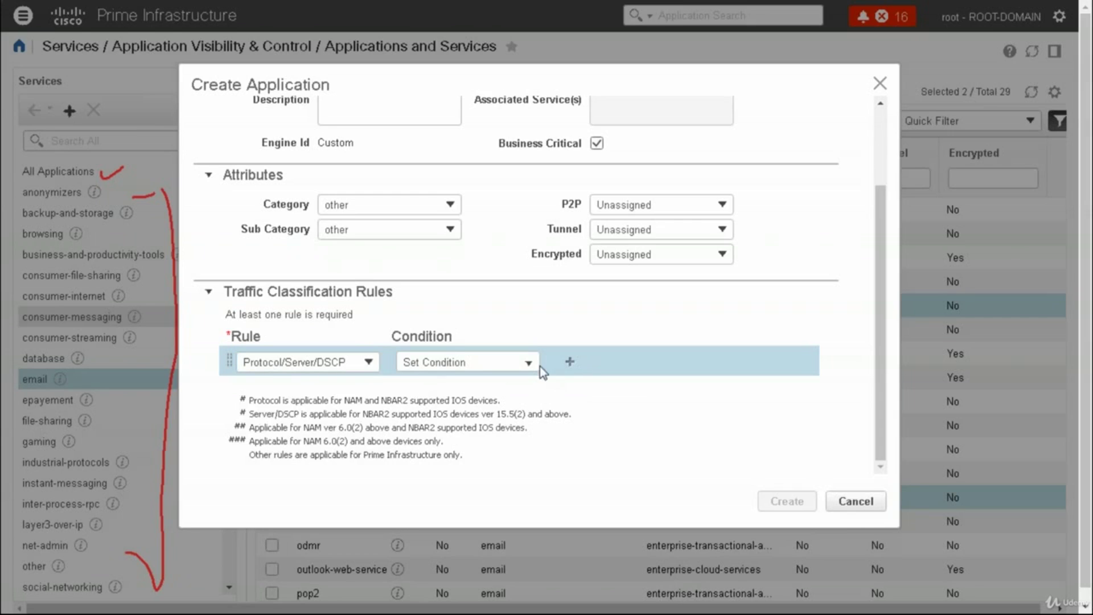
# In the rule's condition popup, leave the server address empty and set DSCP to 5
pyautogui.click(529, 363)
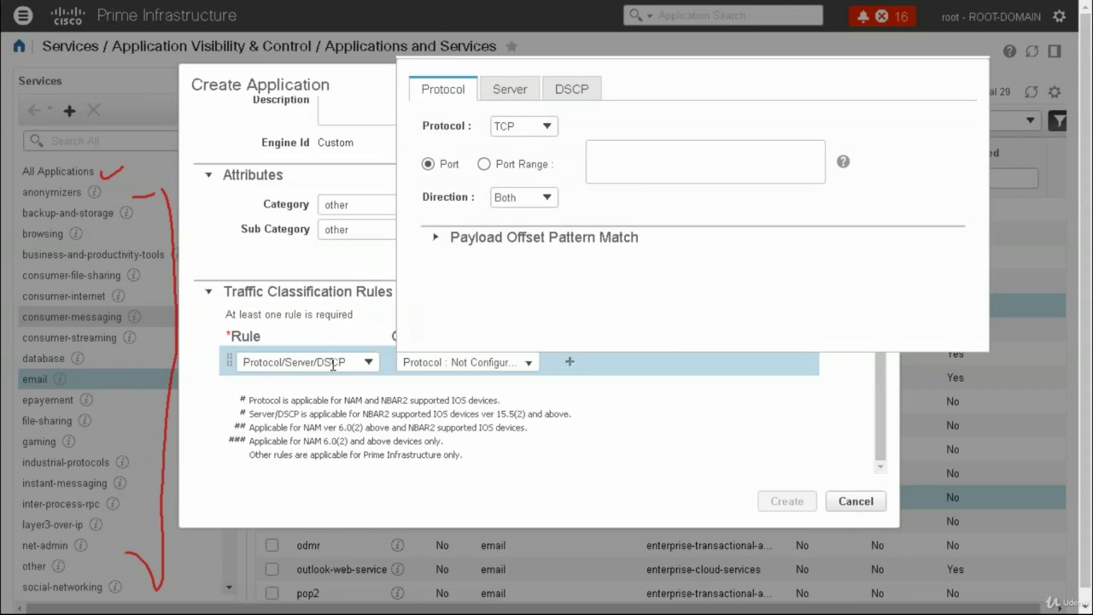
pyautogui.click(509, 94)
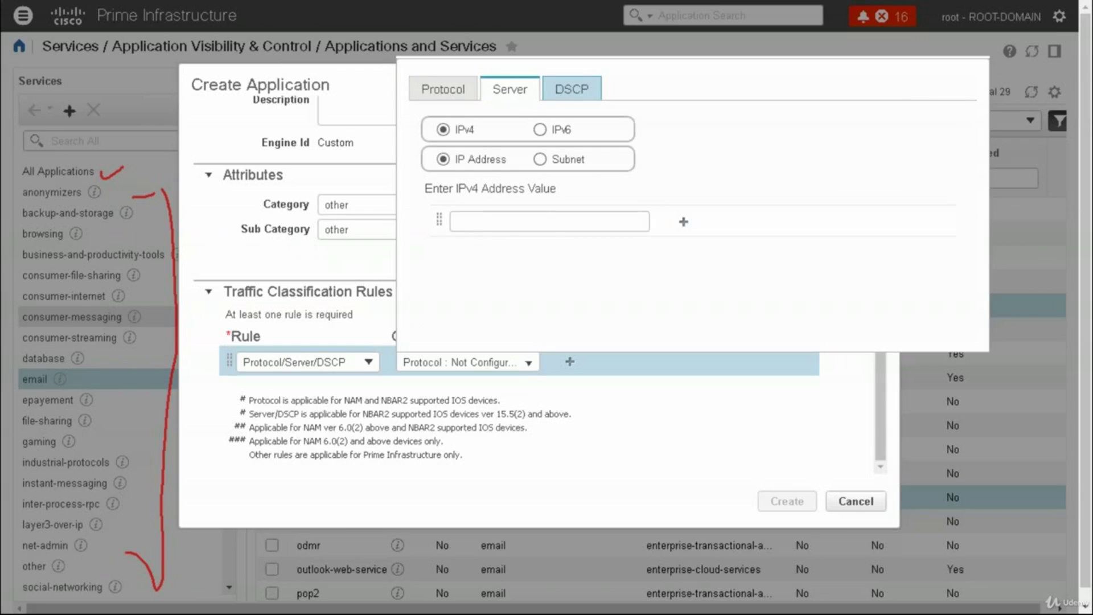
pyautogui.click(571, 90)
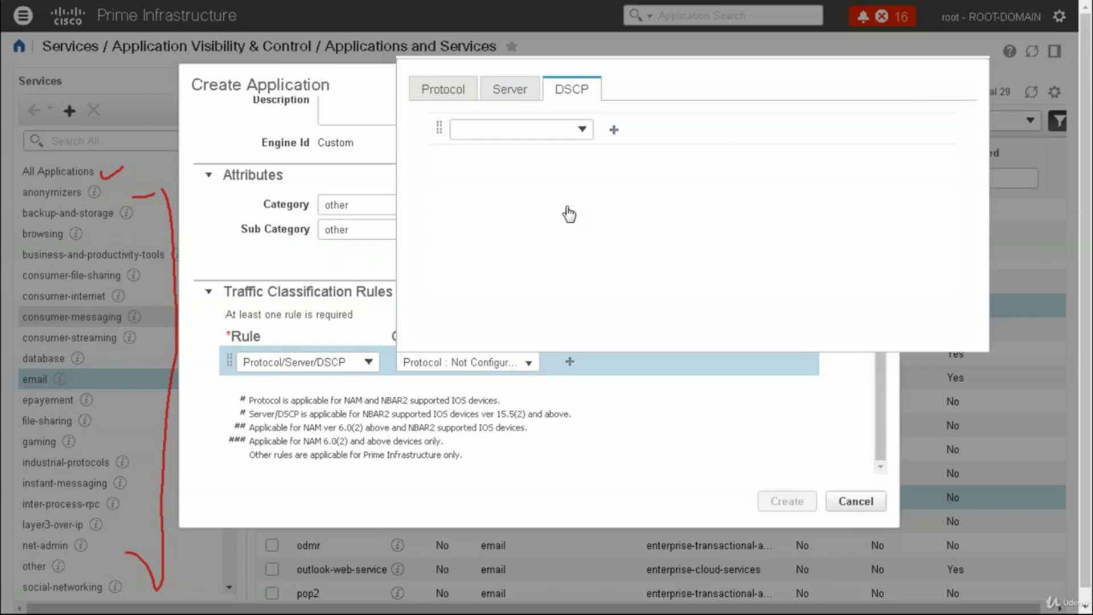
pyautogui.click(509, 91)
pyautogui.click(532, 223)
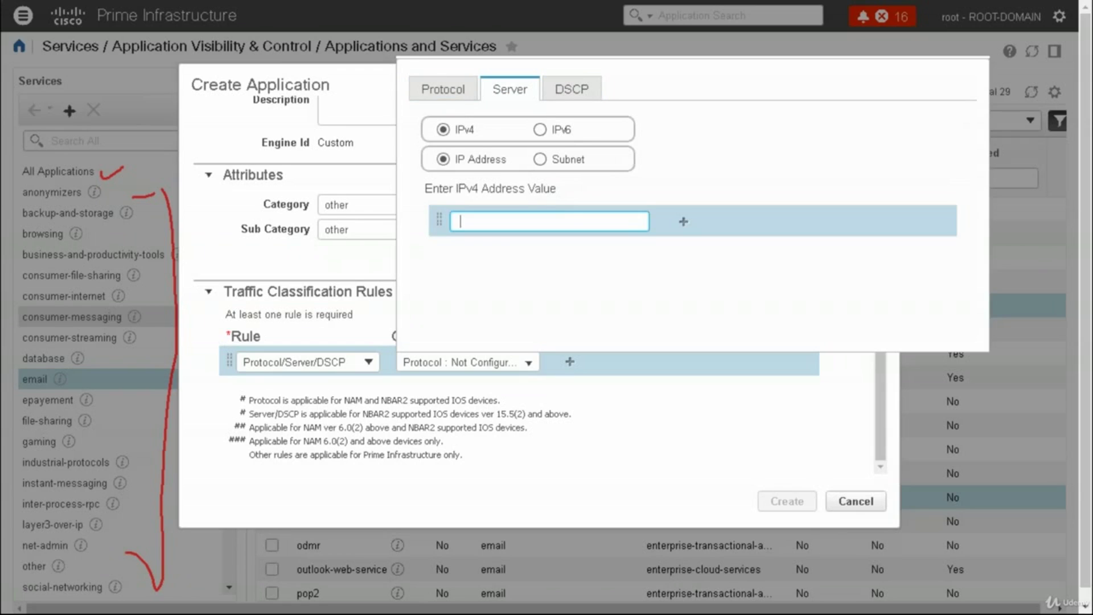
pyautogui.write('1,1,,1')
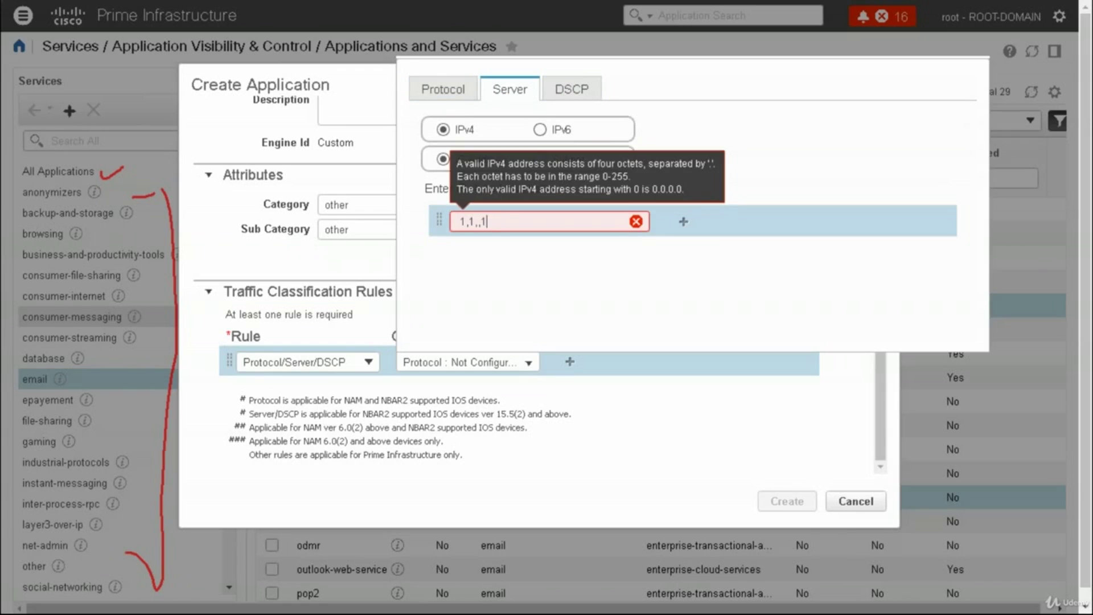
pyautogui.press('BackSpace')
pyautogui.press('BackSpace')
pyautogui.press('BackSpace')
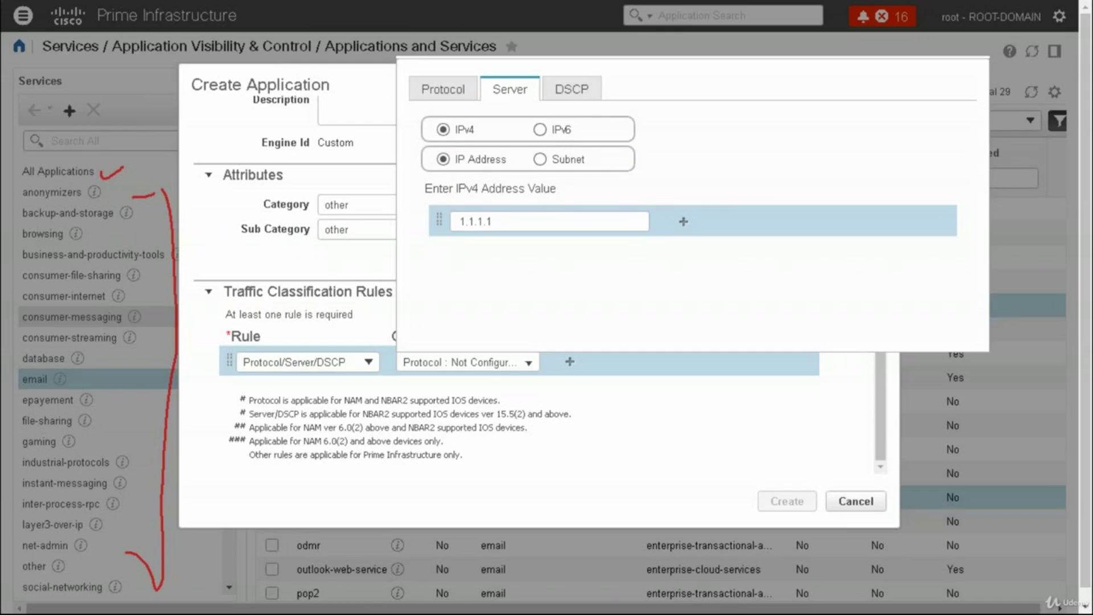
pyautogui.click(571, 89)
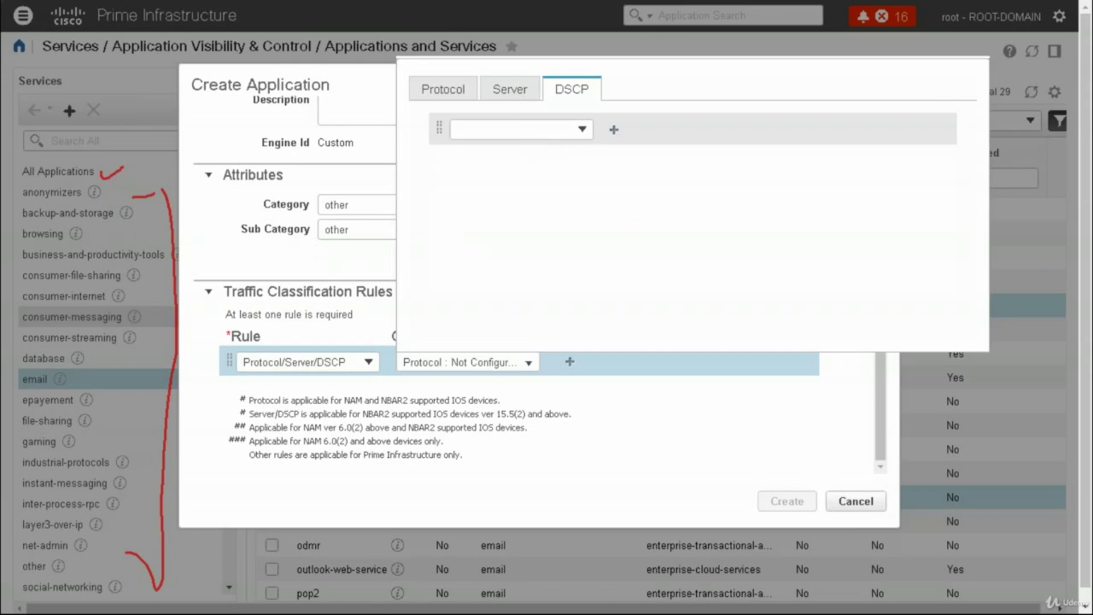
pyautogui.click(581, 130)
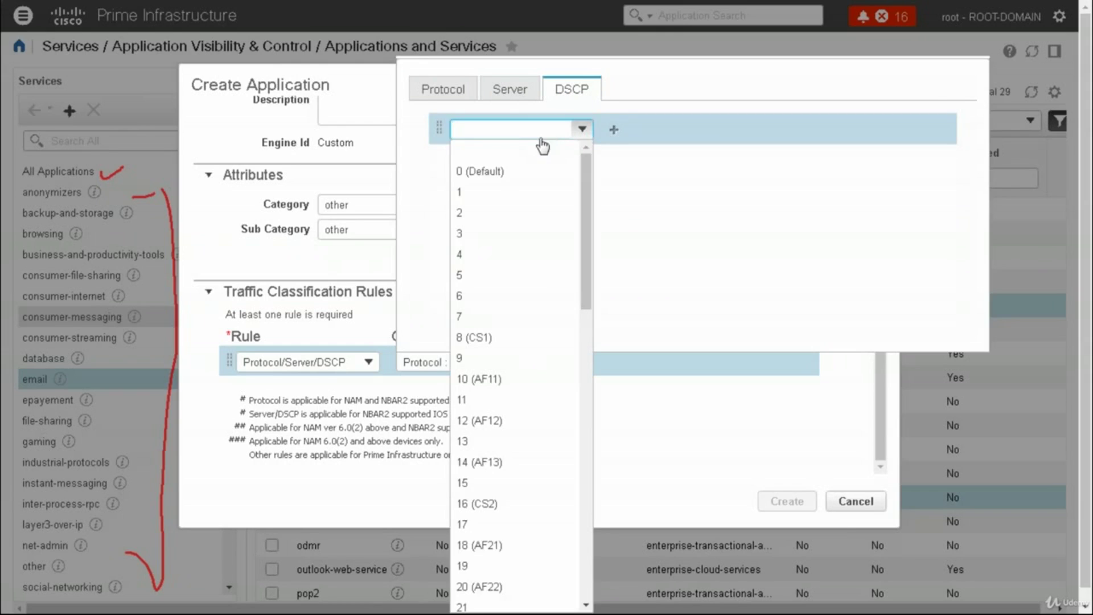
pyautogui.click(460, 275)
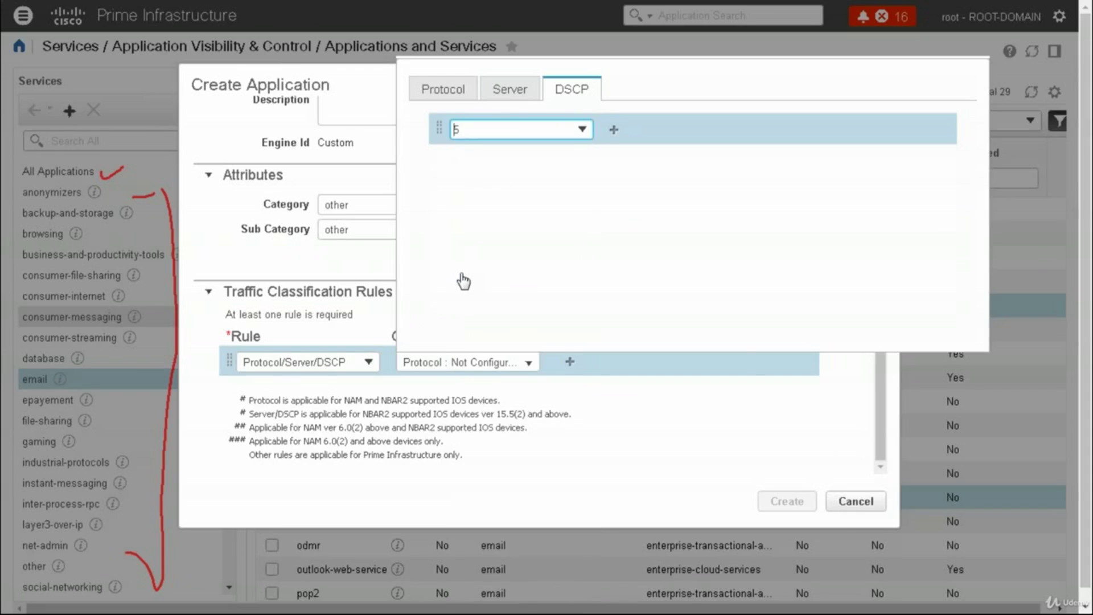
# Match TCP ports 3999,4999 in both directions
pyautogui.click(449, 91)
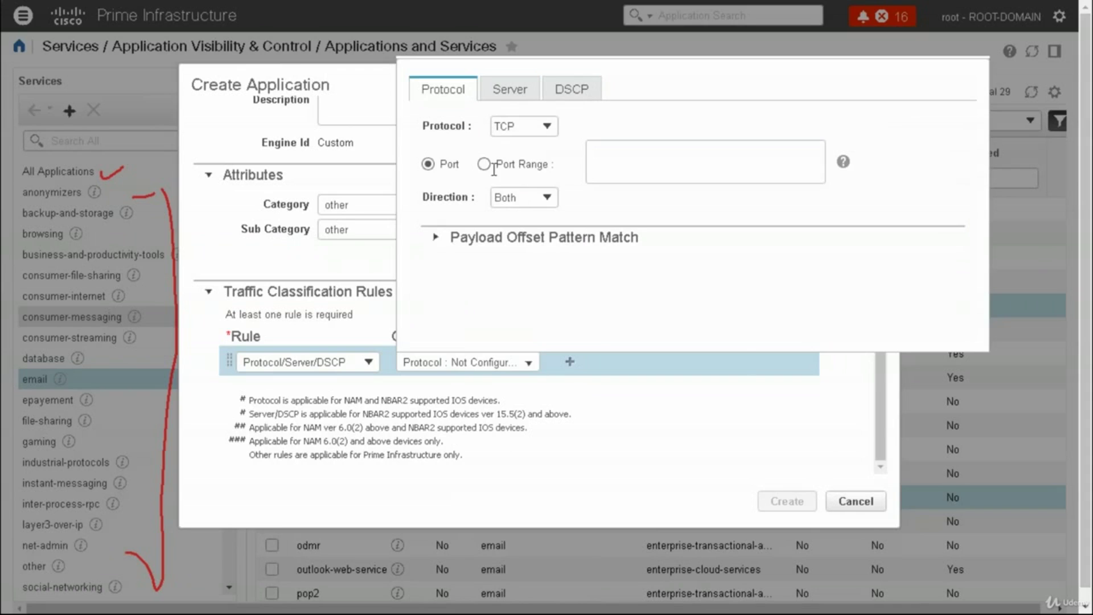
pyautogui.click(515, 198)
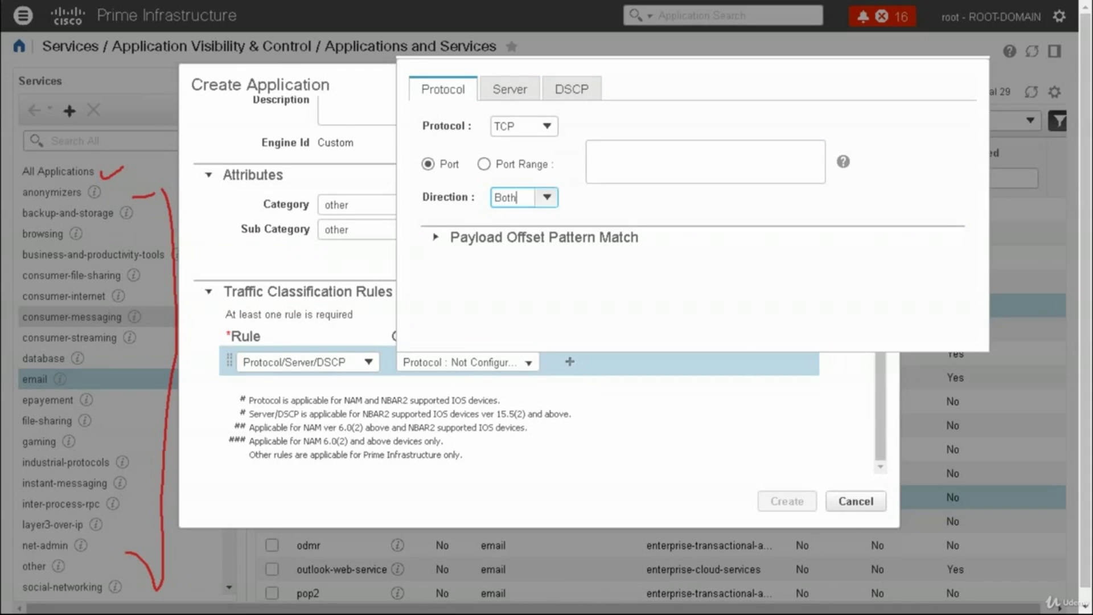
pyautogui.click(547, 197)
pyautogui.click(683, 162)
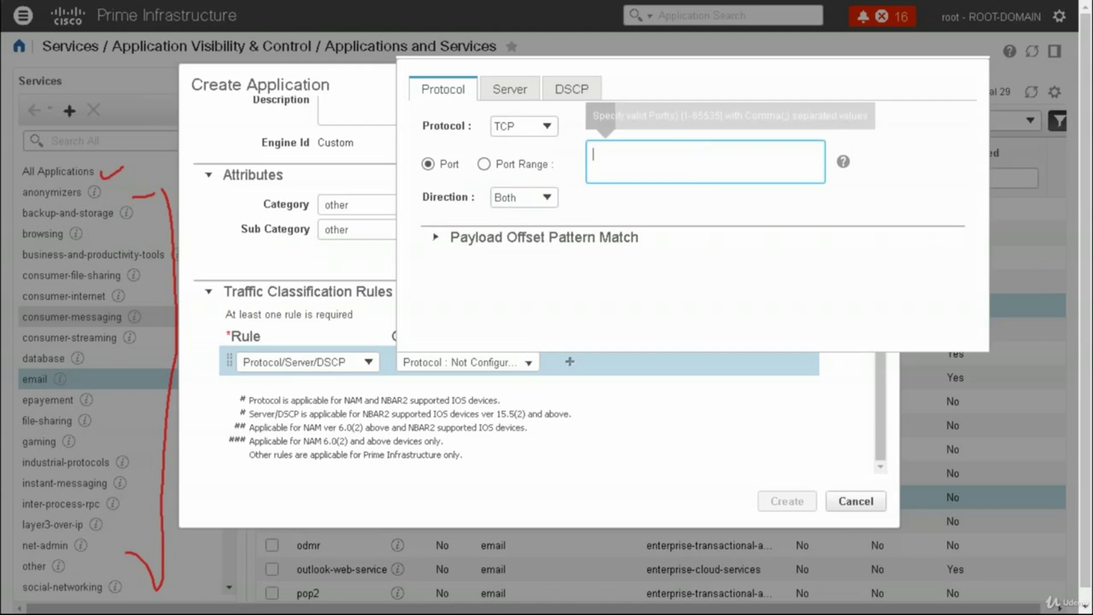
pyautogui.write('3')
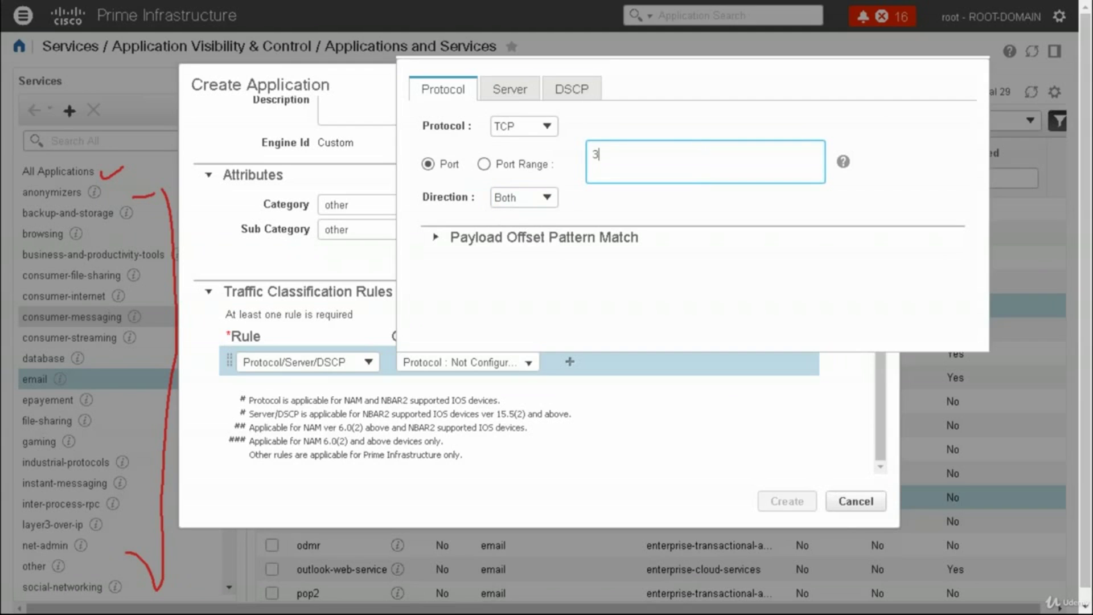
pyautogui.write('999-')
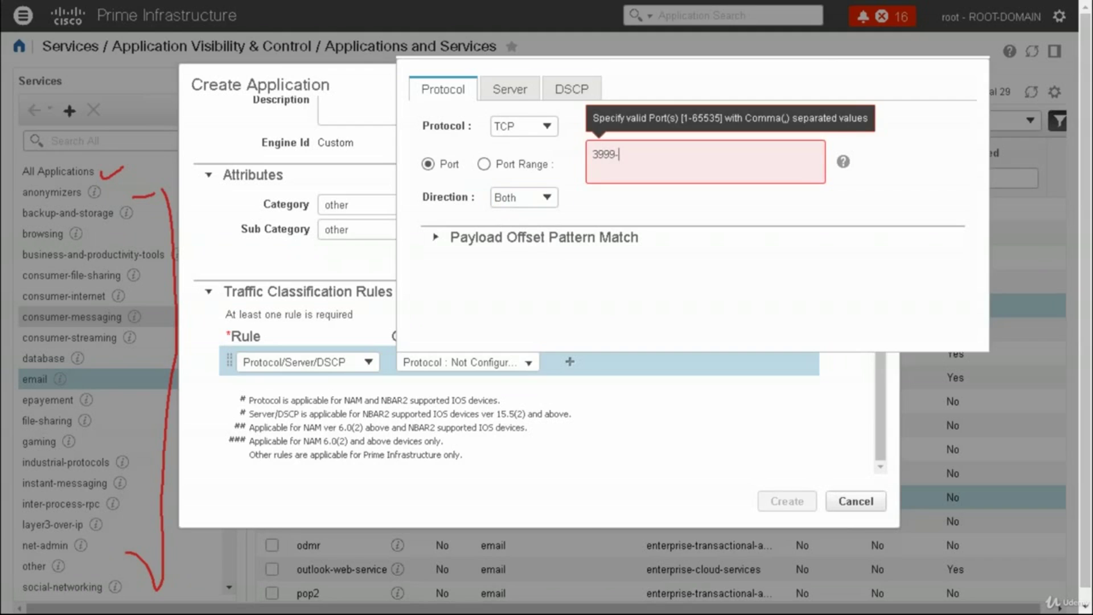
pyautogui.press('BackSpace')
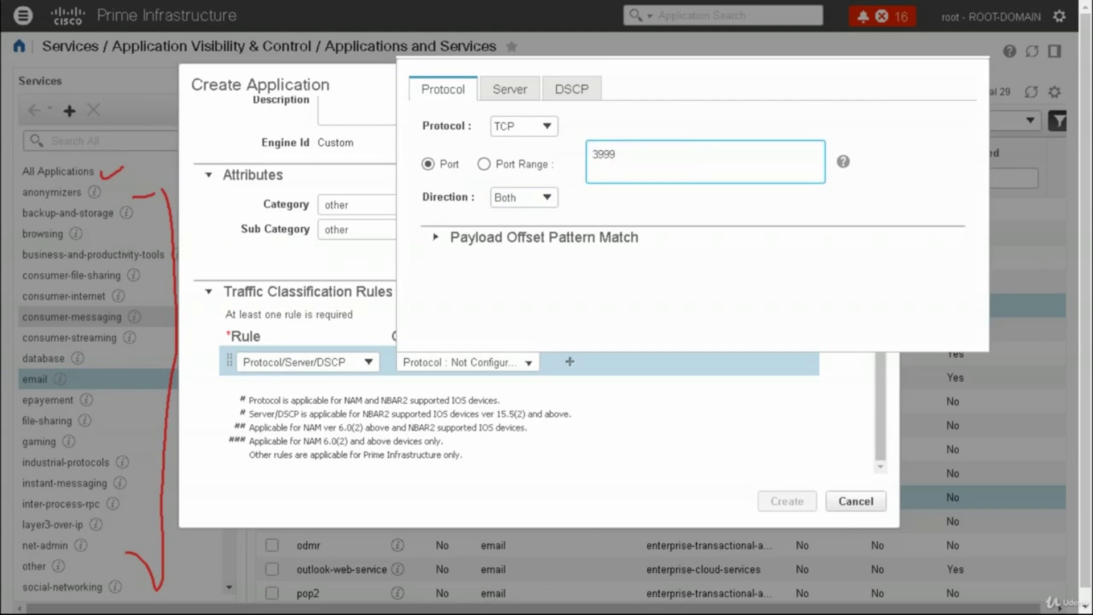
pyautogui.write(',4')
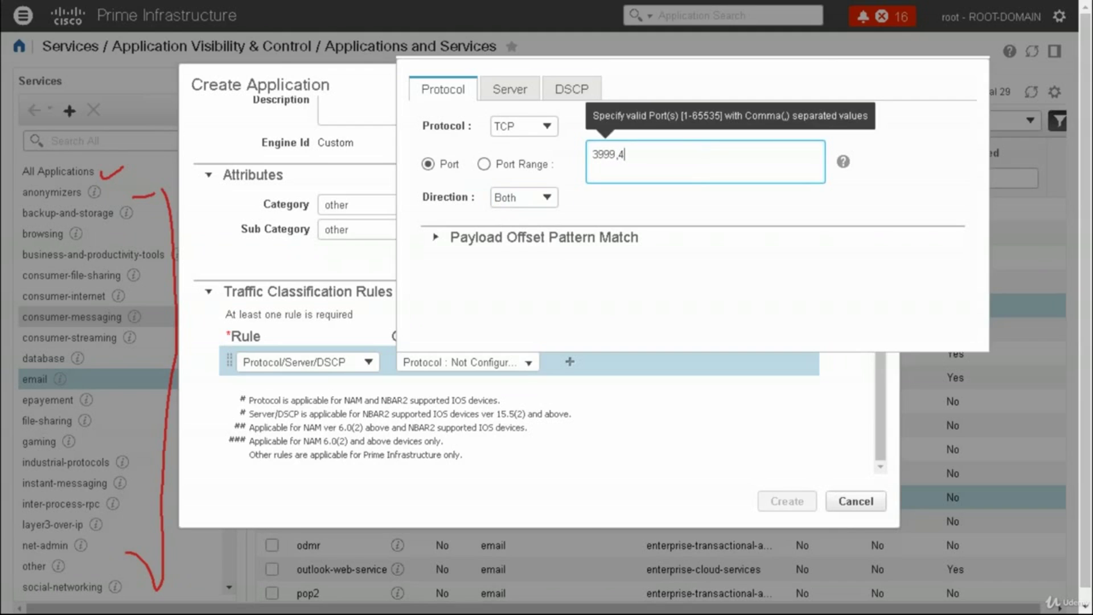
pyautogui.write('999')
pyautogui.click(871, 163)
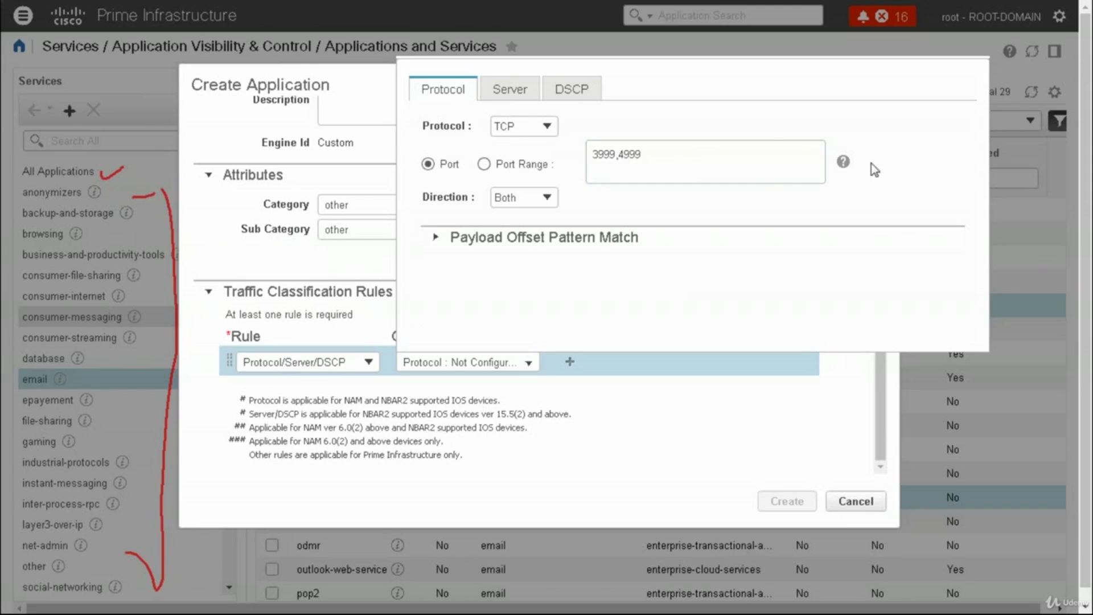
# Apply the protocol condition and create the custom application
pyautogui.click(442, 240)
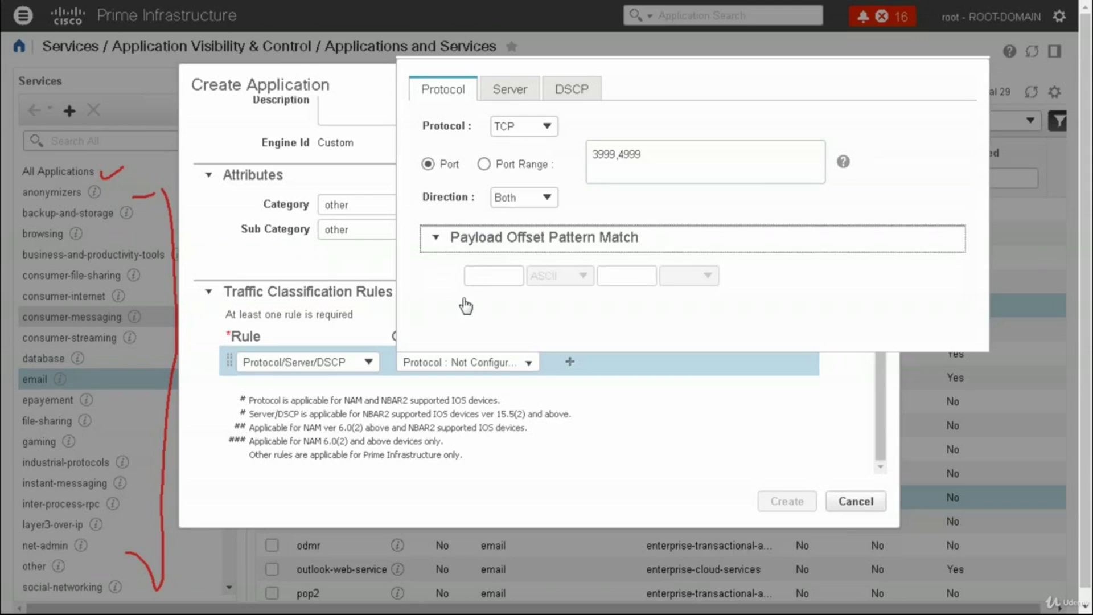
pyautogui.click(525, 367)
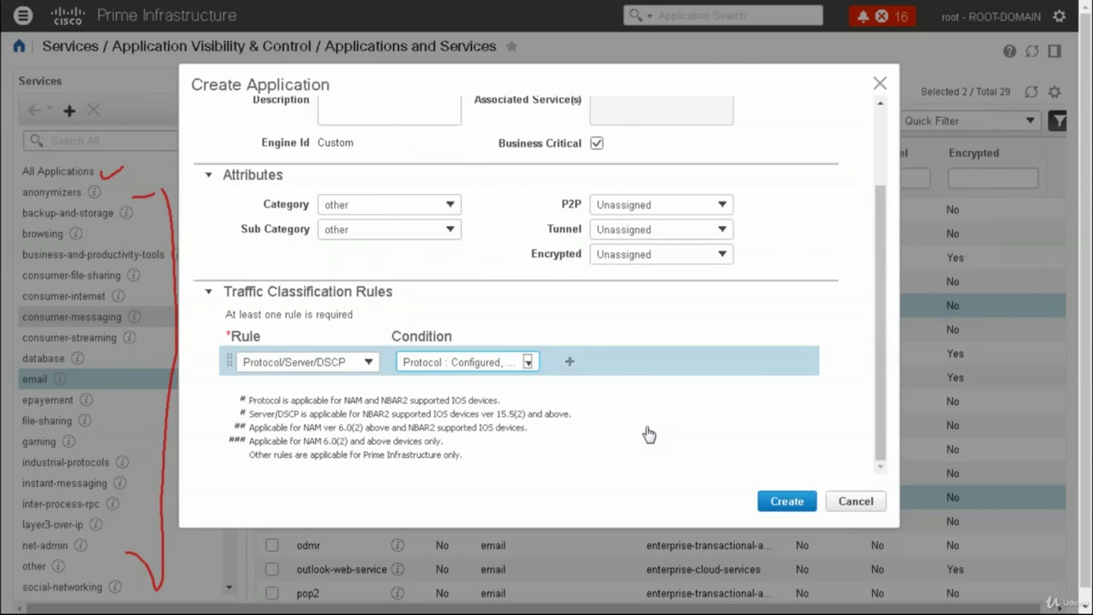
pyautogui.click(768, 503)
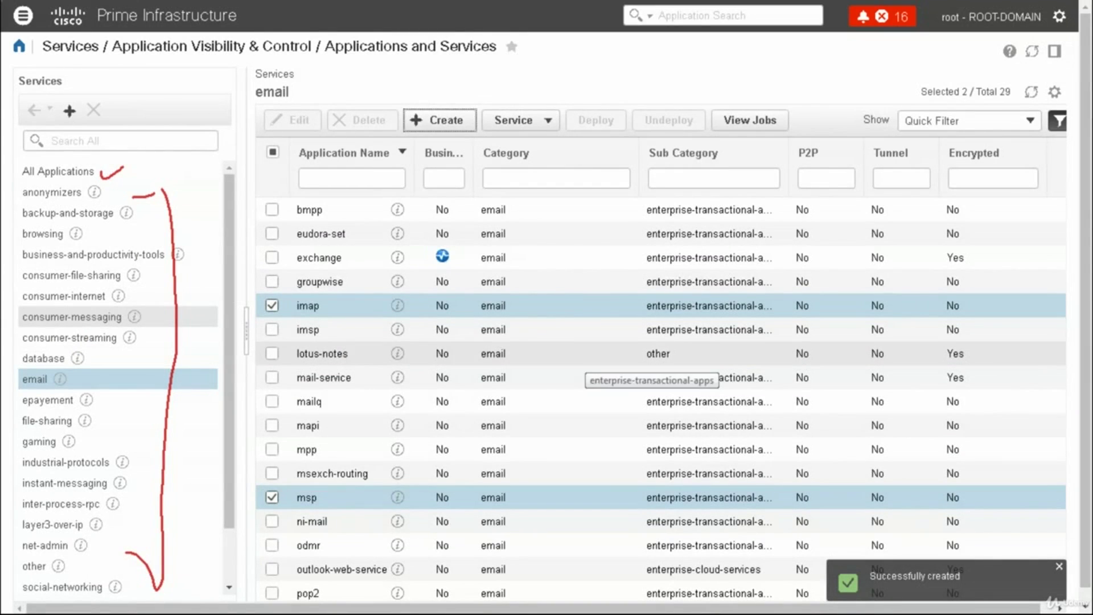
# Filter Business Critical to Yes across All Applications, showing B_Critical and BusinessCritical
pyautogui.click(459, 181)
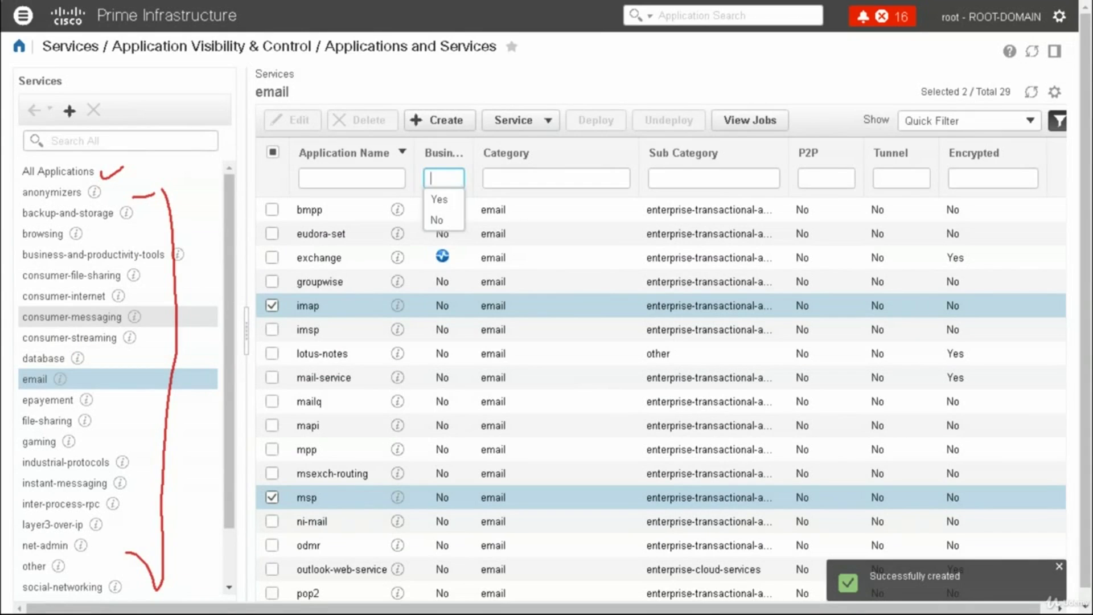
pyautogui.click(444, 199)
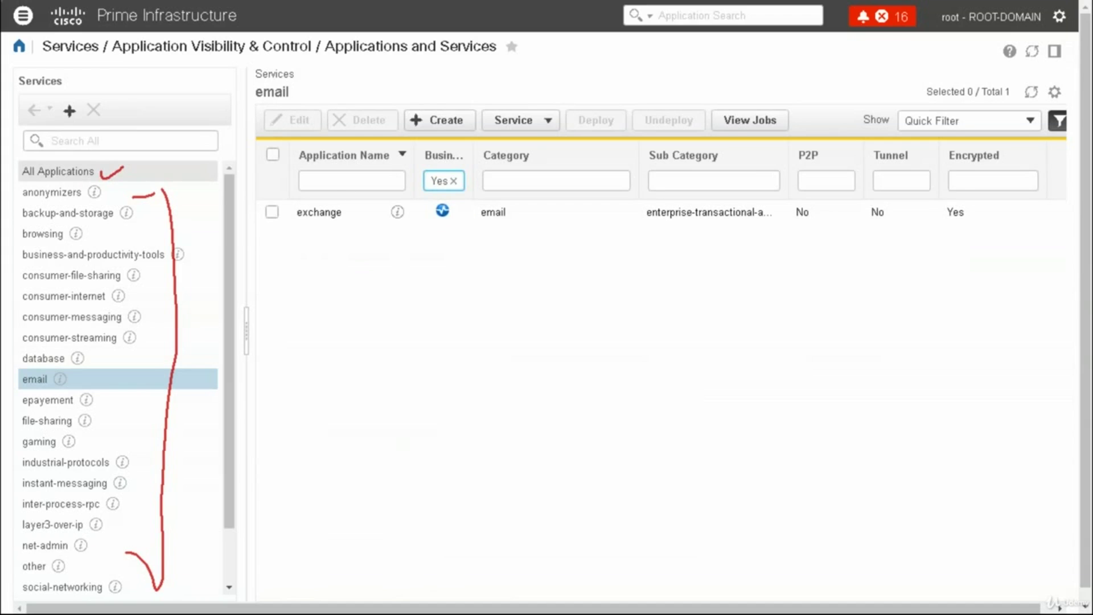
pyautogui.click(58, 171)
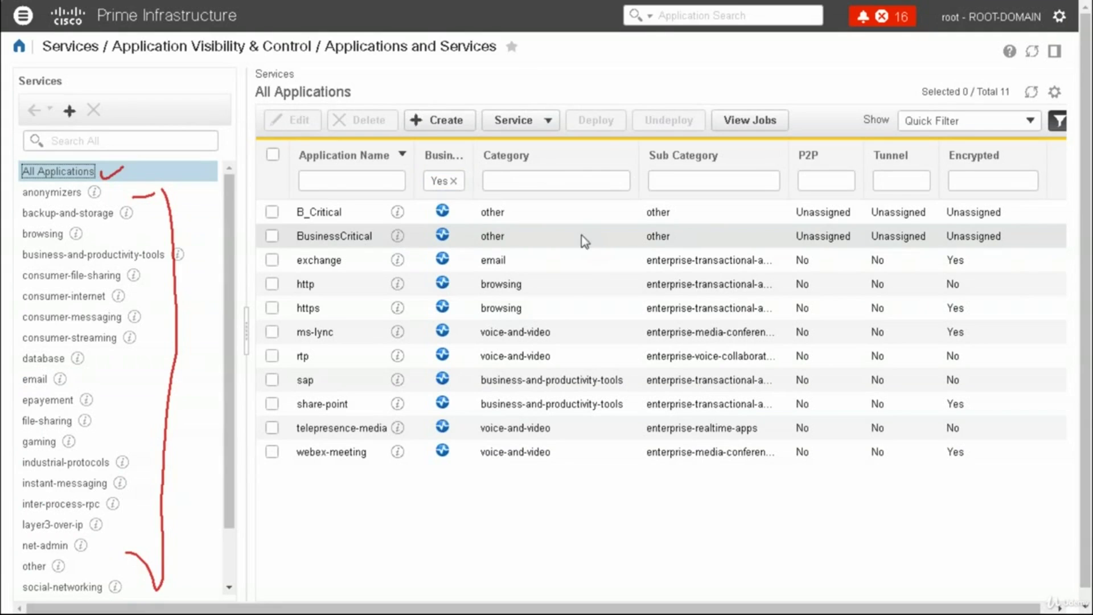
# Inline-edit BusinessCritical and review its category, sub category and P2P options, leaving them unchanged
pyautogui.click(326, 243)
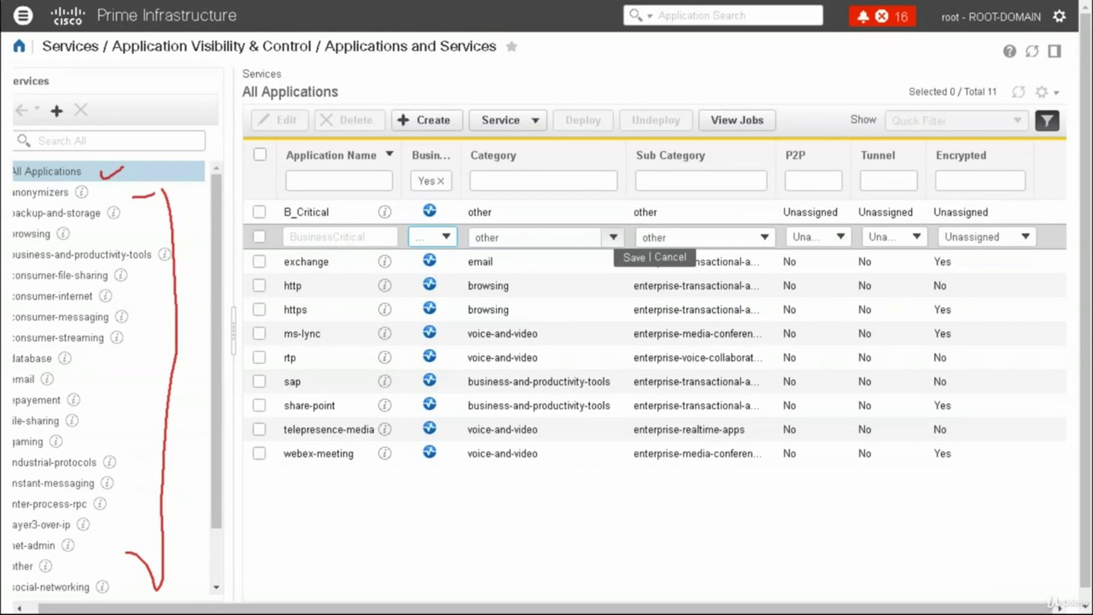
pyautogui.click(613, 236)
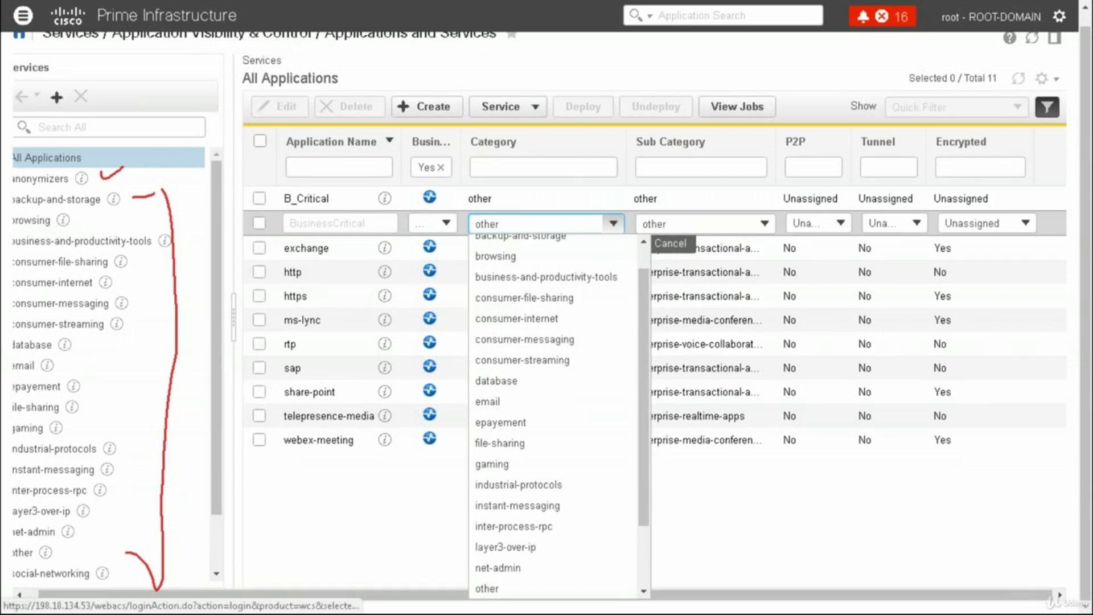
pyautogui.click(766, 225)
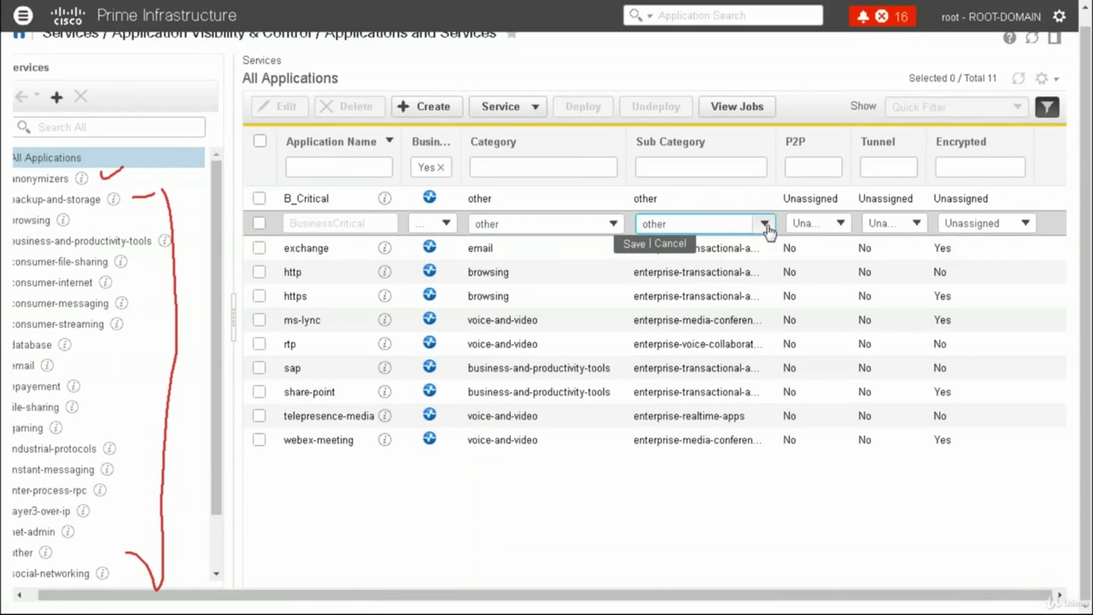
pyautogui.click(765, 224)
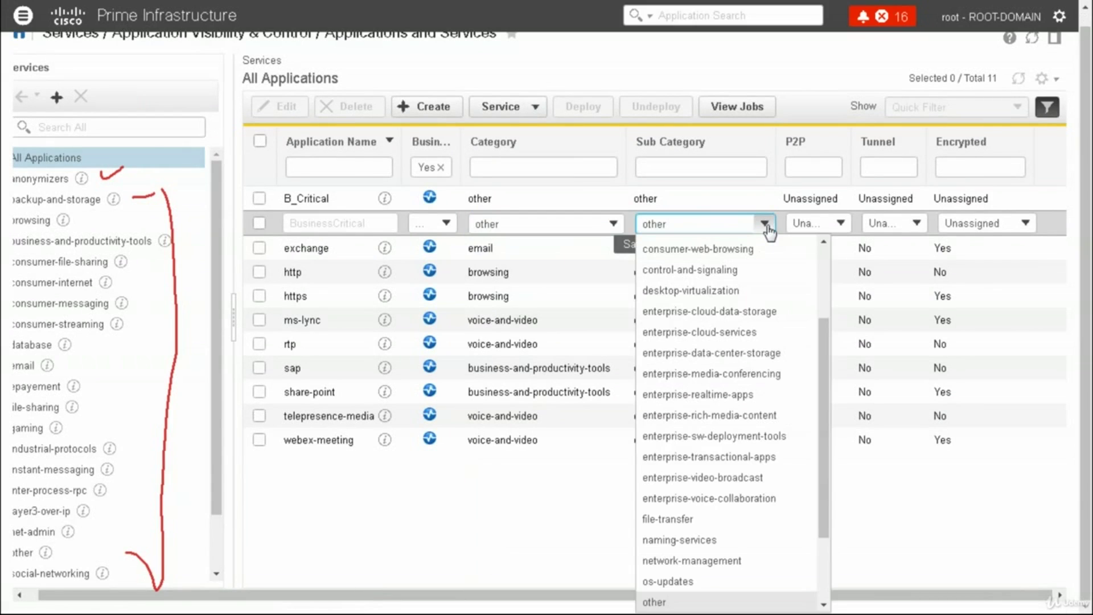
pyautogui.click(841, 224)
pyautogui.click(414, 505)
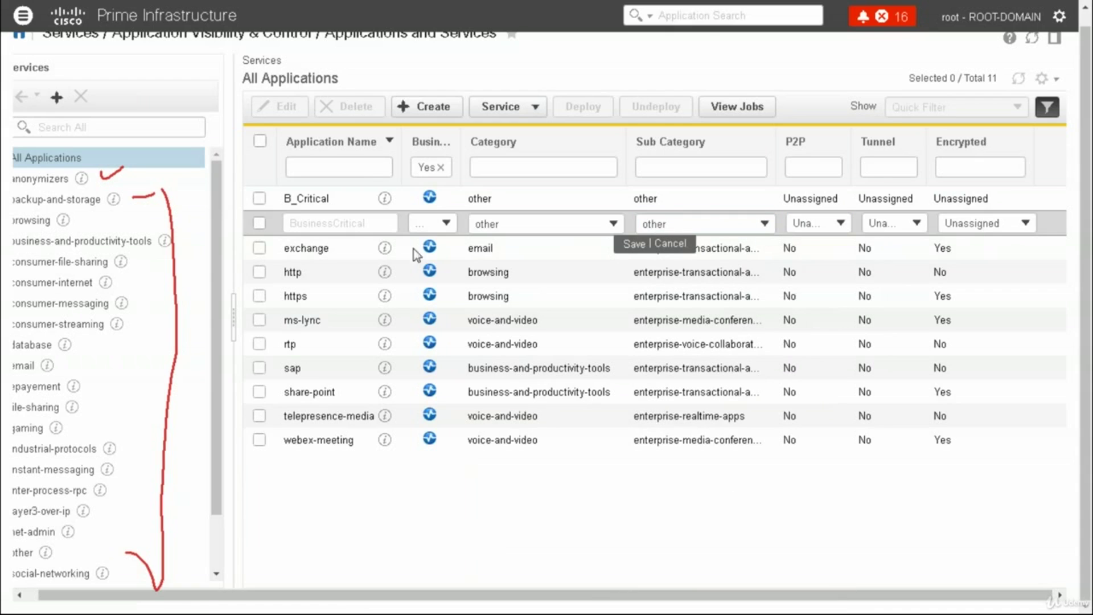
# Clear the Business filter, confirm the cancel-edit alert, and open the navigation menu
pyautogui.click(440, 168)
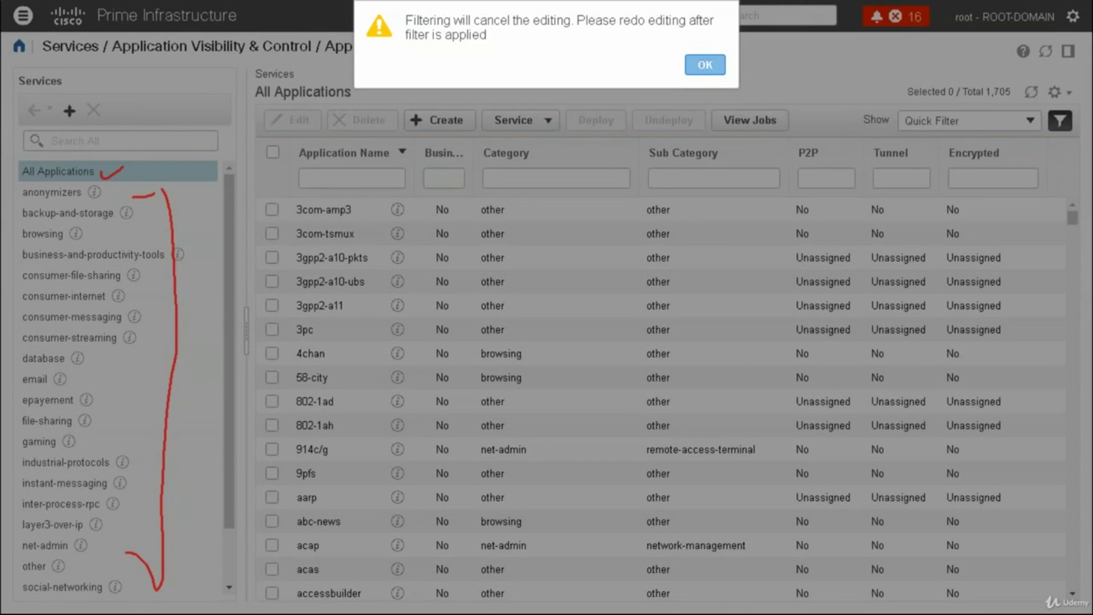
pyautogui.click(705, 65)
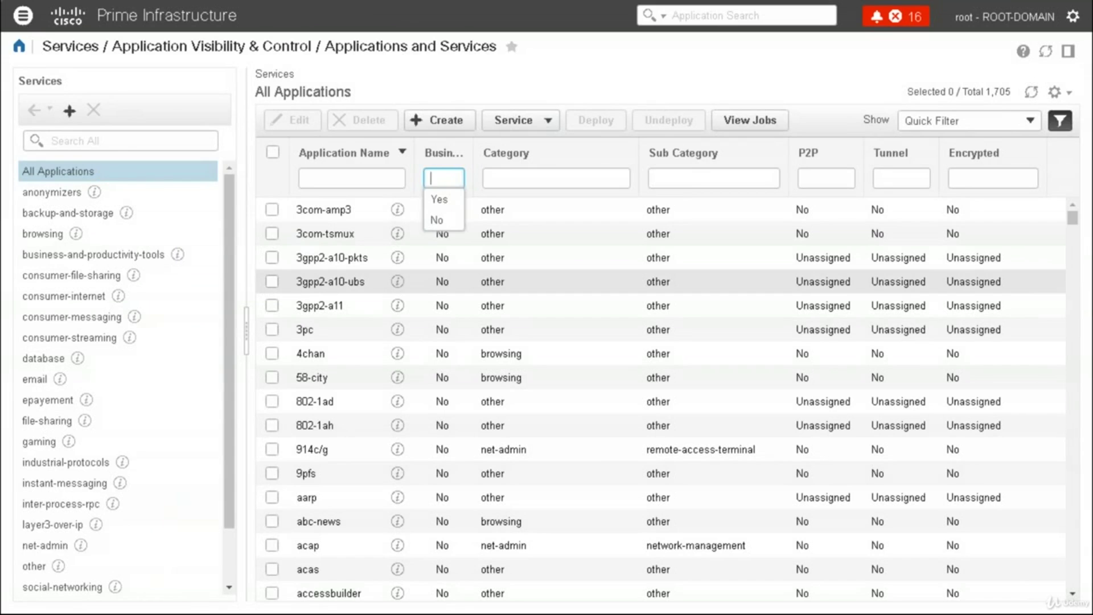
pyautogui.click(24, 20)
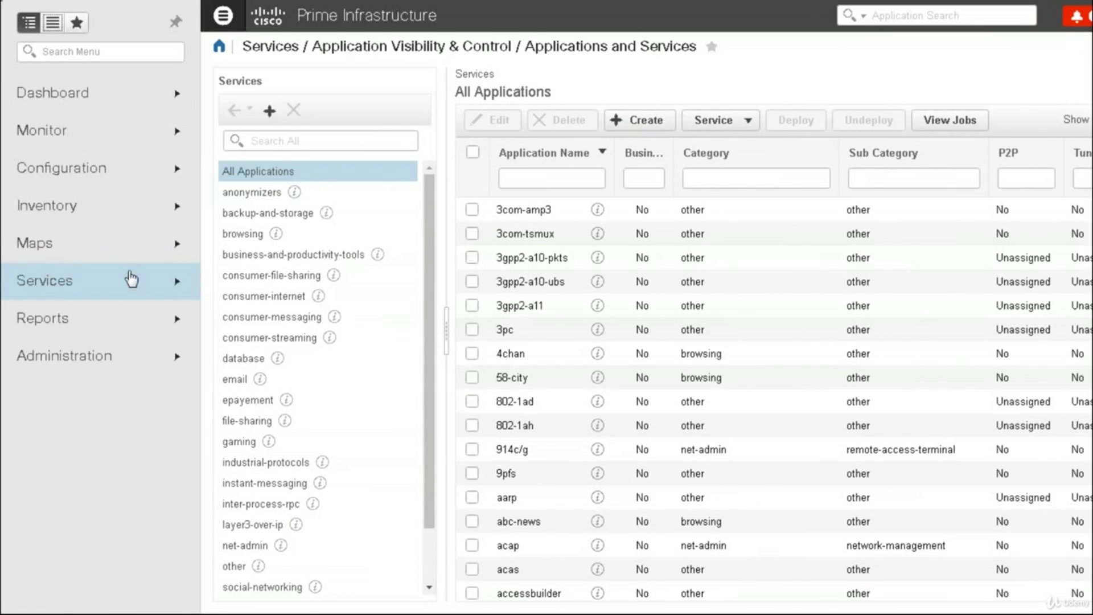
# Open AVC Profiles and inspect the NBAR application mapping of the nbar-12-cls profile
pyautogui.moveTo(140, 284)
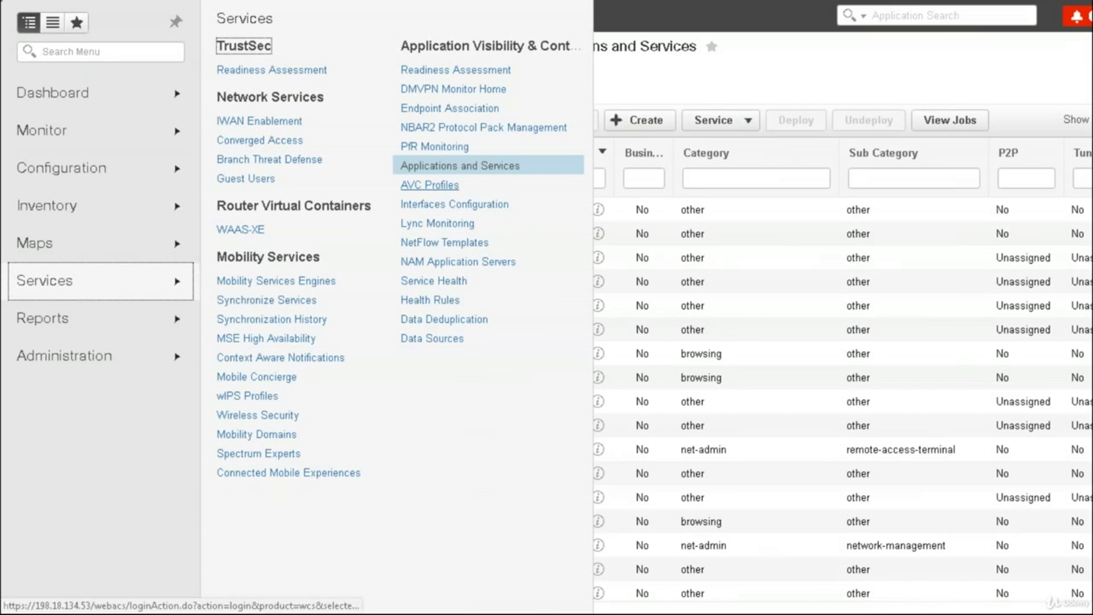
pyautogui.click(450, 193)
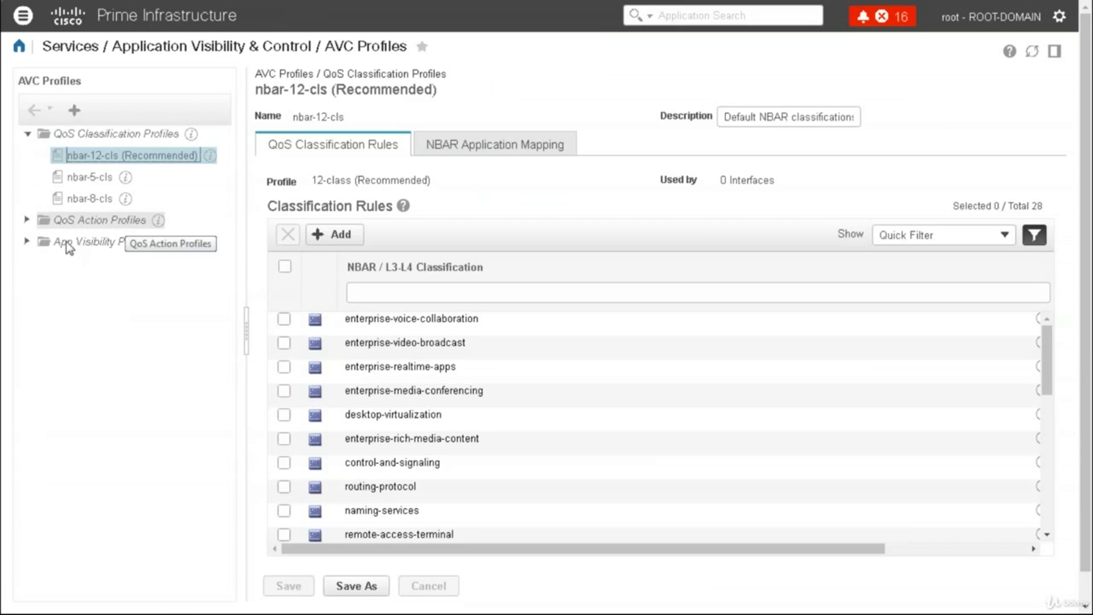
pyautogui.click(26, 248)
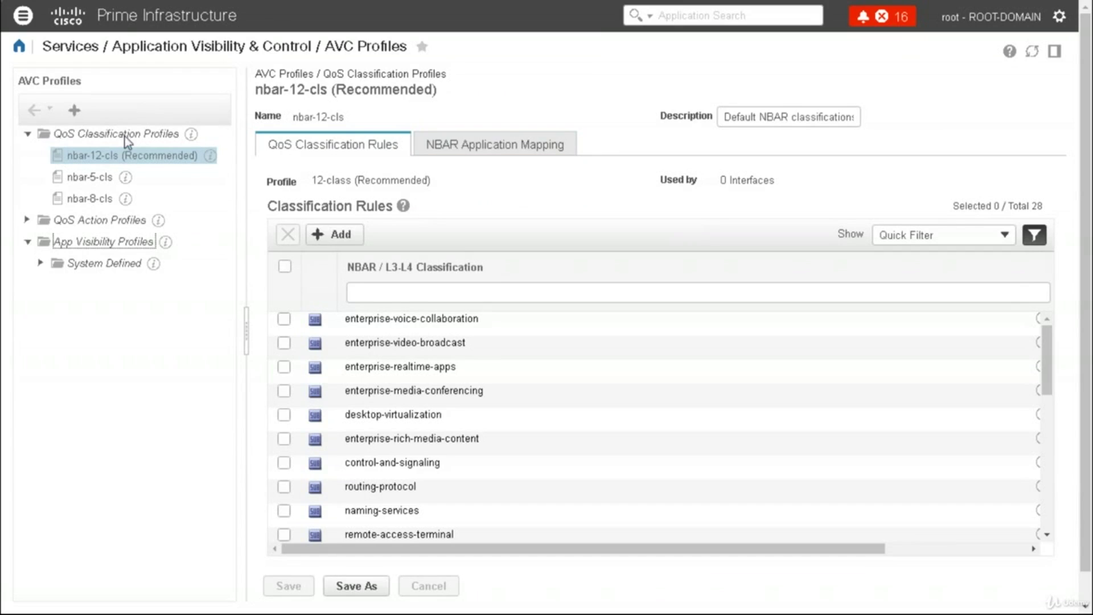
pyautogui.click(477, 143)
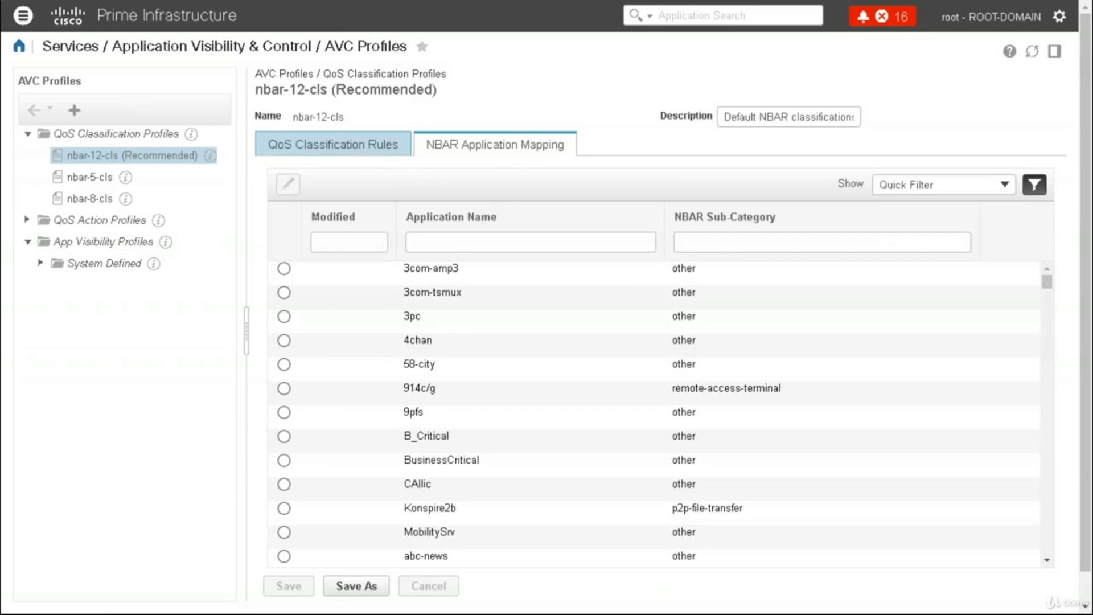
pyautogui.click(270, 149)
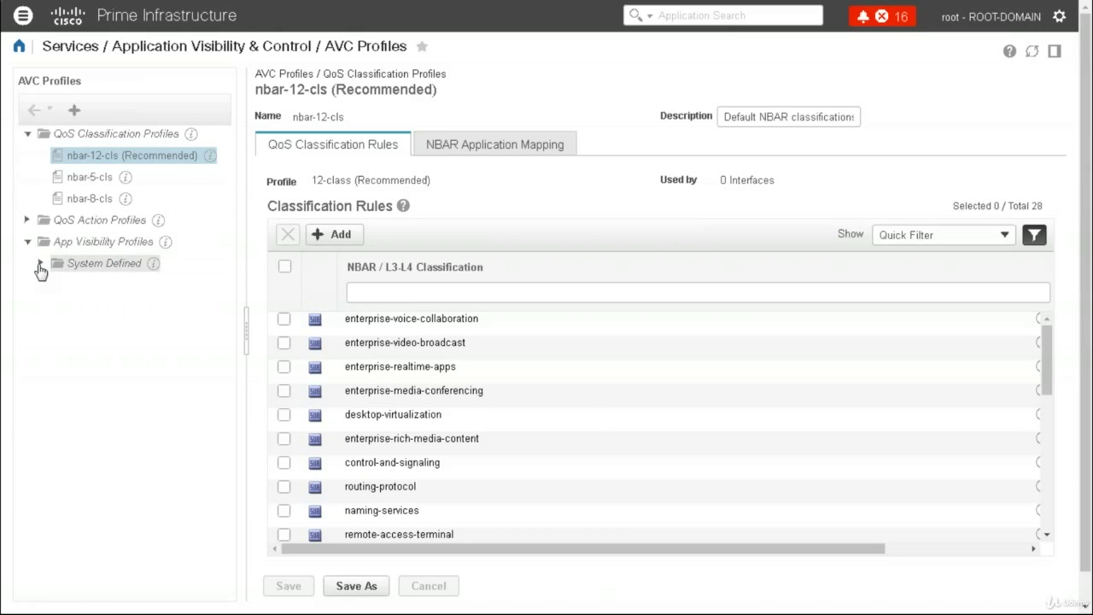
# View the System Defined App Visibility (IPv4) profile: Traffic Statistics and HTTP URL Visibility on
pyautogui.click(39, 264)
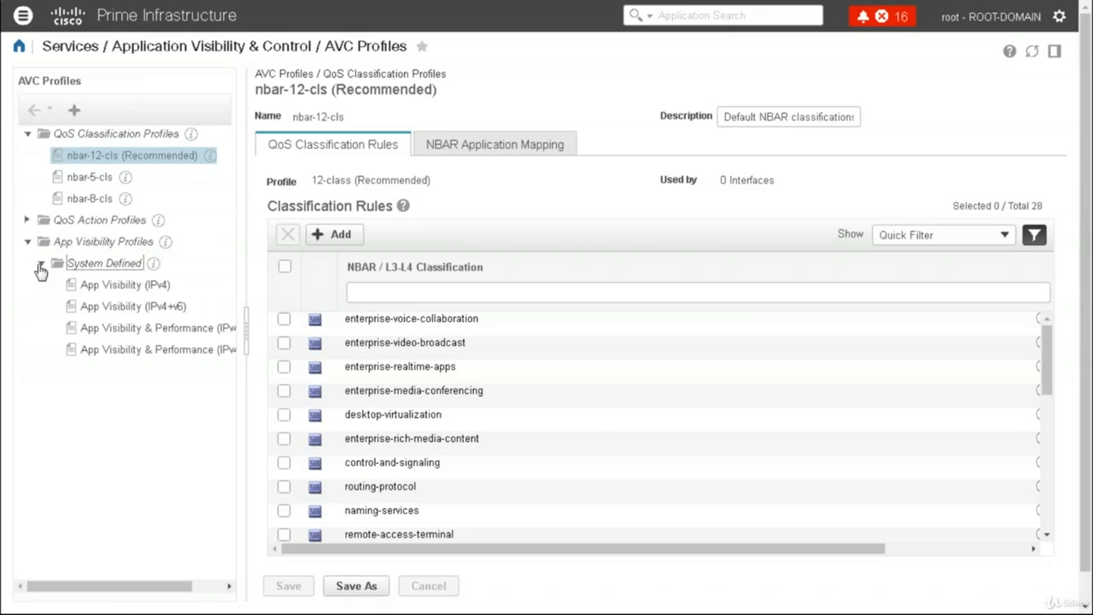
pyautogui.click(103, 288)
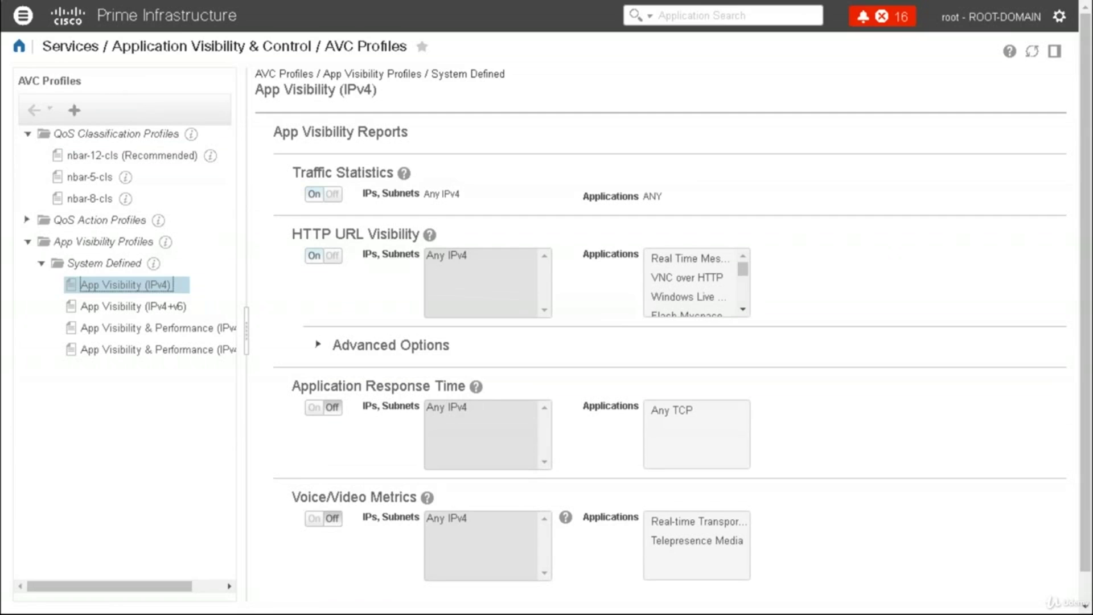
pyautogui.click(23, 15)
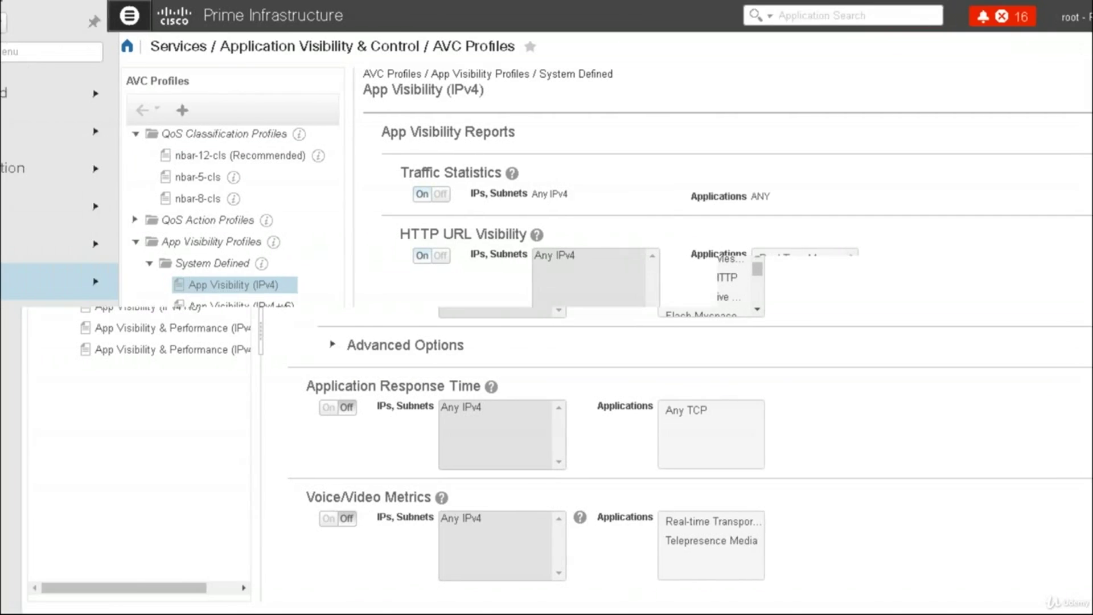
# On Interfaces Configuration, select csrdenali GigabitEthernet1 and the NYC-RTR-INET interfaces in rows 5 and 6
pyautogui.moveTo(85, 285)
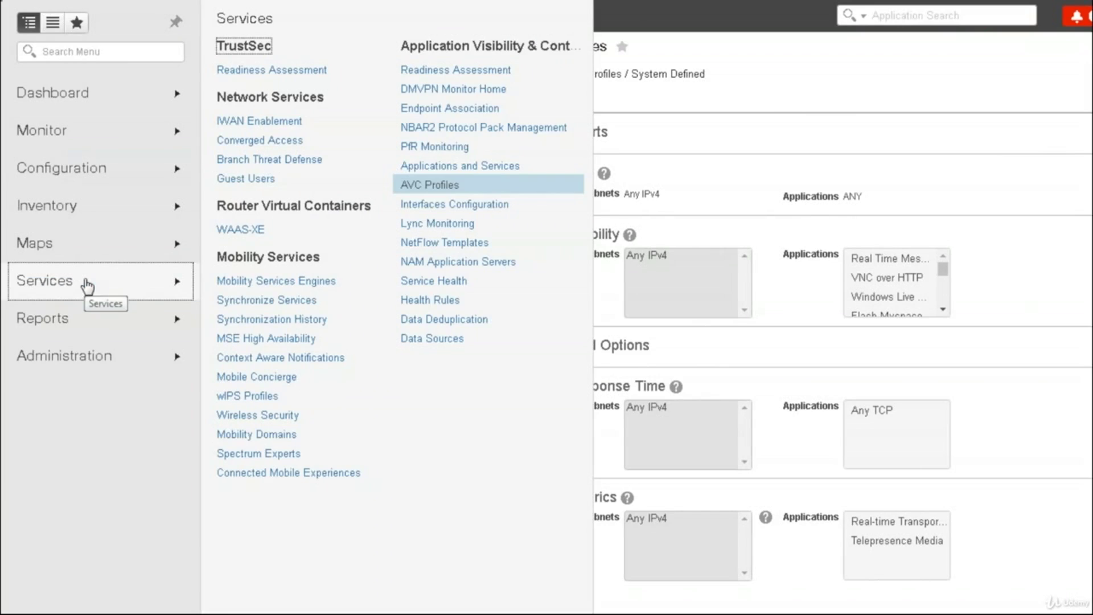
pyautogui.click(430, 185)
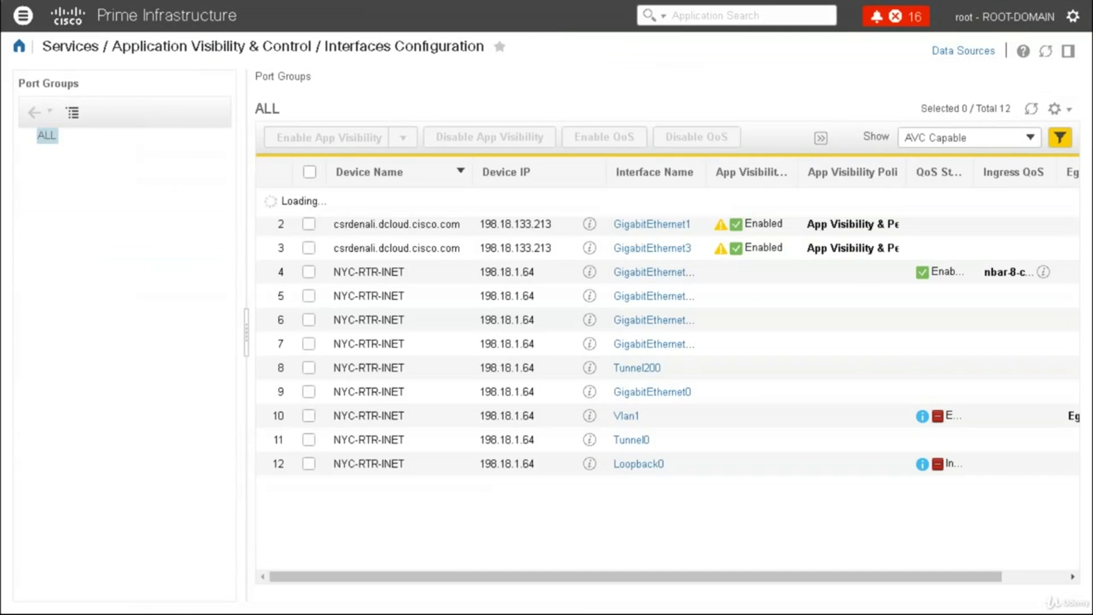
pyautogui.click(308, 224)
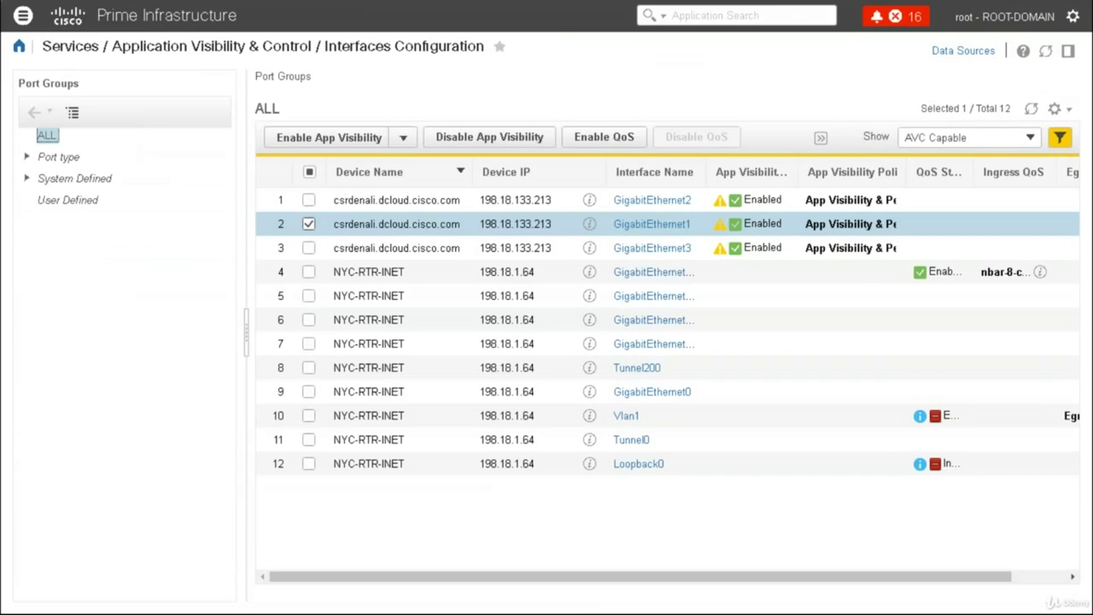
pyautogui.click(1057, 577)
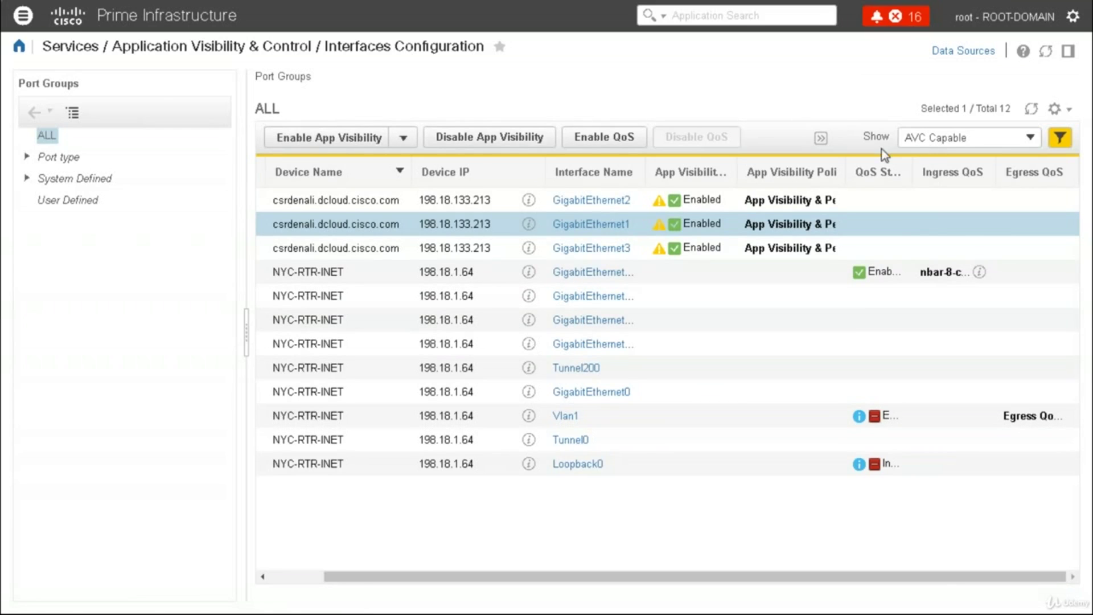
pyautogui.click(1029, 138)
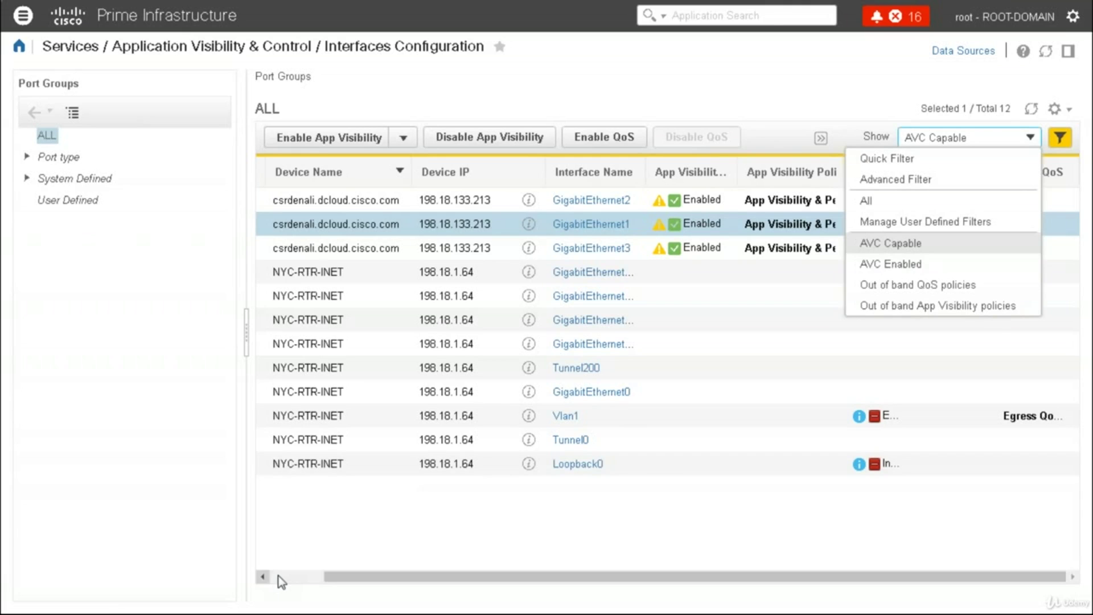
pyautogui.click(280, 576)
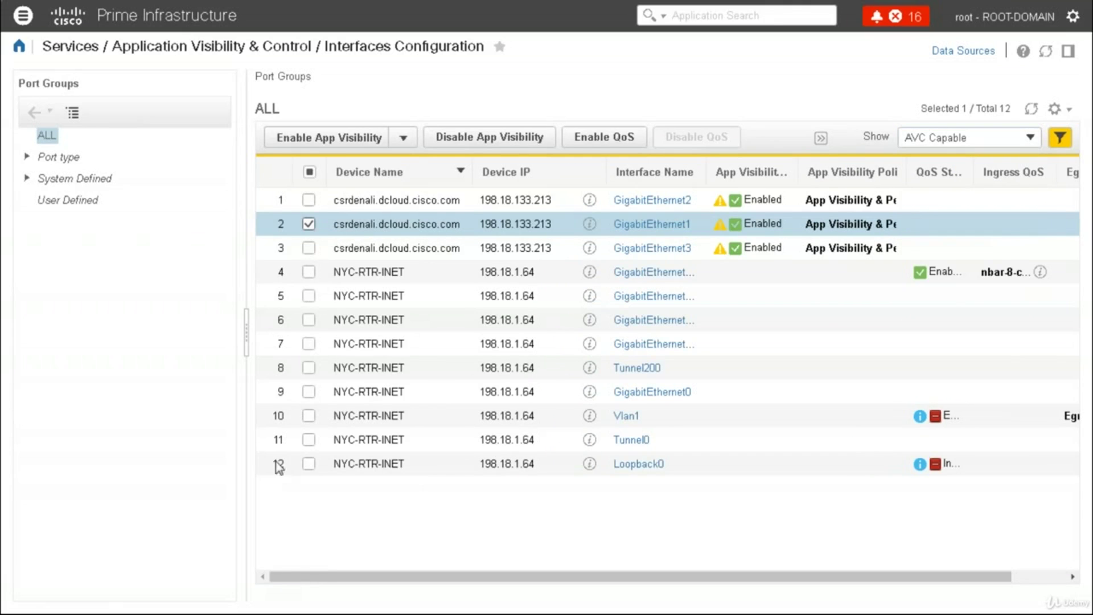
pyautogui.click(308, 296)
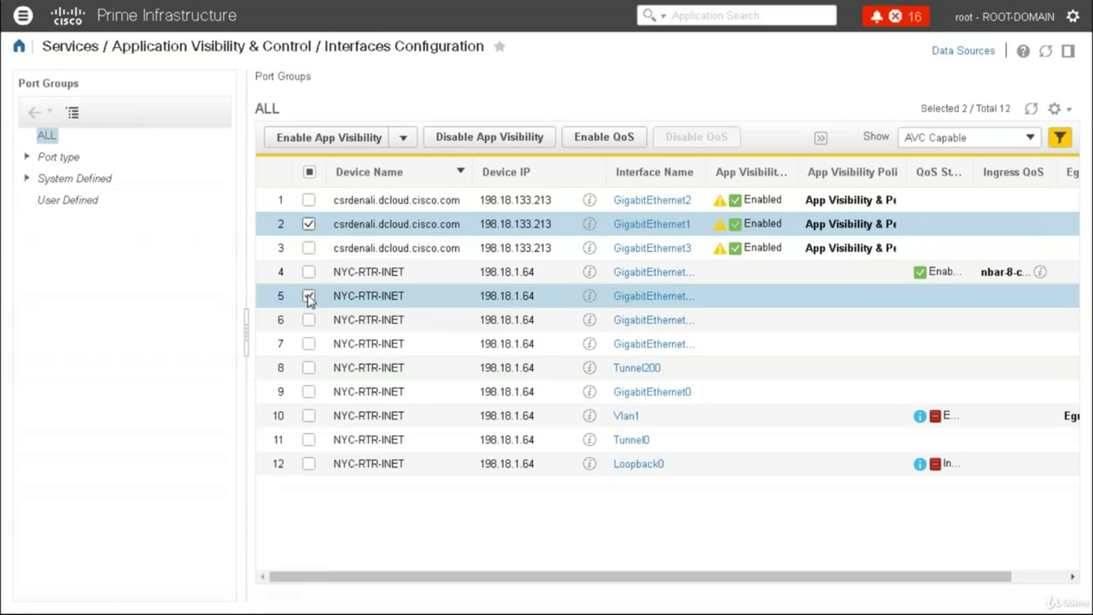
pyautogui.click(309, 325)
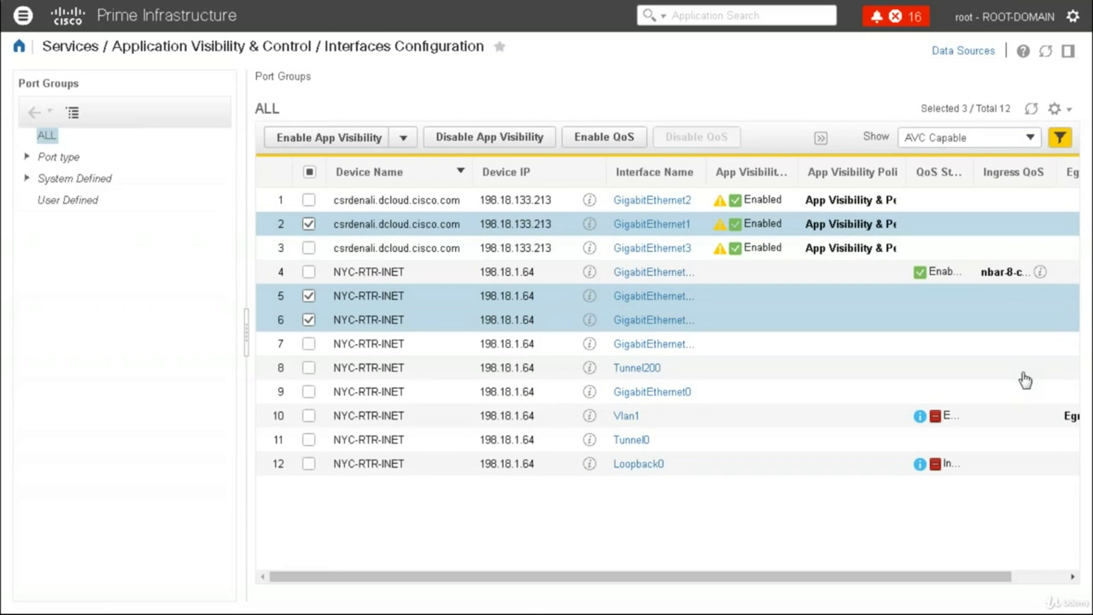
pyautogui.click(1050, 577)
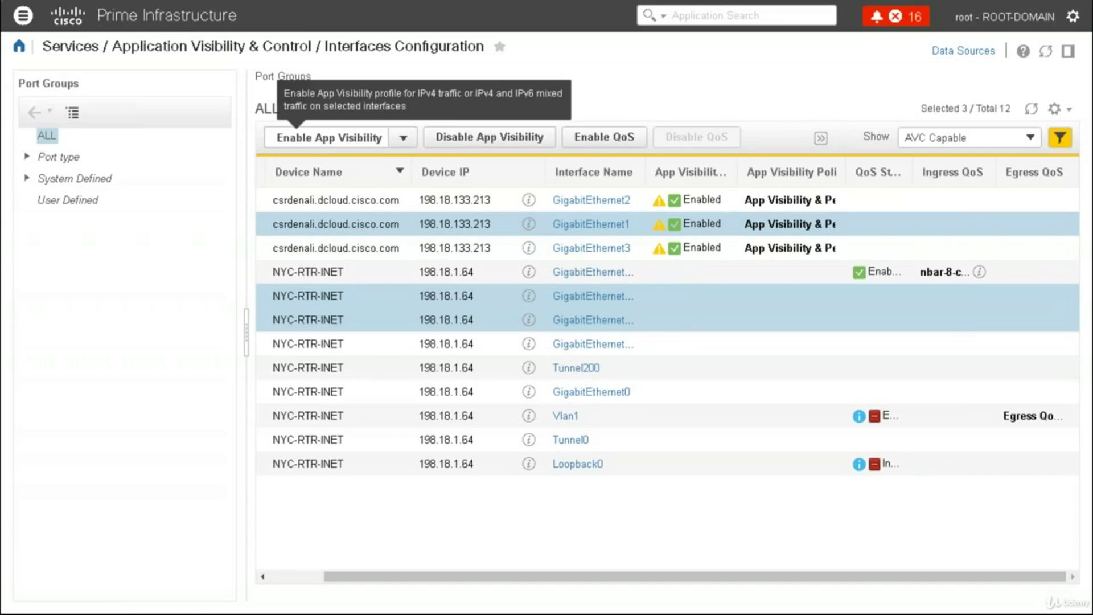
# Enable the App Visibility (IPv4) profile on the three selected interfaces and deploy it
pyautogui.click(402, 137)
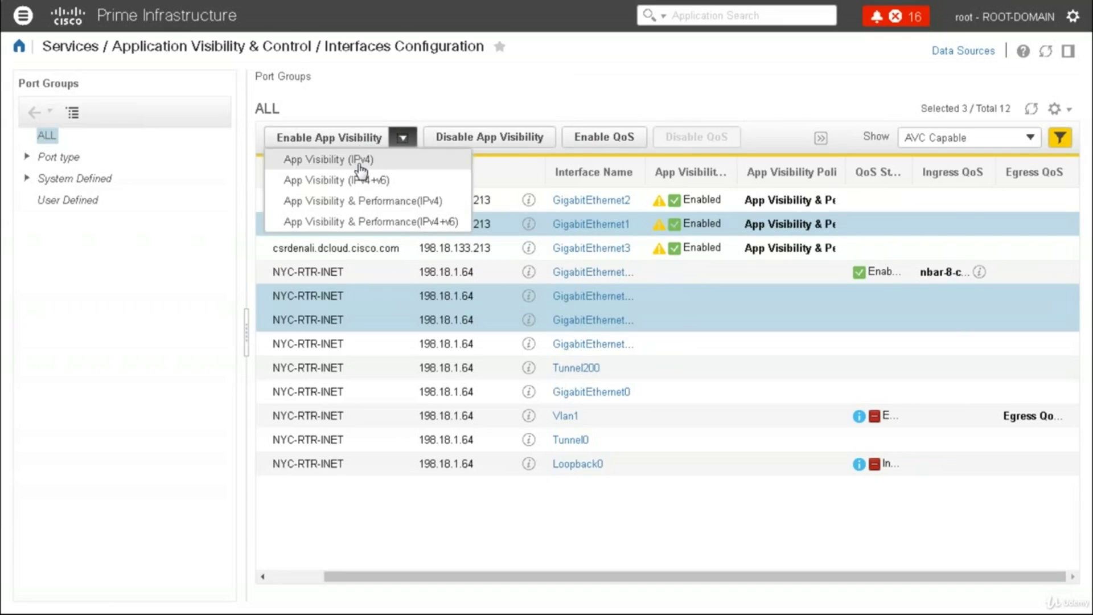
pyautogui.click(359, 163)
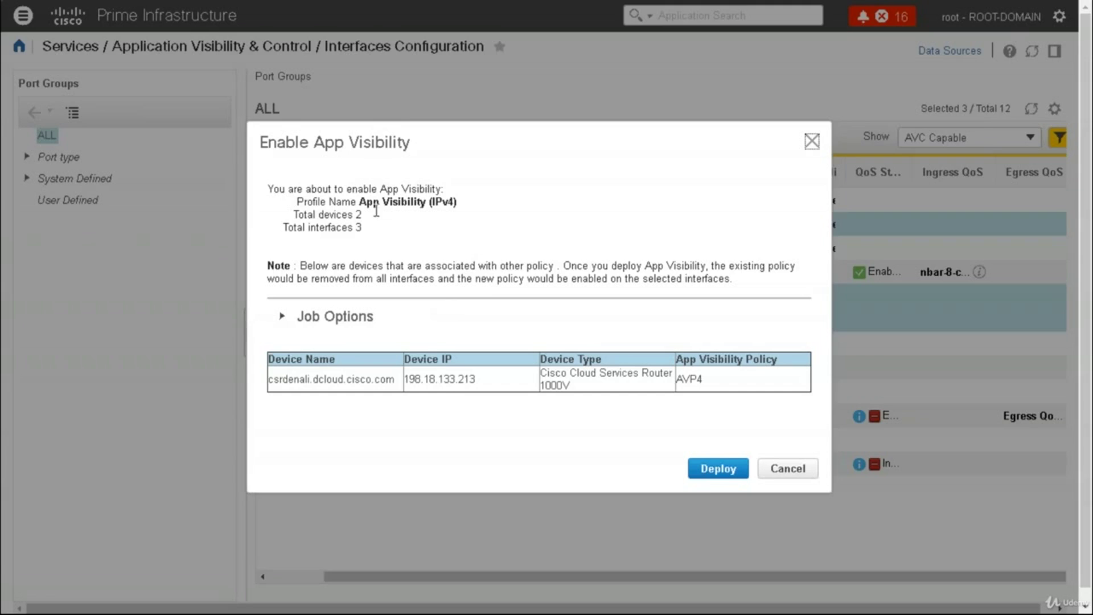
pyautogui.moveTo(359, 202); pyautogui.dragTo(465, 206)
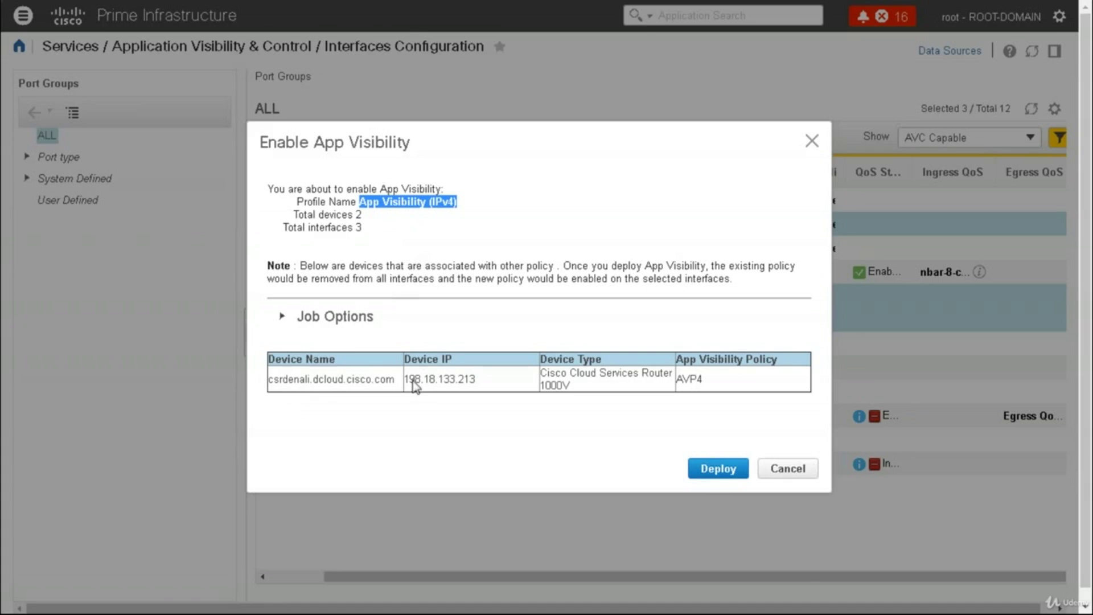
pyautogui.click(719, 463)
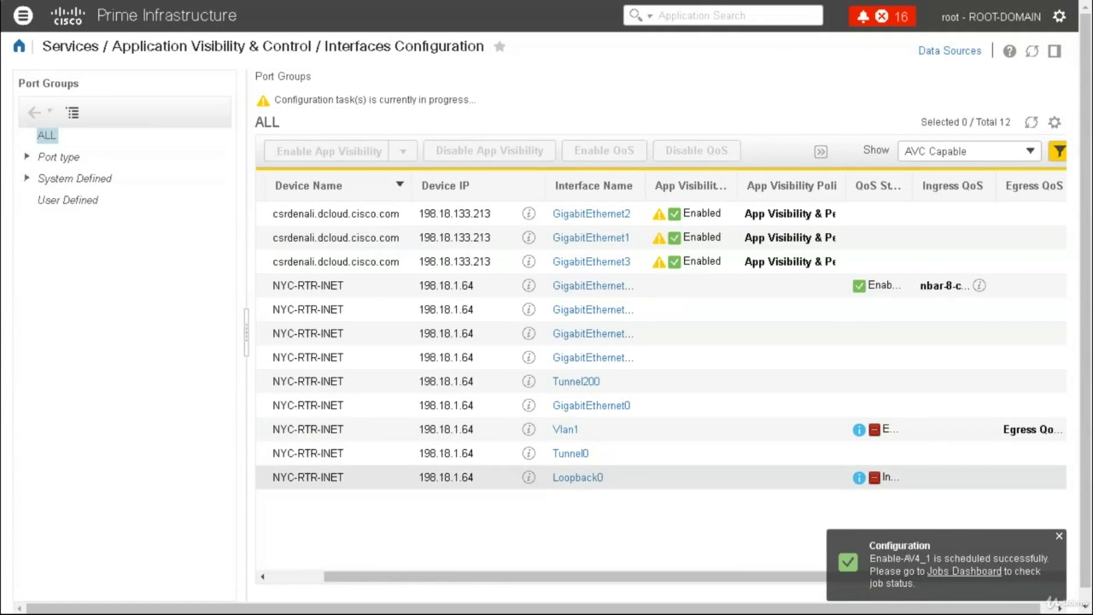
# Select the NYC-RTR-INET row 7 interface and Tunnel200, then start Enable QoS and preview its CLI
pyautogui.click(1059, 537)
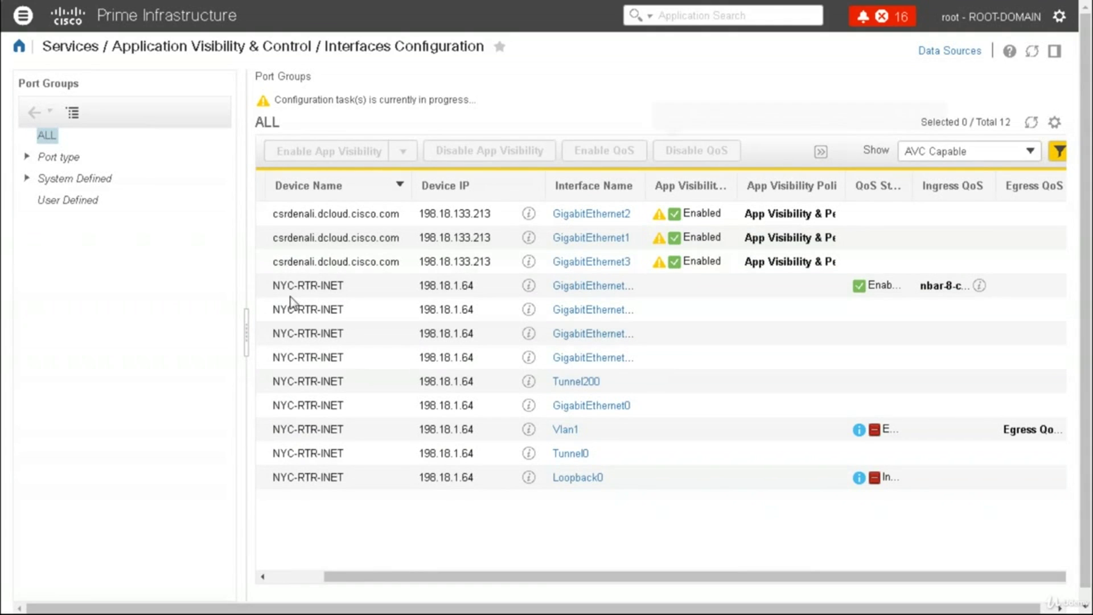
pyautogui.click(296, 578)
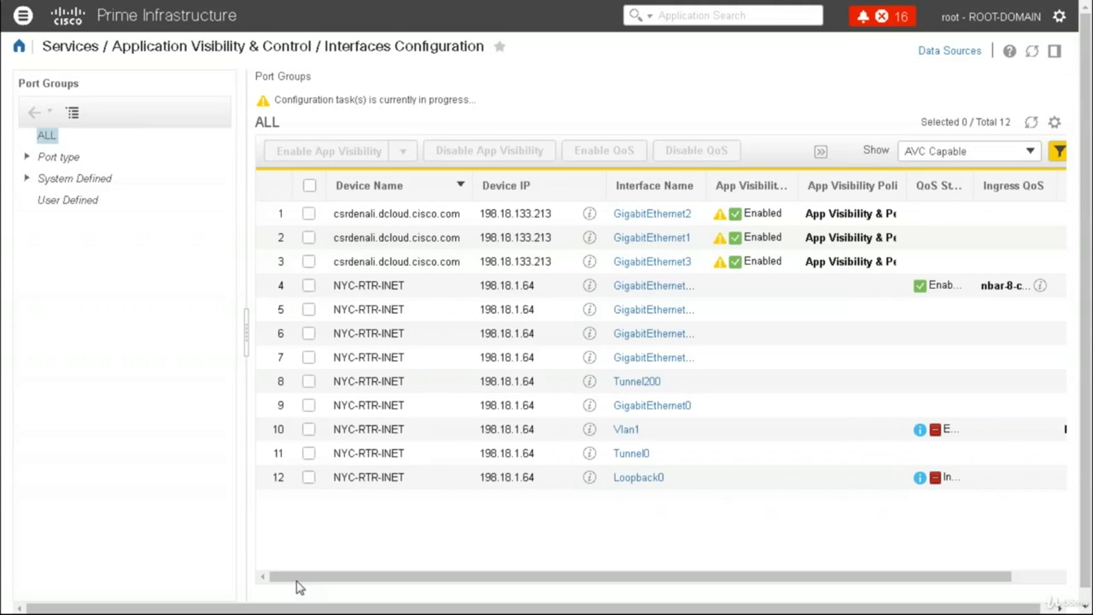
pyautogui.click(308, 357)
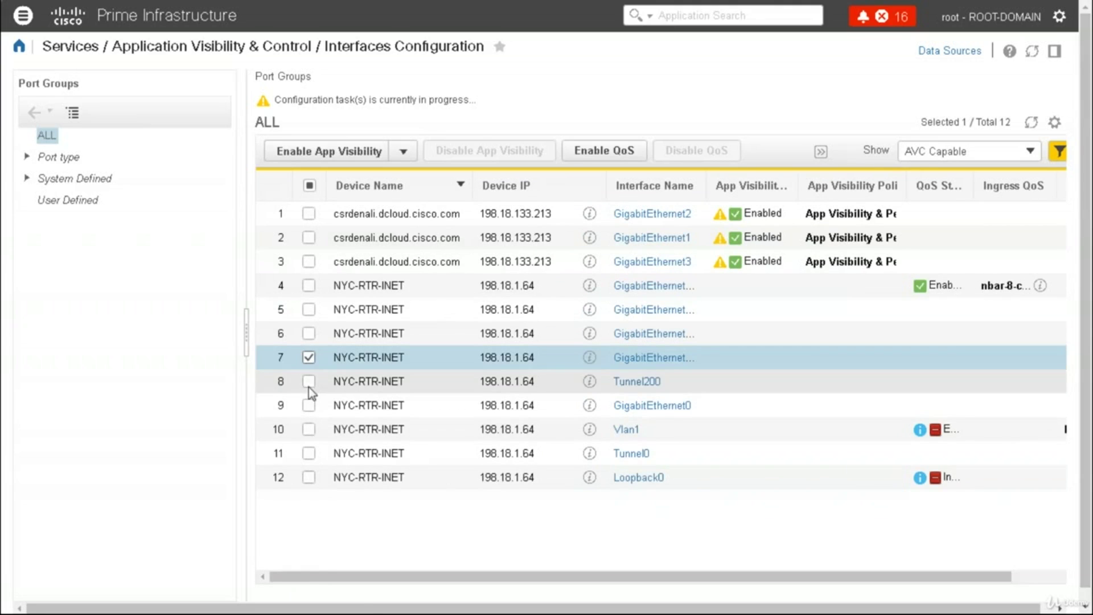
pyautogui.click(308, 381)
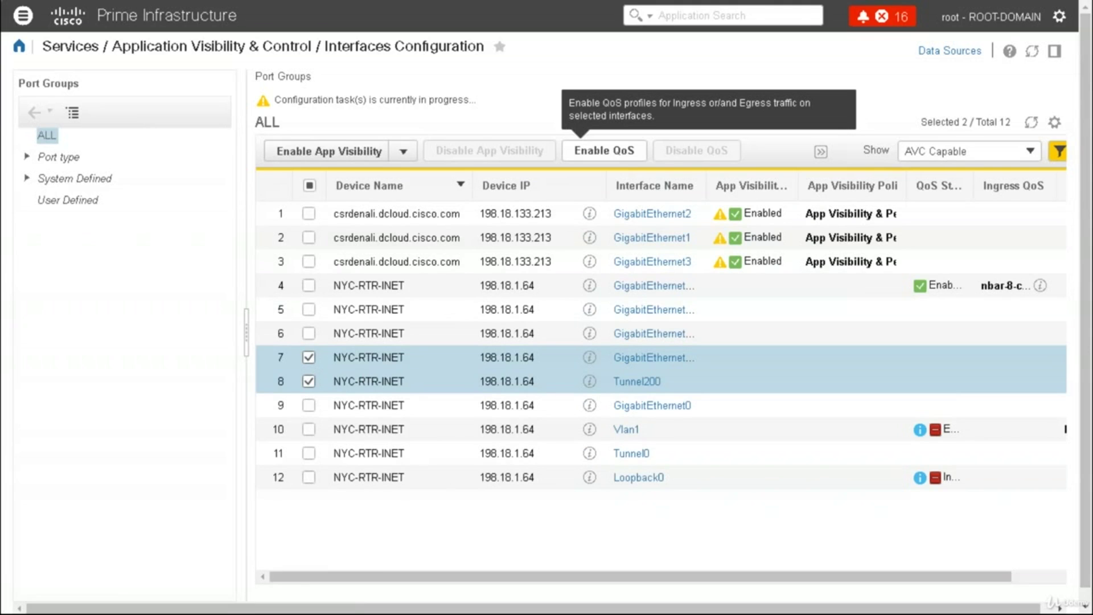
pyautogui.click(603, 150)
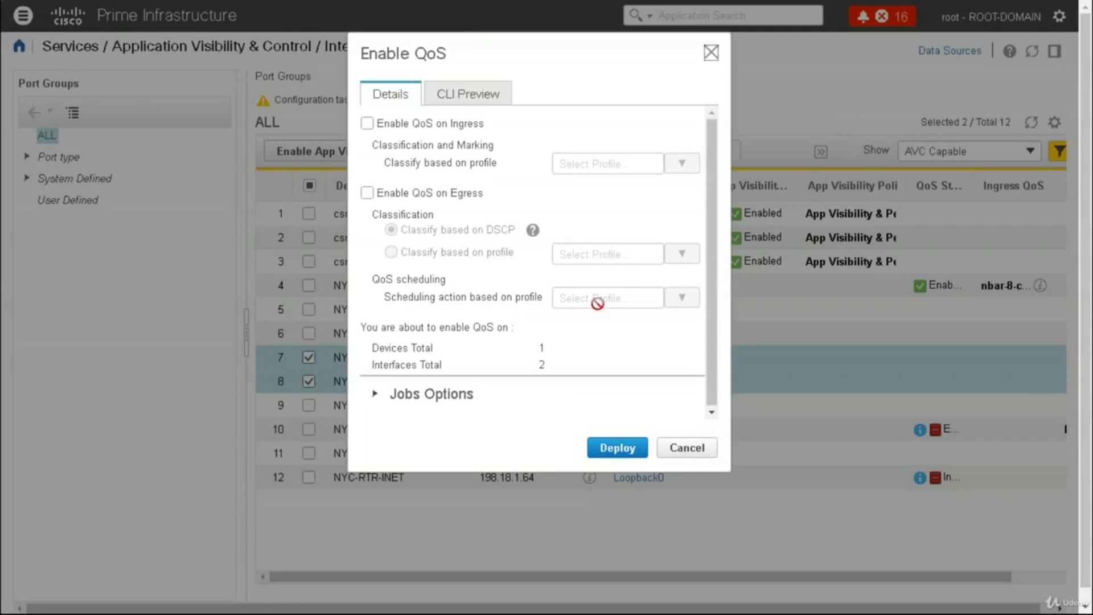
pyautogui.click(475, 101)
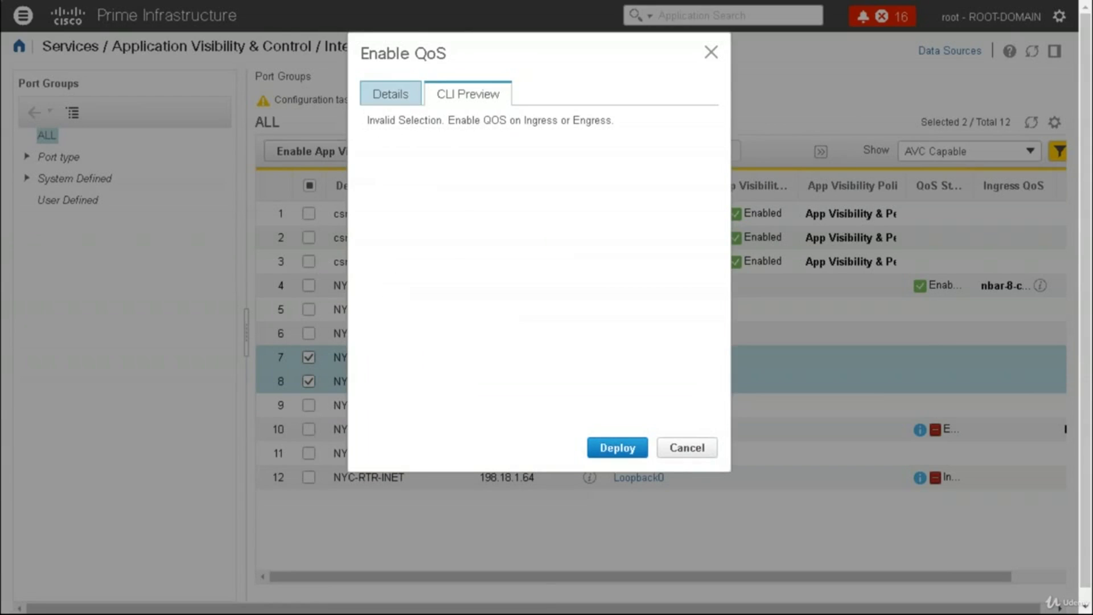
pyautogui.click(406, 101)
# Set ingress QoS with the nbar-12-cls profile, then cancel deployment at the mixed-profile warning
pyautogui.click(367, 124)
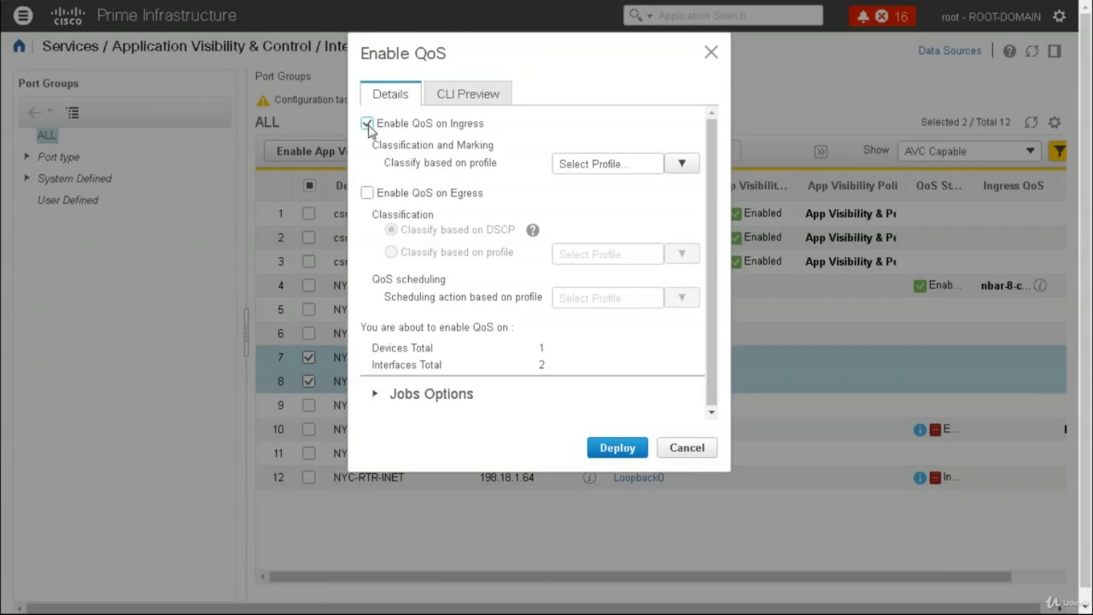
pyautogui.click(672, 168)
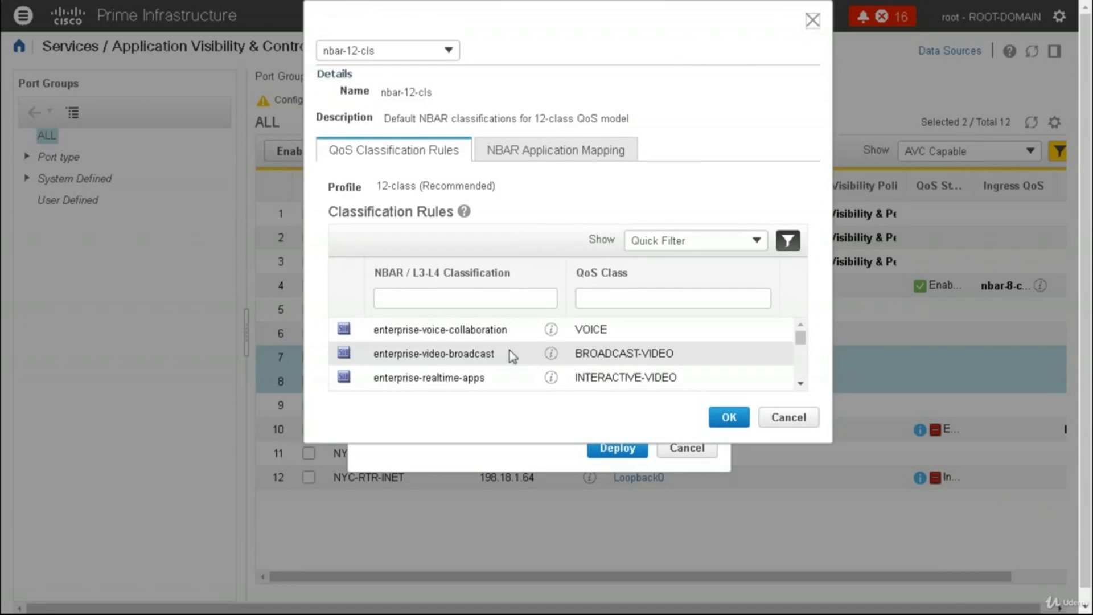
pyautogui.doubleClick(401, 336)
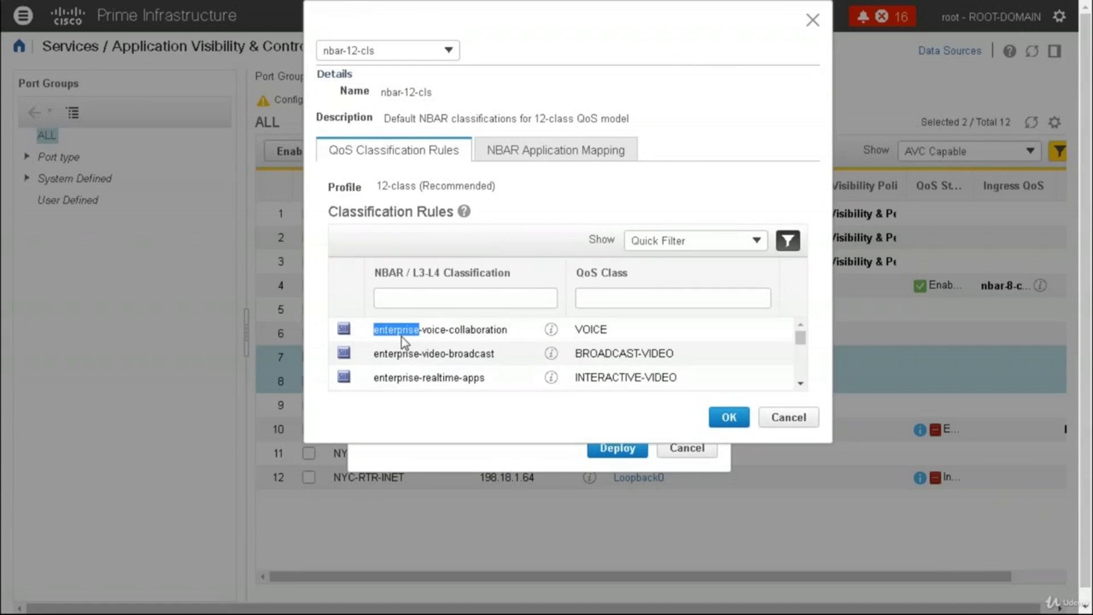
pyautogui.doubleClick(591, 329)
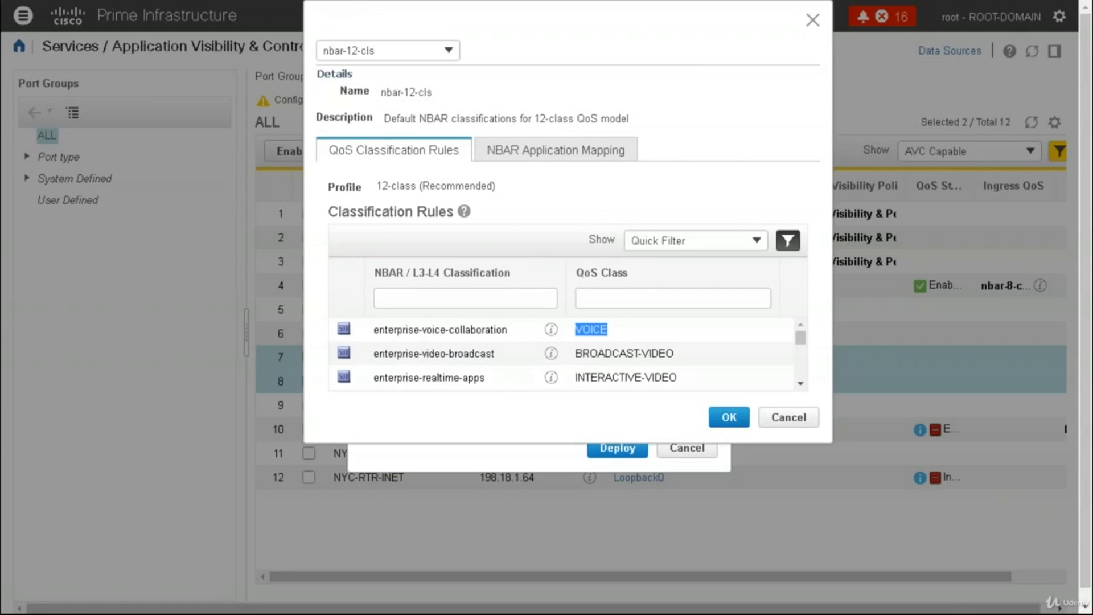
pyautogui.click(729, 417)
pyautogui.click(618, 454)
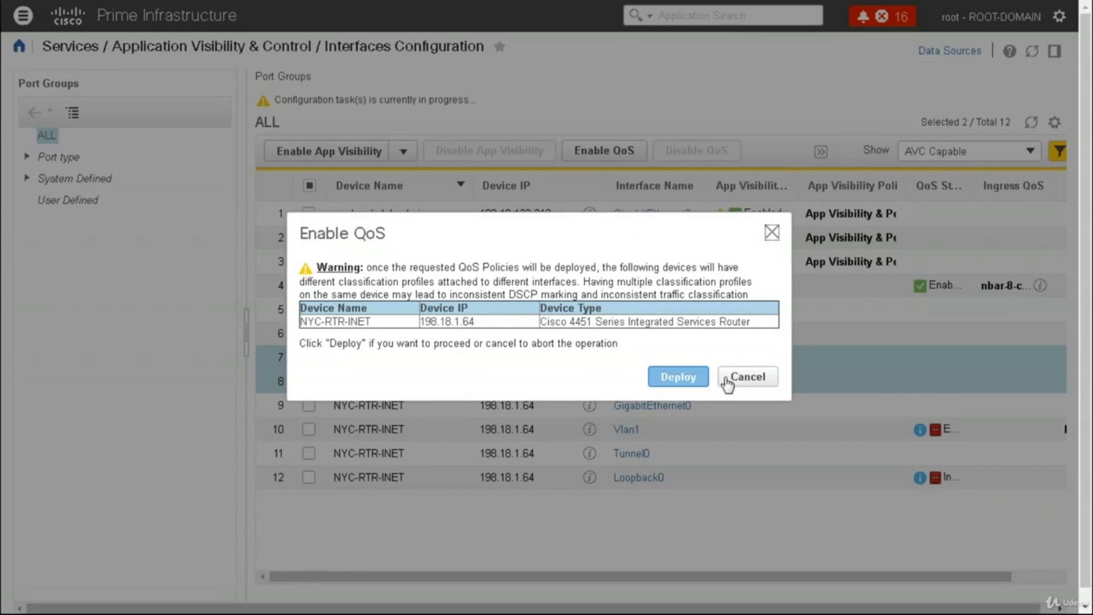
pyautogui.click(726, 379)
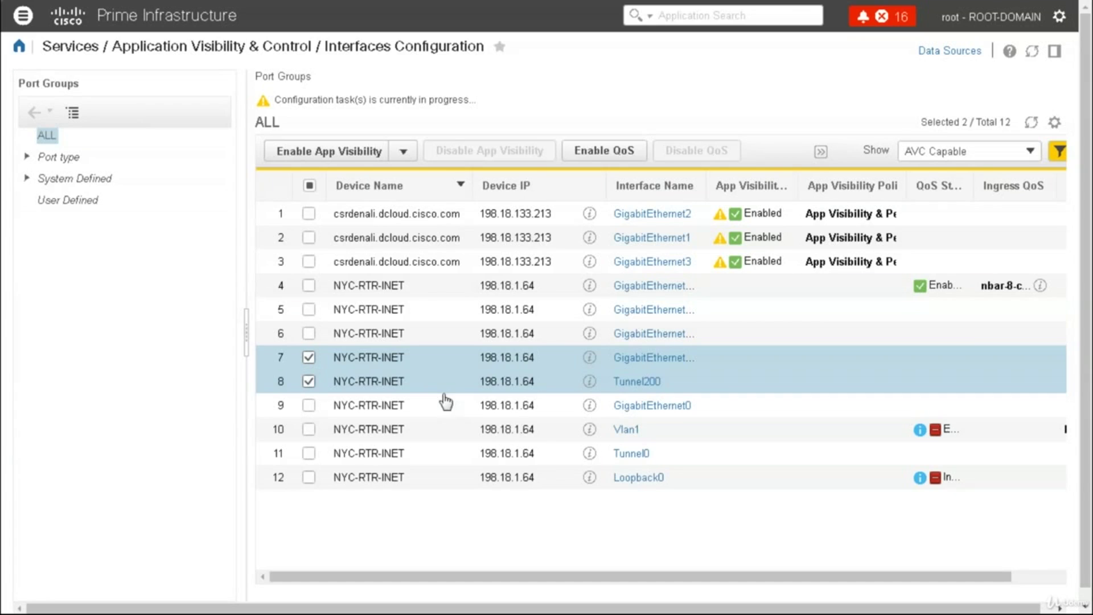
# Enable ingress QoS with nbar-12-cls on GigabitEthernet0/0/2 and Tunnel200, check the CLI, and deploy past the warning
pyautogui.click(583, 151)
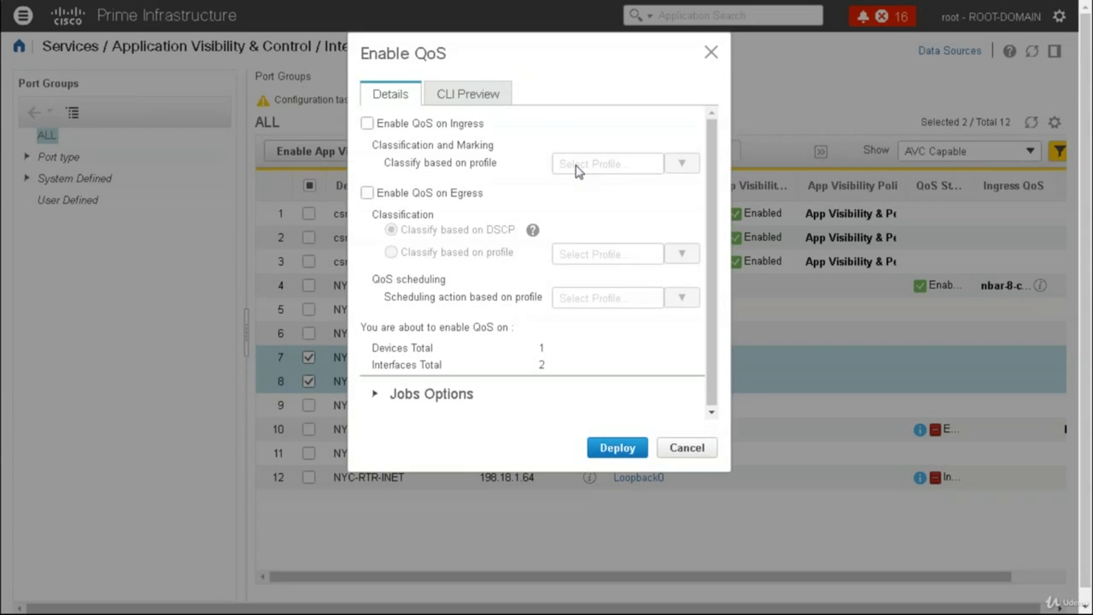
pyautogui.click(366, 124)
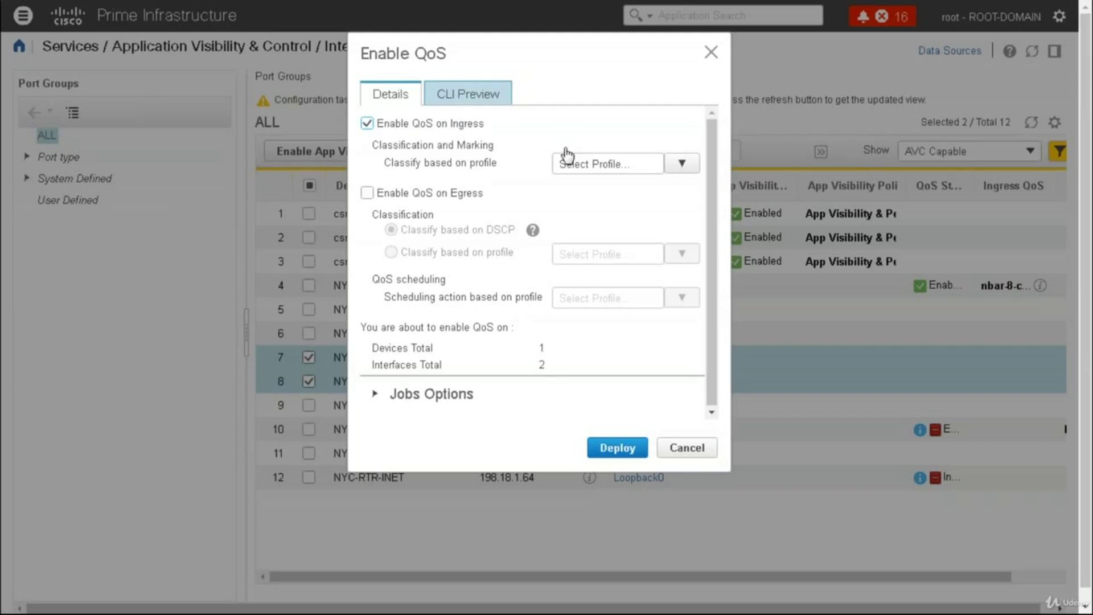
pyautogui.click(607, 163)
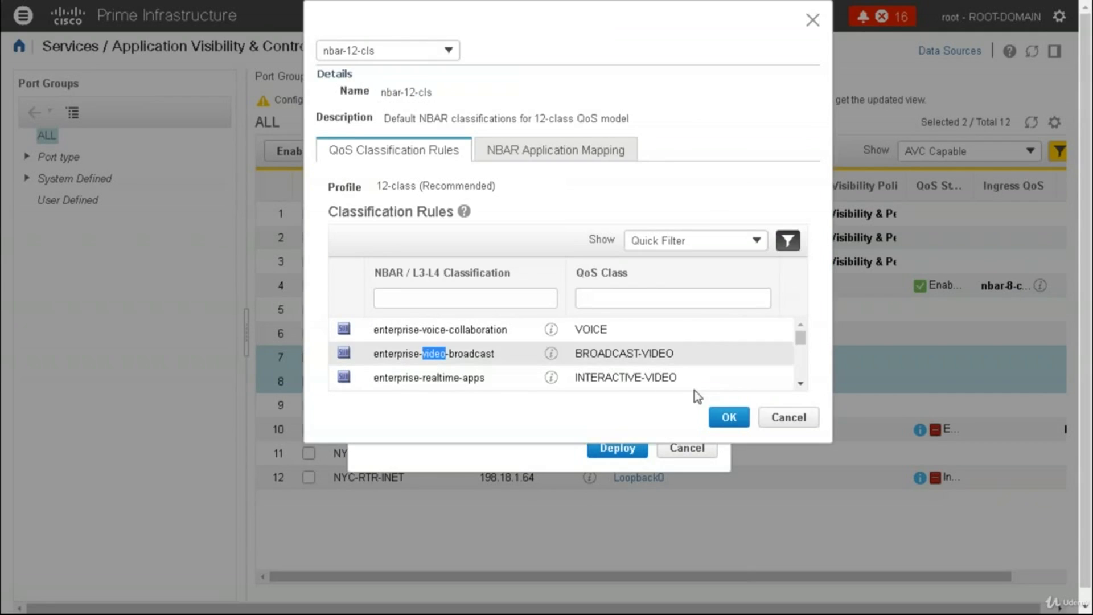
pyautogui.click(728, 417)
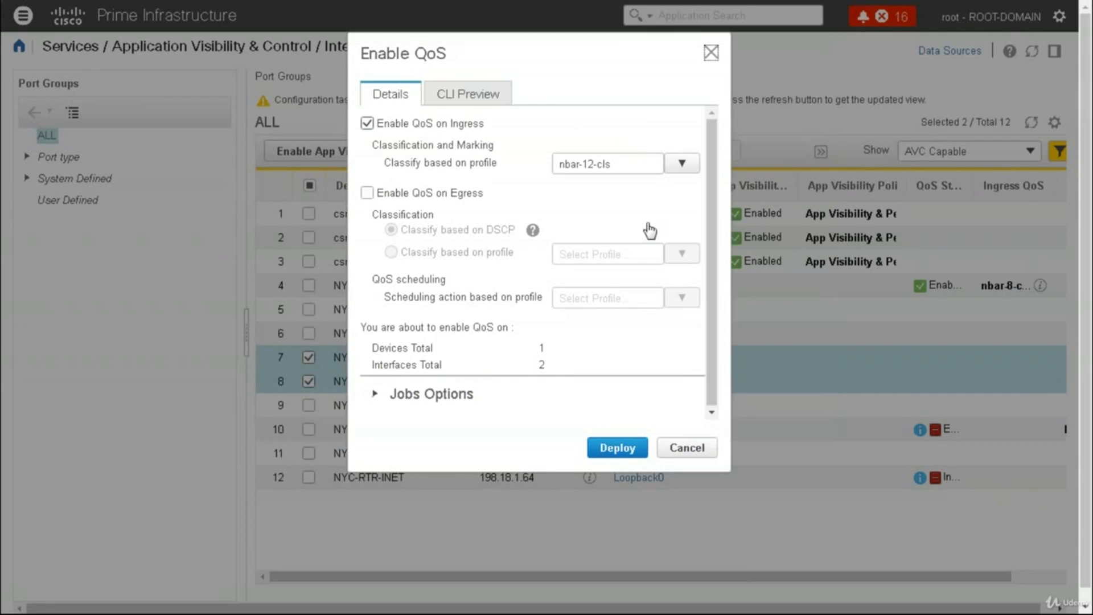
pyautogui.click(489, 108)
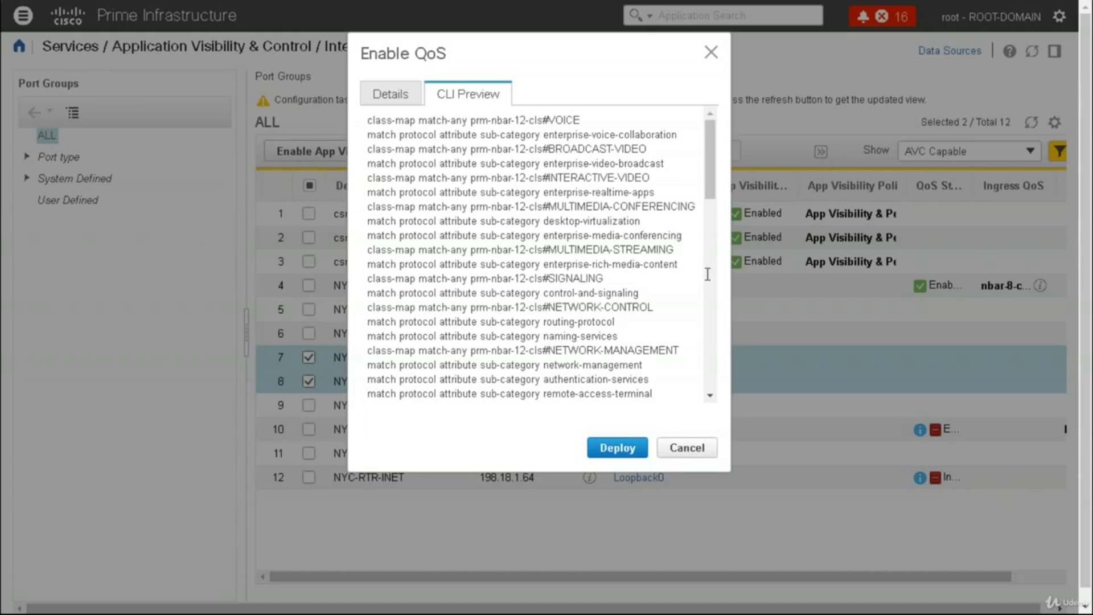
pyautogui.scroll(-8, 707, 283)
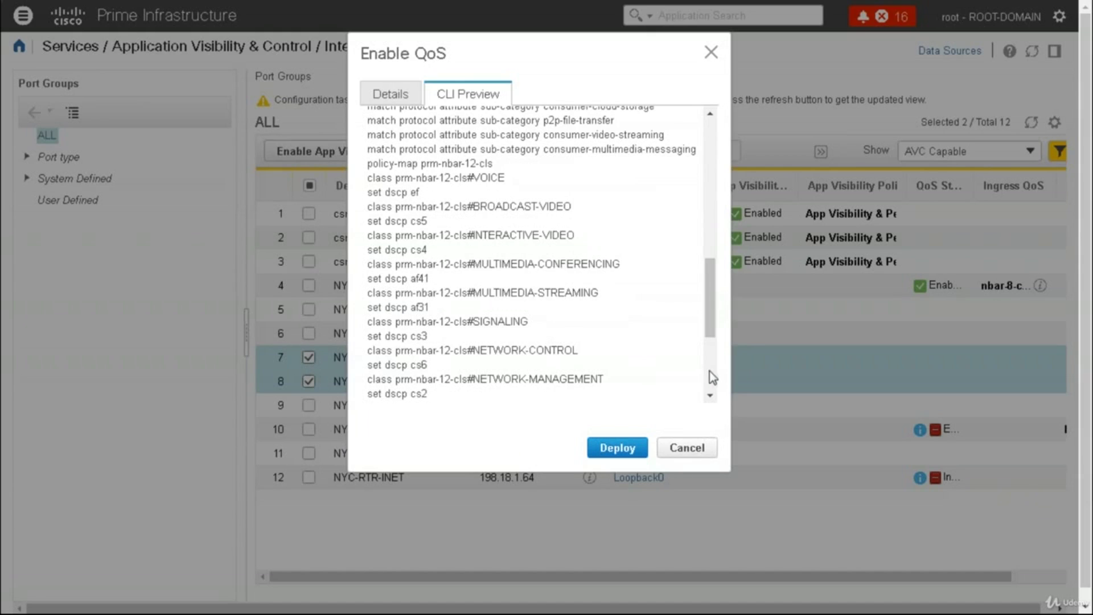
pyautogui.scroll(-4, 712, 380)
pyautogui.click(619, 447)
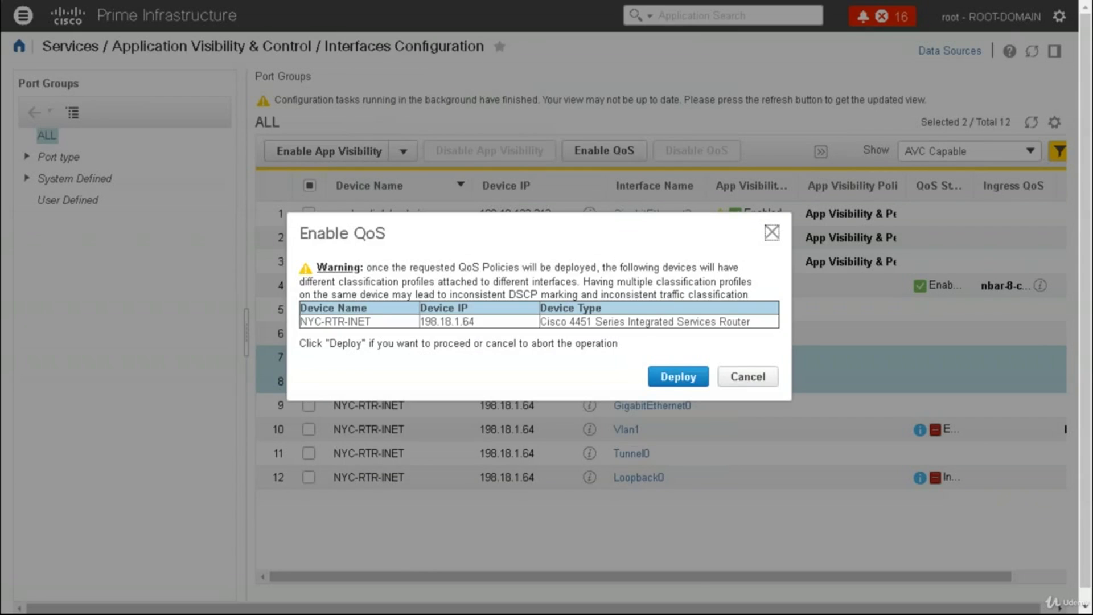
pyautogui.click(678, 376)
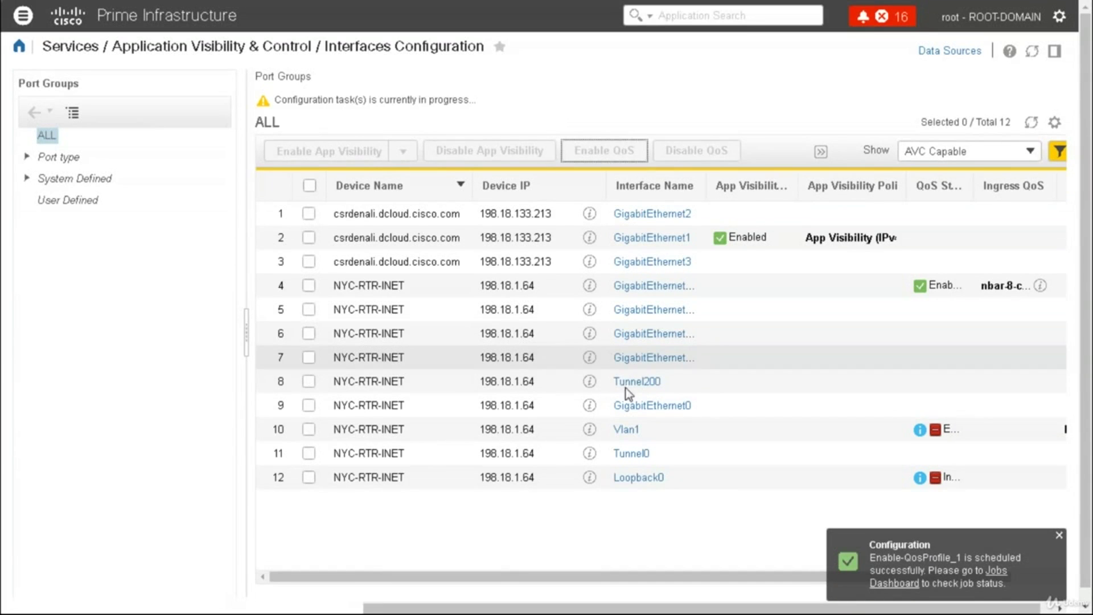
# Dismiss the job notification and open the Lync Monitoring page
pyautogui.click(1057, 535)
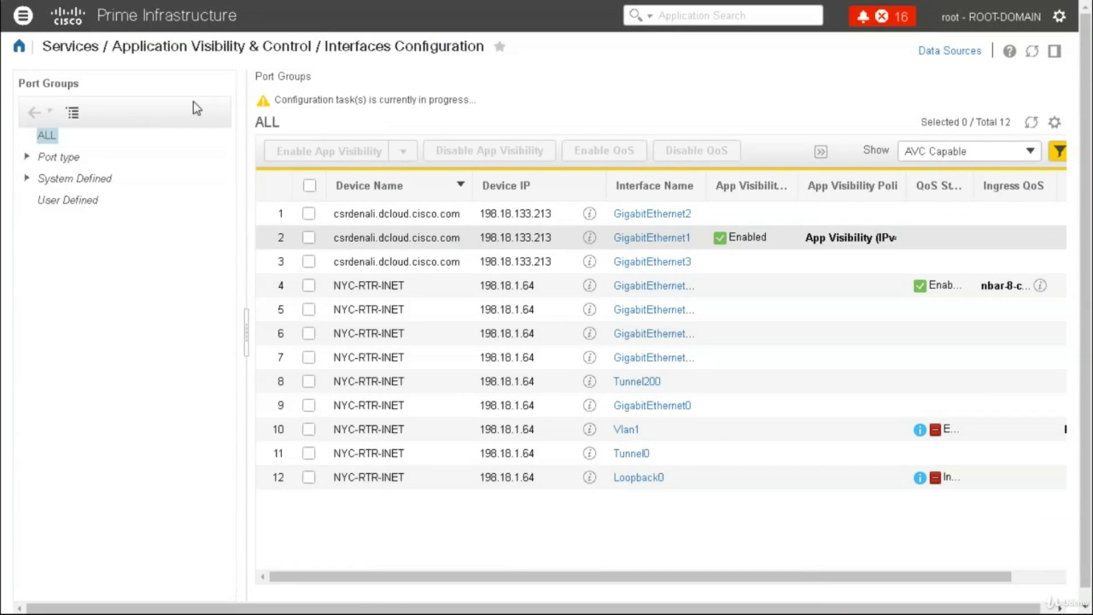
pyautogui.click(24, 23)
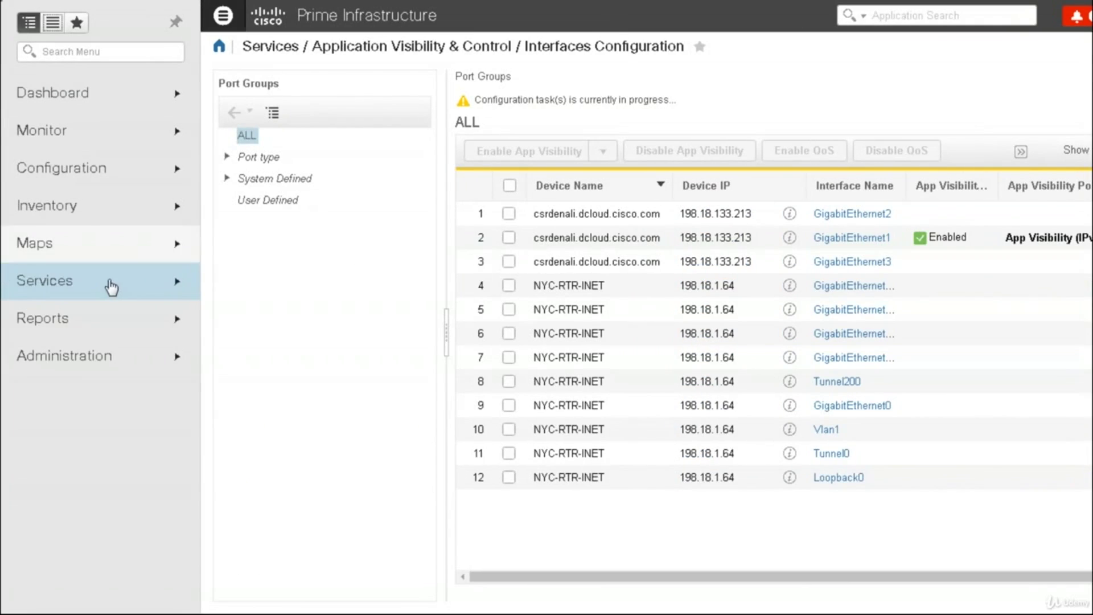
pyautogui.click(111, 287)
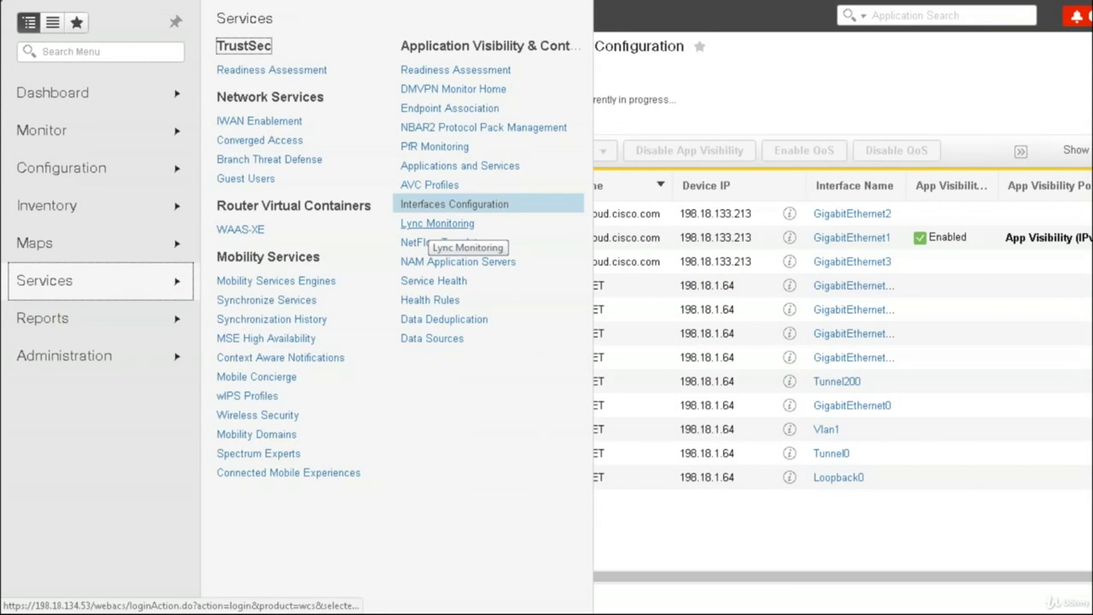
pyautogui.click(433, 224)
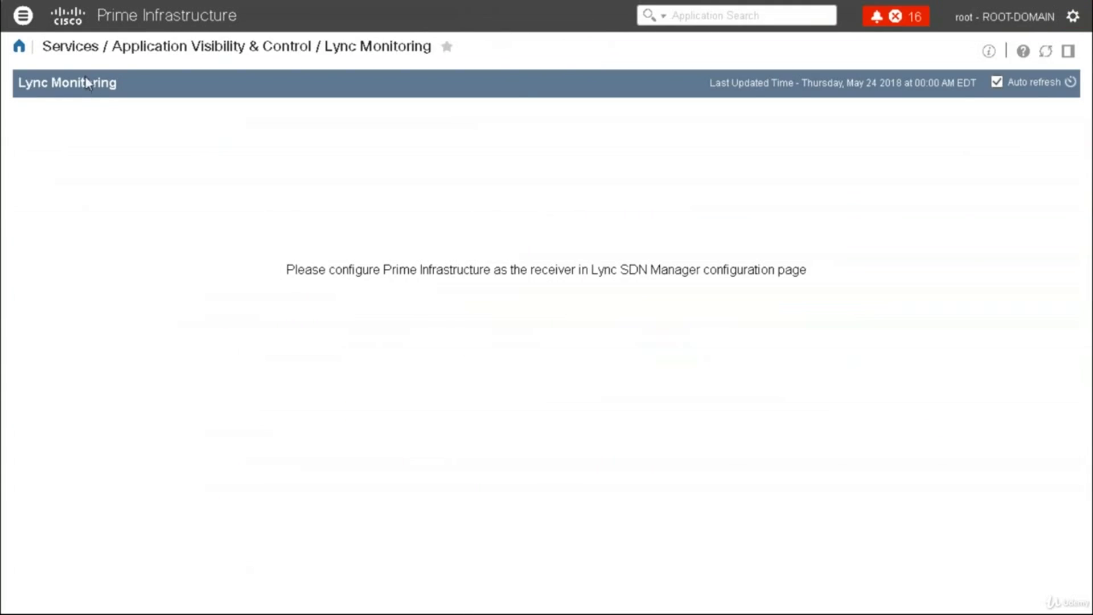
# In NetFlow Templates, tick Flexible_Netflow-App-Trafic-1 and Flexible_Netflow-App-Trafic-2
pyautogui.click(22, 16)
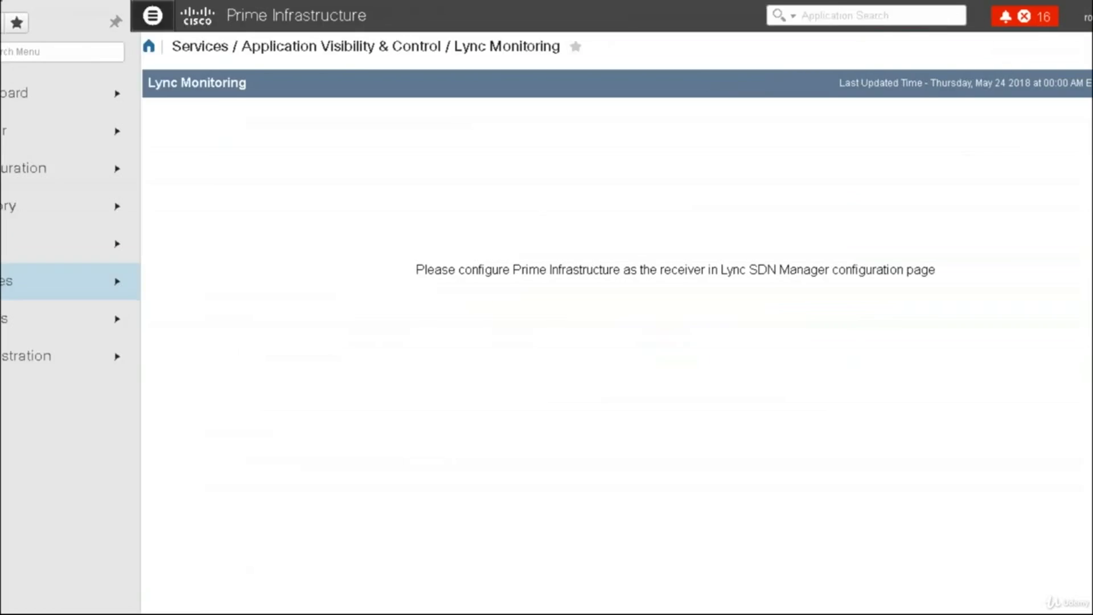
pyautogui.moveTo(84, 154)
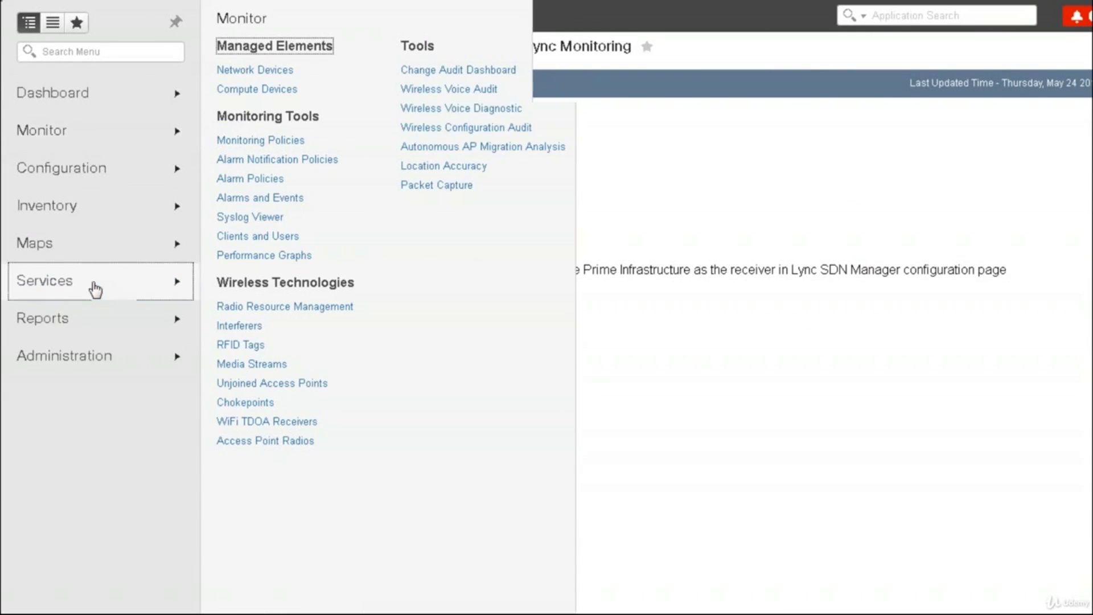
pyautogui.moveTo(95, 289)
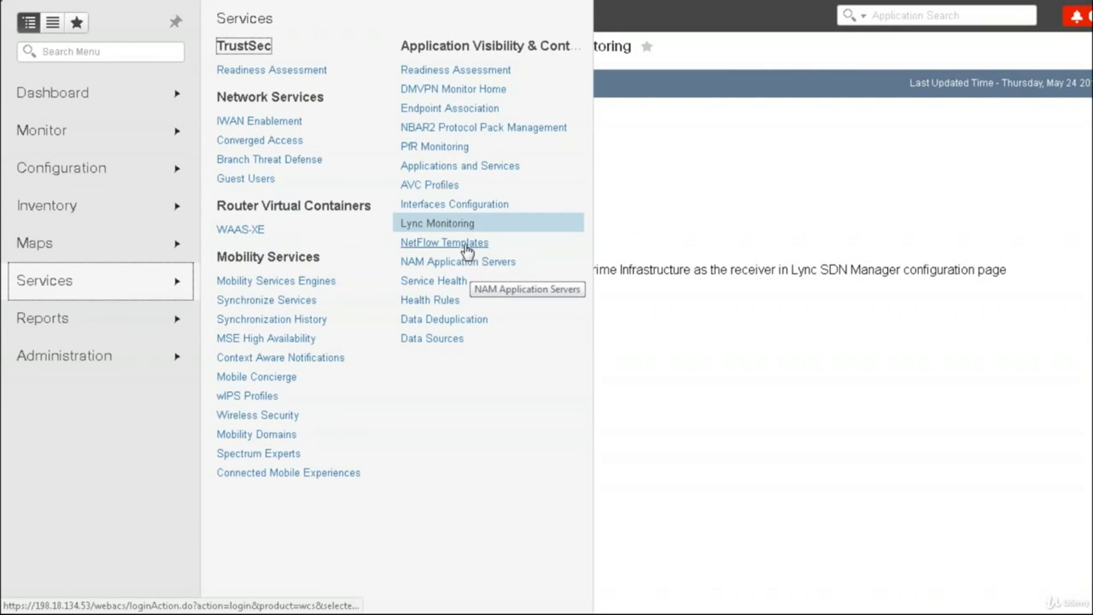
pyautogui.click(464, 244)
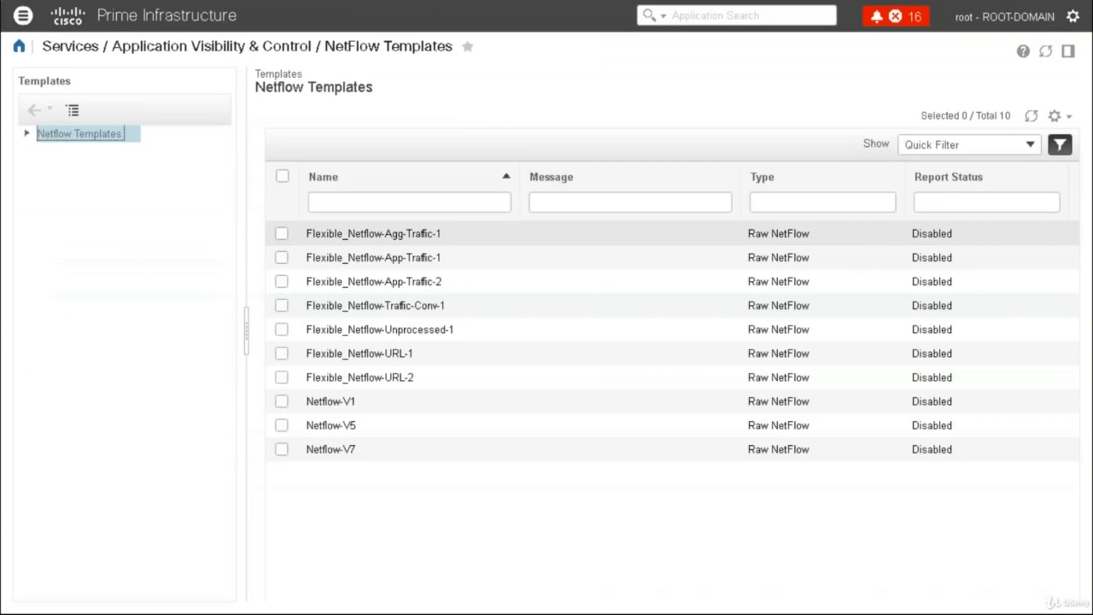
pyautogui.click(281, 259)
pyautogui.click(282, 281)
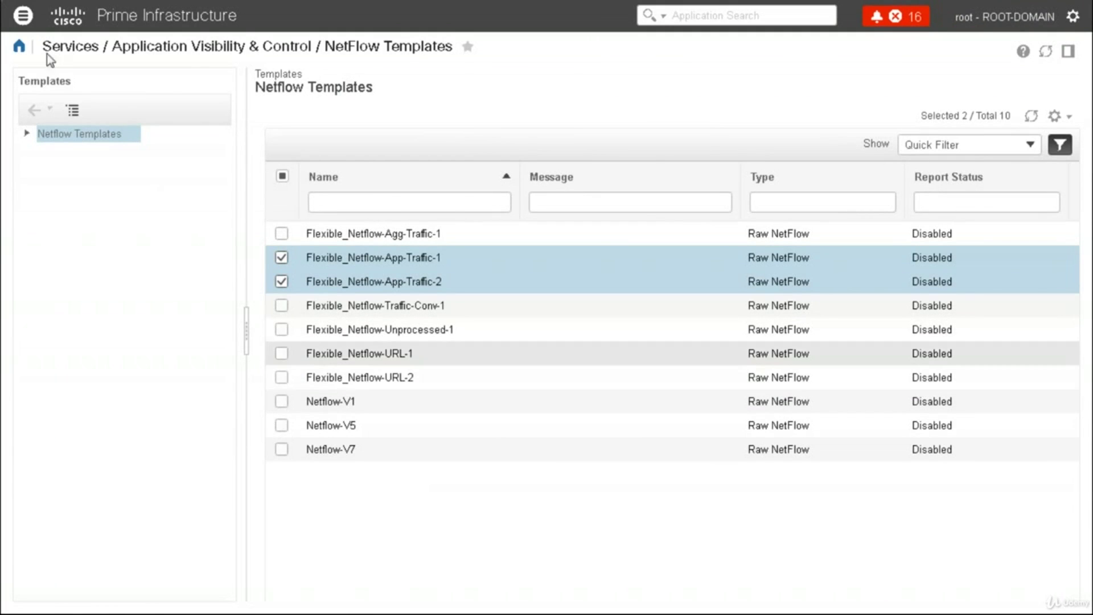
# Check the empty NAM Application Servers list, then go to Service Health
pyautogui.click(23, 15)
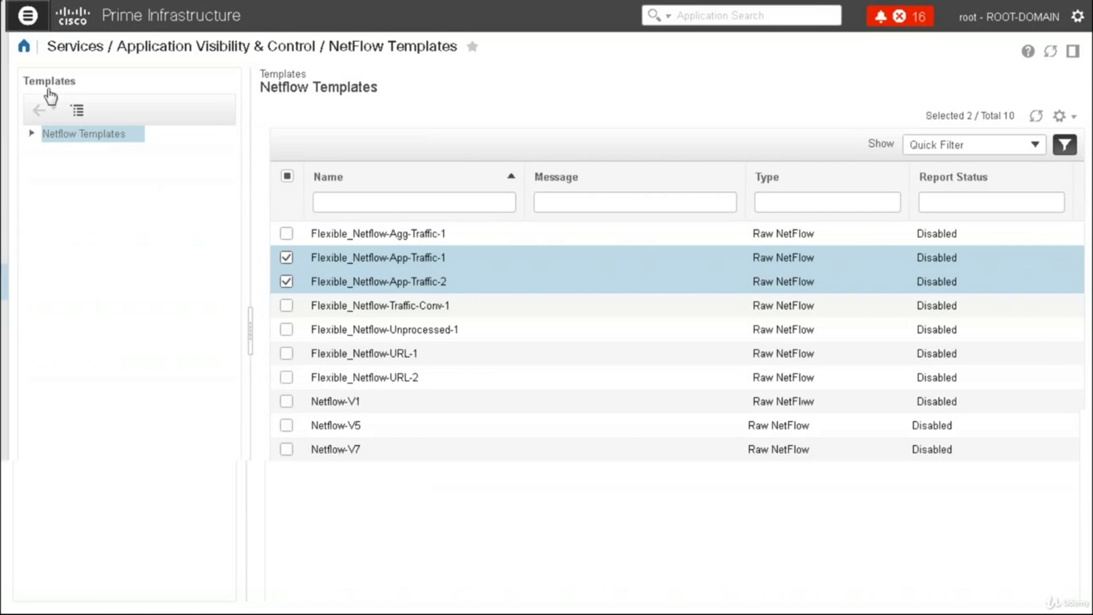
pyautogui.click(97, 291)
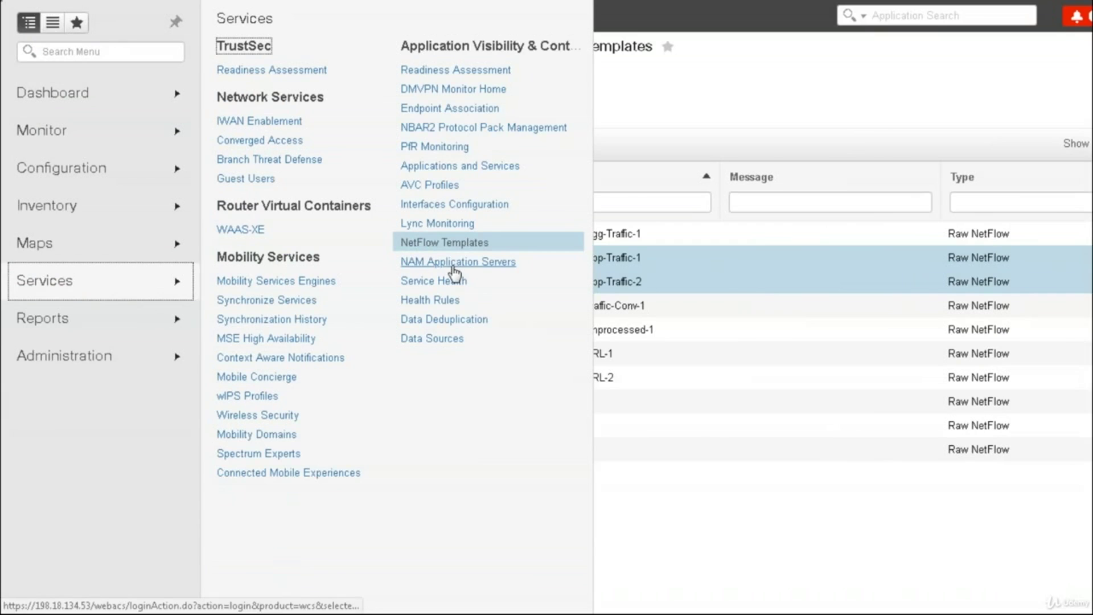
pyautogui.click(474, 271)
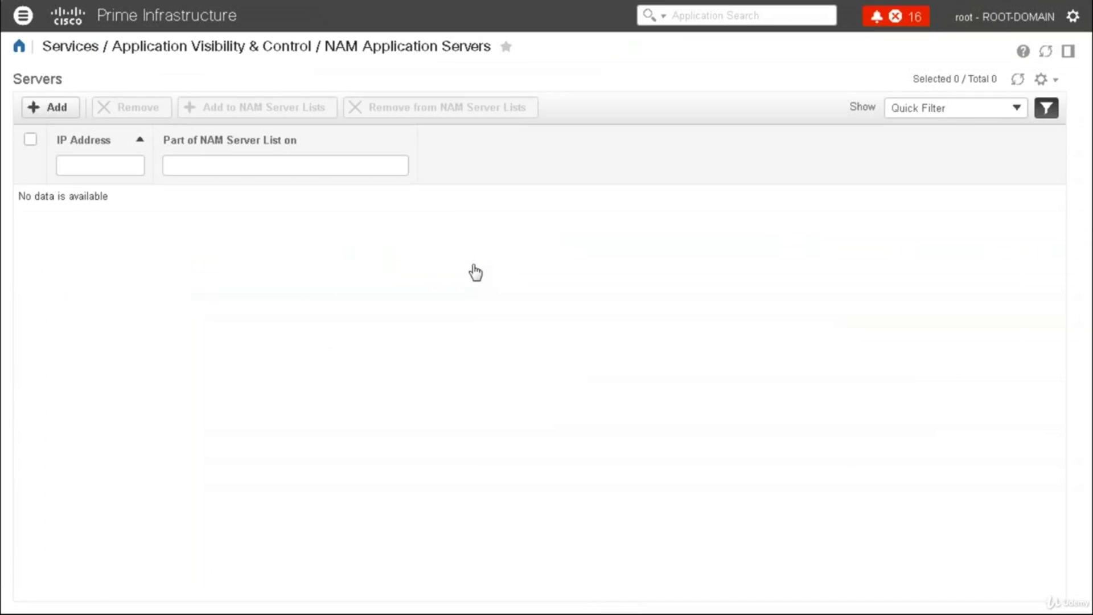
pyautogui.click(23, 16)
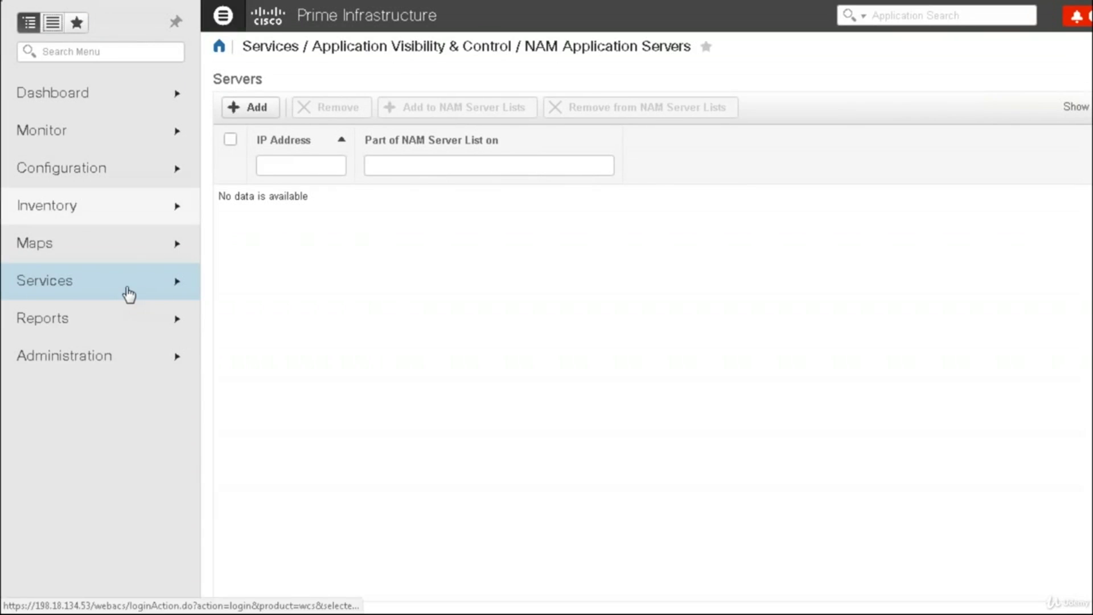
pyautogui.moveTo(132, 293)
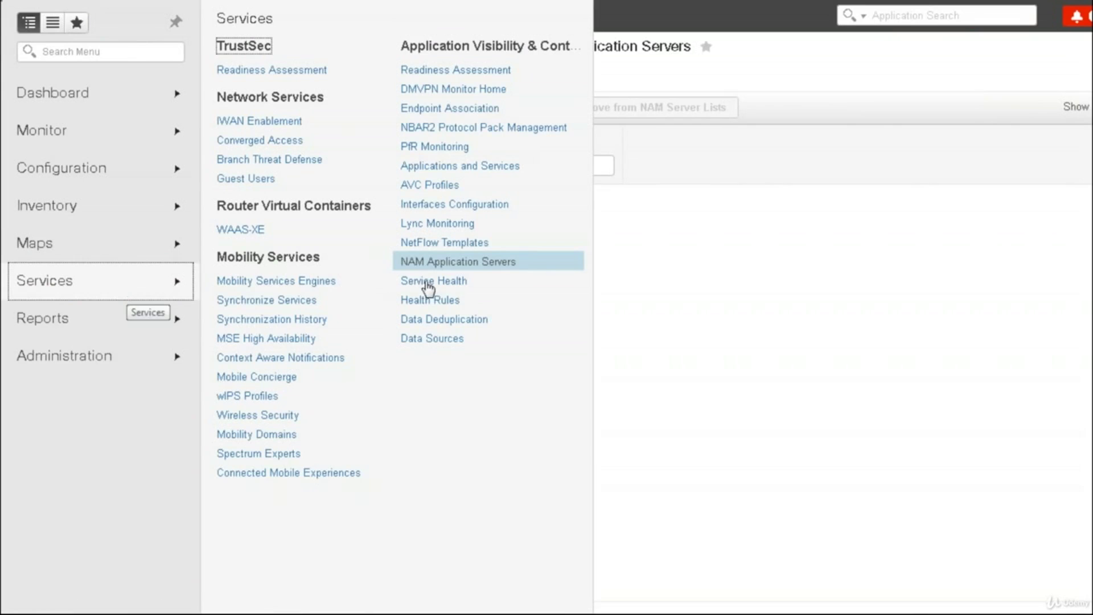
pyautogui.click(431, 282)
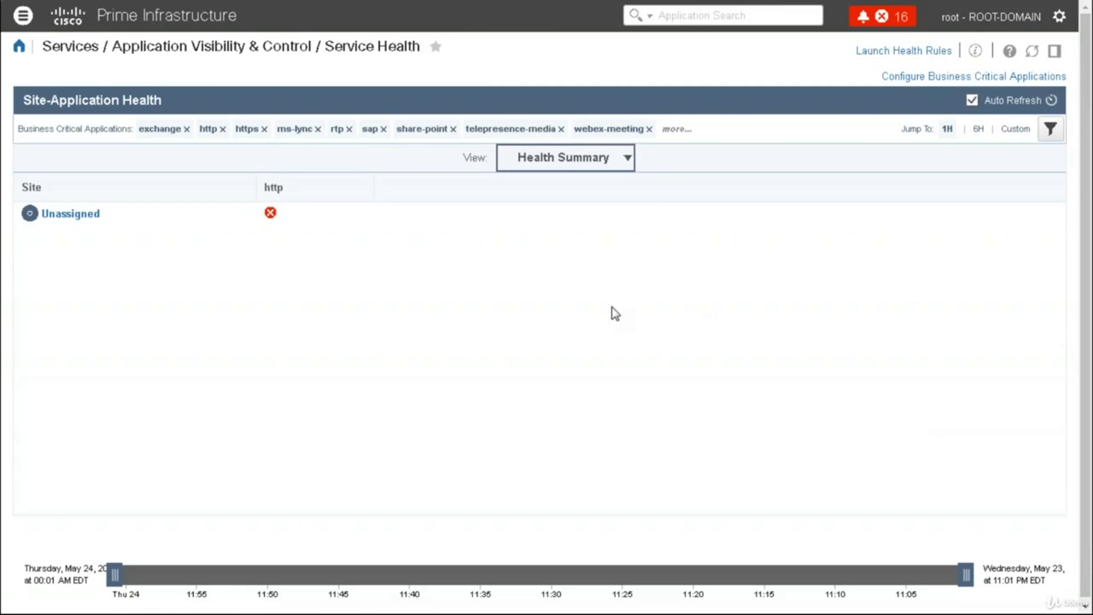
# Switch site health to the Health Timeline view and show all business critical application filters
pyautogui.click(622, 164)
pyautogui.click(623, 181)
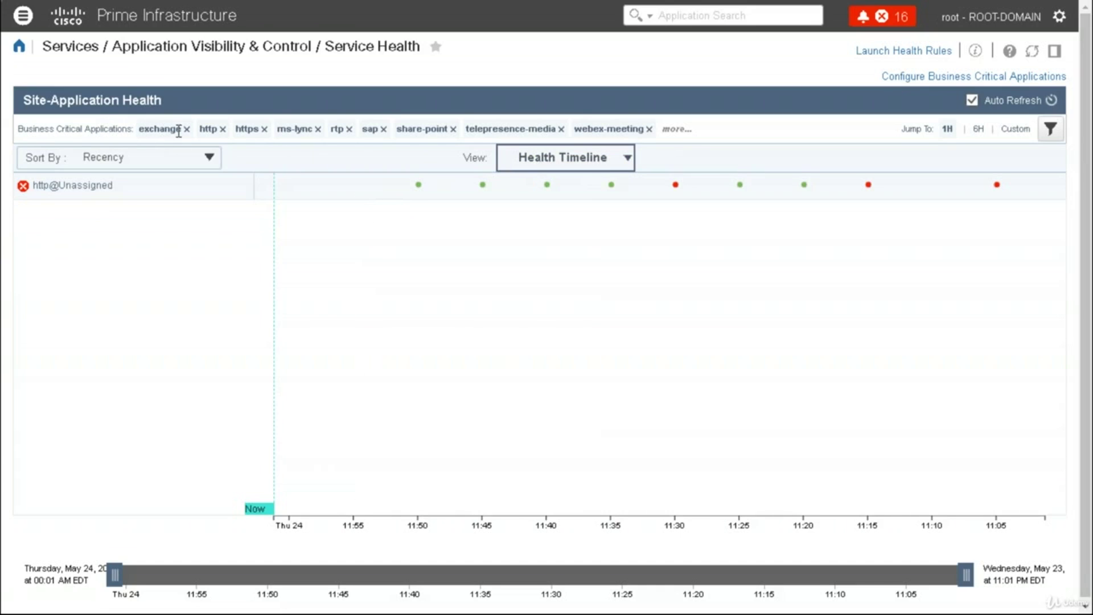
pyautogui.click(681, 130)
# Go to the Health Rules page under Services
pyautogui.click(23, 16)
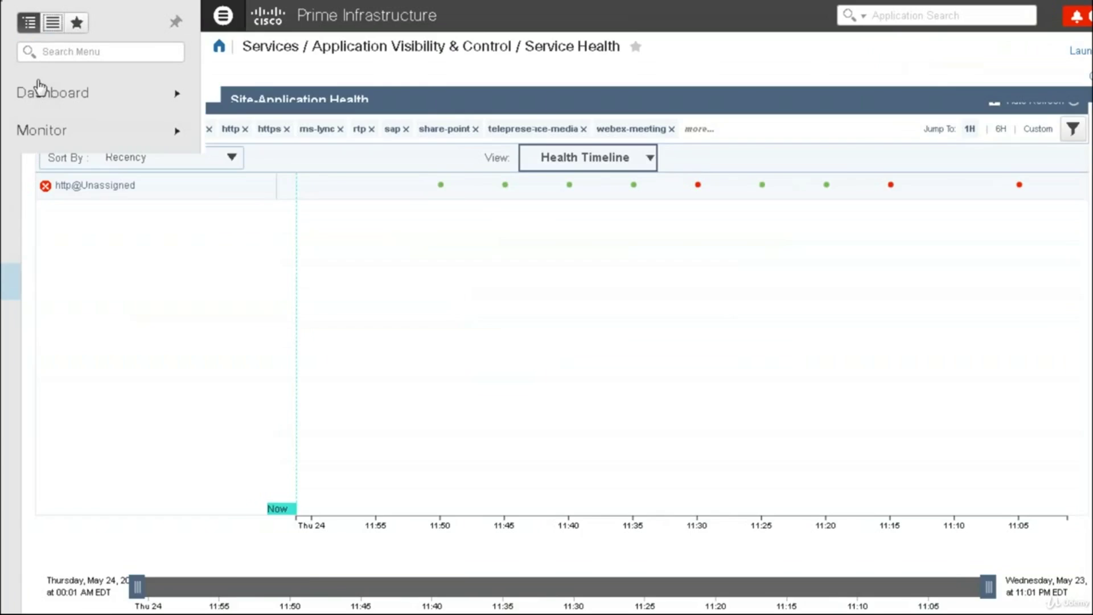
pyautogui.click(100, 278)
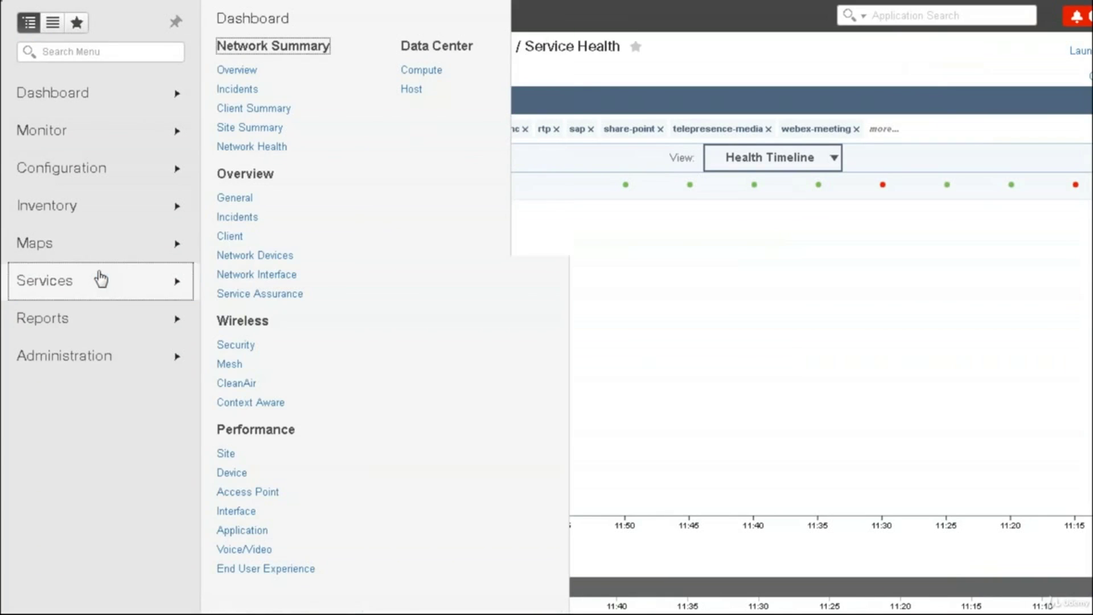
pyautogui.click(427, 281)
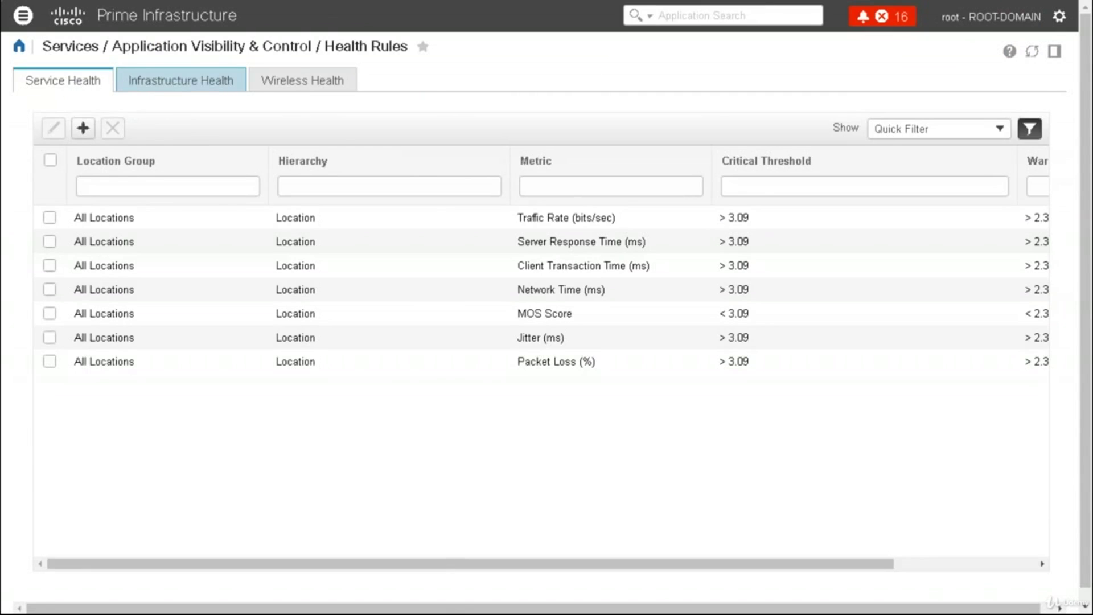
# Compare the Infrastructure Health and Wireless Health rules, ending back on Infrastructure
pyautogui.click(180, 80)
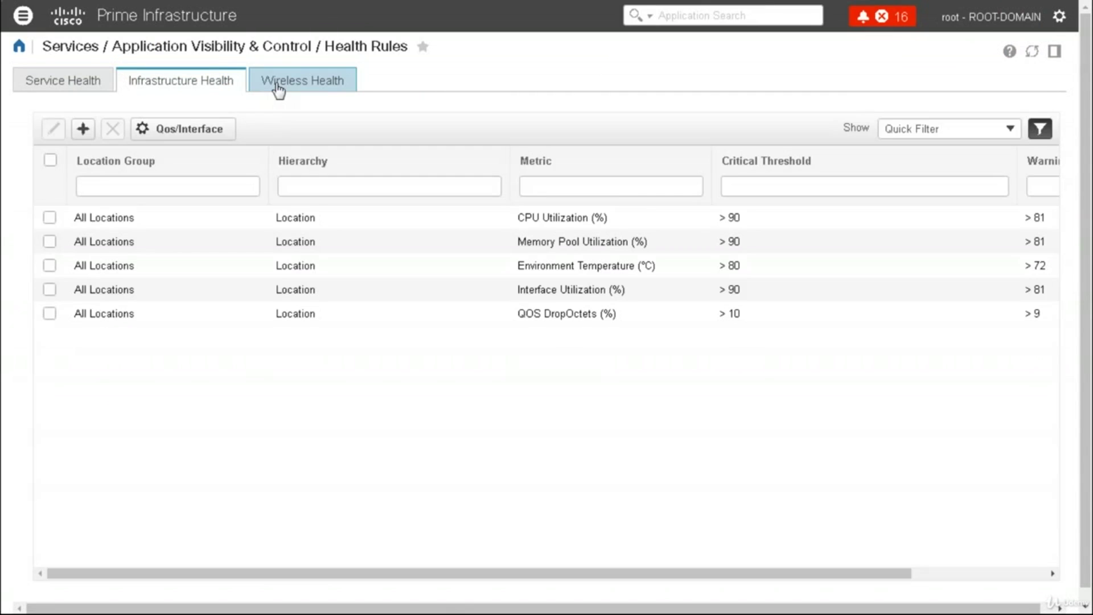
pyautogui.click(294, 84)
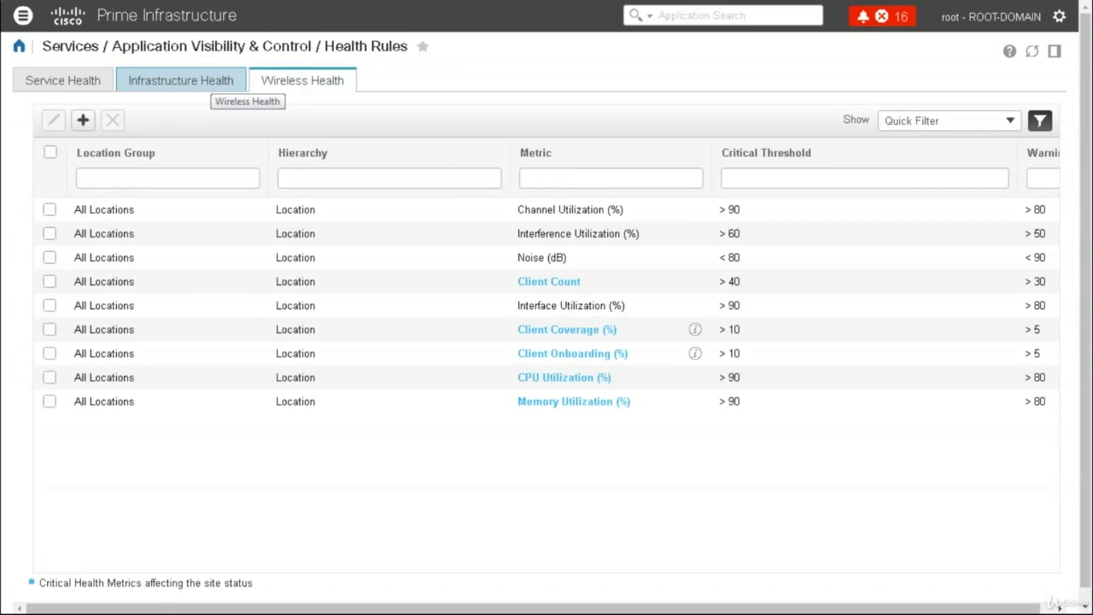
pyautogui.click(181, 81)
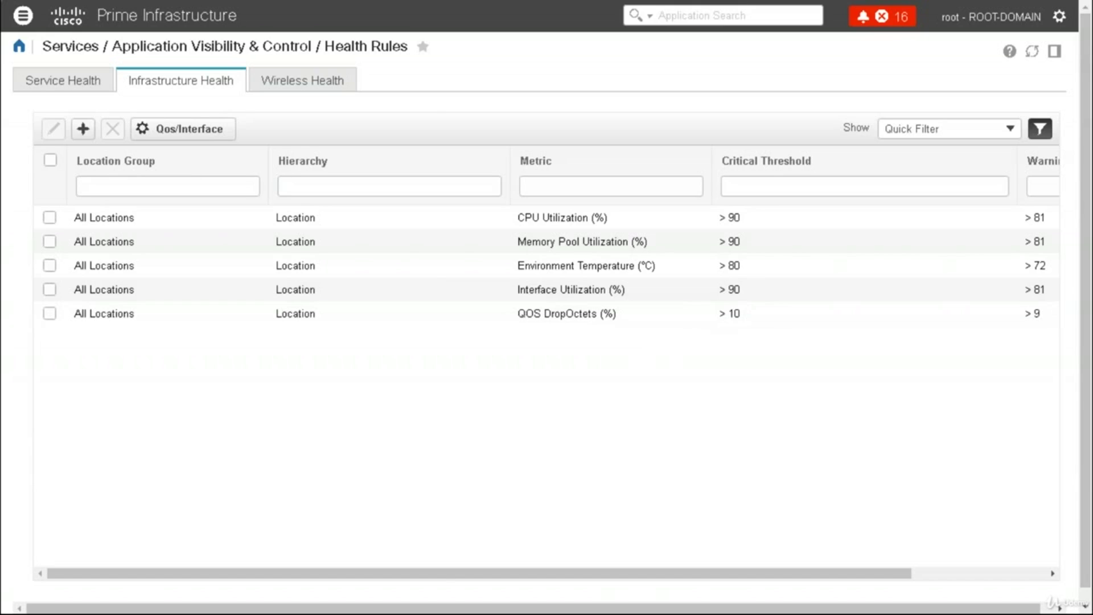
# Go to Services > Application Visibility & Control > Data Deduplication
pyautogui.click(23, 17)
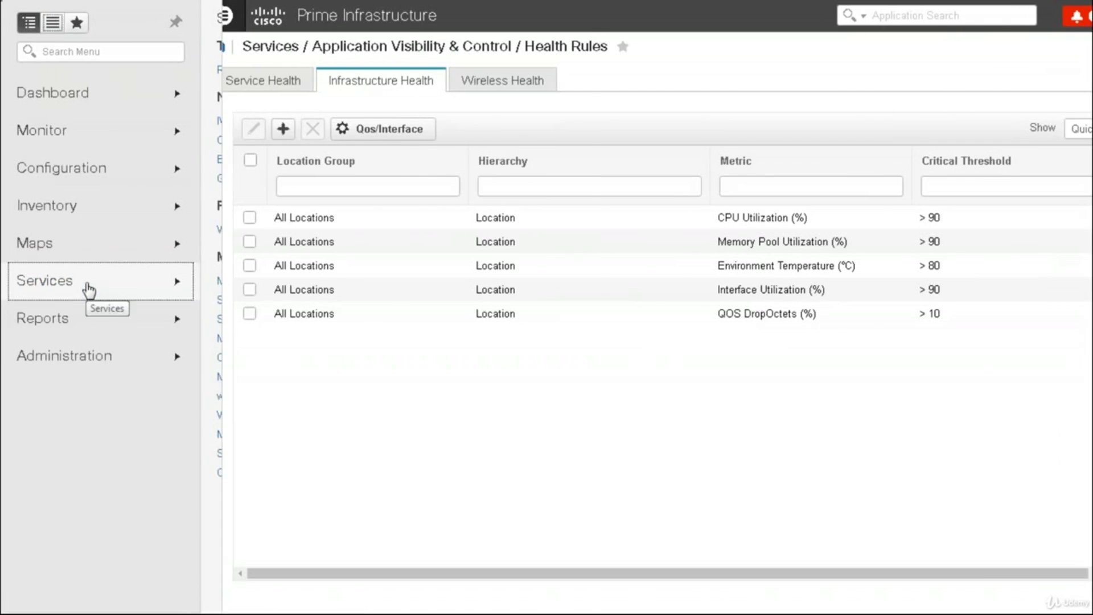
pyautogui.moveTo(88, 290)
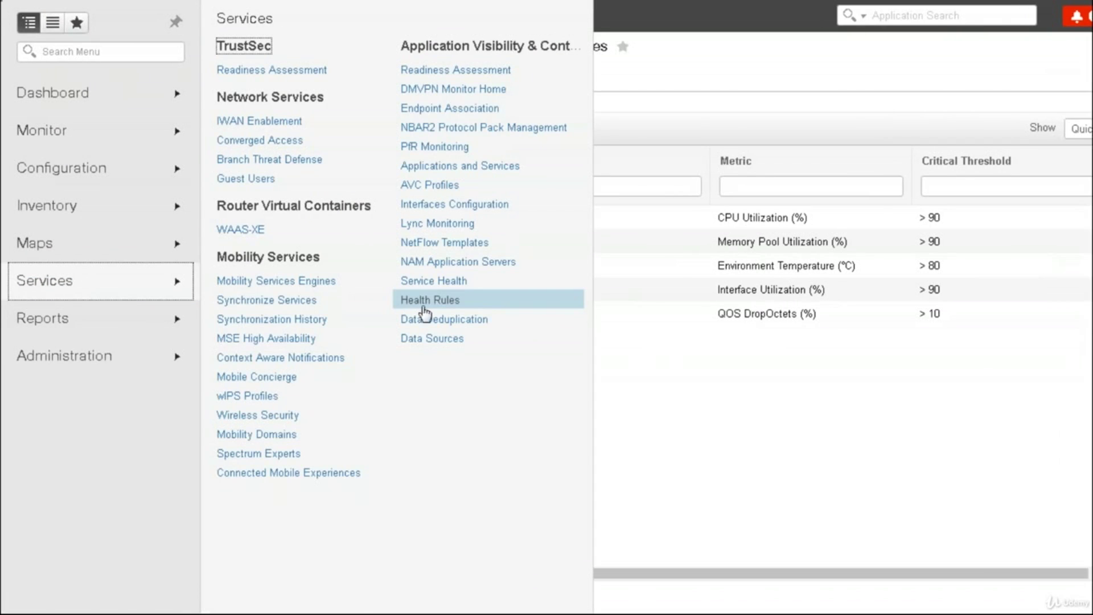
pyautogui.click(435, 322)
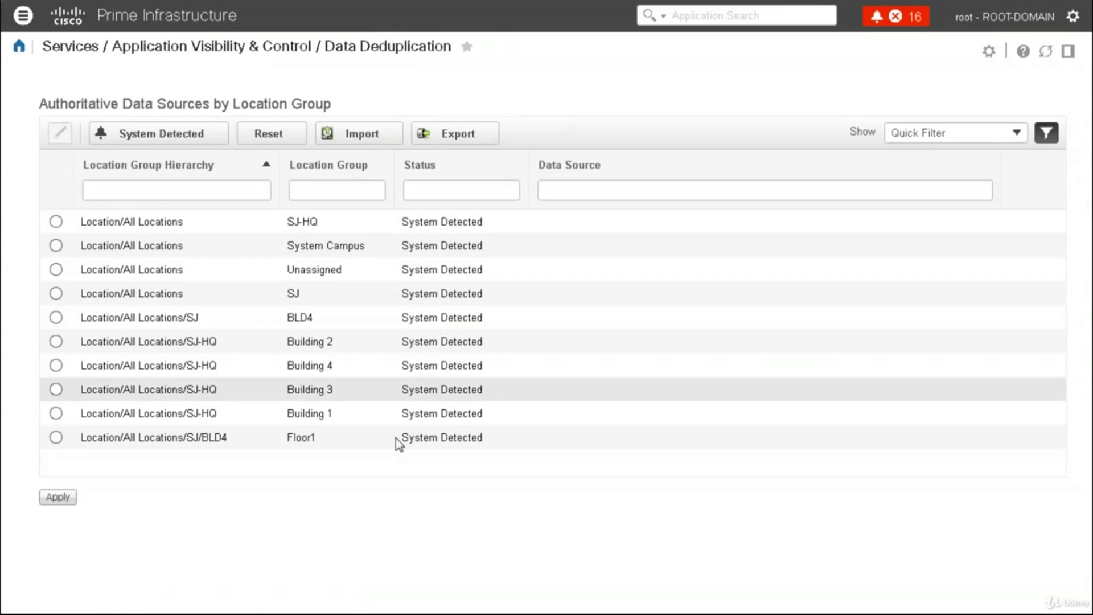
# View Data Sources showing csrdenali's NETFLOW source, then bring the Services submenu back up
pyautogui.click(24, 22)
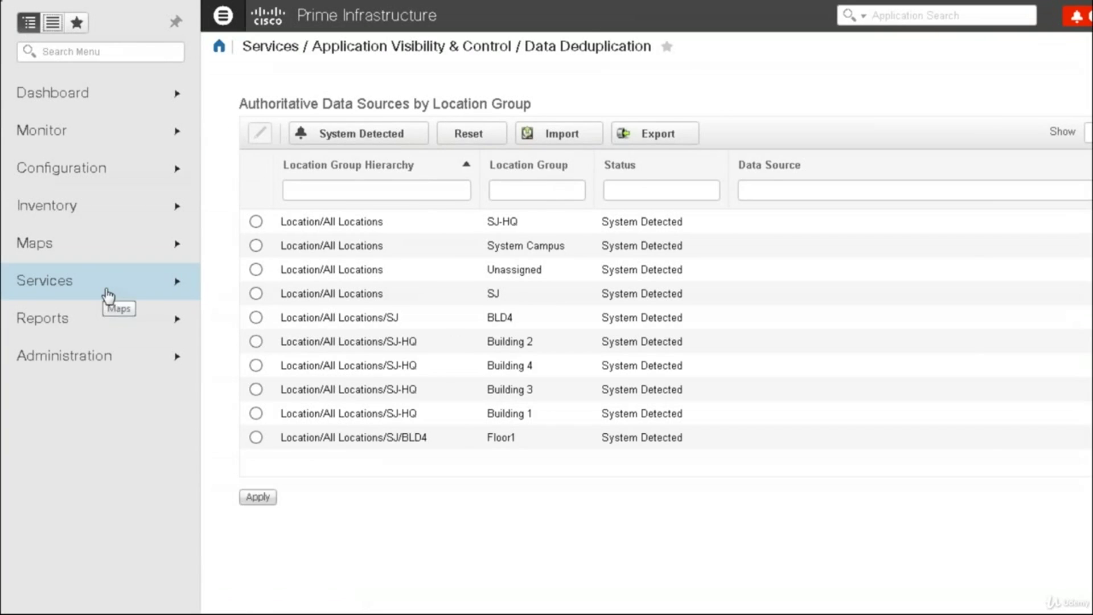
pyautogui.click(106, 294)
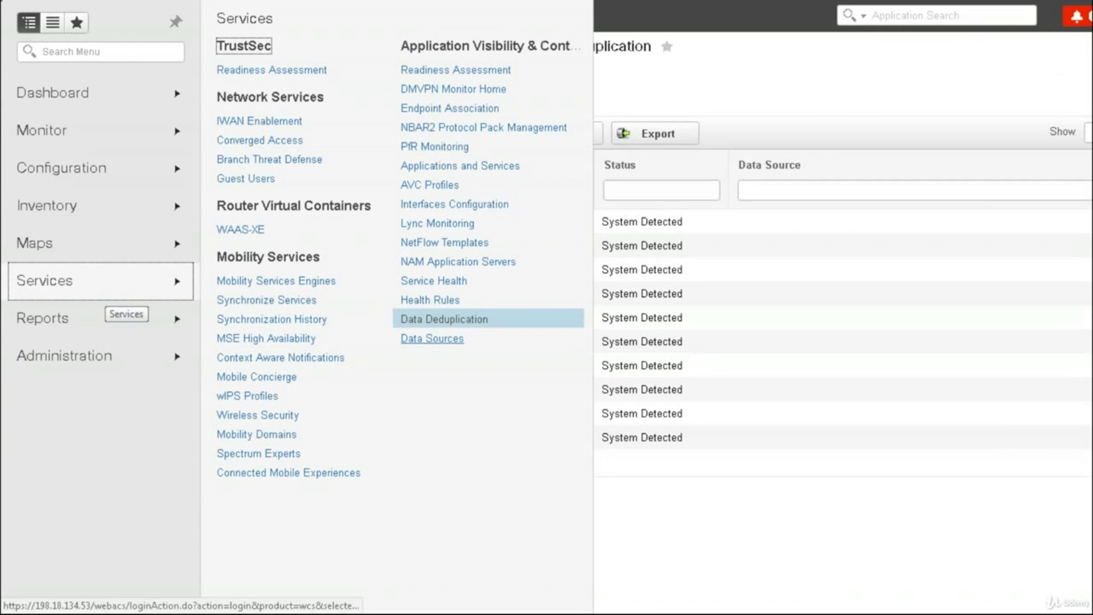
pyautogui.click(432, 338)
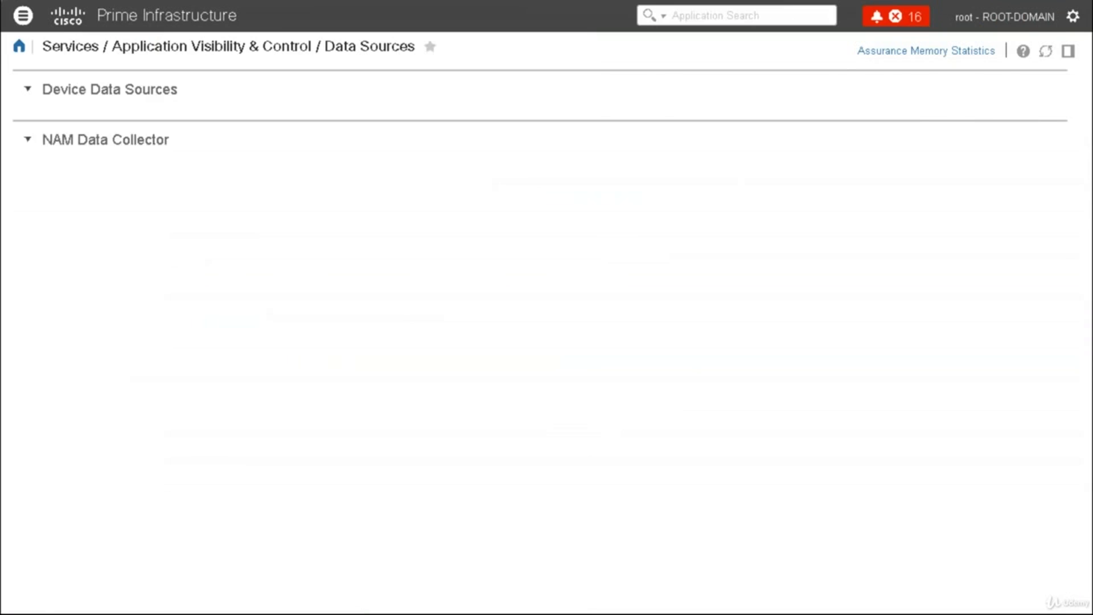
pyautogui.click(23, 15)
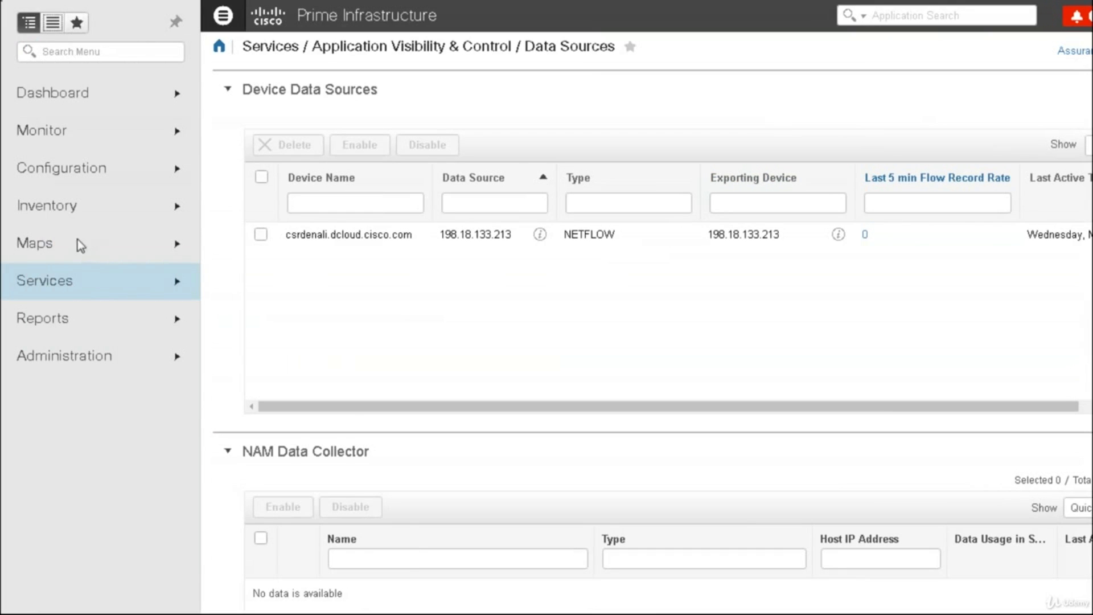
pyautogui.moveTo(88, 284)
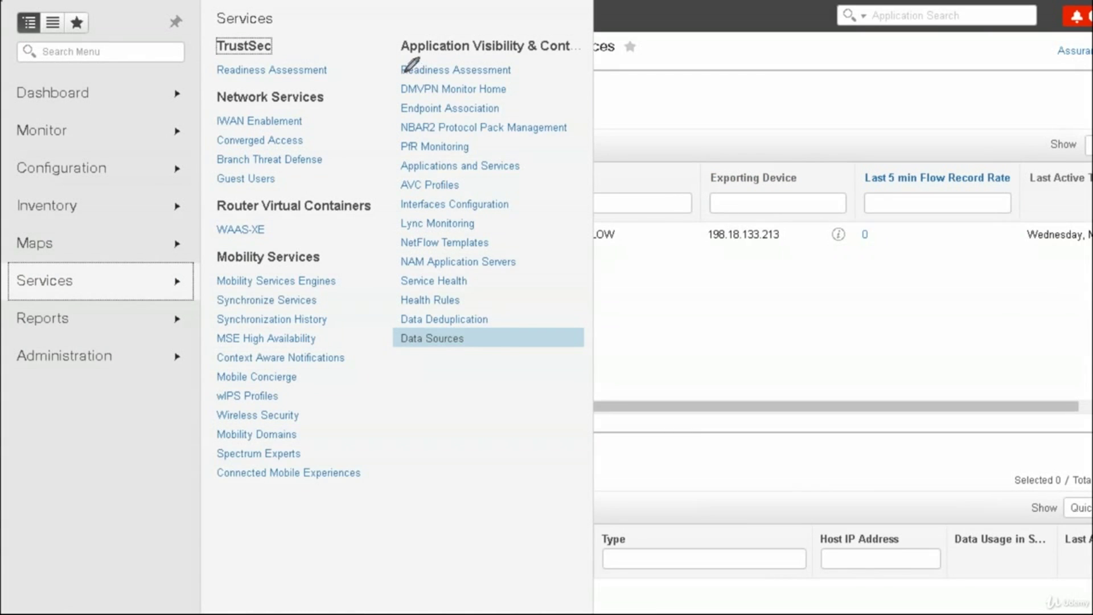
# Bracket the Services submenu groups in red, number them 1–5, and circle Services
pyautogui.moveTo(397, 64); pyautogui.dragTo(401, 340)
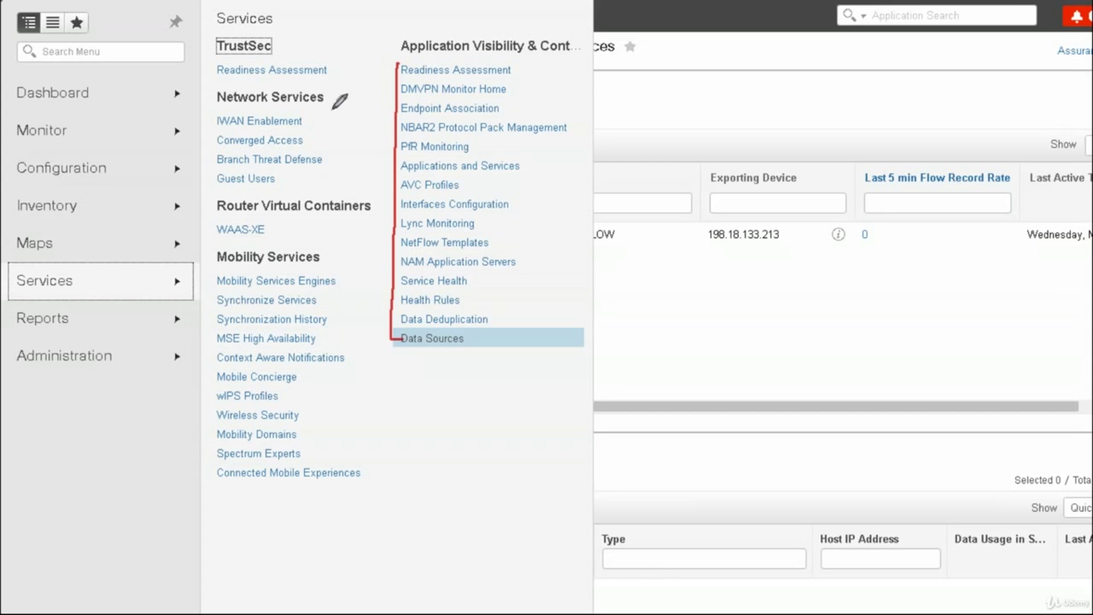
pyautogui.moveTo(306, 116)
pyautogui.mouseDown()
pyautogui.moveTo(317, 122)
pyautogui.moveTo(306, 131)
pyautogui.mouseUp()
pyautogui.moveTo(221, 137); pyautogui.dragTo(219, 164)
pyautogui.moveTo(322, 137); pyautogui.dragTo(326, 164)
pyautogui.moveTo(370, 112)
pyautogui.mouseDown()
pyautogui.moveTo(376, 122)
pyautogui.moveTo(343, 145)
pyautogui.moveTo(327, 132)
pyautogui.mouseUp()
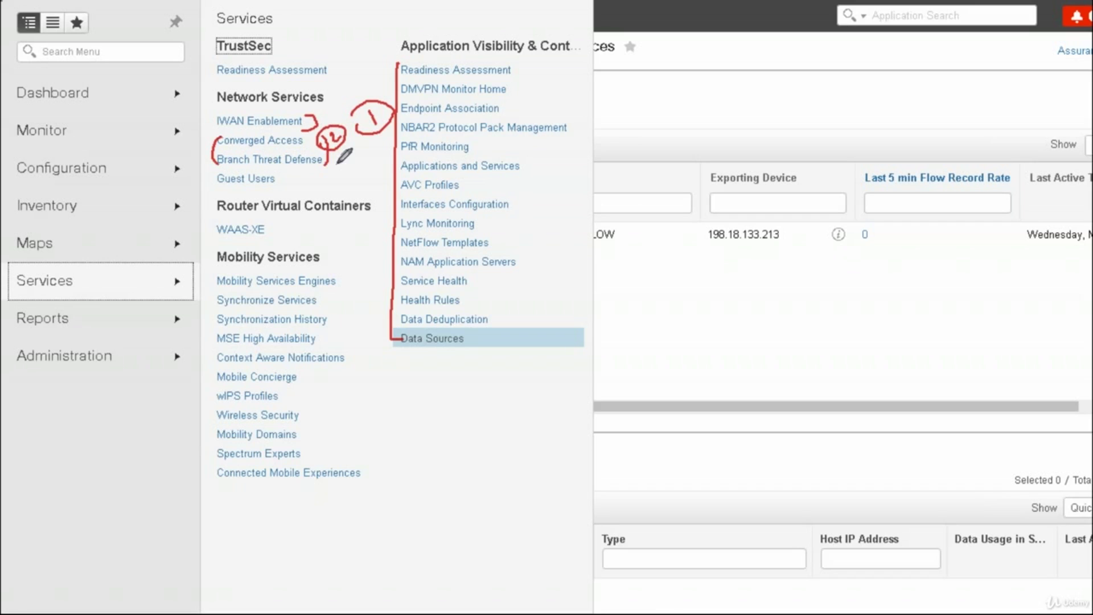
pyautogui.moveTo(339, 161)
pyautogui.mouseDown()
pyautogui.moveTo(343, 183)
pyautogui.moveTo(361, 166)
pyautogui.moveTo(335, 160)
pyautogui.mouseUp()
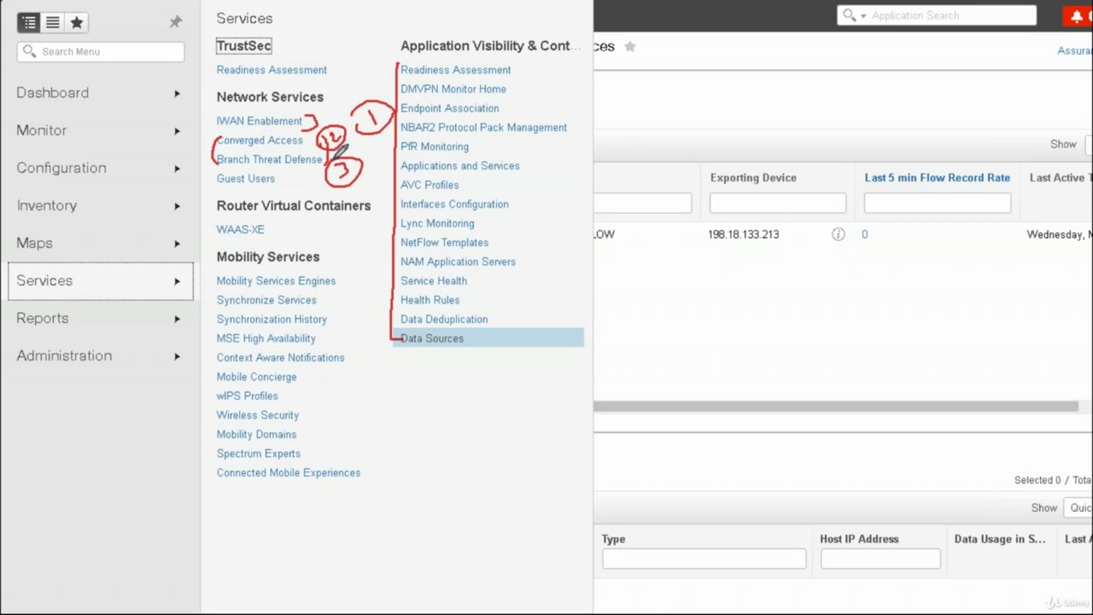
pyautogui.moveTo(295, 221)
pyautogui.mouseDown()
pyautogui.moveTo(295, 241)
pyautogui.moveTo(308, 231)
pyautogui.moveTo(281, 225)
pyautogui.mouseUp()
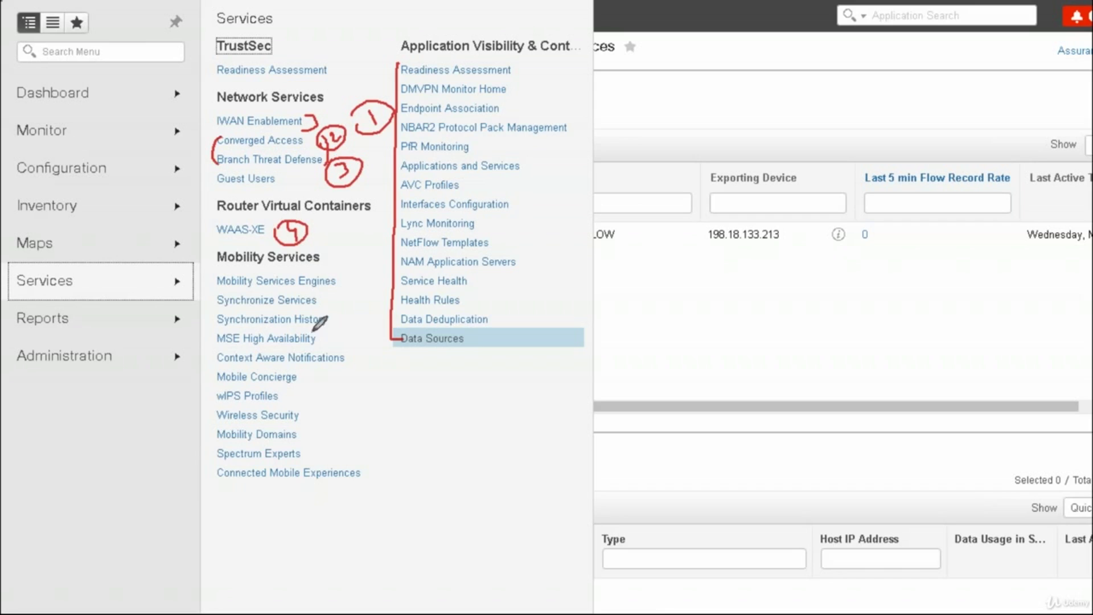
pyautogui.moveTo(301, 371)
pyautogui.mouseDown()
pyautogui.moveTo(324, 407)
pyautogui.moveTo(307, 453)
pyautogui.mouseUp()
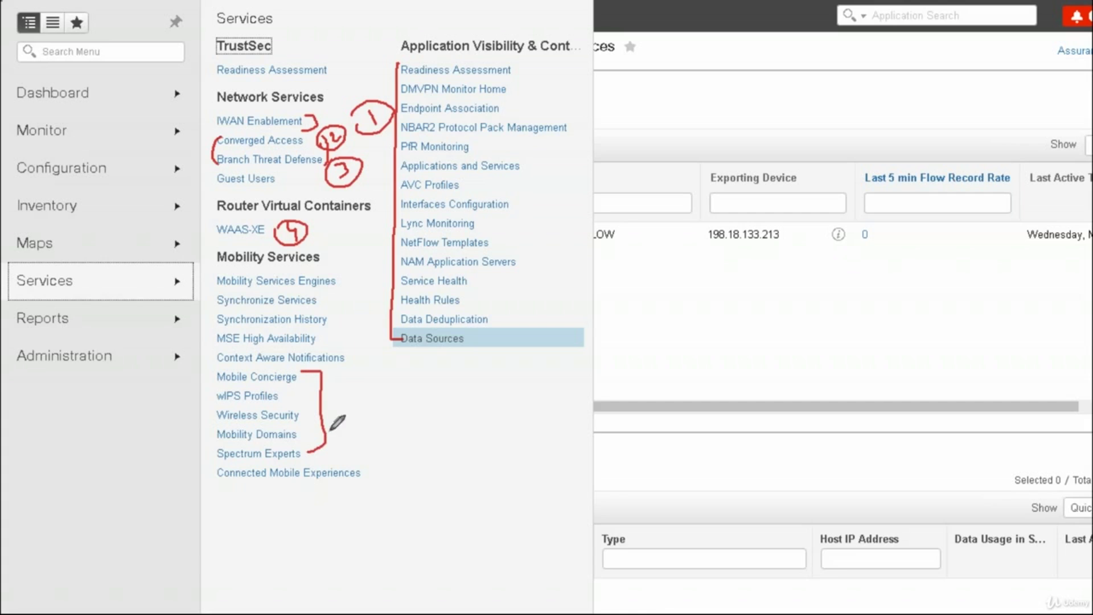
pyautogui.moveTo(342, 397)
pyautogui.mouseDown()
pyautogui.moveTo(350, 410)
pyautogui.moveTo(347, 393)
pyautogui.moveTo(336, 398)
pyautogui.moveTo(344, 396)
pyautogui.mouseUp()
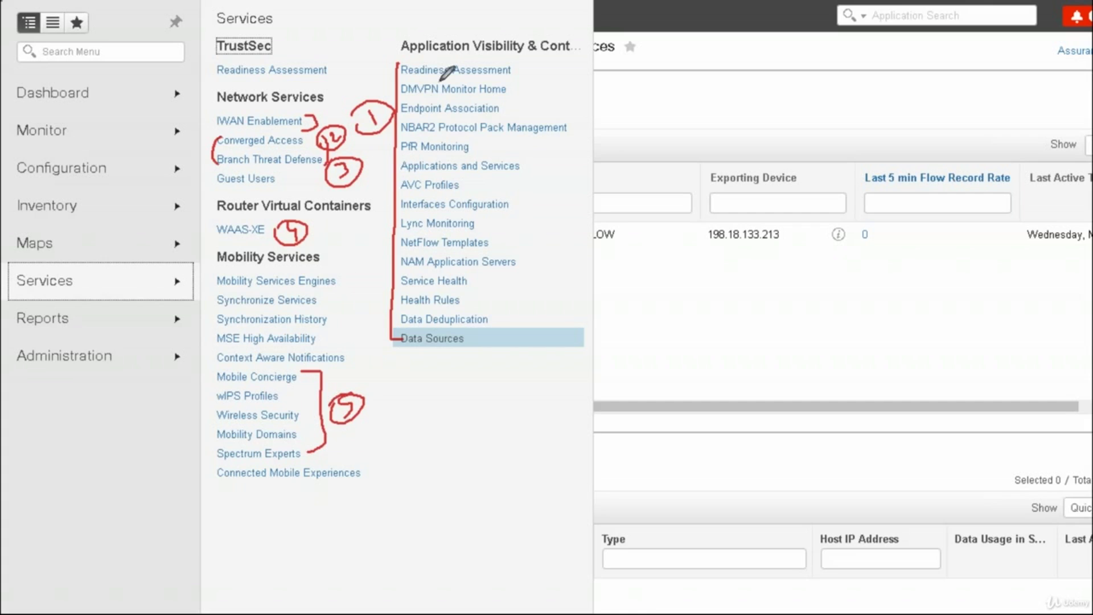
pyautogui.moveTo(20, 267)
pyautogui.mouseDown()
pyautogui.moveTo(66, 293)
pyautogui.moveTo(23, 262)
pyautogui.mouseUp()
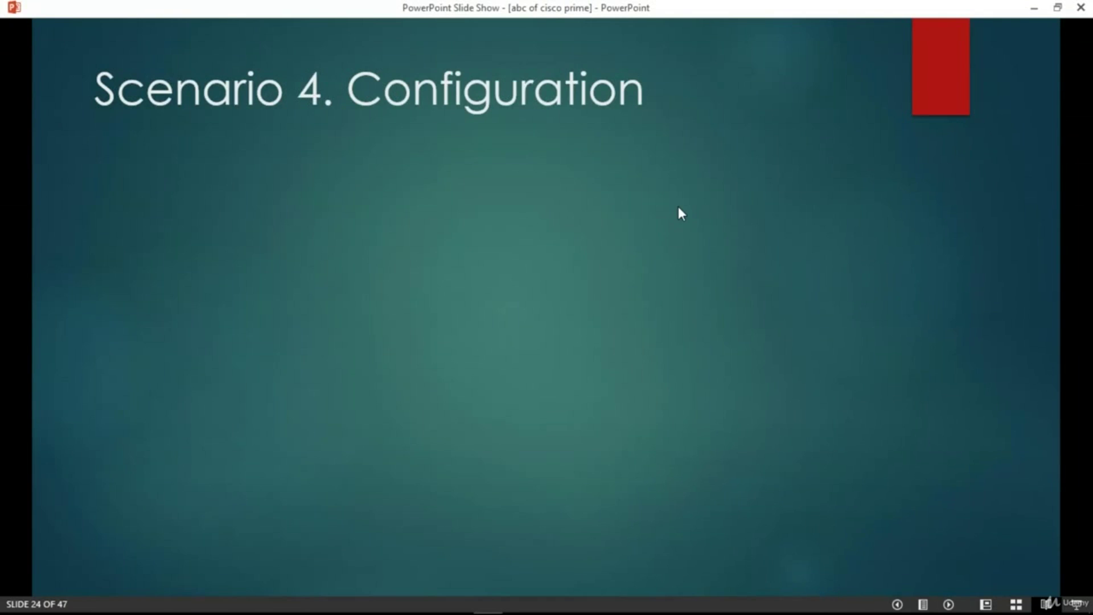
# Advance to slide 25, write and tick a 3.3 note, and mark Network Devices and Templates
pyautogui.press('Right')
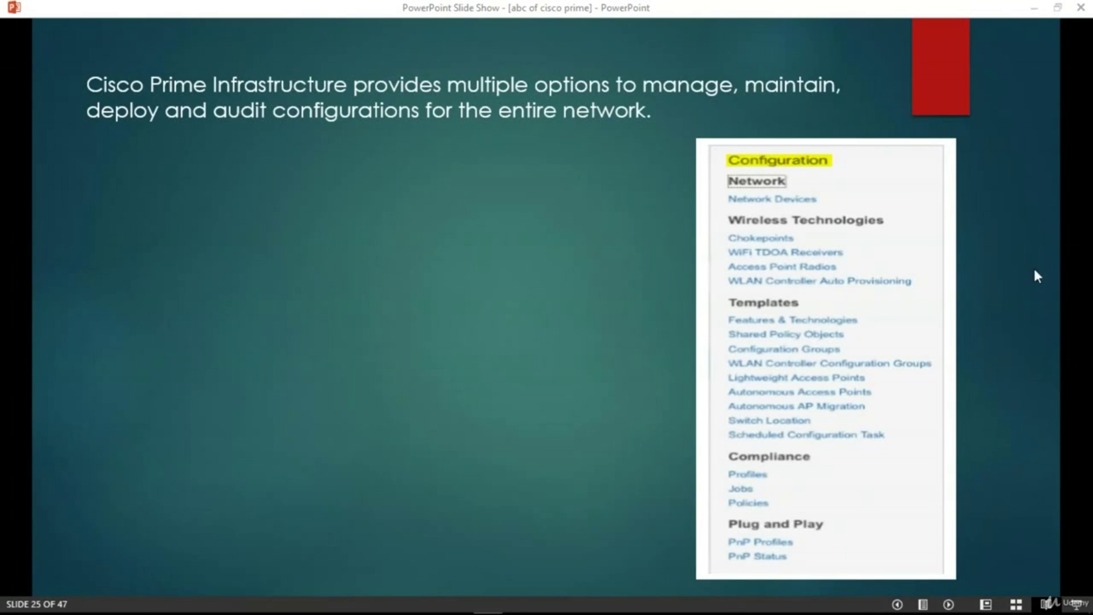
pyautogui.moveTo(607, 257); pyautogui.dragTo(606, 279)
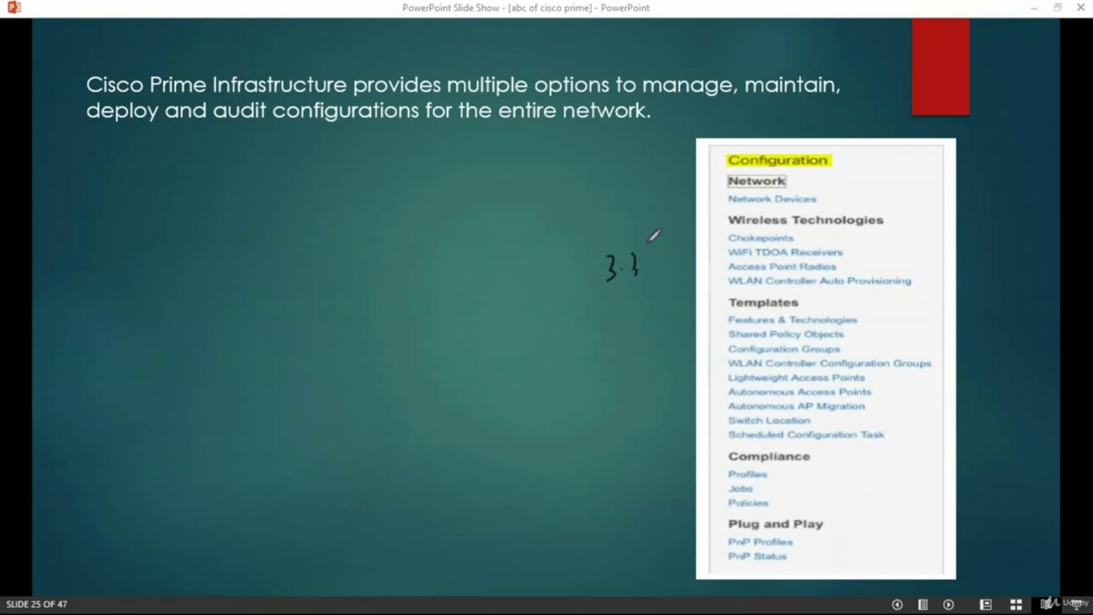
pyautogui.moveTo(649, 252); pyautogui.dragTo(663, 246)
pyautogui.moveTo(808, 295)
pyautogui.mouseDown()
pyautogui.moveTo(841, 291)
pyautogui.moveTo(846, 308)
pyautogui.mouseUp()
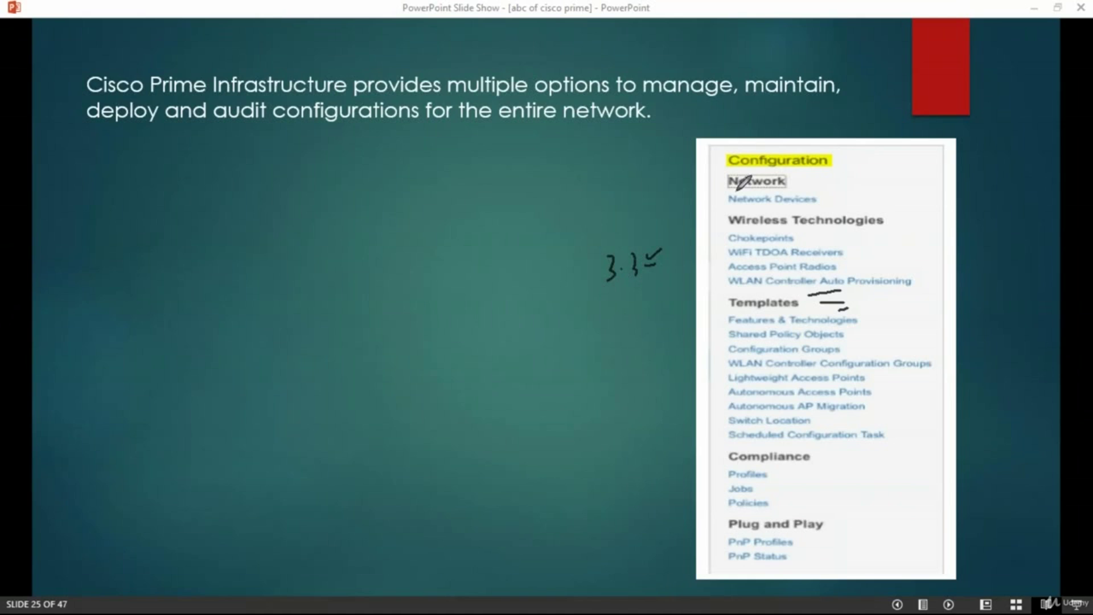
pyautogui.moveTo(698, 196); pyautogui.dragTo(752, 215)
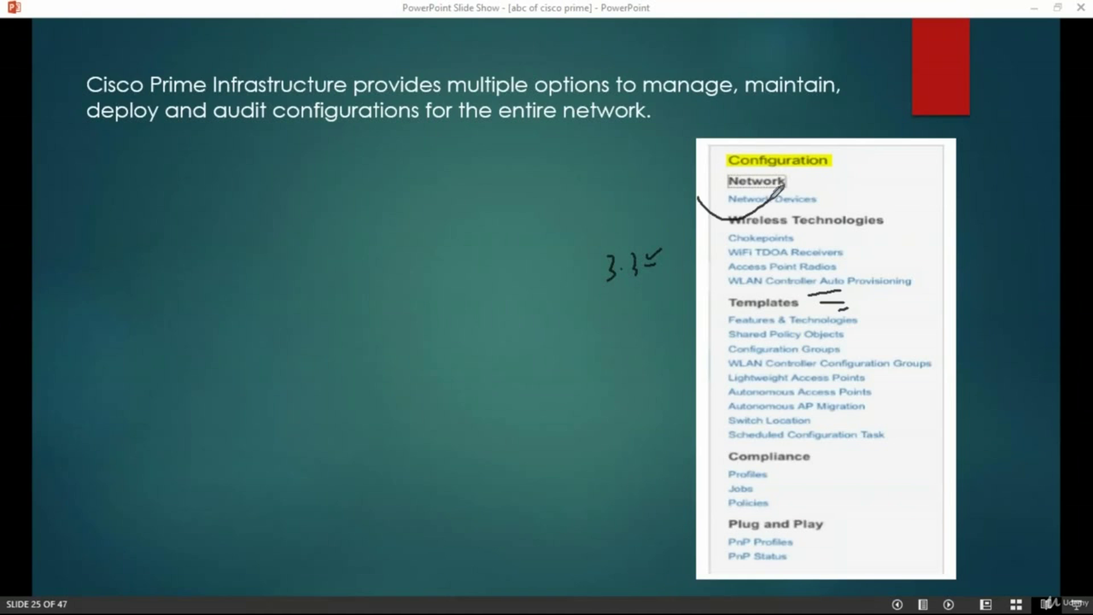
pyautogui.moveTo(821, 198); pyautogui.dragTo(857, 182)
# Bracket the Templates list with CLI and FT notes and mark Compliance and Plug and Play. Then erase the ink and advance to slide 26
pyautogui.moveTo(853, 298)
pyautogui.mouseDown()
pyautogui.moveTo(885, 412)
pyautogui.moveTo(885, 442)
pyautogui.moveTo(871, 445)
pyautogui.mouseUp()
pyautogui.moveTo(719, 310)
pyautogui.mouseDown()
pyautogui.moveTo(711, 435)
pyautogui.moveTo(727, 443)
pyautogui.mouseUp()
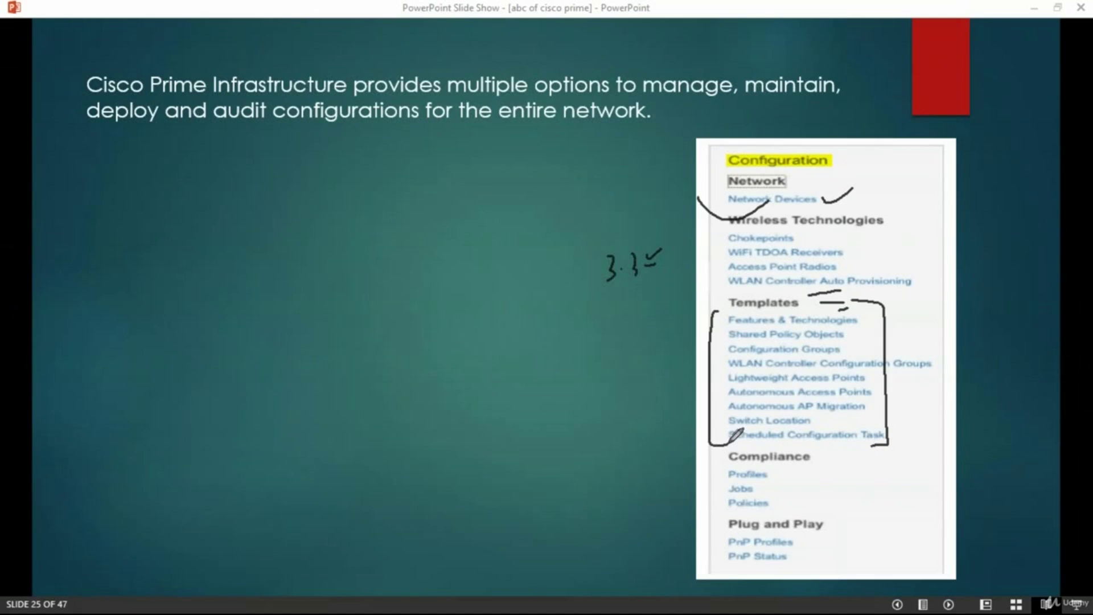
pyautogui.moveTo(745, 329); pyautogui.dragTo(839, 325)
pyautogui.moveTo(709, 316)
pyautogui.mouseDown()
pyautogui.moveTo(711, 434)
pyautogui.moveTo(746, 449)
pyautogui.mouseUp()
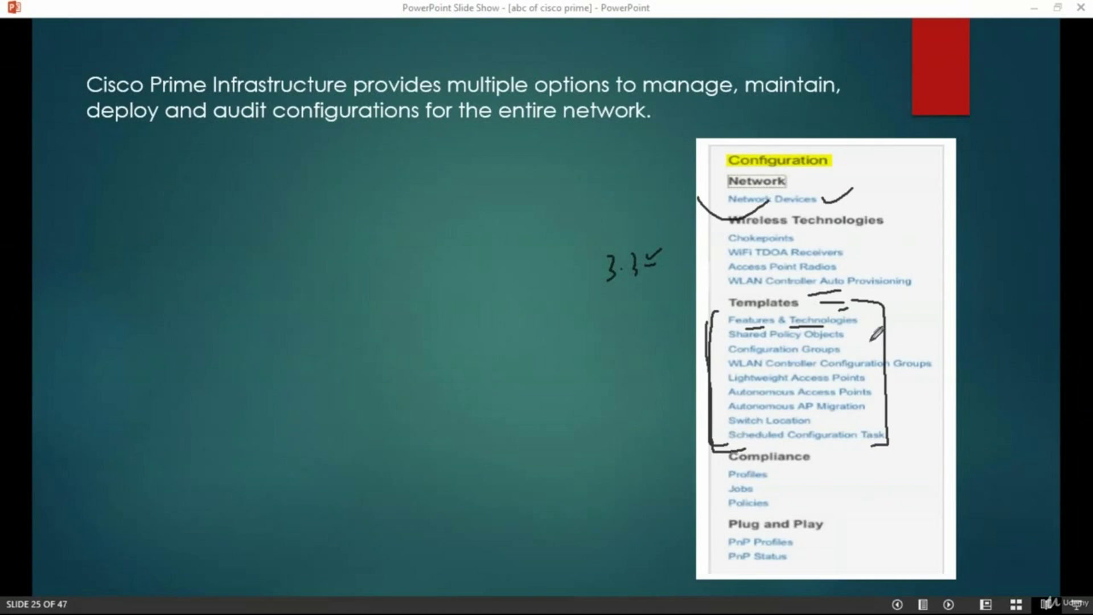
pyautogui.moveTo(889, 291); pyautogui.dragTo(890, 436)
pyautogui.moveTo(927, 313)
pyautogui.mouseDown()
pyautogui.moveTo(924, 328)
pyautogui.moveTo(945, 328)
pyautogui.moveTo(912, 365)
pyautogui.moveTo(925, 341)
pyautogui.mouseUp()
pyautogui.moveTo(912, 353); pyautogui.dragTo(941, 339)
pyautogui.moveTo(935, 340); pyautogui.dragTo(935, 362)
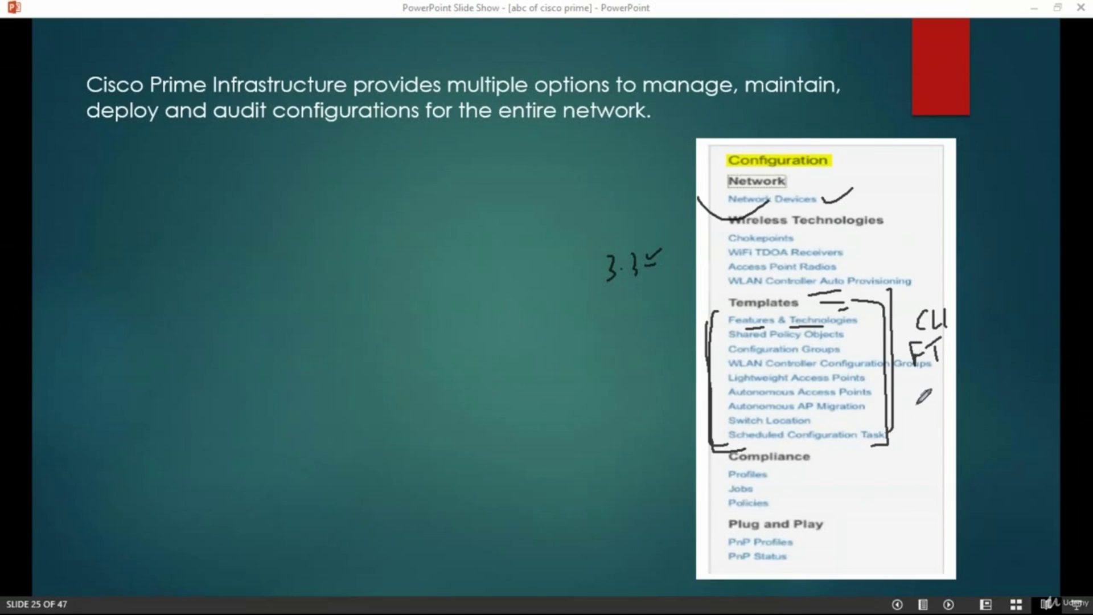
pyautogui.moveTo(800, 462)
pyautogui.mouseDown()
pyautogui.moveTo(818, 493)
pyautogui.moveTo(799, 511)
pyautogui.moveTo(820, 565)
pyautogui.mouseUp()
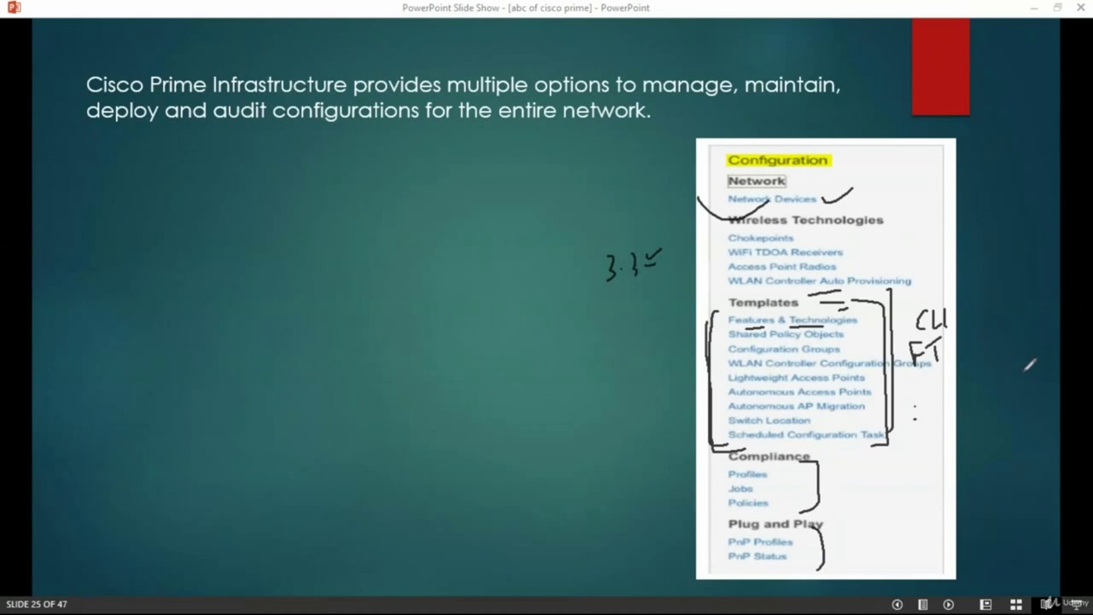
pyautogui.press('e')
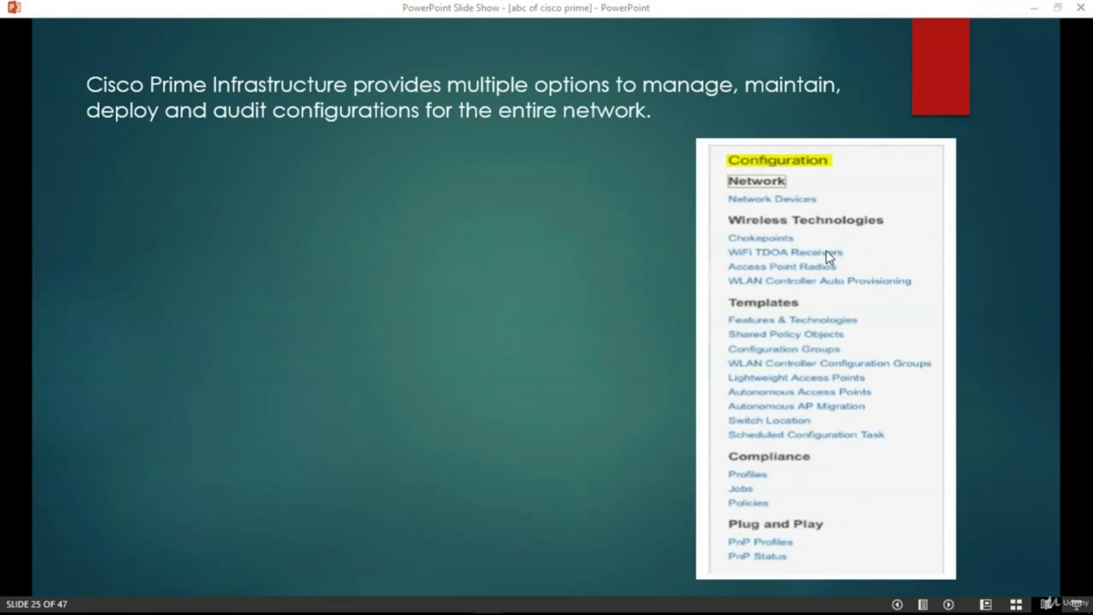
pyautogui.click(675, 255)
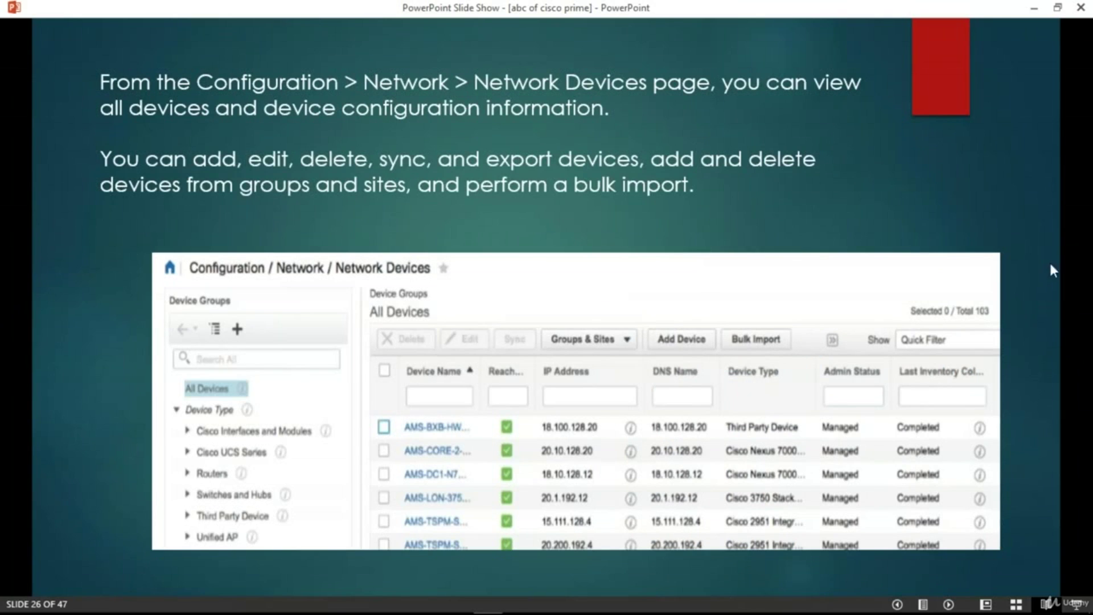
# With the pen, circle Delete, Sync, Groups & Sites, Add Device and Bulk Import on the slide
pyautogui.hotkey('ctrl', 'p')
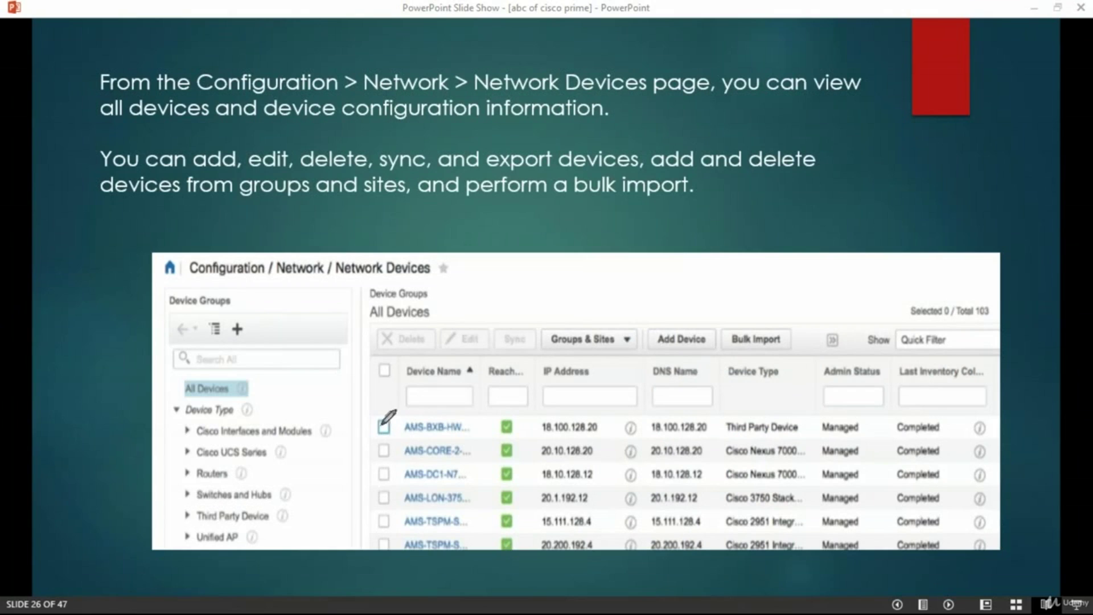
pyautogui.moveTo(431, 324)
pyautogui.mouseDown()
pyautogui.moveTo(378, 336)
pyautogui.moveTo(482, 326)
pyautogui.moveTo(529, 348)
pyautogui.mouseUp()
pyautogui.moveTo(595, 332)
pyautogui.mouseDown()
pyautogui.moveTo(592, 348)
pyautogui.moveTo(564, 334)
pyautogui.mouseUp()
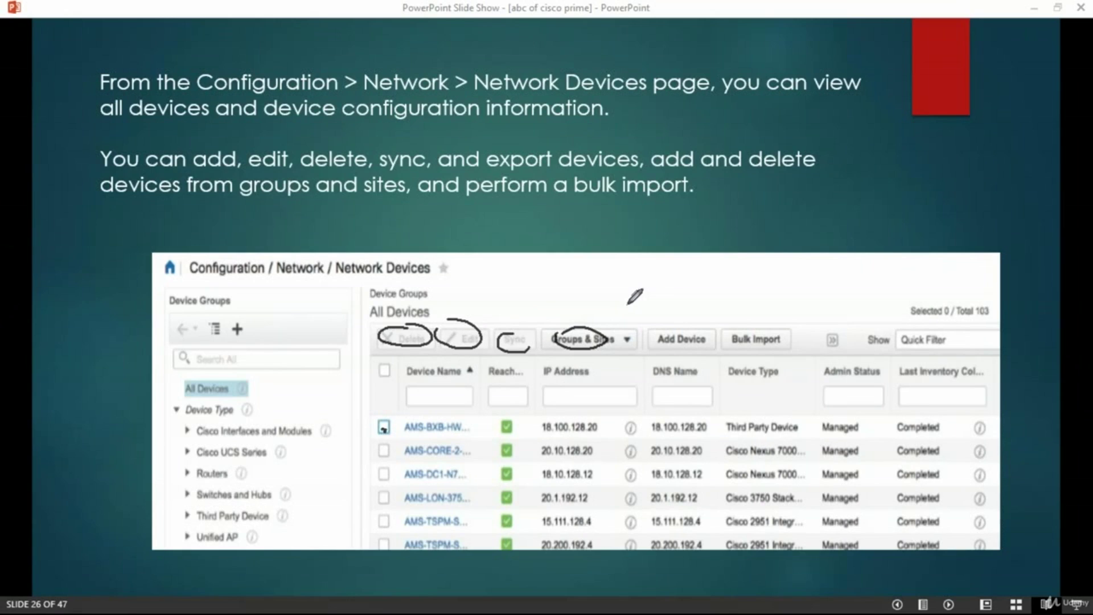
pyautogui.moveTo(690, 330)
pyautogui.mouseDown()
pyautogui.moveTo(648, 347)
pyautogui.moveTo(772, 345)
pyautogui.moveTo(781, 317)
pyautogui.mouseUp()
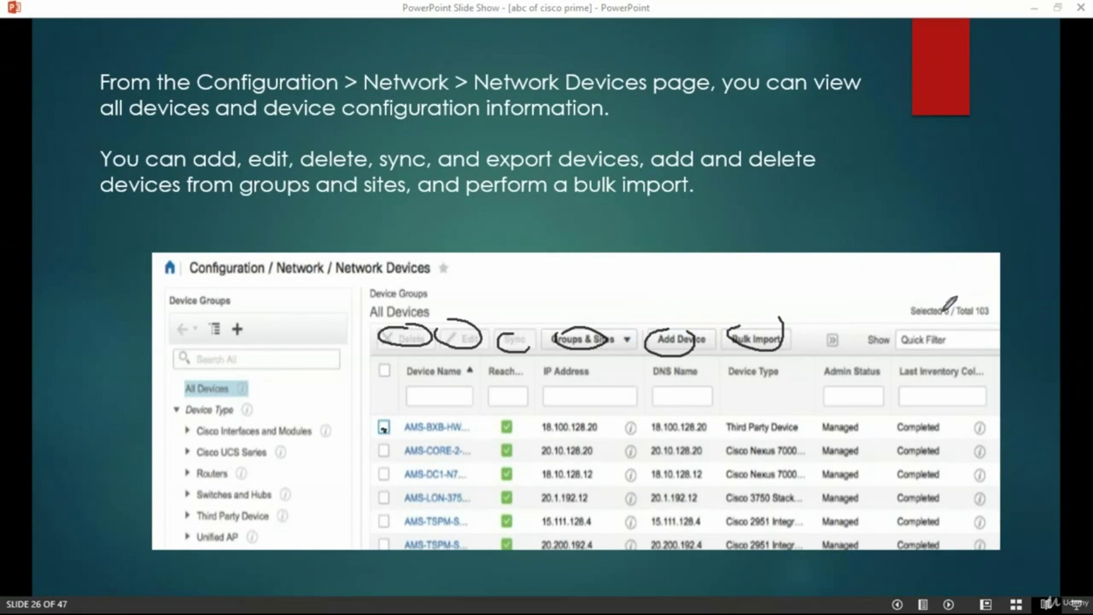
# Erase the ink, advance to the Edit Device slide 27, and switch to the Prime Infrastructure dashboard
pyautogui.press('e')
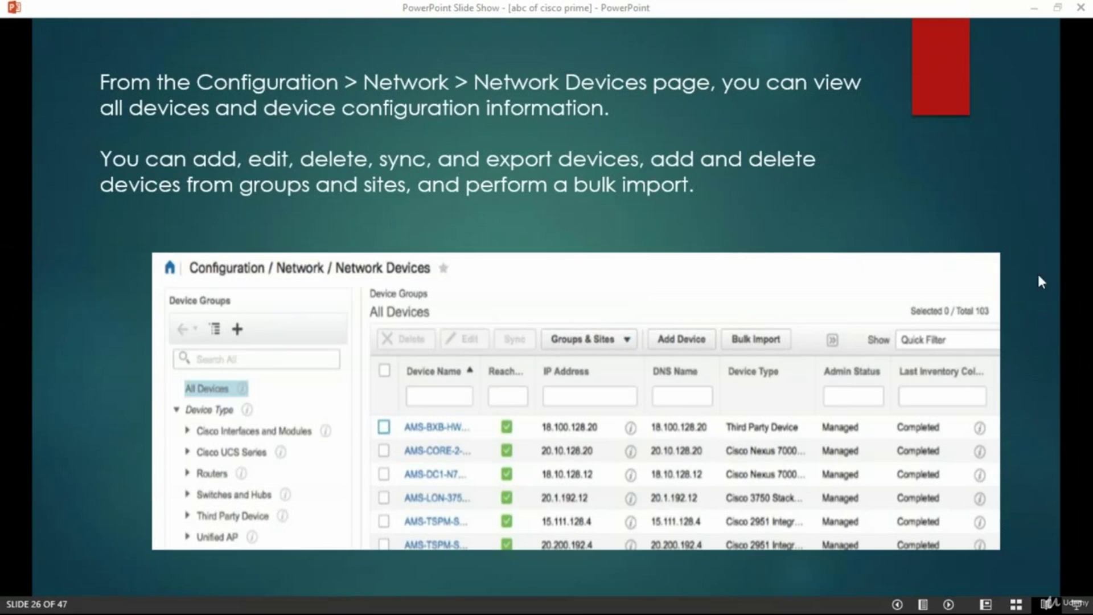
pyautogui.click(872, 258)
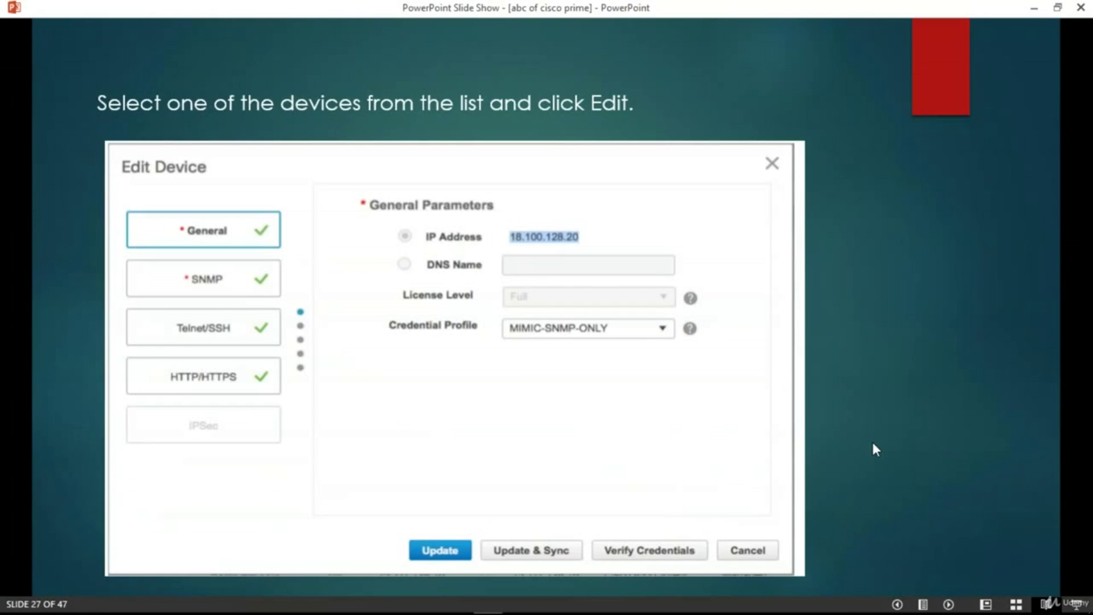
pyautogui.hotkey('alt', 'Tab')
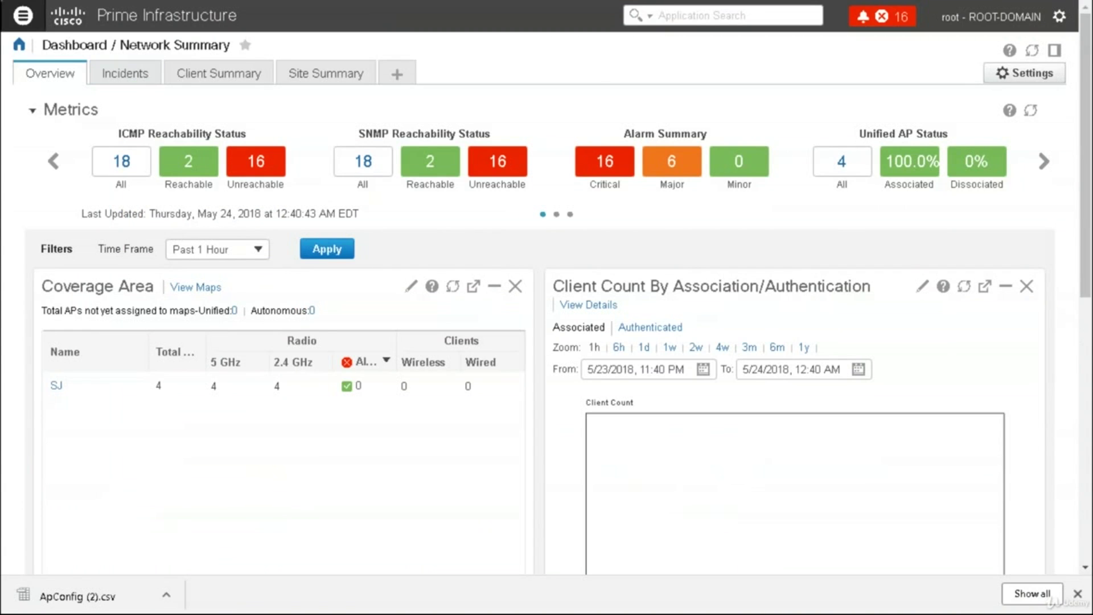
# Show the Configuration flyout listing Network Devices, Wireless Technologies, Templates, Compliance and Plug and Play
pyautogui.click(23, 16)
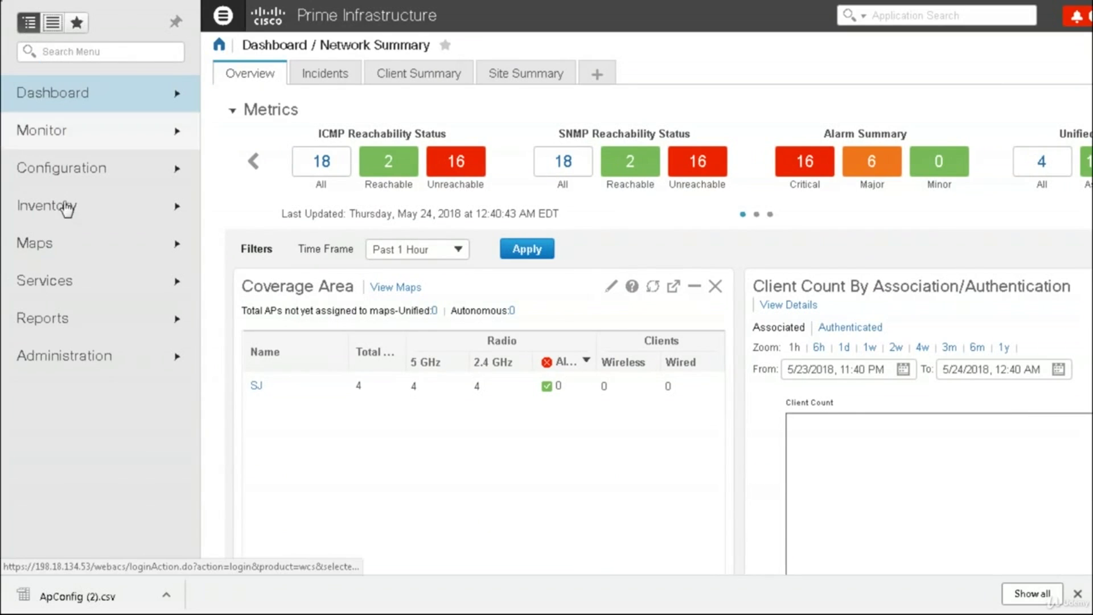
pyautogui.moveTo(103, 165)
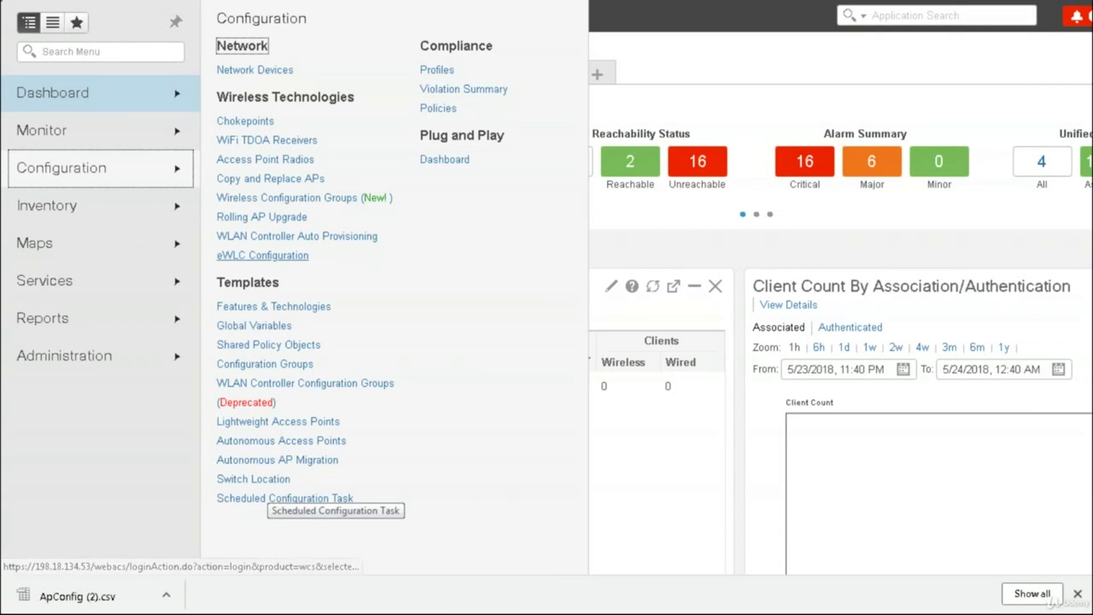
# Open Network Devices, inspect csrdenali's settings without changes, and view the administrative state options
pyautogui.click(256, 71)
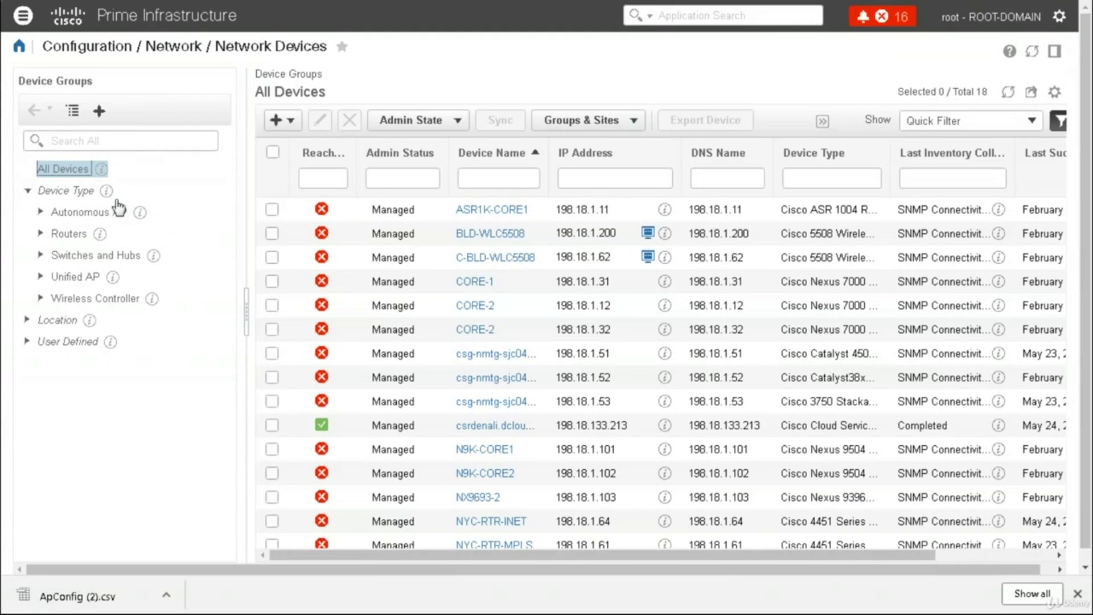
pyautogui.click(271, 426)
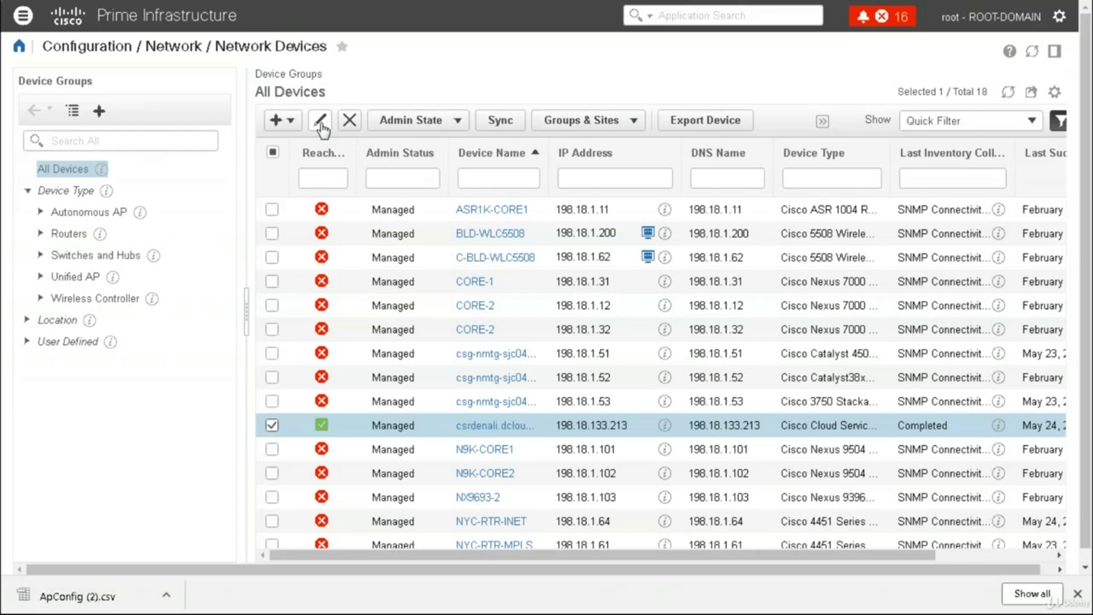
pyautogui.click(320, 120)
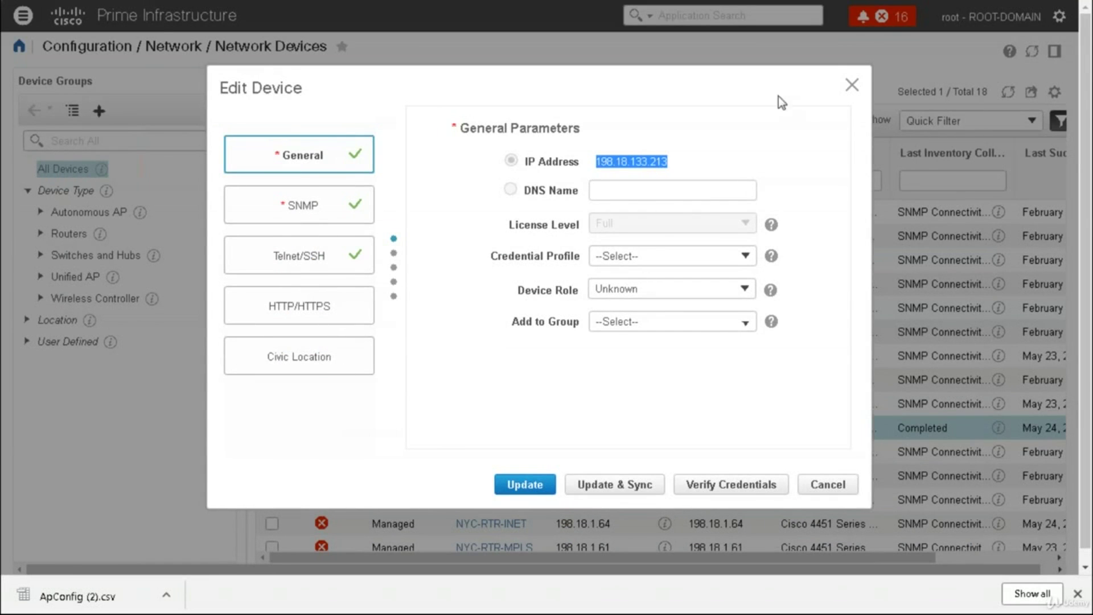
pyautogui.click(847, 83)
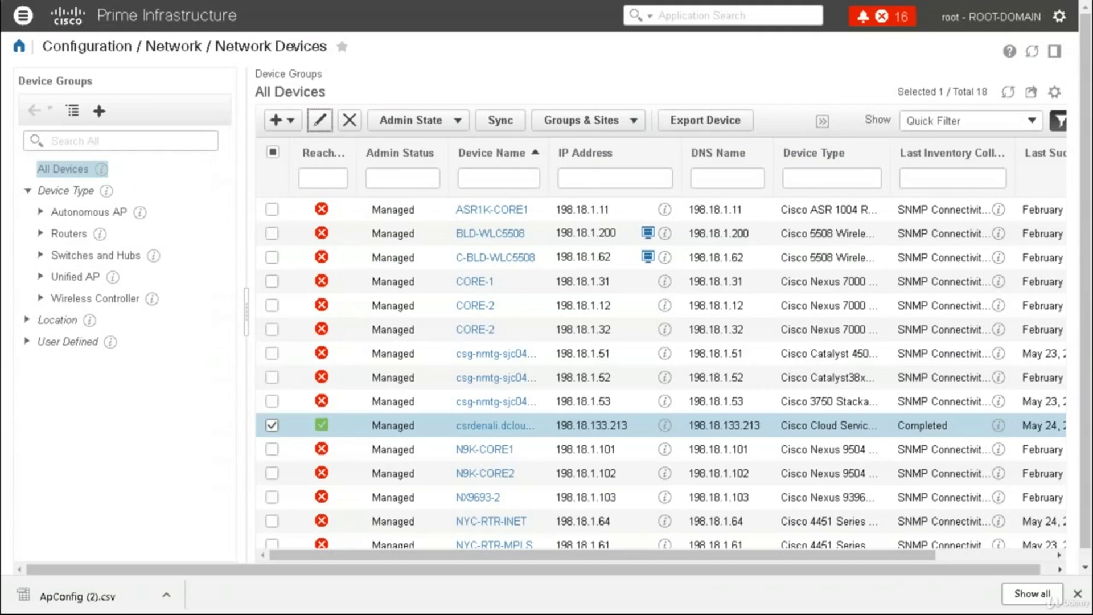
pyautogui.click(462, 124)
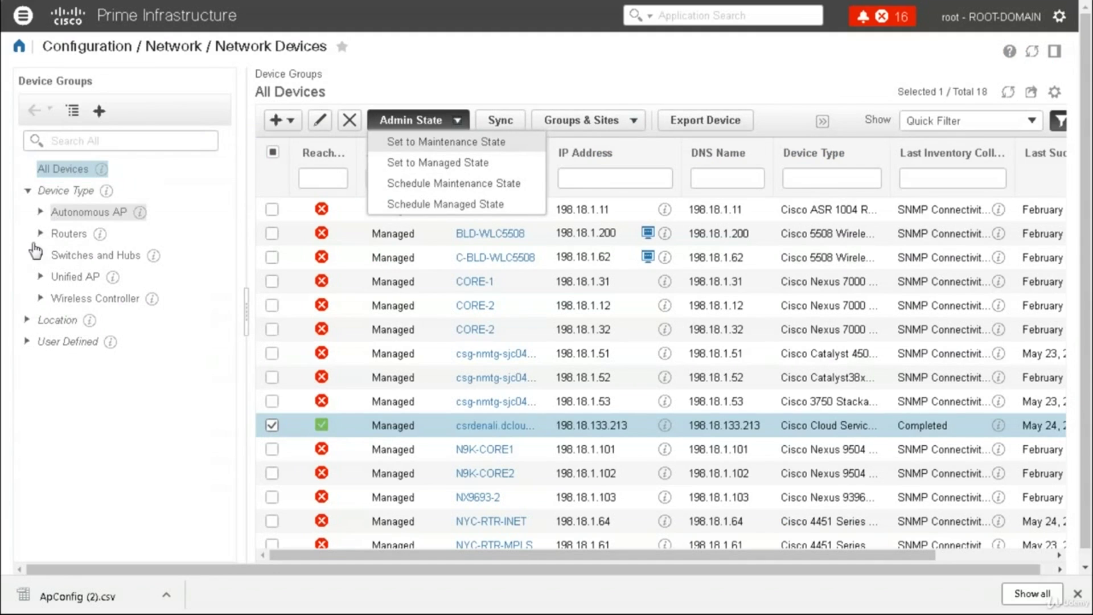
# Inspect switch NYC-SW-3650 in the Catalyst 3650 Series, then list the Cisco 3500I Series access points
pyautogui.click(40, 277)
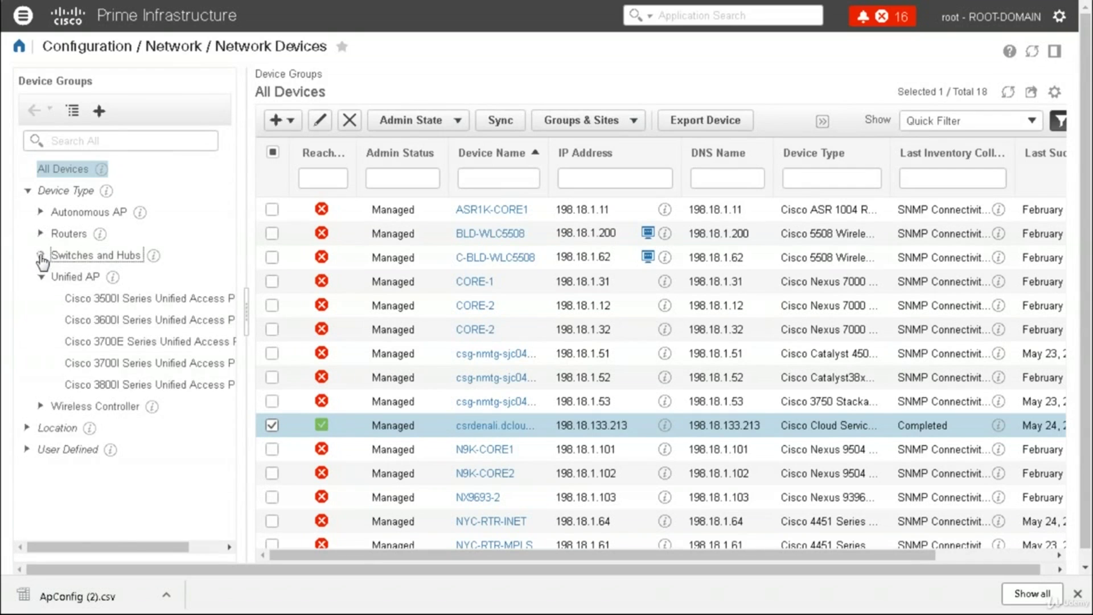
pyautogui.click(41, 256)
pyautogui.click(125, 300)
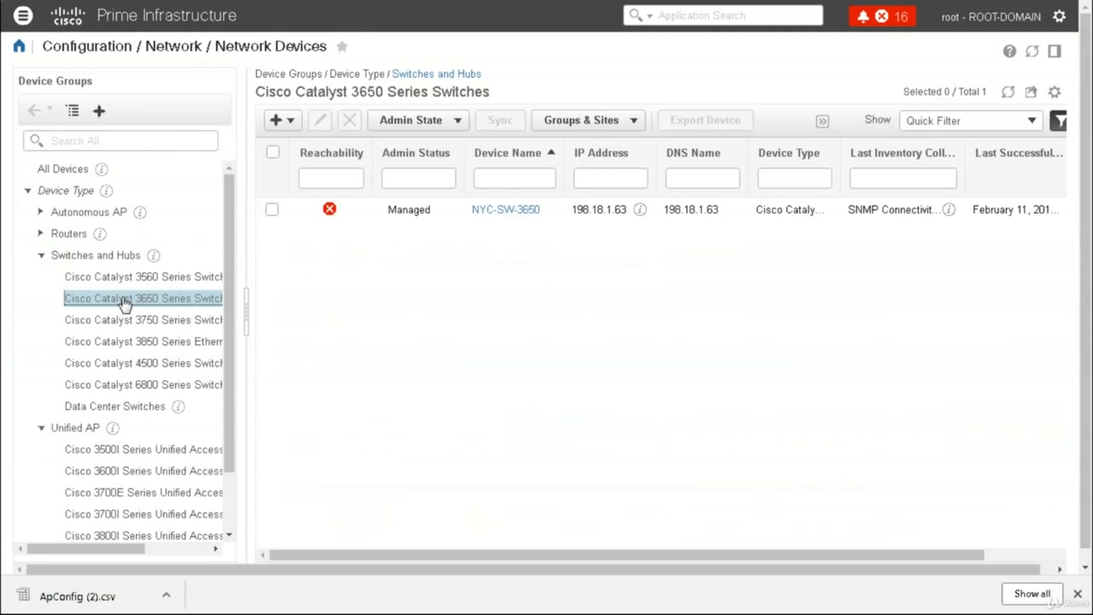
pyautogui.click(273, 209)
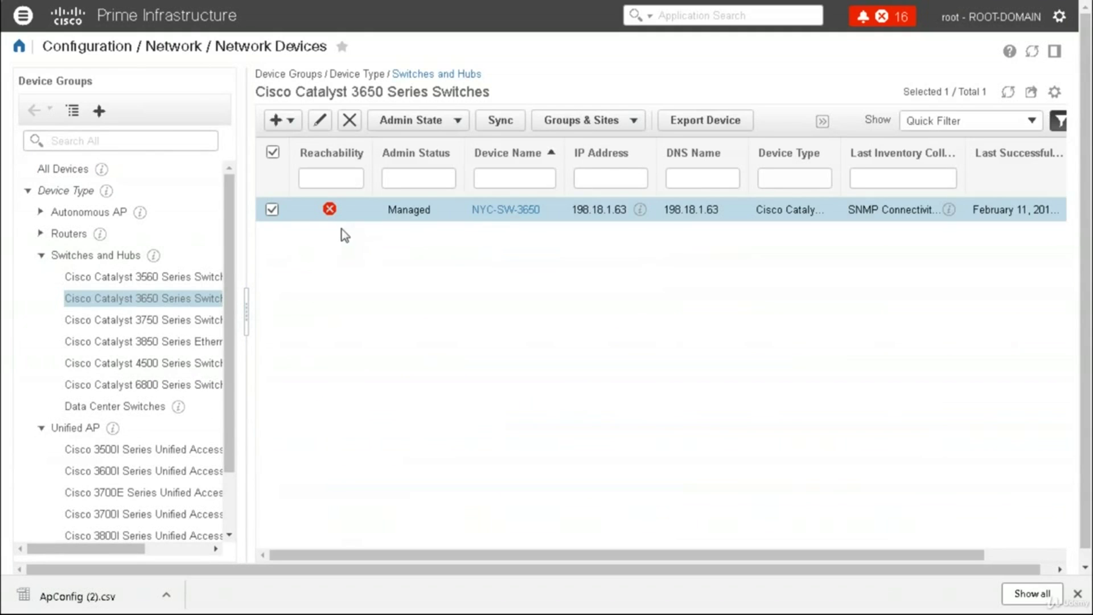
pyautogui.click(319, 120)
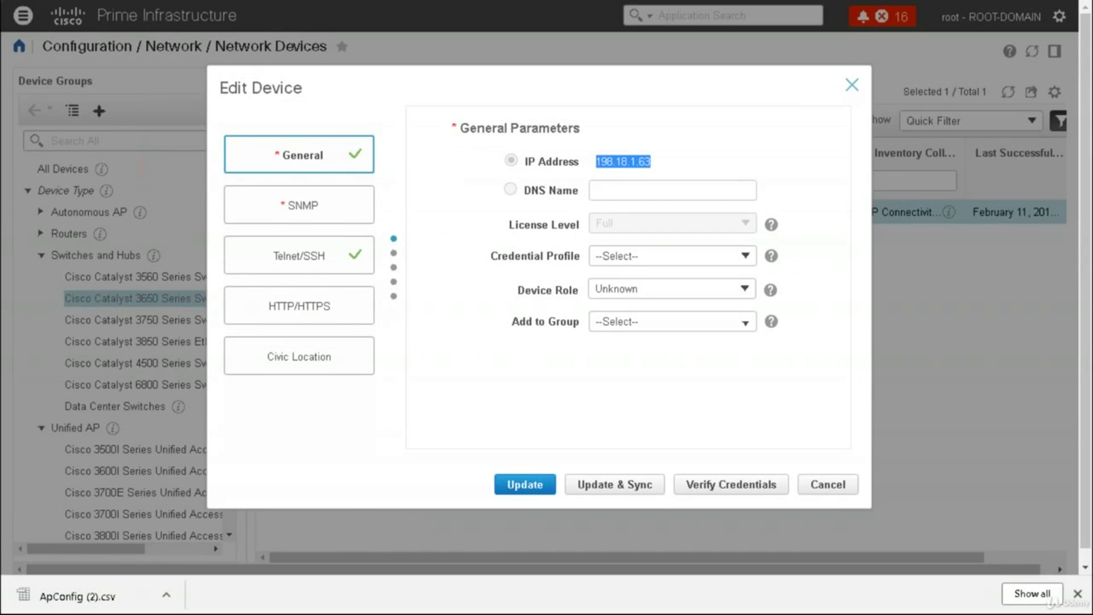
pyautogui.click(853, 86)
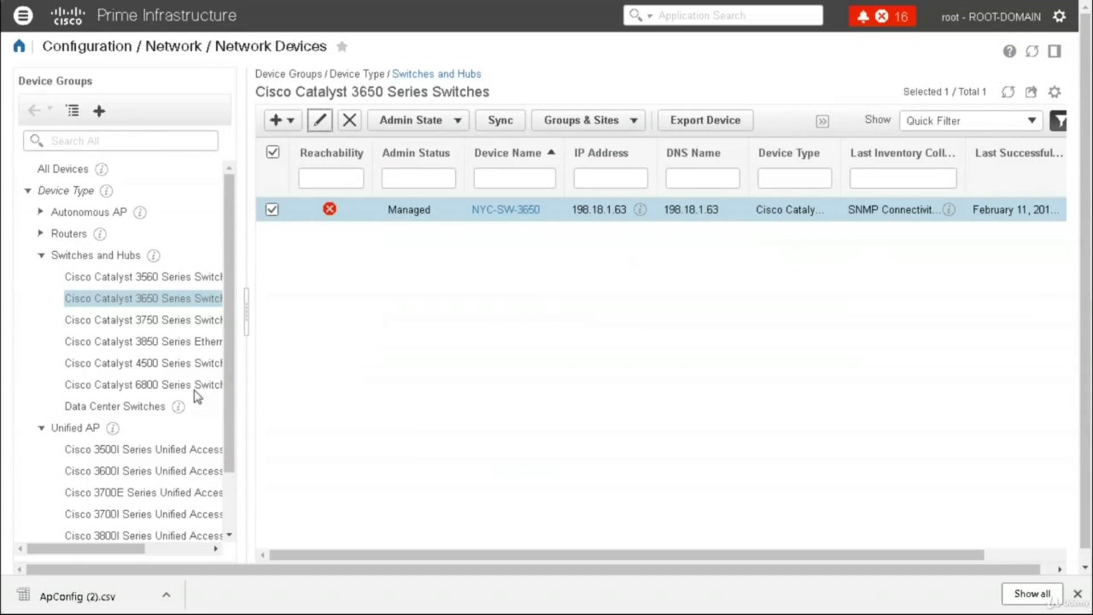
pyautogui.click(141, 456)
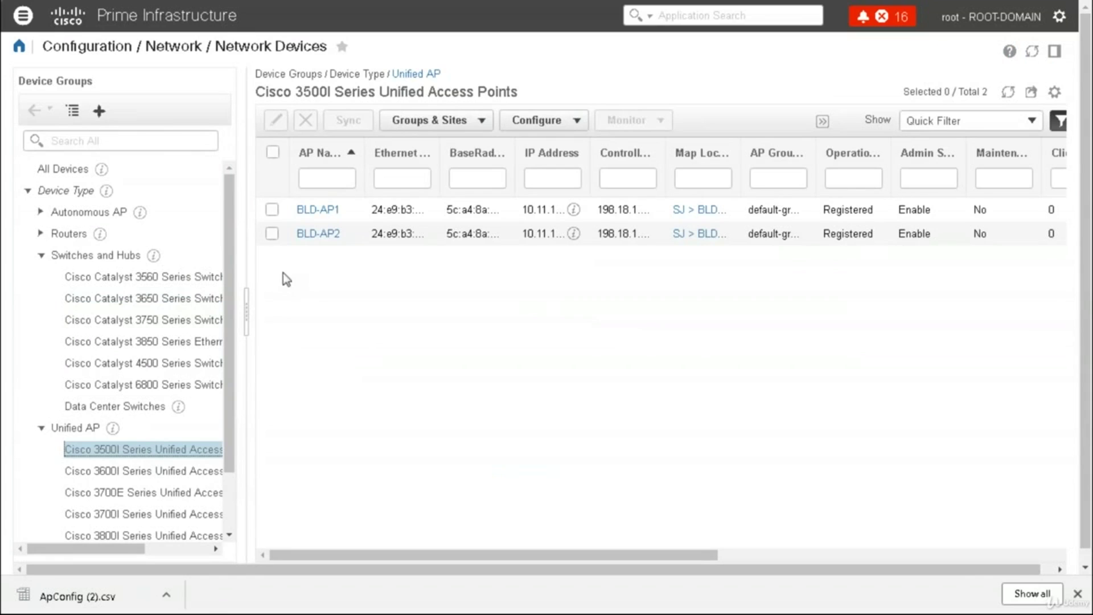
# Export access point BLD-AP2's configuration as a CSV file
pyautogui.click(271, 235)
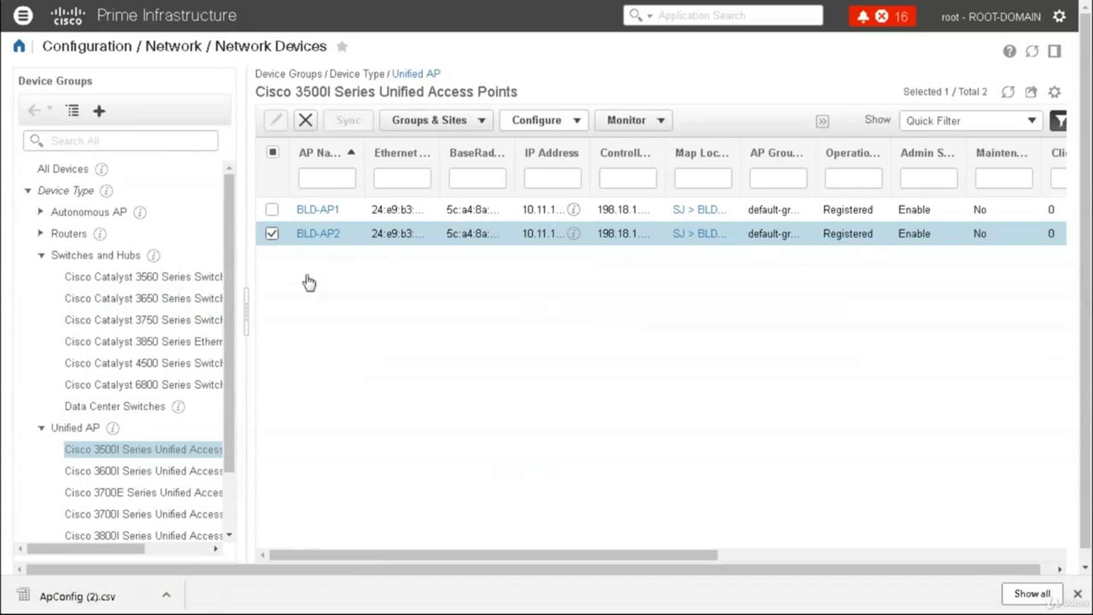
pyautogui.click(576, 122)
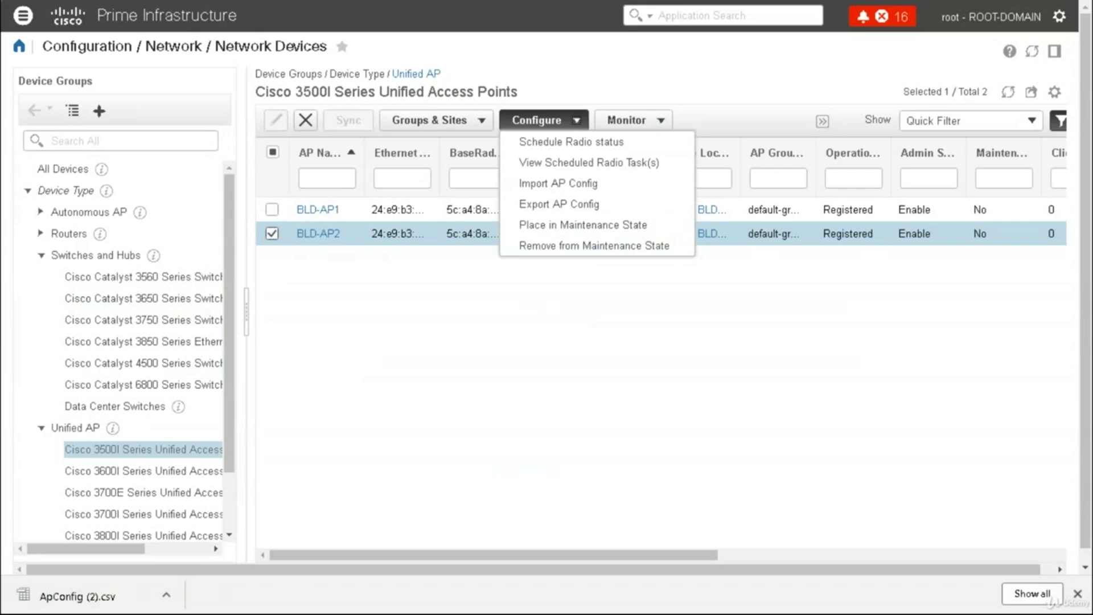
pyautogui.click(571, 211)
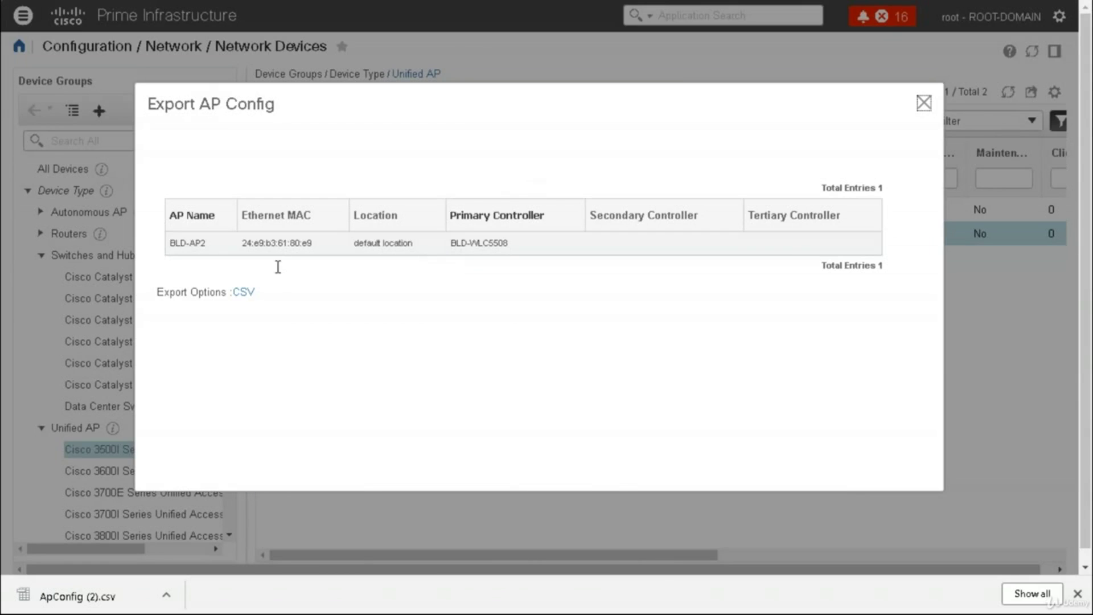
pyautogui.click(244, 292)
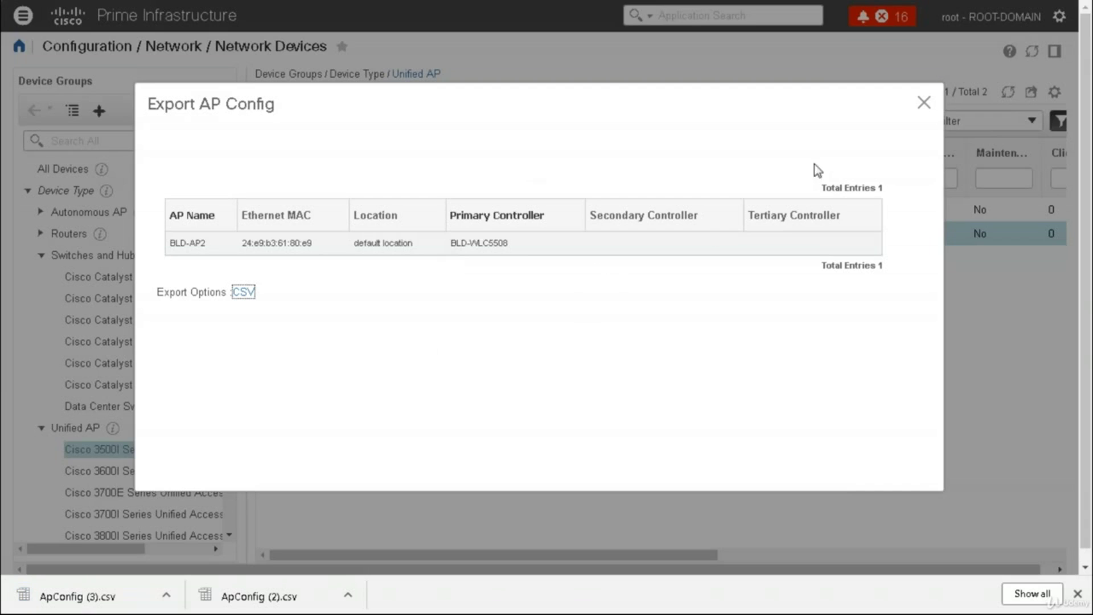
pyautogui.click(923, 102)
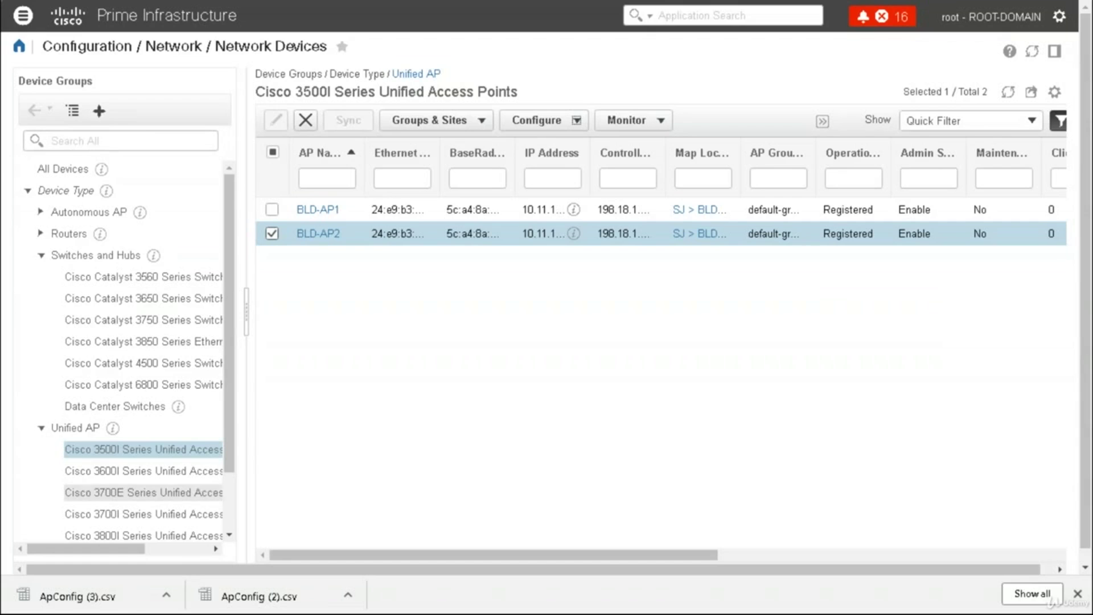
# Open ApConfig (3).csv to check its primary controller columns, then close the import preview
pyautogui.click(85, 596)
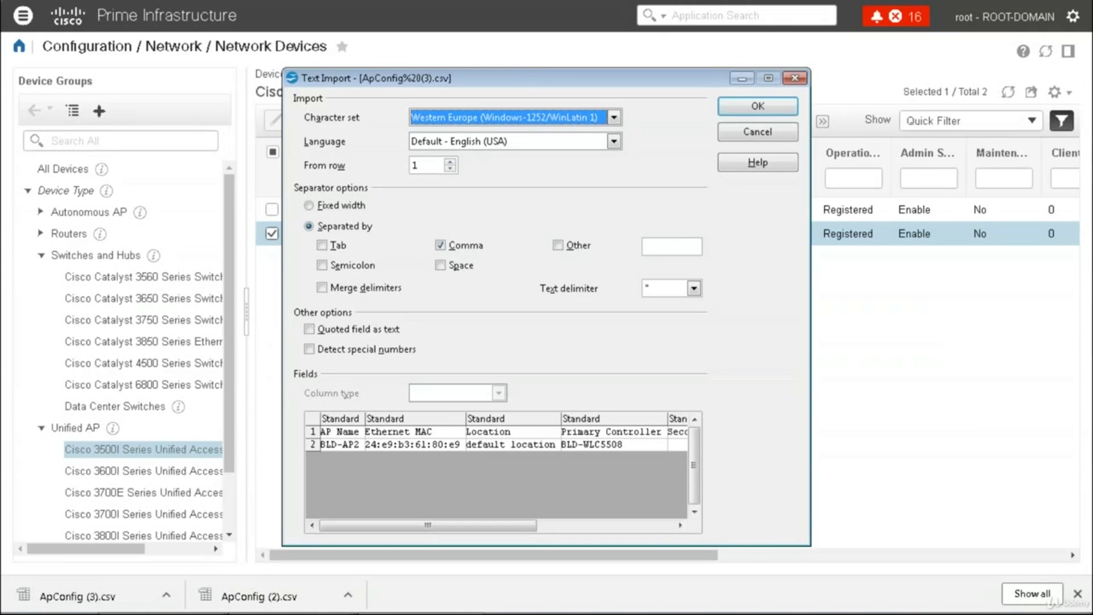
pyautogui.click(650, 525)
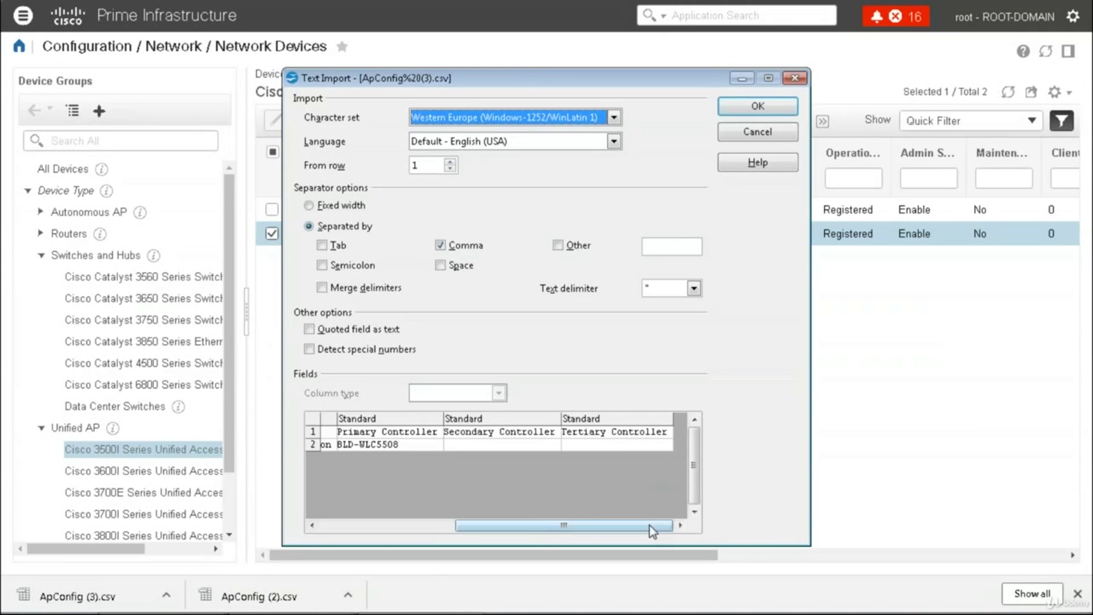
pyautogui.click(795, 80)
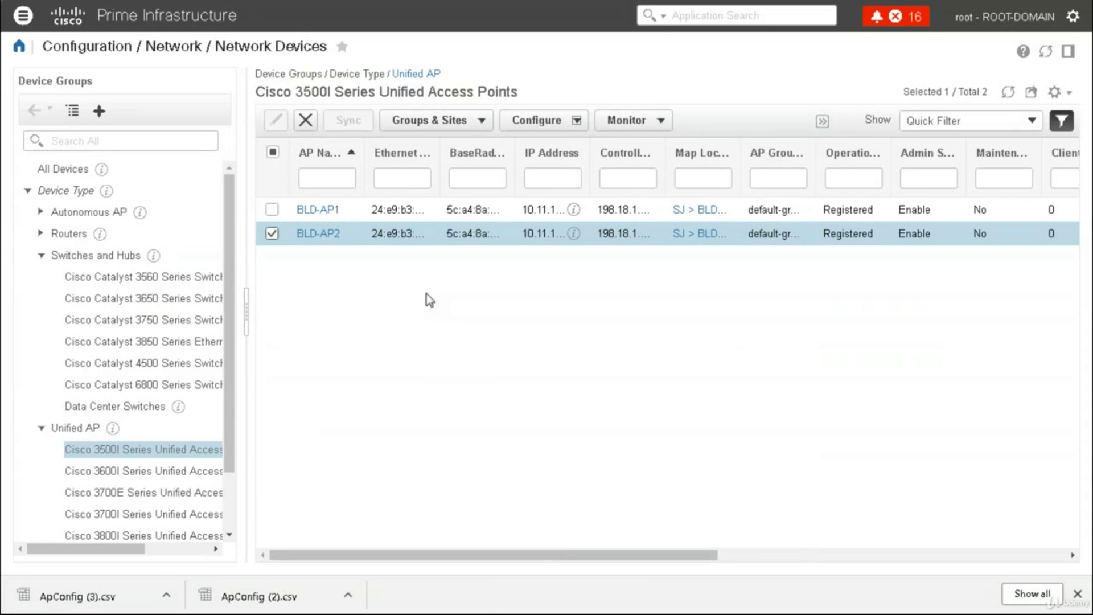
# Collapse Switches and Hubs and list the Cisco 5500 Series Wireless LAN Controllers
pyautogui.click(40, 255)
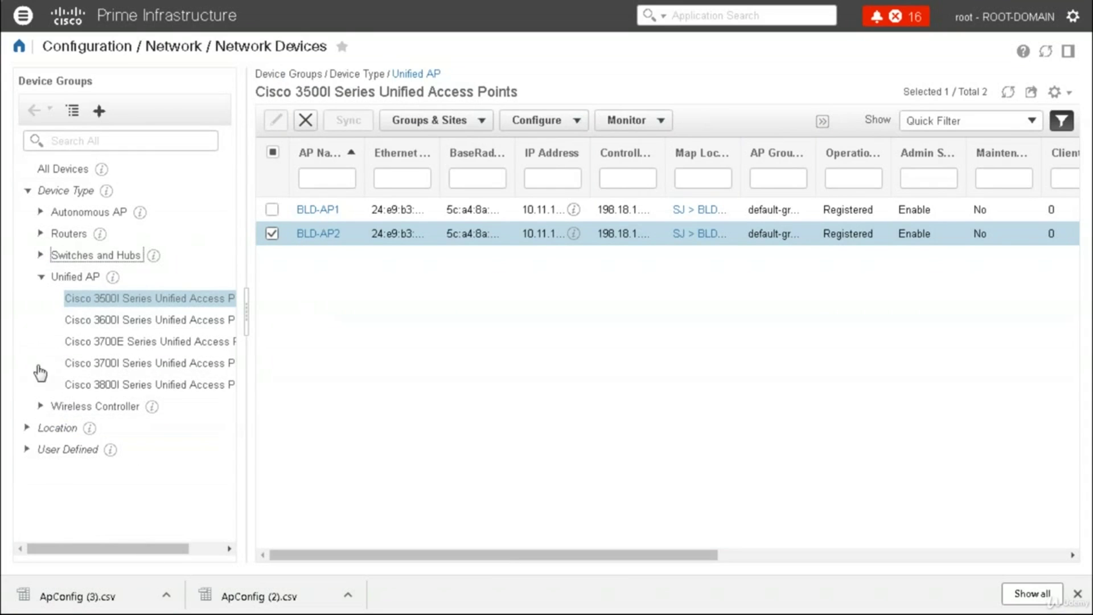
pyautogui.click(41, 407)
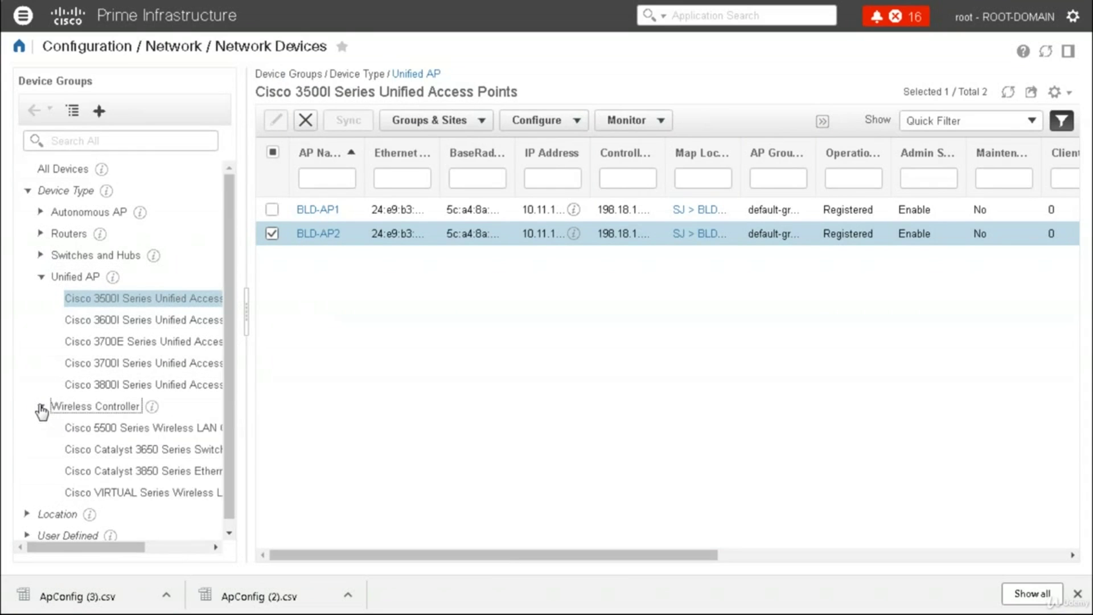
pyautogui.click(112, 428)
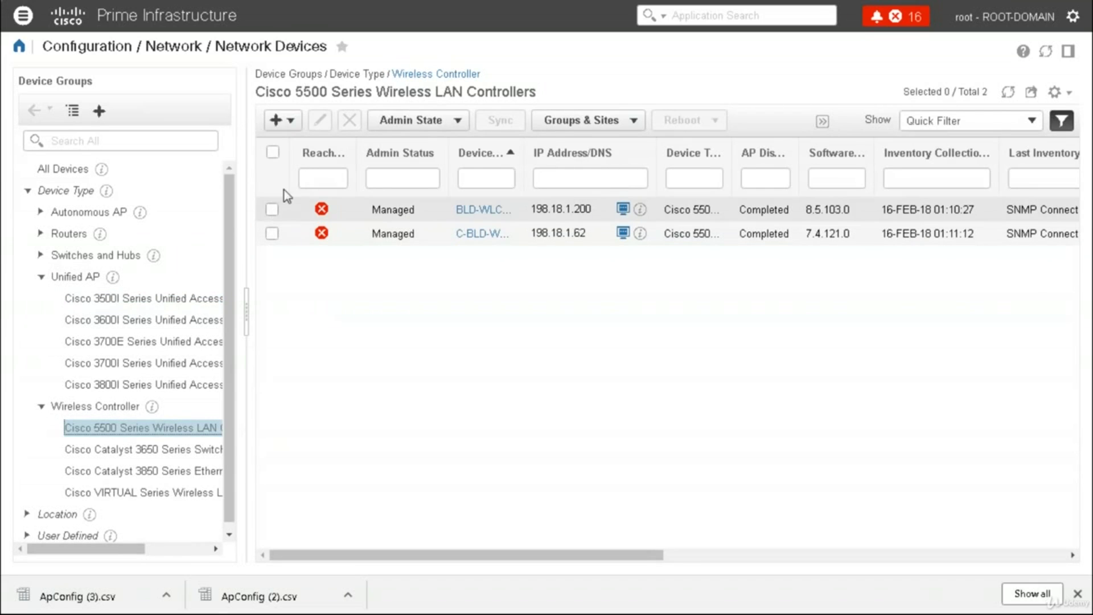
# Review the 198.18.1.200 controller's settings without changes and briefly annotate the controller list
pyautogui.click(272, 210)
pyautogui.click(321, 123)
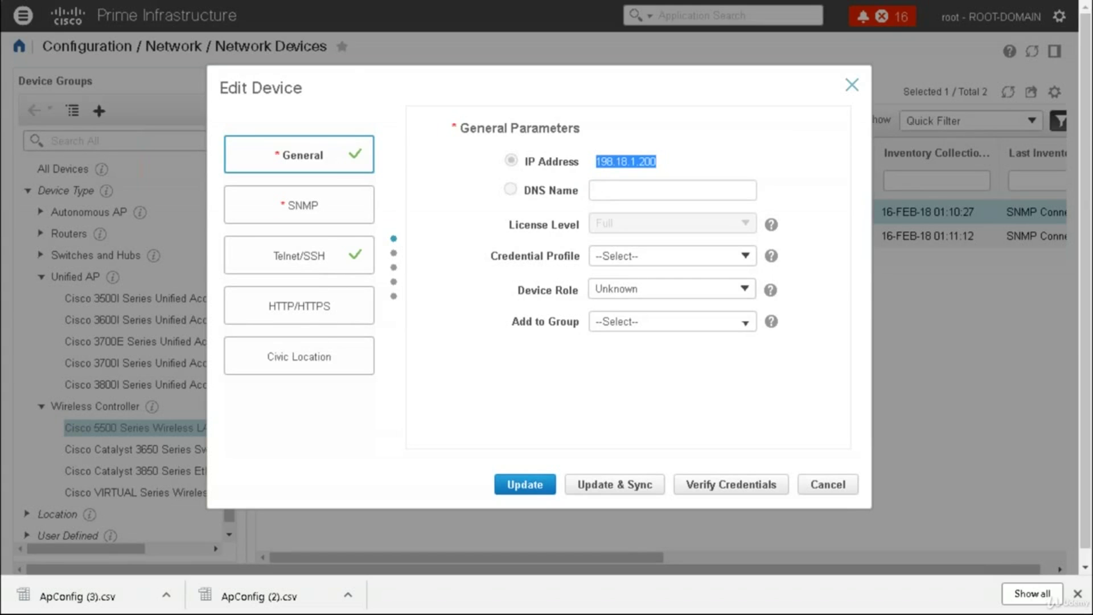
pyautogui.press('Escape')
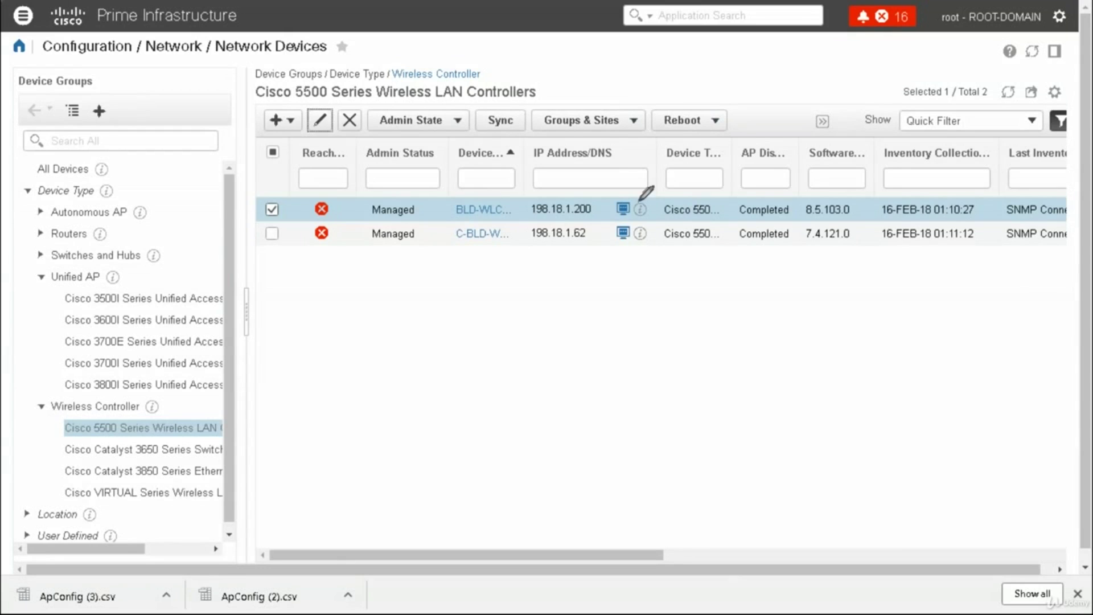
pyautogui.moveTo(638, 193)
pyautogui.mouseDown()
pyautogui.moveTo(602, 219)
pyautogui.moveTo(630, 198)
pyautogui.mouseUp()
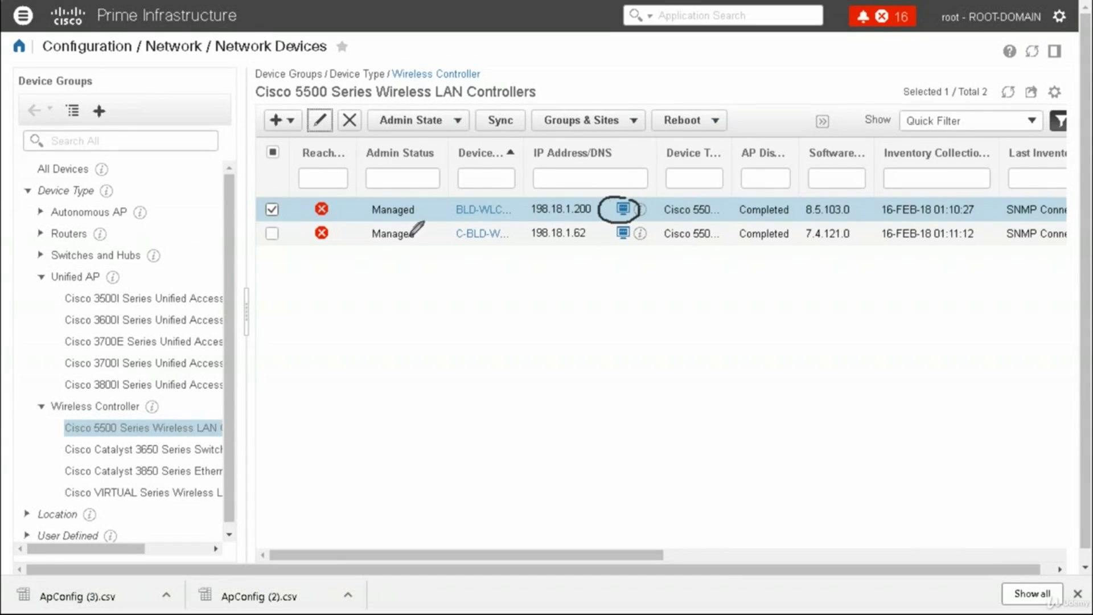
pyautogui.moveTo(626, 226)
pyautogui.mouseDown()
pyautogui.moveTo(605, 239)
pyautogui.moveTo(637, 246)
pyautogui.mouseUp()
pyautogui.press('e')
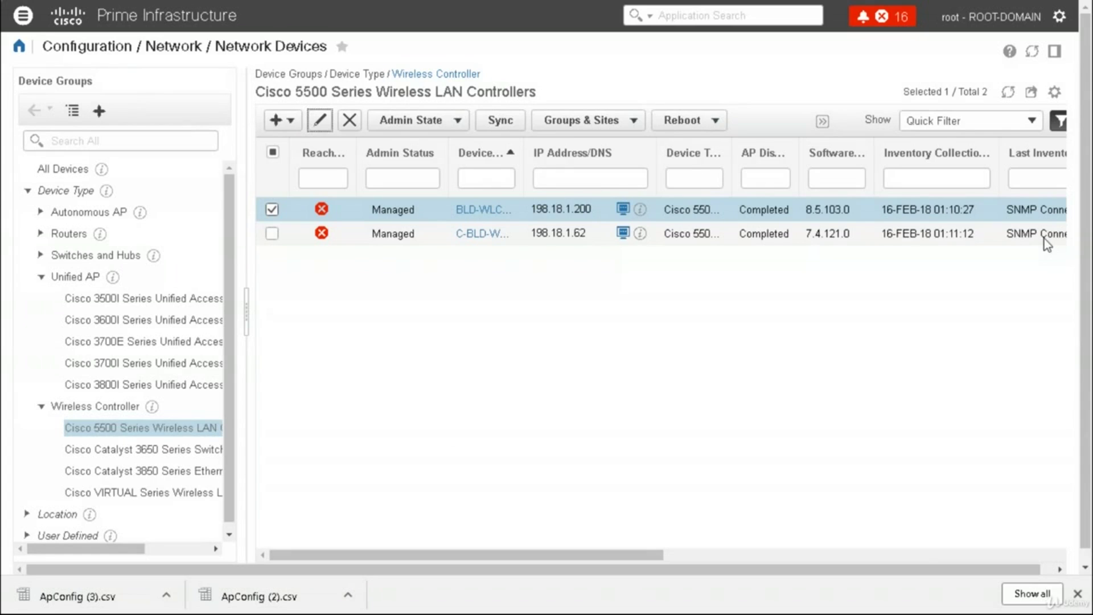
pyautogui.click(27, 21)
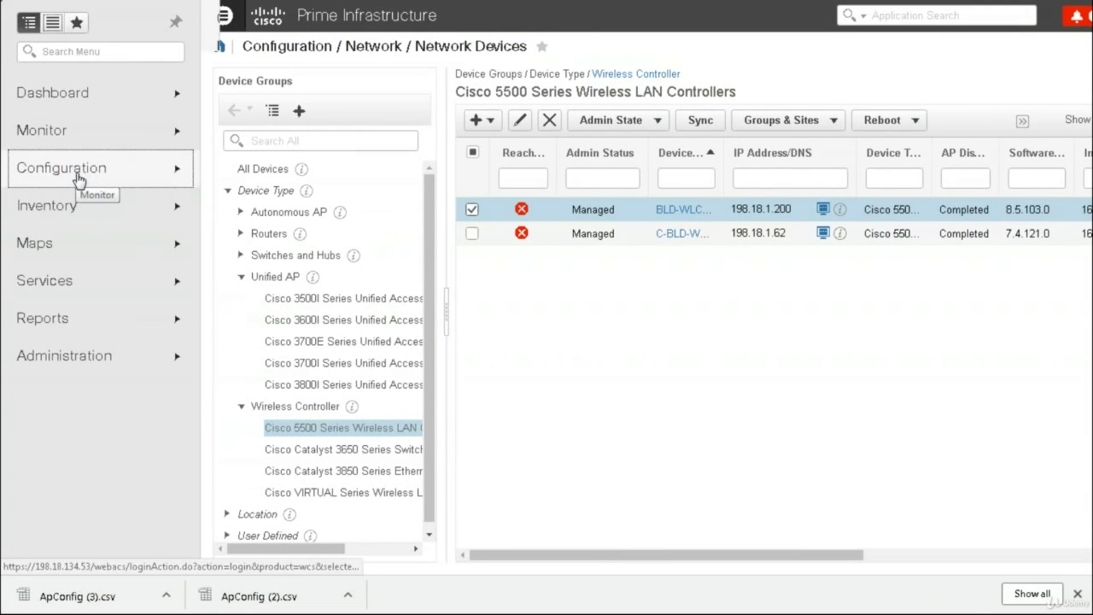
# Go to the Features & Technologies templates overview and dismiss the downloaded files list
pyautogui.click(78, 180)
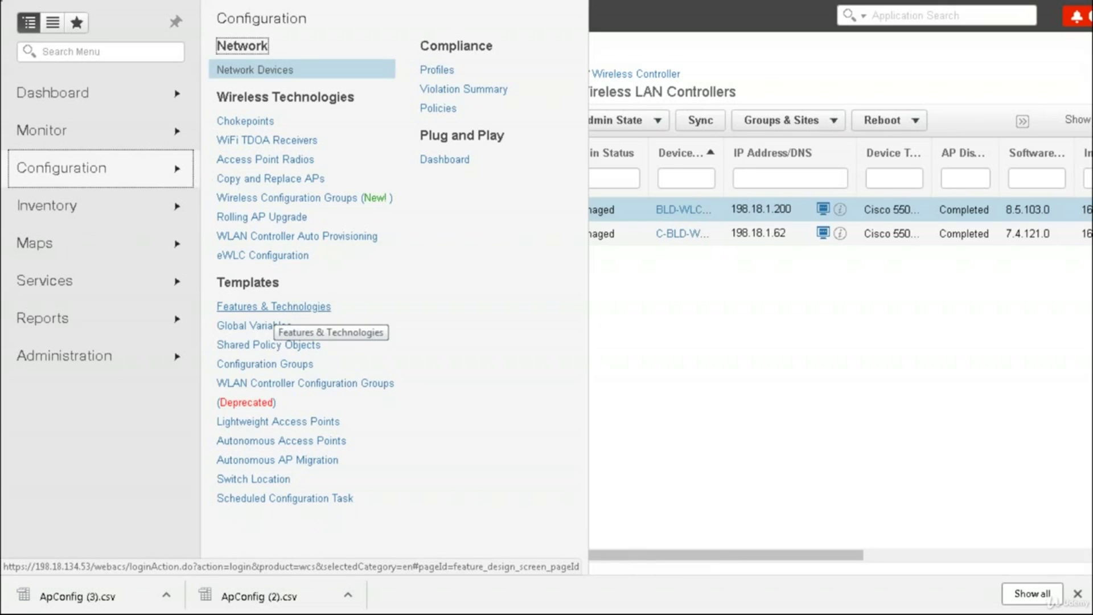
pyautogui.click(272, 308)
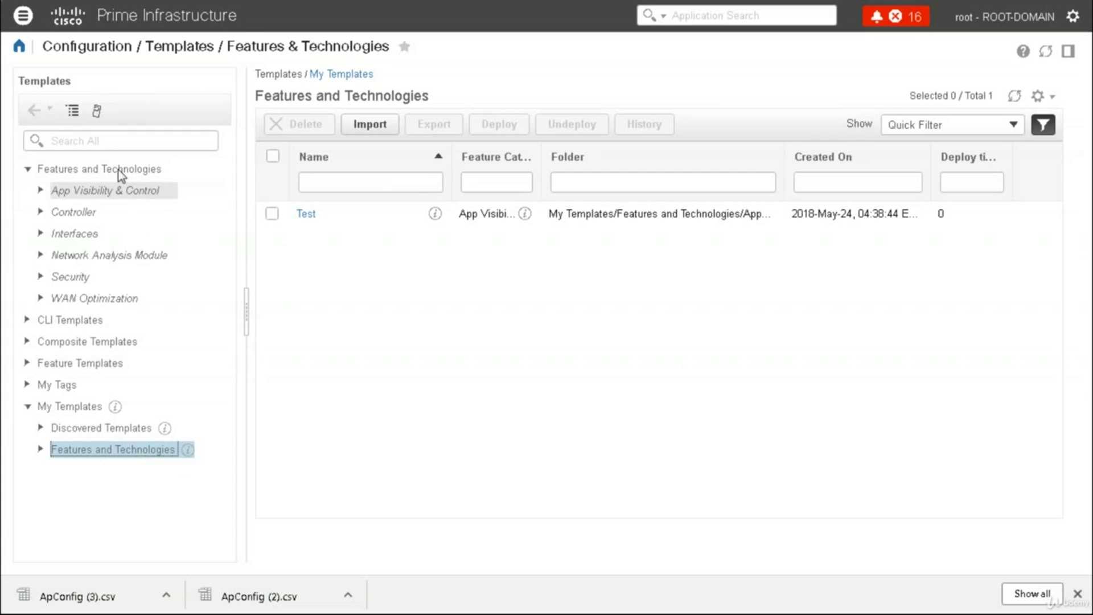
pyautogui.click(88, 169)
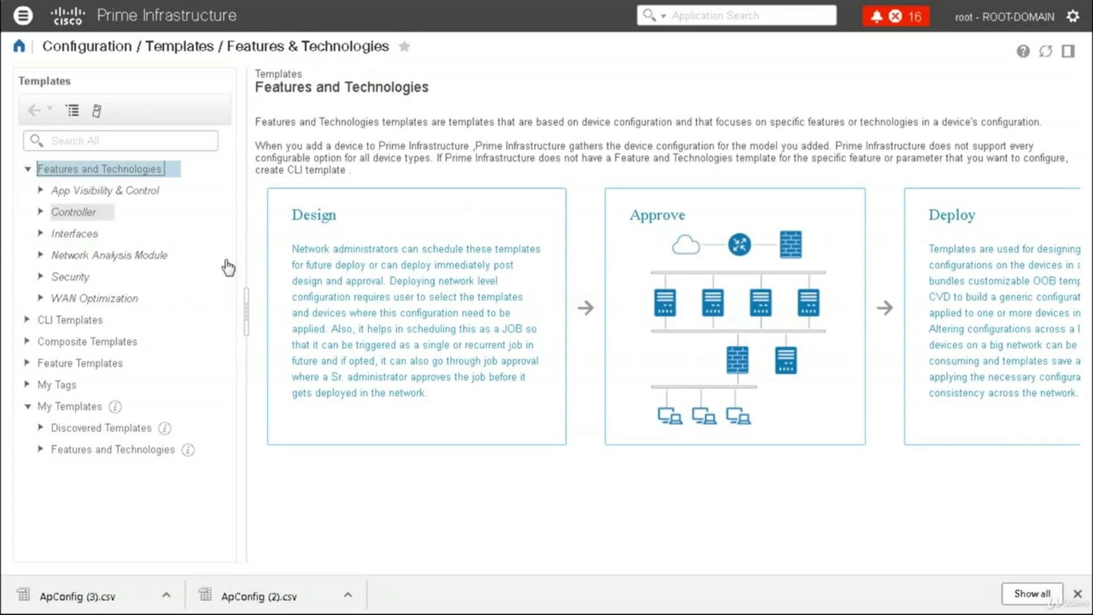
pyautogui.click(1077, 595)
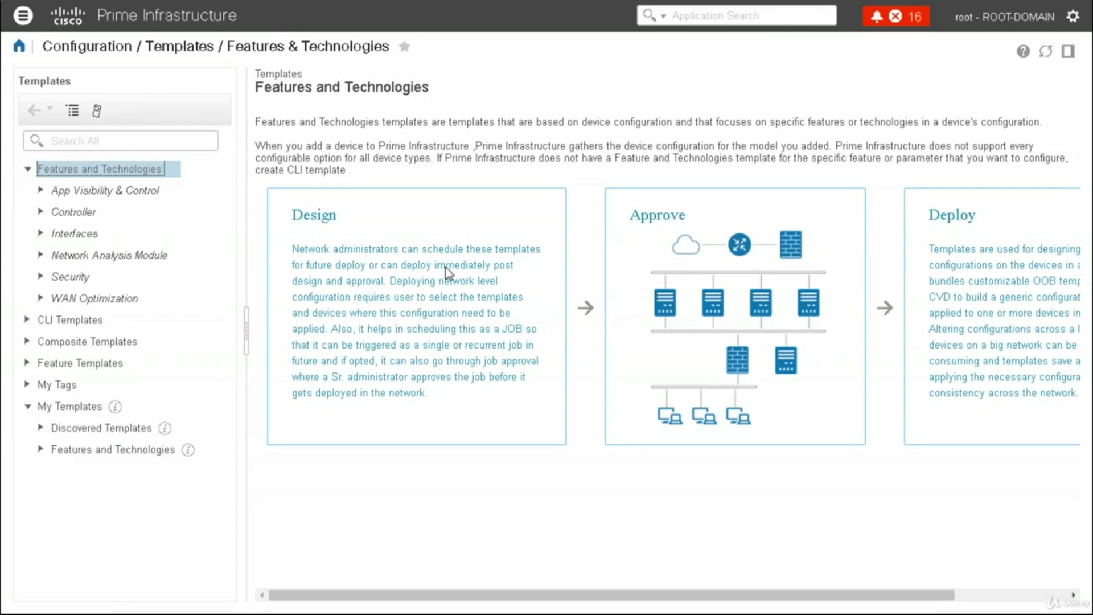
pyautogui.click(1047, 596)
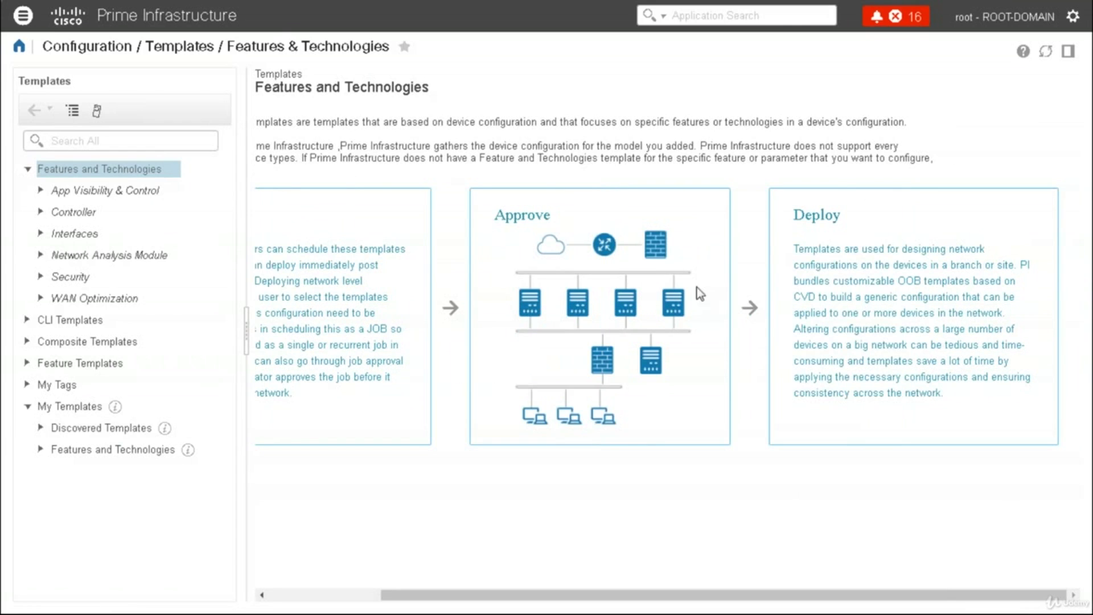
pyautogui.click(286, 596)
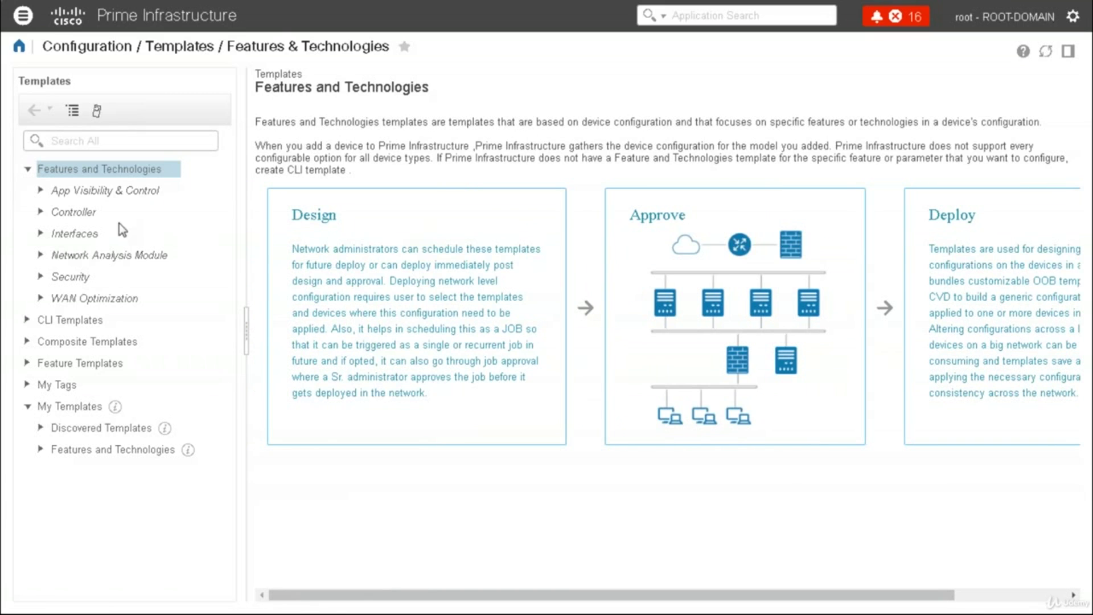
# Expand App Visibility & Control and open a new App Visibility template form
pyautogui.click(40, 190)
pyautogui.click(41, 191)
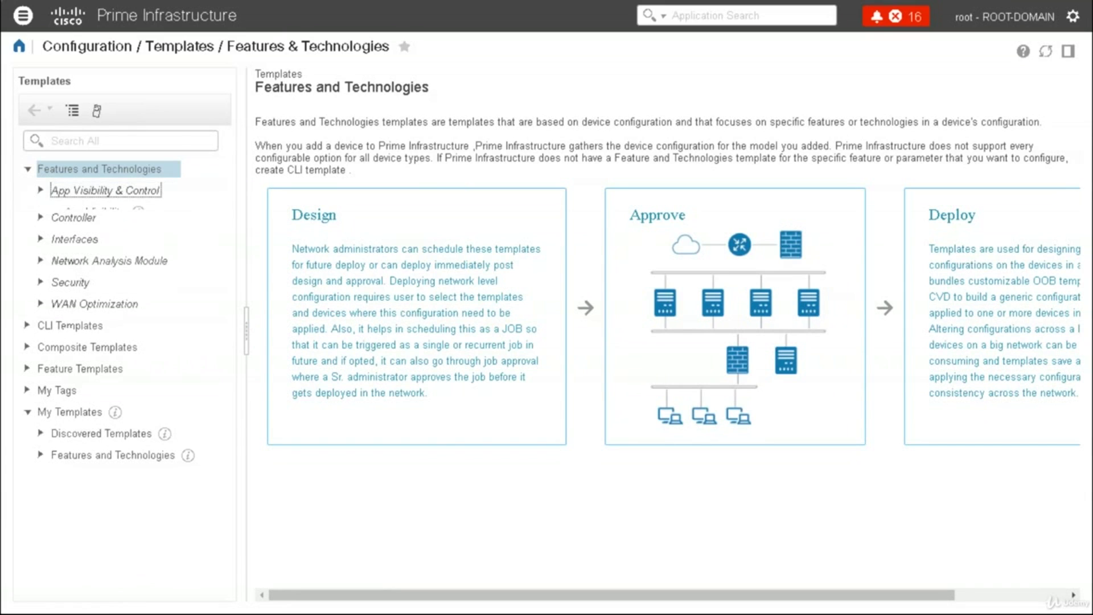
pyautogui.click(86, 213)
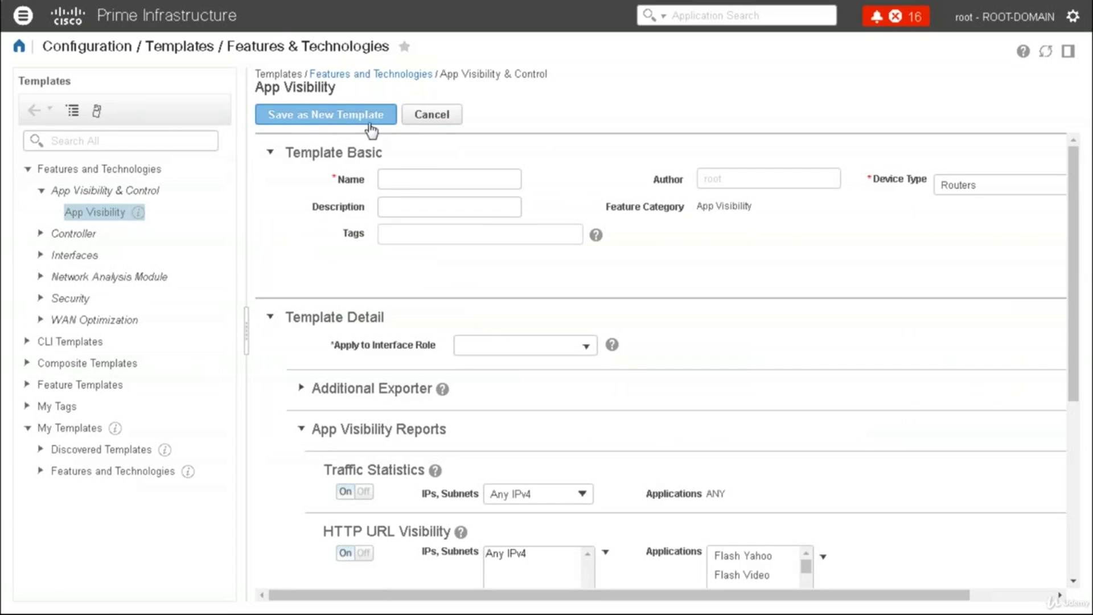
# Name the template APPVISI with device type Routers; the first save fails for missing interface role
pyautogui.click(396, 184)
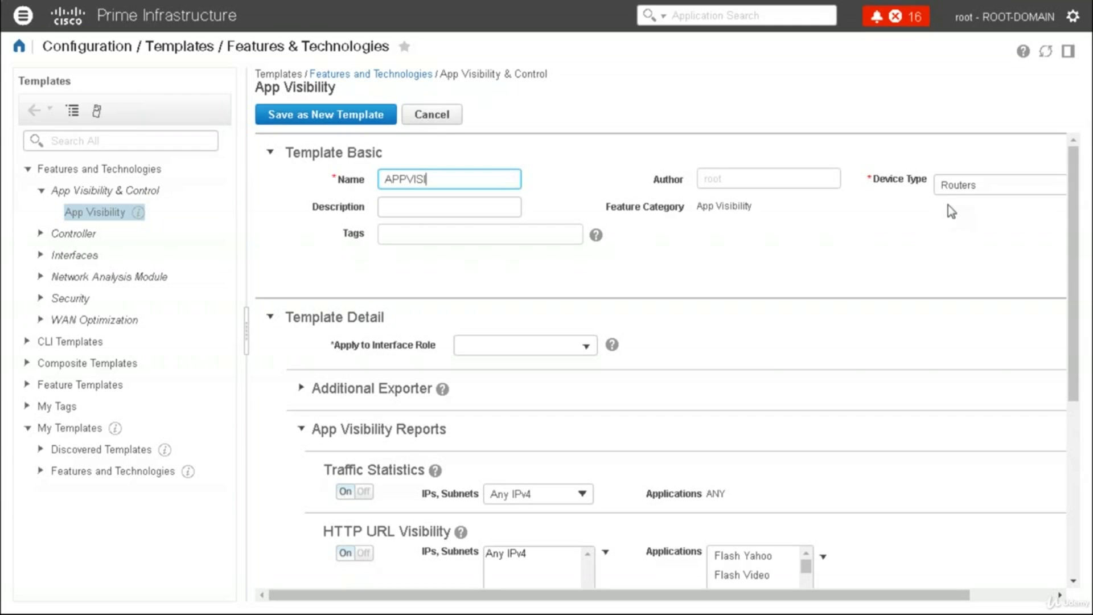
pyautogui.click(1029, 594)
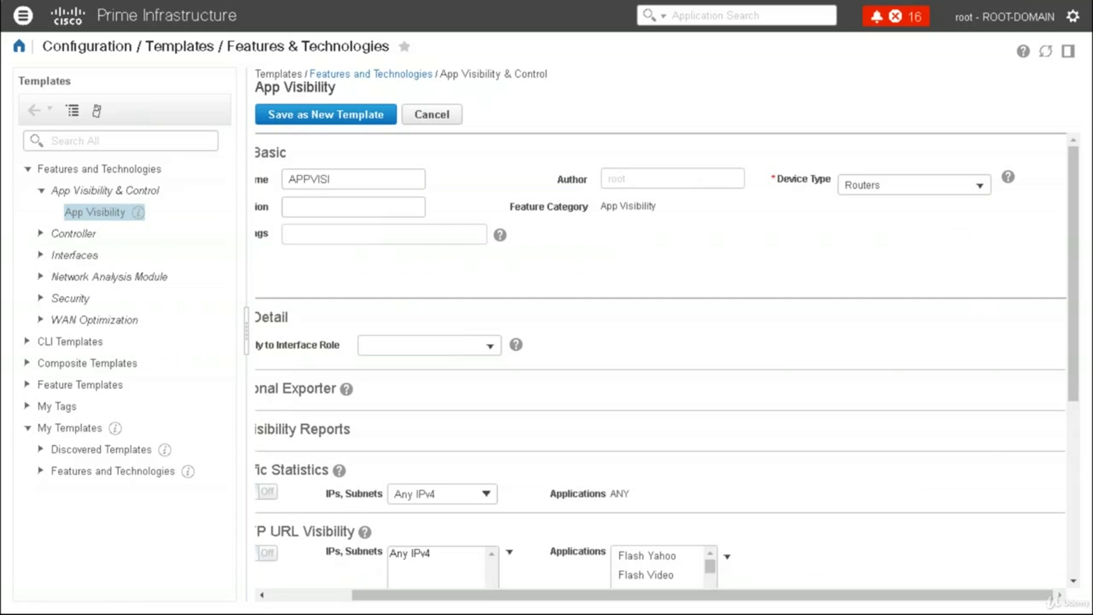
pyautogui.click(980, 187)
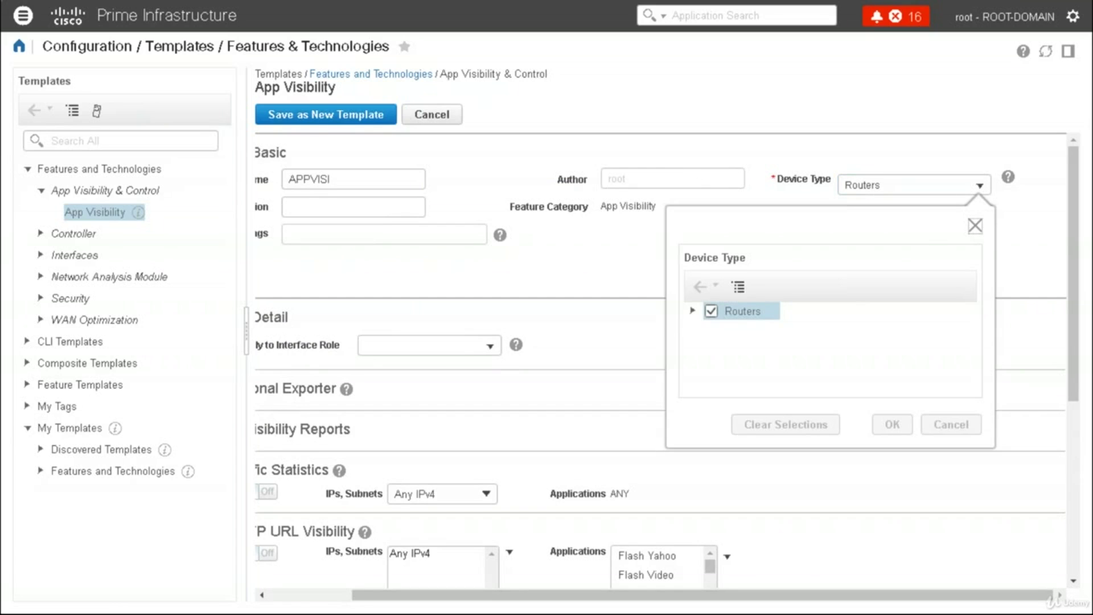
pyautogui.click(976, 226)
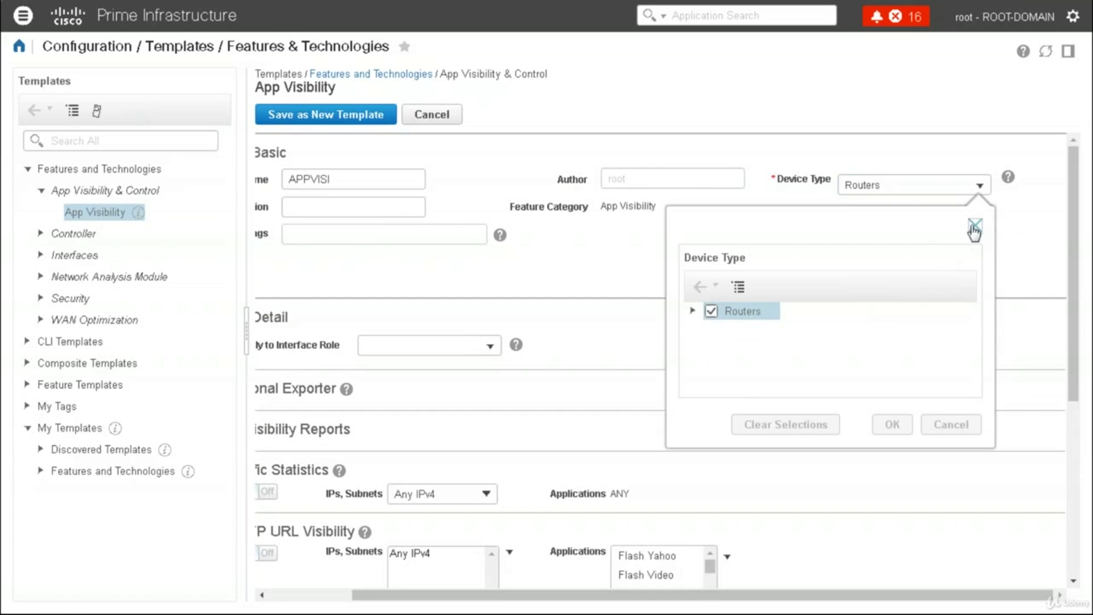
pyautogui.click(281, 597)
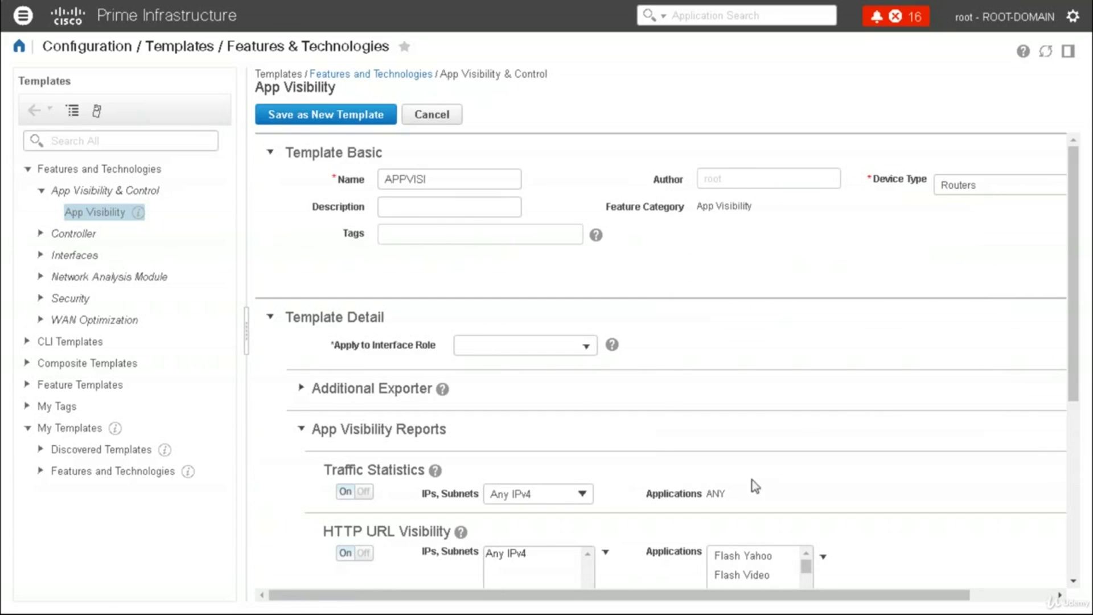
pyautogui.click(1073, 549)
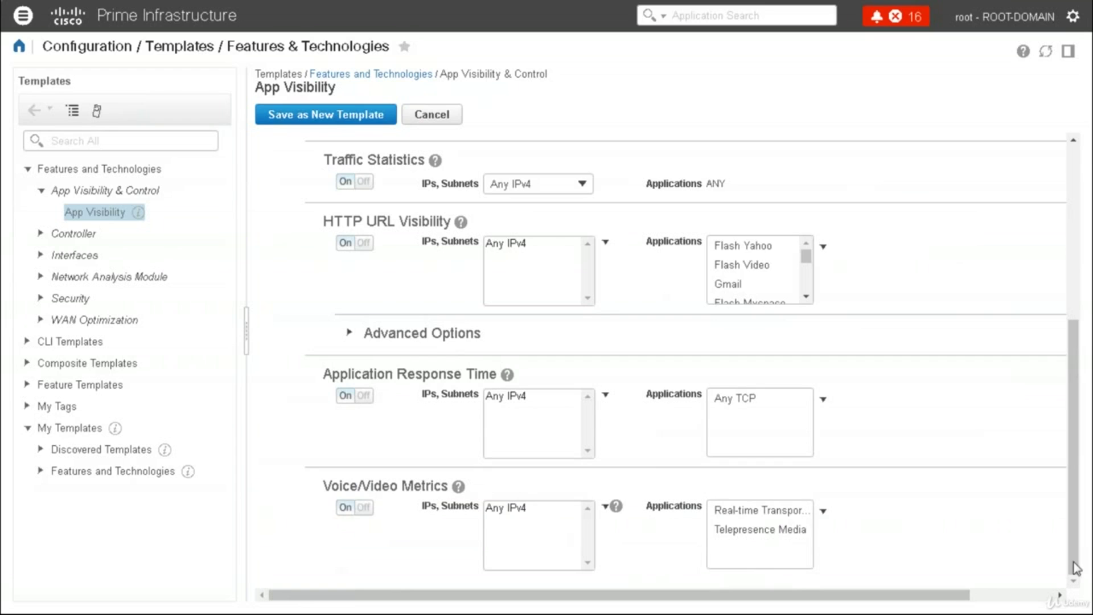
pyautogui.click(1040, 599)
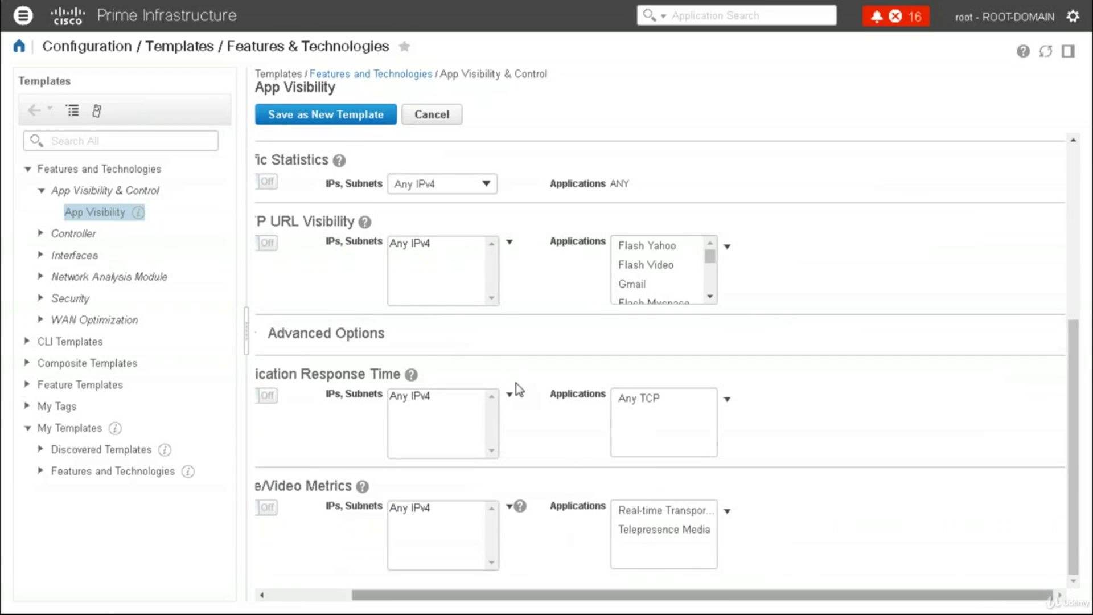
pyautogui.click(326, 115)
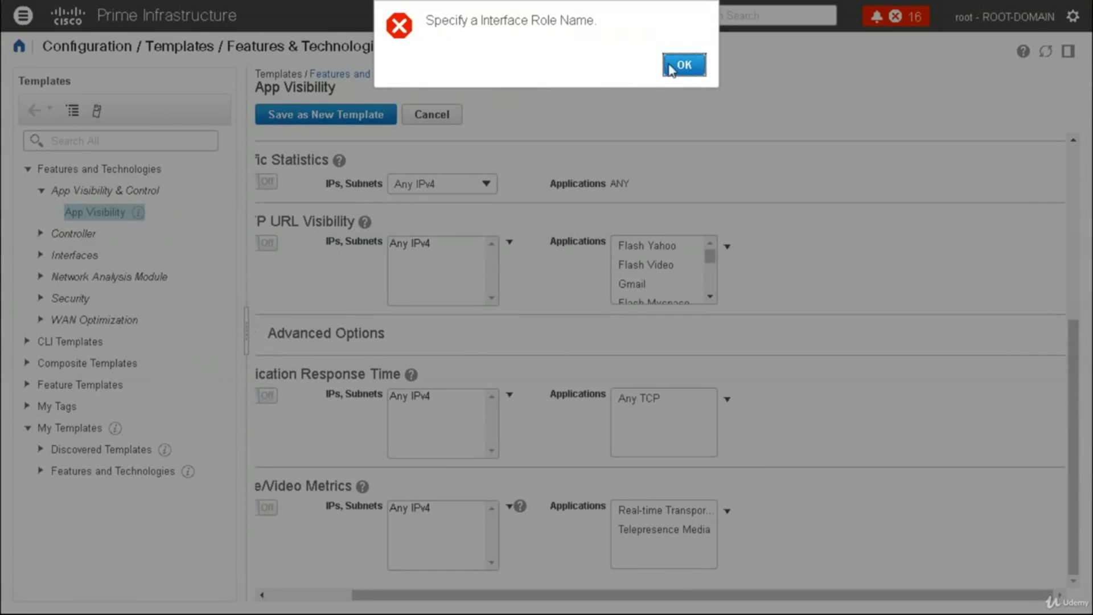
pyautogui.click(678, 65)
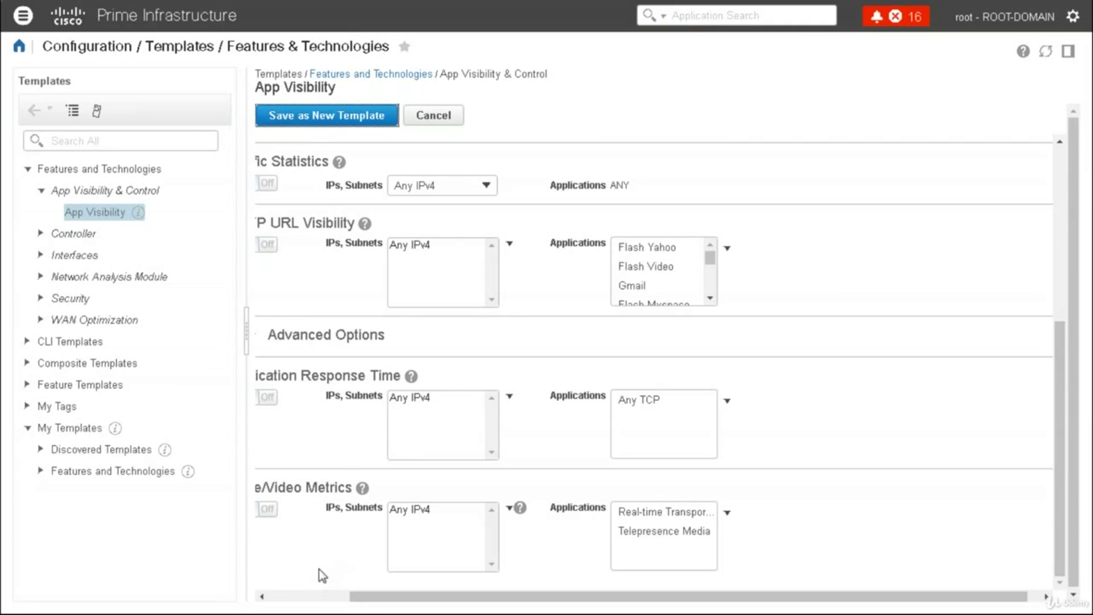
# Set Apply to Interface Role to TunnelInterface200 and save as a new template
pyautogui.click(299, 597)
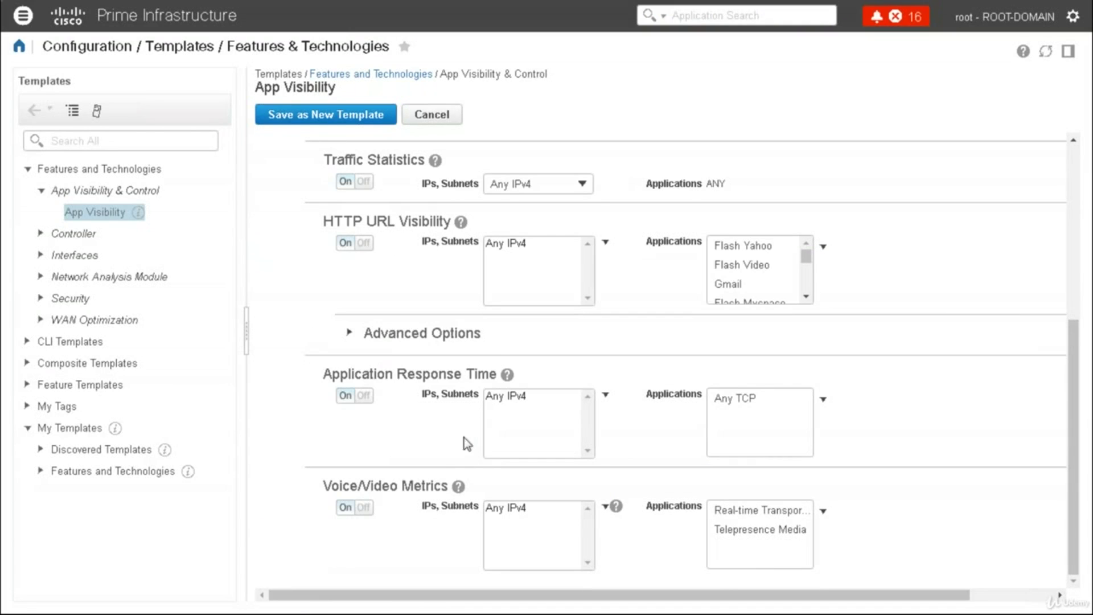
pyautogui.click(1071, 167)
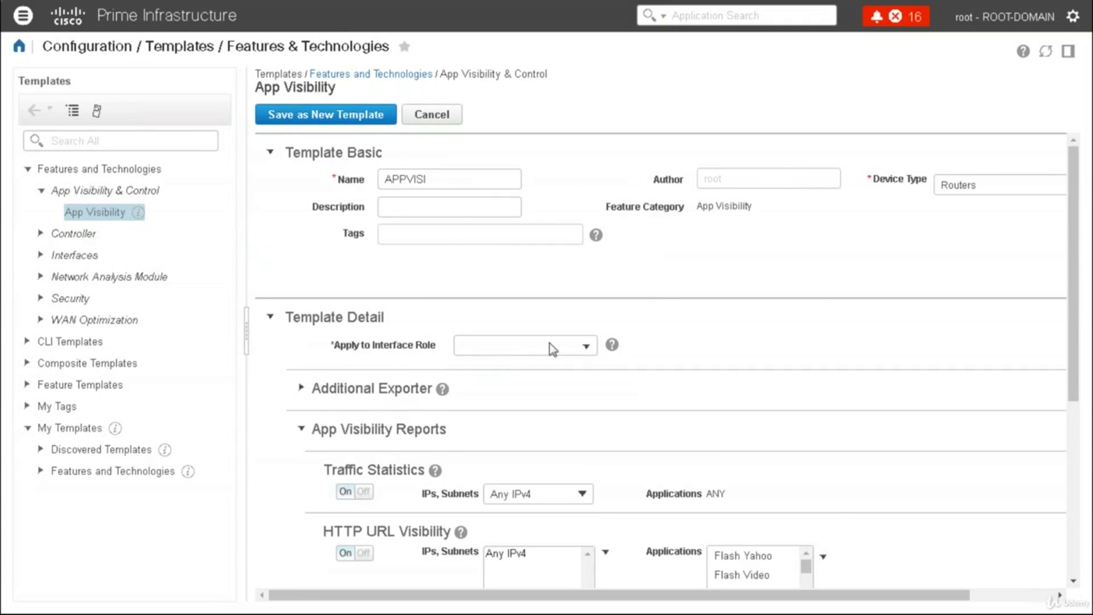
pyautogui.click(586, 347)
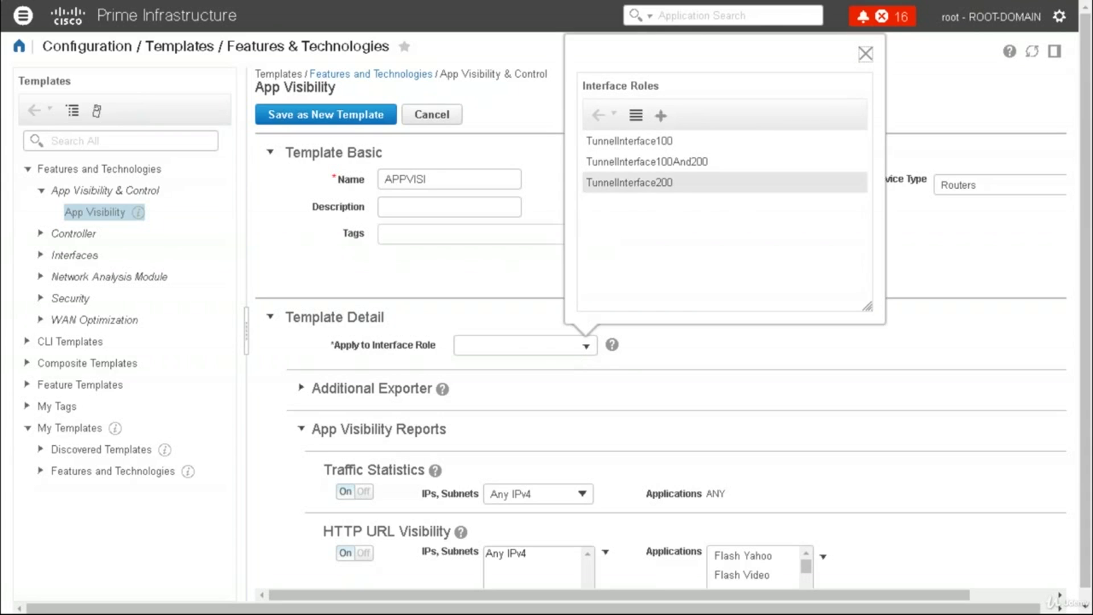
pyautogui.click(628, 183)
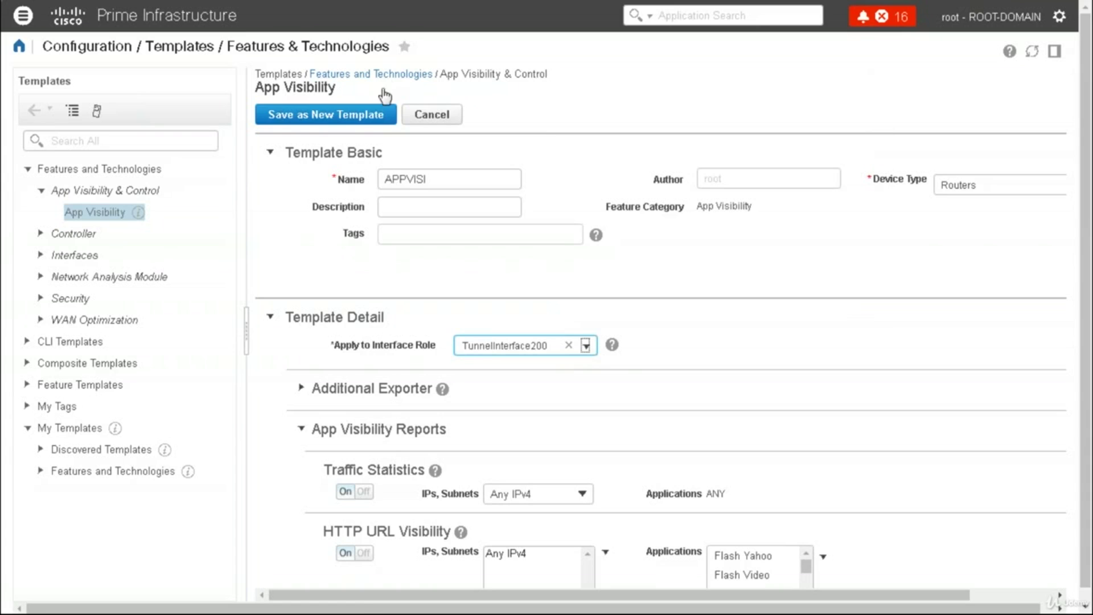
pyautogui.click(341, 115)
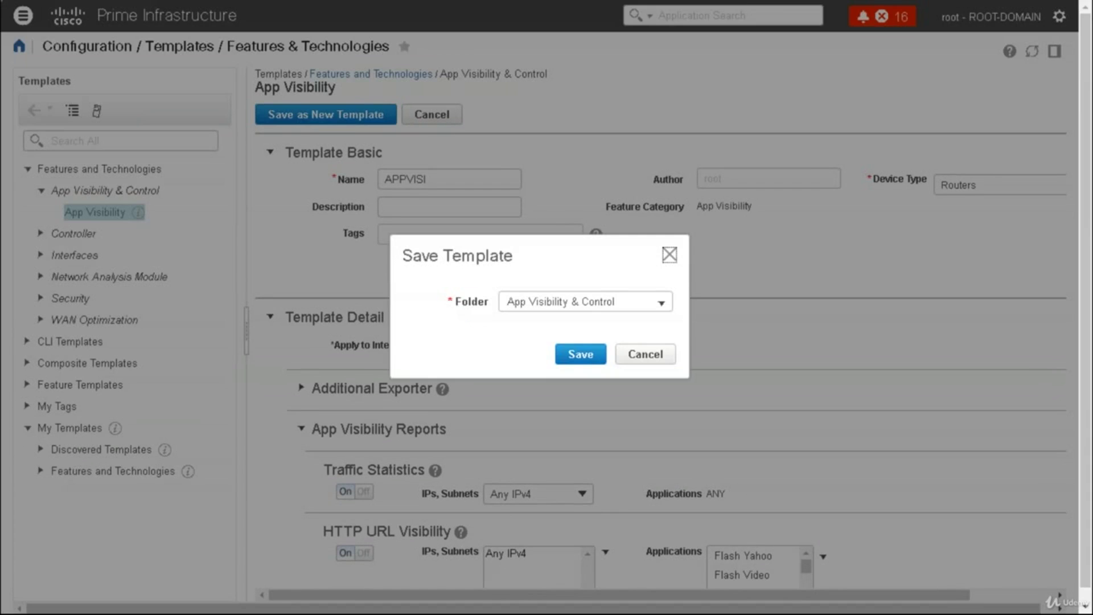
# Save APPVISI in My Templates > Features and Technologies > App Visibility & Control, then start deploying
pyautogui.click(661, 305)
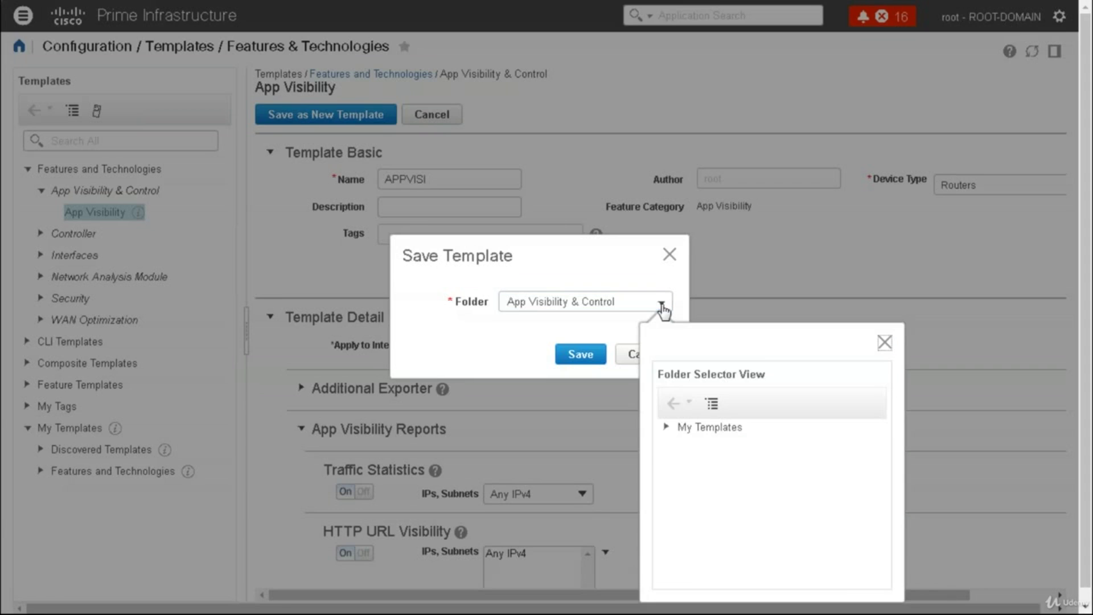
pyautogui.click(710, 427)
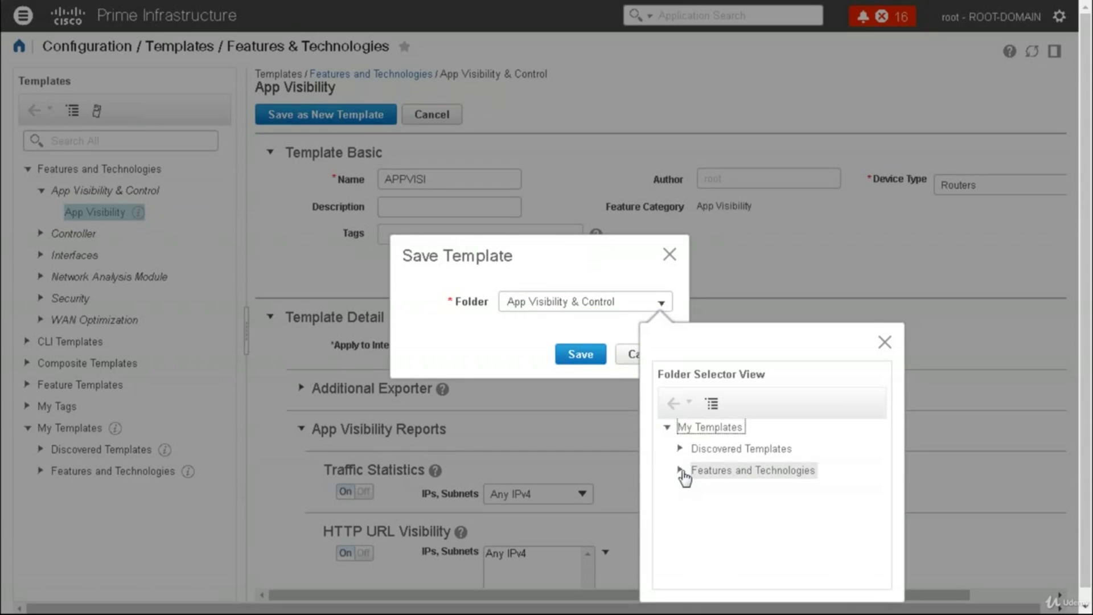
pyautogui.click(681, 471)
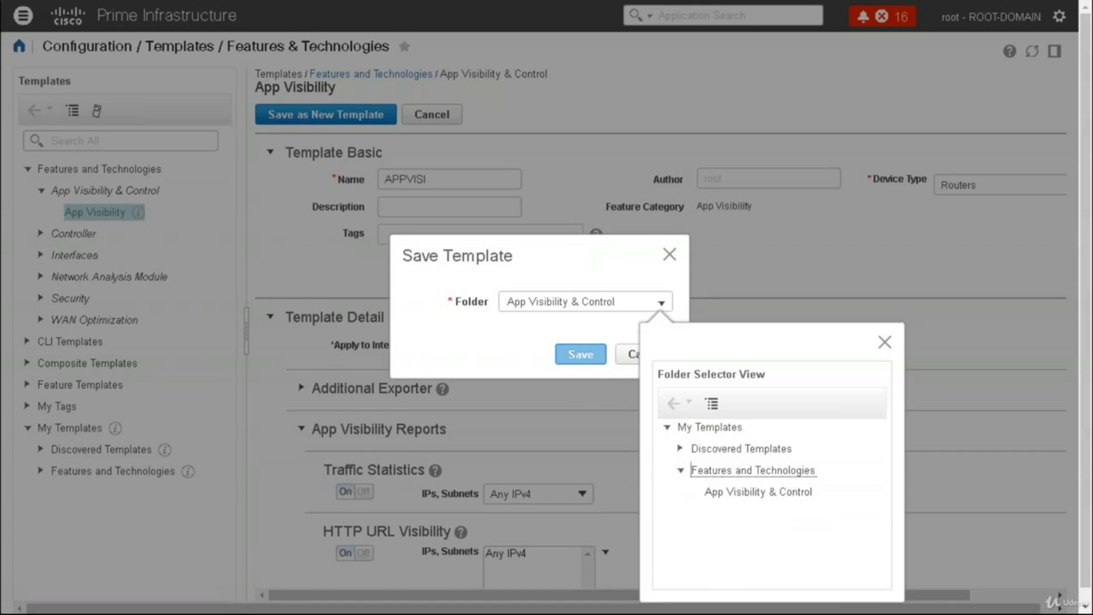
pyautogui.click(580, 354)
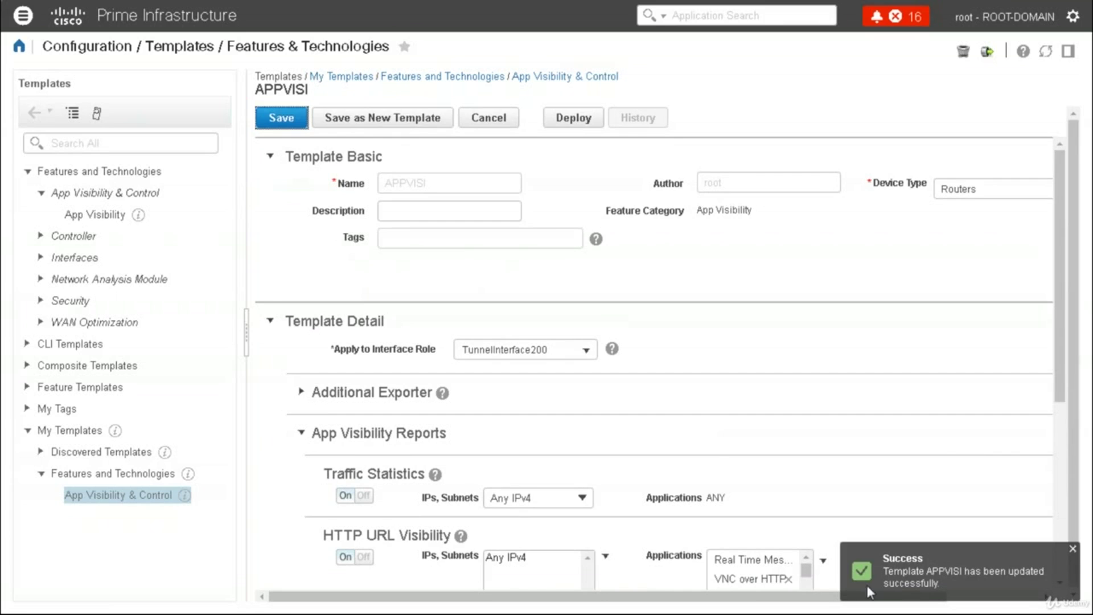
pyautogui.click(581, 127)
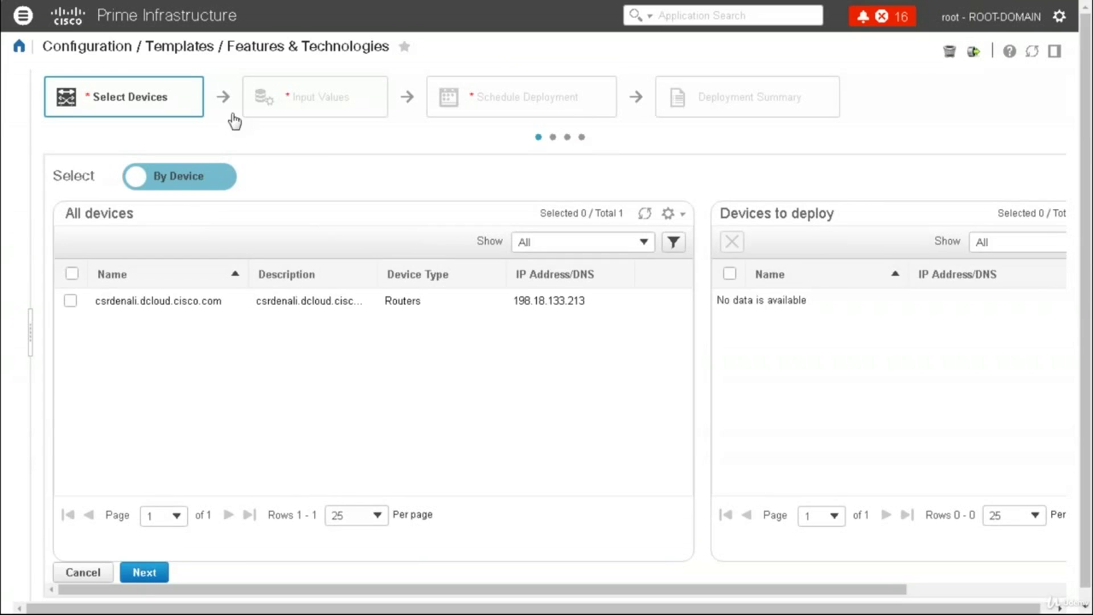
# Deploy APPVISI to the csrdenali router through input values and scheduling, creating job APPVISI_1
pyautogui.click(71, 301)
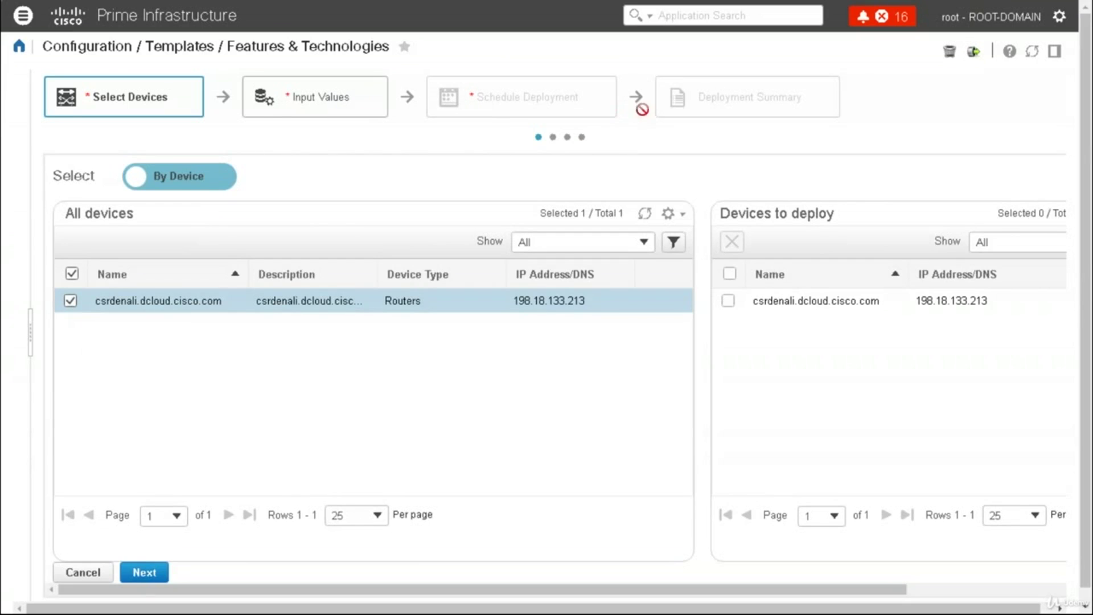
pyautogui.click(677, 98)
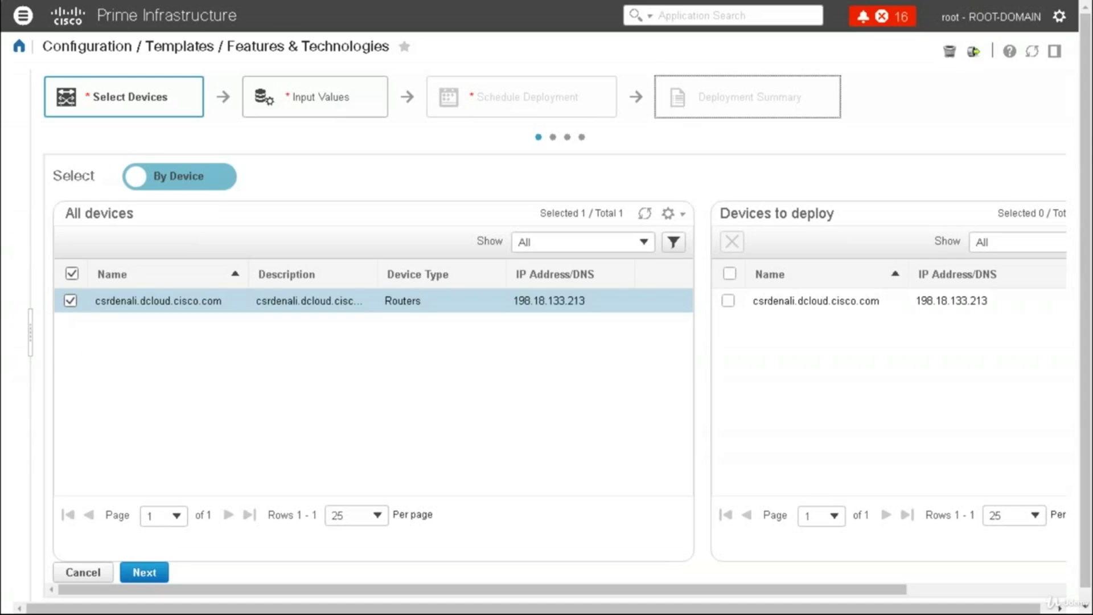
pyautogui.click(160, 572)
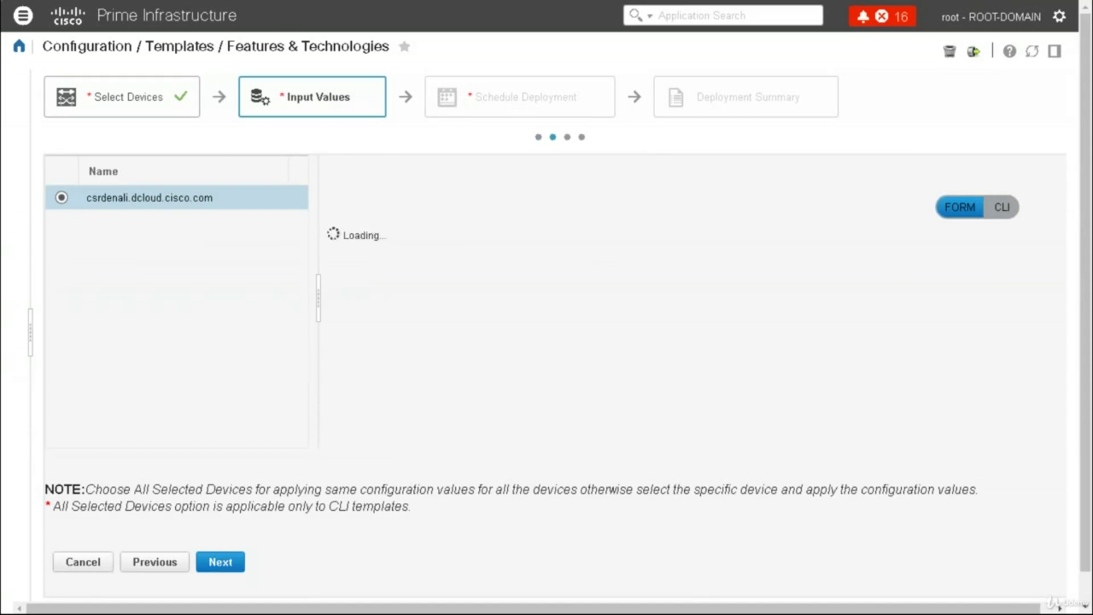
pyautogui.click(220, 561)
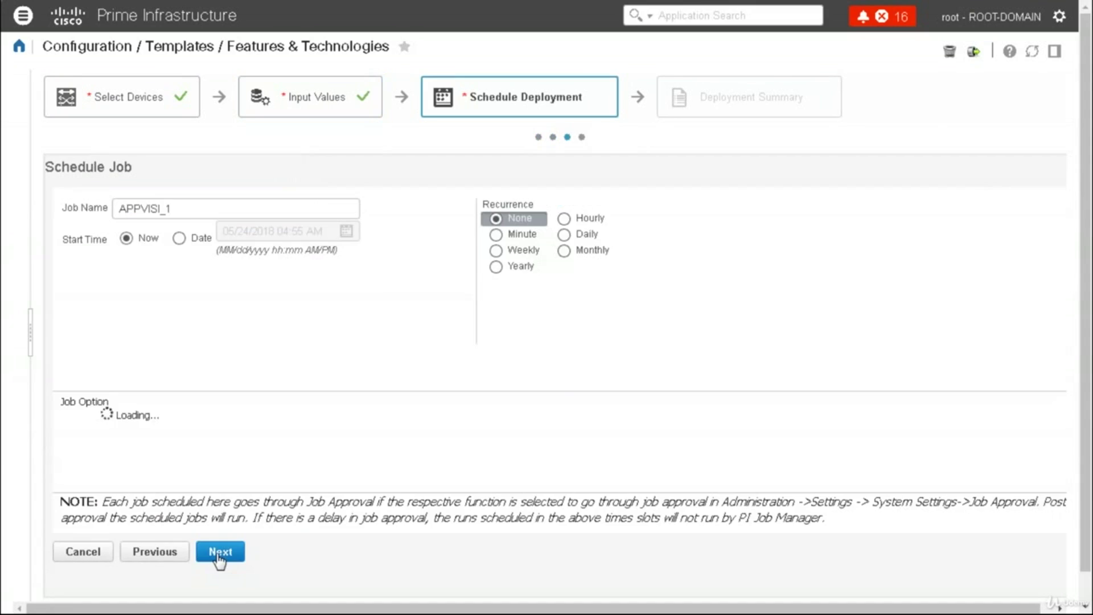
pyautogui.click(220, 561)
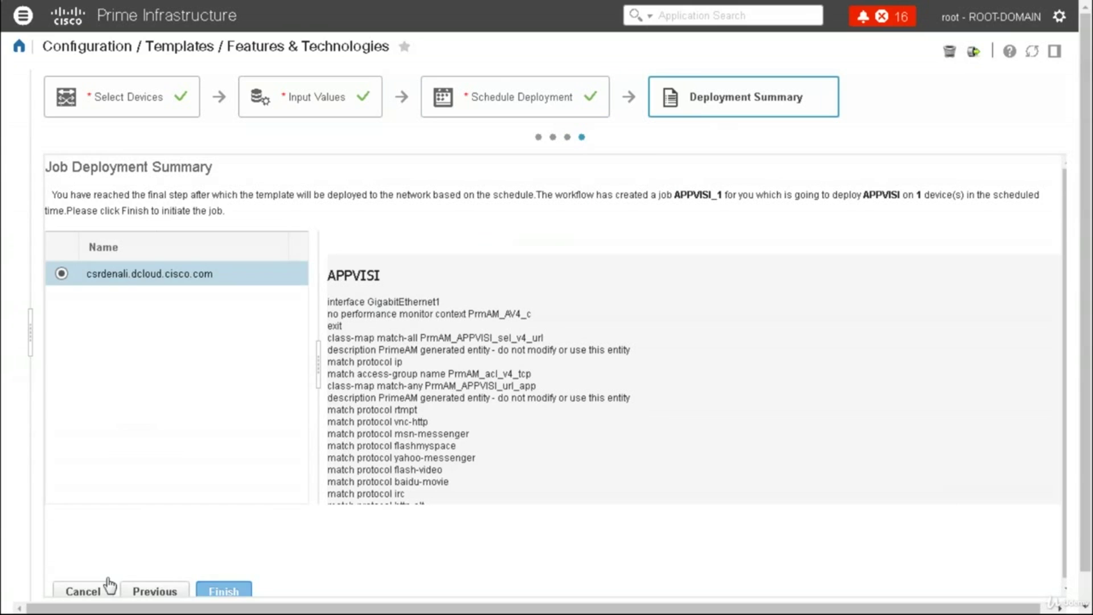
pyautogui.click(91, 592)
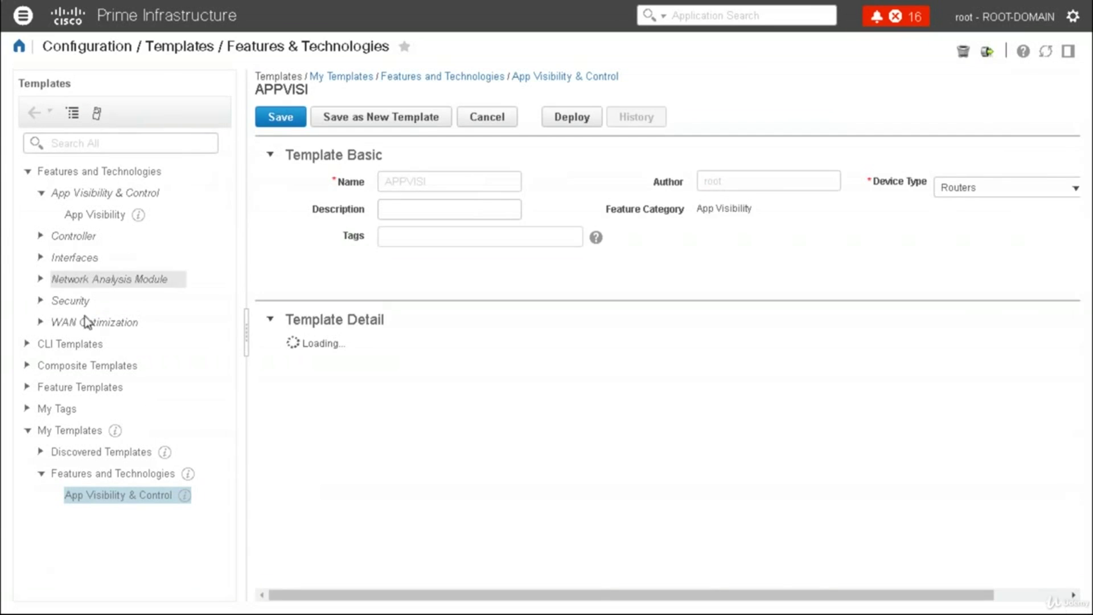
# Expand the CLI Templates folder and list the System Templates - CLI
pyautogui.click(33, 347)
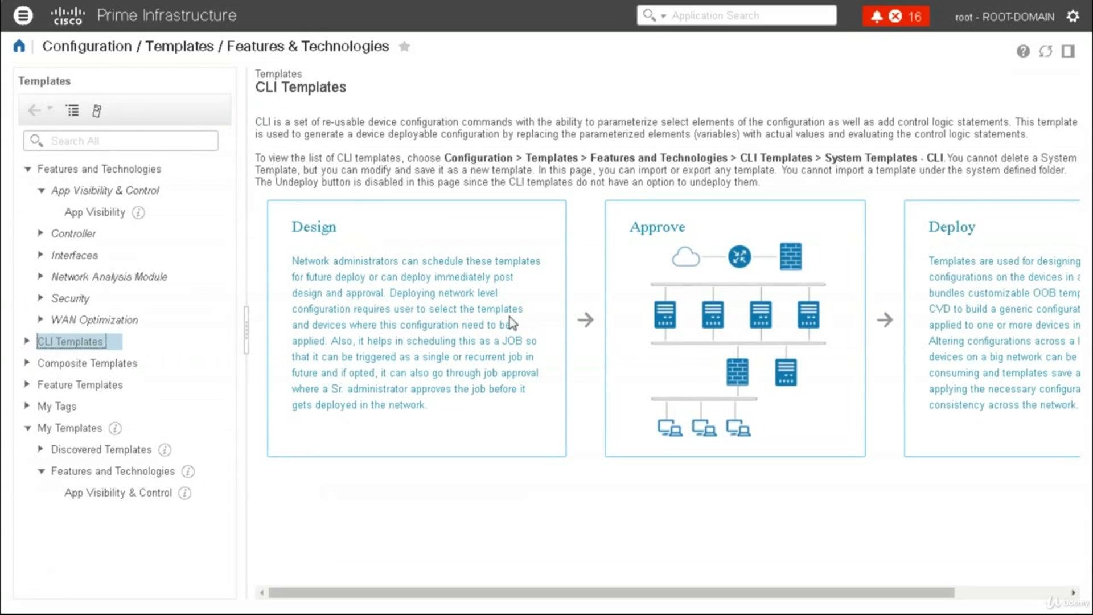
pyautogui.click(26, 342)
pyautogui.click(26, 342)
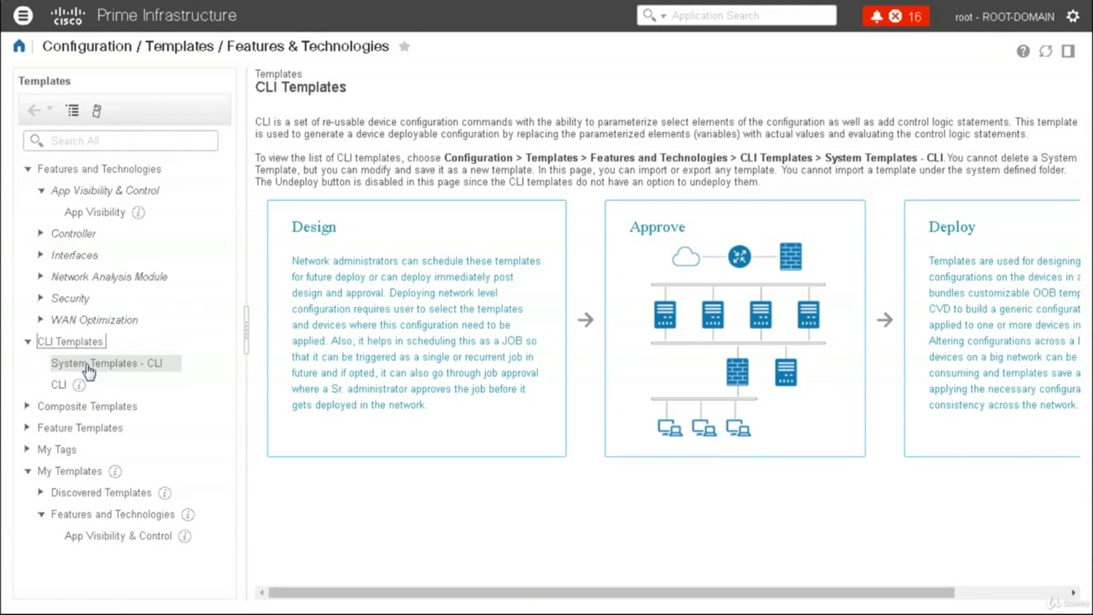
pyautogui.click(89, 370)
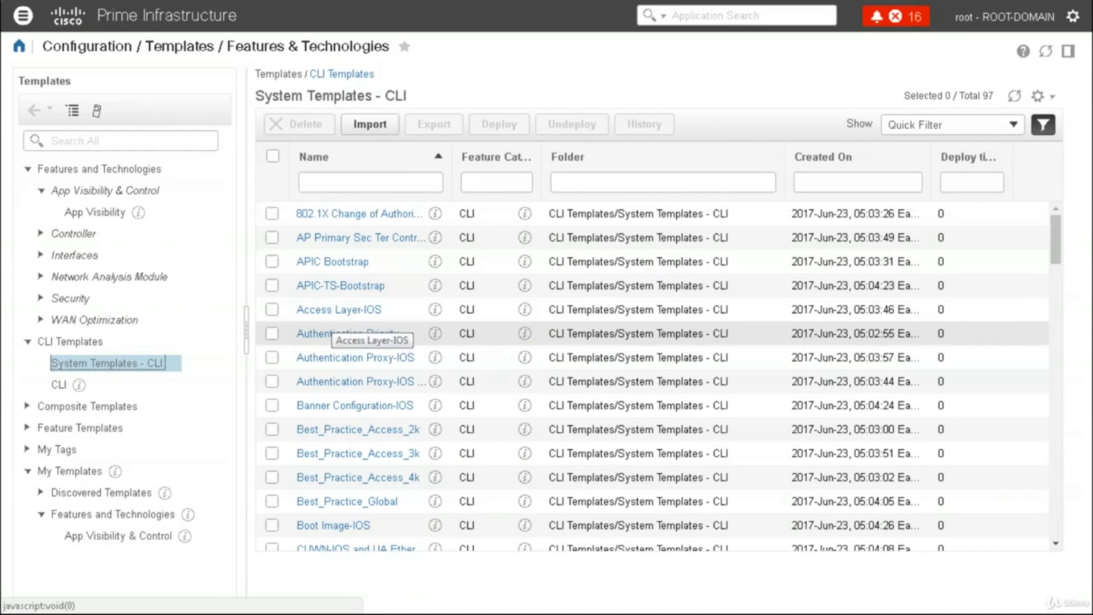
# Deploy the Banner Configuration-IOS template, reaching device selection with router csrdenali
pyautogui.click(272, 405)
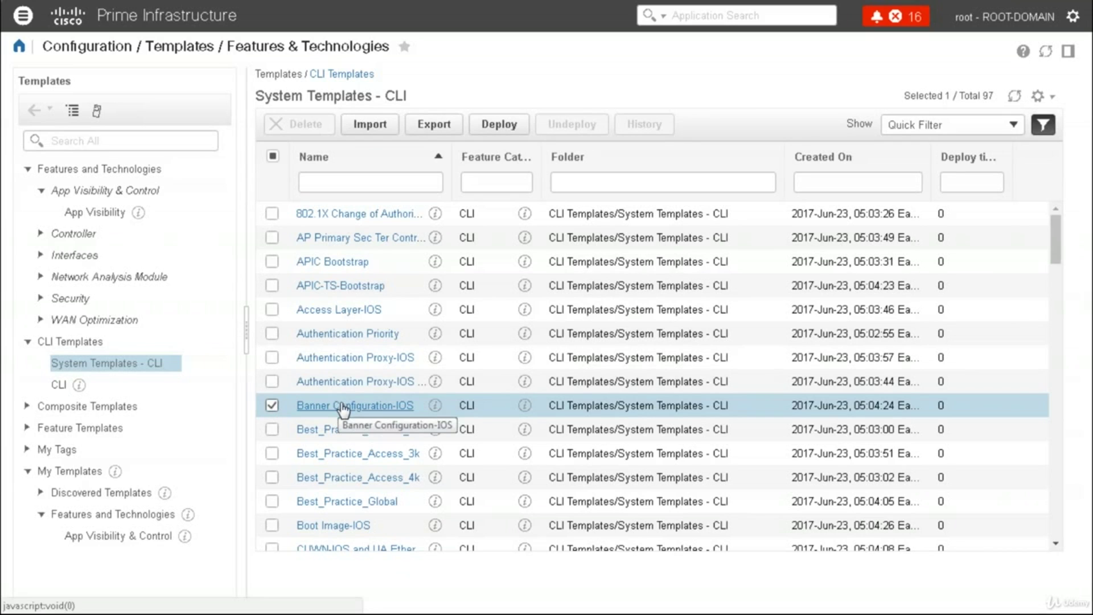
pyautogui.click(493, 126)
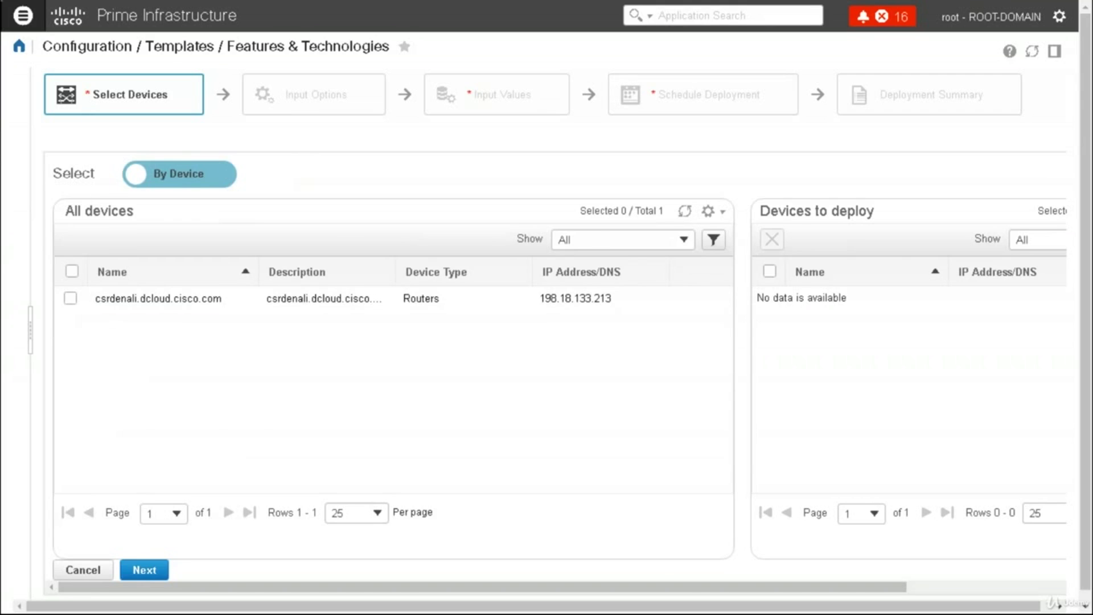
pyautogui.click(23, 16)
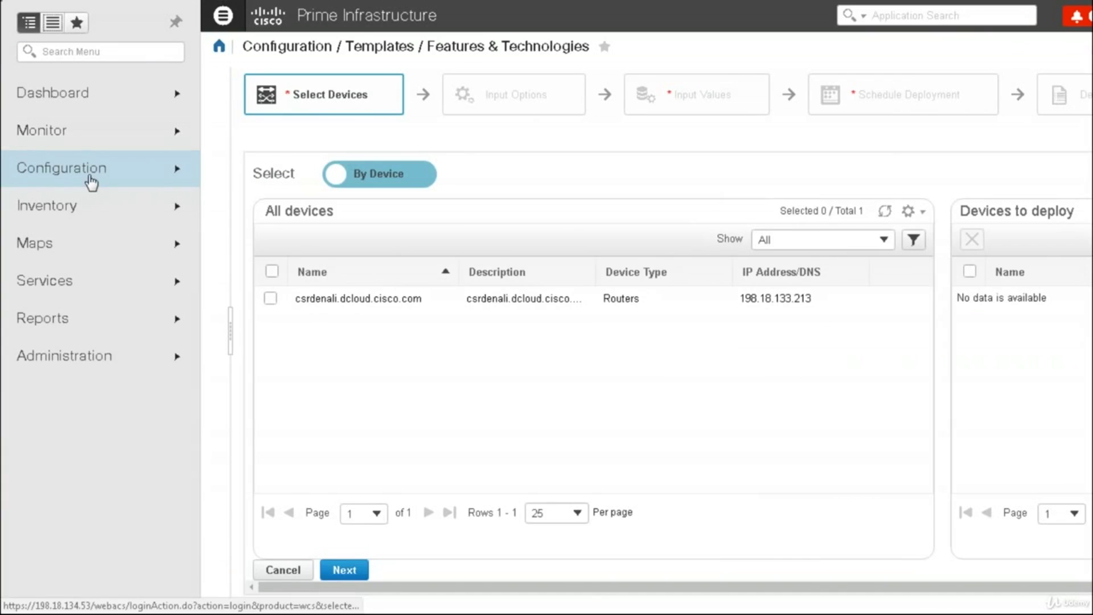
# Visit the Autonomous Access Points templates page, then head to Configuration > Compliance > Profiles
pyautogui.moveTo(91, 182)
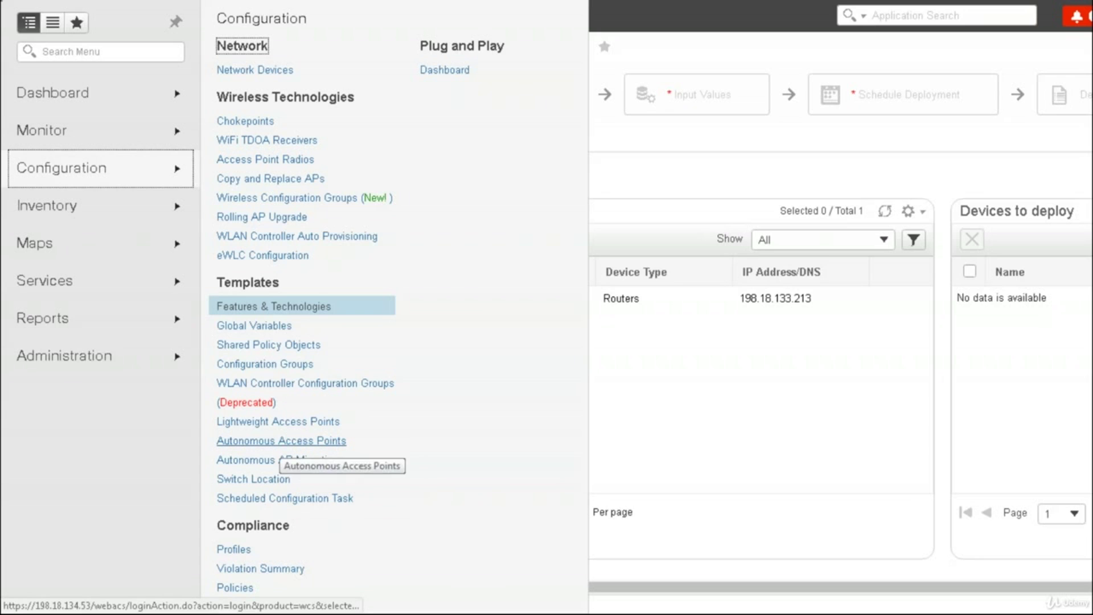
pyautogui.click(281, 441)
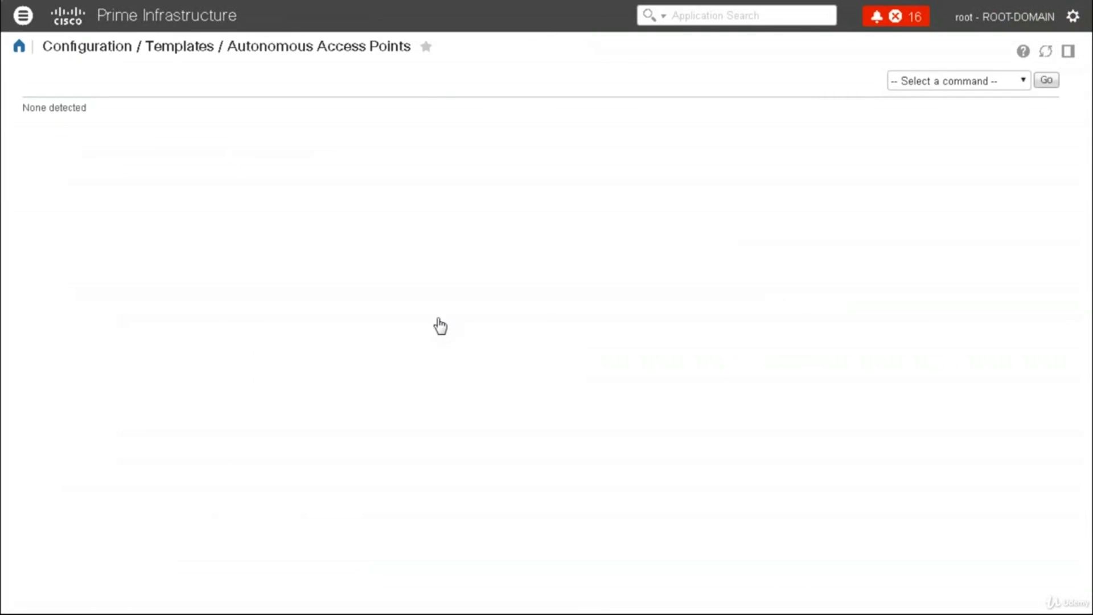
pyautogui.click(23, 15)
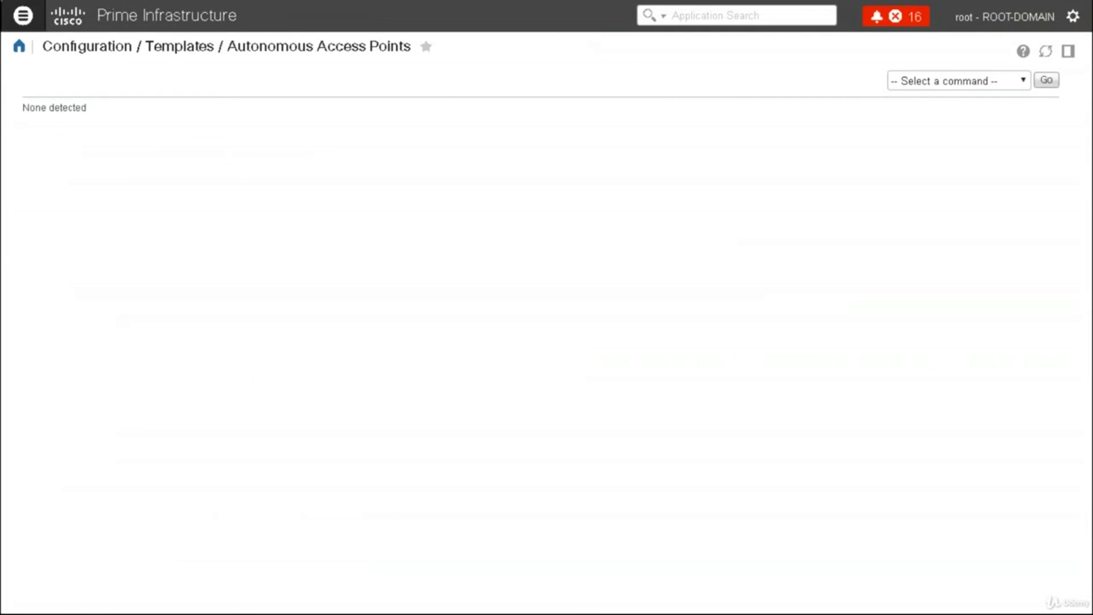
pyautogui.click(73, 169)
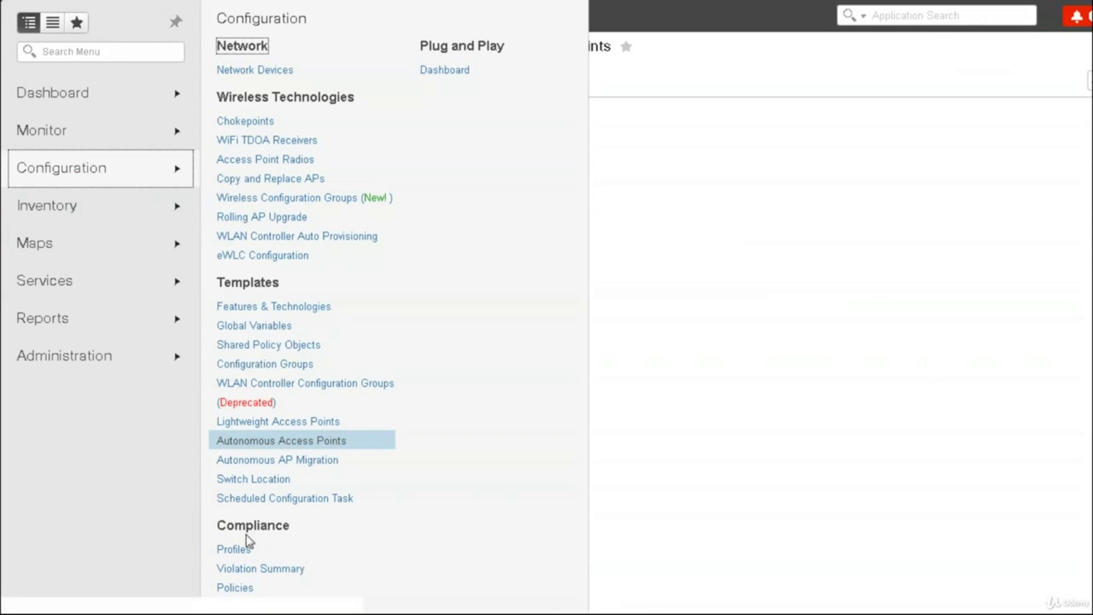
pyautogui.click(233, 549)
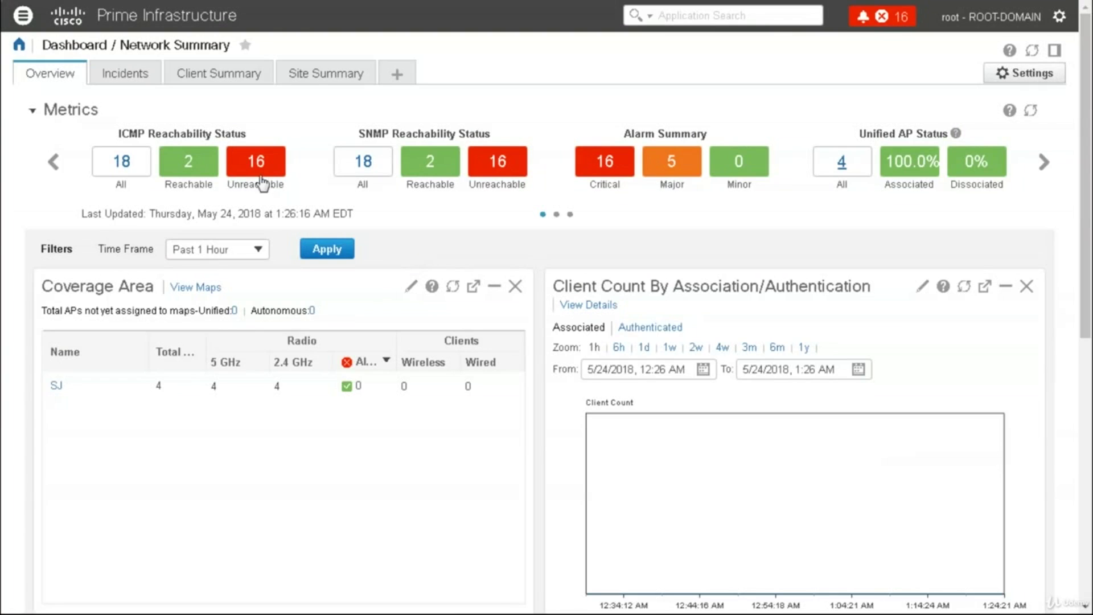
# Open Configuration > Compliance > Profiles to load the dcloud-test profile's policies
pyautogui.click(23, 19)
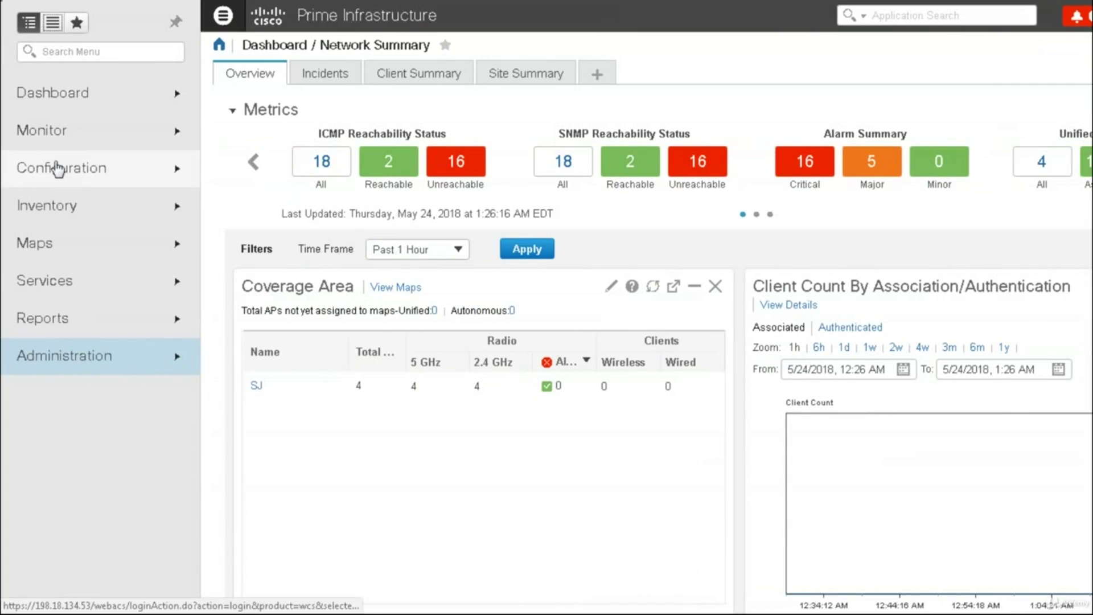
pyautogui.click(56, 168)
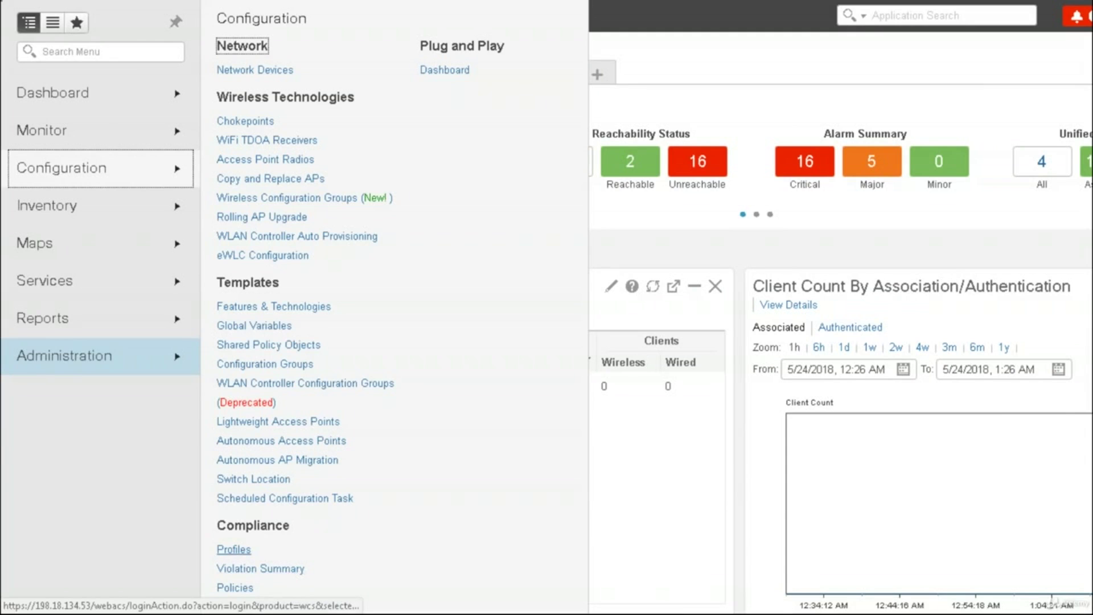
pyautogui.click(235, 551)
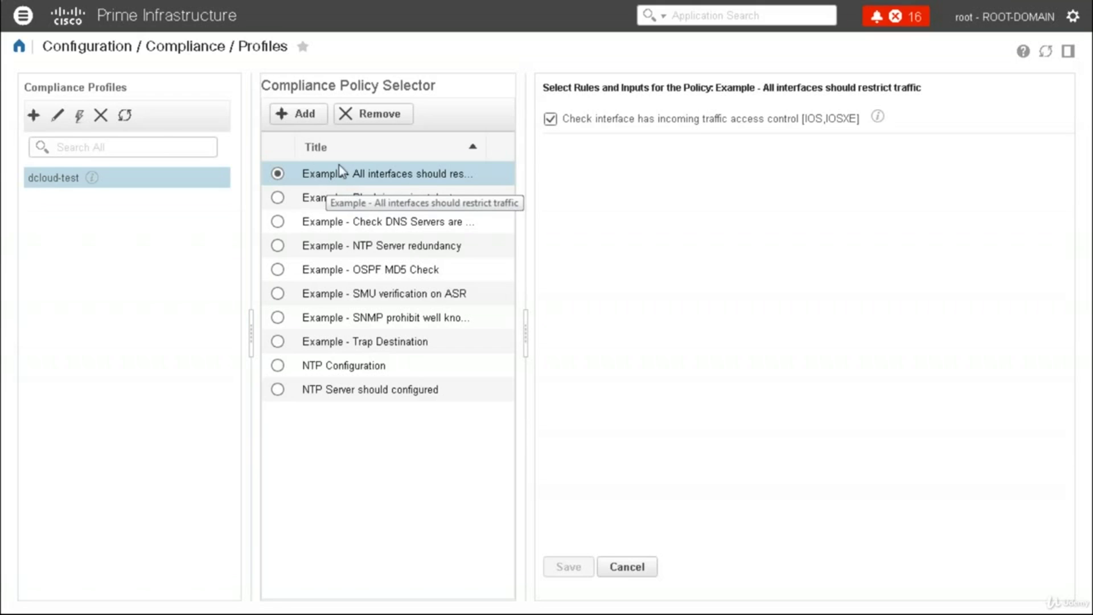
# Add CDP Status and SNMP Status to dcloud-test, bringing it to 12 policies
pyautogui.click(58, 117)
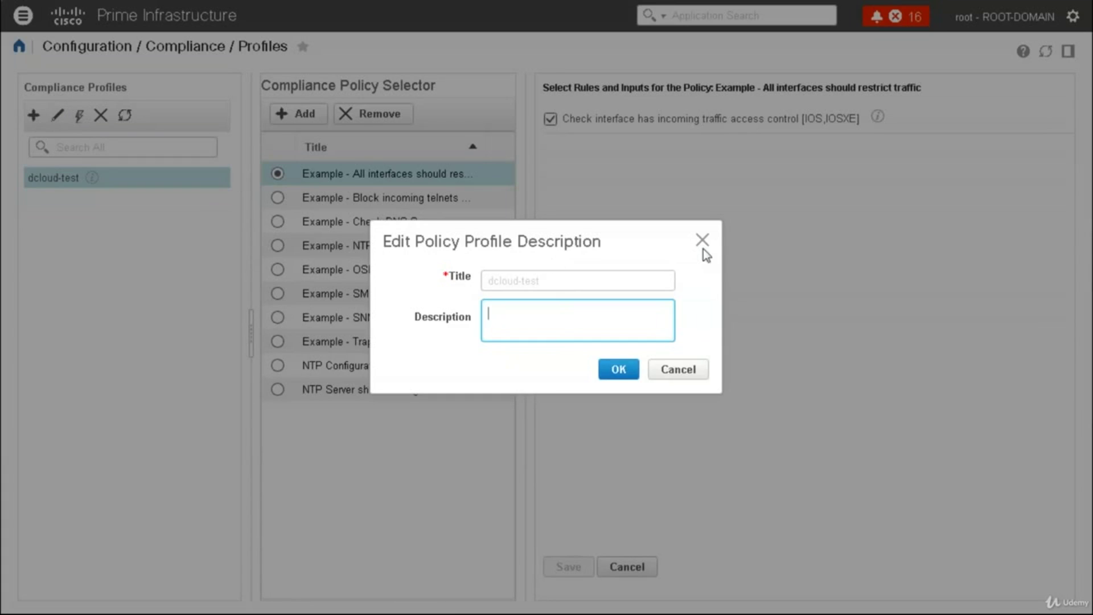
pyautogui.click(701, 240)
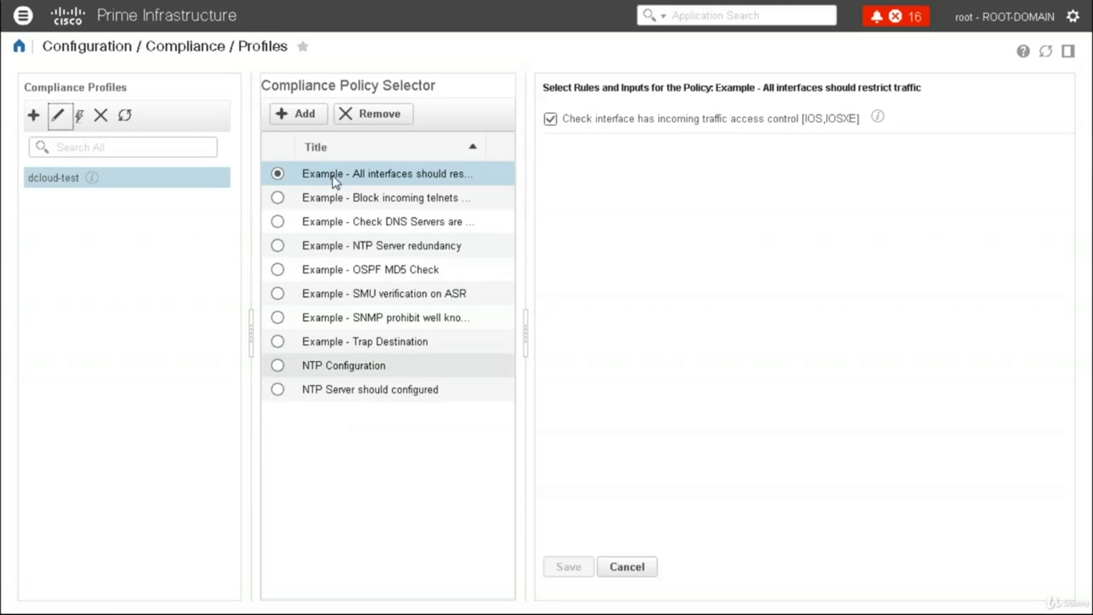
pyautogui.click(301, 114)
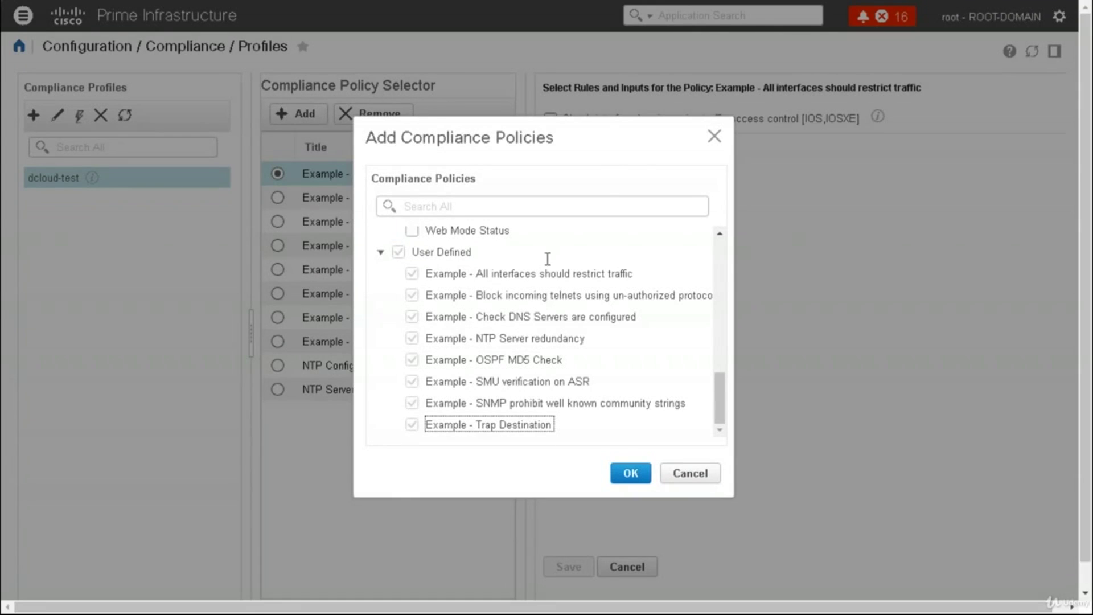
pyautogui.click(720, 312)
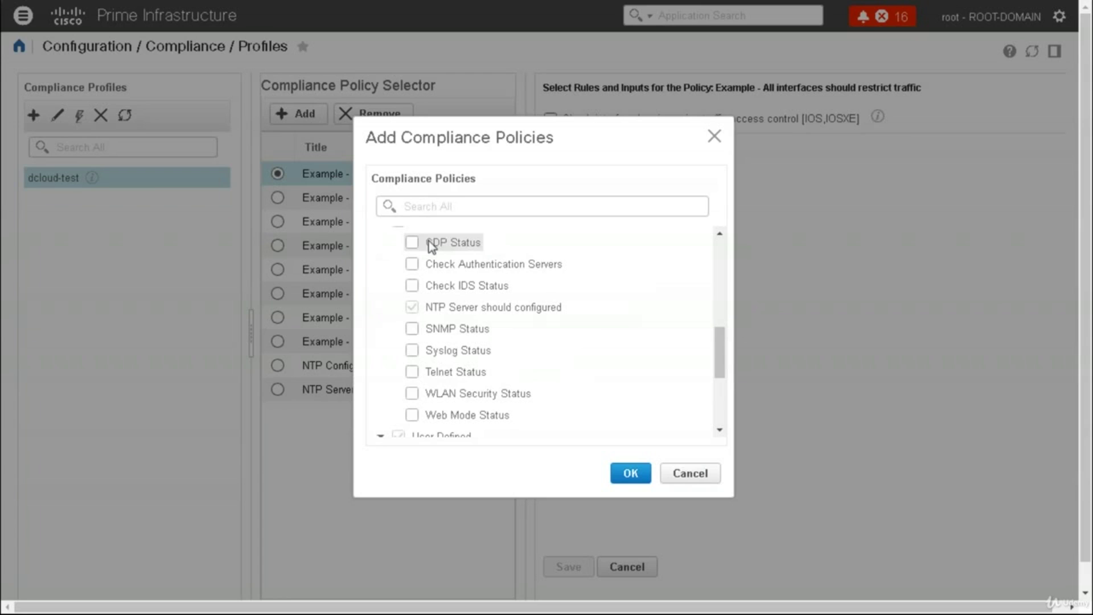
pyautogui.click(412, 328)
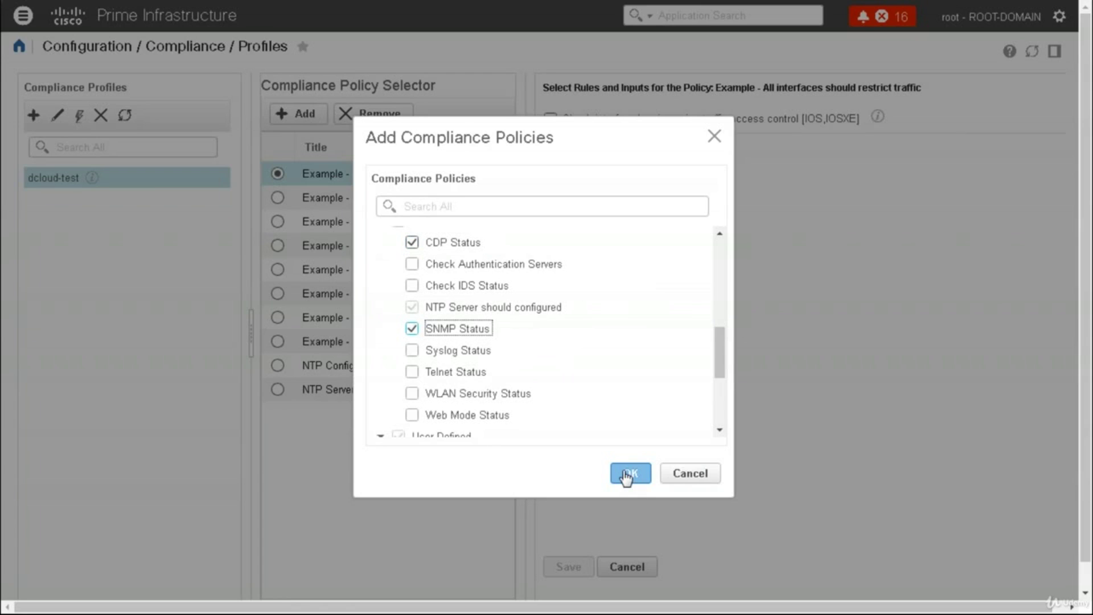
pyautogui.click(626, 474)
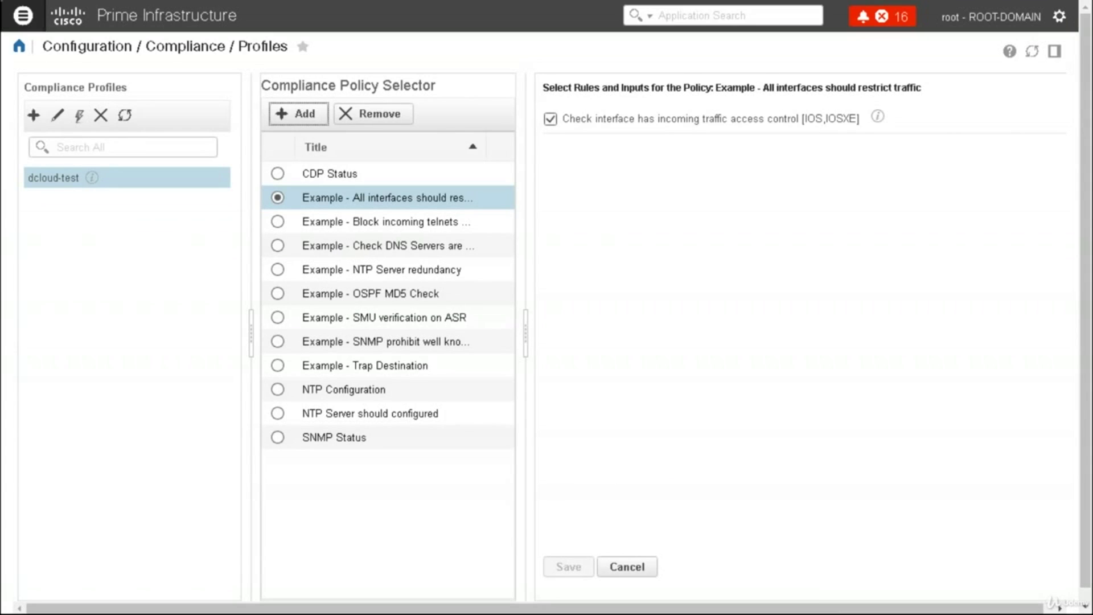
pyautogui.click(22, 15)
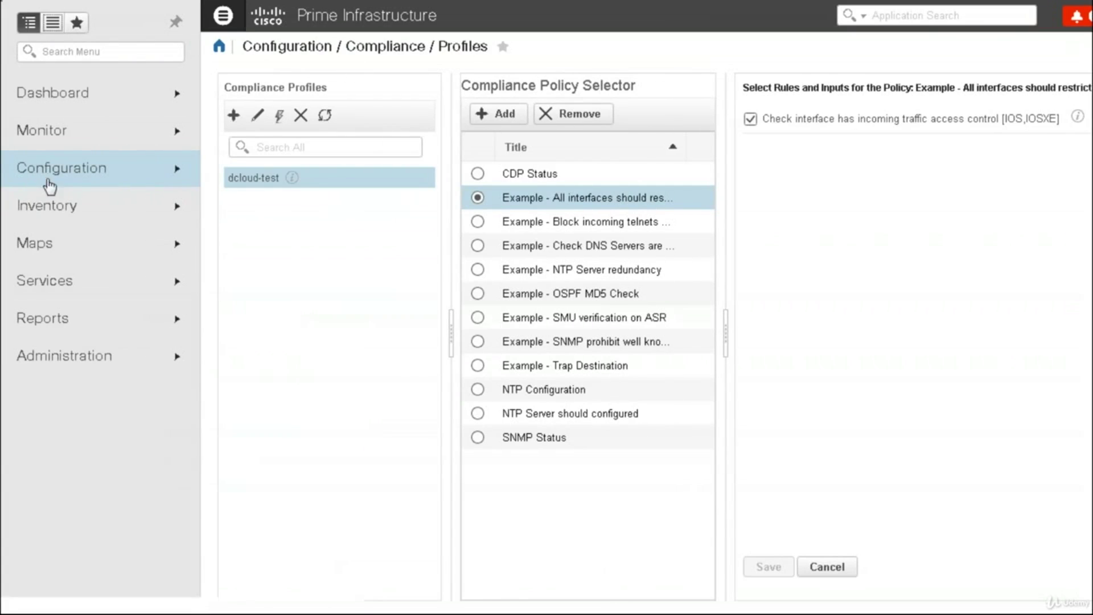
# Open the Violation Summary and drill into the dcloud-test audit job's 169 violation details
pyautogui.click(74, 176)
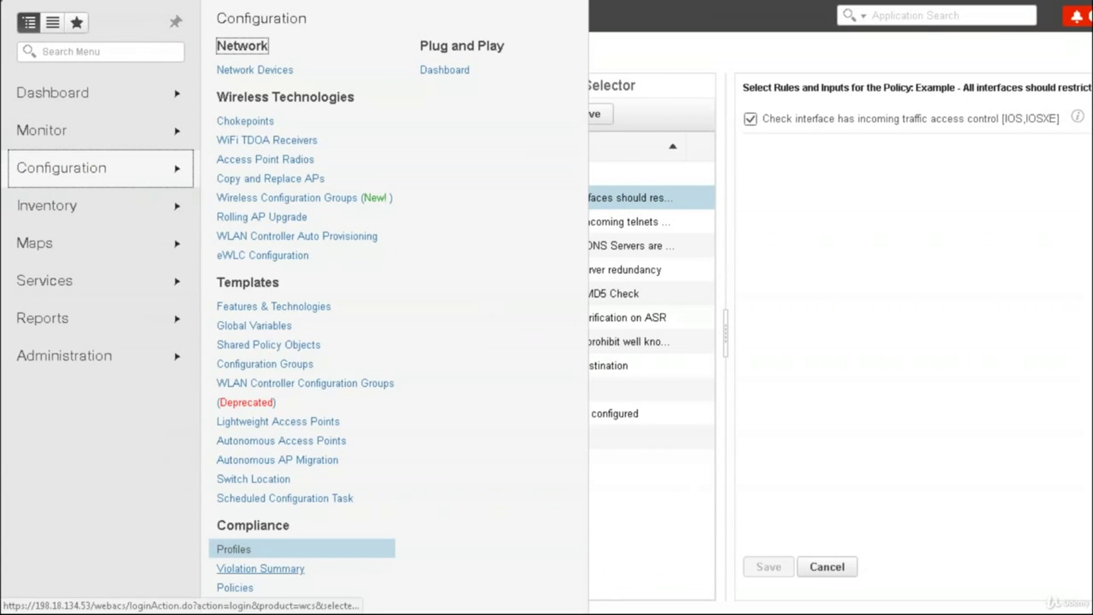
pyautogui.click(257, 568)
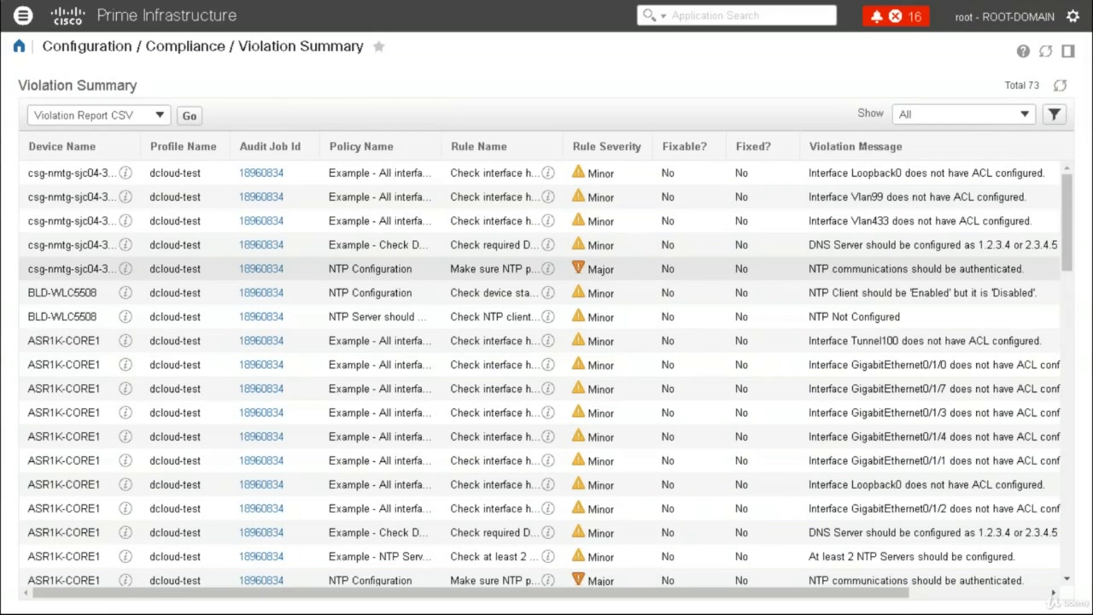
pyautogui.click(268, 173)
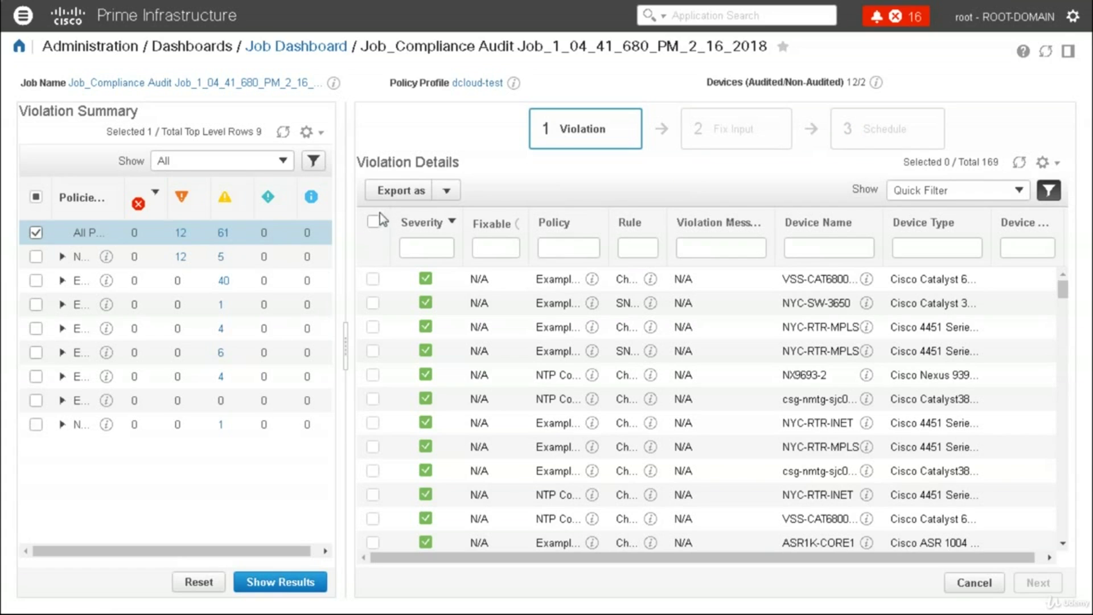
# Filter the audit results to only the 'Example - All interfaces' restrict-traffic policy
pyautogui.click(36, 233)
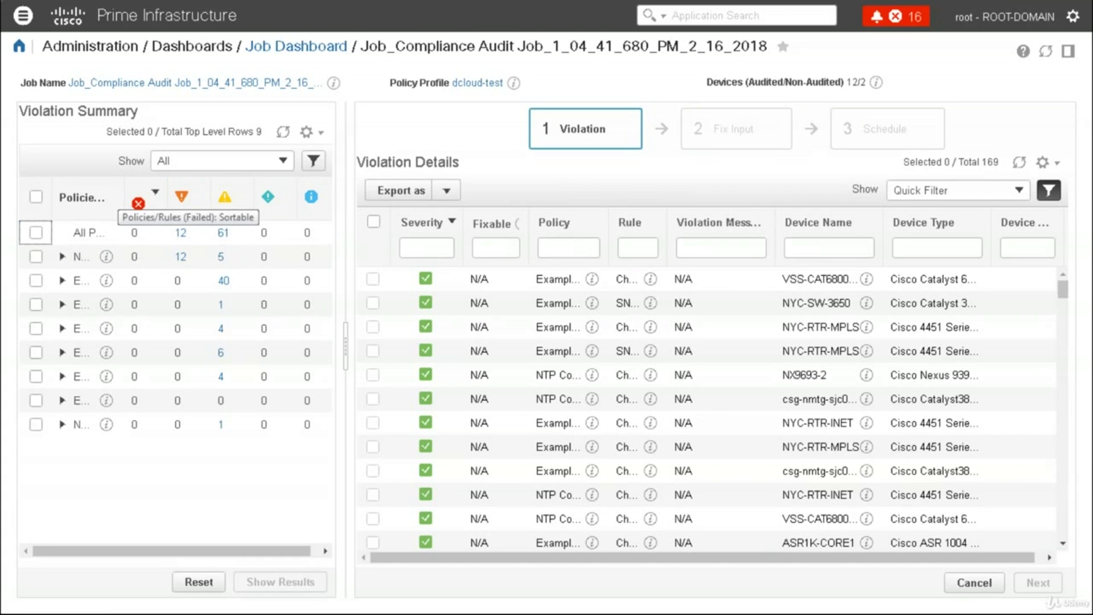
pyautogui.moveTo(171, 200); pyautogui.dragTo(211, 200)
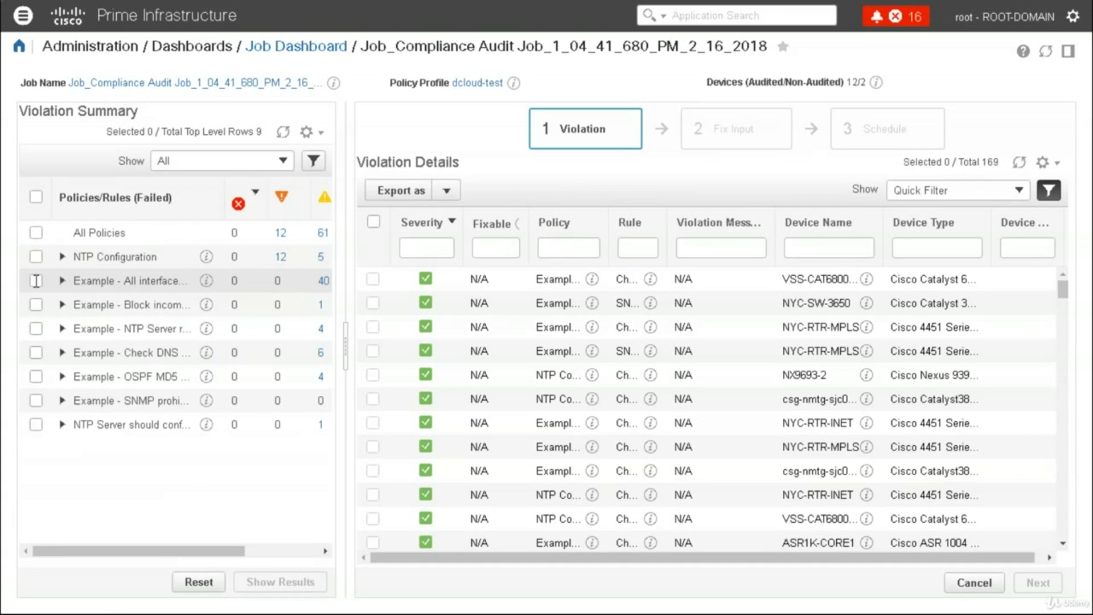
pyautogui.click(35, 280)
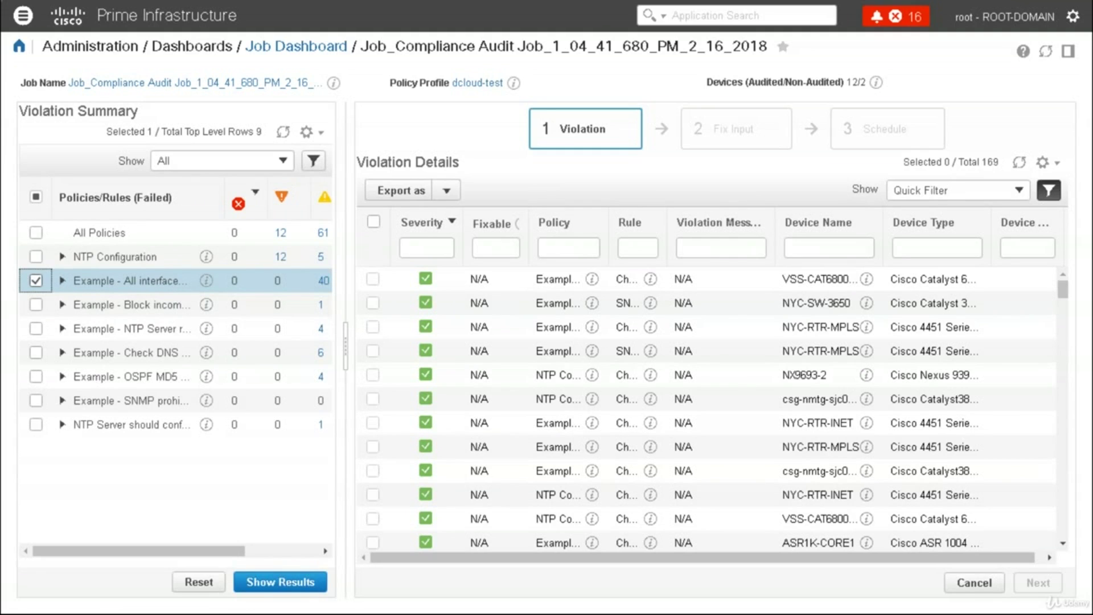
pyautogui.click(263, 581)
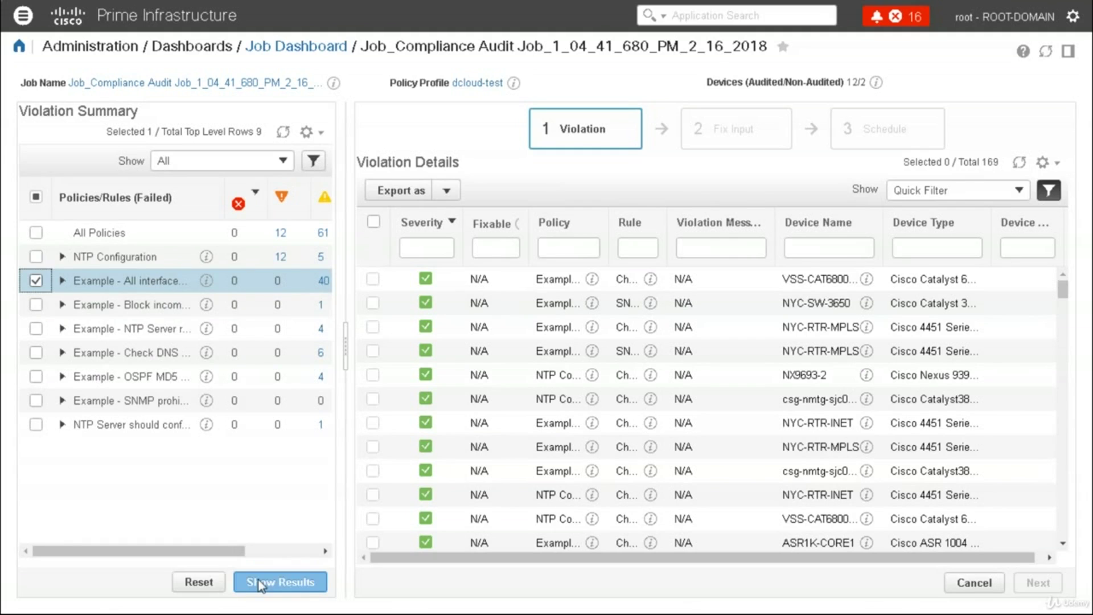
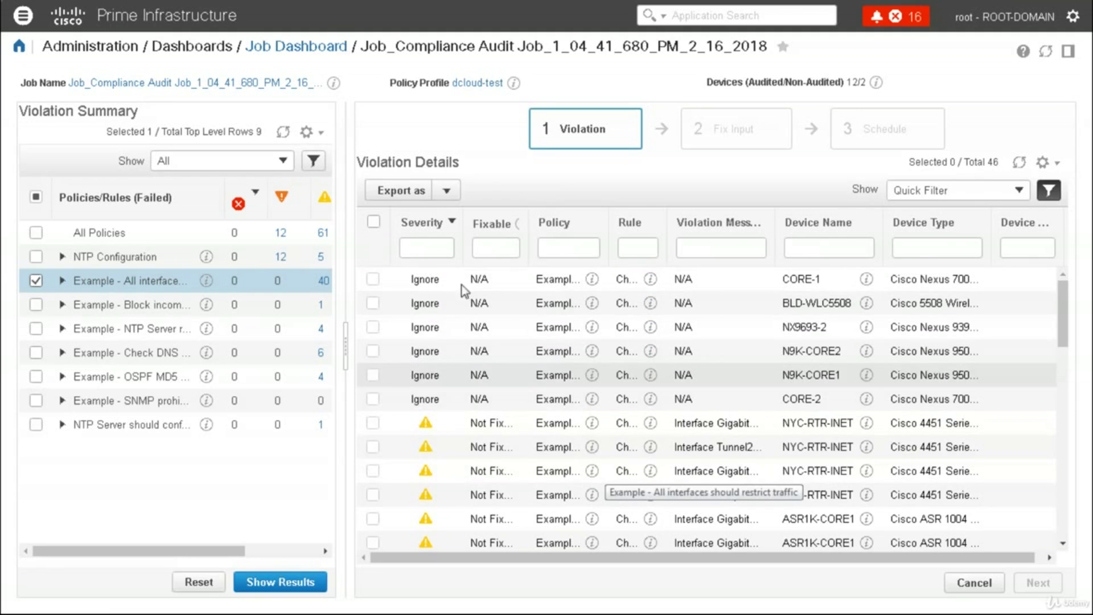
# Inspect the CORE-1 Ignore severity and step through the Fixable, Policy, Device Name and Device Type filters
pyautogui.doubleClick(432, 287)
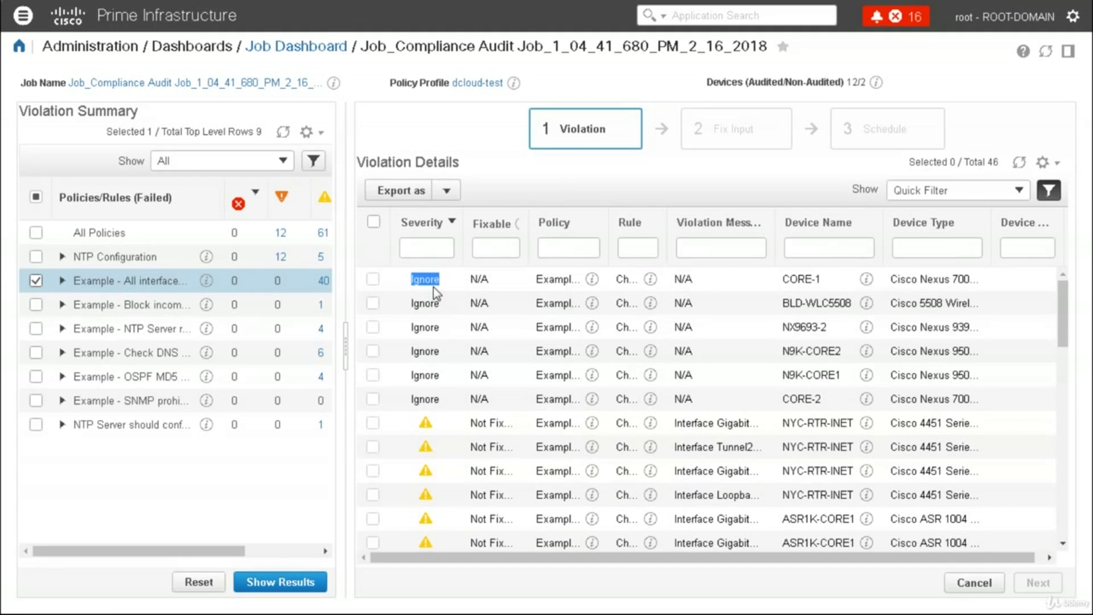
pyautogui.click(434, 470)
pyautogui.click(498, 247)
pyautogui.press('Tab')
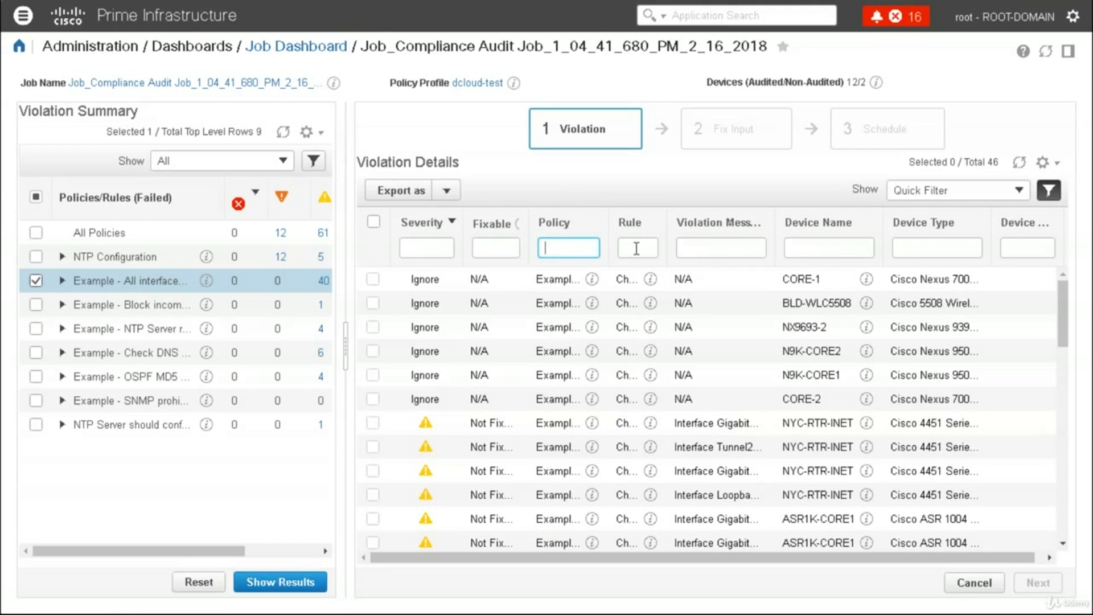
pyautogui.press('Tab')
pyautogui.press('Tab')
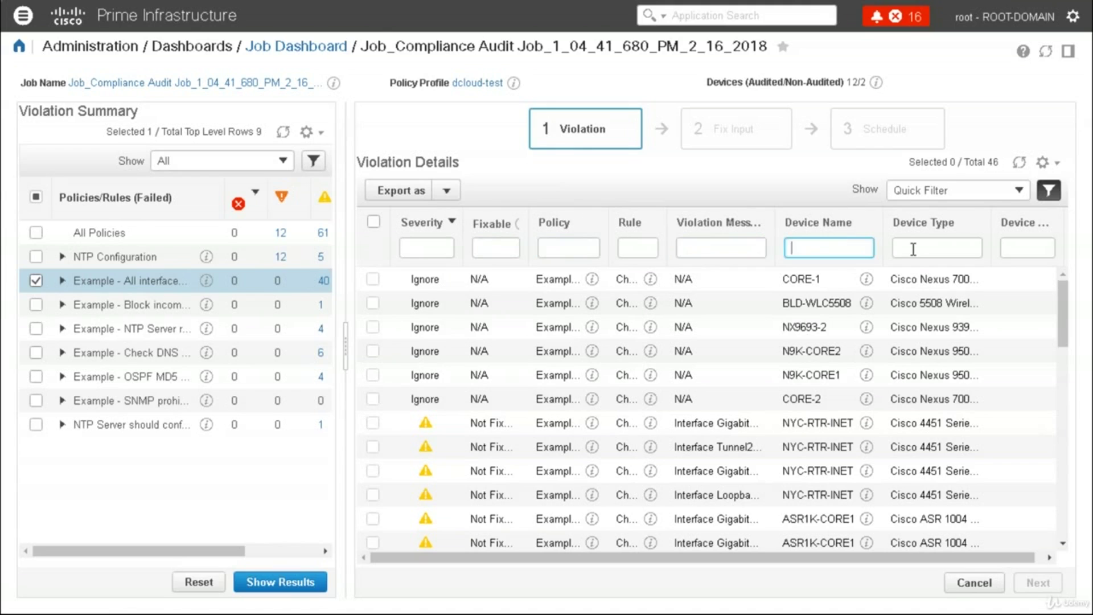
pyautogui.click(913, 250)
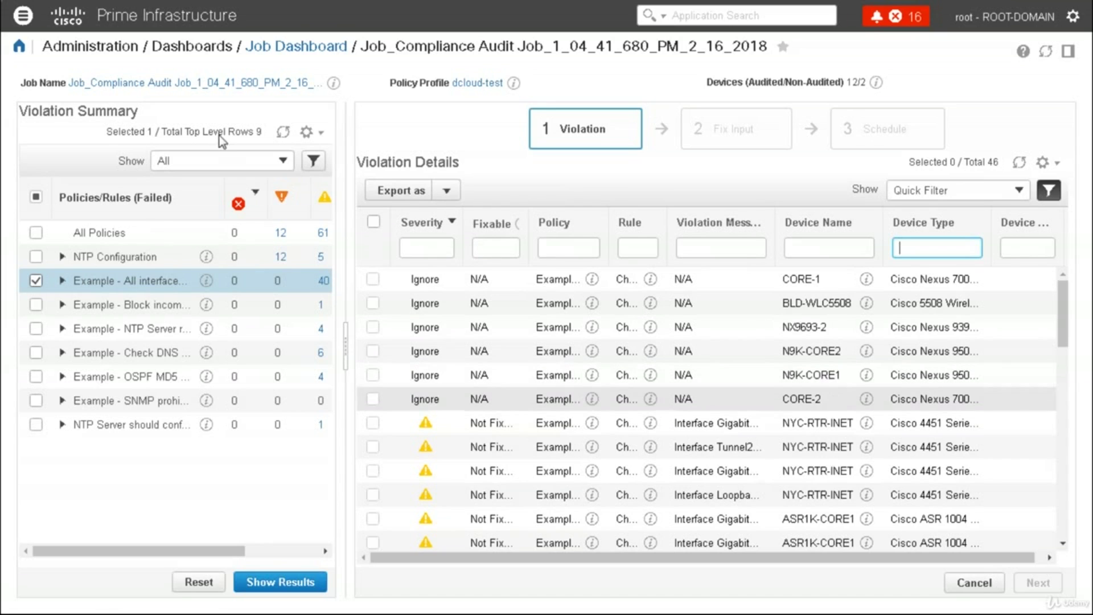
# Go to Configuration > Compliance > Policies and view the first example policy's rules
pyautogui.click(23, 15)
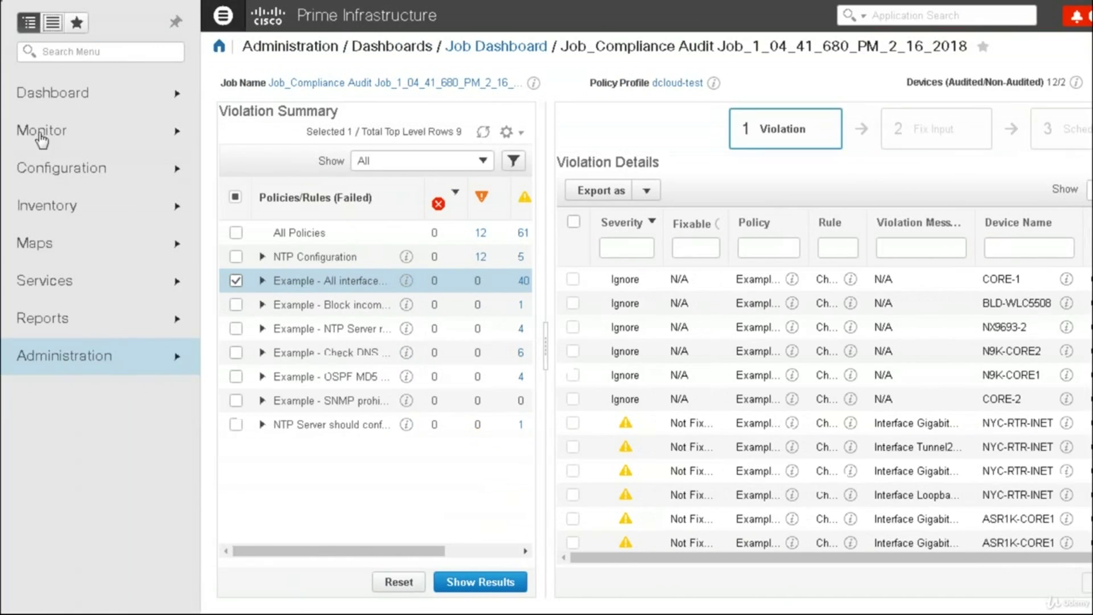
pyautogui.click(84, 243)
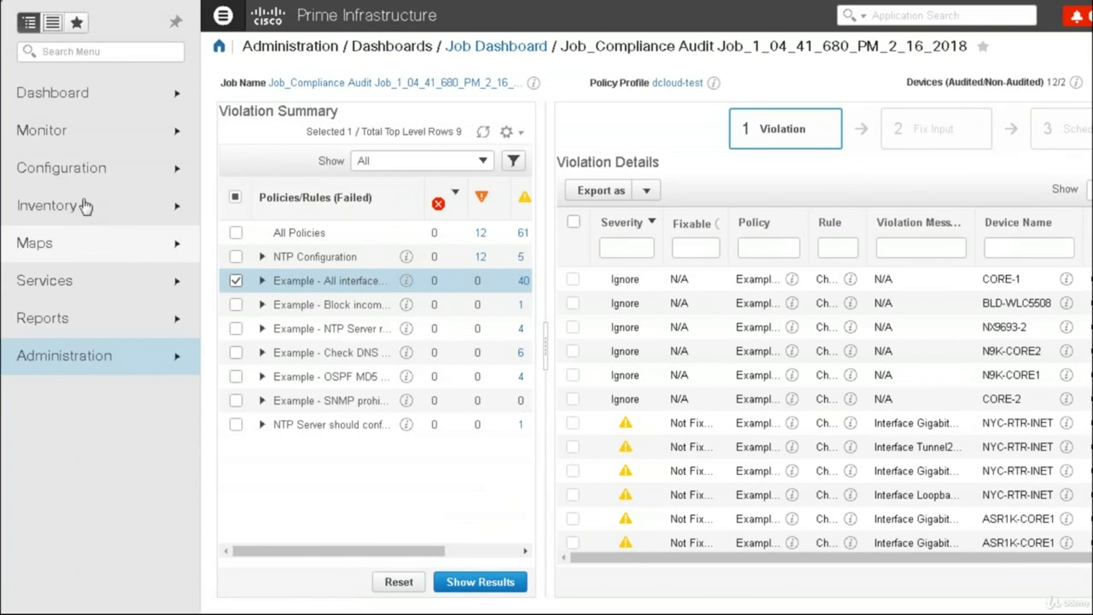
pyautogui.click(85, 205)
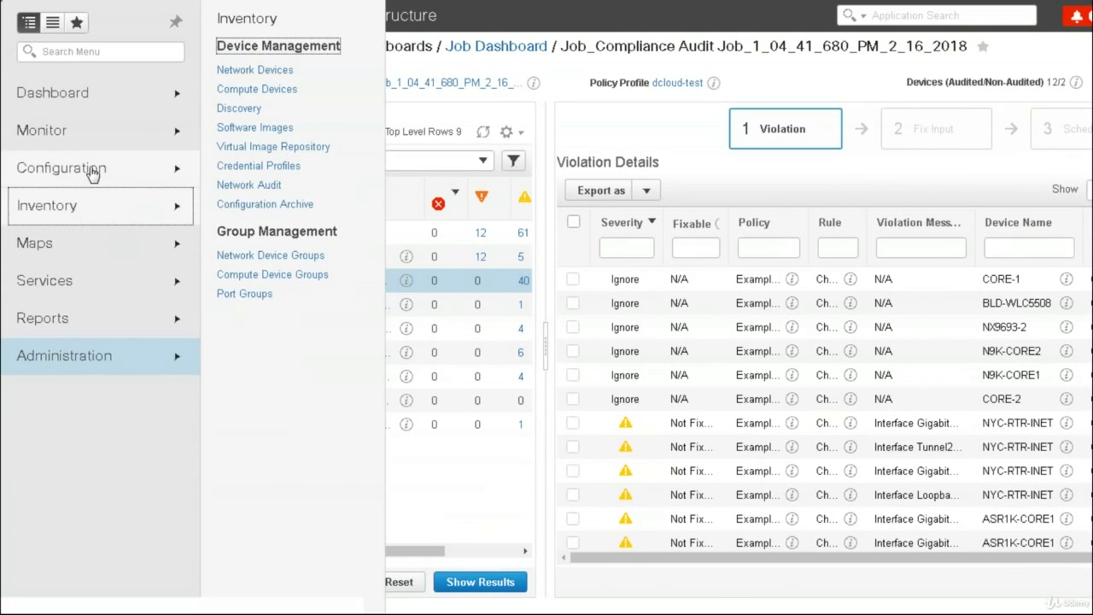
pyautogui.click(93, 172)
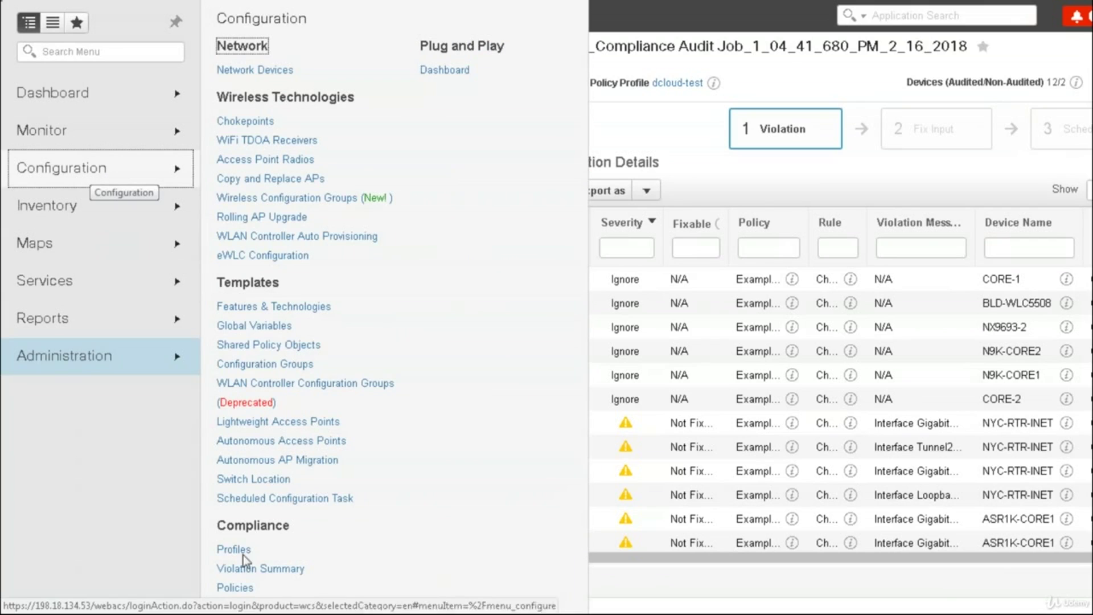
pyautogui.click(245, 592)
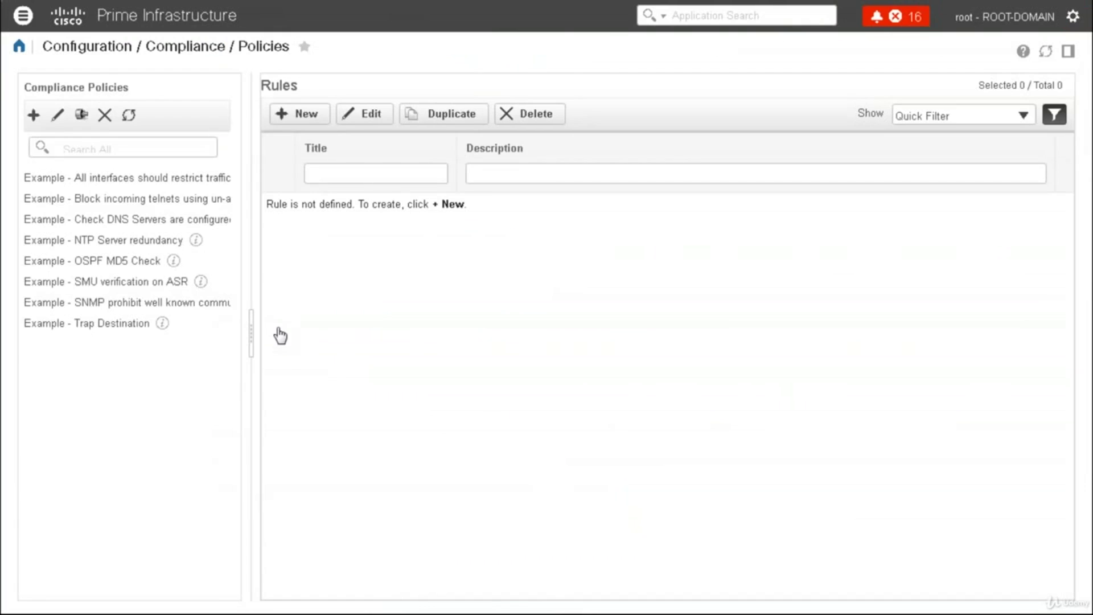
pyautogui.click(129, 180)
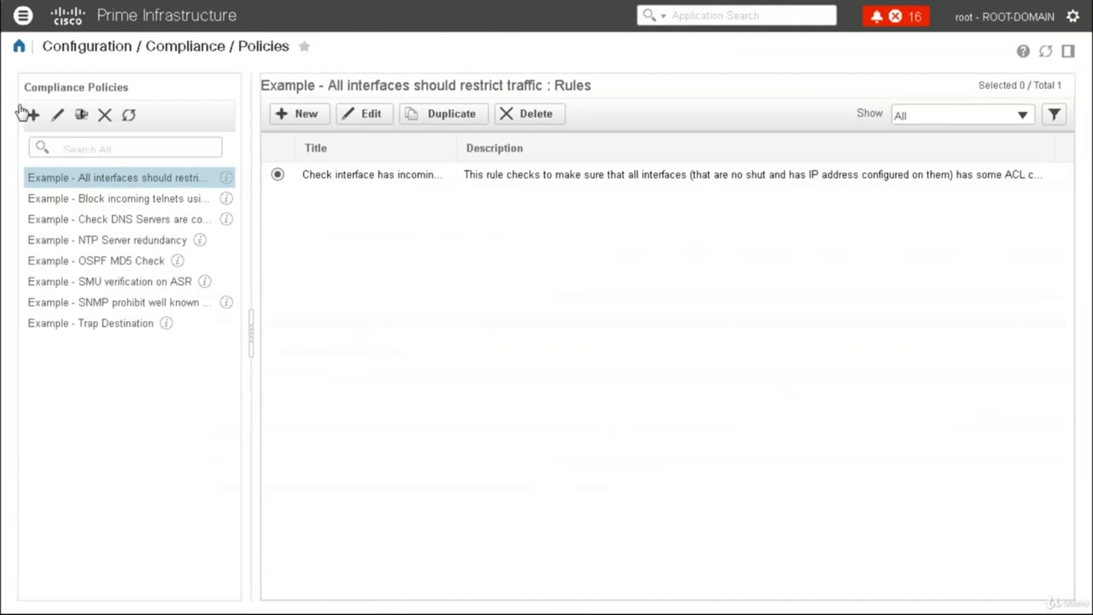
# Create a compliance policy titled TEST, then view the Block incoming telnets policy's rule
pyautogui.click(33, 115)
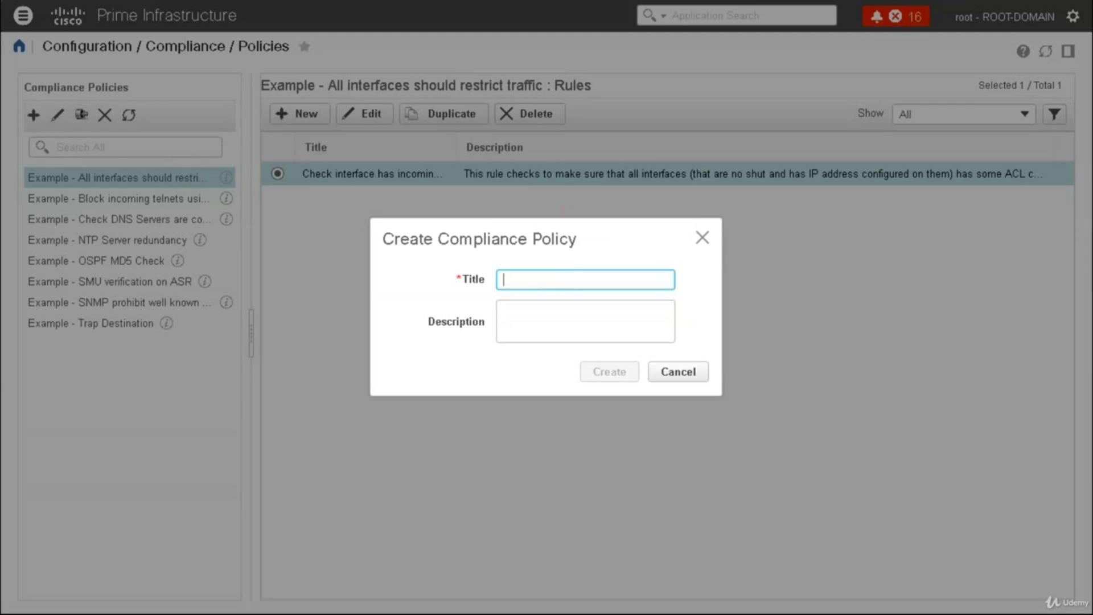
pyautogui.write('TEST')
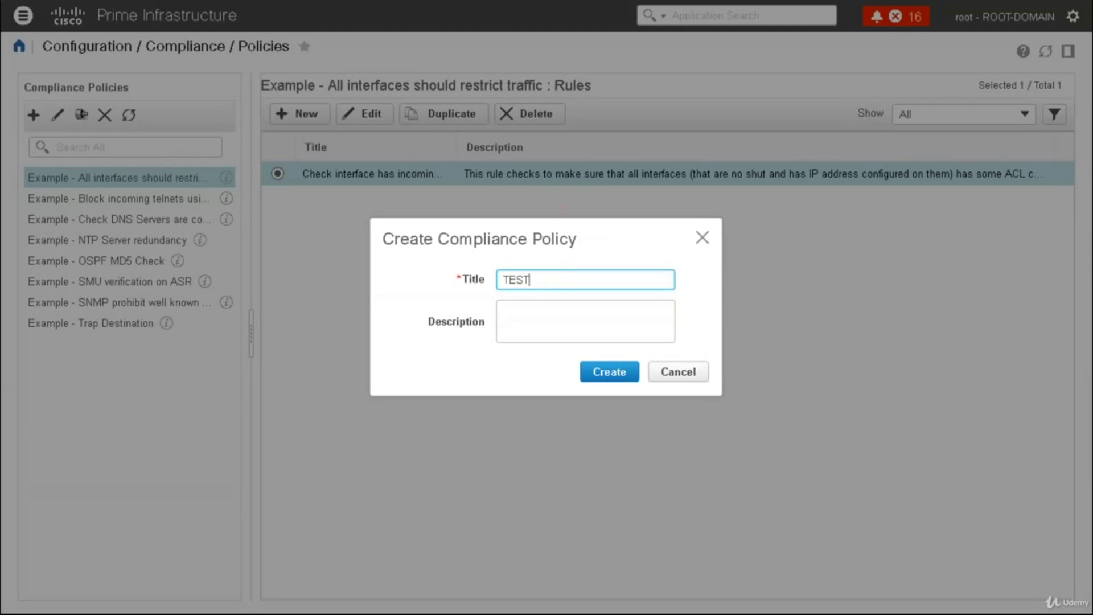
pyautogui.click(609, 372)
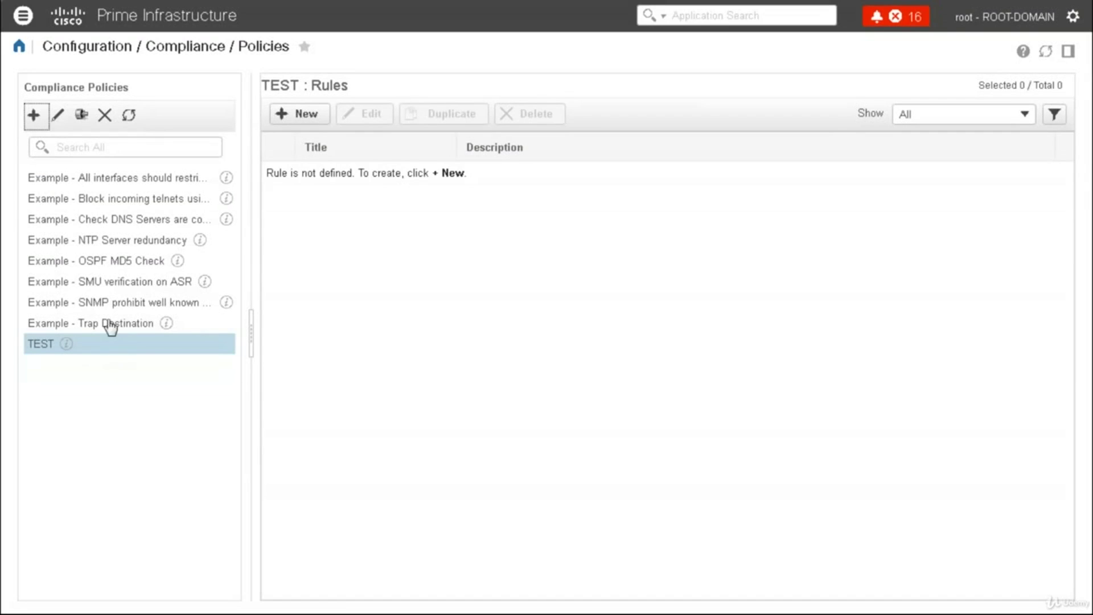
pyautogui.click(95, 202)
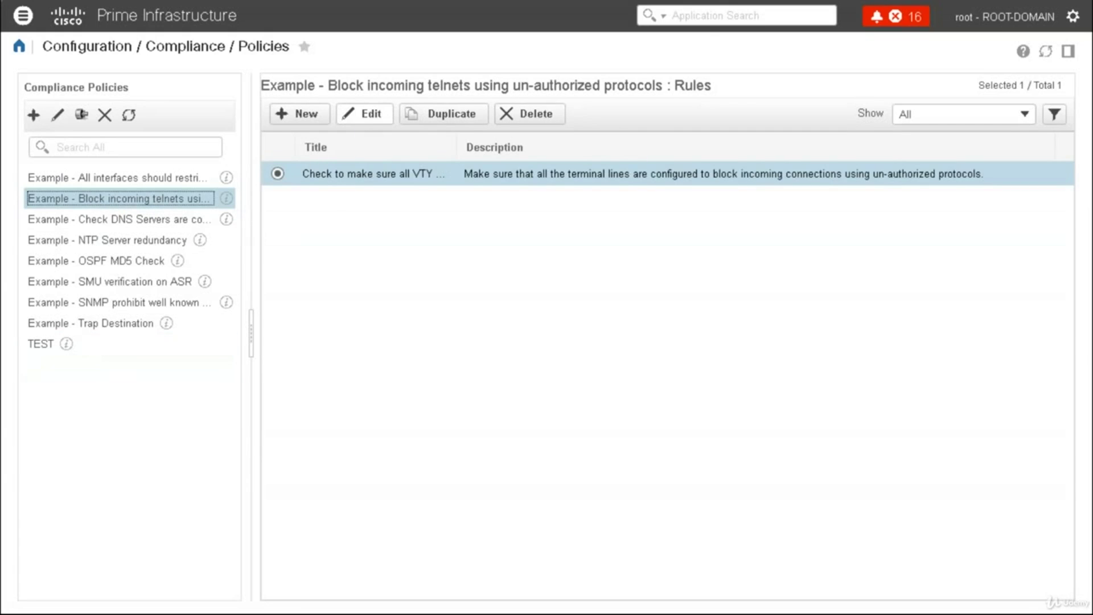
pyautogui.click(365, 114)
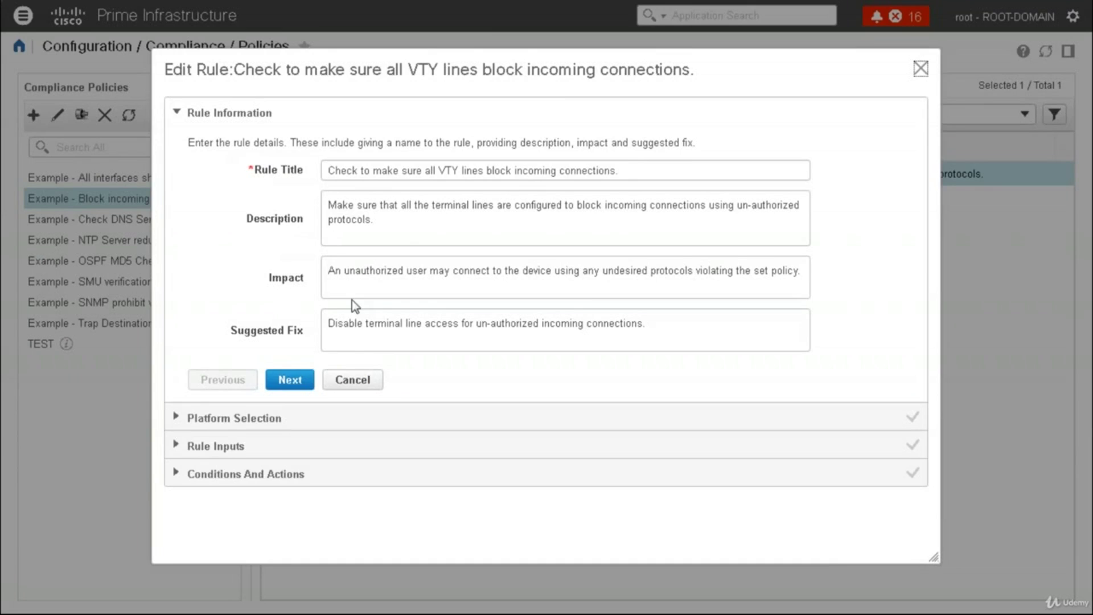
pyautogui.click(263, 423)
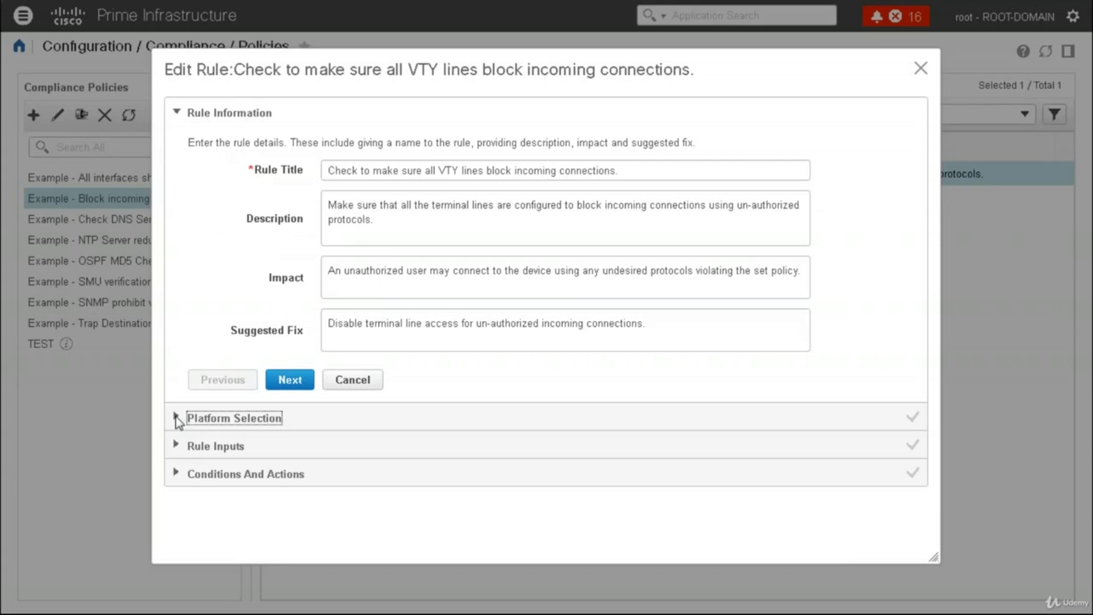
pyautogui.click(176, 448)
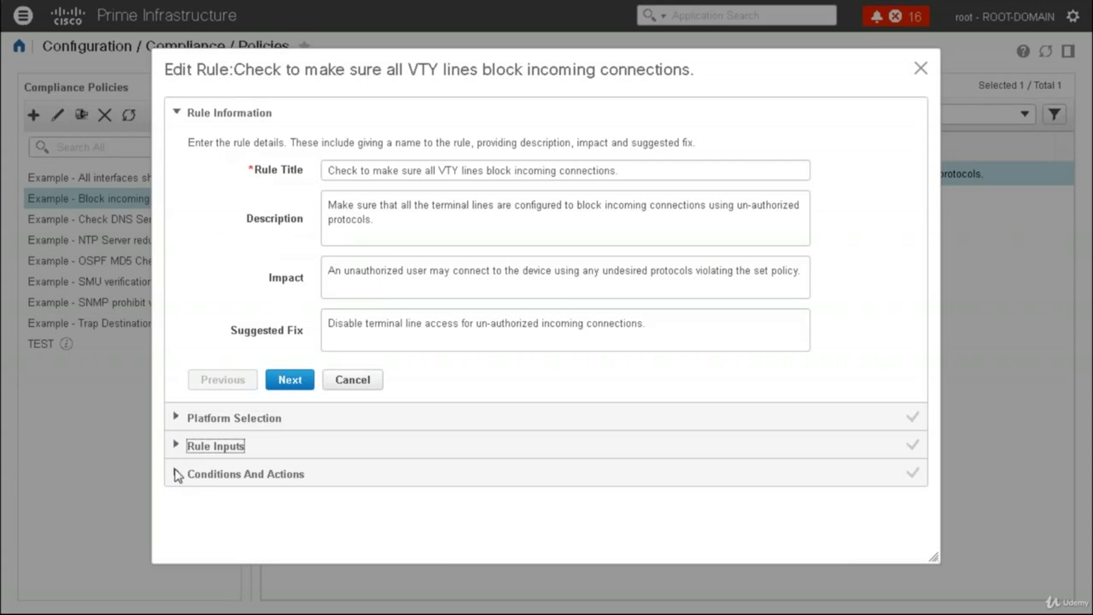
pyautogui.click(176, 476)
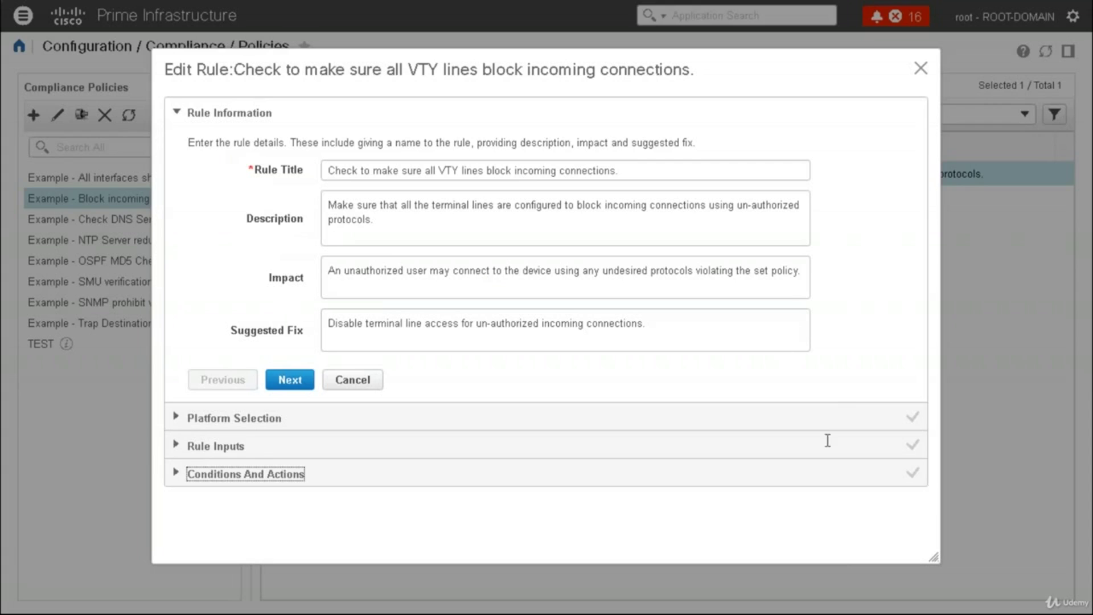
pyautogui.click(838, 414)
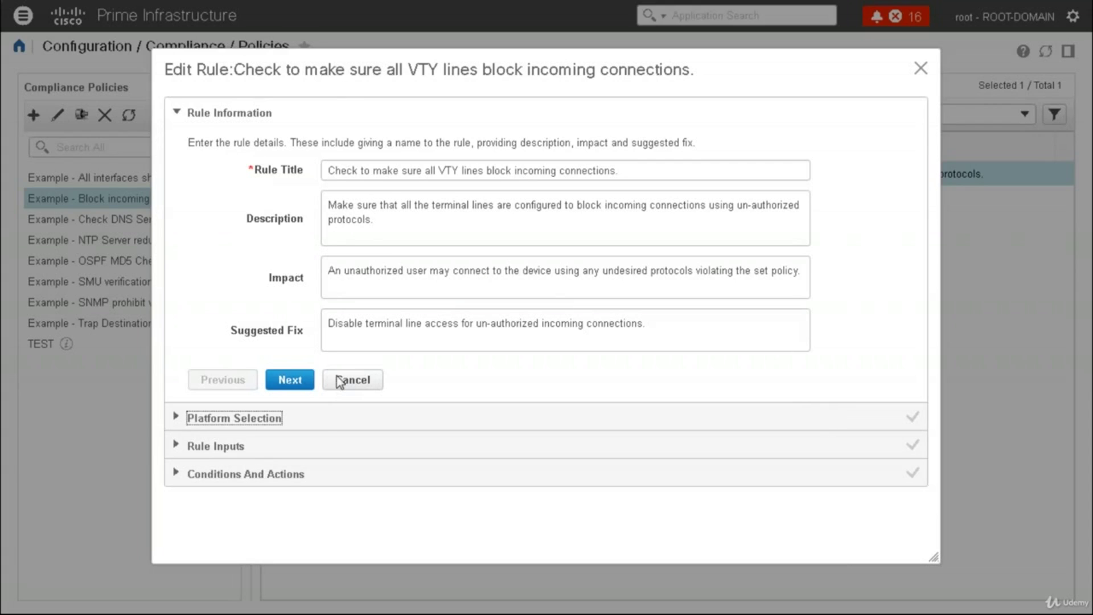
pyautogui.click(307, 387)
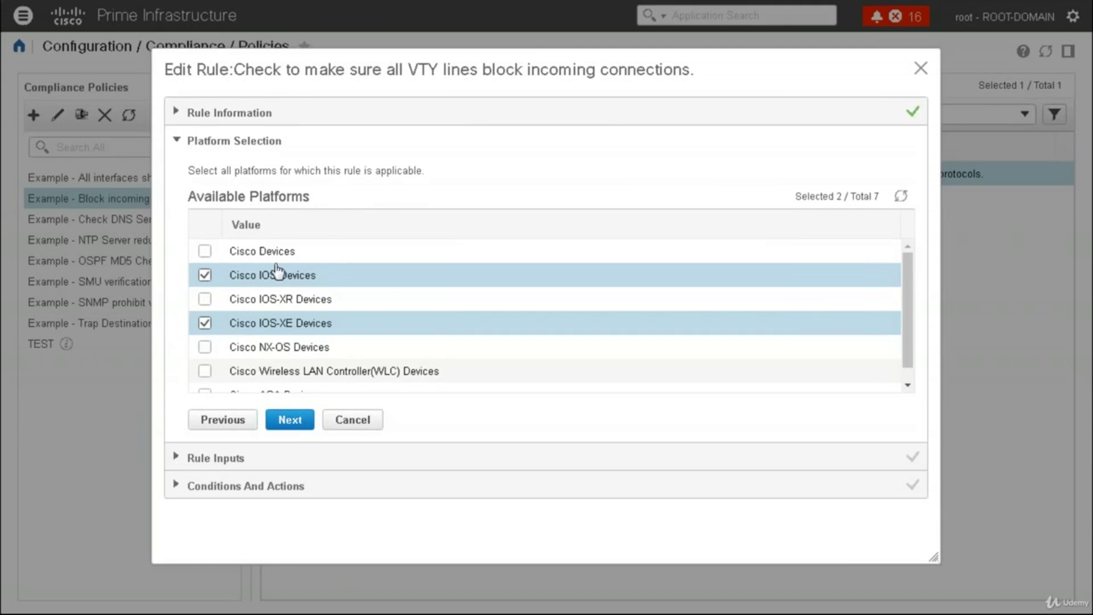
pyautogui.click(282, 420)
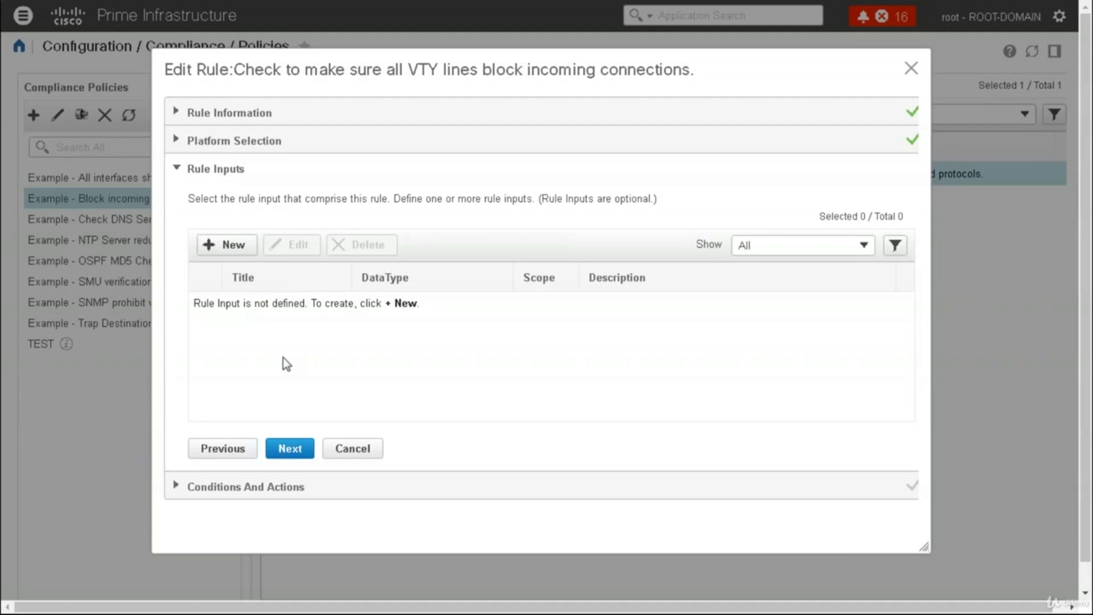
pyautogui.click(291, 443)
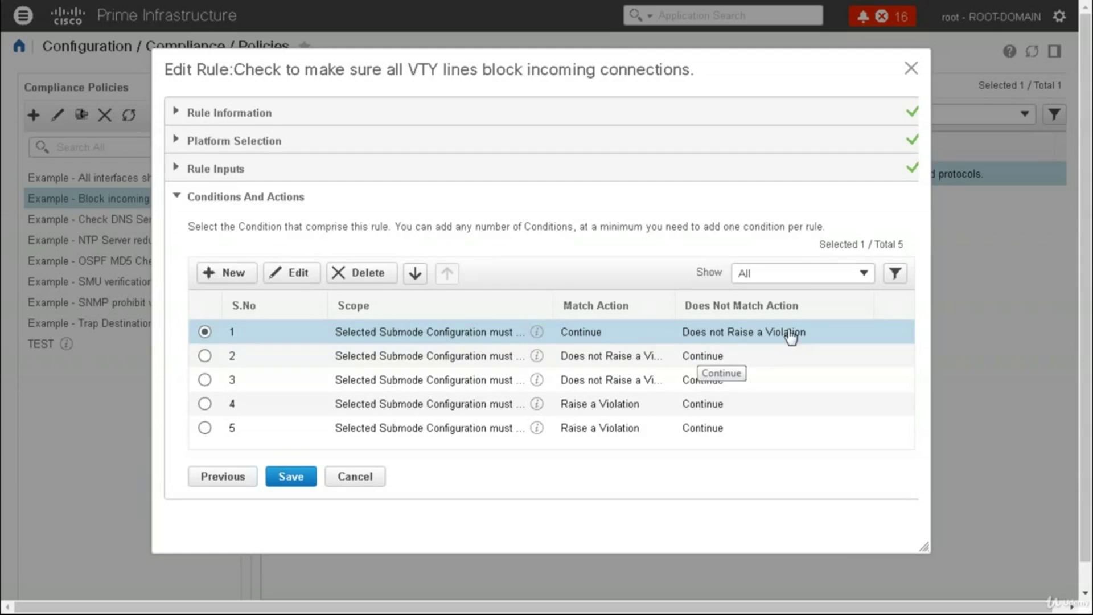
pyautogui.click(910, 68)
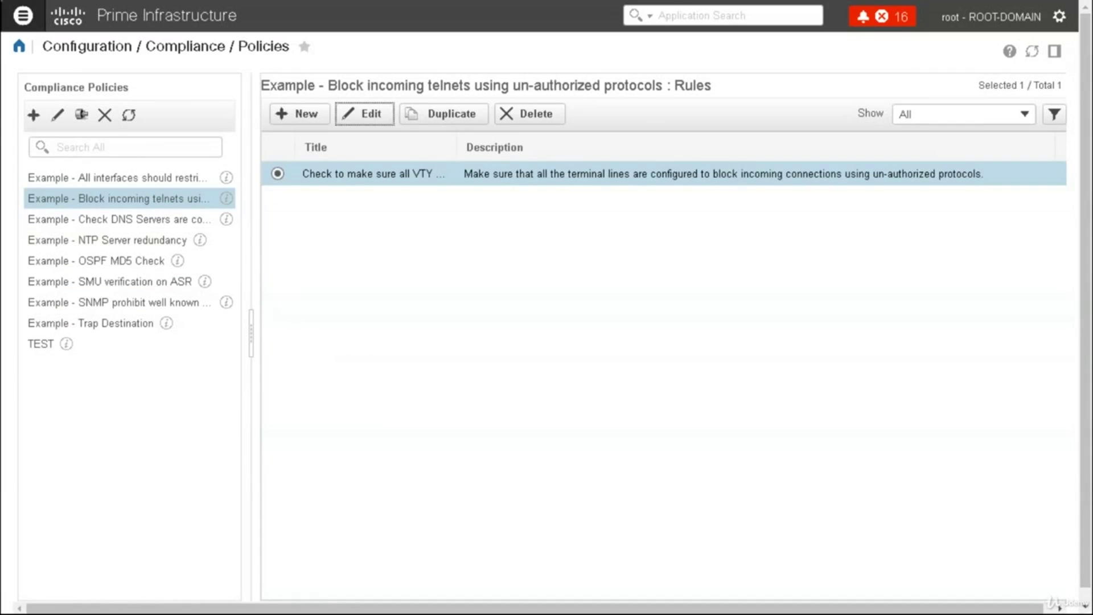
# Go through Configuration > Plug and Play to the Add APIC EM controller page
pyautogui.click(23, 15)
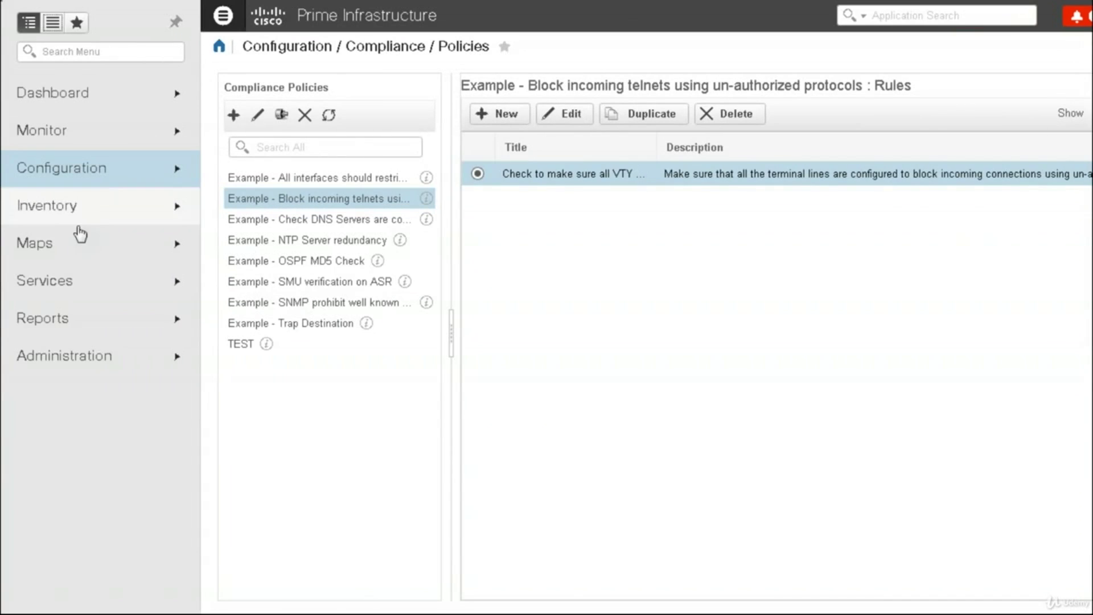
pyautogui.click(116, 172)
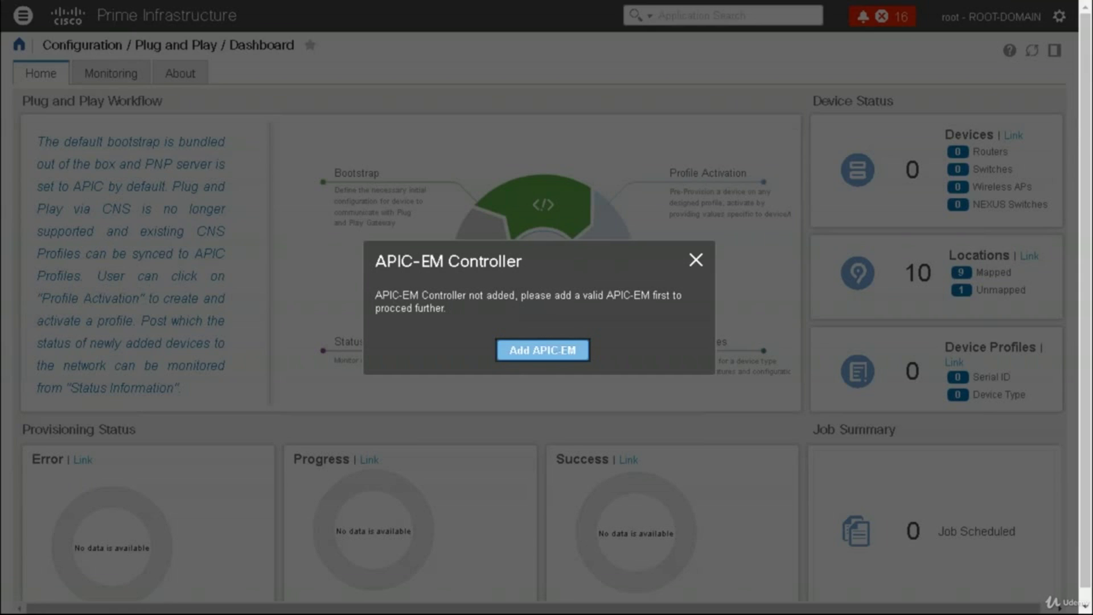
pyautogui.click(542, 350)
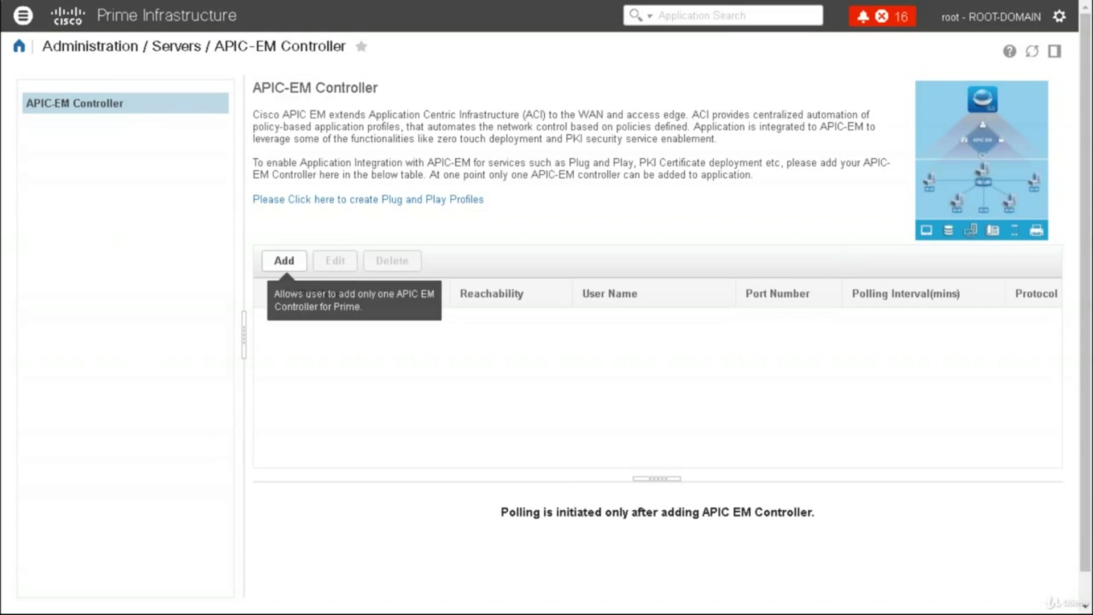
# Begin adding an APIC-EM controller, then cancel the Add APIC - Controller dialog
pyautogui.click(292, 261)
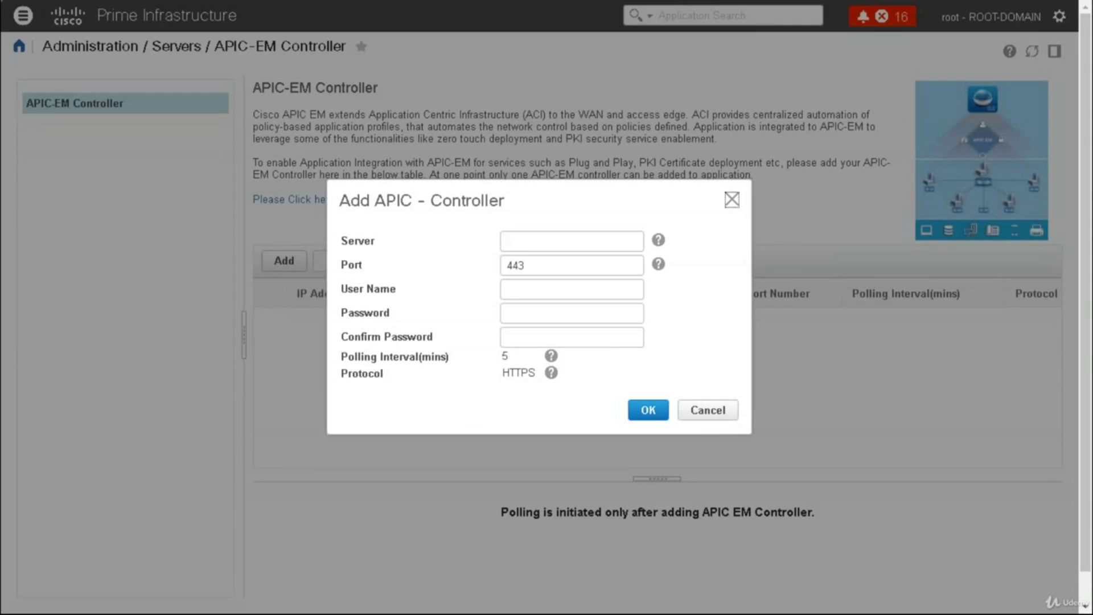
pyautogui.click(527, 249)
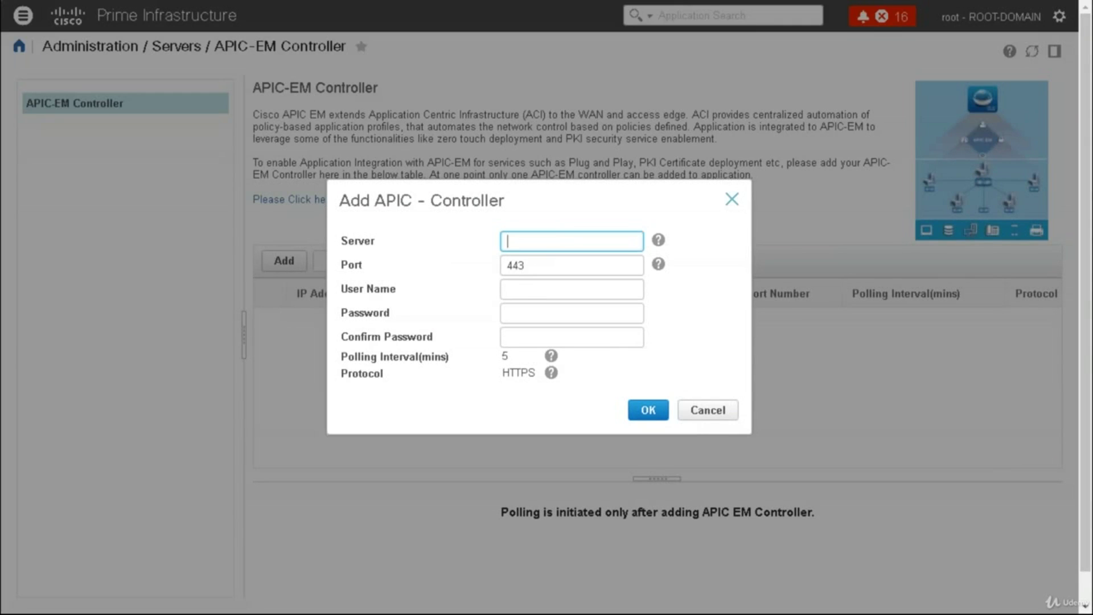
pyautogui.click(731, 199)
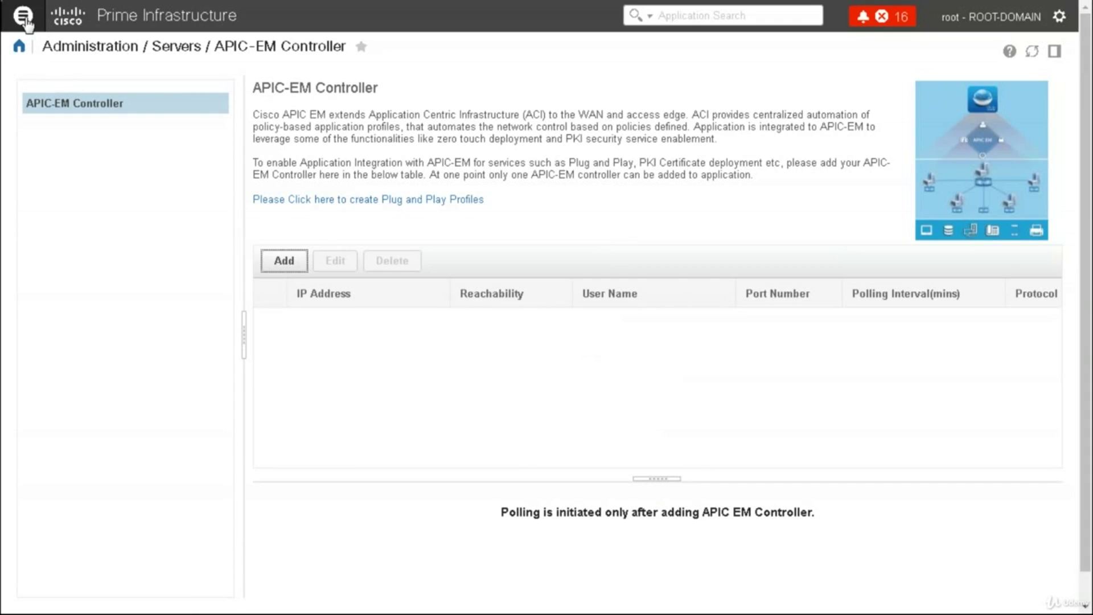
# Browse the navigation menu sections and return to the Dashboard Network Summary overview
pyautogui.click(150, 97)
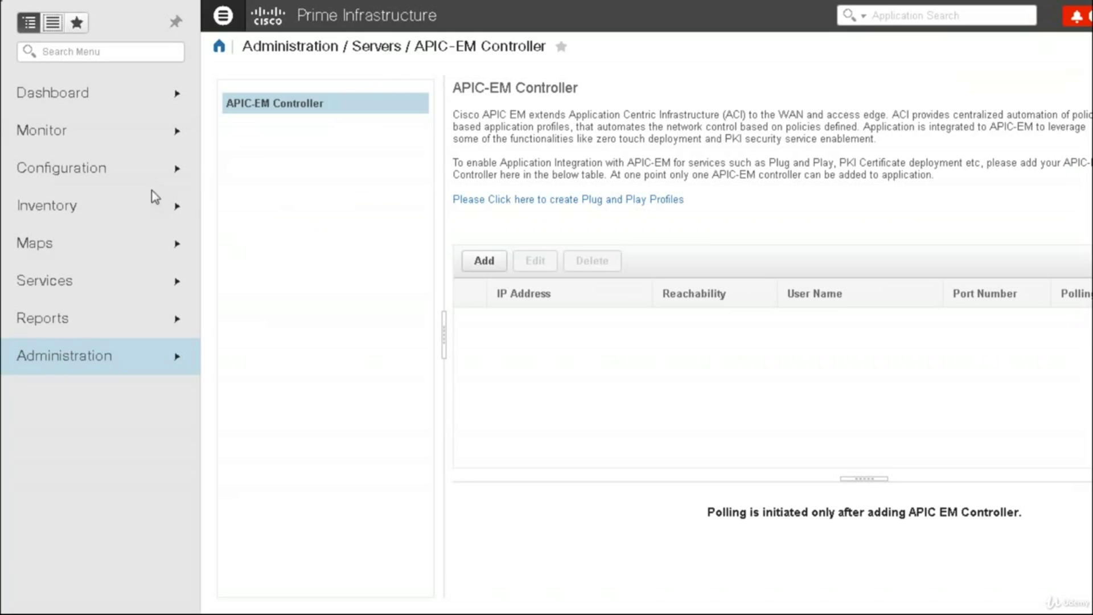
pyautogui.click(85, 248)
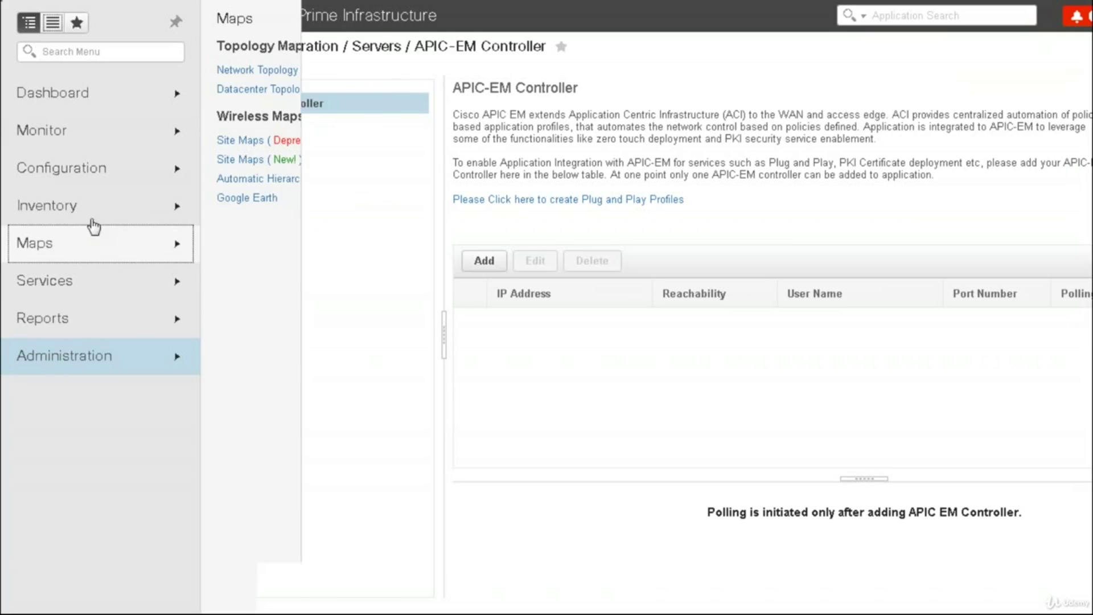
pyautogui.click(119, 173)
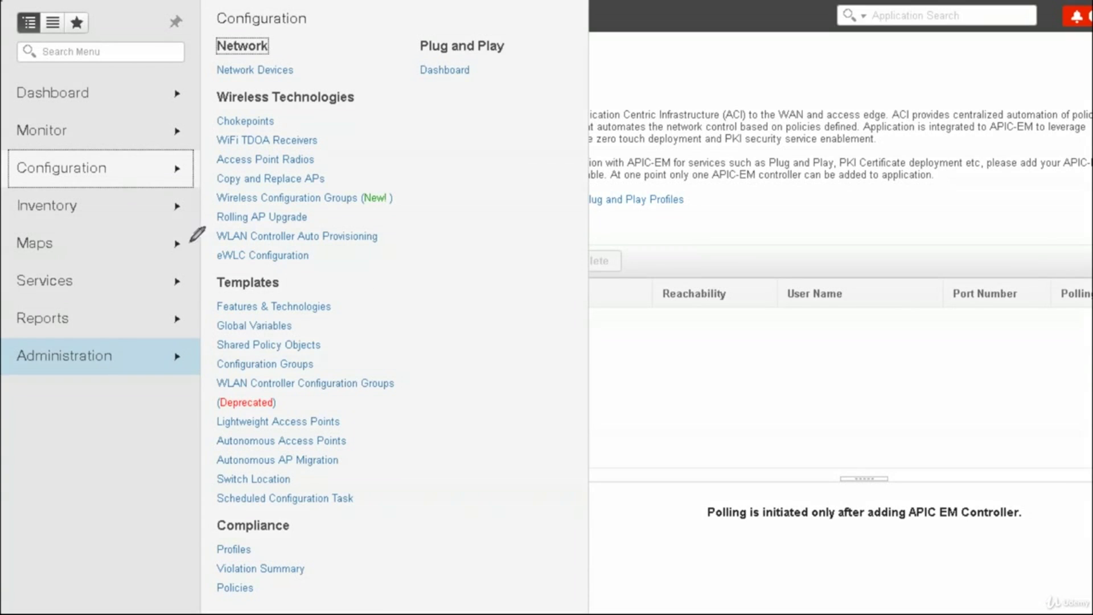
pyautogui.moveTo(117, 90); pyautogui.dragTo(153, 90)
pyautogui.moveTo(110, 174); pyautogui.dragTo(138, 171)
pyautogui.moveTo(79, 247); pyautogui.dragTo(112, 239)
pyautogui.moveTo(89, 282); pyautogui.dragTo(118, 277)
pyautogui.moveTo(85, 312)
pyautogui.mouseDown()
pyautogui.moveTo(7, 308)
pyautogui.moveTo(57, 334)
pyautogui.moveTo(76, 312)
pyautogui.mouseUp()
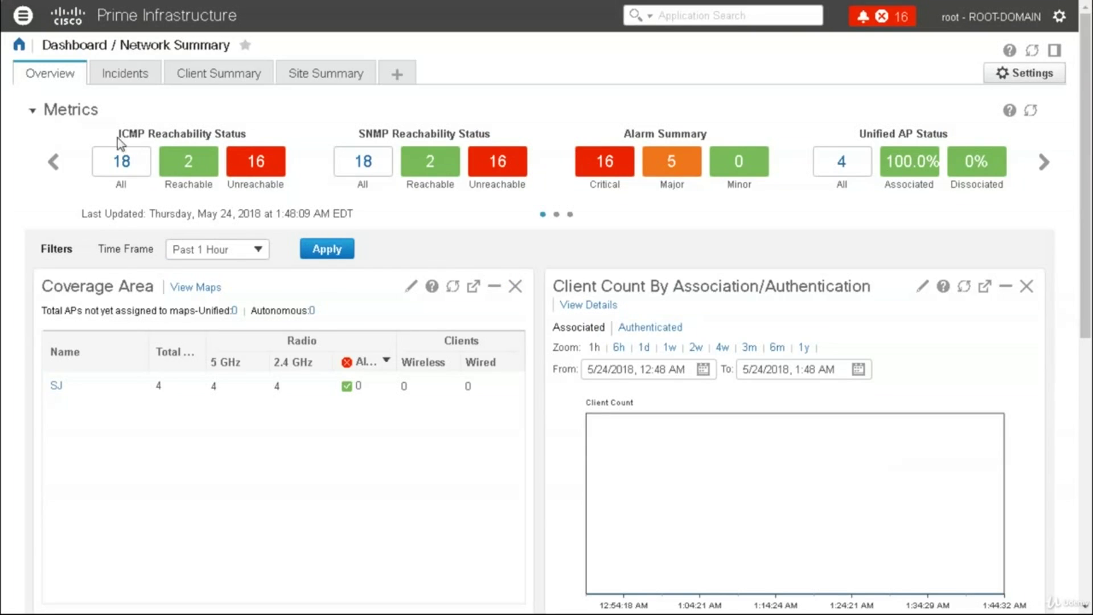
# Open Reports > Report Launch Pad, then reload it to list all report categories
pyautogui.click(24, 17)
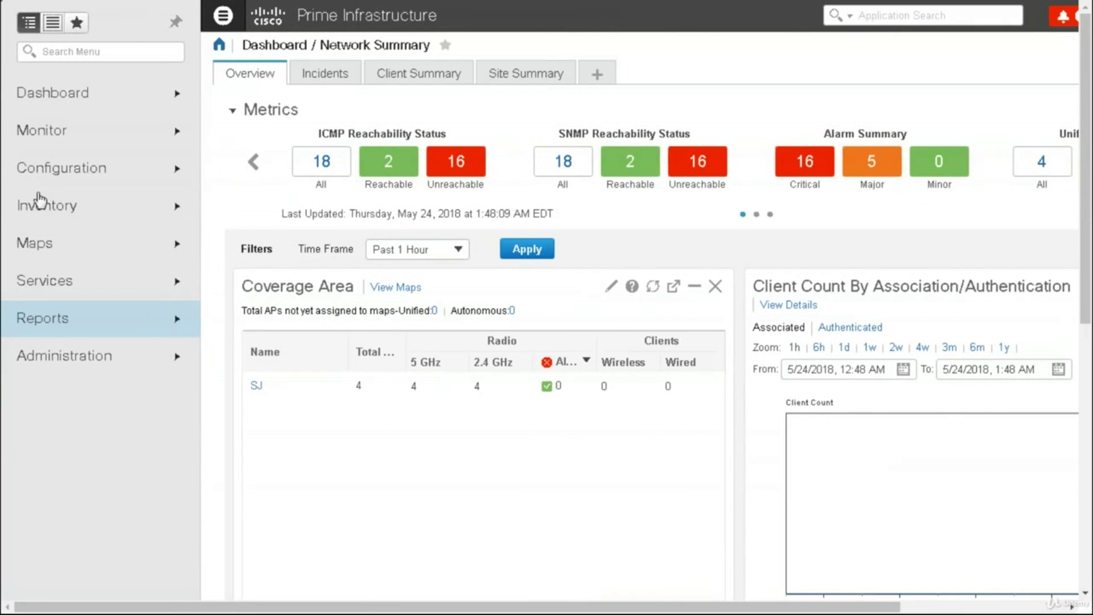
pyautogui.click(60, 319)
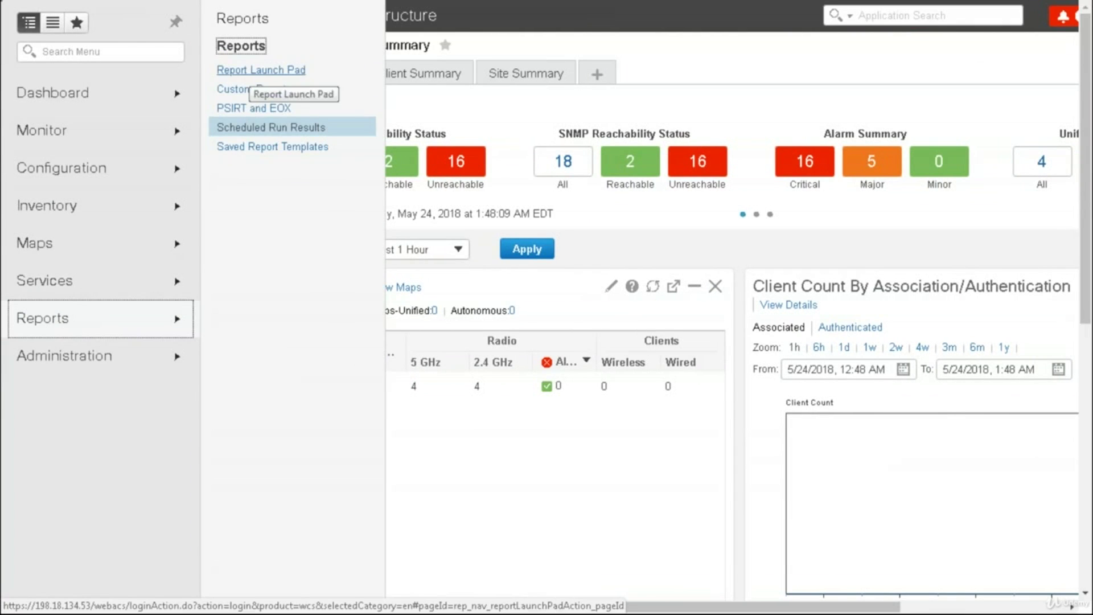
pyautogui.click(261, 69)
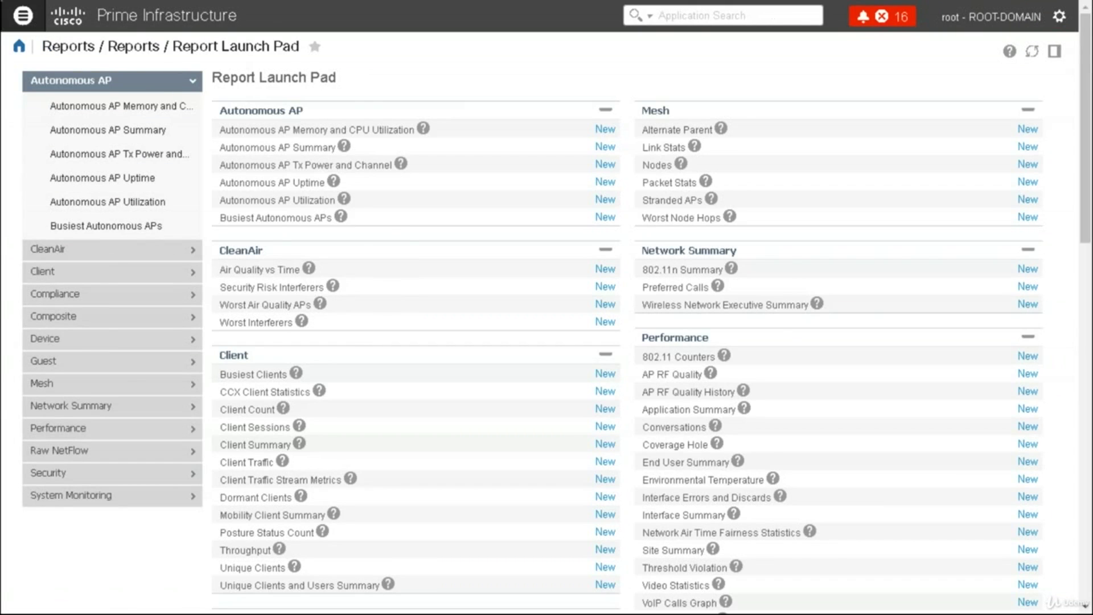
pyautogui.click(23, 15)
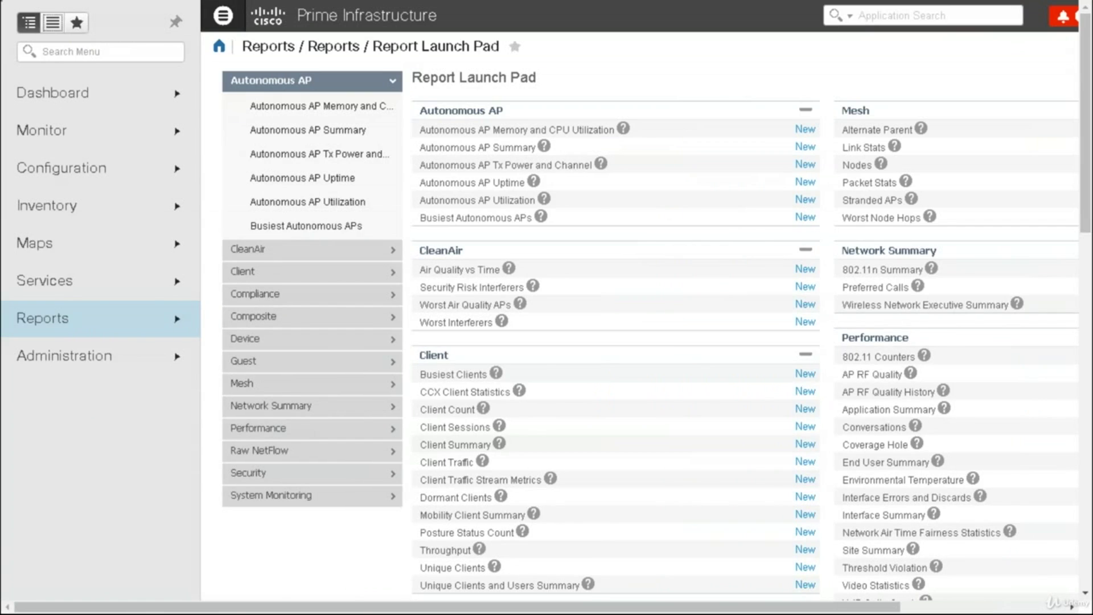
pyautogui.click(44, 324)
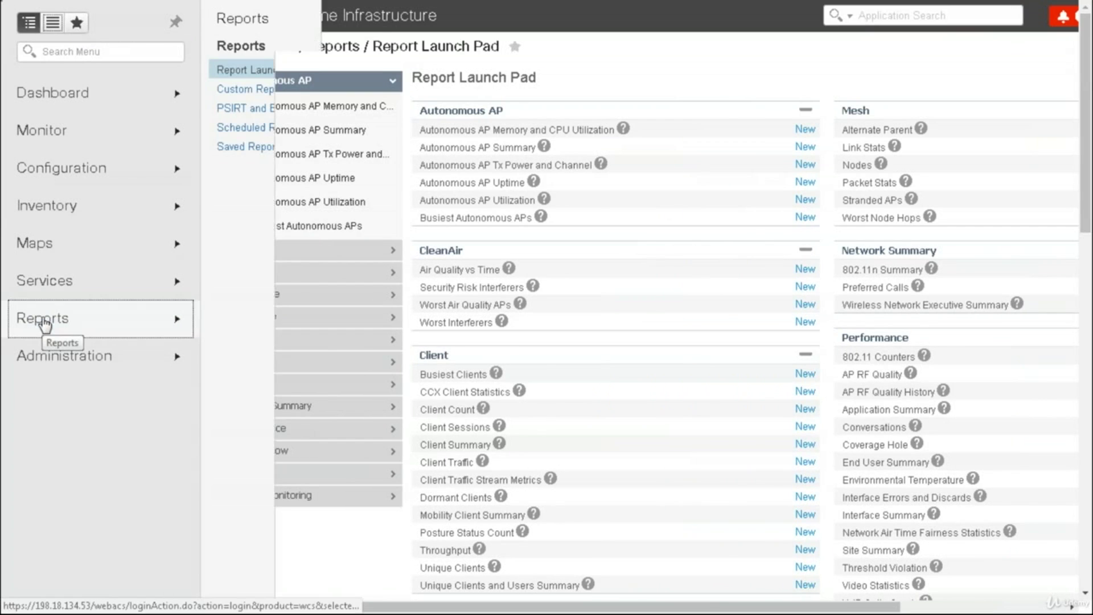
pyautogui.click(254, 71)
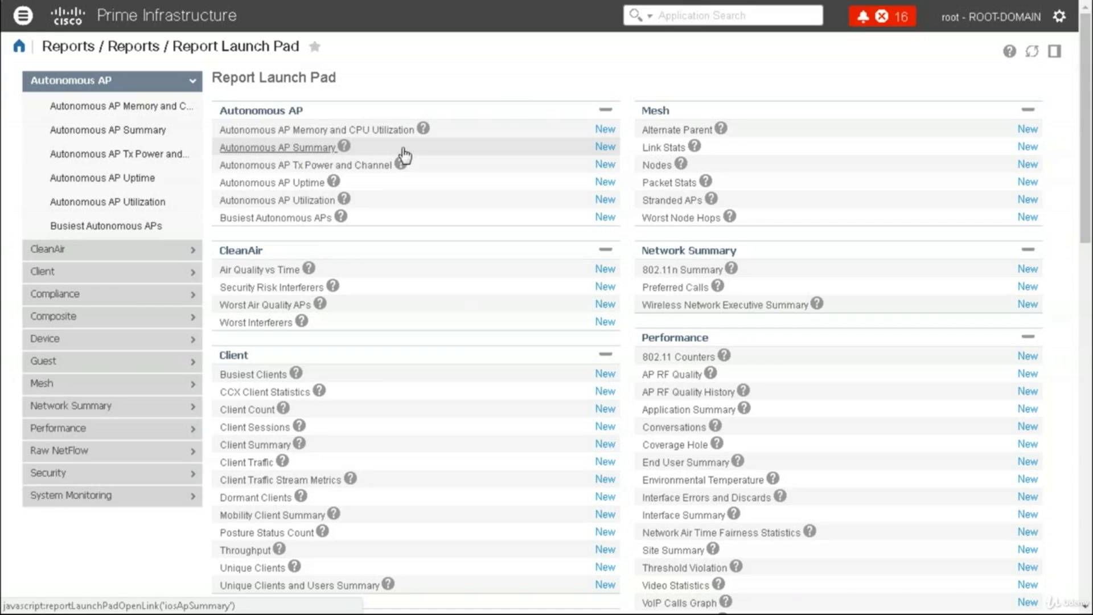
# Save a new Autonomous AP Summary report titled SUMMARYAP with CSV export, then run it in the background
pyautogui.click(605, 147)
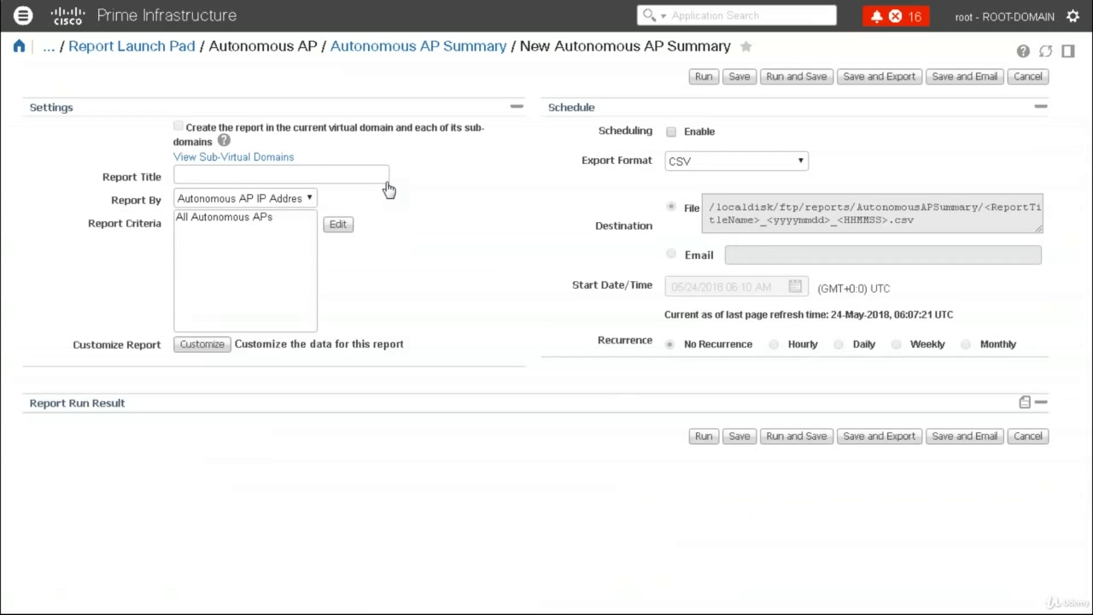
pyautogui.click(317, 173)
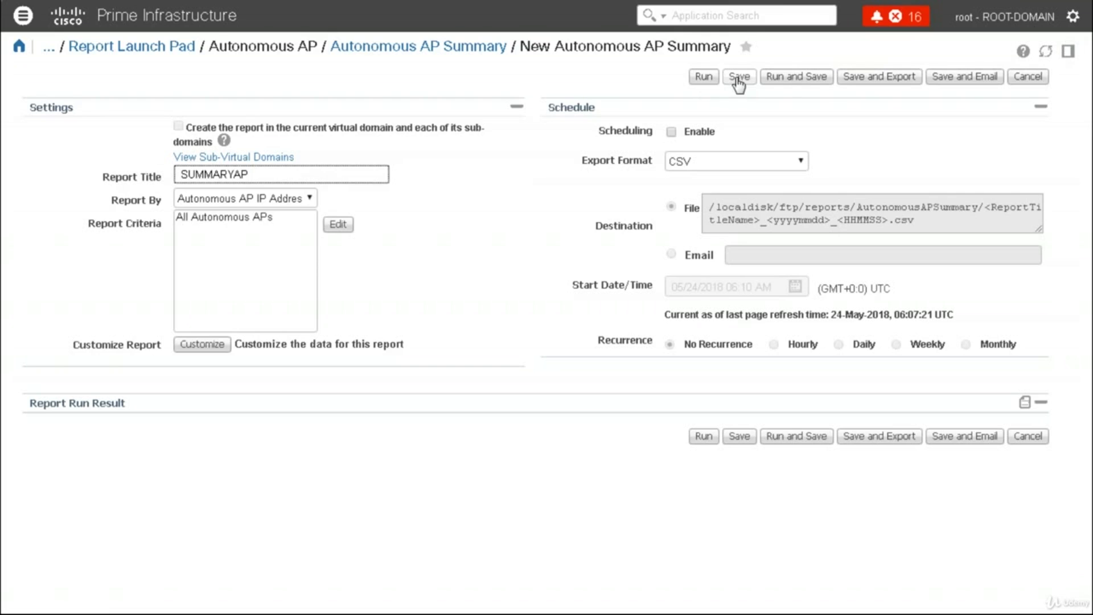
pyautogui.click(867, 80)
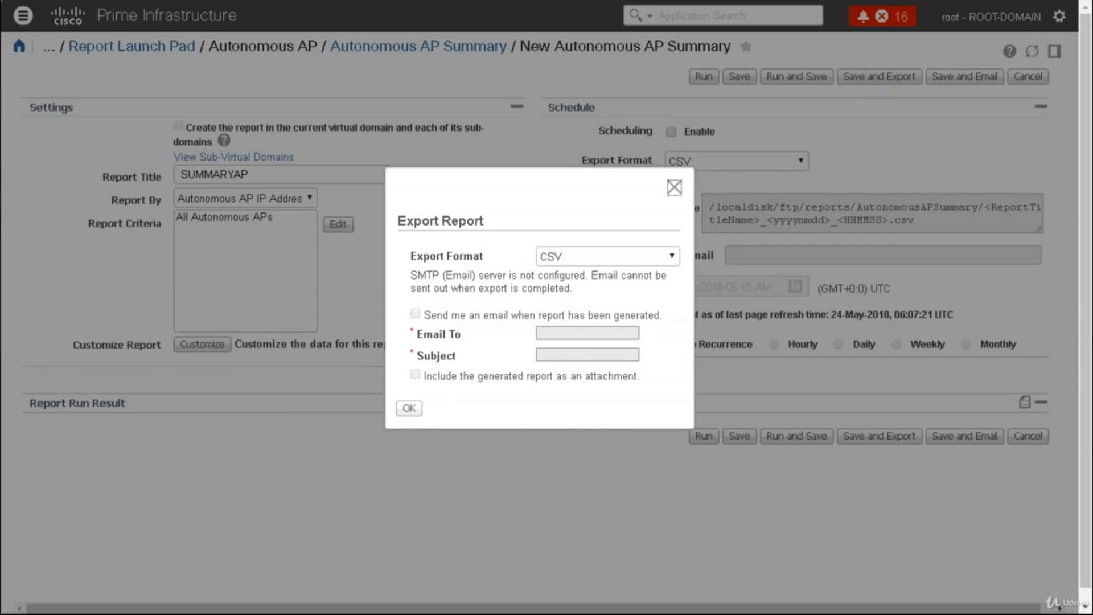
pyautogui.click(586, 259)
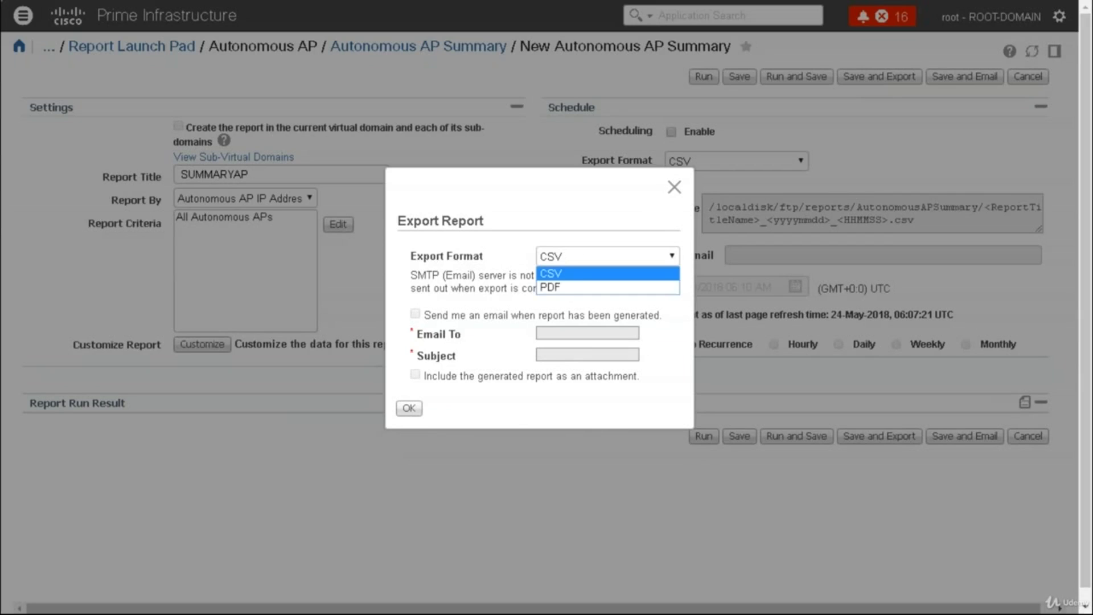
pyautogui.click(673, 187)
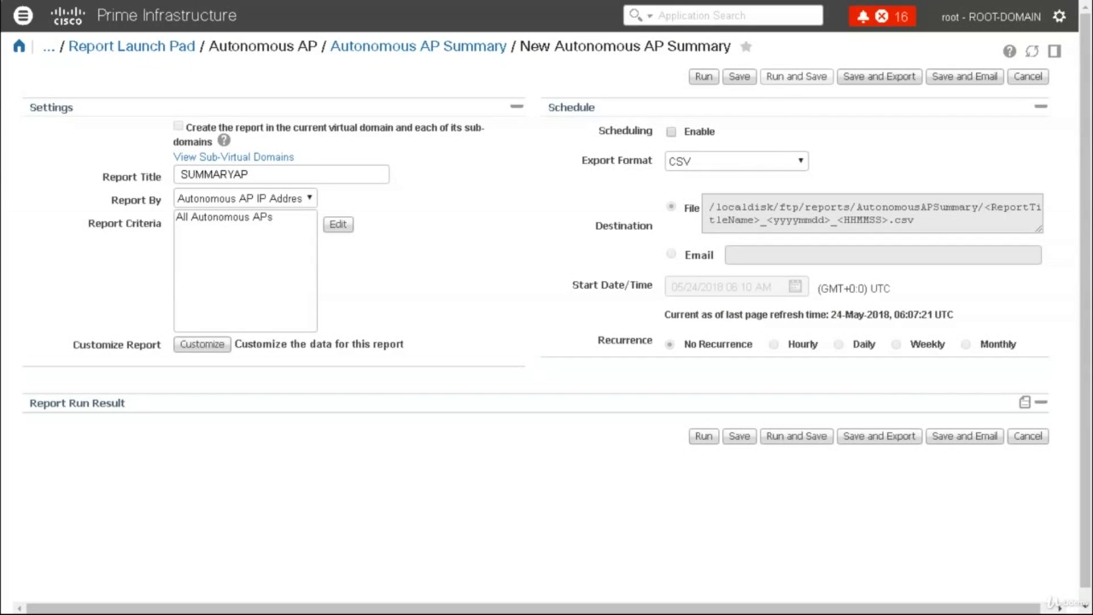
pyautogui.click(787, 77)
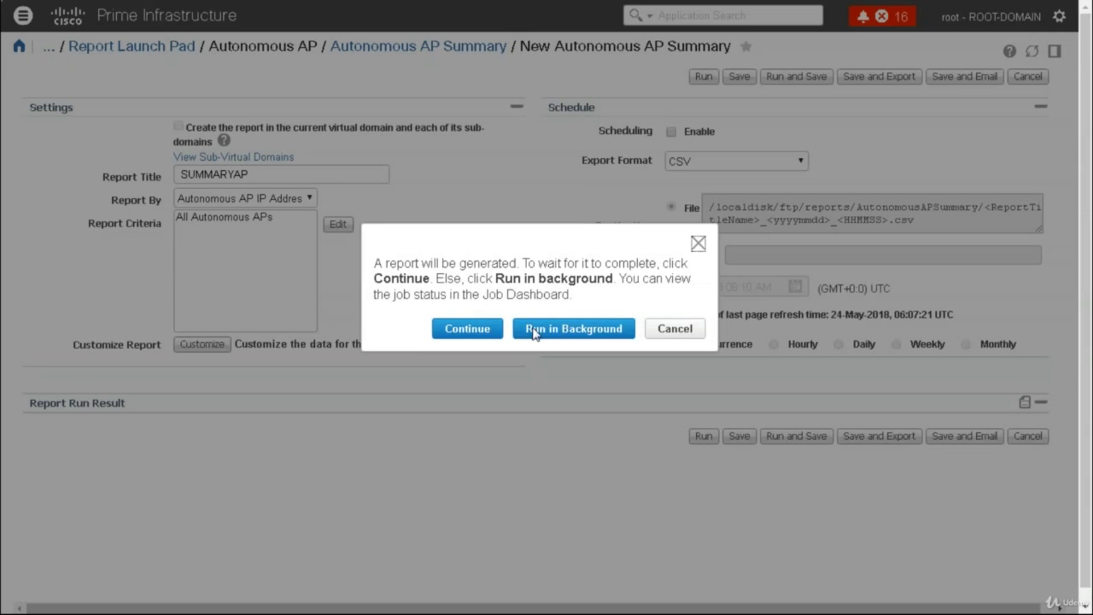
pyautogui.click(574, 328)
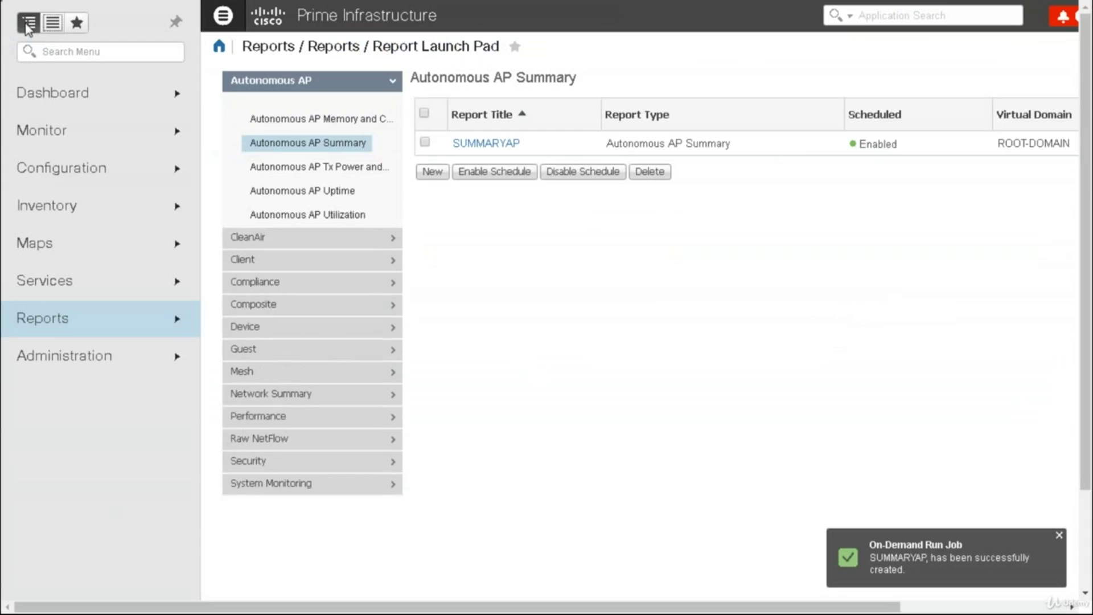
# From Reports > Scheduled Run Results, open the SUMMARYAP report's details page
pyautogui.click(79, 330)
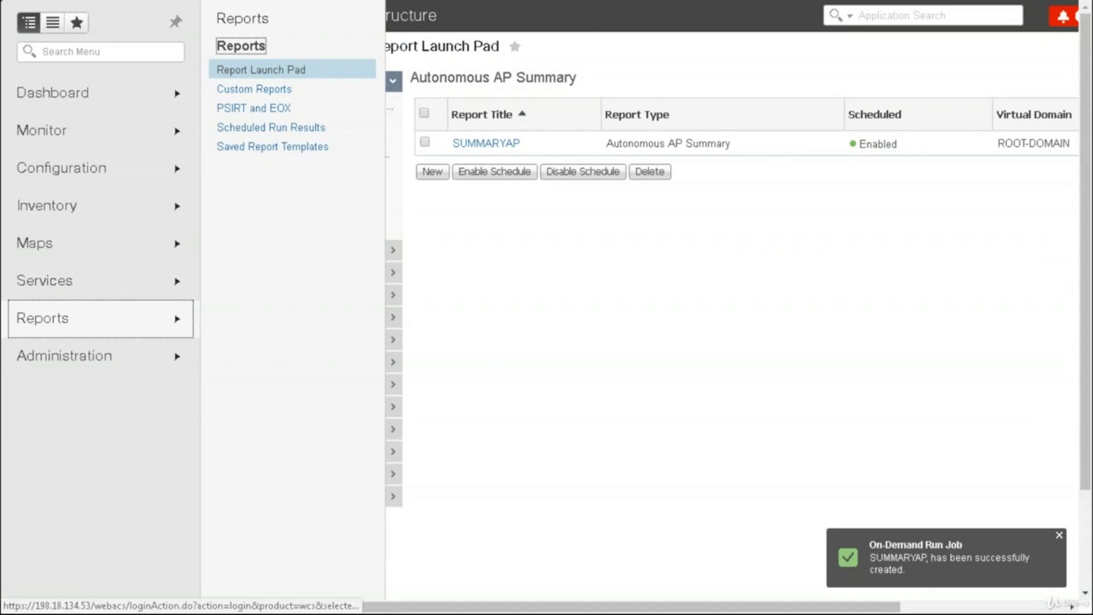
pyautogui.click(260, 128)
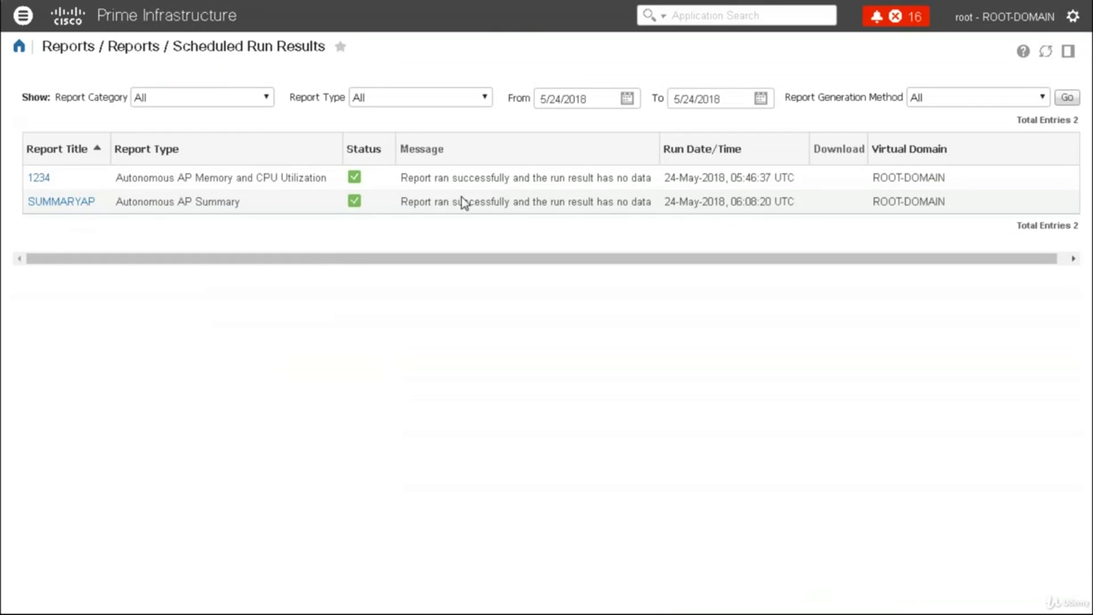
pyautogui.click(78, 203)
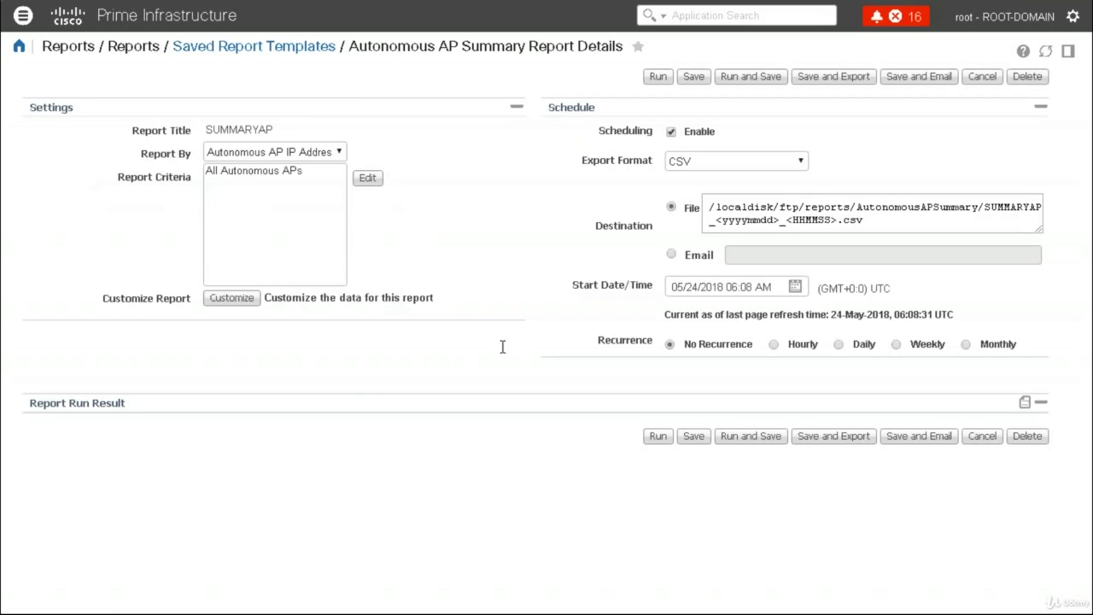
# Run SUMMARYAP now and switch its export format to PDF
pyautogui.click(658, 76)
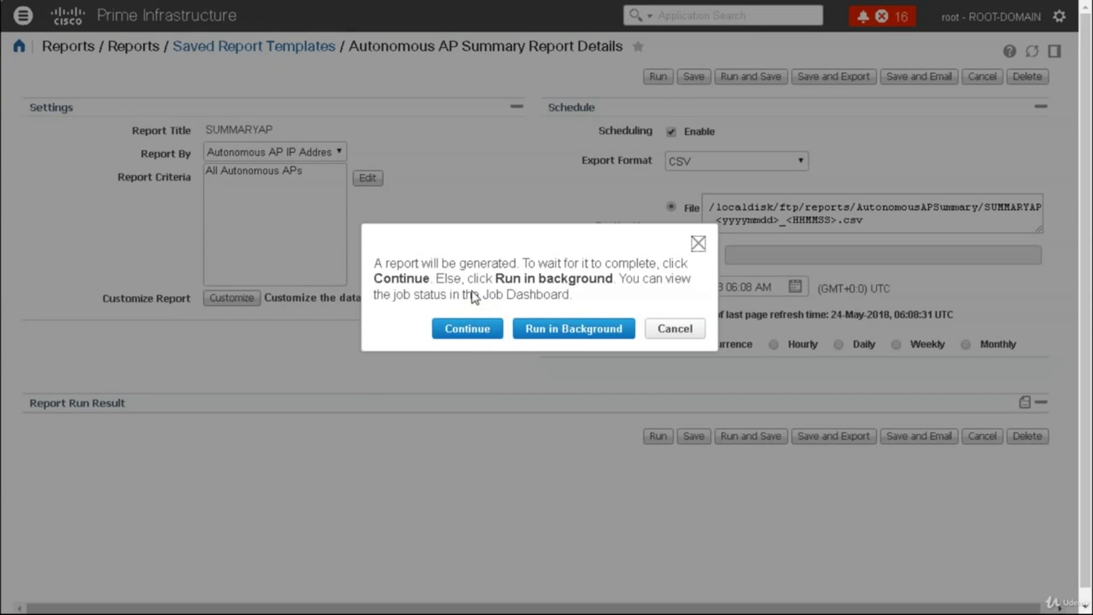
pyautogui.click(475, 333)
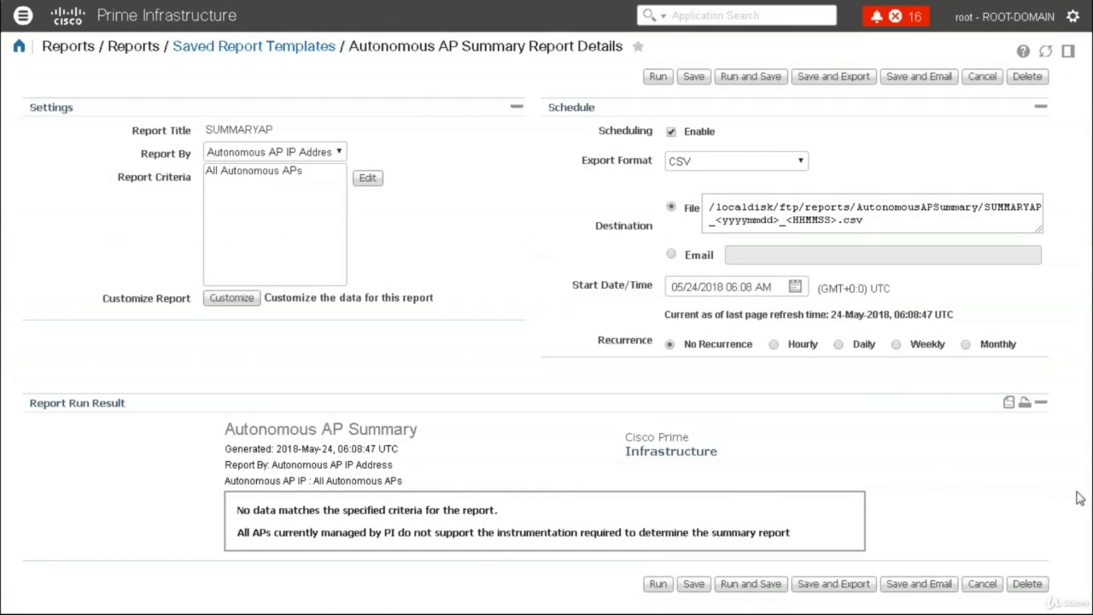
pyautogui.click(763, 168)
pyautogui.click(683, 193)
# Bring up the list of Reports pages in the navigation menu
pyautogui.click(23, 15)
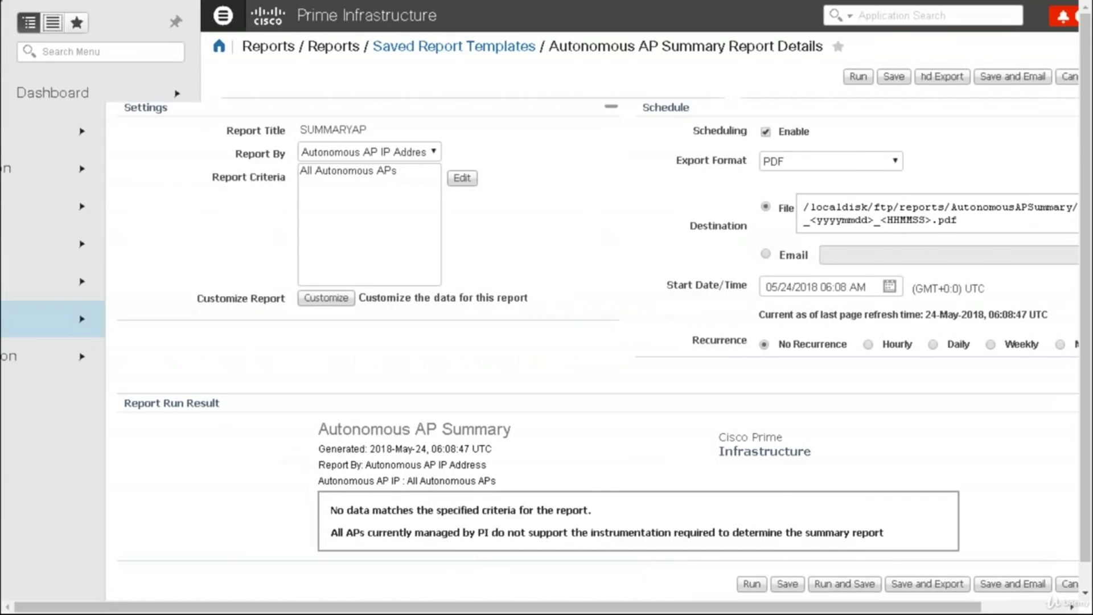
pyautogui.click(87, 321)
pyautogui.click(176, 210)
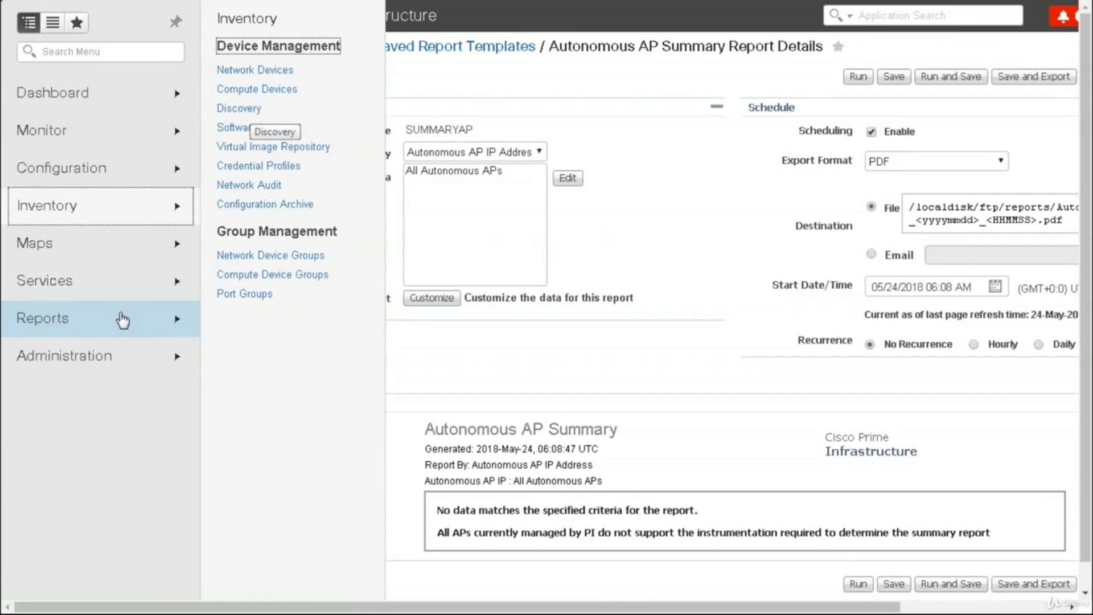
# Open Reports > PSIRT and EOX and review the Hardware EOX, Software EOX and Field Notice tabs
pyautogui.click(123, 320)
pyautogui.click(253, 108)
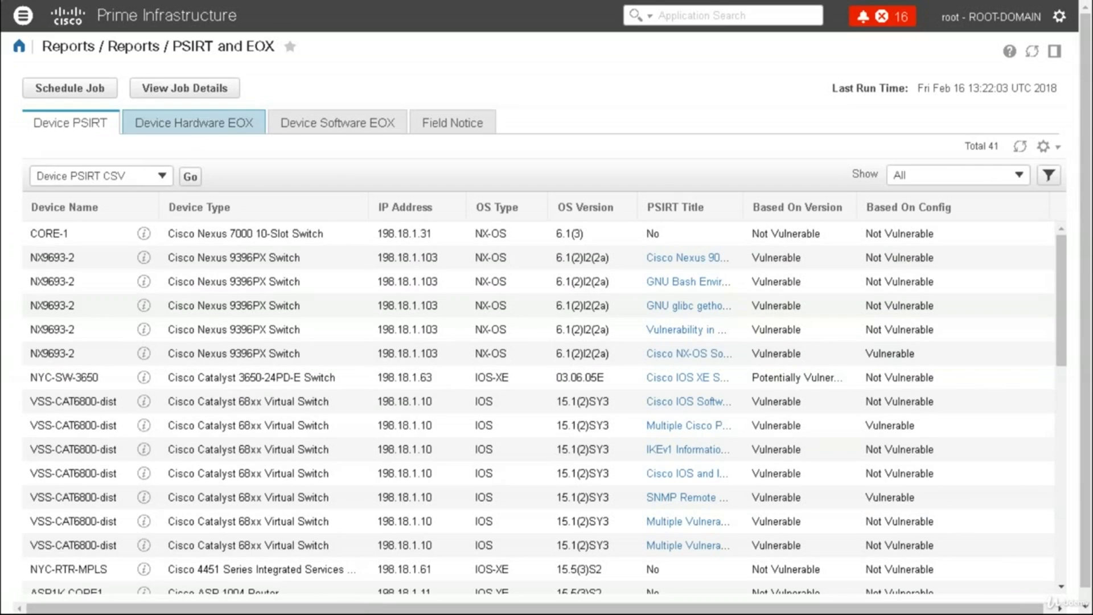
pyautogui.click(194, 122)
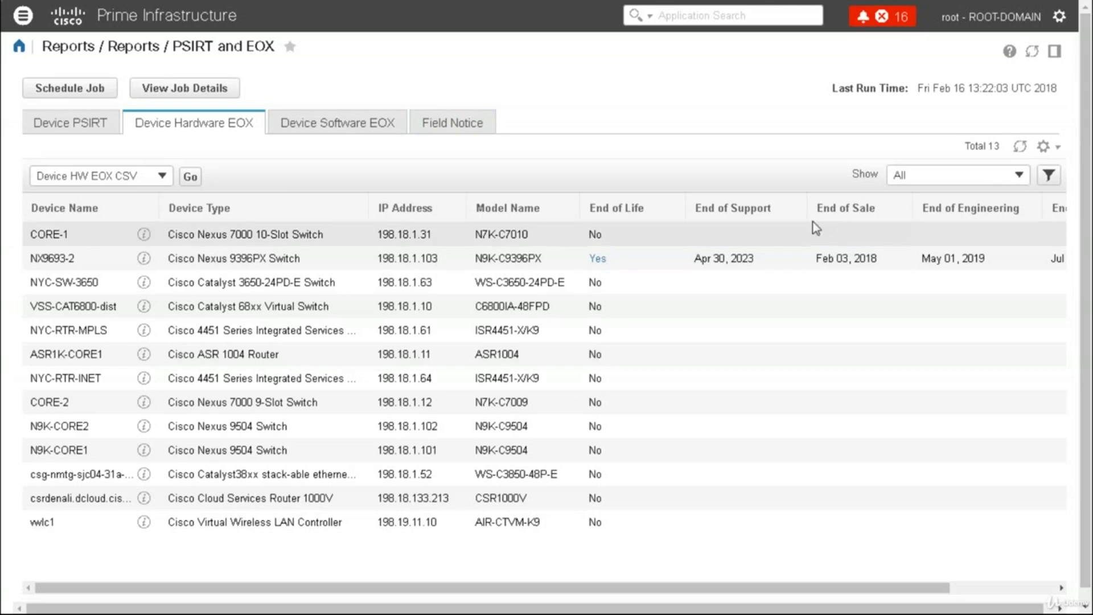
pyautogui.click(308, 123)
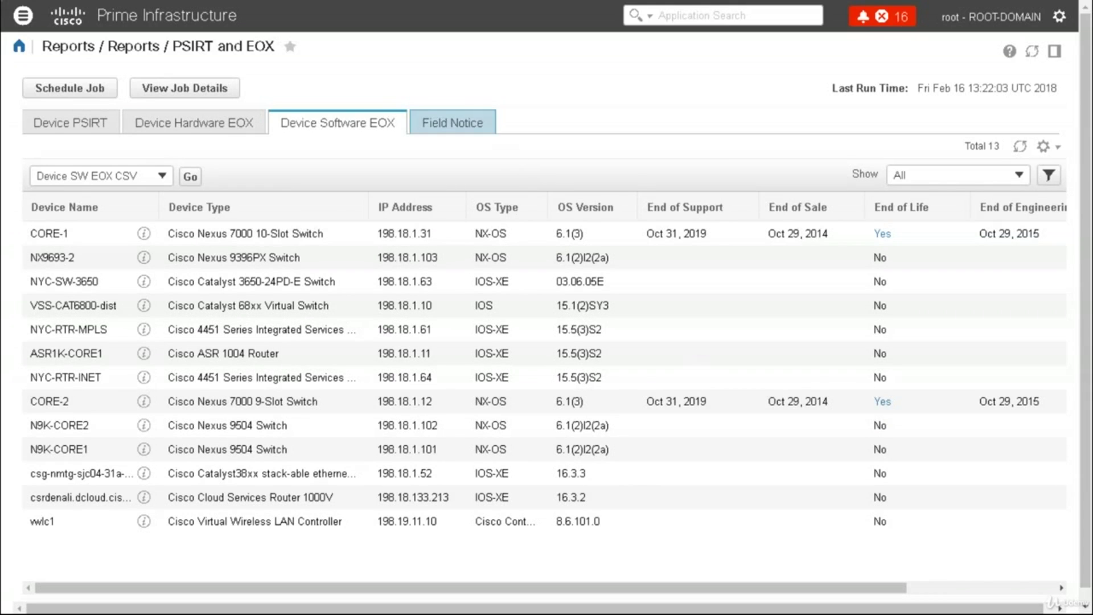
pyautogui.click(452, 122)
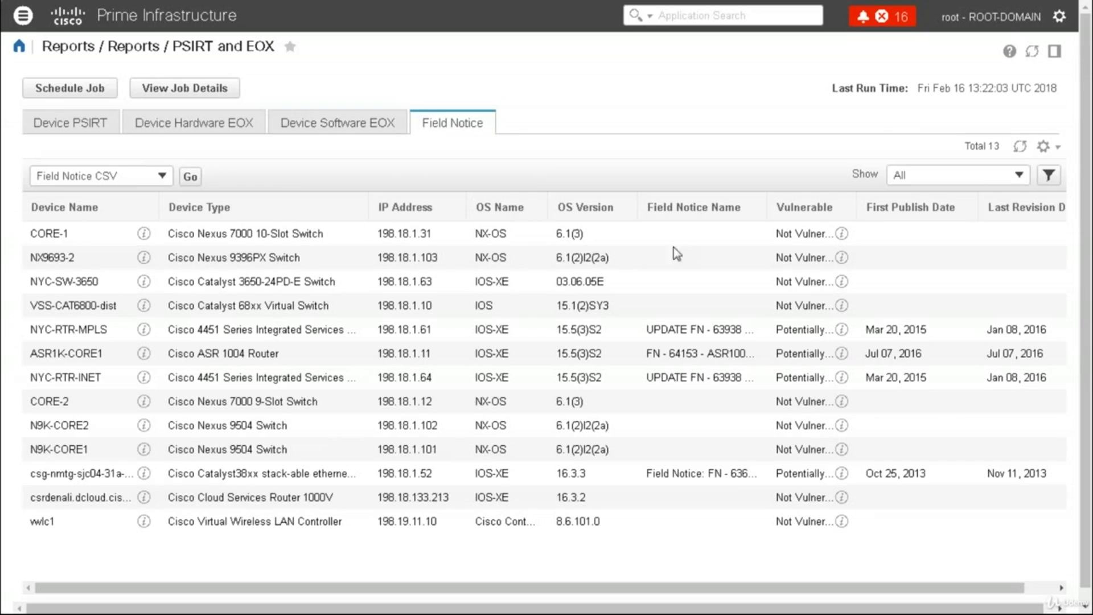
pyautogui.click(1034, 589)
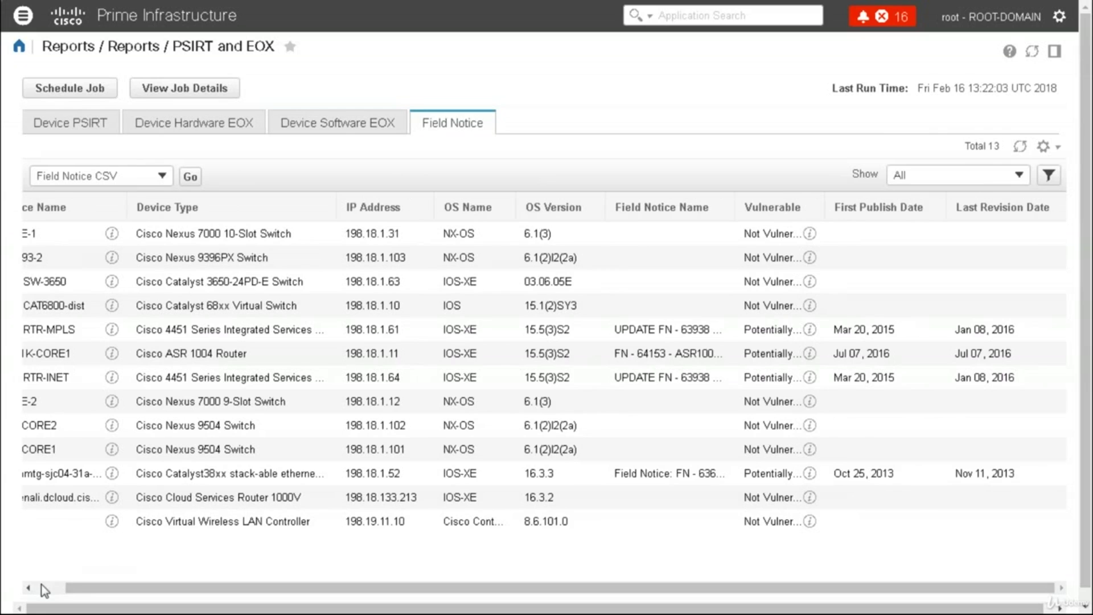
pyautogui.click(42, 585)
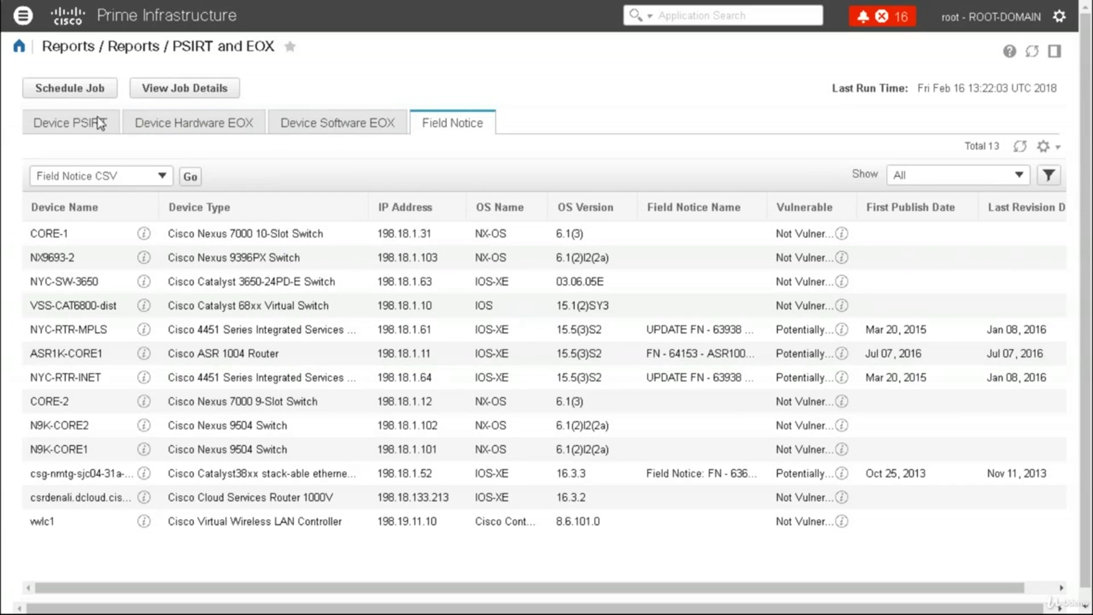
# Switch back to the Device PSIRT tab and expand Reports in the navigation menu
pyautogui.click(70, 122)
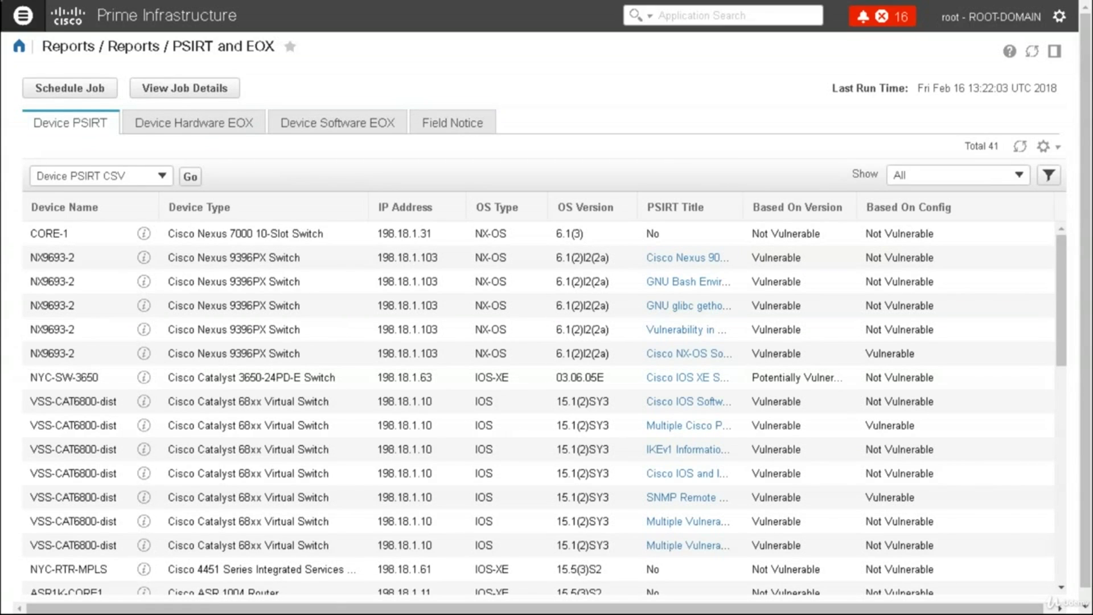
pyautogui.click(23, 15)
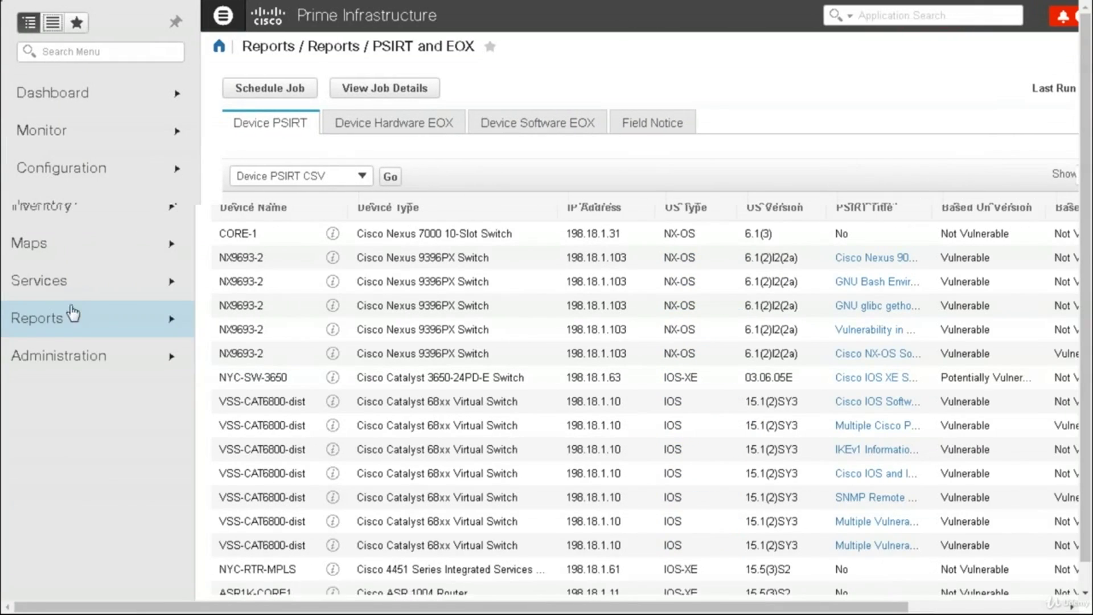
pyautogui.click(103, 325)
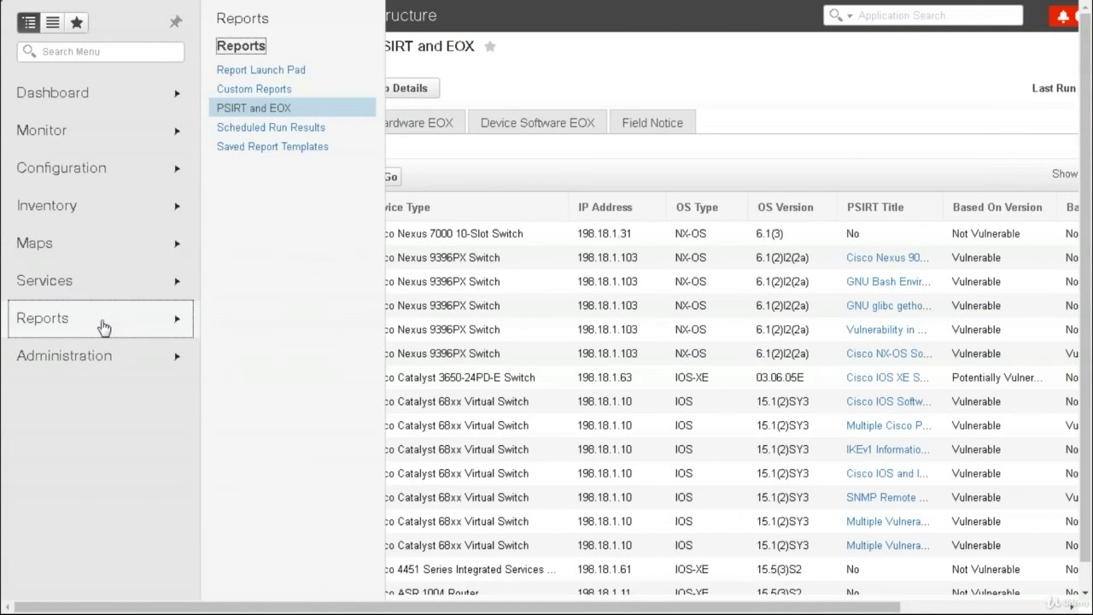
pyautogui.click(103, 326)
pyautogui.click(122, 319)
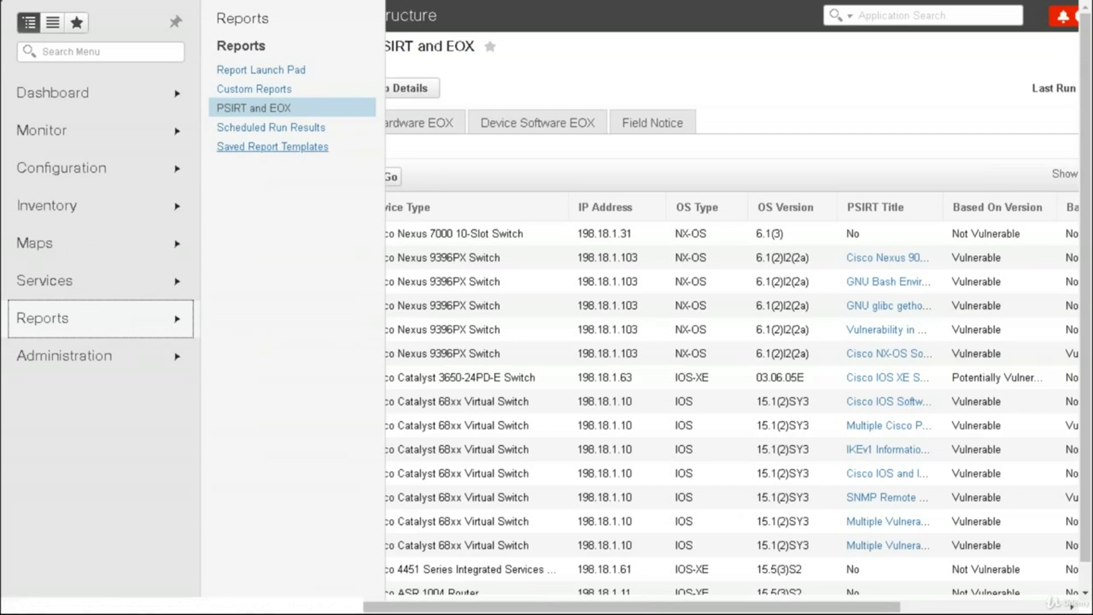
# Run the SUMMARYAP saved report template now, then show the Administration pages in the menu
pyautogui.click(272, 146)
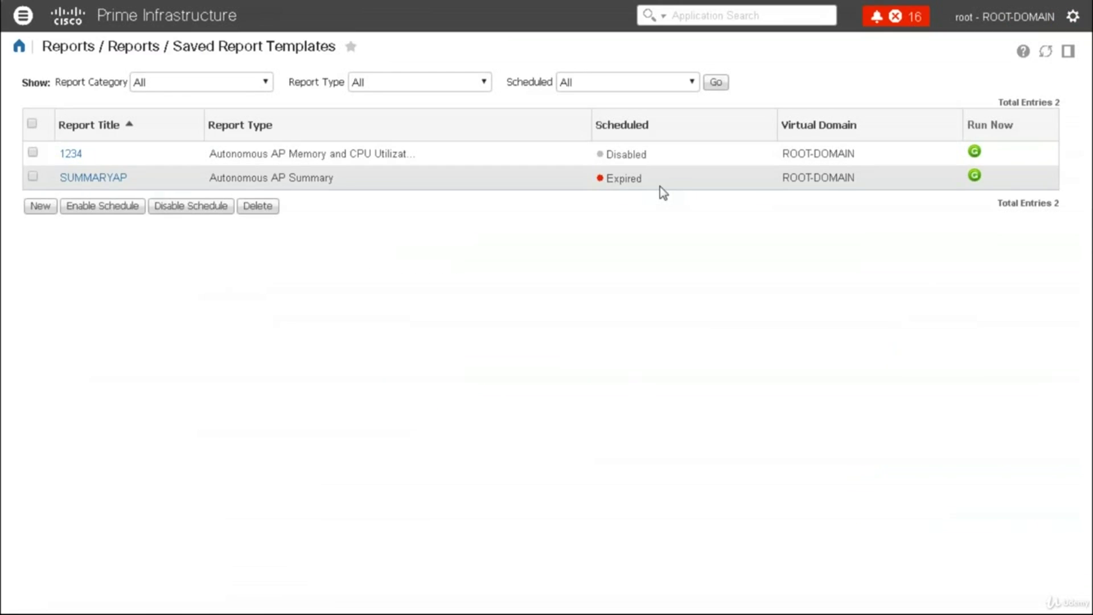
pyautogui.click(974, 176)
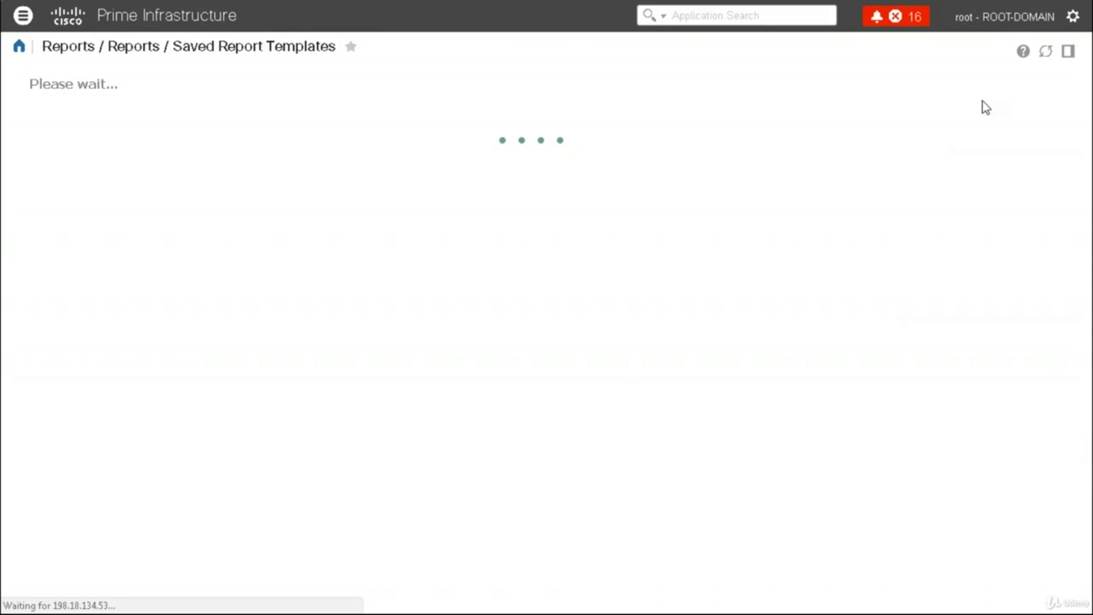
pyautogui.click(22, 15)
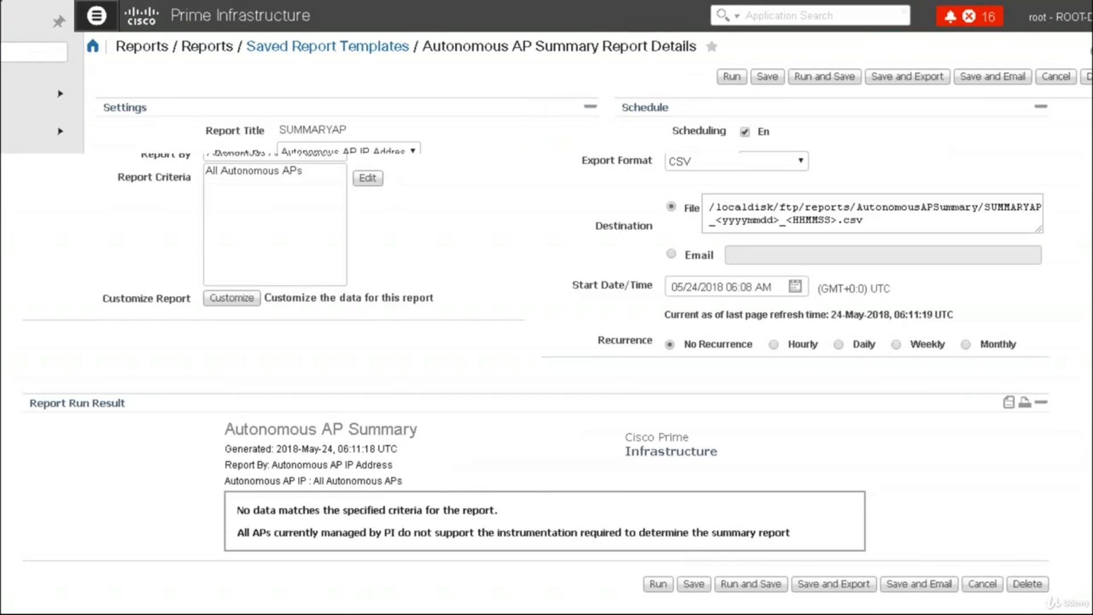
pyautogui.moveTo(73, 107)
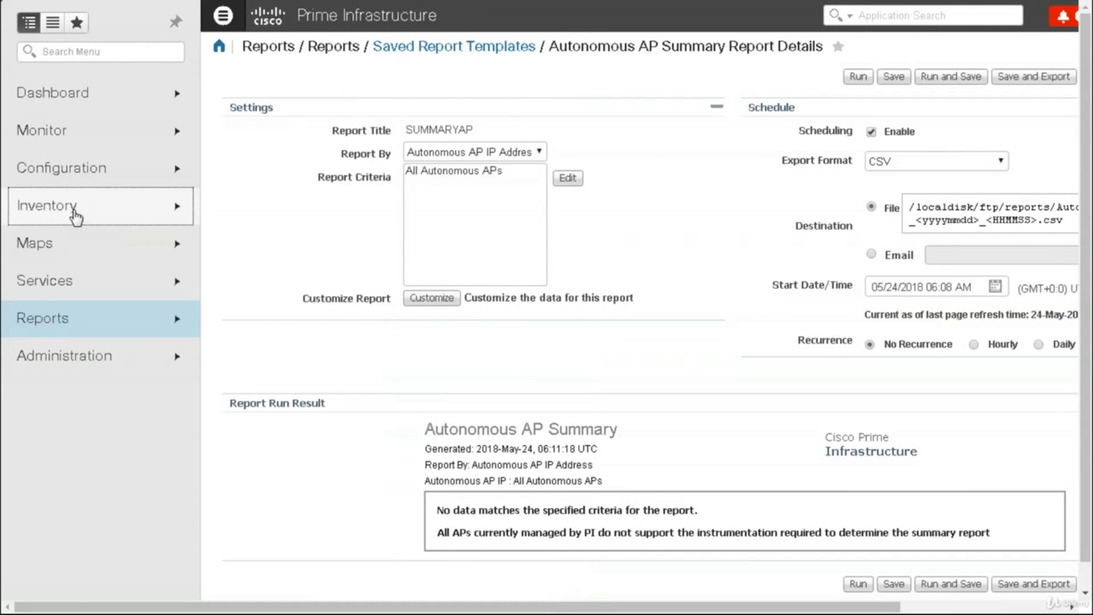
pyautogui.moveTo(76, 217)
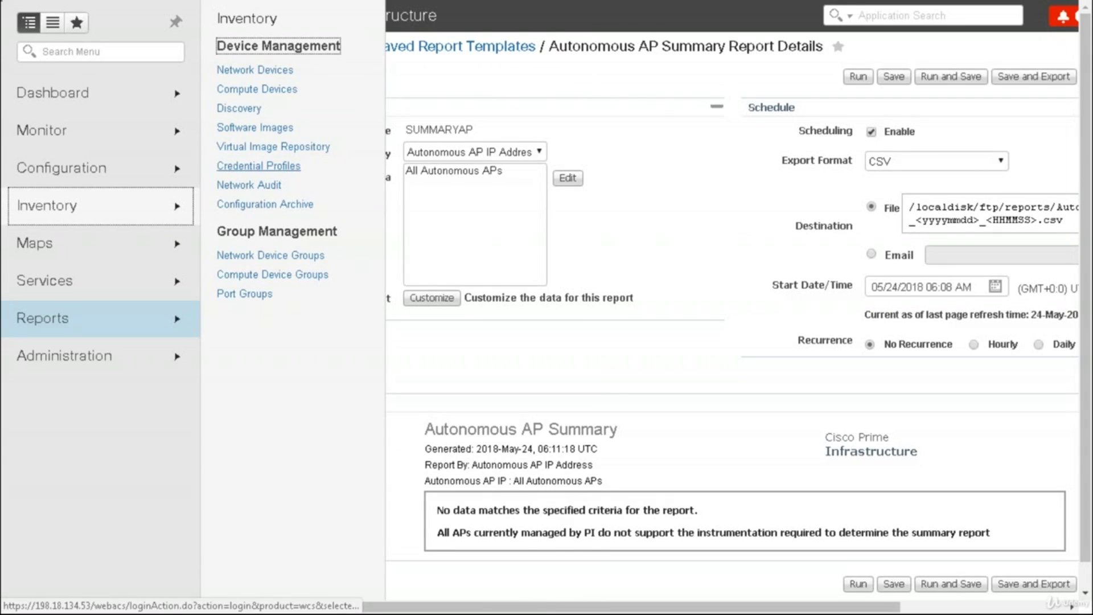
pyautogui.moveTo(140, 244)
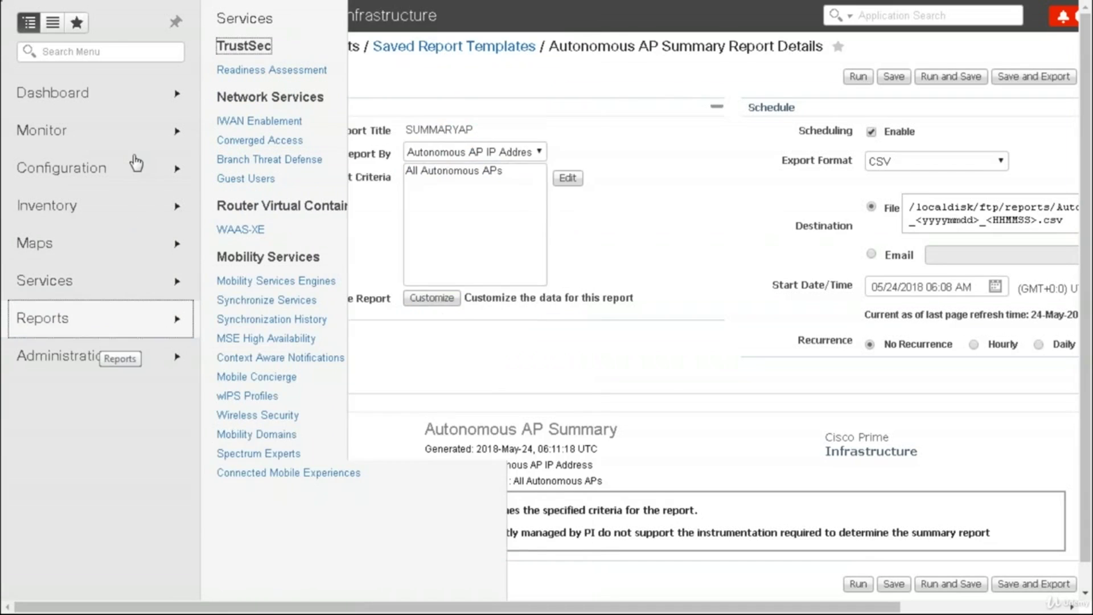
pyautogui.moveTo(107, 359)
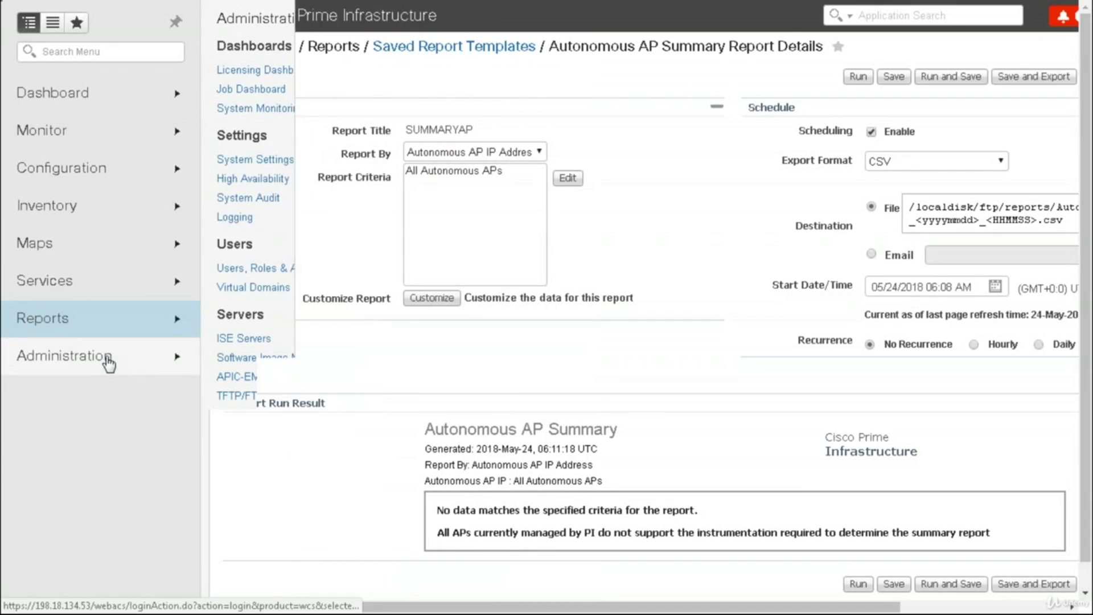